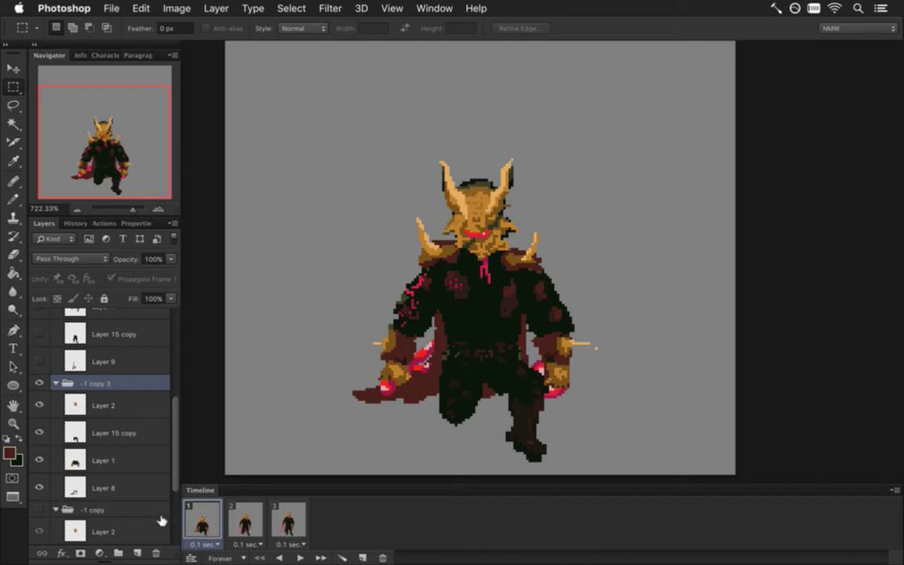
Step: Undo the duplication of the -1 copy group and discard the stray selection on the sprite
left_click(245, 520)
left_click(203, 520)
key("super+c")
key("super+z")
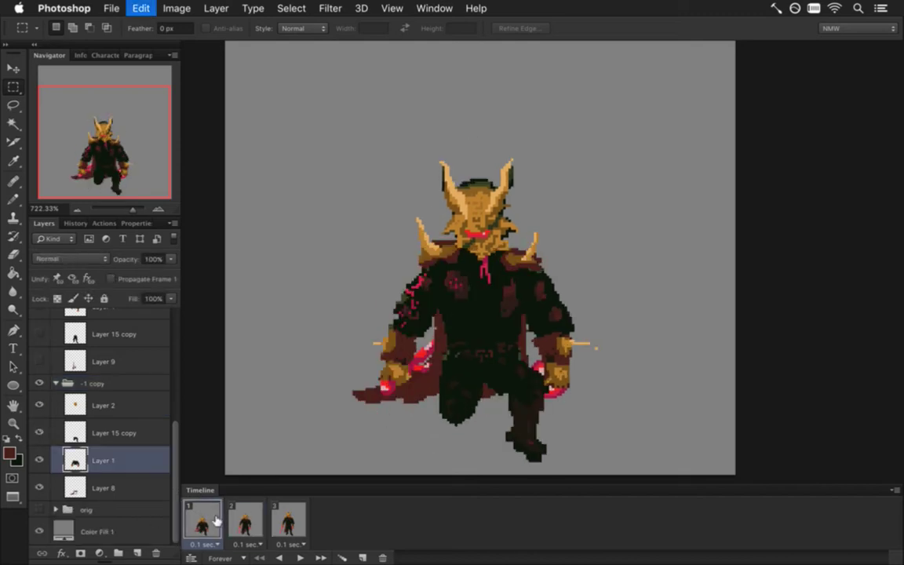
left_click(63, 384, "super")
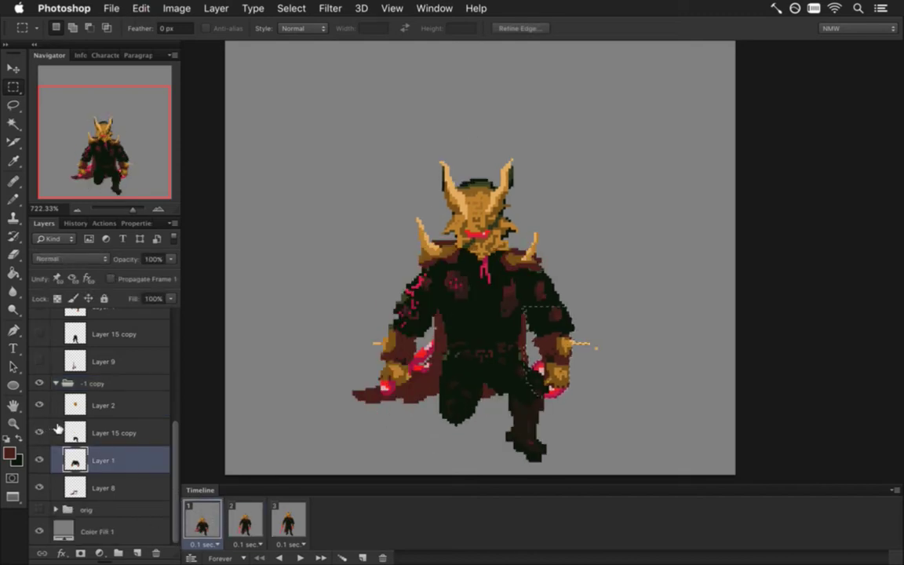
key("super+z")
Step: Compare the sprite's pose in the first and second animation frames
left_click(244, 521)
left_click(218, 533)
left_click(236, 527)
left_click(211, 525)
left_click(246, 520)
left_click(202, 522)
left_click(363, 558)
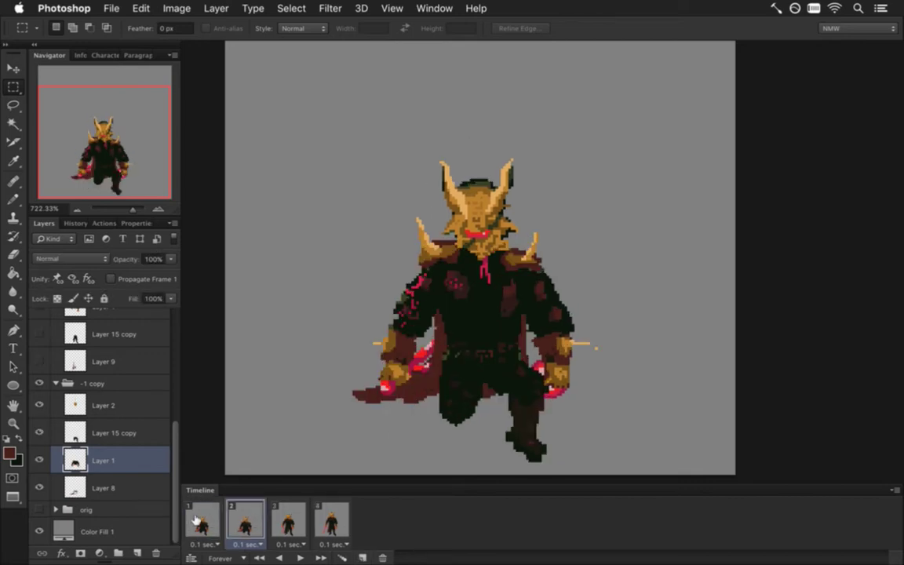
left_click(196, 522)
left_click_drag(176, 488, 169, 372)
left_click(40, 482)
left_click(37, 383)
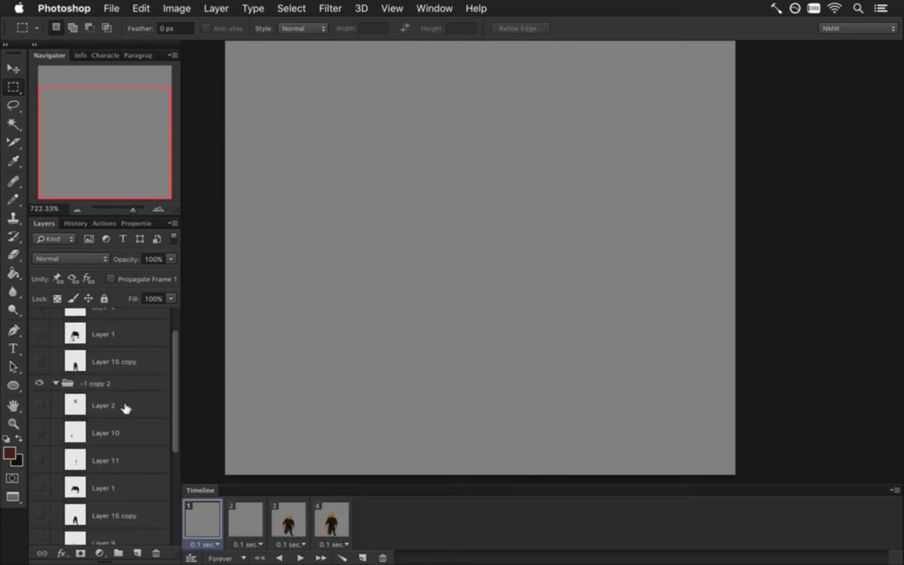
left_click_drag(166, 363, 174, 420)
left_click(246, 521)
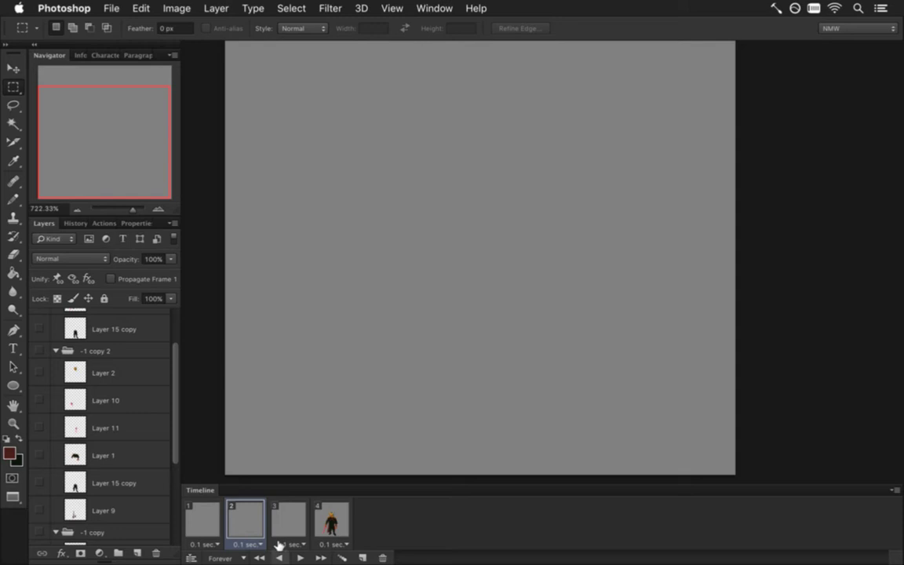
left_click(329, 522)
left_click(286, 523)
left_click(262, 530)
key("super+z")
left_click(244, 526)
left_click(199, 525)
Step: Examine the individual layers inside the -1 copy, -1 copy 2 and -1 groups
scroll(165, 435, "down", 3)
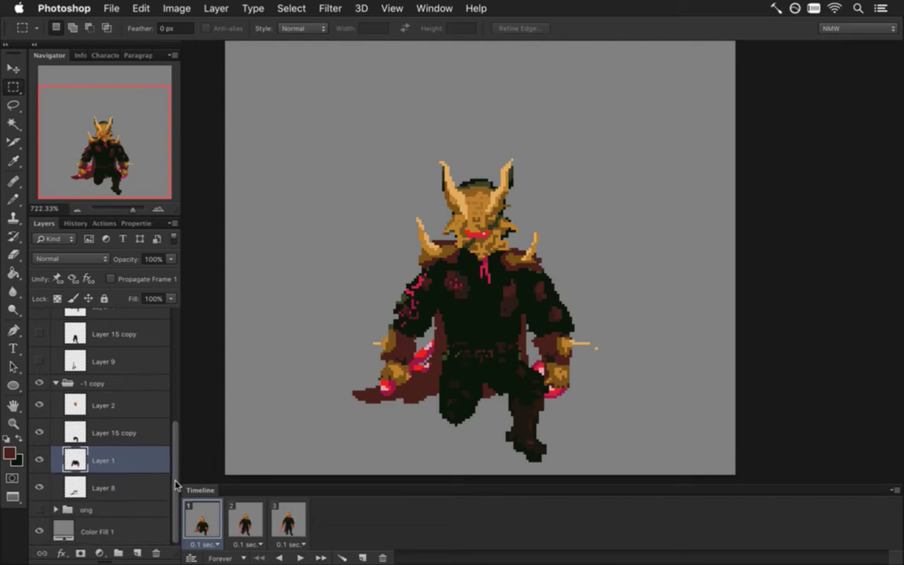
left_click(117, 402)
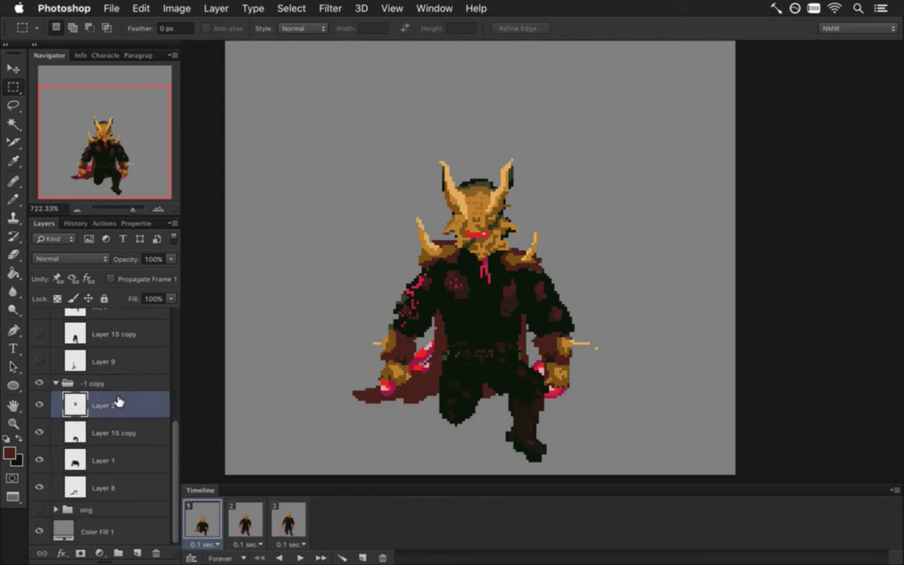
left_click(124, 432)
left_click(128, 461)
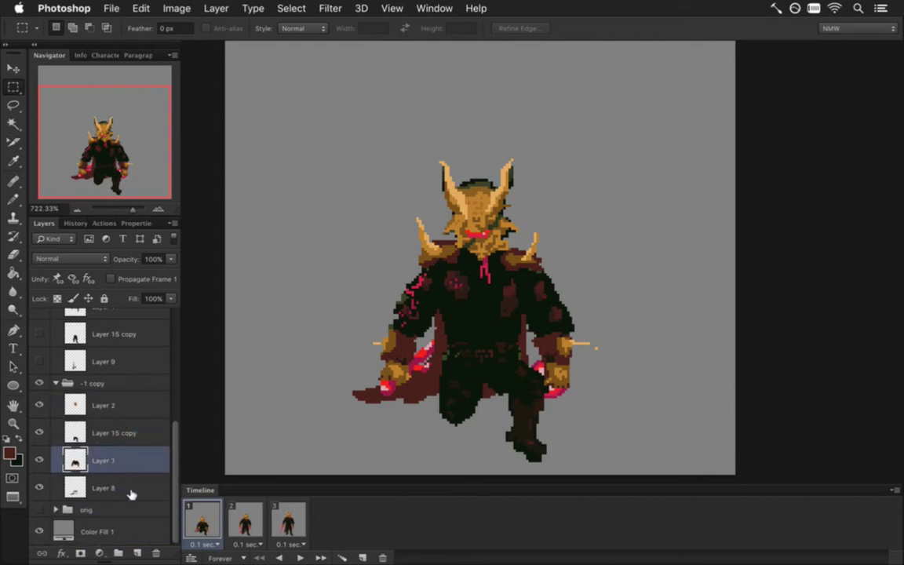
left_click(128, 488)
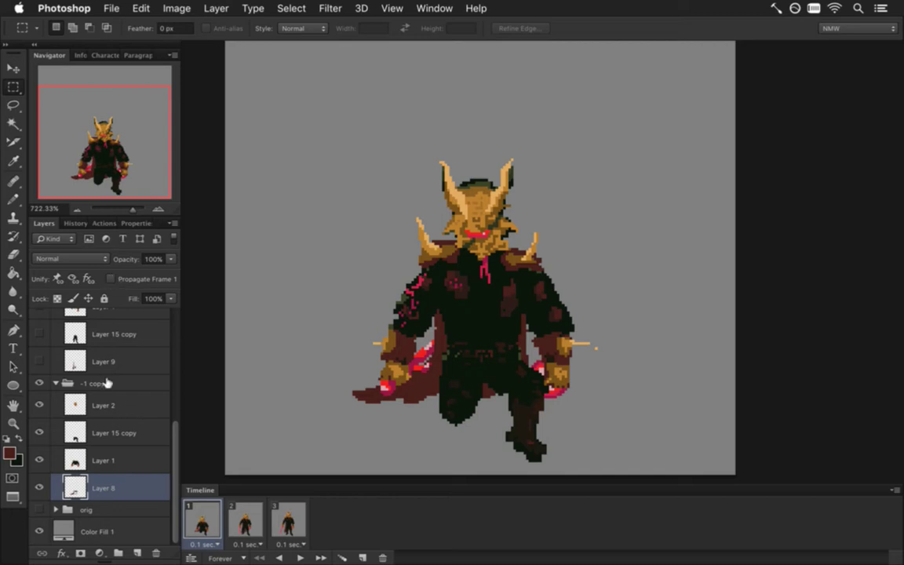
left_click(110, 382)
left_click(114, 361)
scroll(161, 404, "up", 3)
left_click(142, 416)
left_click(134, 390)
left_click(131, 369)
left_click(131, 339)
left_click(130, 357)
left_click(111, 278)
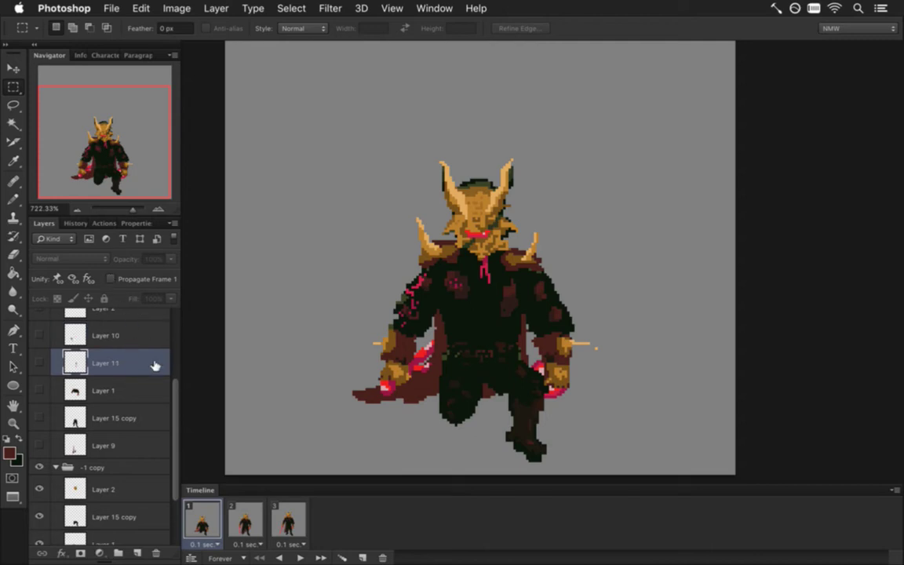
scroll(169, 398, "up", 2)
left_click(147, 404)
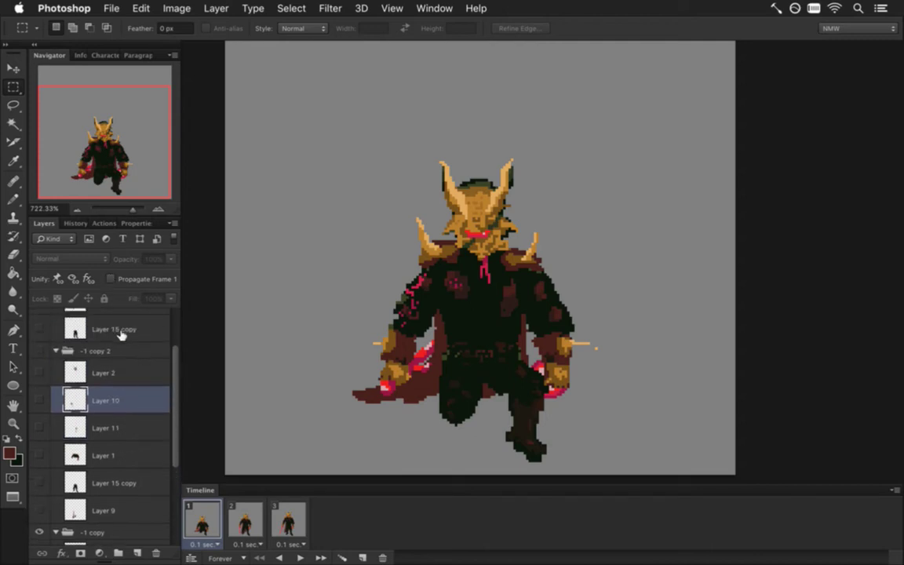
left_click(142, 371)
scroll(178, 372, "up", 2)
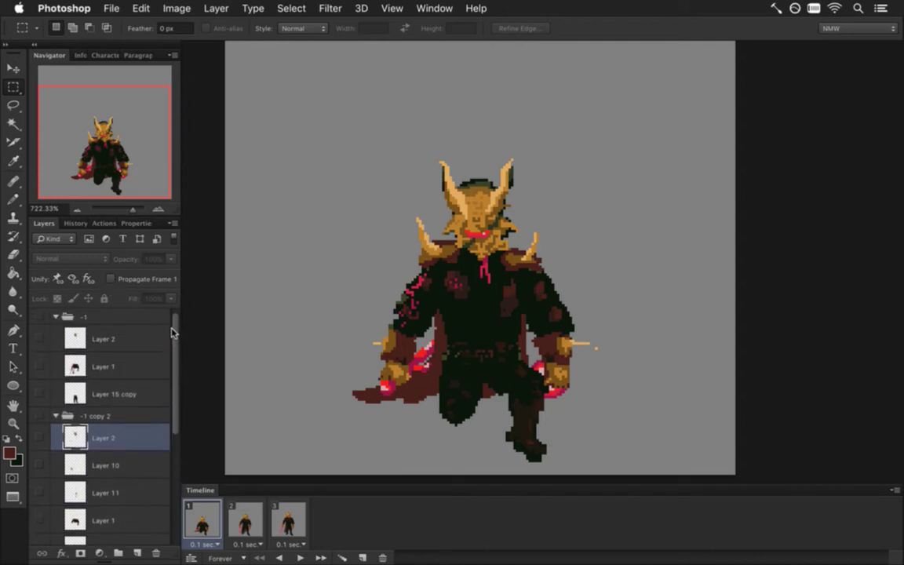
left_click(134, 394)
left_click(134, 365)
left_click(135, 336)
Step: Duplicate the first animation frame and make the original first frame active
left_click(245, 520)
left_click(202, 520)
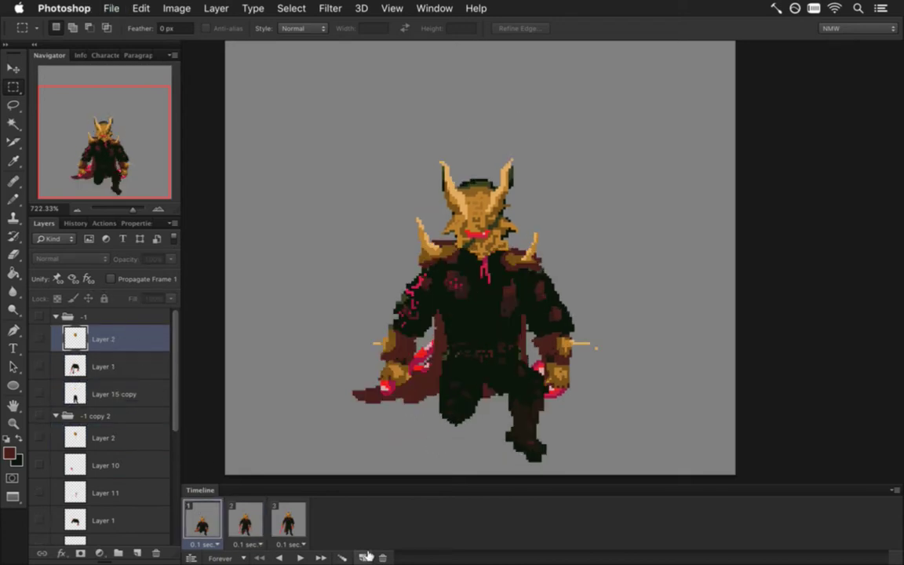
left_click(341, 556)
left_click(202, 520)
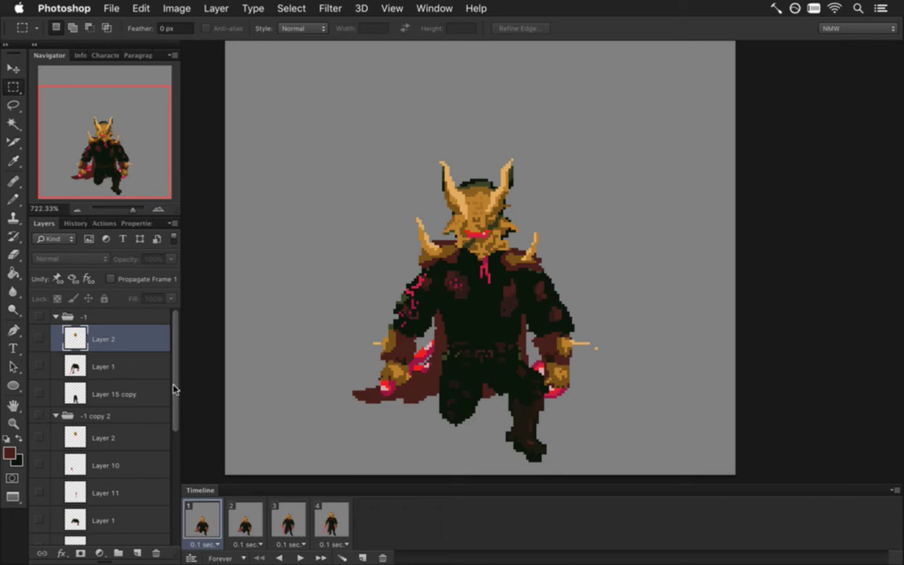
Step: Duplicate the -1 copy layer group and hide the duplicate in the first frame
scroll(157, 423, "down", 5)
left_click(132, 384)
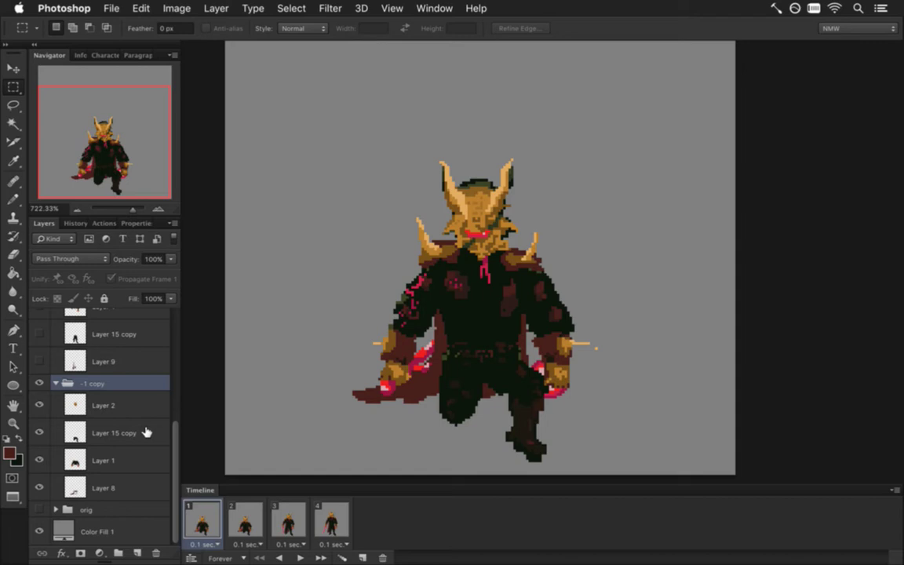
key("super+j")
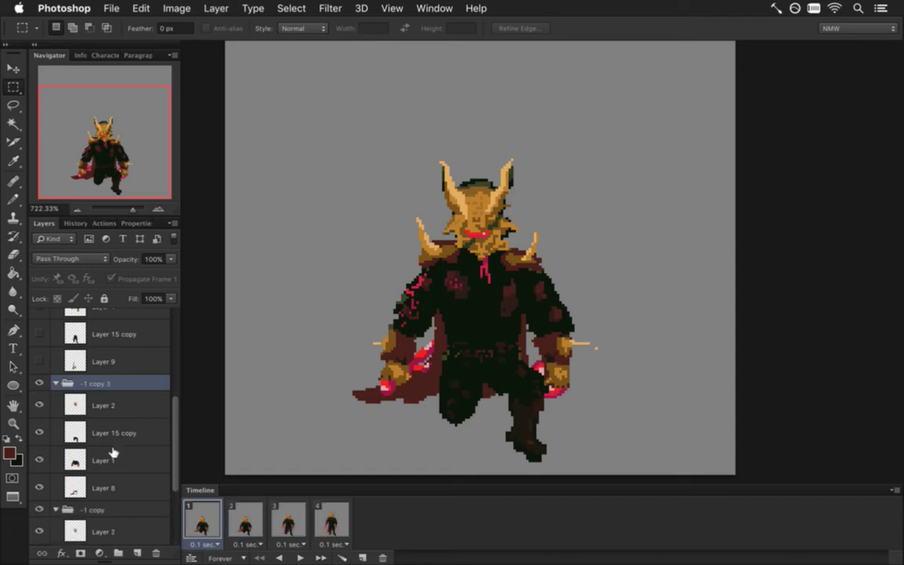
left_click(39, 382)
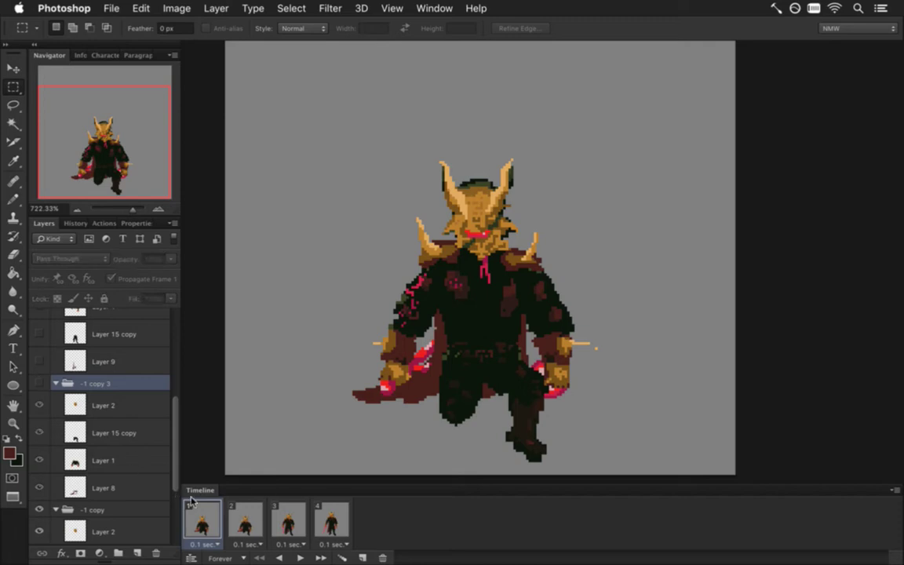
Step: In the second frame, show the -1 copy 3 group with its four layers and hide the -1 copy group
left_click(245, 524)
left_click(39, 381)
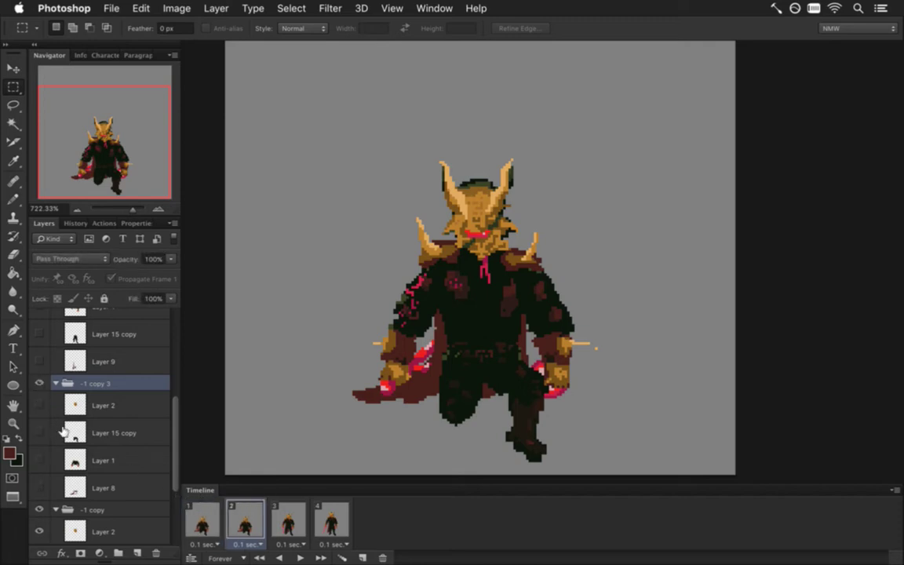
left_click(40, 510)
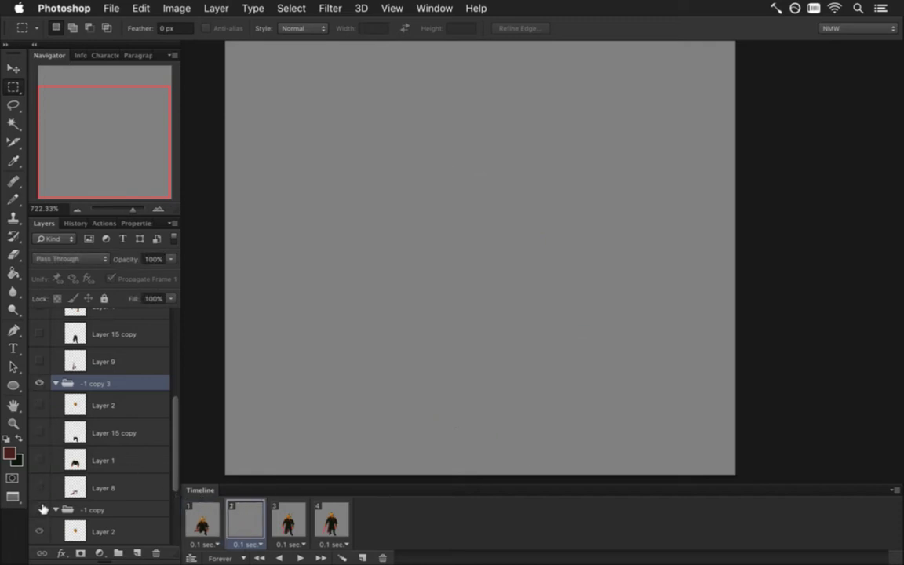
left_click_drag(40, 480, 40, 426)
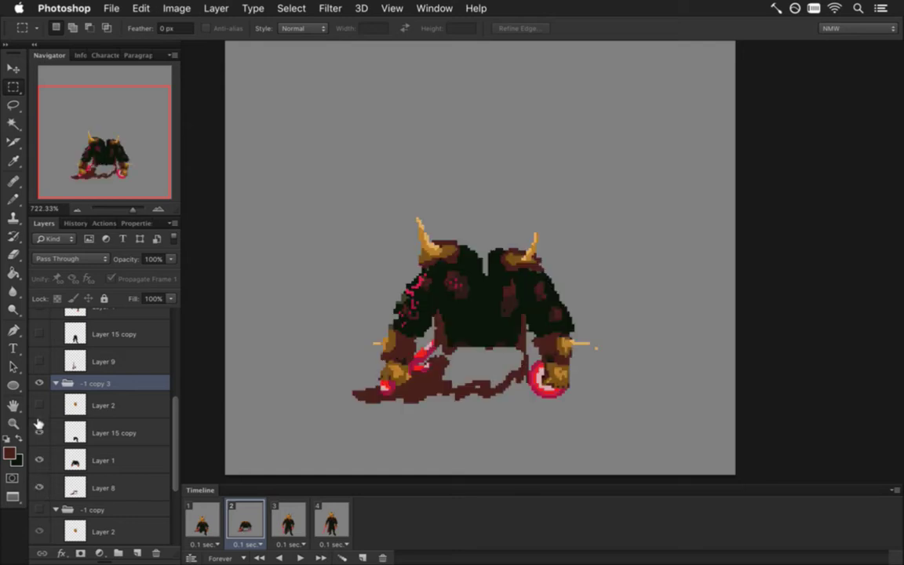
left_click(38, 404)
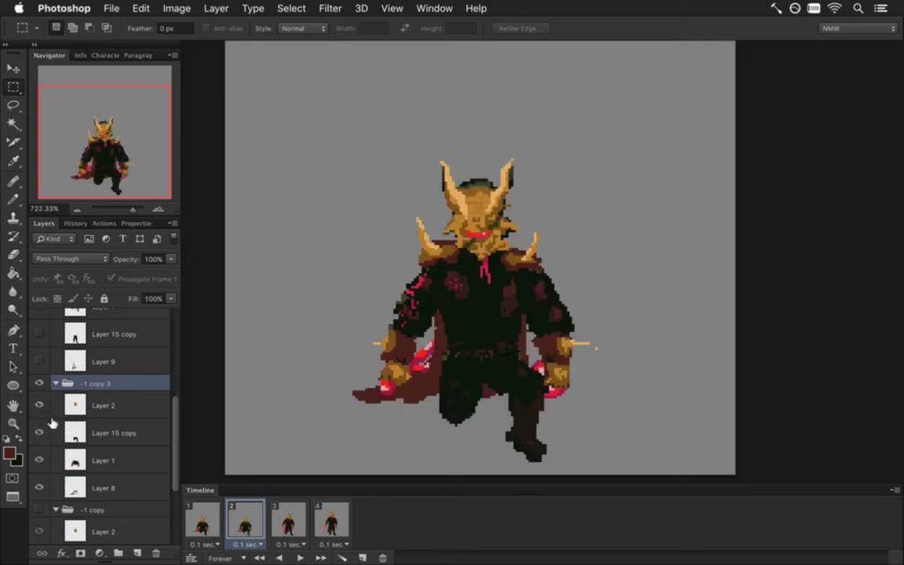
Step: Step through the four animation frames and compare the poses of the first two
left_click(201, 524)
left_click(247, 525)
left_click(288, 524)
left_click(330, 524)
left_click(279, 523)
left_click(244, 522)
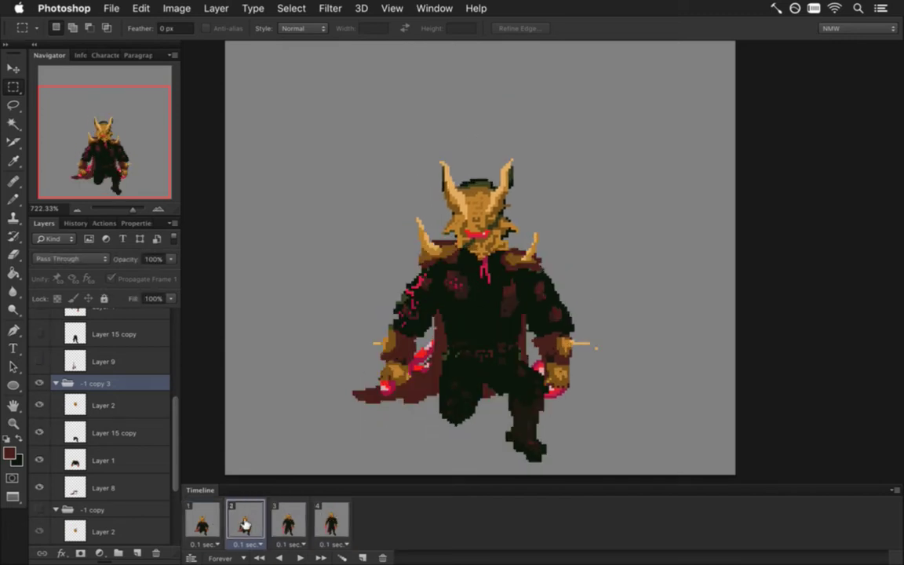
left_click(199, 523)
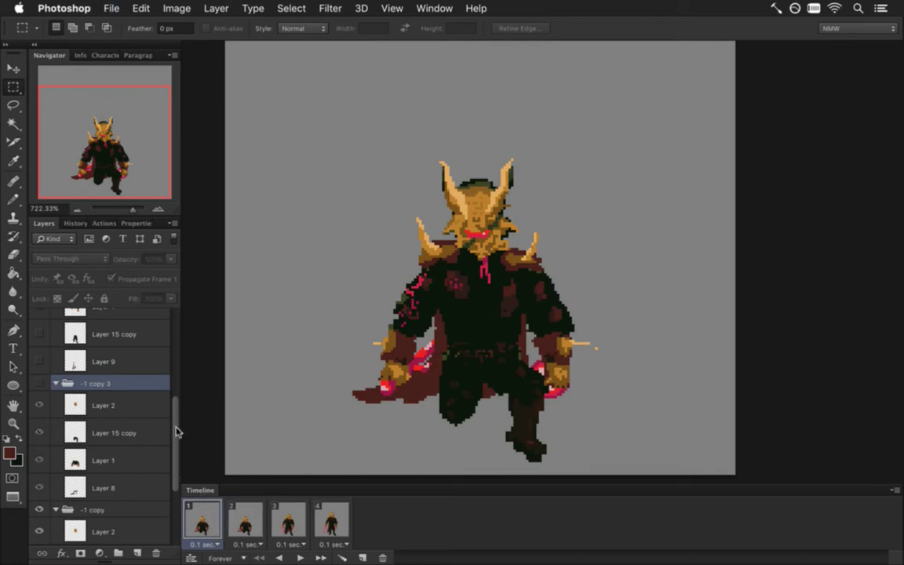
left_click(239, 521)
left_click(199, 516)
left_click(237, 517)
Step: Duplicate the first animation frame and review the sequence through the fourth frame
left_click(195, 511)
left_click(362, 556)
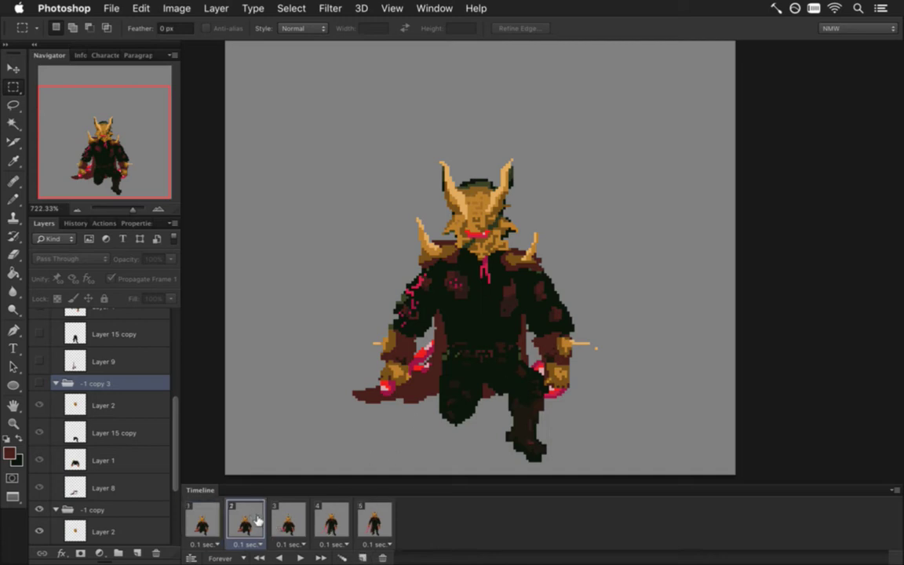
left_click(202, 522)
left_click(243, 523)
left_click(287, 522)
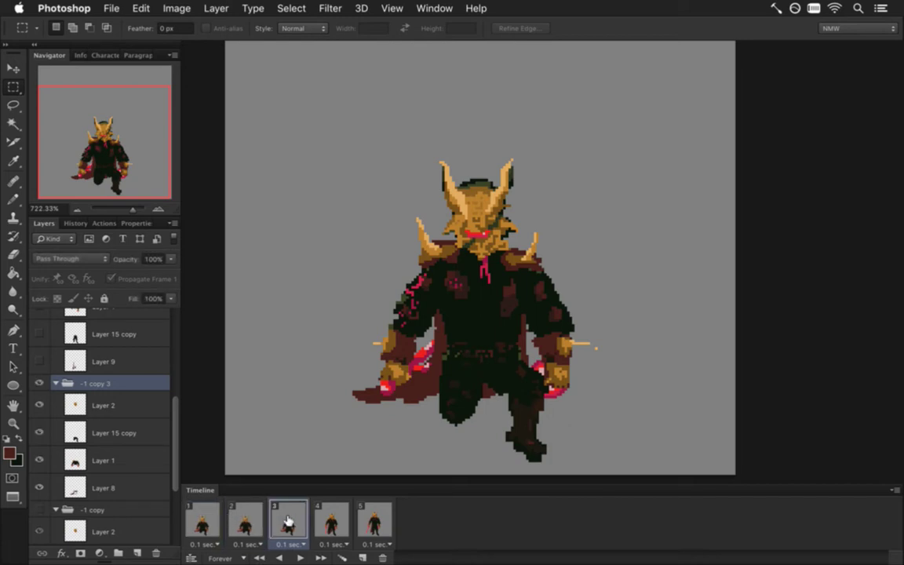
left_click(330, 522)
left_click(292, 526)
left_click(206, 521)
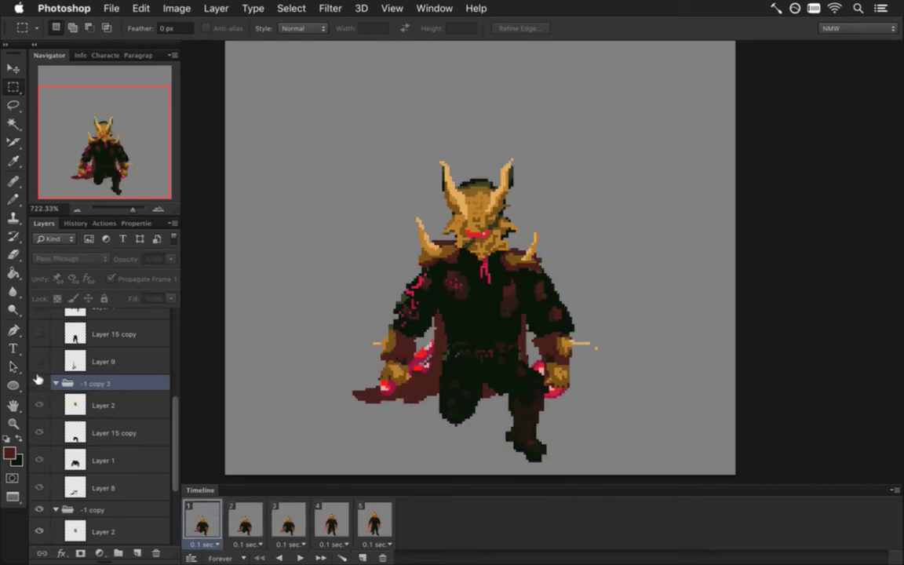
Step: Step through all five frames to examine the pose and visible layer groups in each
left_click(245, 521)
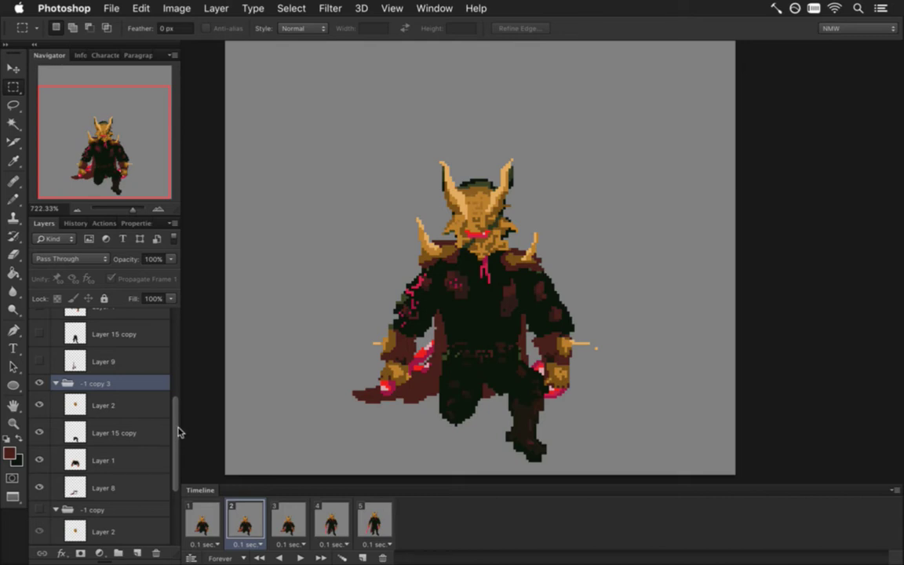
left_click(213, 533)
left_click(244, 527)
left_click(212, 520)
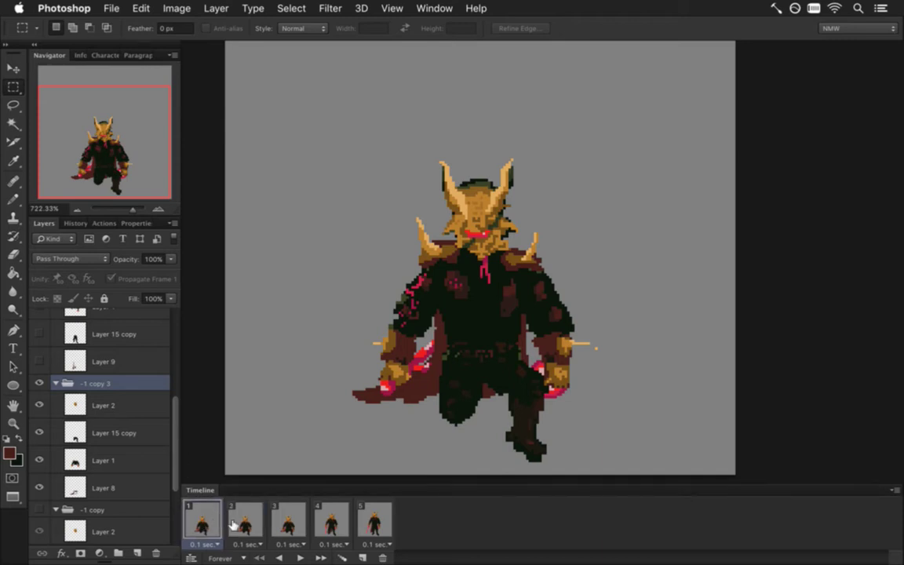
left_click(244, 527)
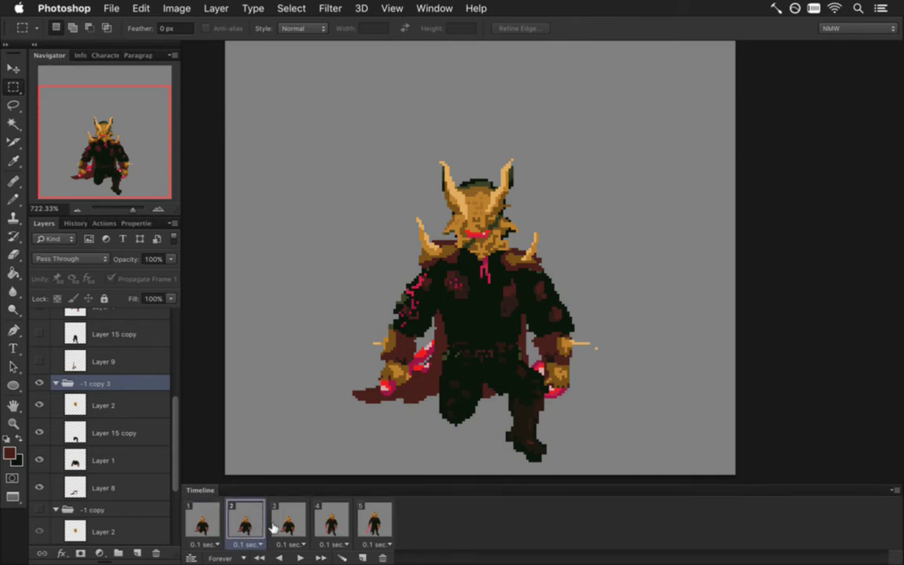
left_click(288, 525)
left_click(330, 525)
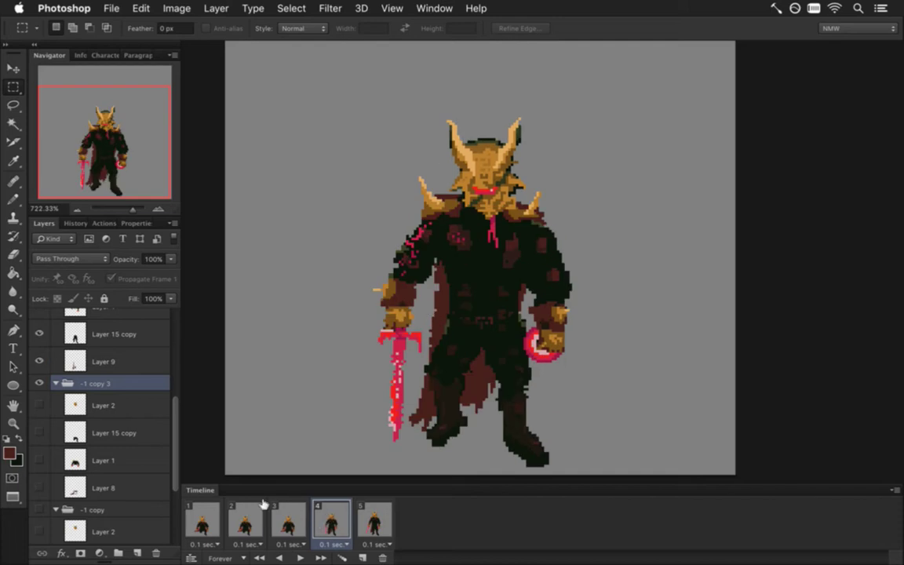
left_click(370, 527)
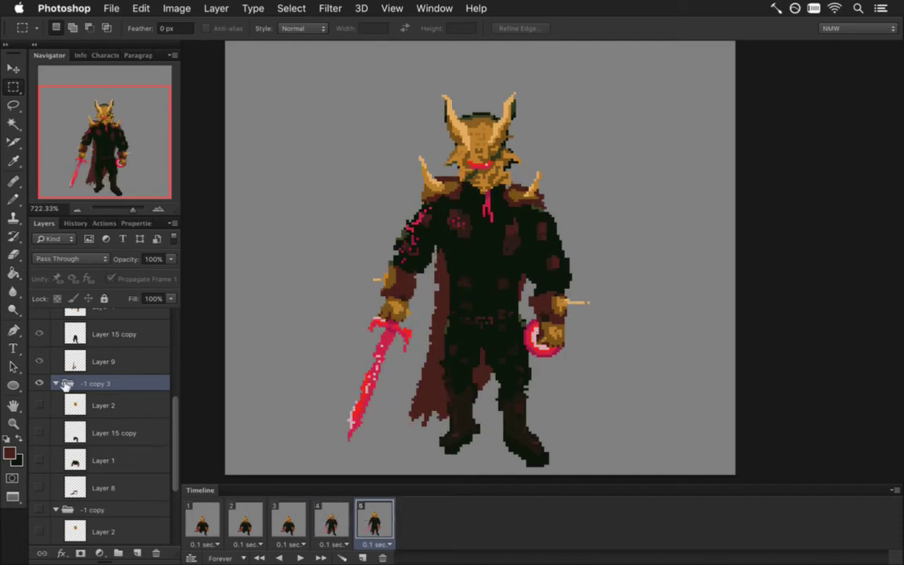
key("Left")
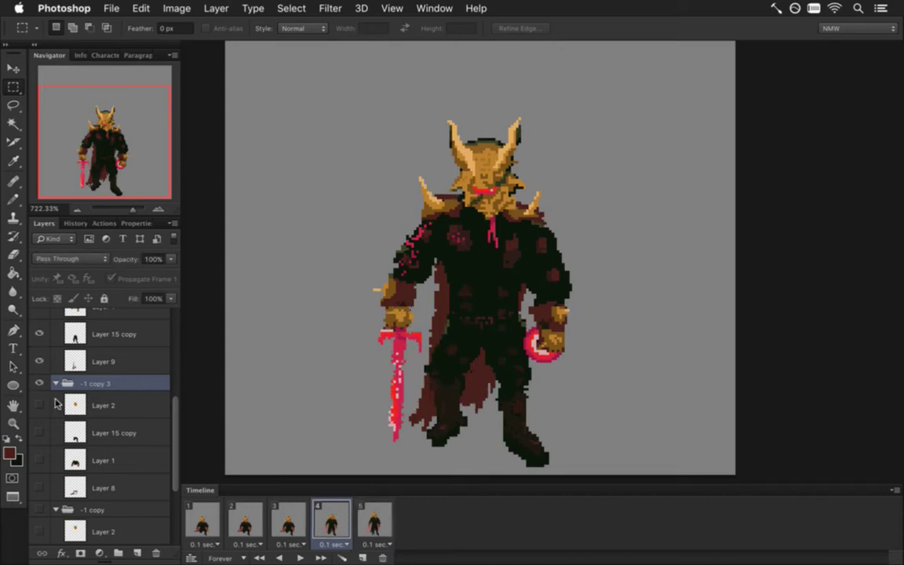
left_click(289, 520)
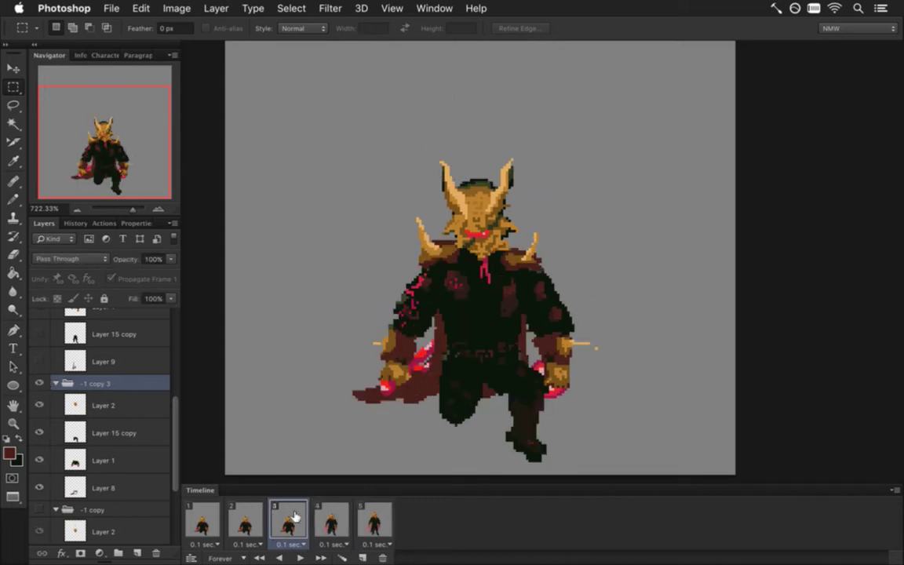
left_click(248, 521)
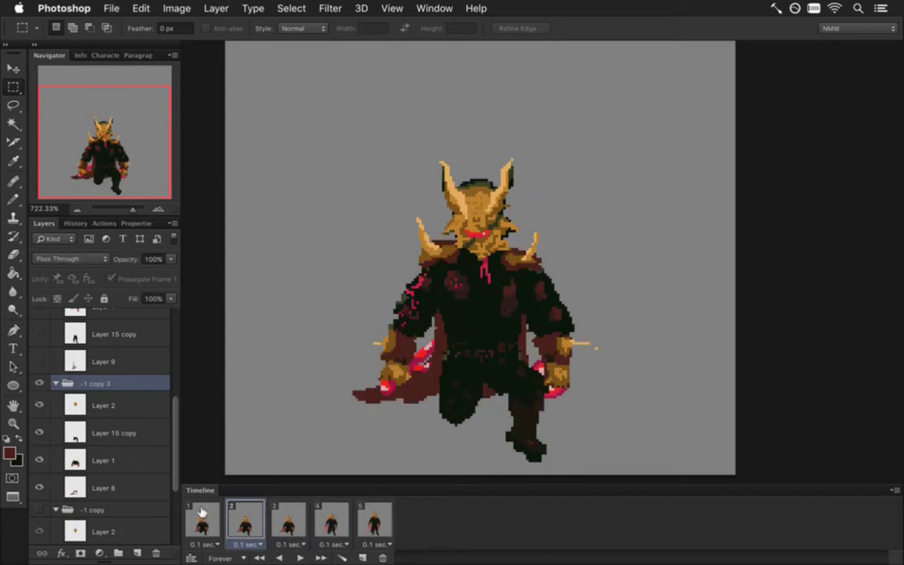
left_click(214, 514)
Step: In the second frame, show the -1 copy group, hide -1 copy 3, and compare it with the neighbouring frames
left_click(238, 518)
left_click(40, 509)
left_click(40, 383)
left_click(220, 515)
left_click(241, 522)
left_click(283, 520)
left_click(250, 521)
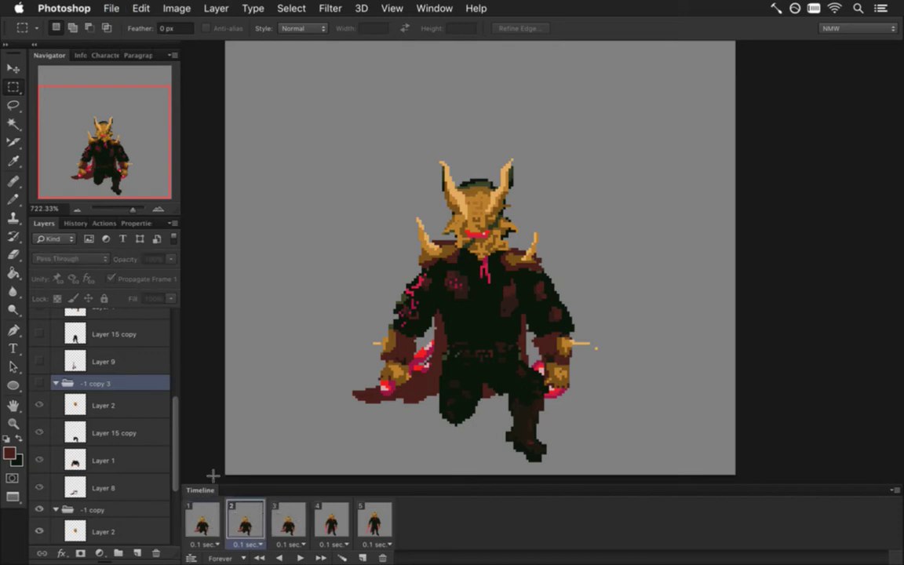
Step: In the second frame, squash the upper torso and shoulders on Layer 1 of the -1 copy group to 85.71% height
left_click_drag(173, 448, 173, 508)
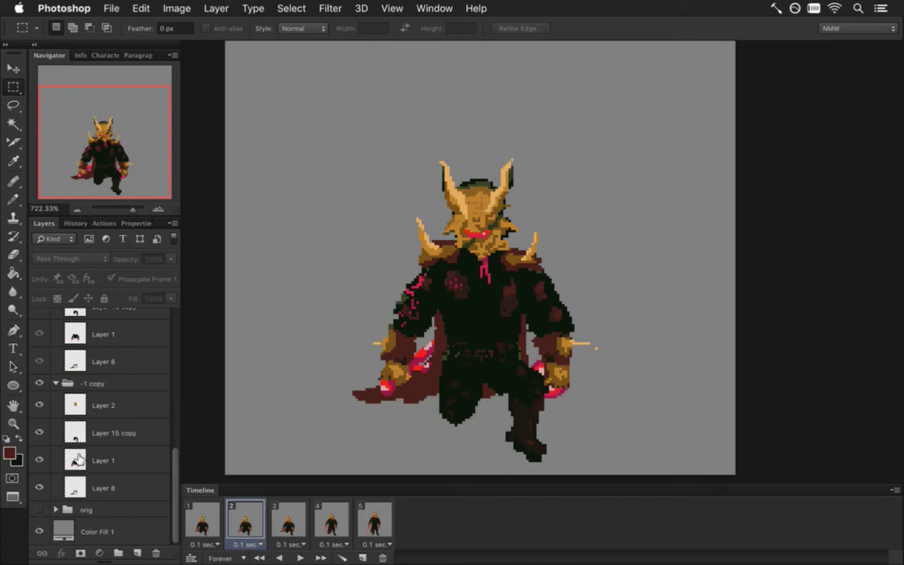
left_click(75, 463)
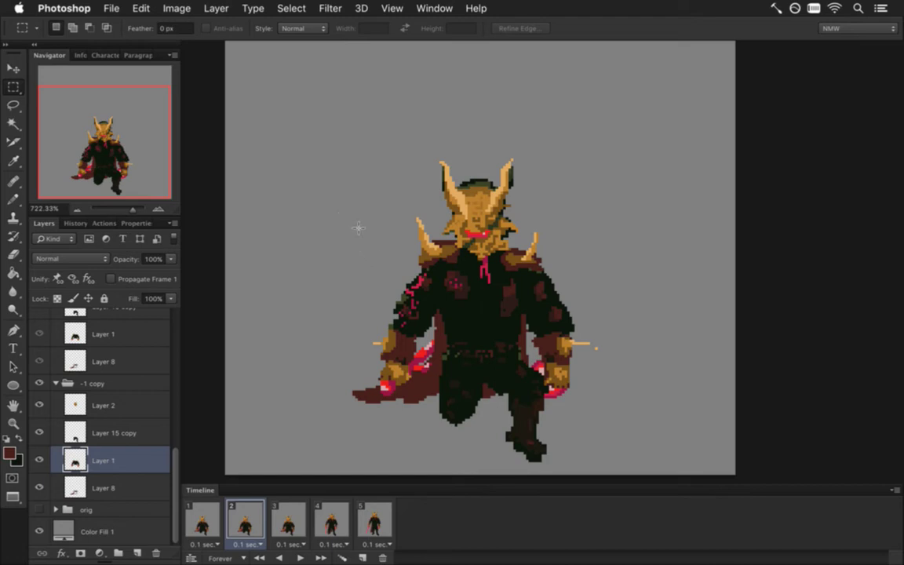
left_click_drag(358, 215, 577, 321)
left_click_drag(357, 214, 629, 337)
key("v")
key("ctrl+t")
left_click_drag(468, 214, 466, 230)
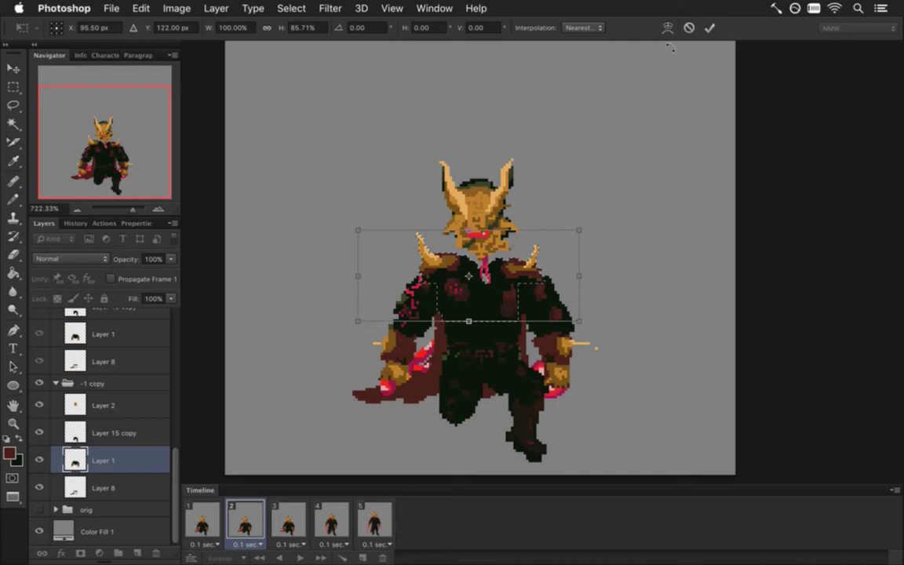
left_click(709, 27)
key("m")
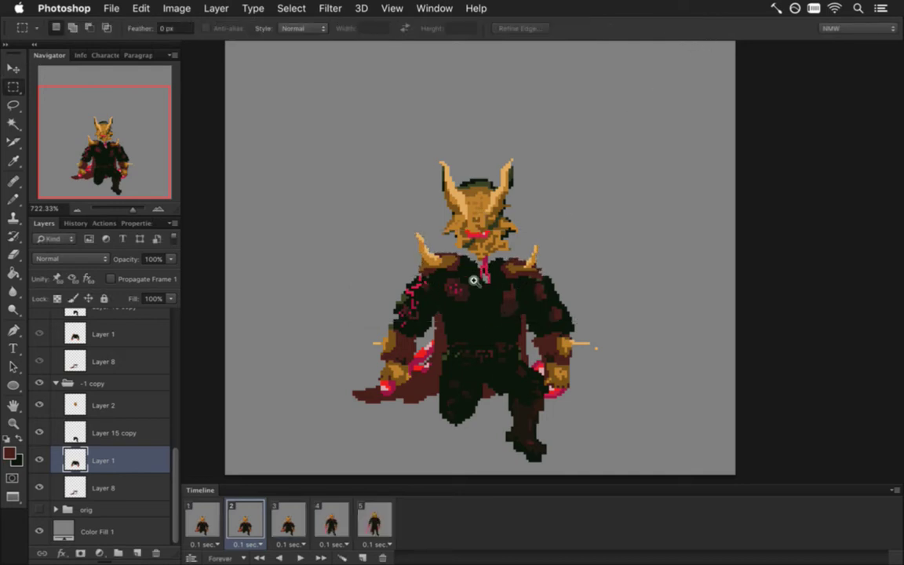
Step: Stretch both shoulder pads on Layer 1 to 120% height and nudge them down onto the shoulders
left_click(461, 255, "ctrl")
key("i")
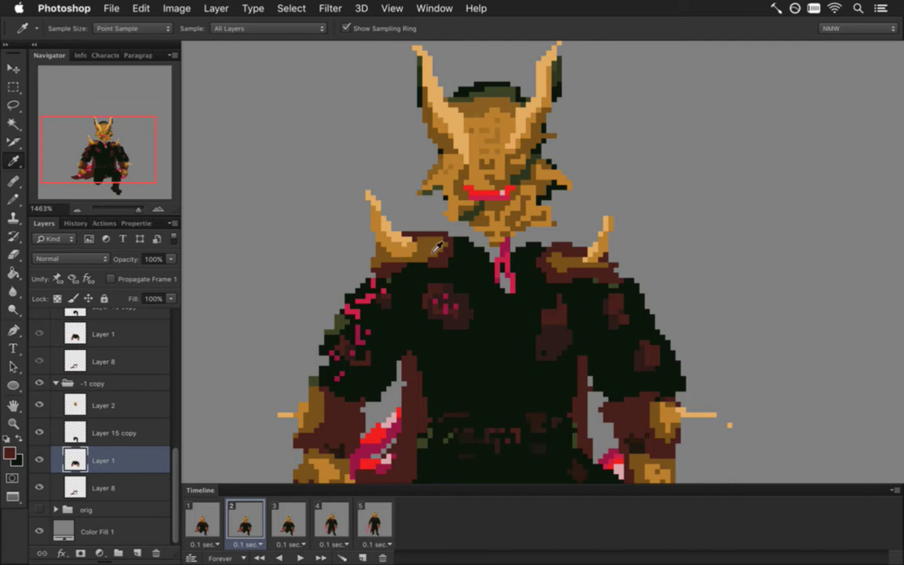
key("b")
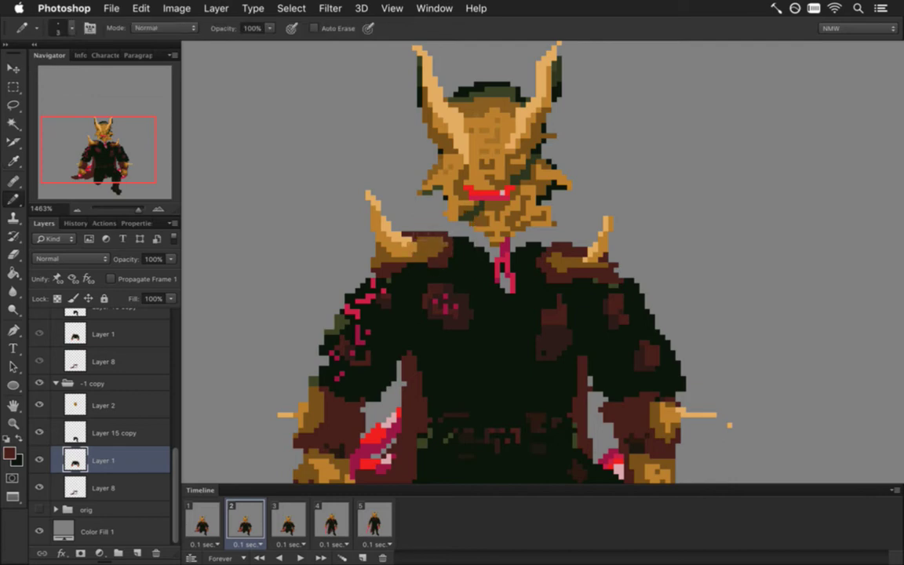
key("m")
left_click_drag(425, 250, 352, 233)
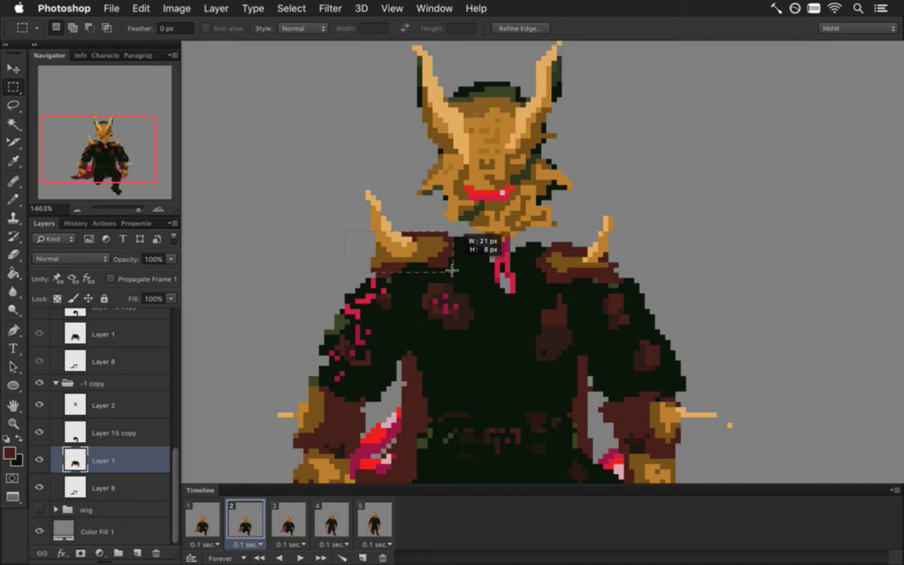
left_click_drag(452, 271, 452, 278)
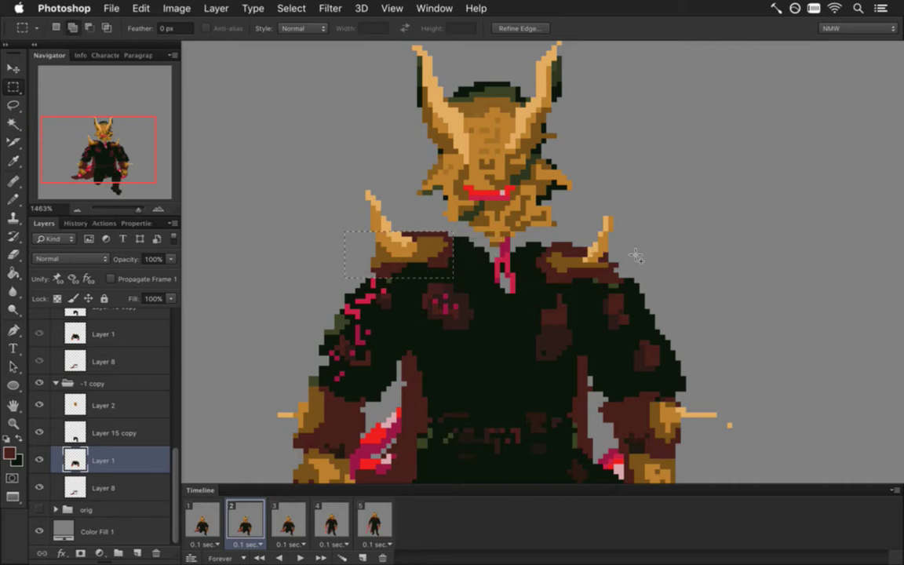
left_click_drag(636, 252, 549, 280)
key("v")
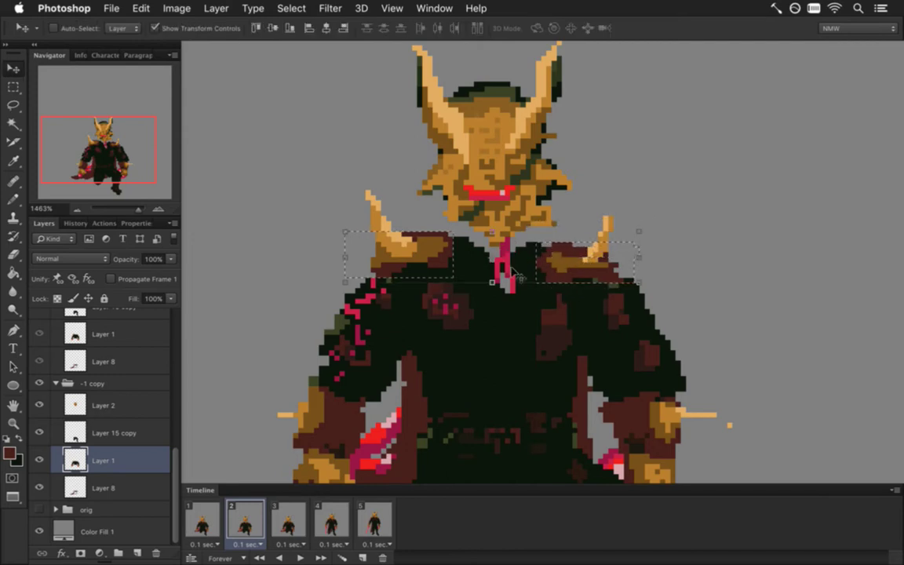
left_click(491, 231)
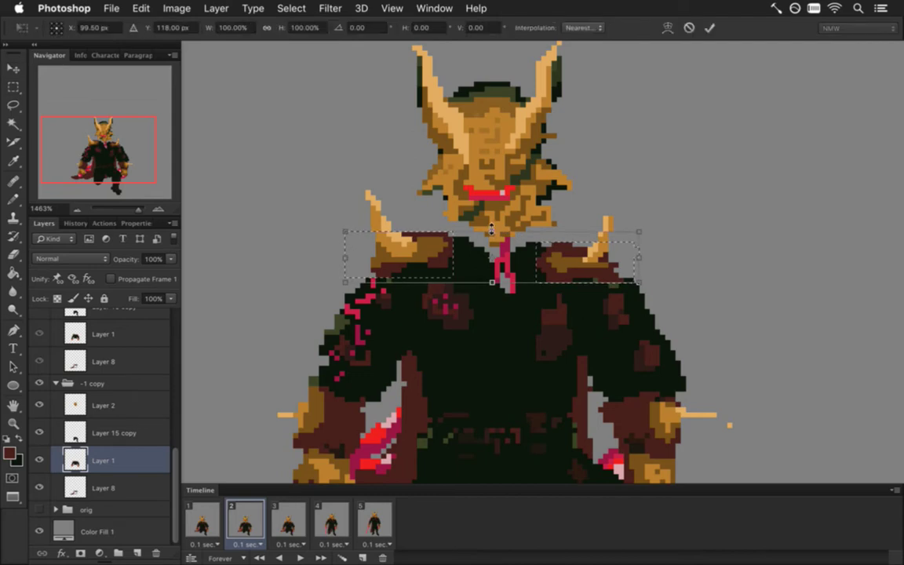
left_click_drag(491, 229, 491, 225)
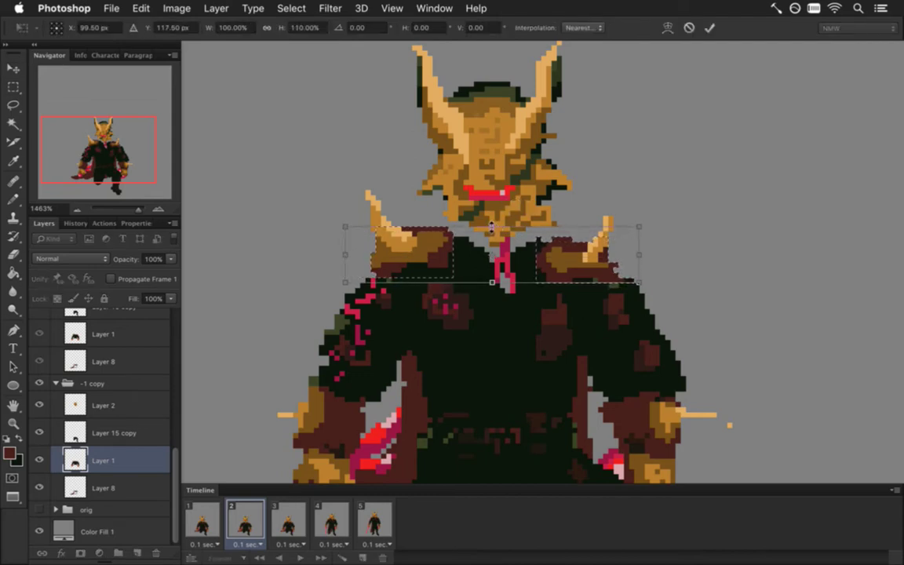
left_click_drag(491, 225, 496, 218)
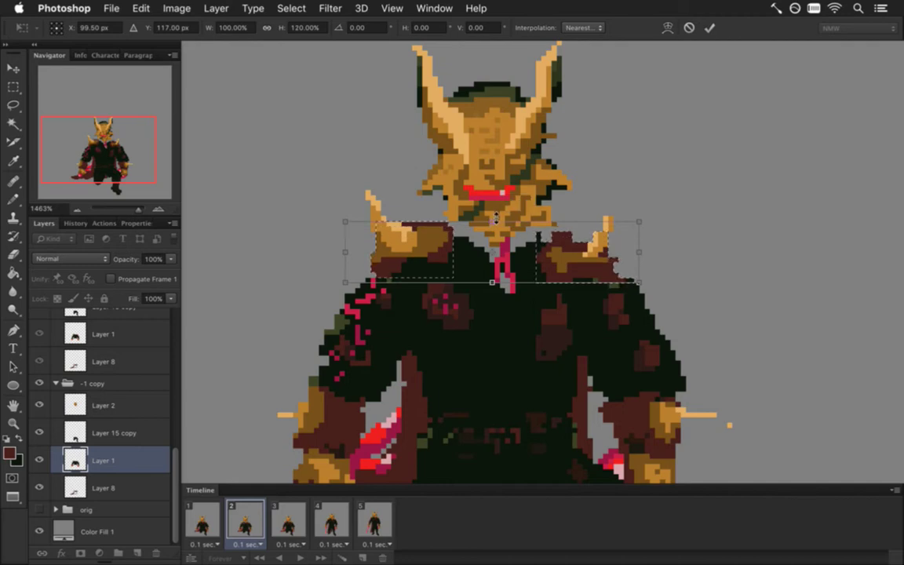
left_click(709, 29)
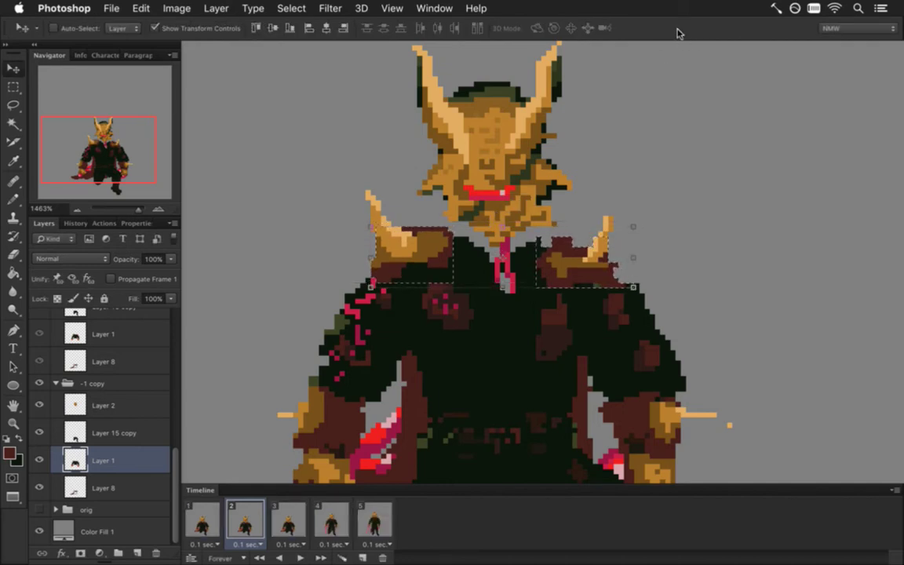
key("Down")
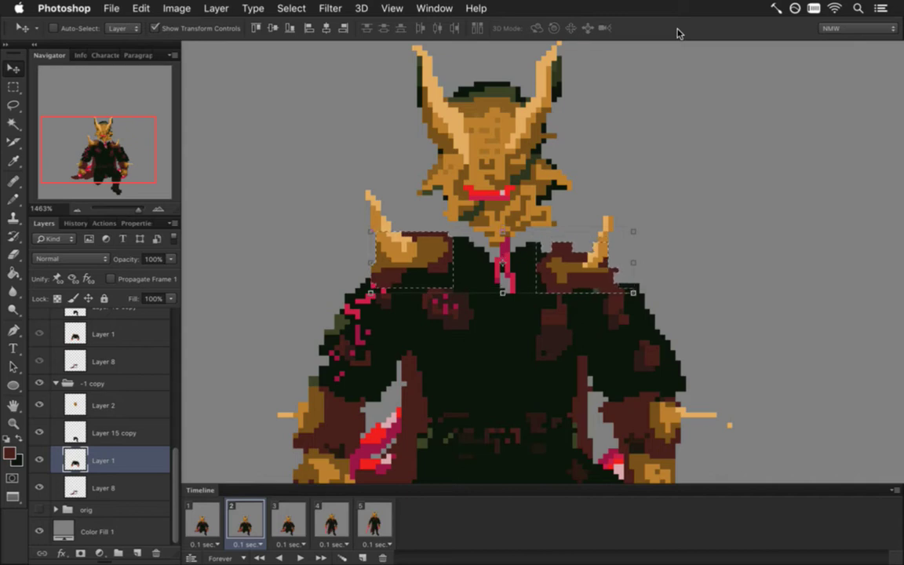
key("m")
key("super+d")
Step: Lower the head on Layer 2 of the -1 copy group so the helmet sits between the shoulder spikes and overlaps the collar
scroll(488, 323, "down", 3)
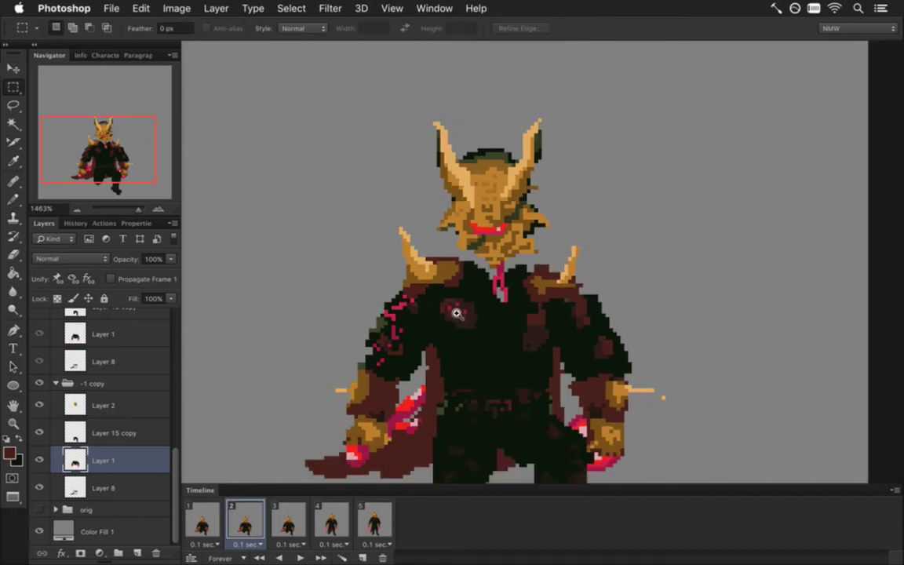
left_click(86, 401)
key("v")
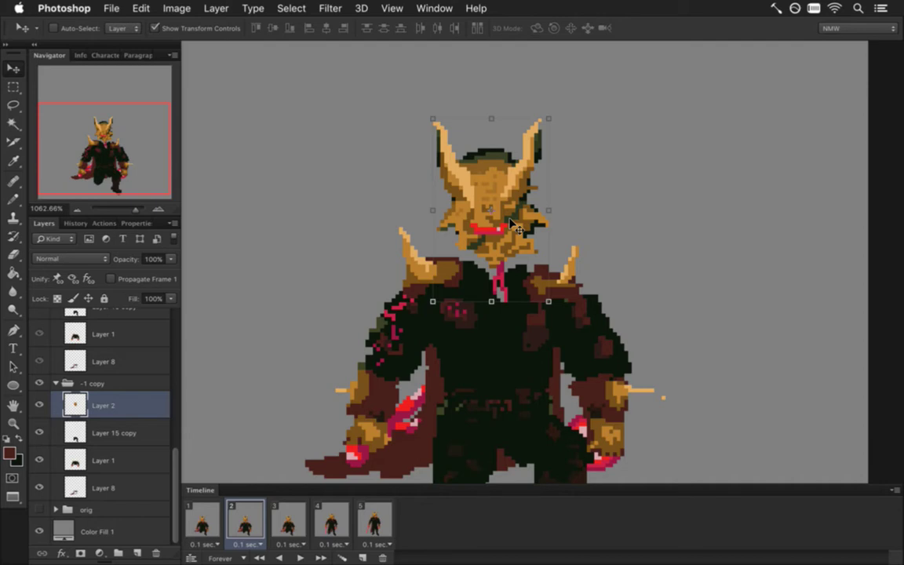
key("Down")
key("Down")
key("Down")
key("Down")
key("Down")
key("Down")
key("Down")
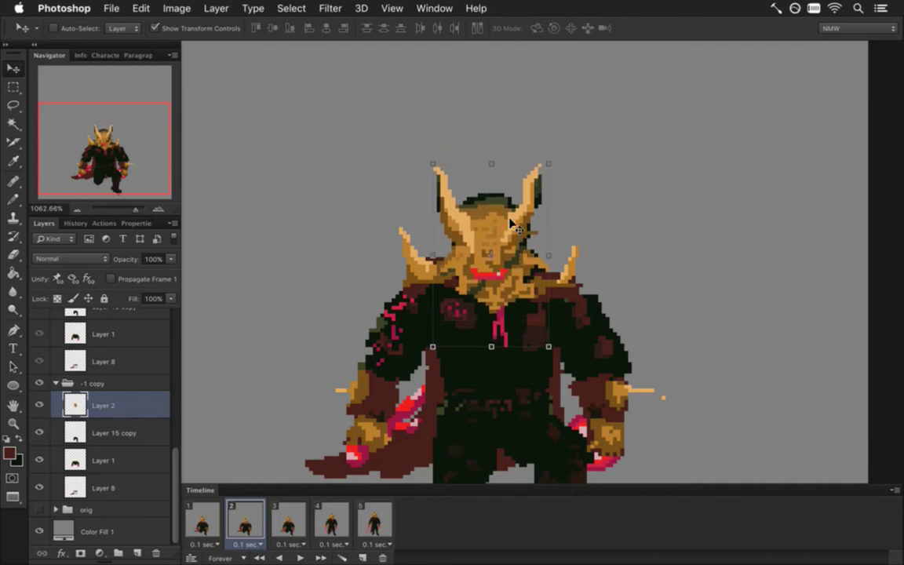
key("Down")
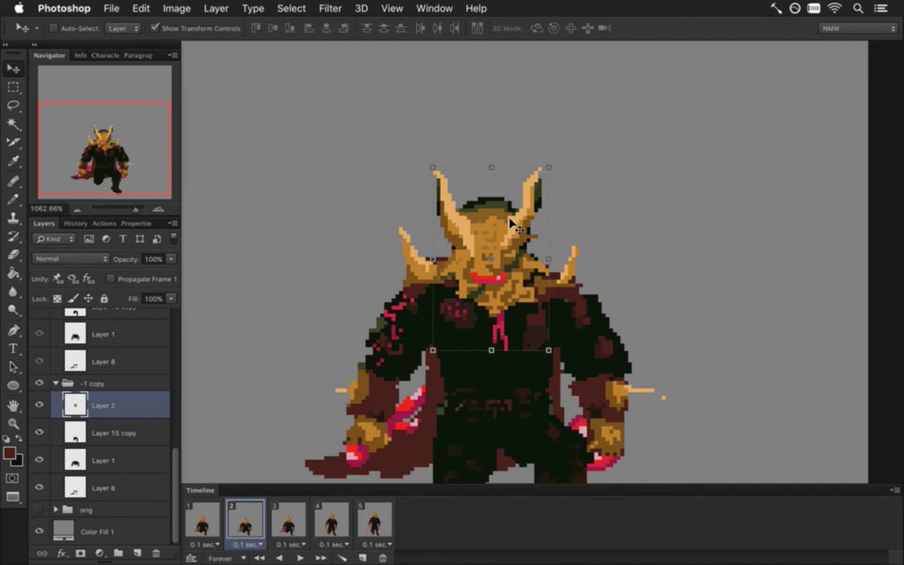
key("Up")
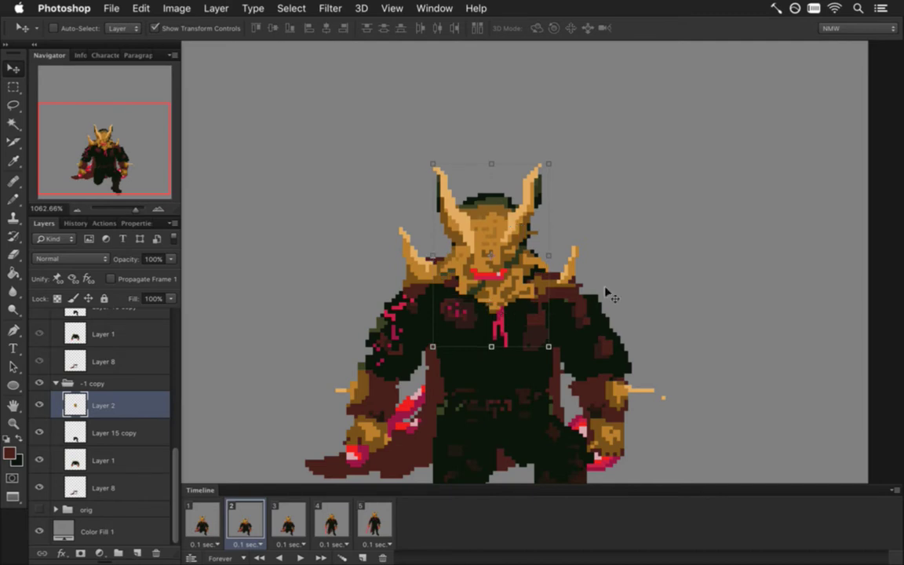
key("m")
Step: Narrow the arm on the image's right side on Layer 1 to 97.37% width and shift it 2 px left and 1 px down
scroll(551, 369, "down", 5)
scroll(580, 353, "down", 3)
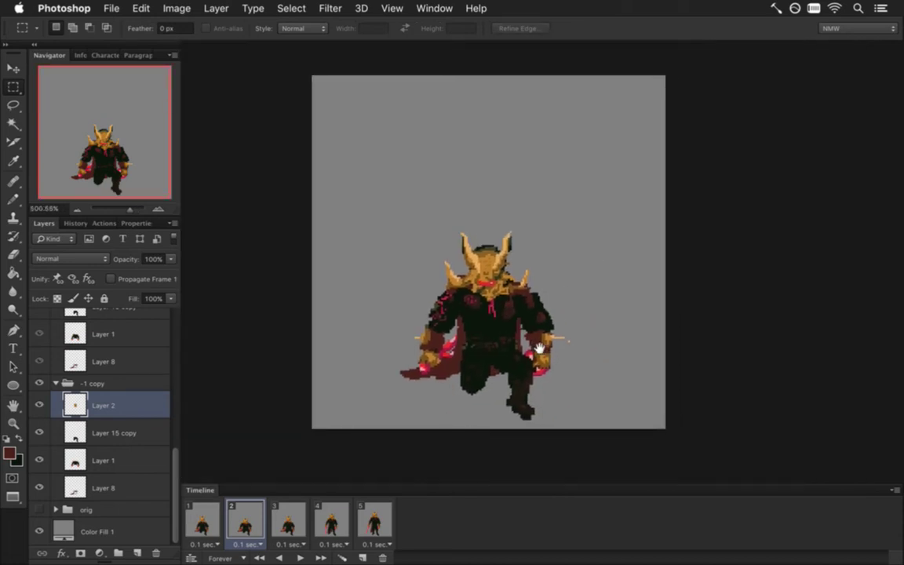
scroll(542, 368, "up", 1)
scroll(542, 369, "up", 2)
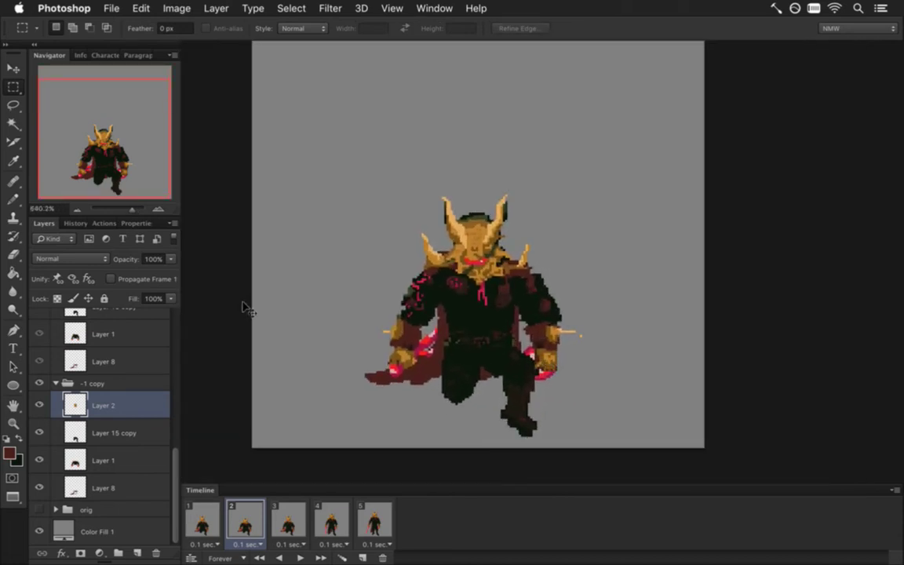
left_click(98, 460)
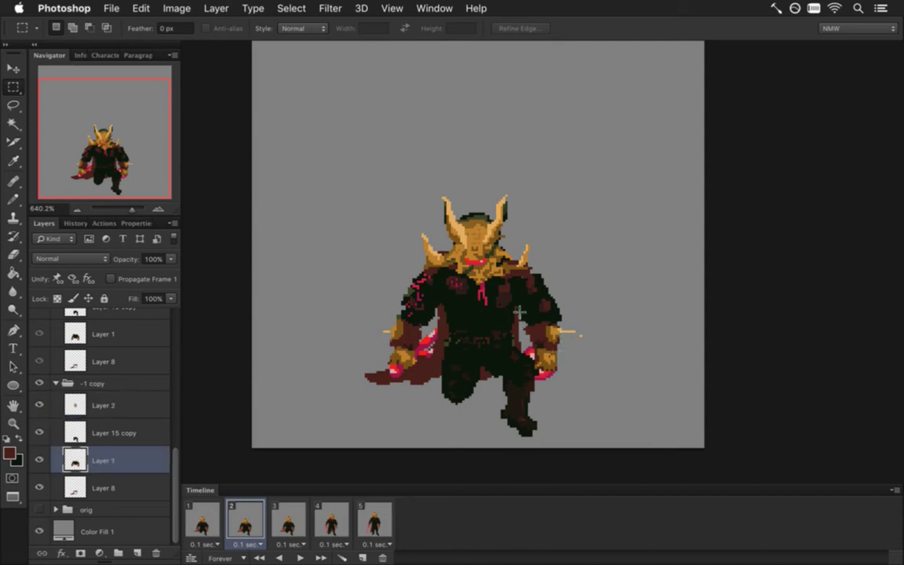
left_click_drag(516, 306, 602, 400)
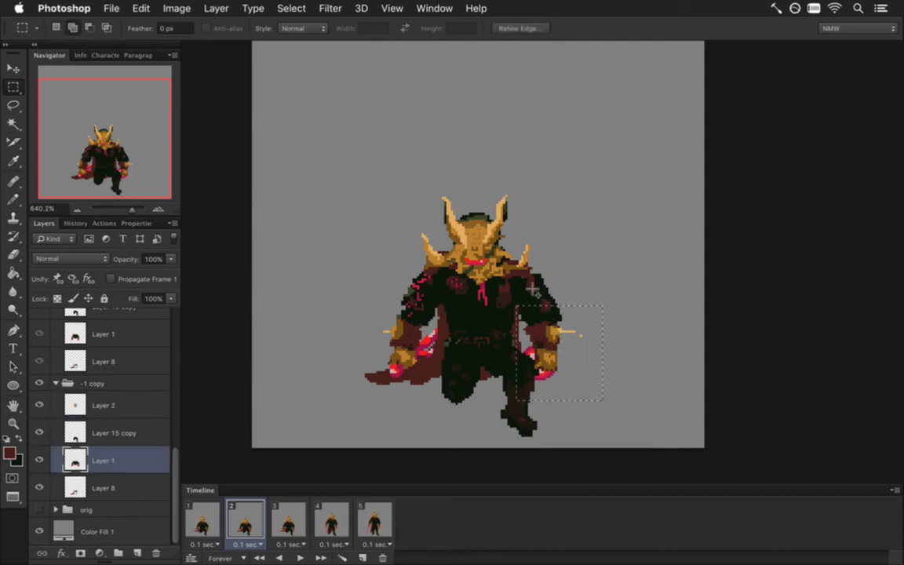
left_click_drag(516, 274, 581, 306)
key("v")
left_click(604, 340)
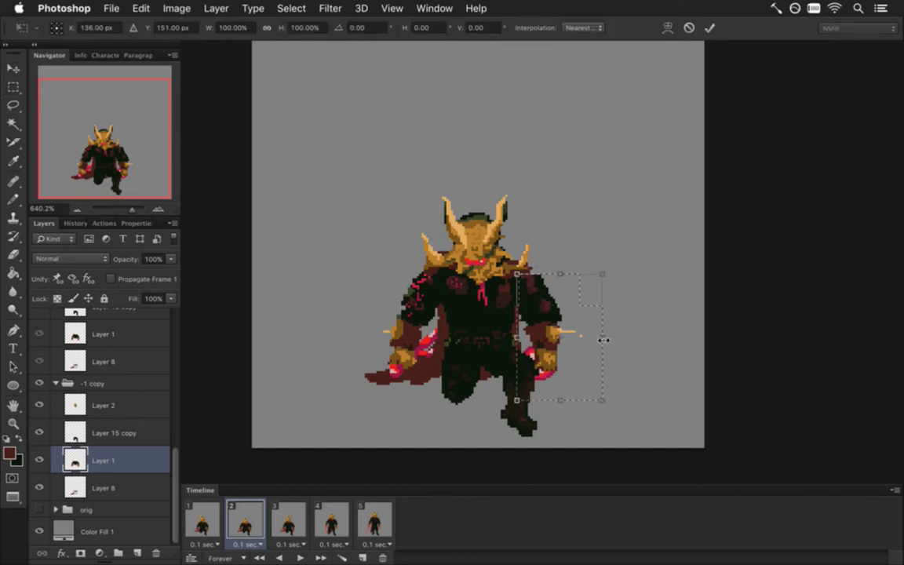
left_click_drag(602, 340, 604, 341)
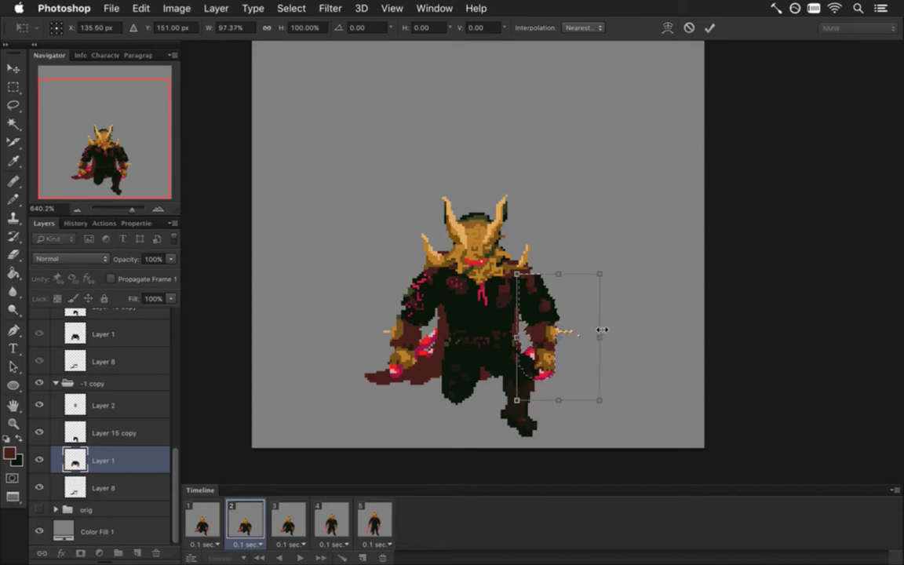
key("Left")
key("Down")
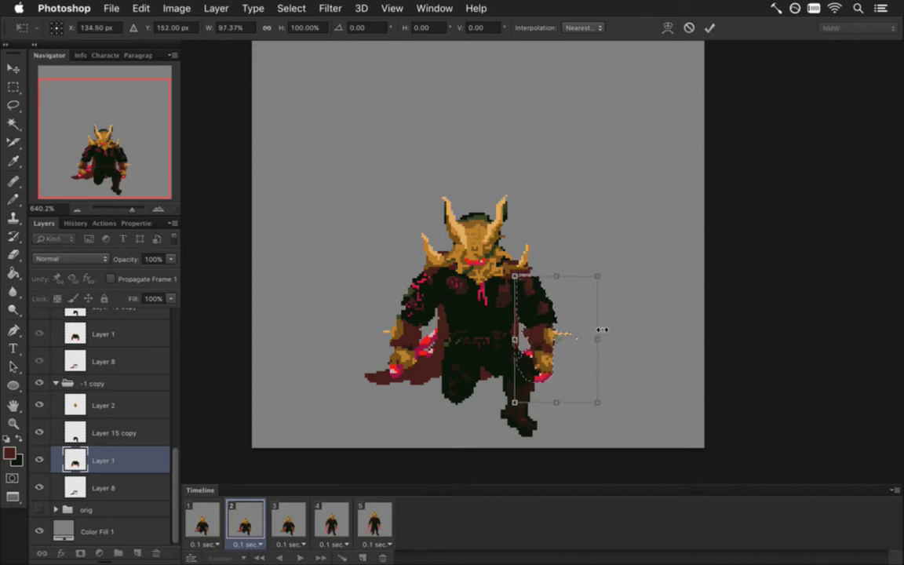
key("Left")
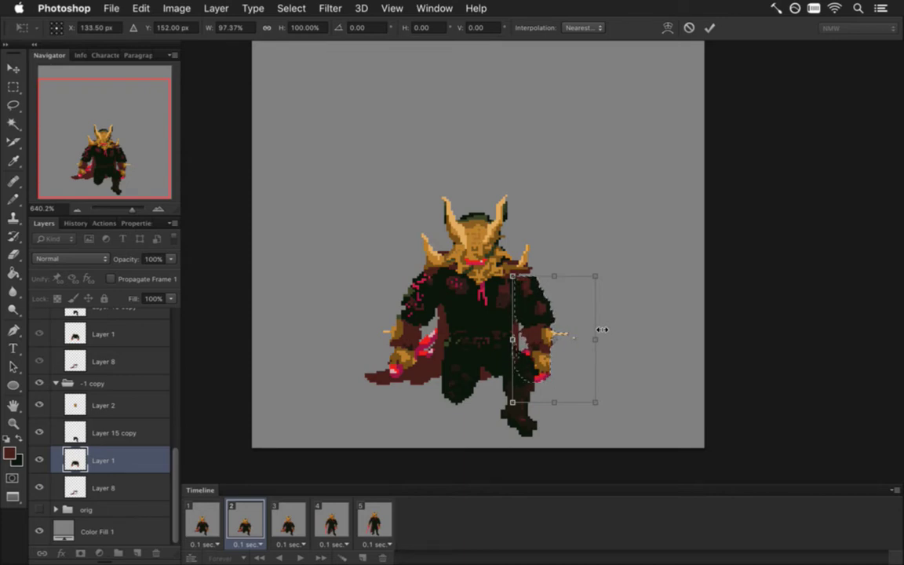
key("Return")
key("m")
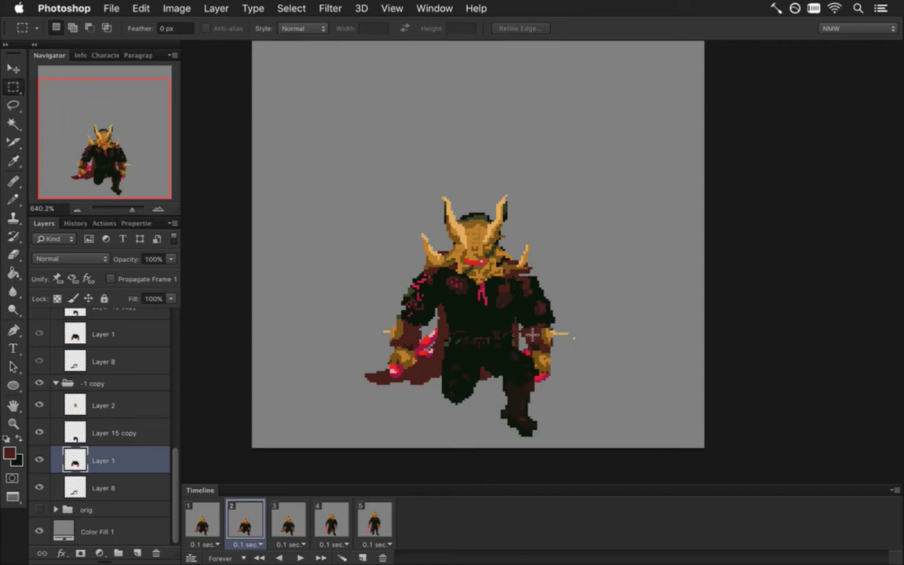
Step: Touch up pixels around the adjusted arm on Layer 1 with a 1 px Pencil in a colour sampled from the artwork
scroll(517, 301, "up", 5)
key("i")
key("b")
key("bracketleft")
left_click(538, 237, "alt")
left_click_drag(358, 379, 484, 262)
scroll(509, 202, "down", 6)
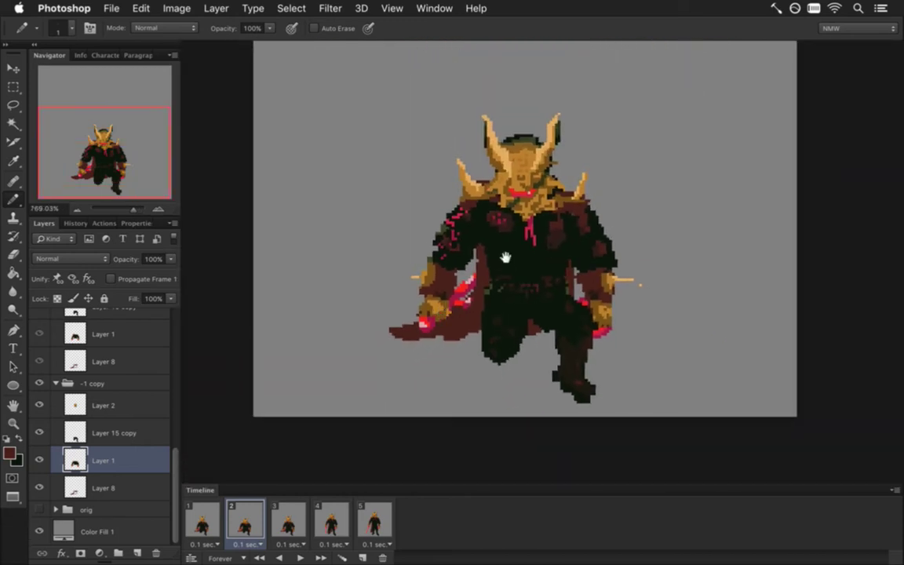
Step: Narrow the arm on the image's left side on Layer 1 to 94.29% width and shift it 1 px right and 1 px down
left_click_drag(505, 257, 476, 295)
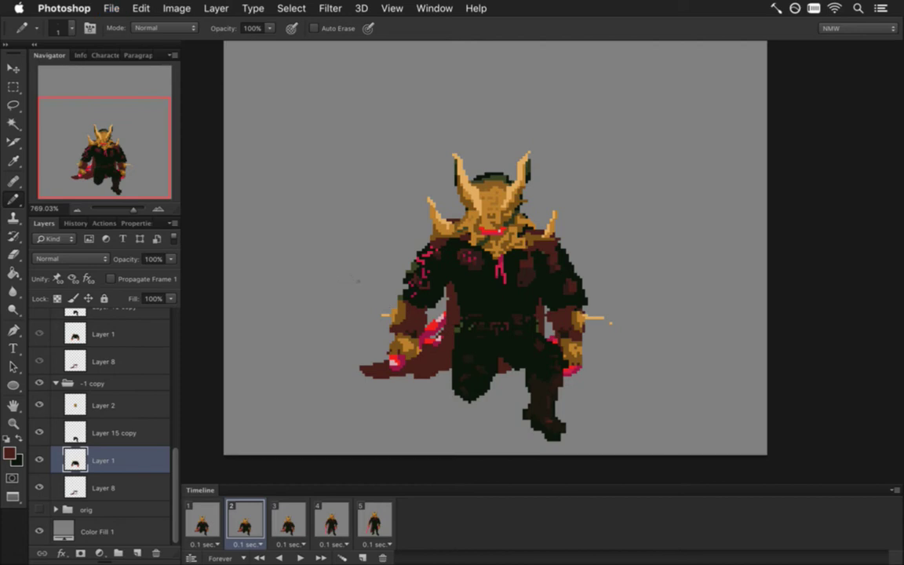
key("m")
mouse_move(358, 249)
left_mouse_down()
mouse_move(422, 350)
mouse_move(388, 385)
mouse_move(447, 394)
left_mouse_up()
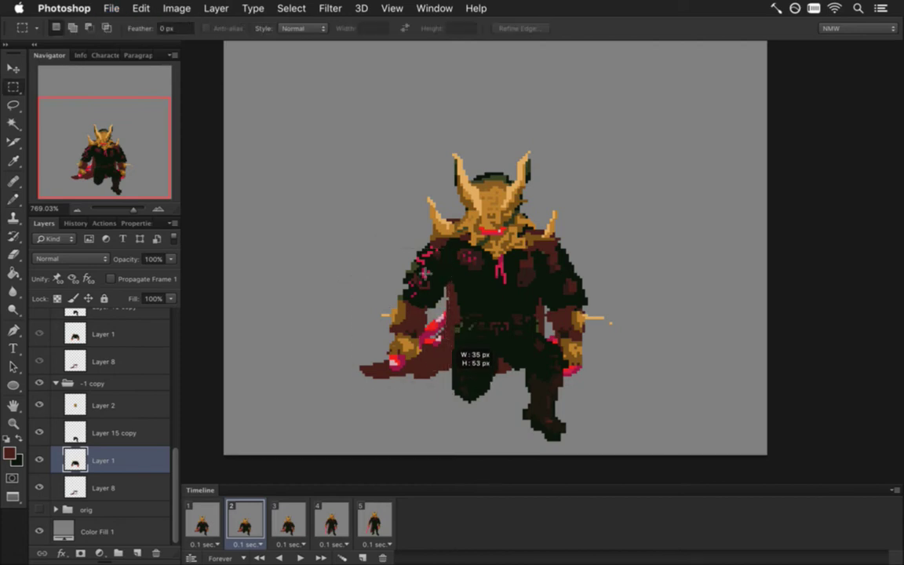
left_click_drag(409, 246, 444, 265)
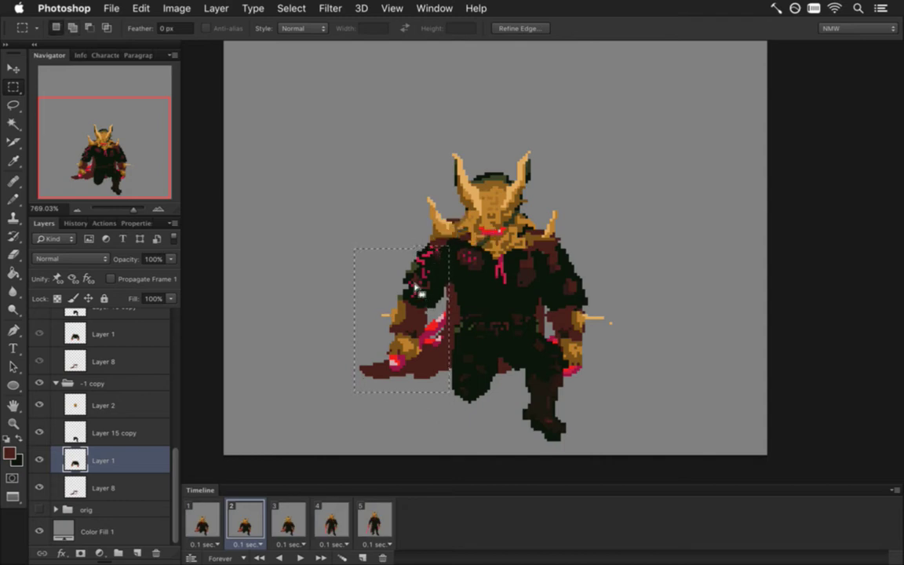
key("v")
key("ctrl+t")
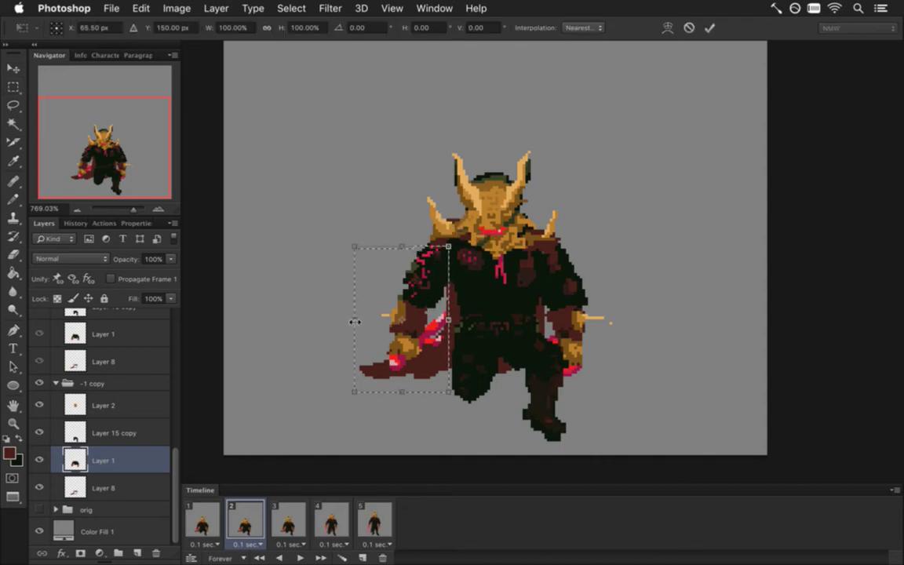
left_click_drag(355, 322, 360, 323)
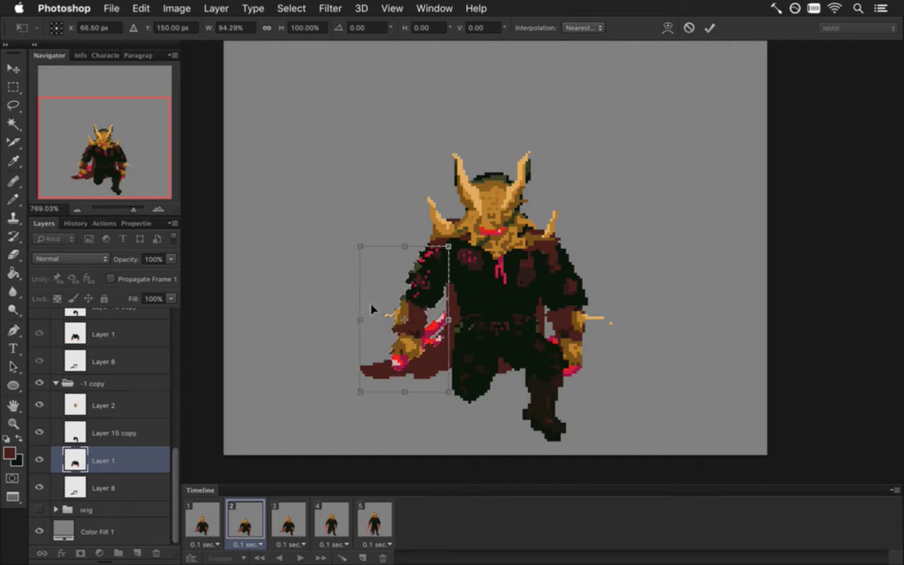
key("Right")
key("Down")
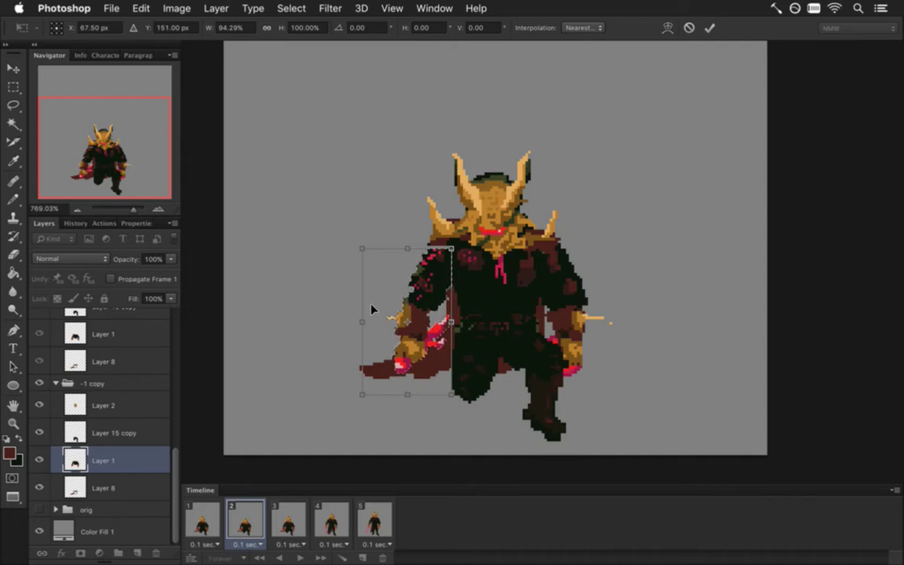
key("Down")
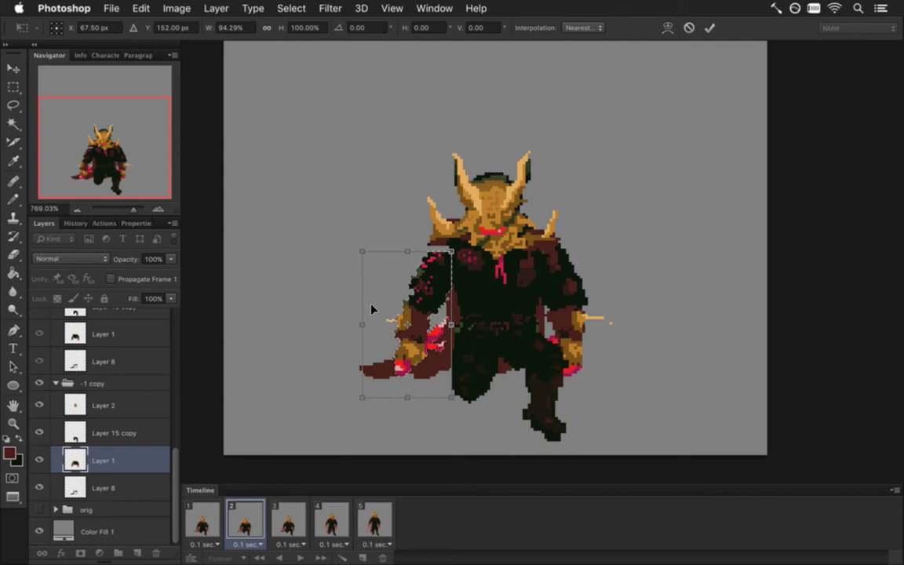
key("Up")
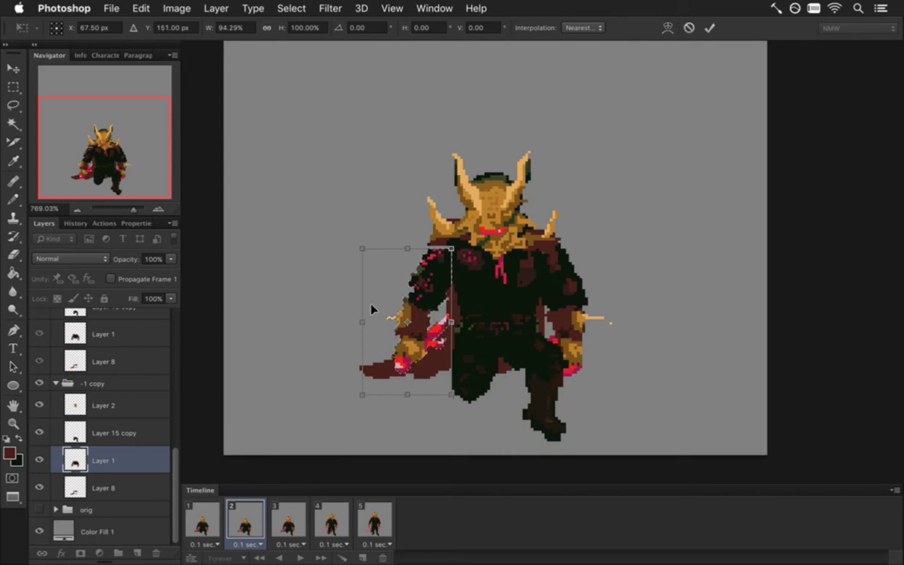
key("Return")
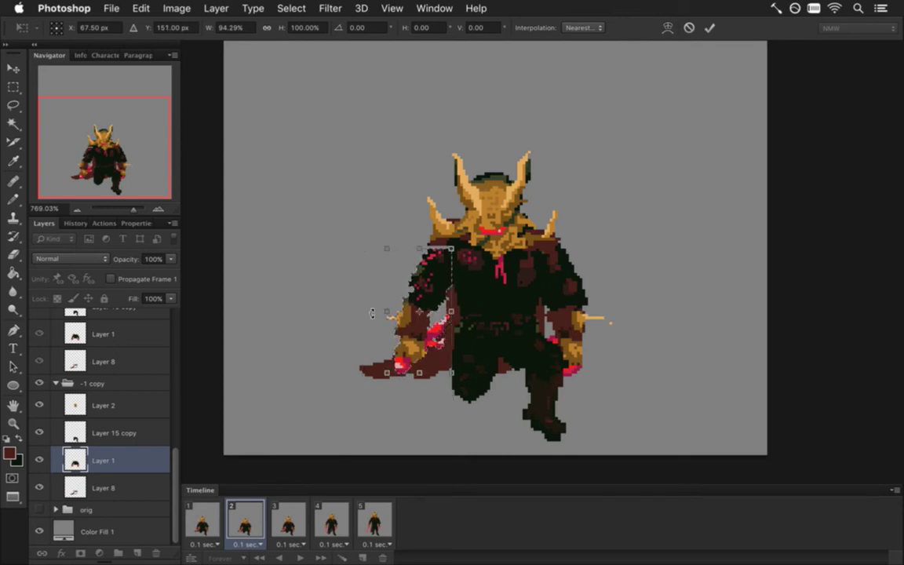
Step: Touch up pixels on the upper arm on the image's left side with a 1 px Pencil in the sampled near-black colour
key("m")
left_click_drag(418, 247, 499, 243)
key("i")
key("b")
key("i")
key("b")
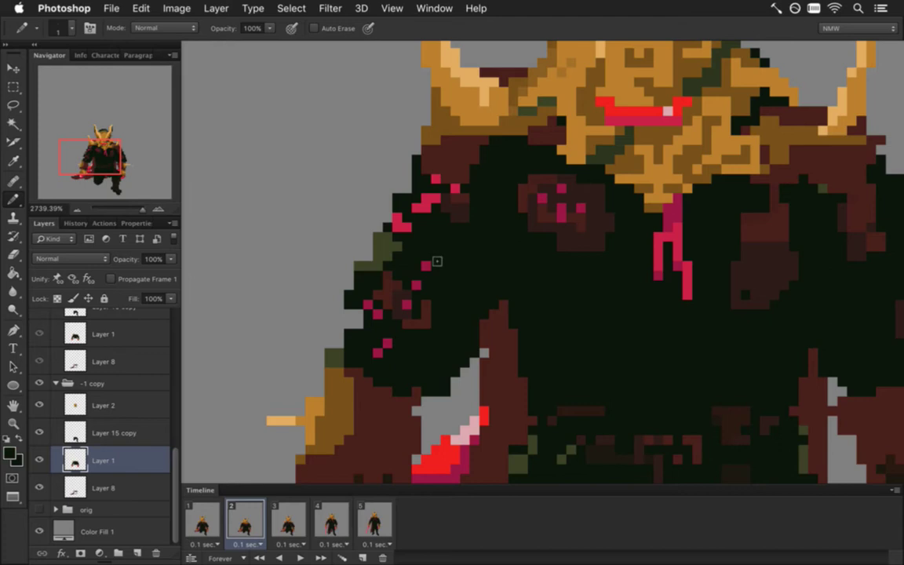
key("super+0")
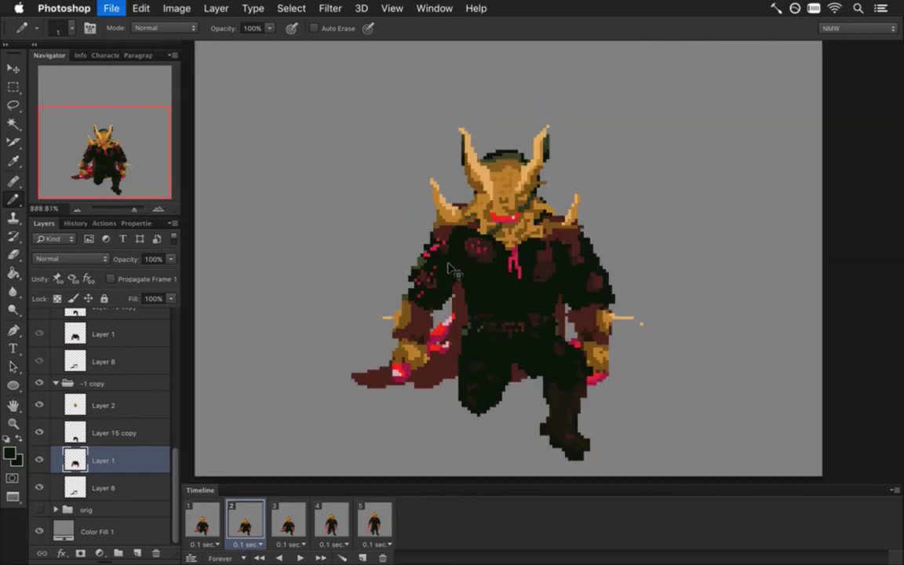
Step: Step through animation frames 1 to 5 and back to compare the poses
left_click(202, 524)
left_click(259, 520)
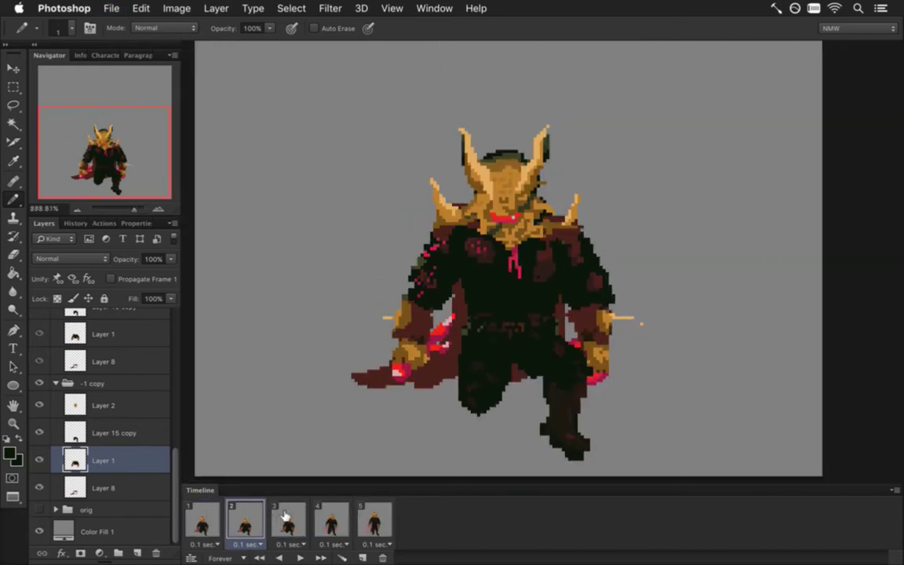
left_click(286, 517)
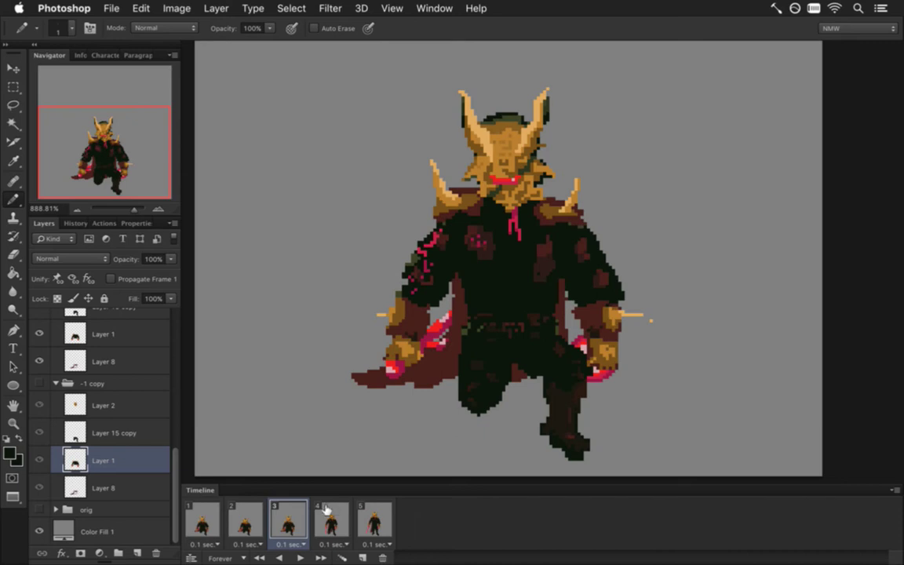
left_click(344, 513)
left_click(367, 514)
left_click(331, 514)
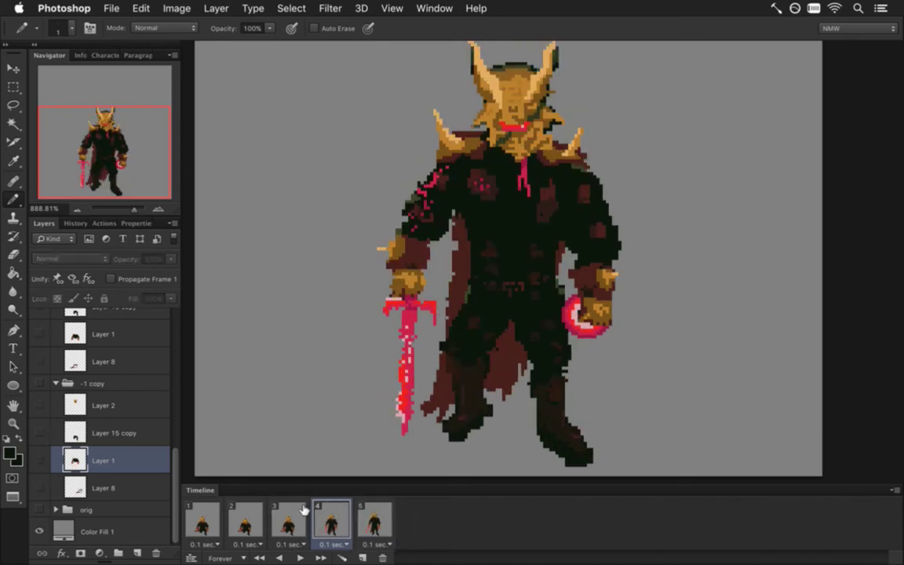
left_click(292, 516)
left_click(244, 517)
left_click(224, 515)
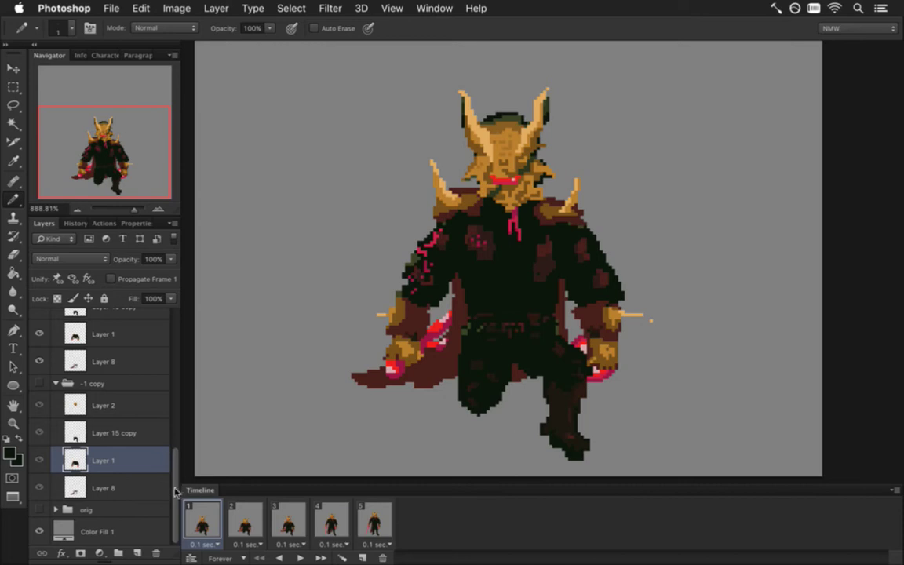
Step: Duplicate the -1 copy 3 group and hide the duplicate in frame 3
scroll(161, 445, "up", 2)
left_click_drag(176, 478, 175, 453)
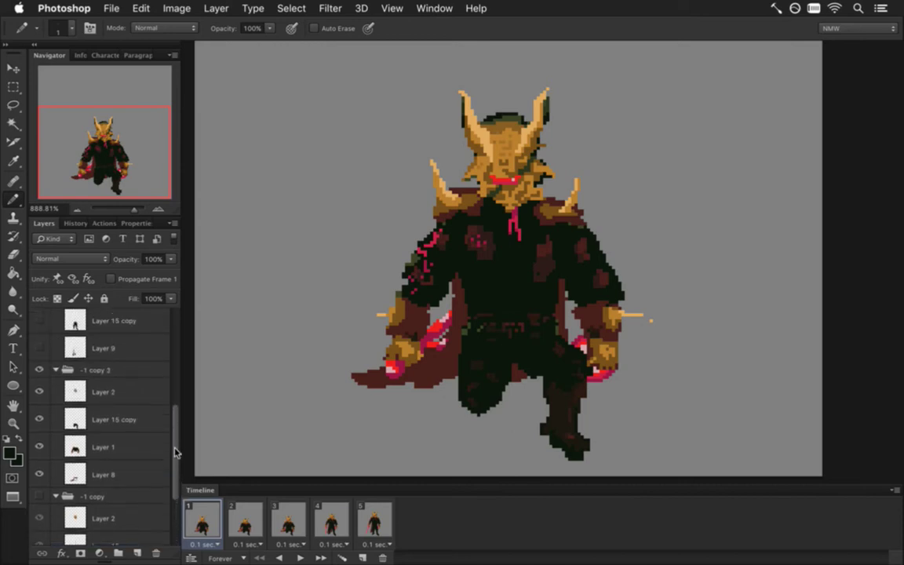
left_click(121, 370)
left_click(228, 515)
left_click(206, 513)
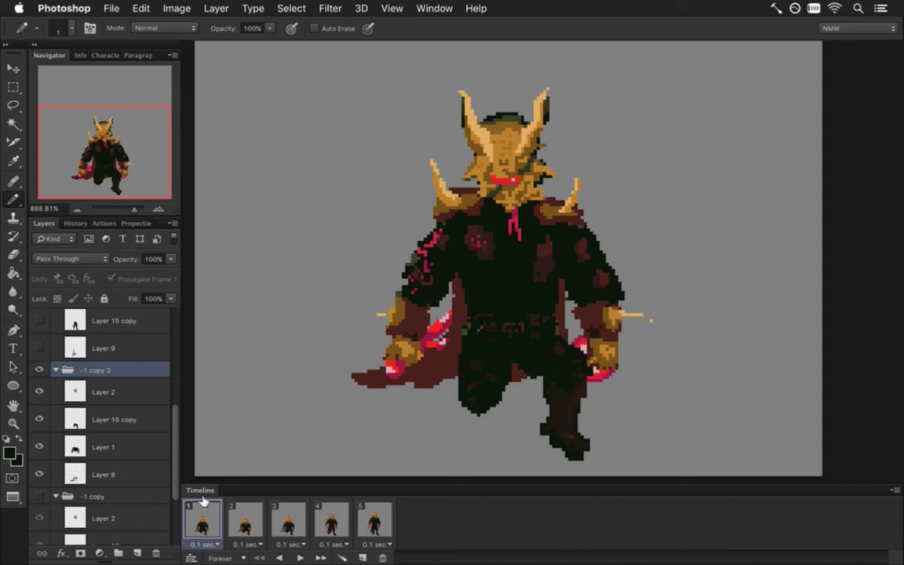
left_click(248, 519)
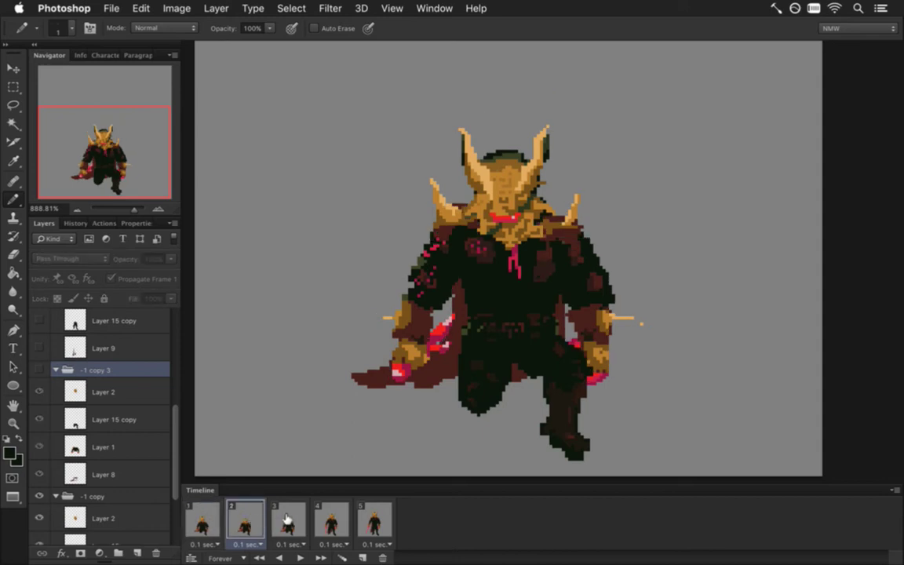
left_click(287, 522)
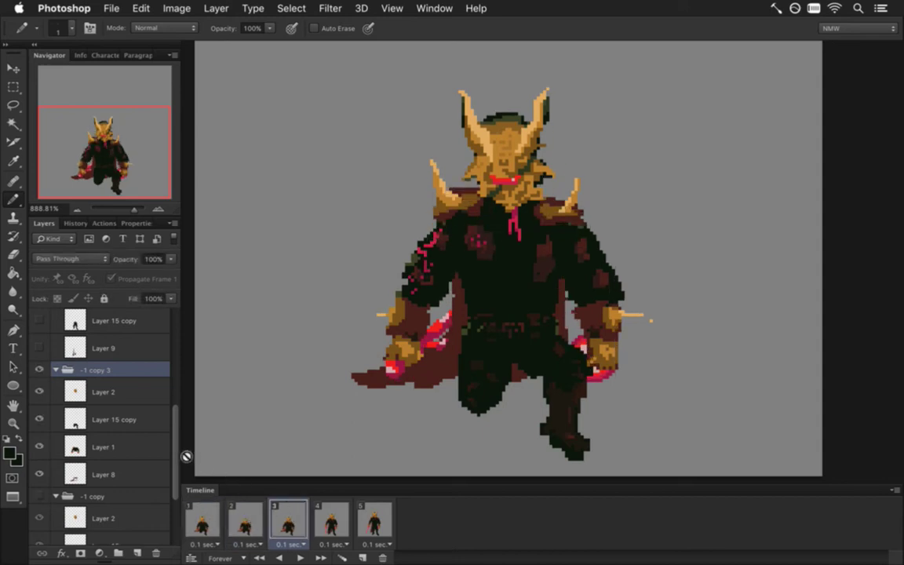
key("ctrl+j")
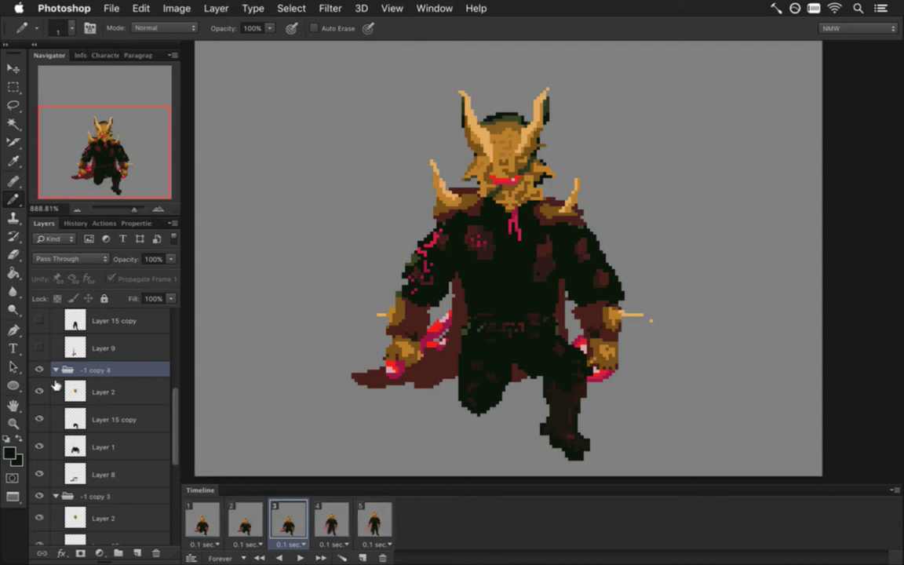
left_click(39, 370)
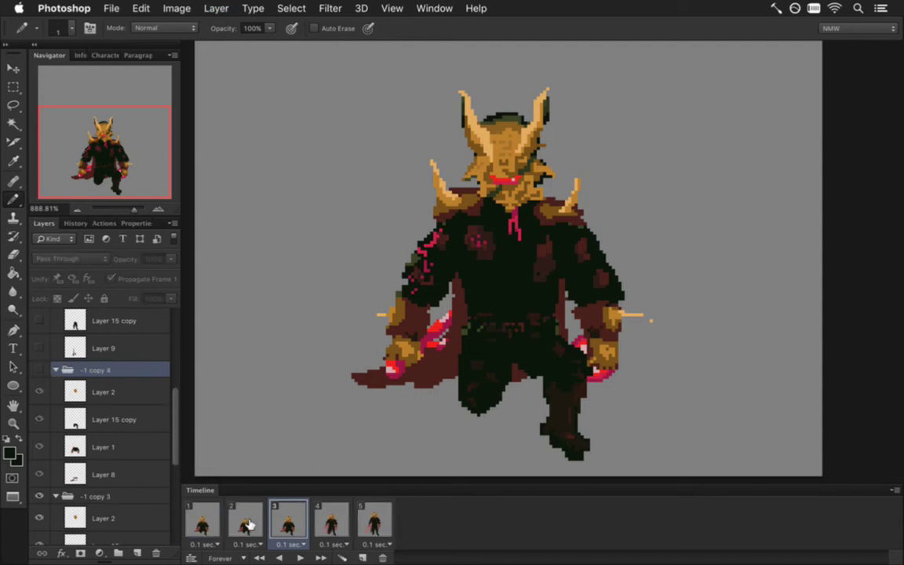
Step: In frame 1, hide the -1 copy 3 group and show the -1 copy 4 group with all four of its layers
left_click(201, 521)
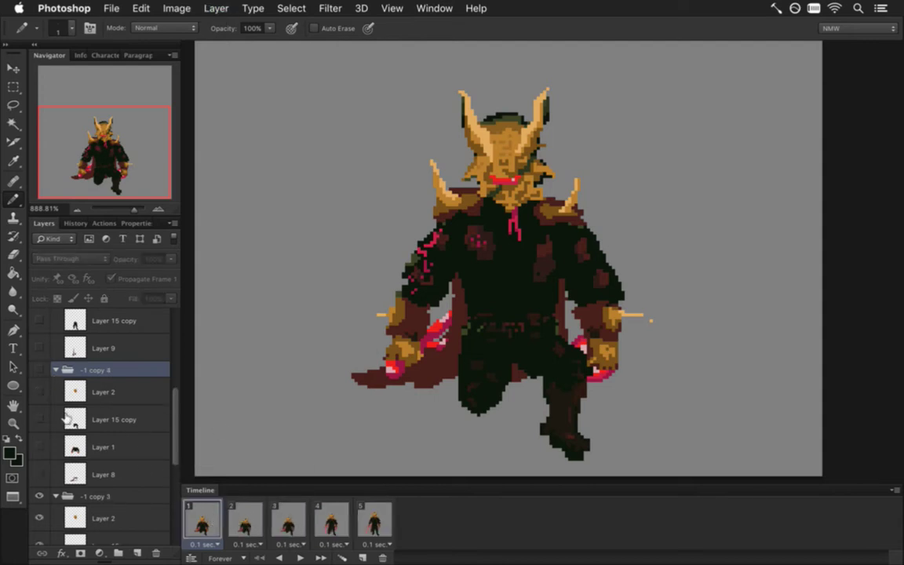
left_click(40, 446)
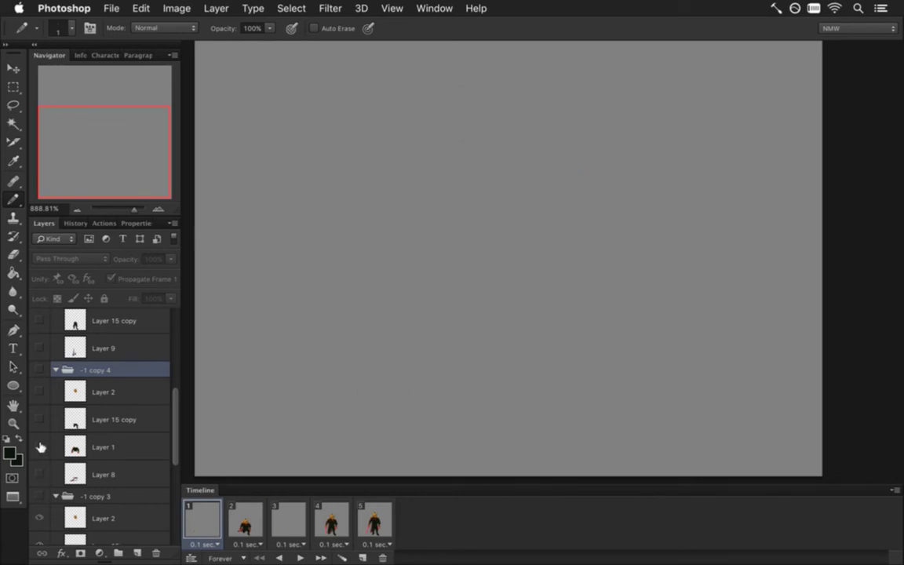
left_click(39, 369)
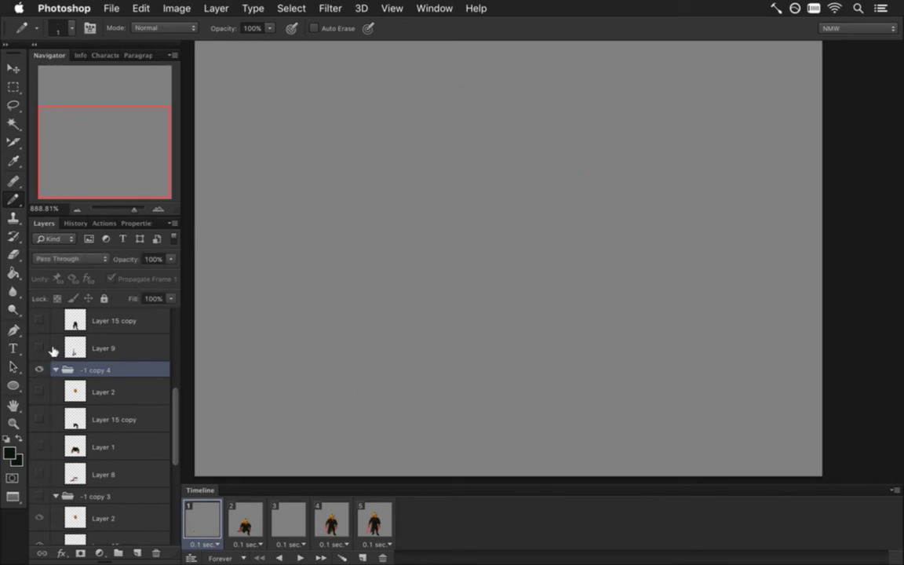
left_click_drag(39, 474, 39, 392)
Step: Make the -1 copy 3 group visible in frame 3 and check the poses in frames 1 to 3
left_click(266, 508)
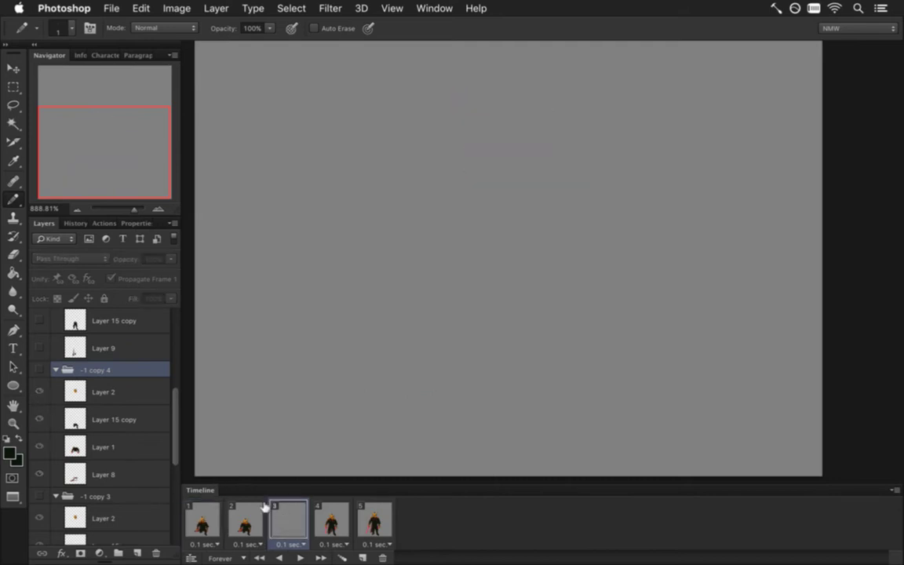
left_click(40, 495)
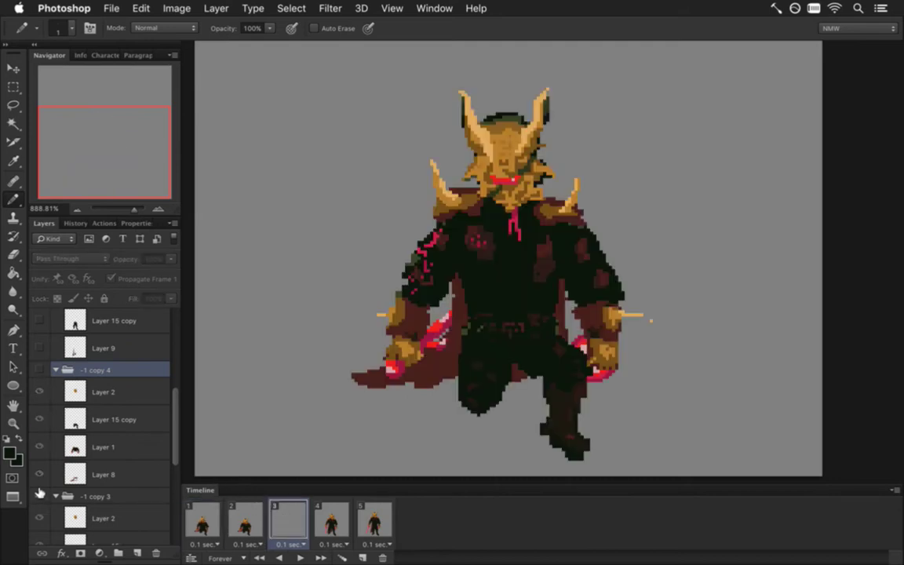
left_click(202, 519)
left_click(245, 519)
left_click(269, 514)
Step: In frame 1, lower the head on Layer 2 of the -1 copy 4 group a few pixels over the collar
left_click(203, 520)
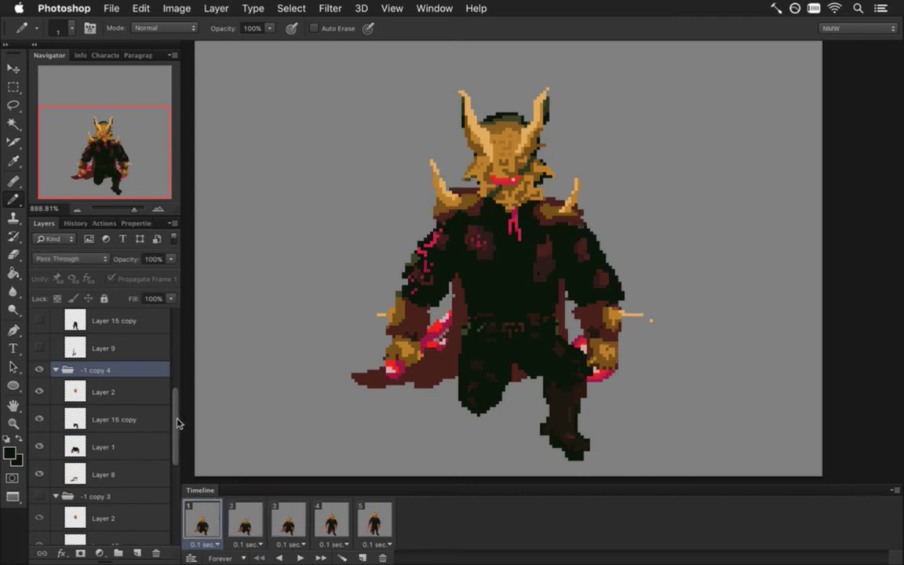
left_click(137, 388)
key("v")
key("Down")
key("Down")
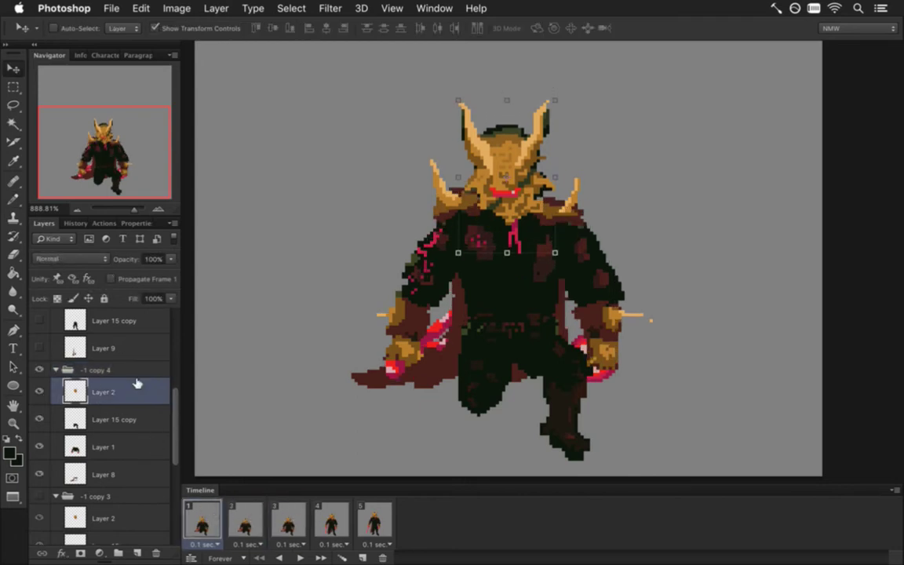
key("m")
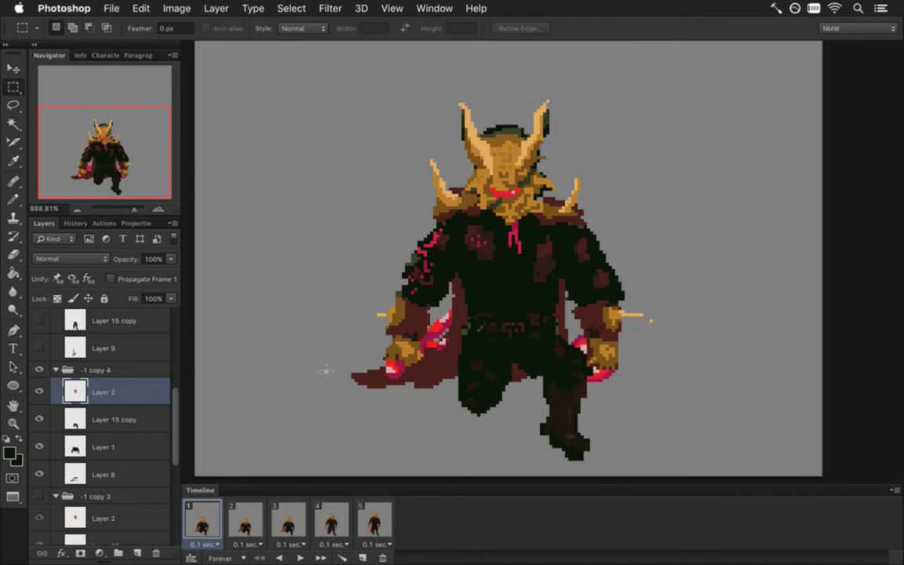
Step: Flip between frames 1 to 4 to compare the head height across the movement
left_click(243, 521)
left_click(276, 522)
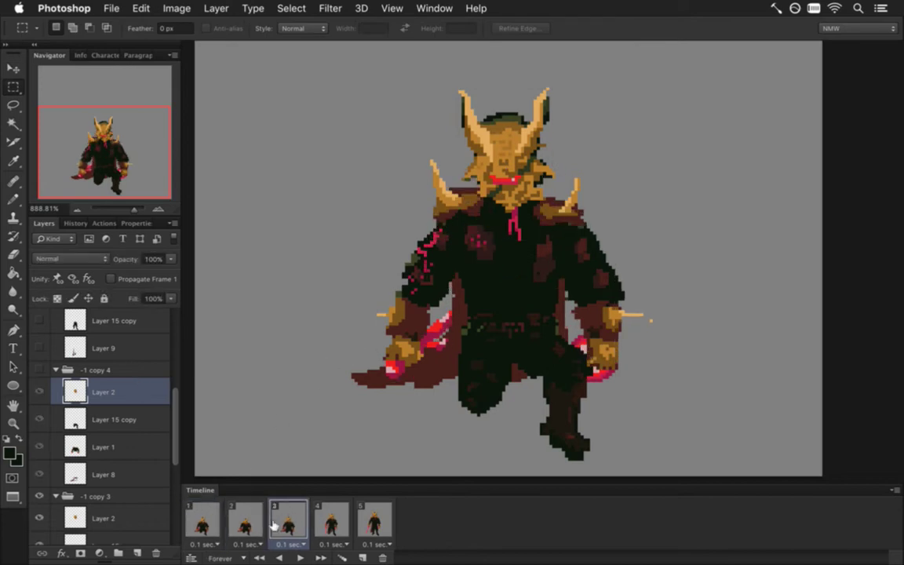
left_click(244, 520)
left_click(202, 520)
left_click(245, 520)
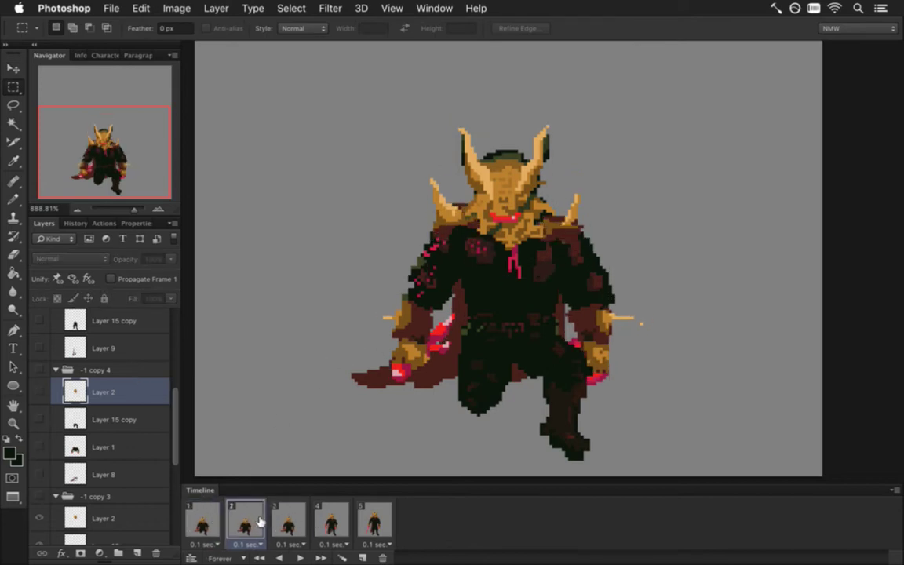
left_click(288, 522)
left_click(329, 521)
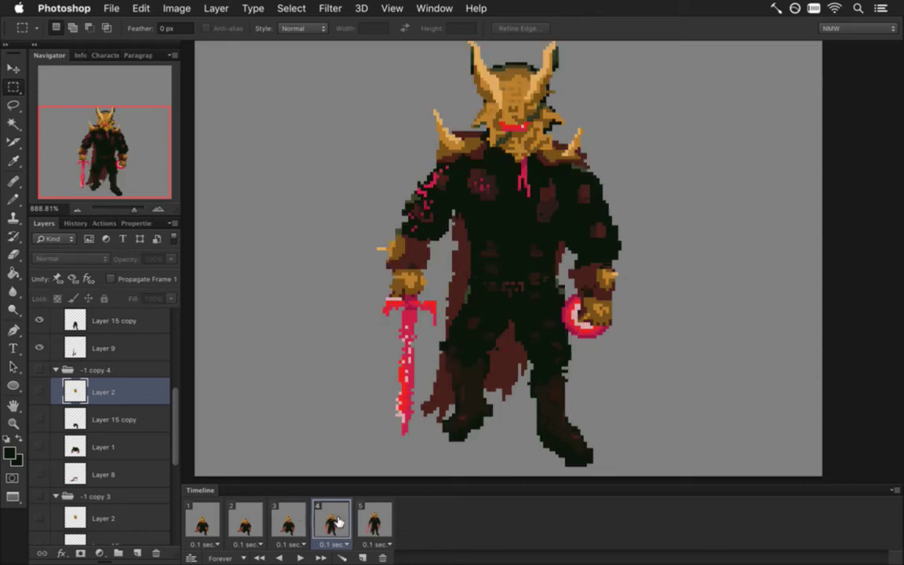
Step: In frame 3, lower the head on Layer 2 of the -1 copy 3 group slightly toward the collar
left_click(292, 524)
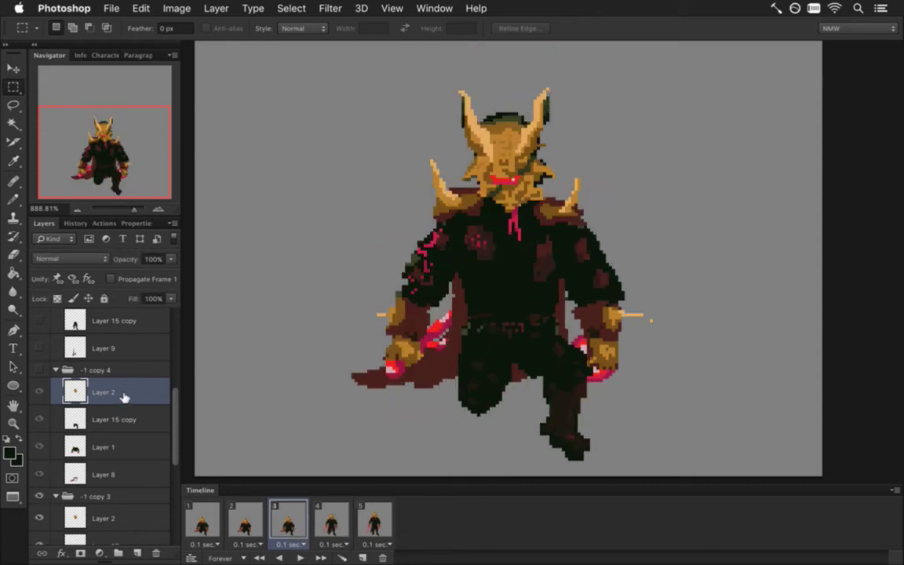
left_click(118, 514)
key("v")
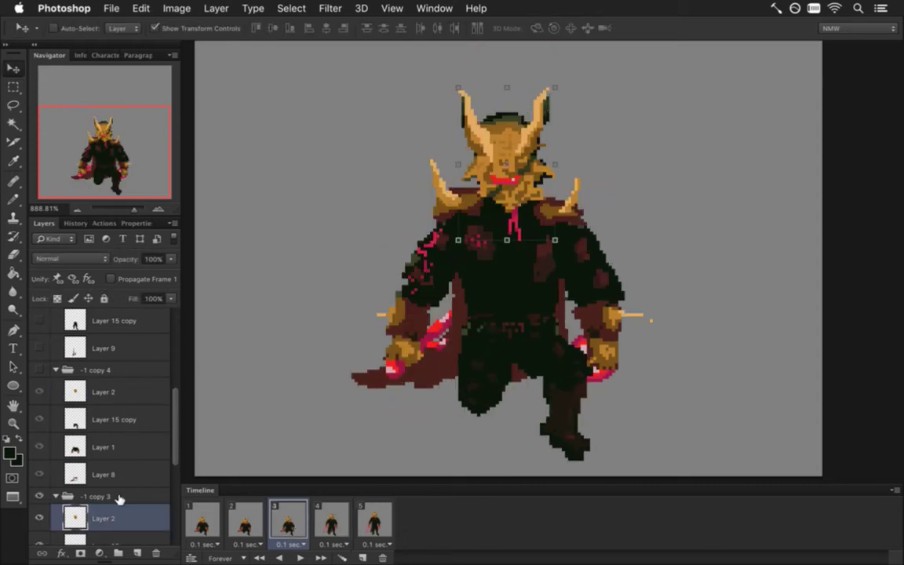
key("m")
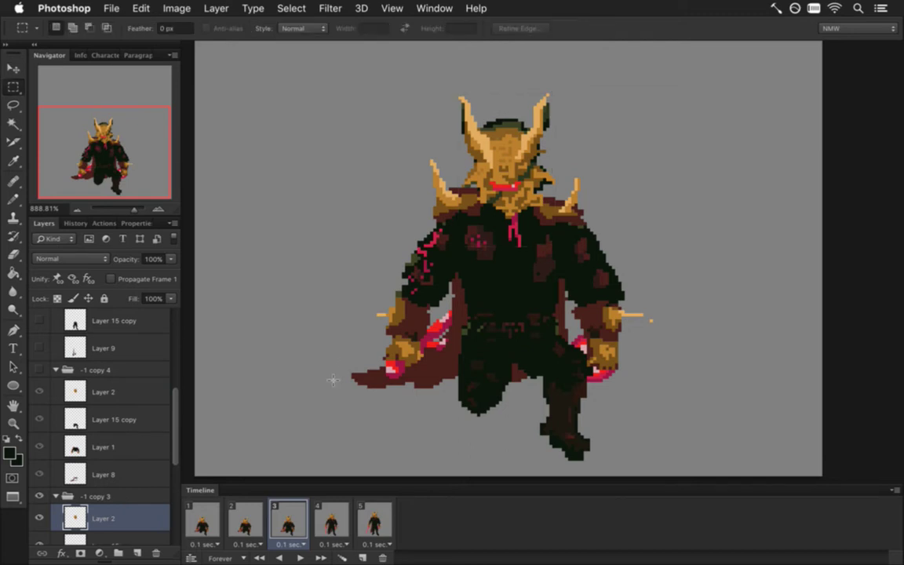
Step: Step through frames 1 to 4 to check how the head and body rise across the movement
left_click(247, 524)
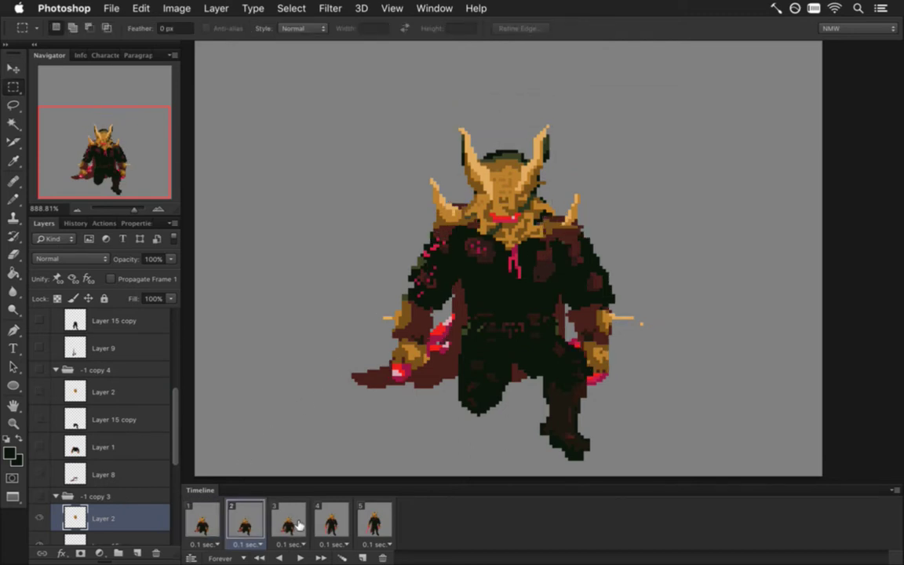
left_click(287, 526)
left_click(330, 518)
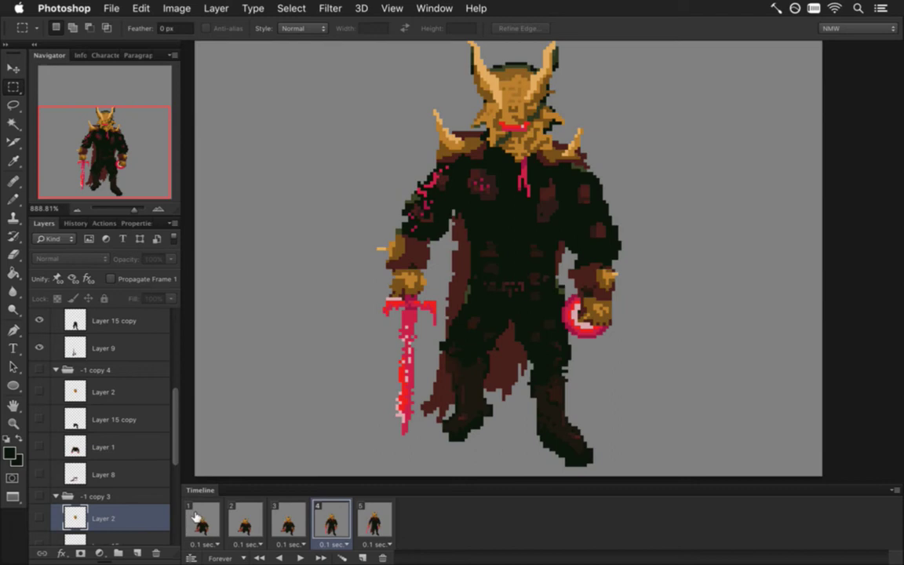
left_click(200, 521)
left_click(254, 527)
left_click(287, 527)
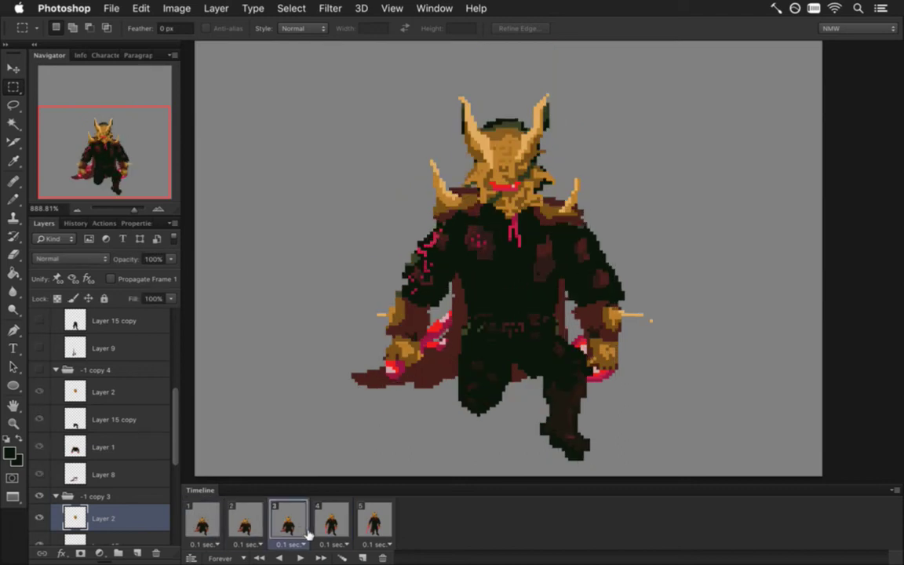
left_click(338, 524)
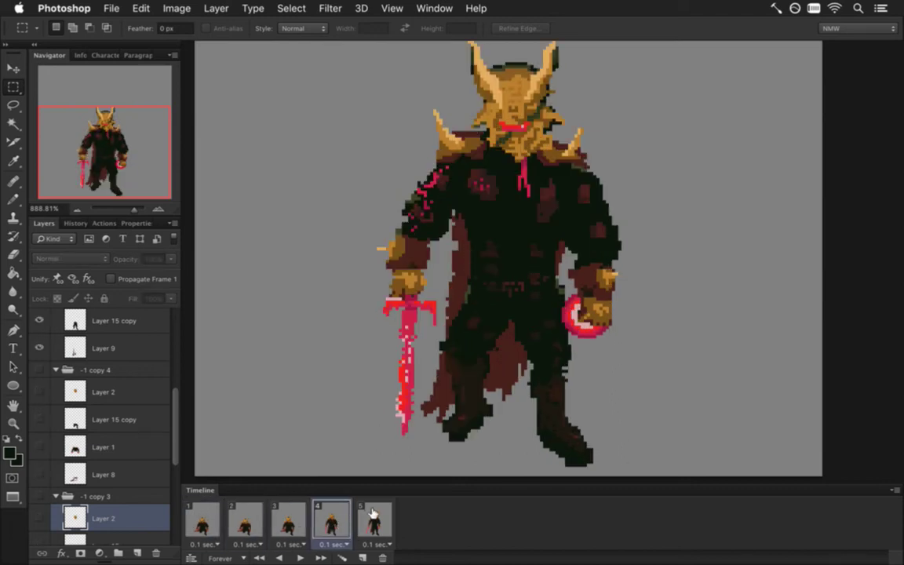
Step: Flip between frames 3, 4 and 5 to compare the kneeling pose with the standing poses
left_click(372, 517)
left_click(331, 520)
left_click(292, 524)
left_click(333, 524)
left_click(292, 524)
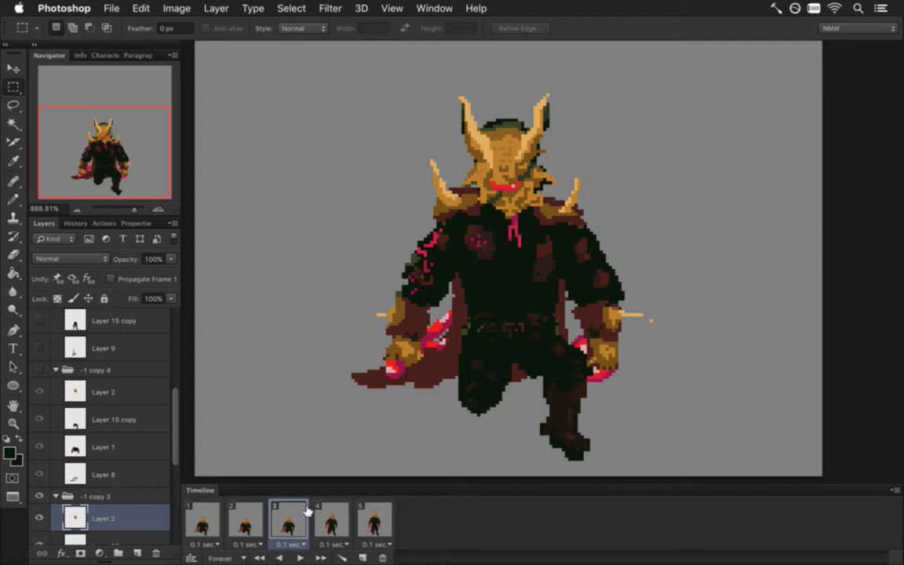
left_click(335, 521)
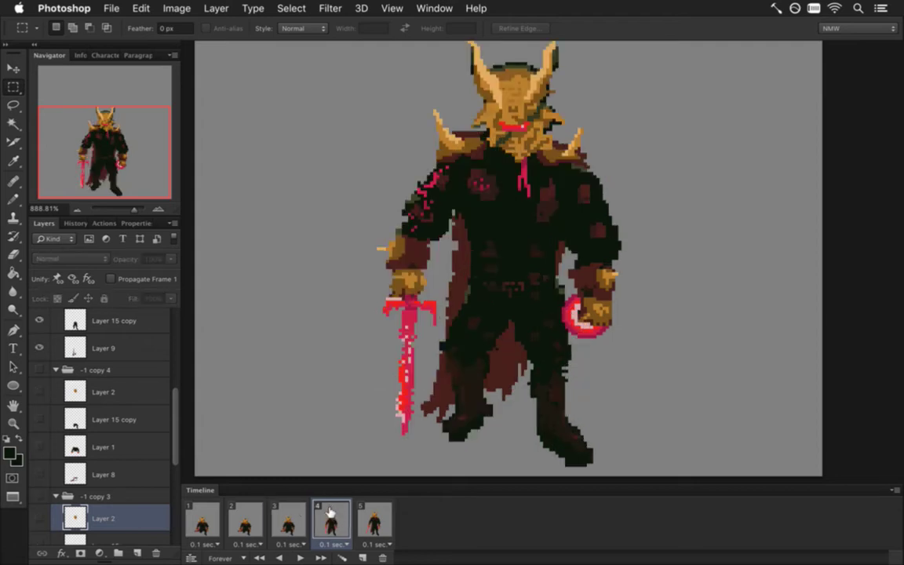
scroll(518, 357, "down", 2)
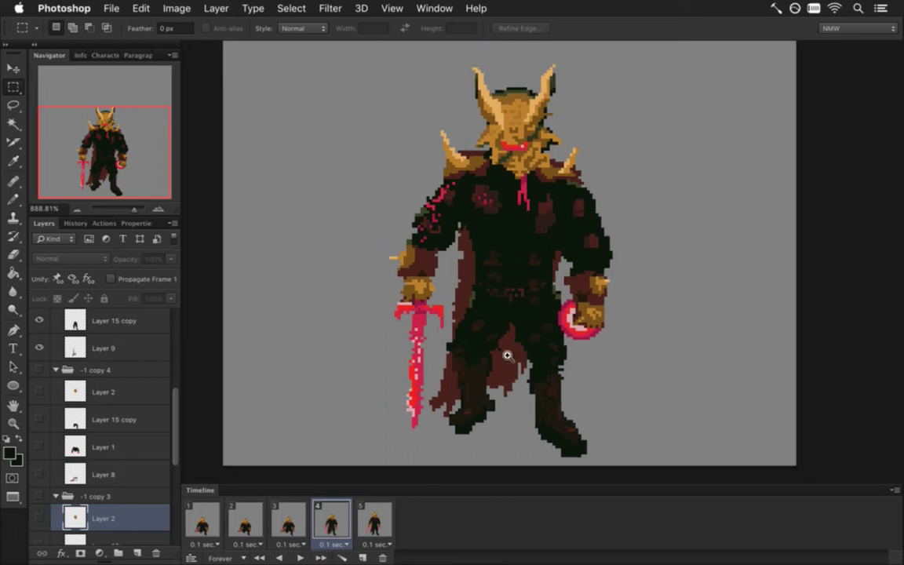
left_click(289, 521)
left_click(330, 522)
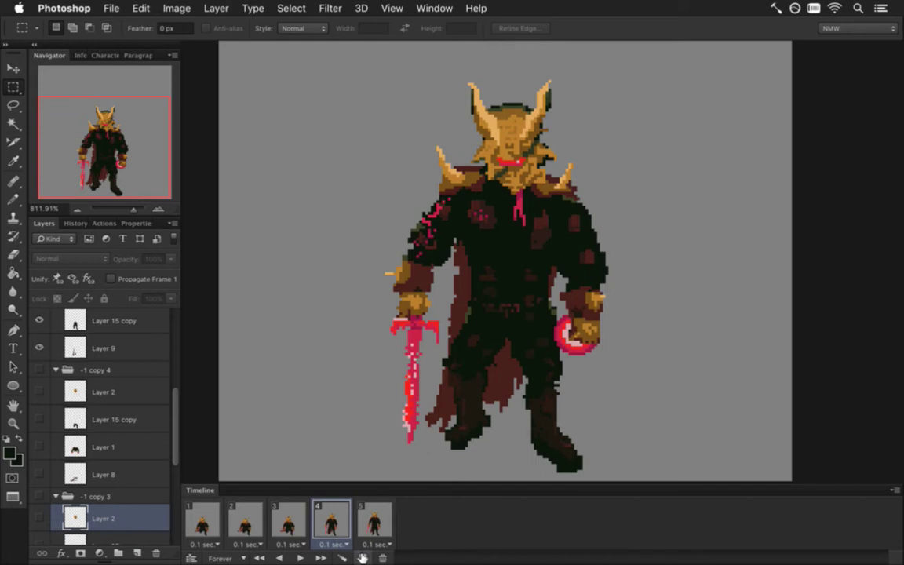
Step: Duplicate frame 4, and in the original frame 4 use the -1 copy 5 group with the -1 copy 2 group hidden
left_click(362, 556)
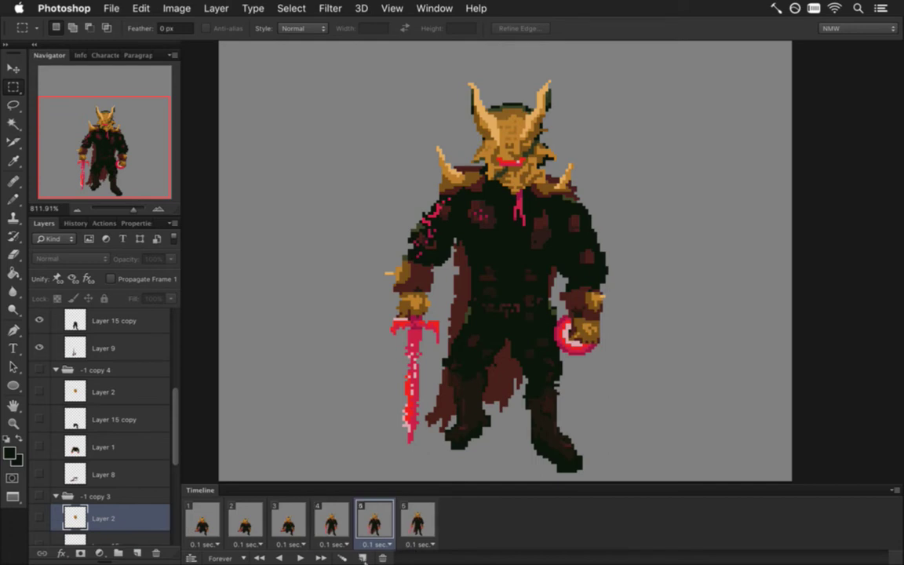
left_click(342, 535)
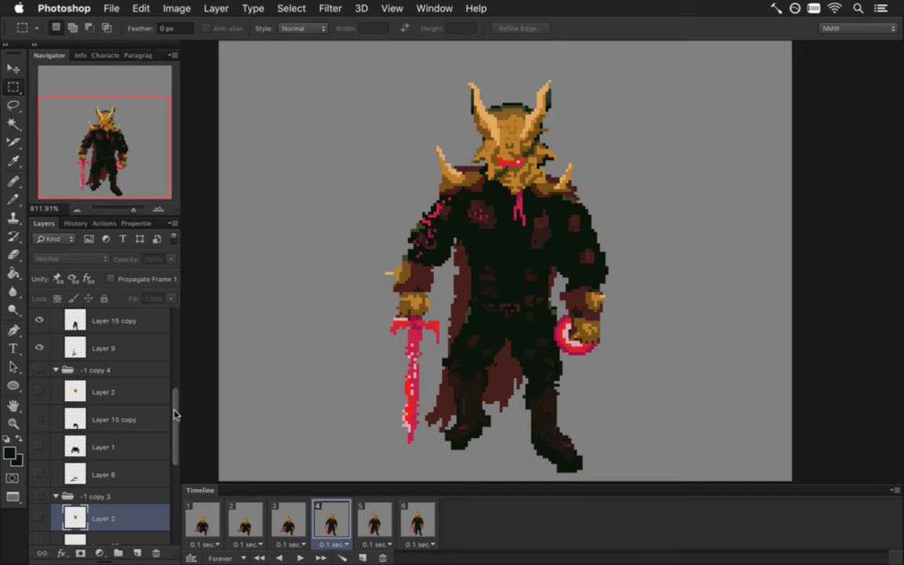
scroll(176, 414, "up", 5)
left_click(105, 334)
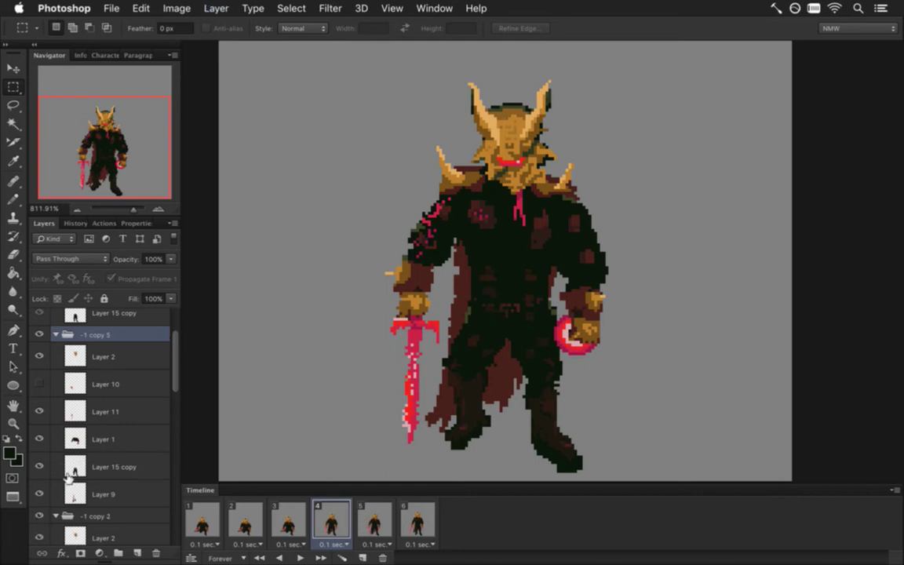
left_click(39, 516)
Step: Compare frame 4 with frames 3 and 5, and erase the hanging lower cape on Layer 9 of the -1 copy 5 group
left_click(282, 510)
left_click(325, 519)
left_click(371, 520)
left_click(342, 520)
left_click(296, 515)
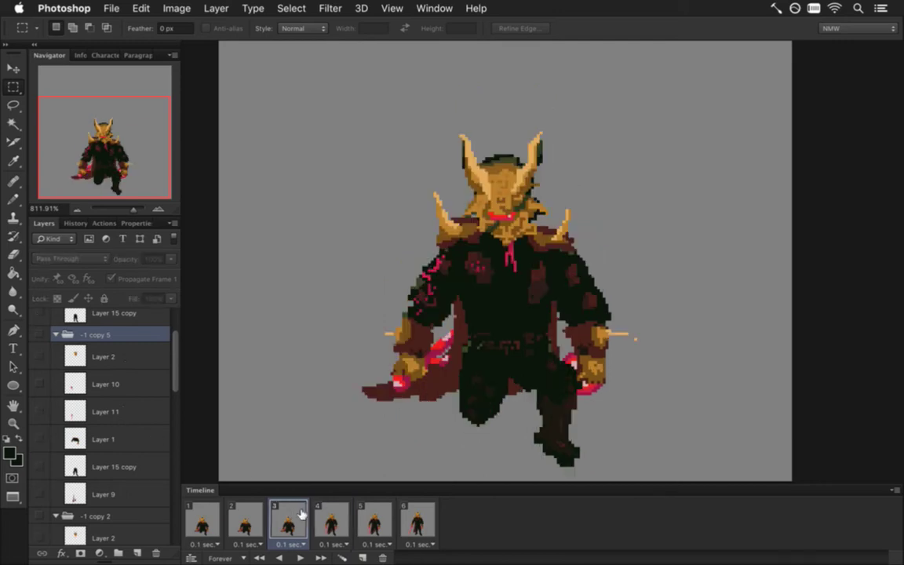
left_click(342, 517)
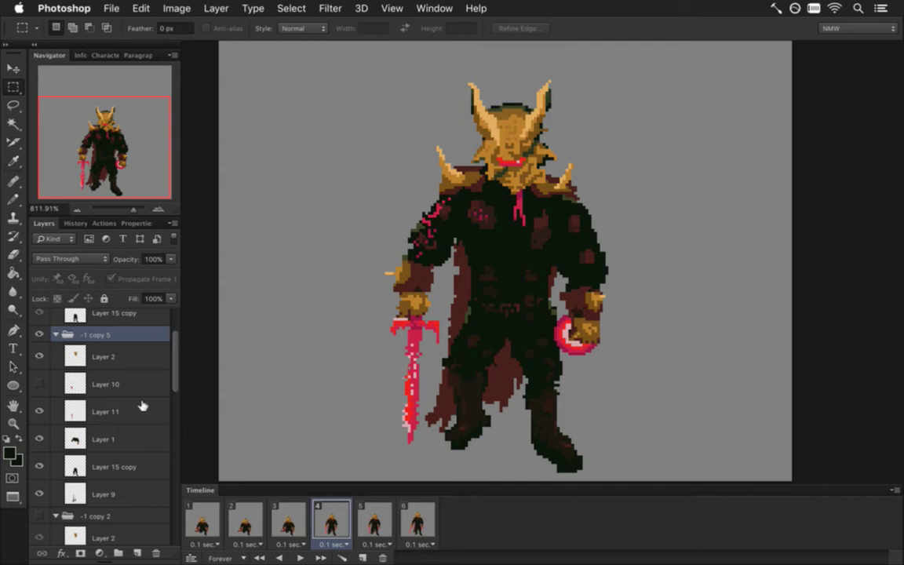
left_click(115, 490)
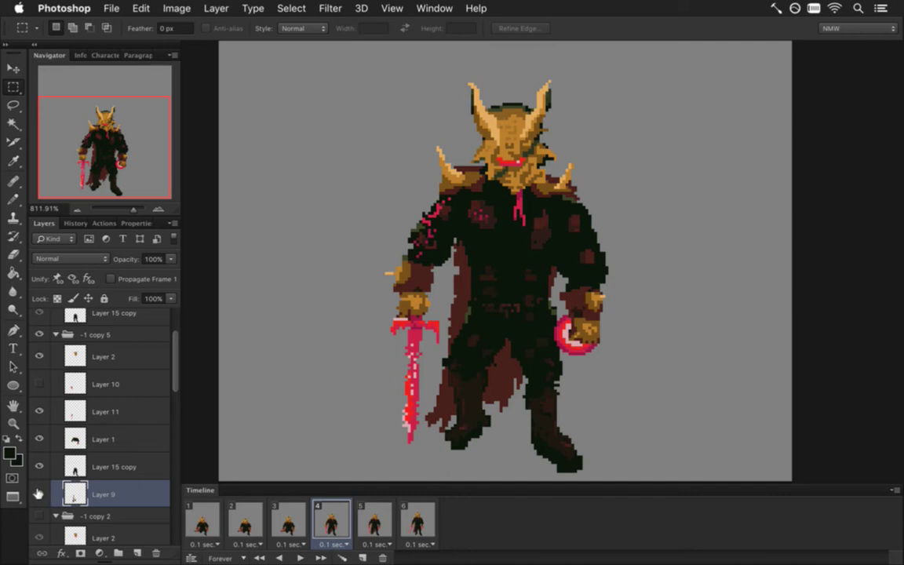
left_click(38, 493)
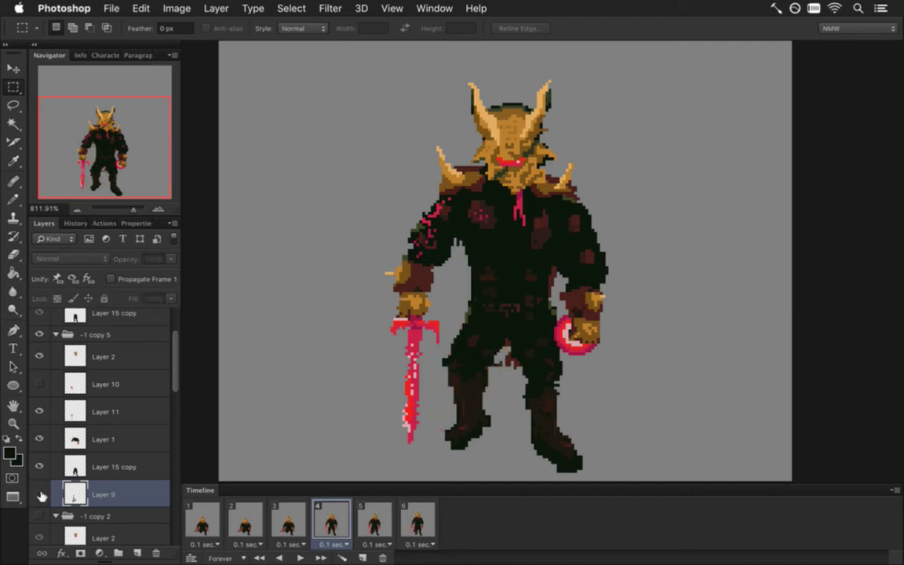
left_click(40, 494)
key("e")
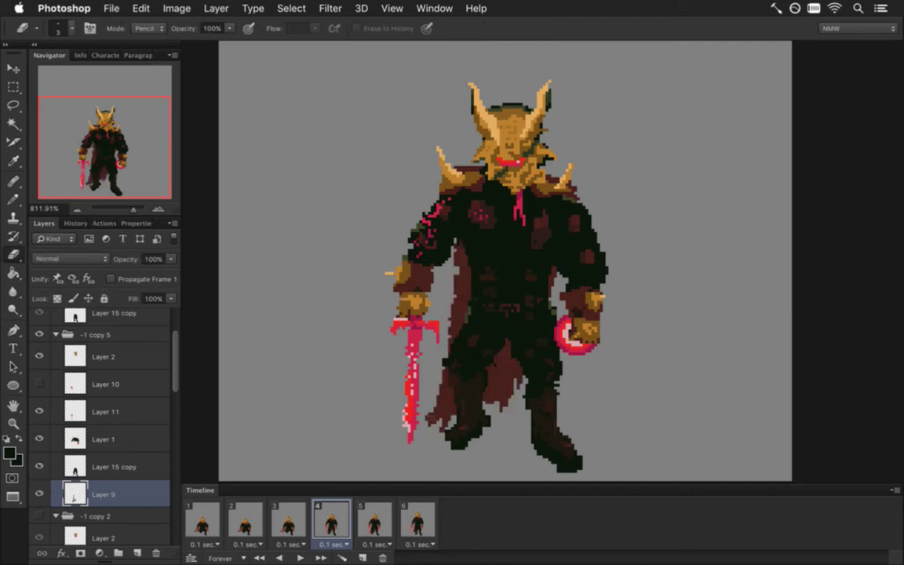
mouse_move(433, 402)
left_mouse_down()
mouse_move(482, 392)
mouse_move(517, 360)
mouse_move(537, 385)
left_mouse_up()
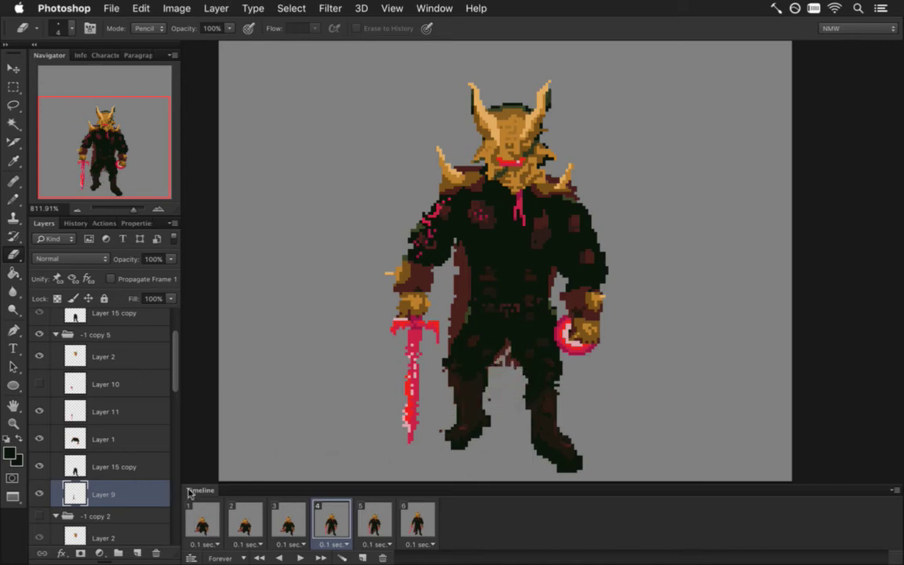
Step: In frame 4, swap the upright sword for the angled one by showing Layer 10 and hiding Layer 11, checking against the neighbouring frames
left_click(84, 437)
key("m")
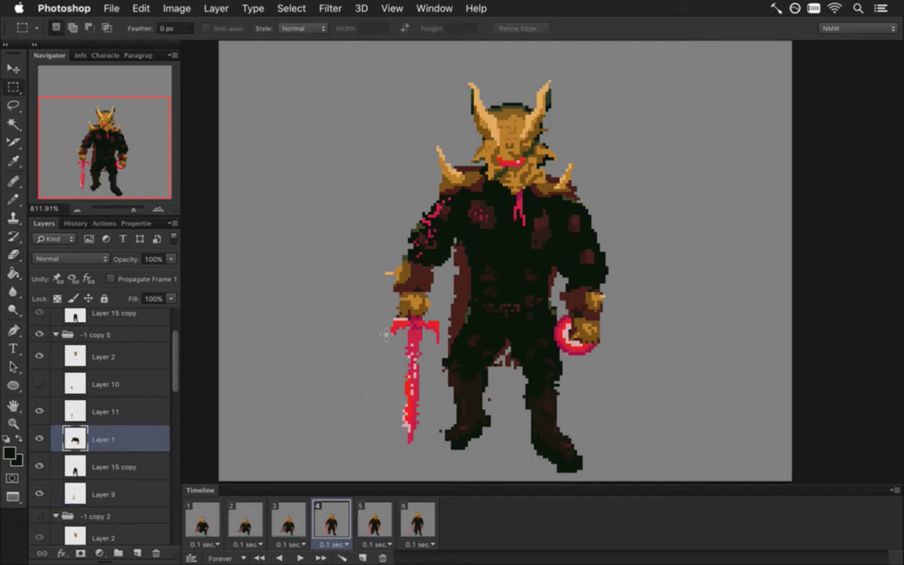
left_click(298, 512)
left_click(325, 519)
left_click(373, 525)
left_click(335, 521)
left_click(40, 384)
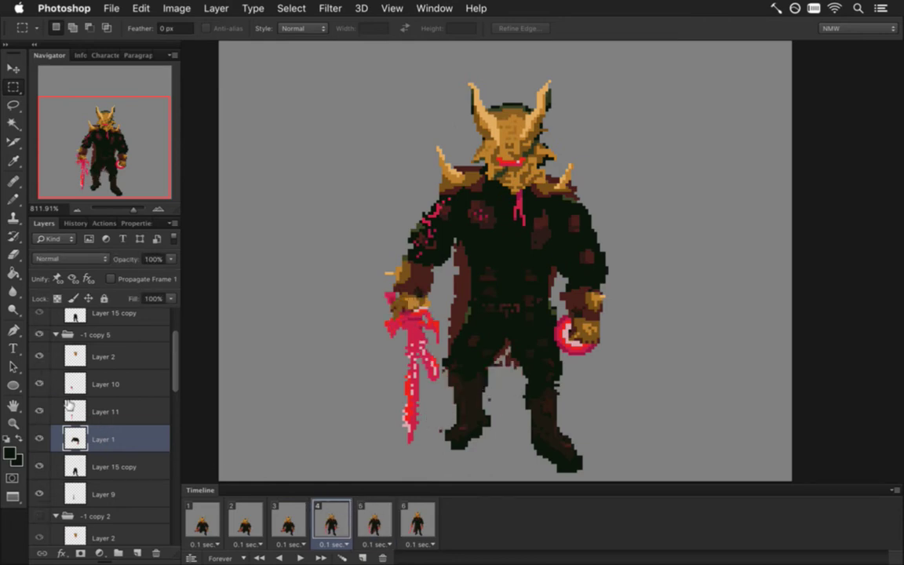
left_click(42, 409)
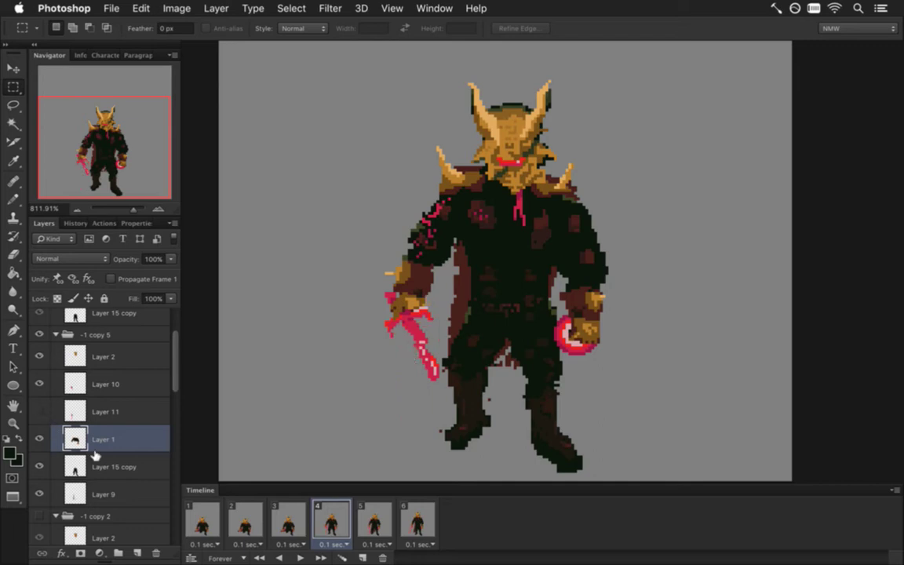
left_click(288, 520)
left_click(329, 519)
left_click(375, 517)
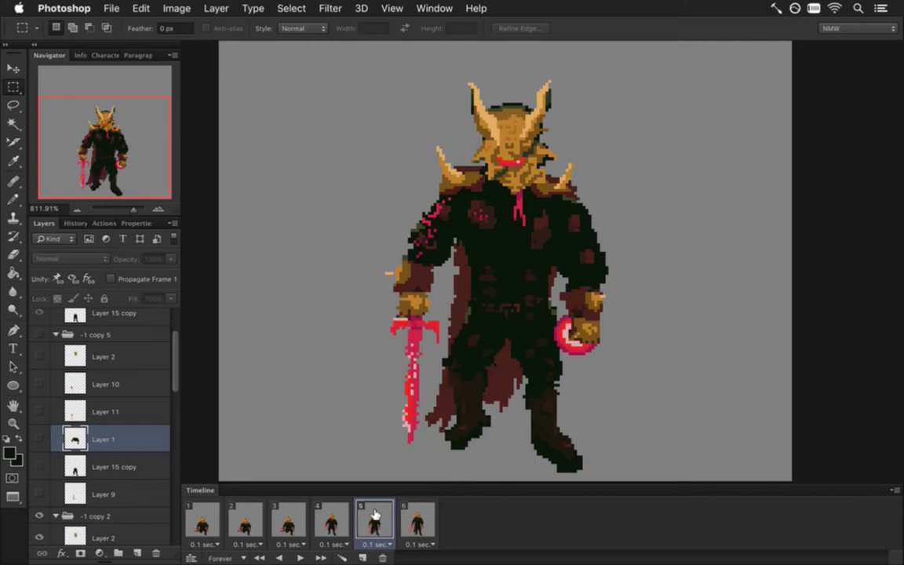
left_click(348, 514)
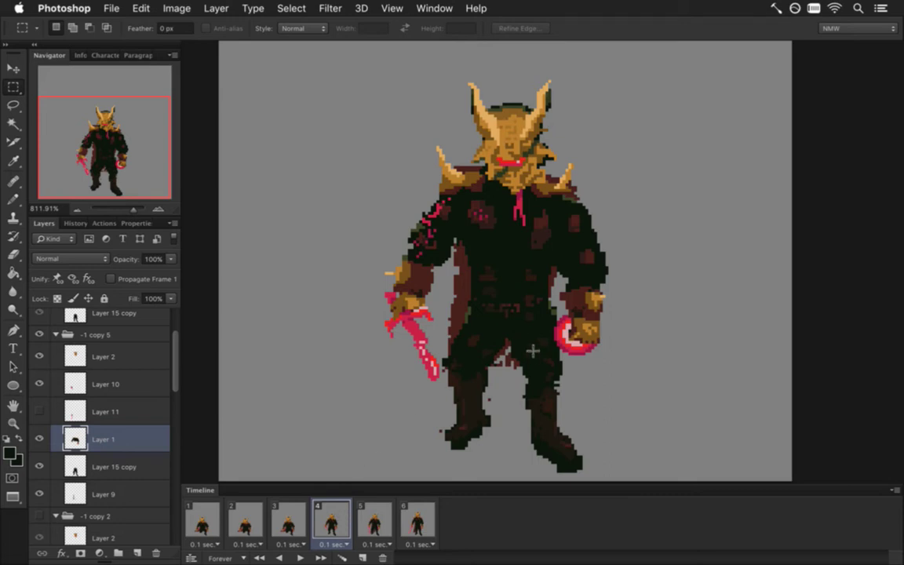
Step: On Layer 15 copy of the -1 copy 5 group, cut off the orb-side lower leg and park it beside the character
left_click(86, 469)
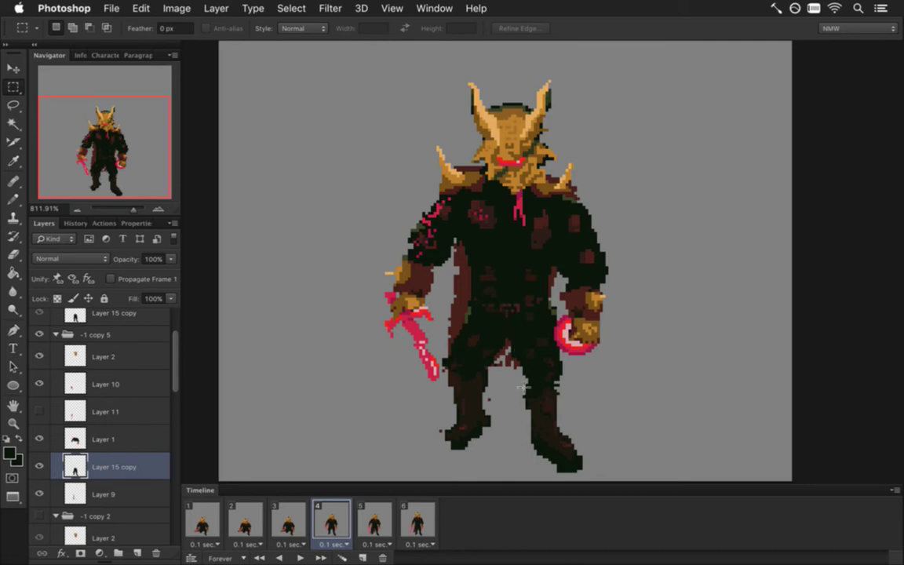
left_click_drag(514, 381, 609, 475)
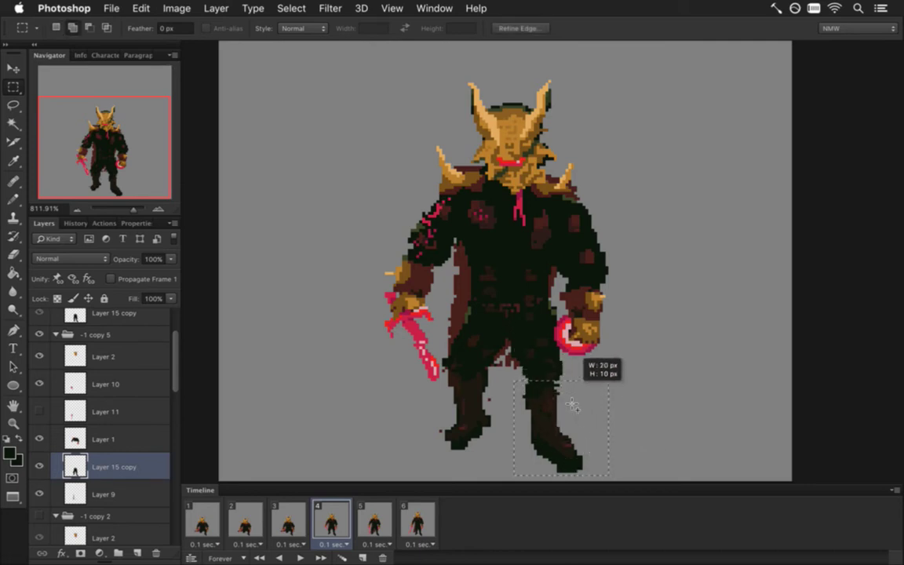
key("v")
left_click_drag(562, 374, 684, 374)
Step: Rotate the orb-side thigh on Layer 15 copy to -34.17° and shift it slightly outward beneath the hip
key("m")
left_click_drag(663, 441, 461, 312)
key("v")
left_click_drag(538, 327, 545, 339)
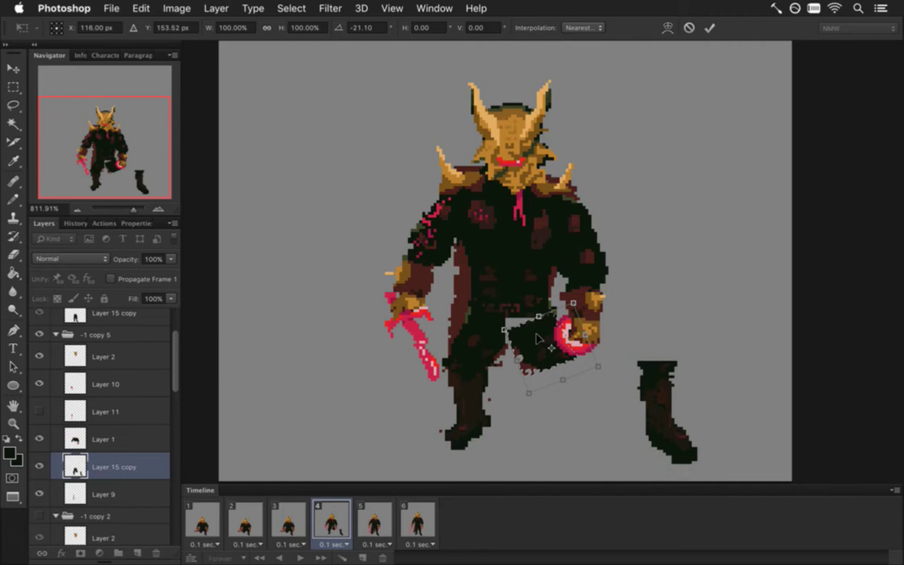
left_click_drag(444, 297, 455, 308)
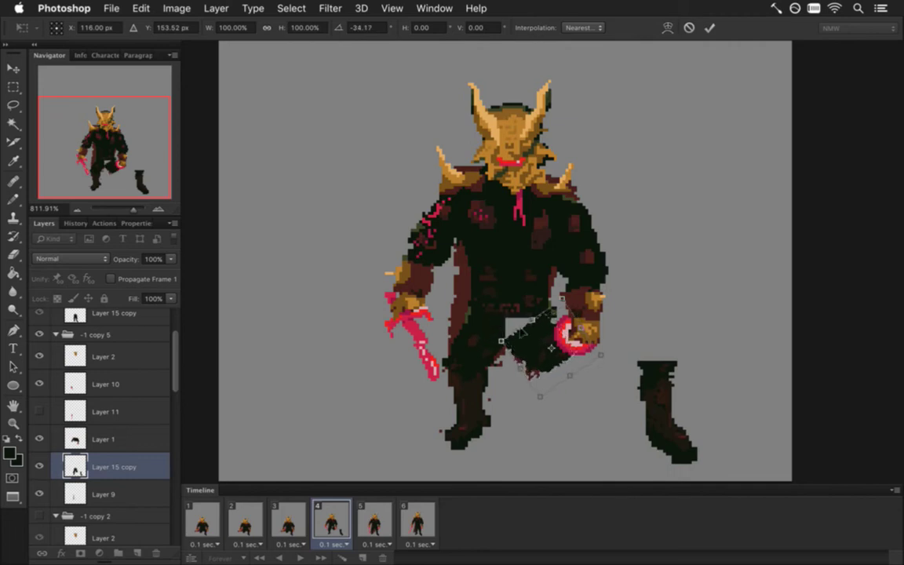
left_click_drag(538, 347, 543, 343)
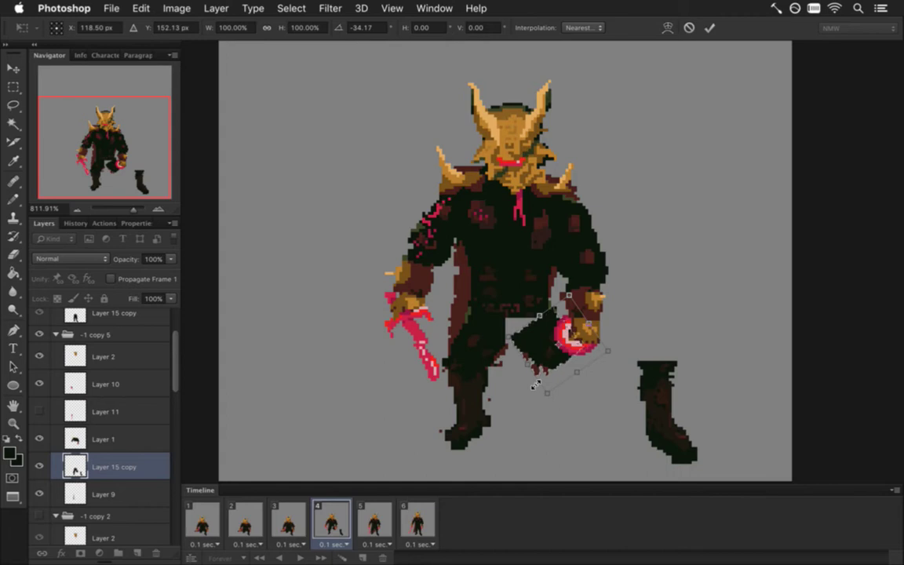
key("Return")
Step: Move the parked lower leg back under the rotated thigh and nudge it into line with the knee
key("m")
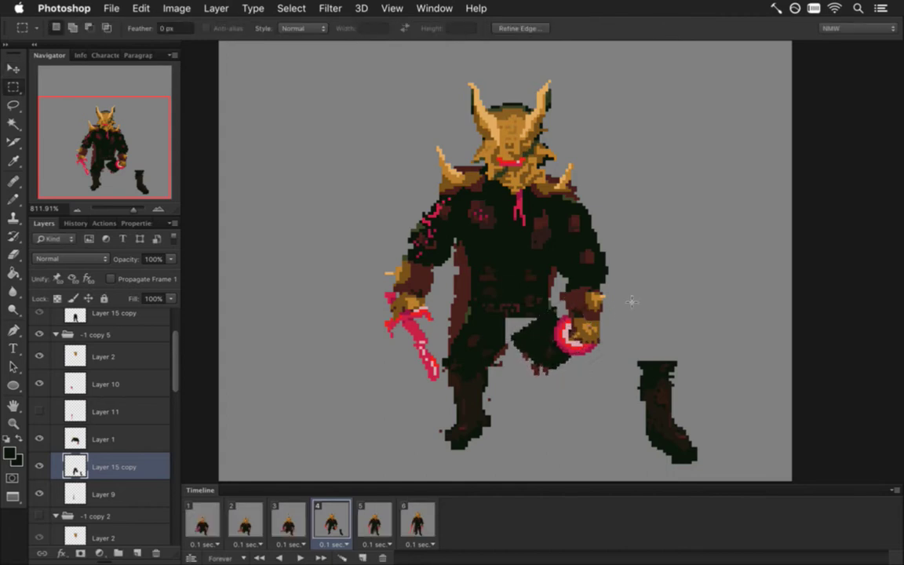
mouse_move(626, 351)
left_mouse_down()
mouse_move(726, 490)
mouse_move(705, 470)
left_mouse_up()
key("v")
left_click_drag(635, 379, 558, 379)
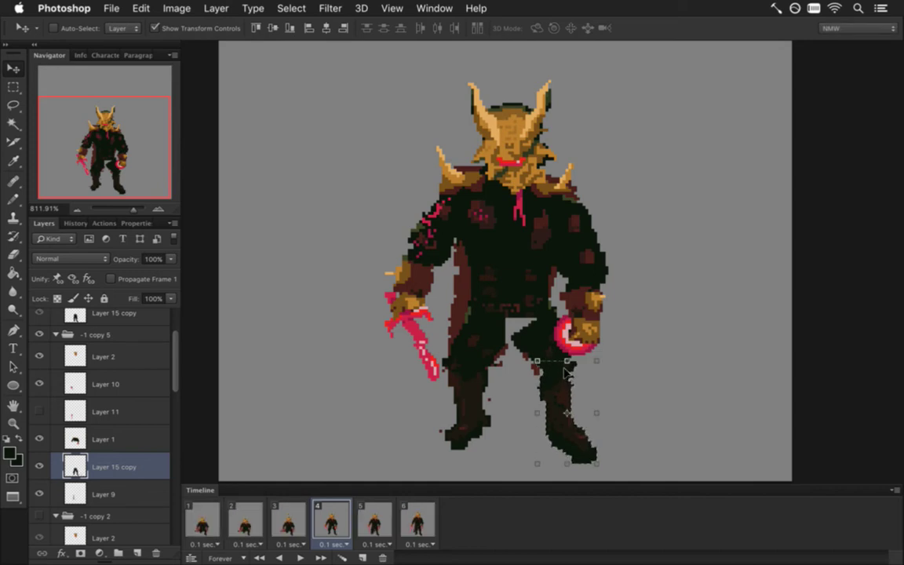
key("Left")
left_click_drag(562, 371, 564, 371)
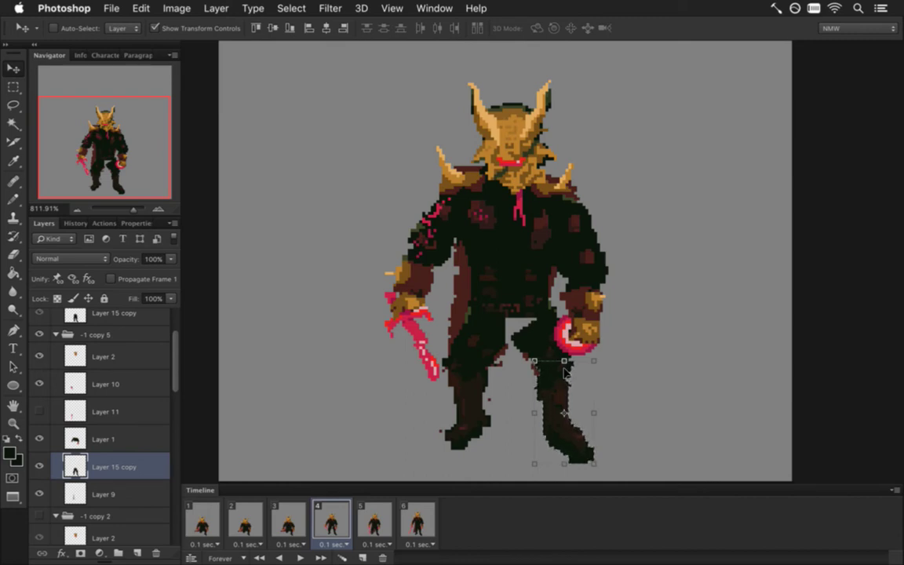
Step: Paint dark pixels with a 4 px pencil to fill the gap between the hip and the rotated thigh
key("m")
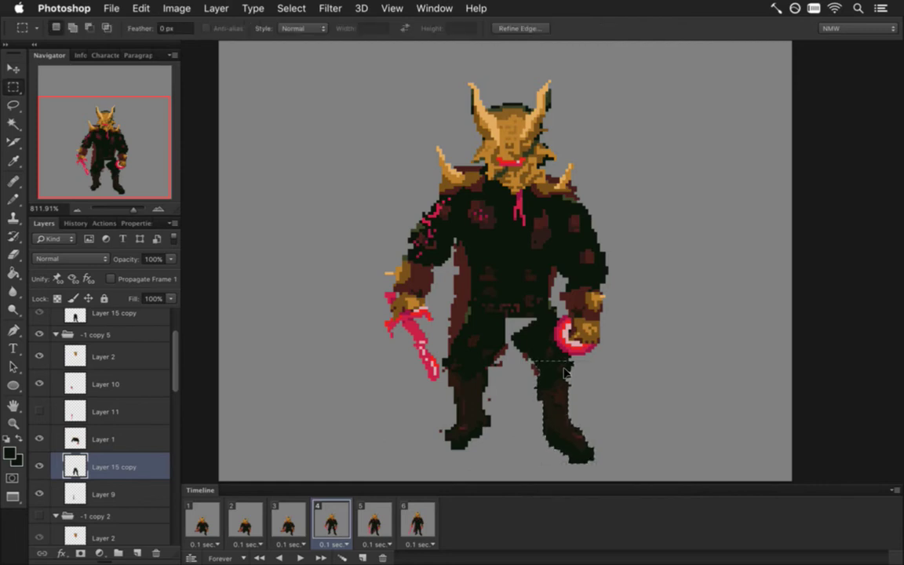
key("i")
key("b")
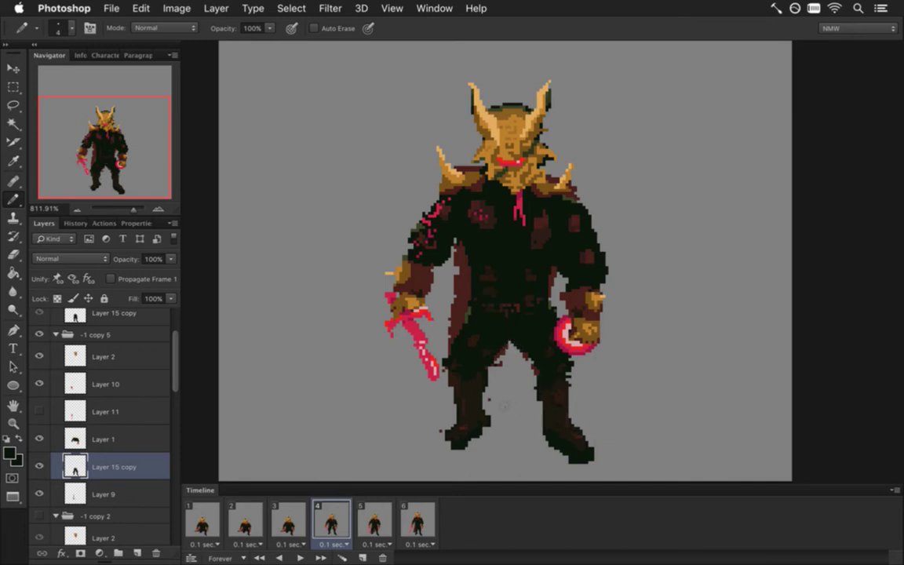
Step: Select the sword-side lower leg on Layer 15 copy with a rectangular marquee reaching up to the knee
key("m")
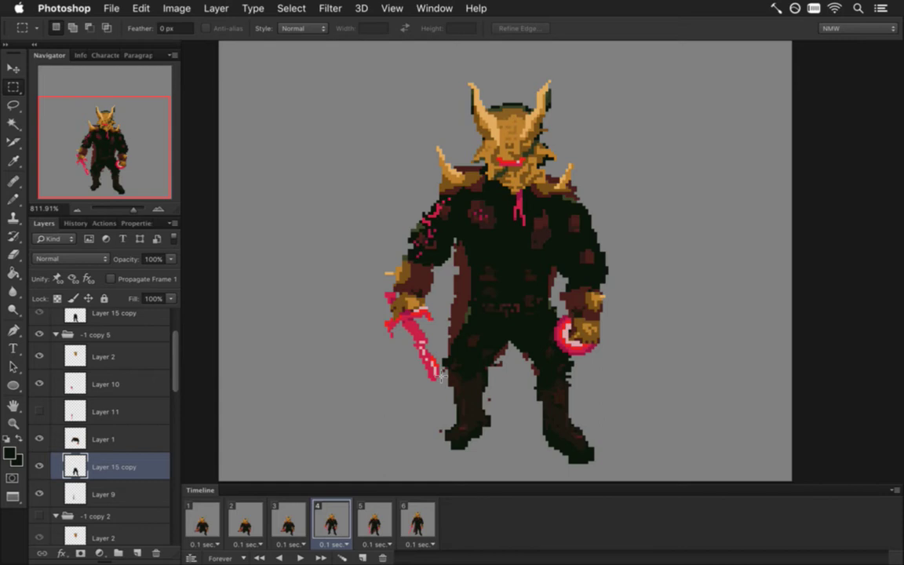
left_click_drag(439, 369, 504, 455)
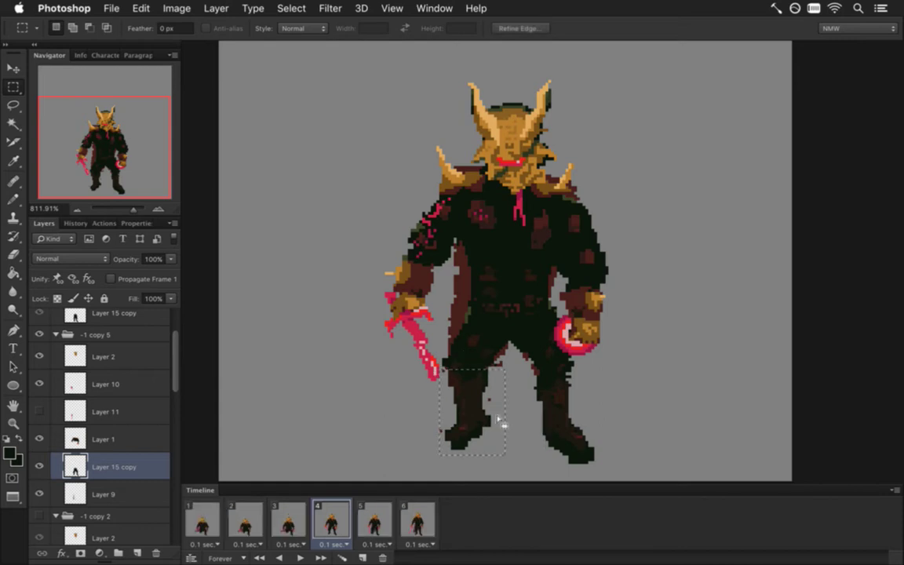
key("v")
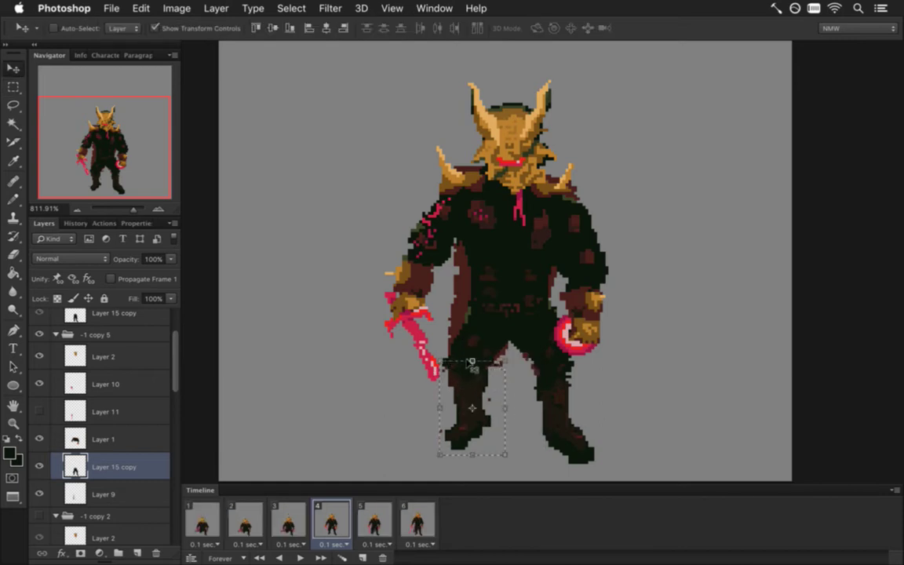
key("m")
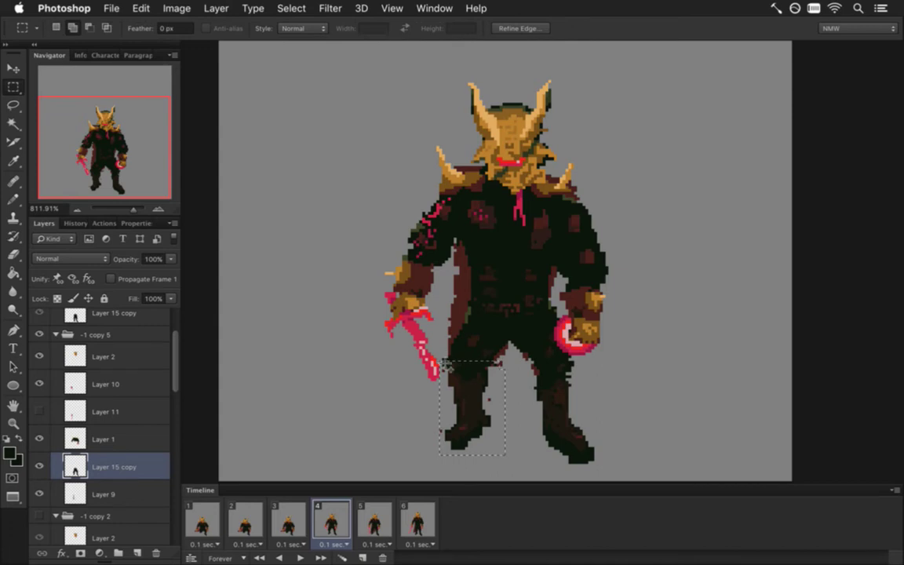
key("ctrl+t")
left_click_drag(386, 316, 403, 412)
left_click_drag(474, 403, 502, 382)
left_click_drag(554, 391, 520, 392)
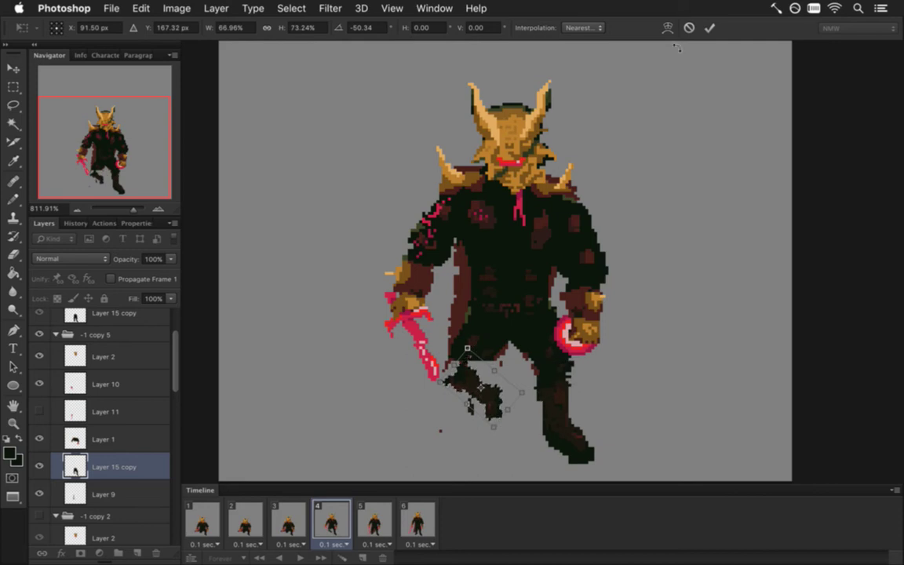
left_click(690, 28)
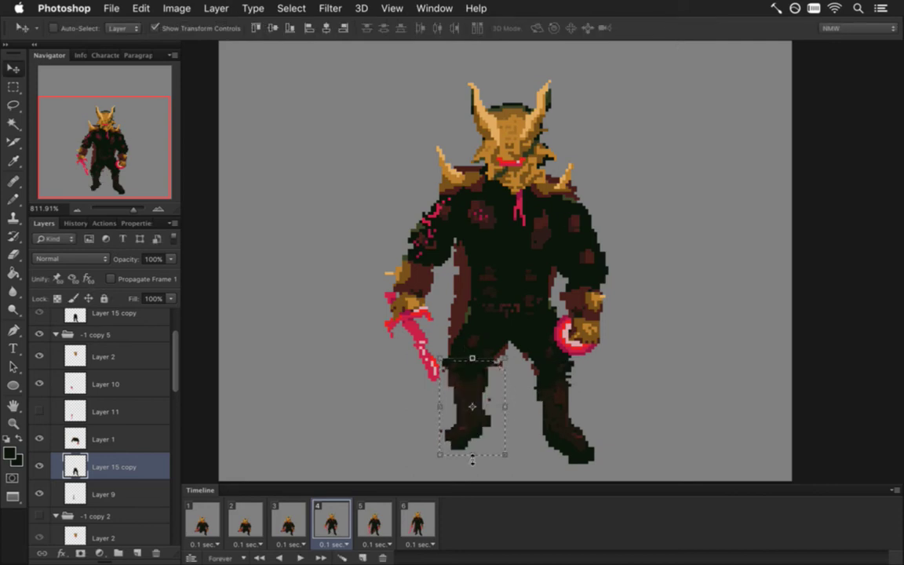
left_click_drag(473, 450, 469, 430)
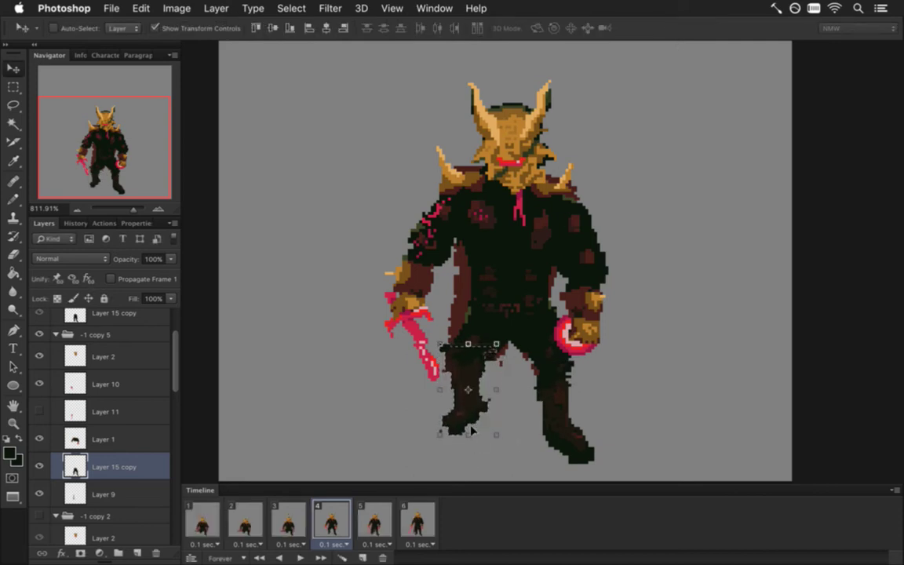
mouse_move(468, 433)
left_mouse_down()
mouse_move(468, 418)
mouse_move(468, 427)
left_mouse_up()
left_click_drag(402, 396, 404, 347)
left_click_drag(445, 382, 490, 384)
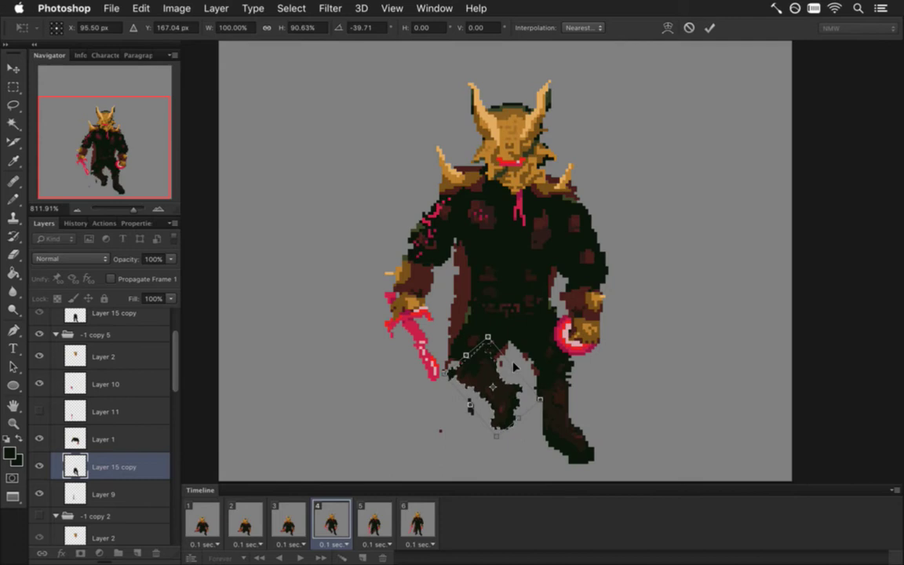
key("Escape")
Step: Delete the selected sword-side lower leg from Layer 15 copy
key("m")
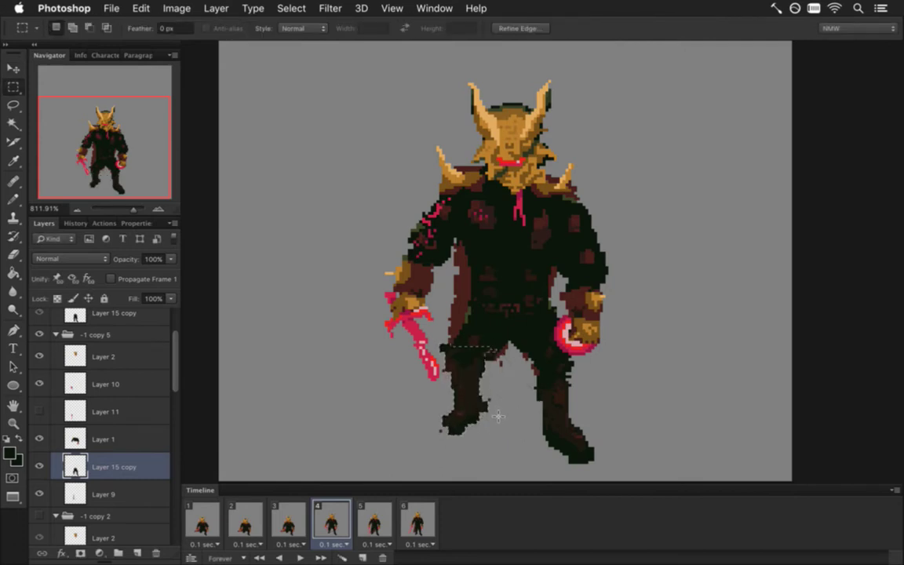
key("v")
left_click_drag(462, 353, 471, 390)
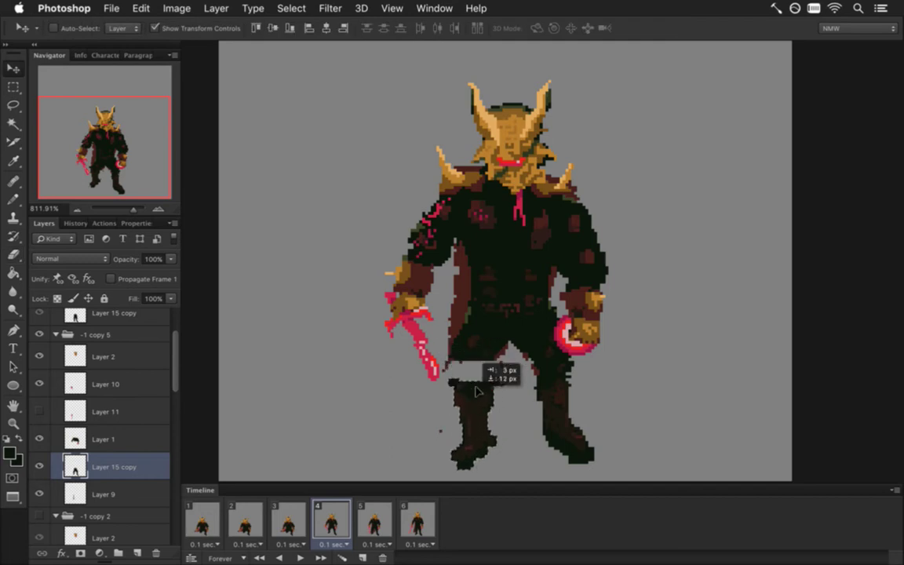
key("Delete")
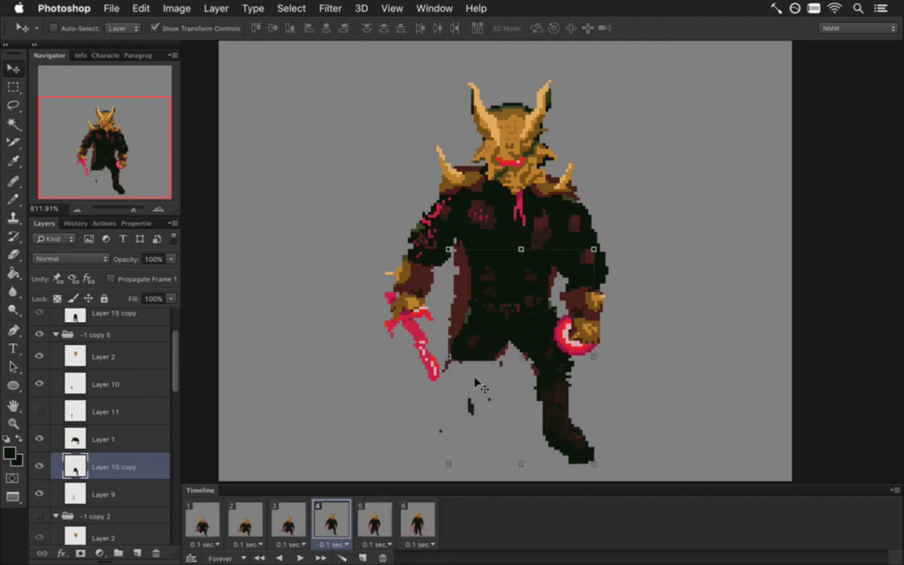
Step: Paint a dark rounded knee at the cut sword-side thigh with a 4 px pencil and erase the stray pixels below it across the layers
key("b")
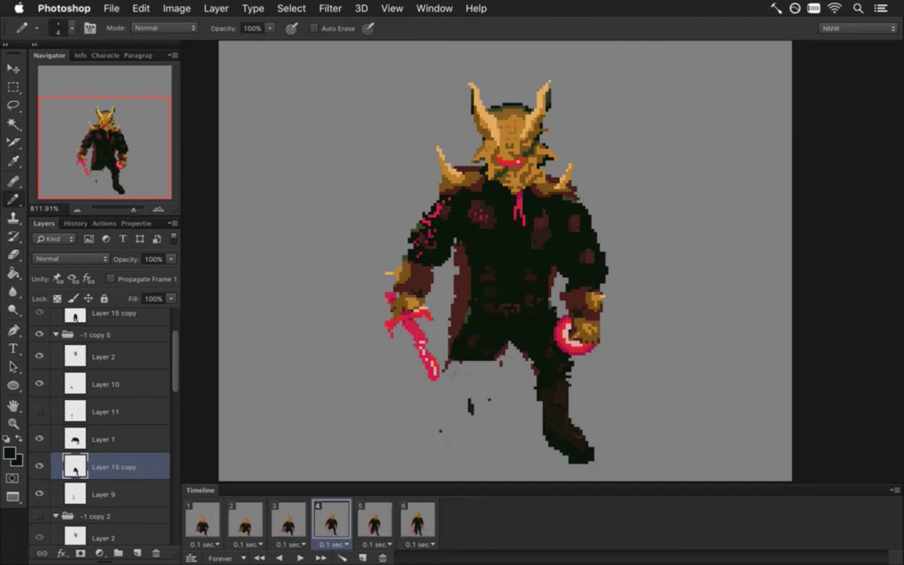
left_click_drag(455, 368, 475, 386)
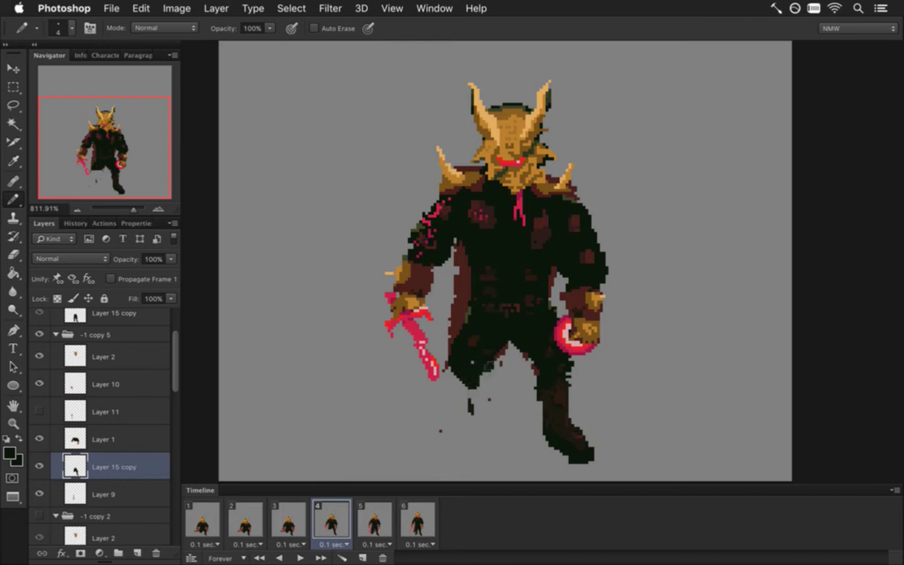
key("e")
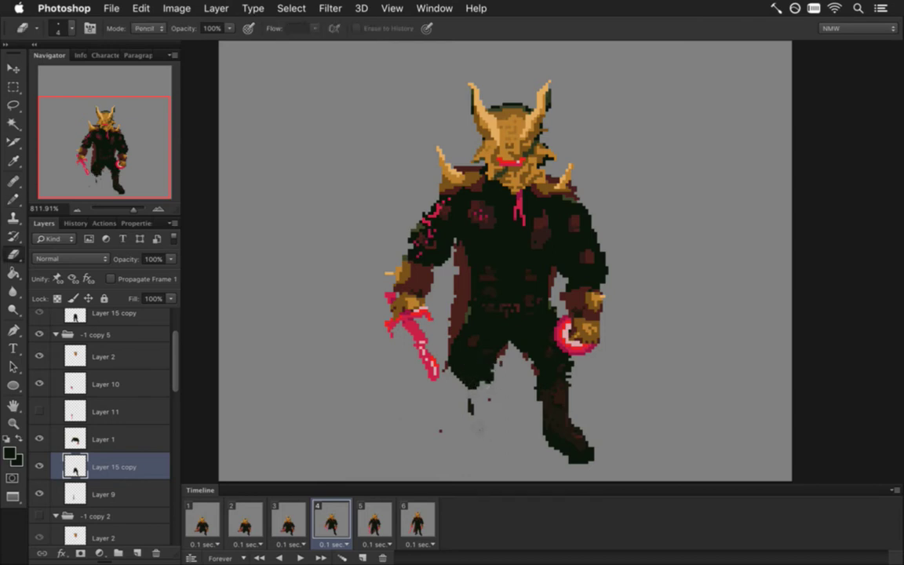
left_click(39, 384)
left_click(40, 383)
left_click(102, 439)
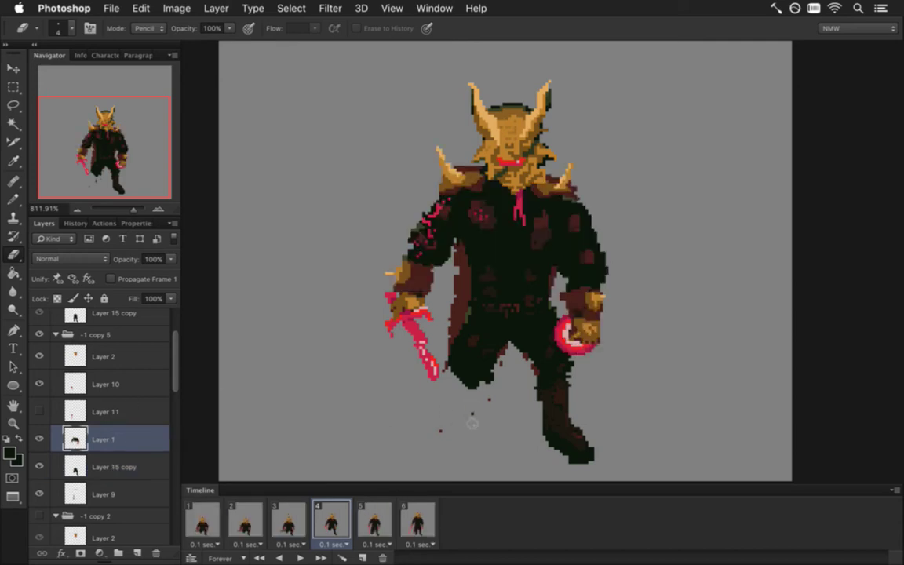
key("alt+bracketleft")
key("alt+bracketleft")
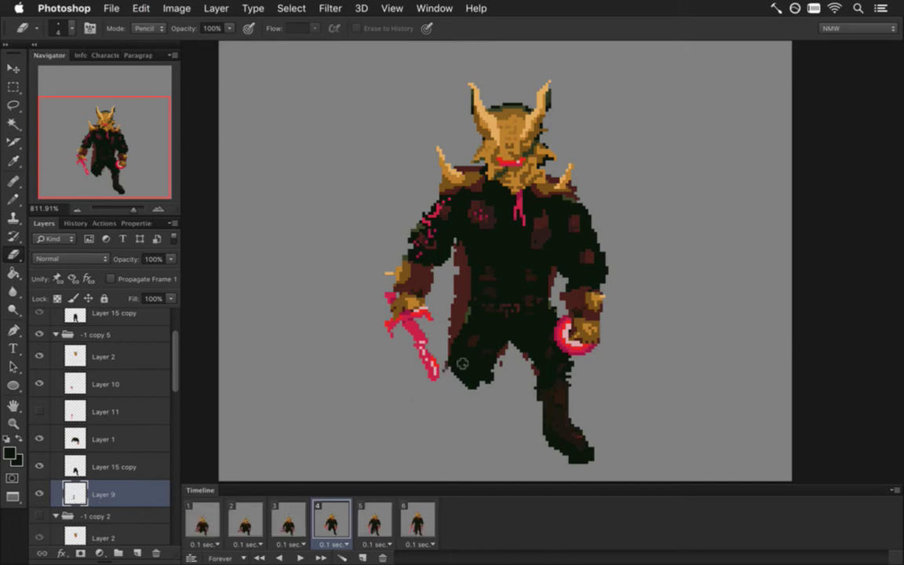
Step: On Layer 15 copy, extend the sword-side knee downward into a short foreshortened lower leg, refining its outline with 1 px pencil and eraser
left_click(102, 467)
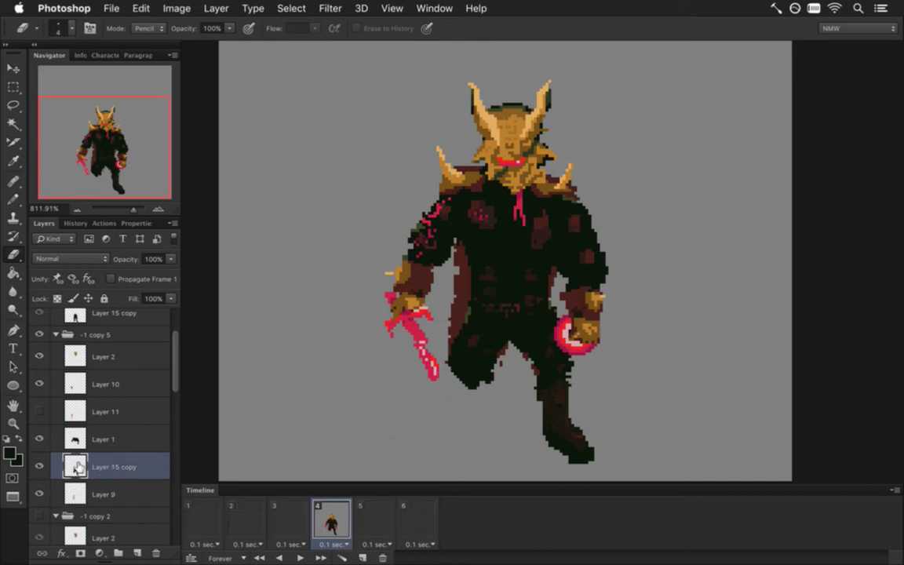
key("b")
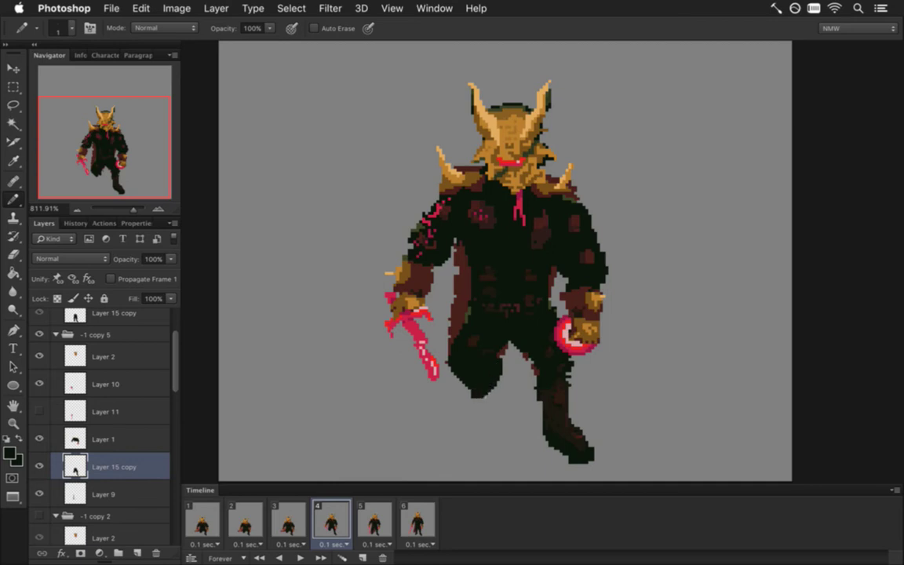
key("e")
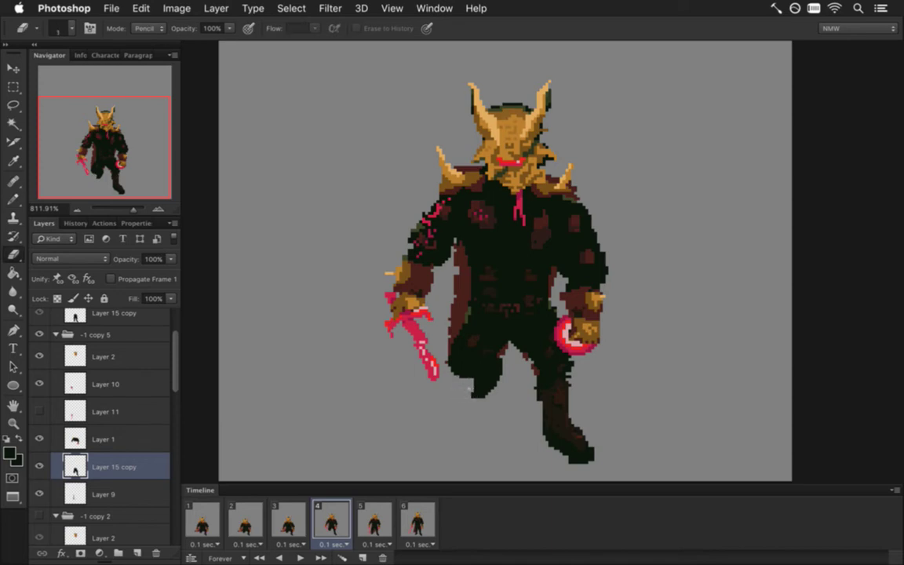
key("b")
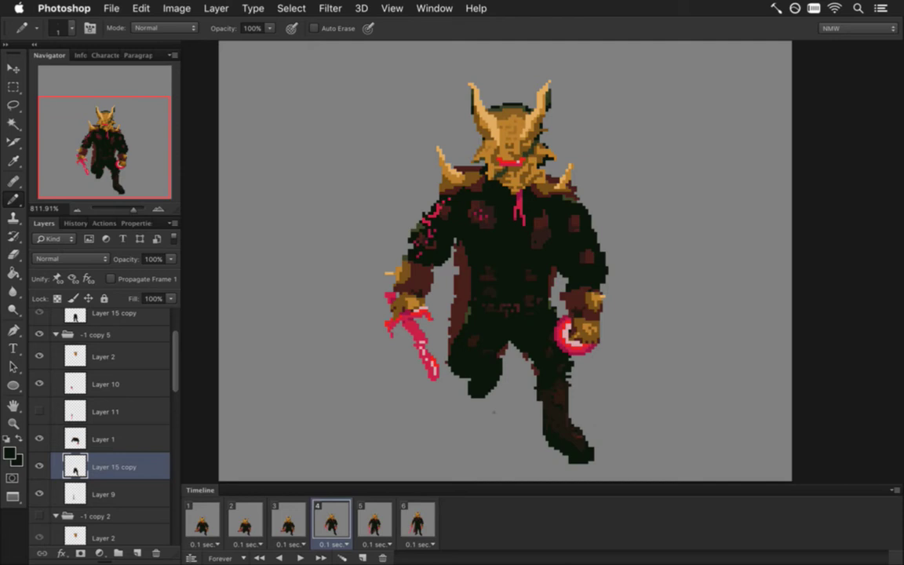
Step: Trim the outer edge of the sword-side thigh on Layer 15 copy with the 1 px eraser
key("m")
left_click_drag(455, 329, 512, 414)
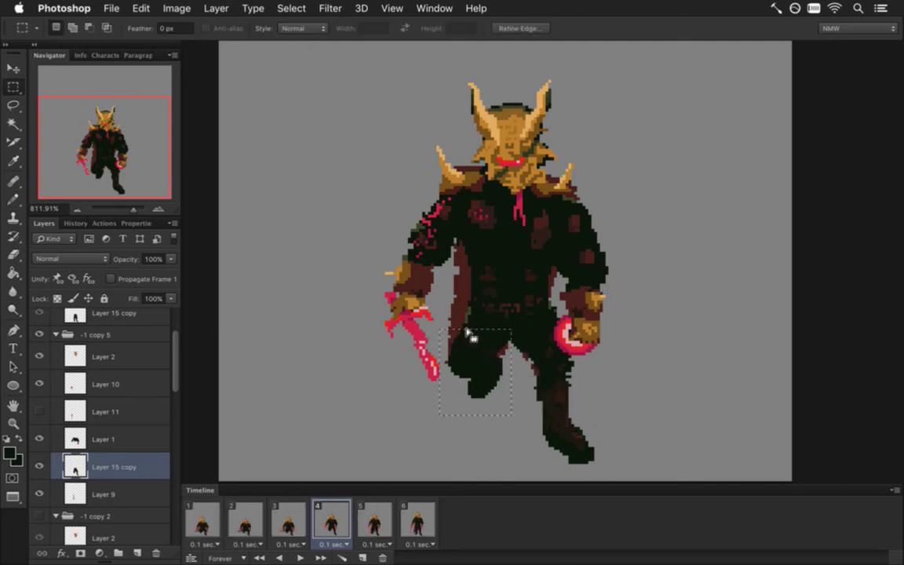
key("ctrl+d")
key("e")
left_click_drag(452, 355, 455, 341)
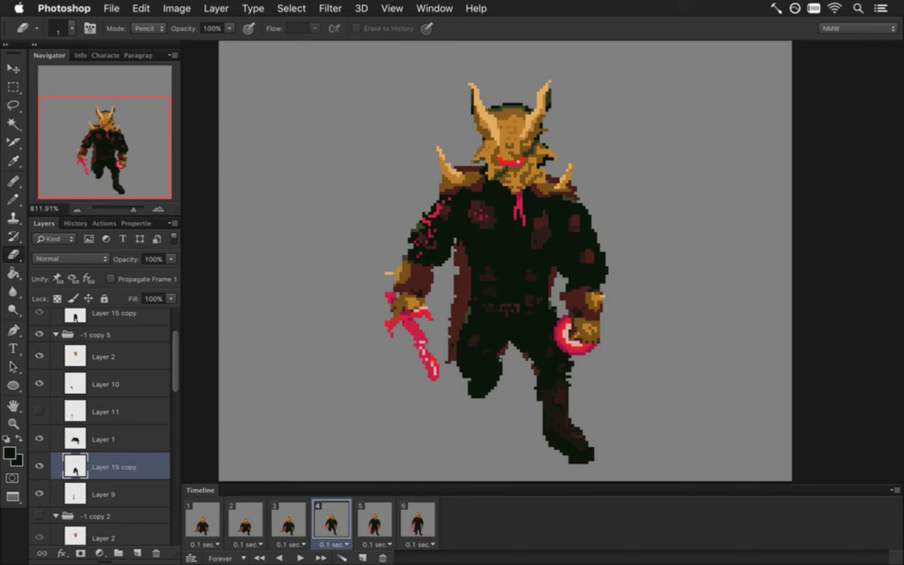
Step: Shade the raised sword-side knee and thigh with 1 px pencil marks in dark brown tones sampled from the character, and clean the edge
key("b")
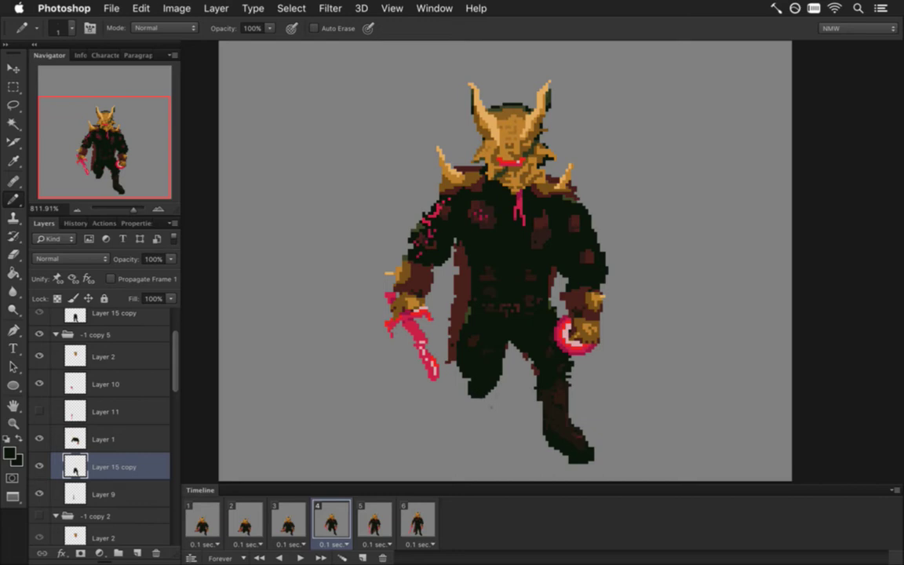
key("i")
left_click(521, 383)
key("b")
key("i")
left_click(503, 345)
key("b")
key("e")
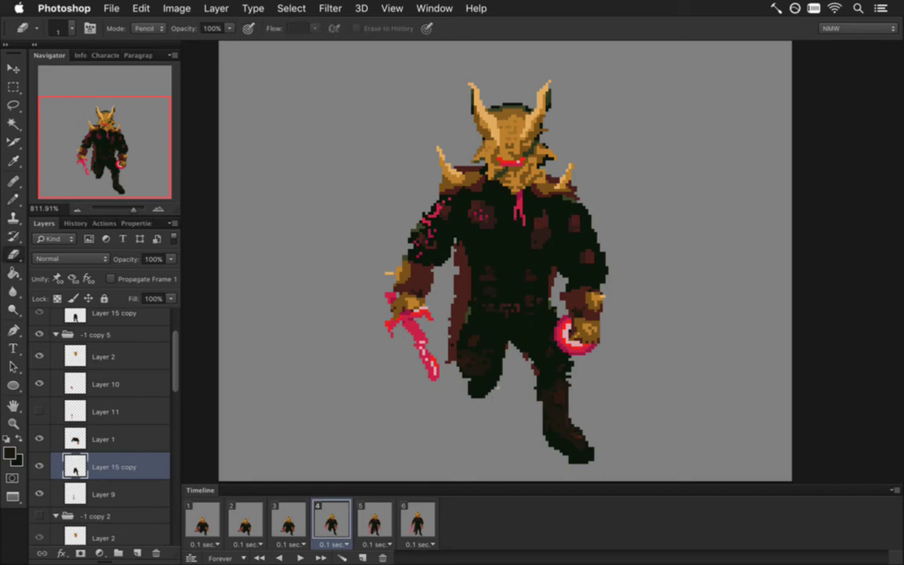
key("b")
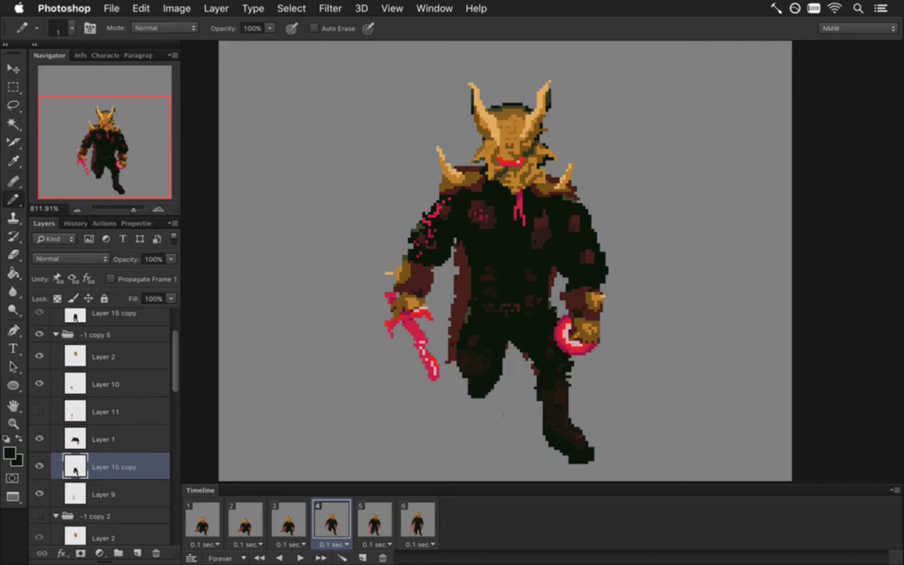
Step: On Layer 9, paint the cape flaring out behind the sword and between the legs in a sampled dark red
key("i")
key("alt+bracketleft")
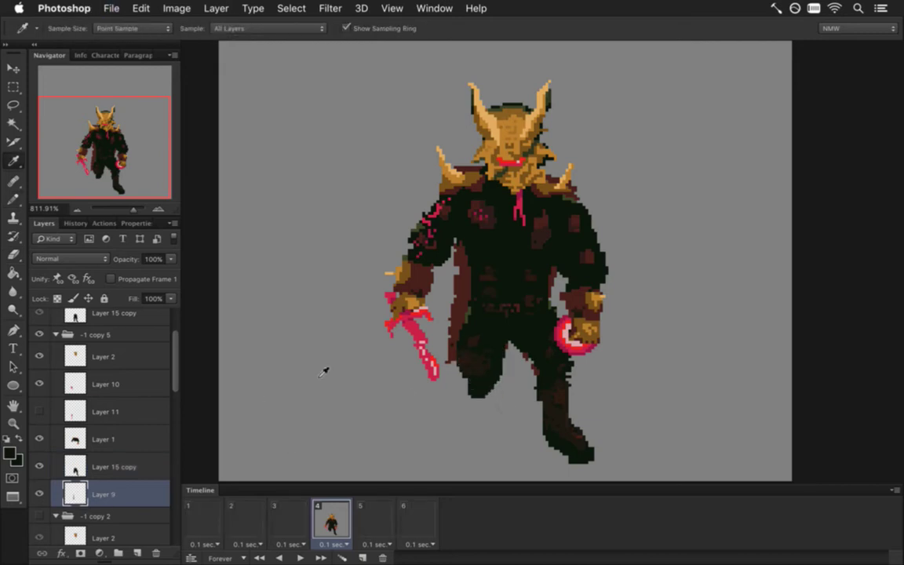
left_click(409, 294)
key("b")
left_click_drag(445, 315, 404, 361)
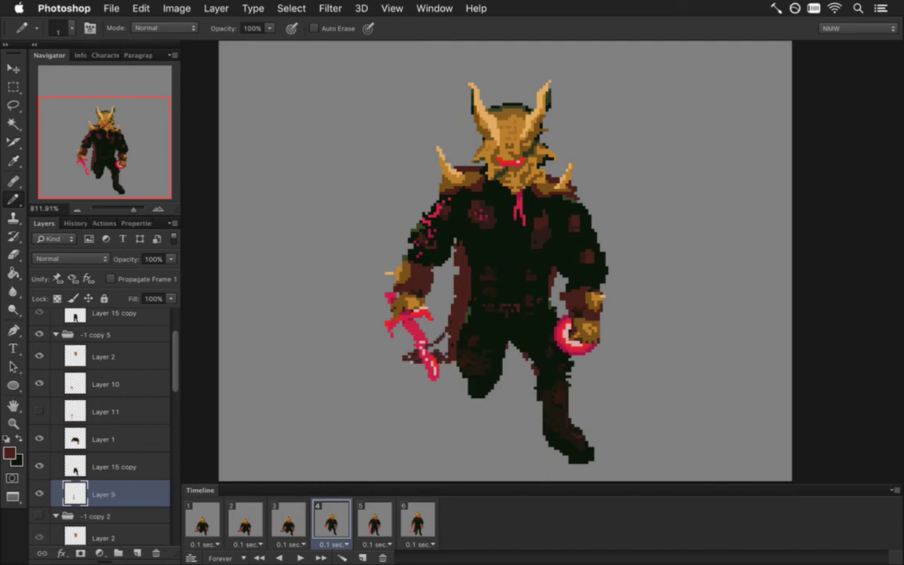
left_click_drag(404, 302, 387, 317)
left_click_drag(454, 306, 476, 324)
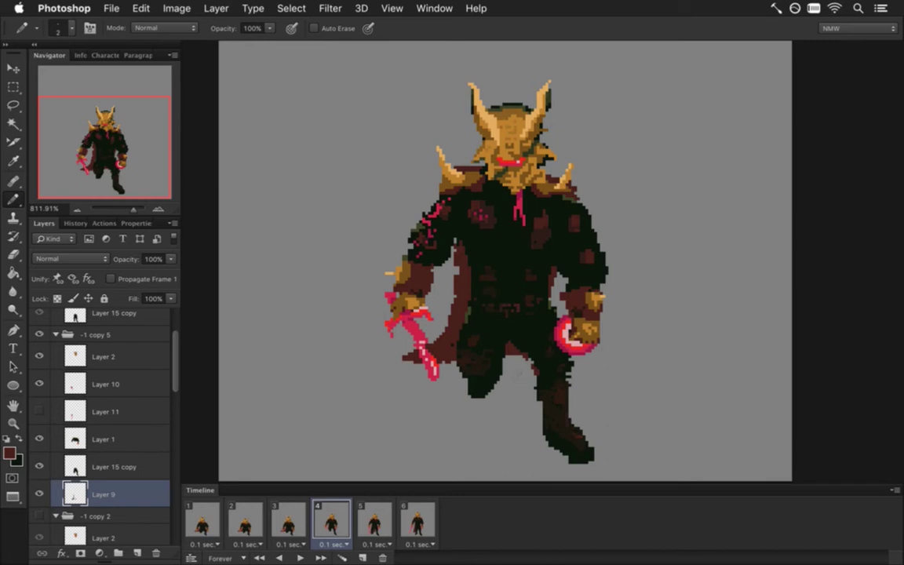
left_click_drag(473, 319, 412, 332)
Step: Compare the pose in frame 4 with frames 3 and 5
left_click(290, 524)
left_click(344, 526)
left_click(290, 524)
left_click(330, 525)
left_click(375, 524)
left_click(335, 524)
Step: Select the orb-side leg on Layer 15 copy and nudge it 2 px inward toward the other leg
left_click(71, 468)
key("m")
left_click_drag(502, 289, 607, 464)
key("v")
key("Left")
key("Left")
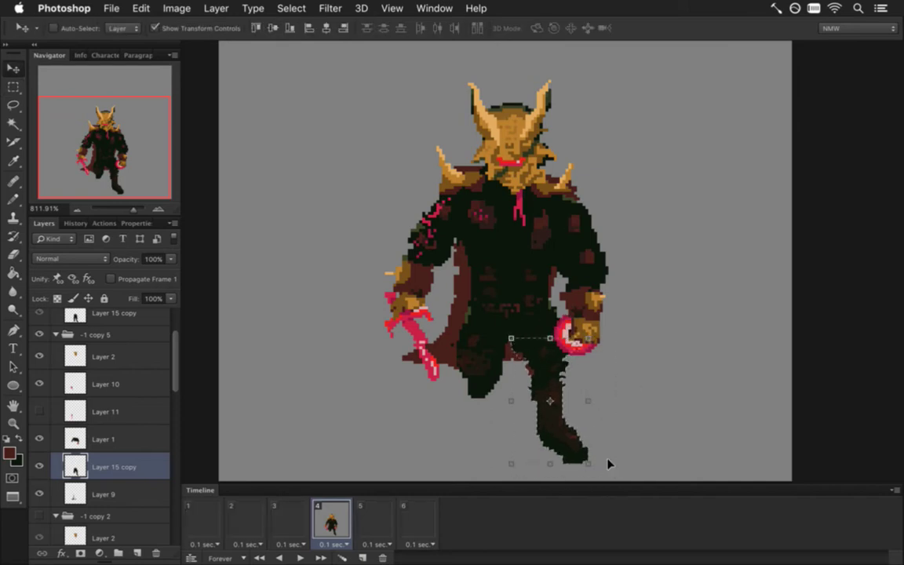
key("m")
key("ctrl+d")
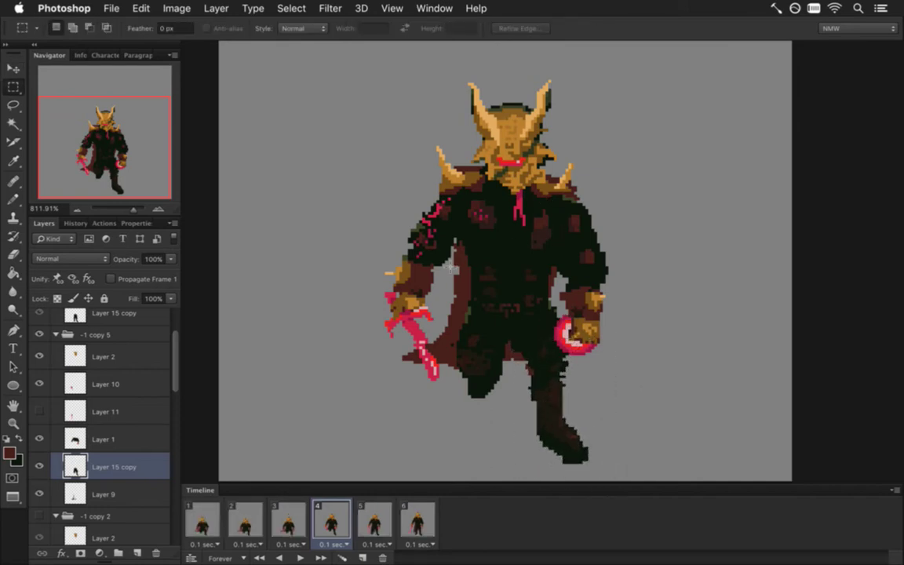
Step: Move Layer 15 copy above Layer 1 and delete its torso area between the chest and the waist
mouse_move(88, 439)
left_mouse_down()
mouse_move(78, 404)
mouse_move(78, 424)
mouse_move(88, 426)
left_mouse_up()
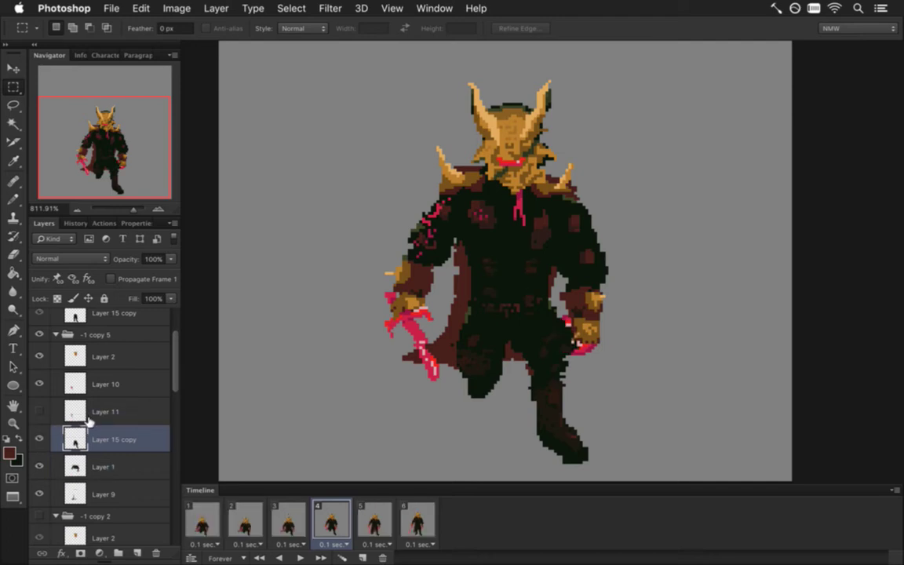
left_click_drag(429, 223, 588, 295)
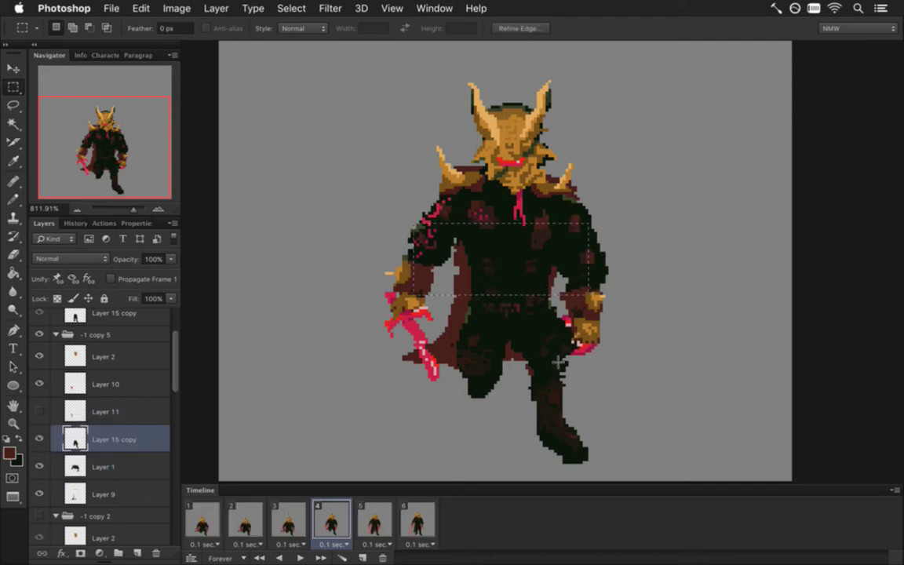
key("Delete")
key("super+d")
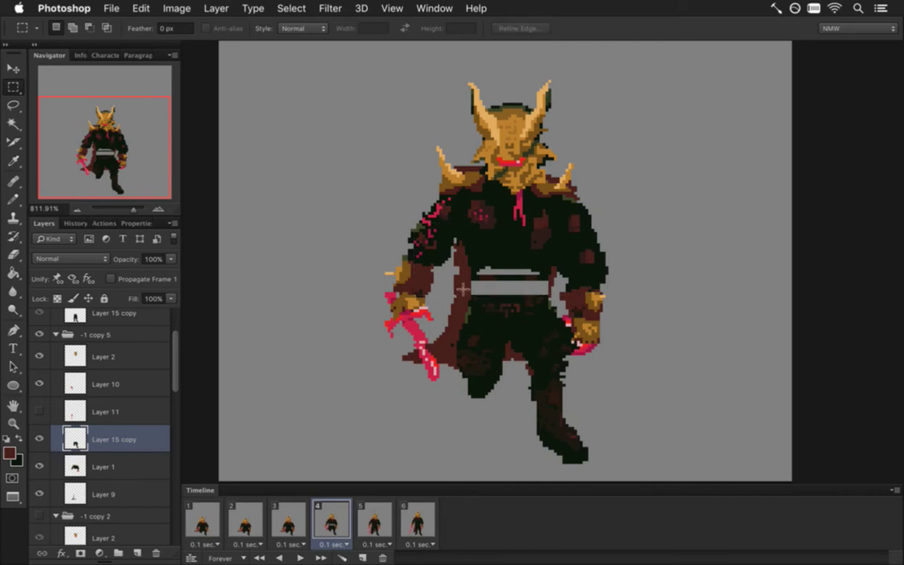
Step: Fill the gap between the chest and the waist on Layer 1 with a near-black sampled from the torso
left_click(83, 464)
key("i")
left_click(488, 251)
key("b")
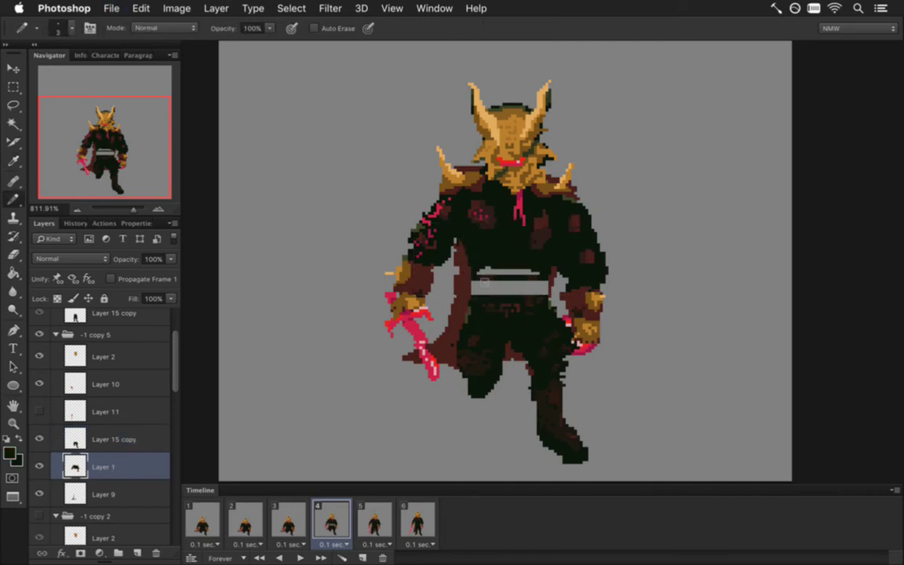
left_click_drag(492, 274, 513, 274)
left_click(512, 288)
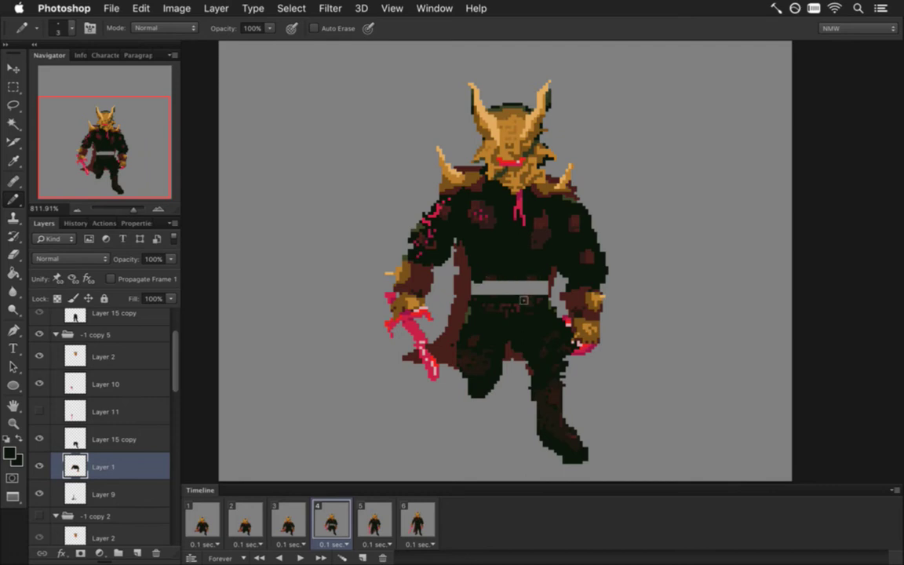
left_click_drag(475, 289, 530, 291)
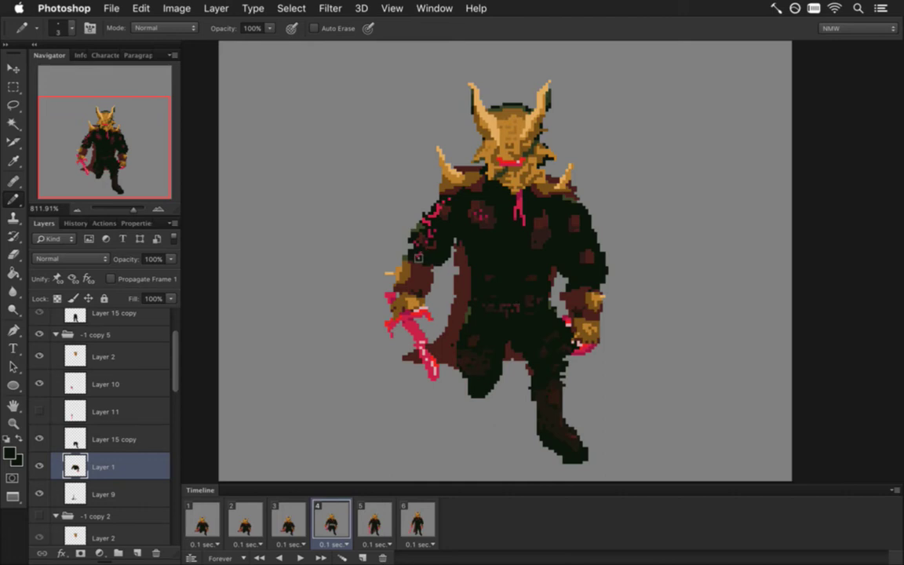
Step: Move Layer 10 beneath Layer 15 copy, directly above Layer 1 in the -1 copy 5 group
left_click(291, 520)
left_click(329, 522)
double_click(73, 492)
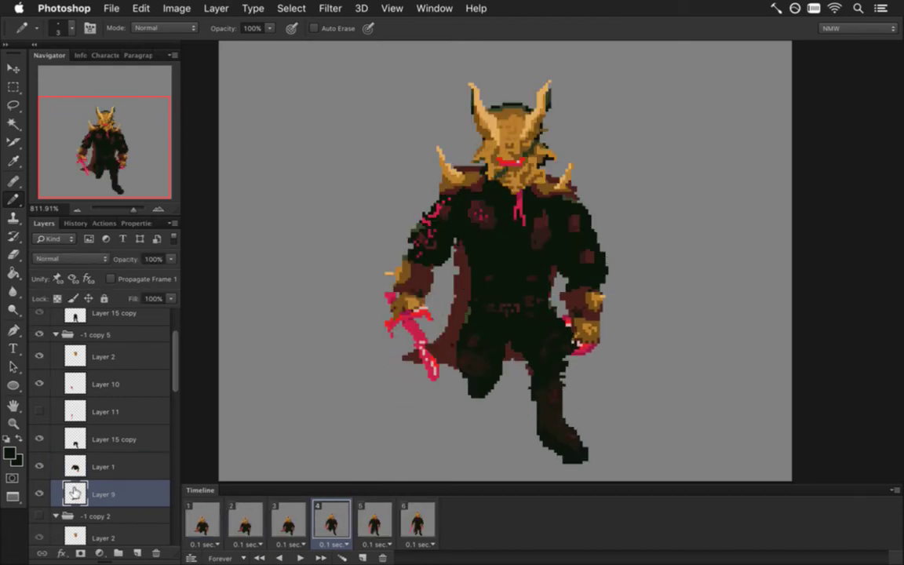
left_click(390, 269)
left_click_drag(73, 444, 87, 493)
left_click(76, 384)
left_click_drag(75, 382, 80, 497)
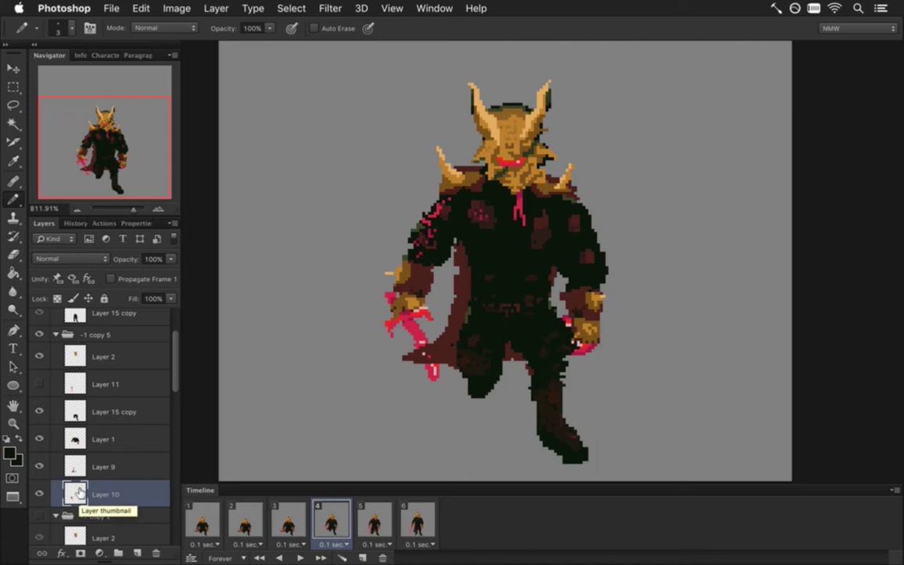
left_click_drag(78, 491, 80, 424)
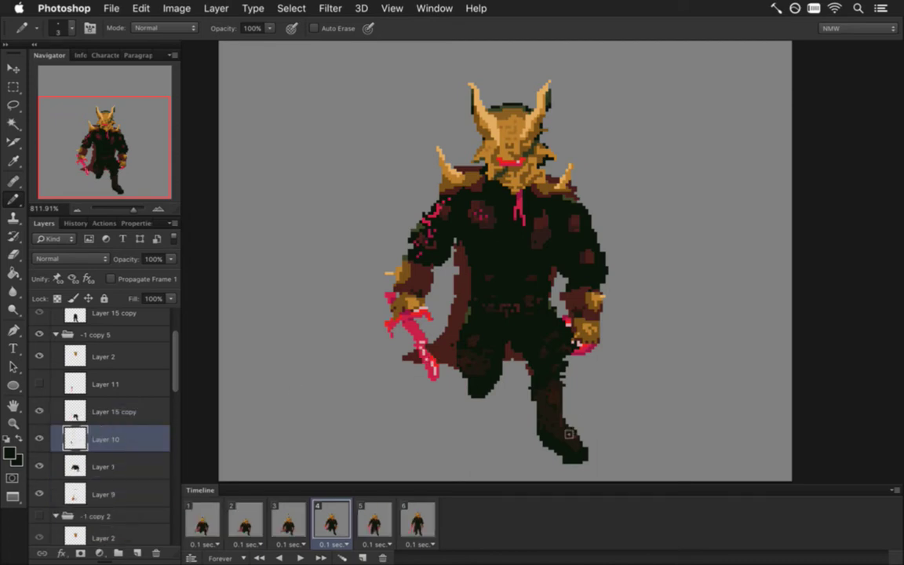
Step: Compare the pose in frame 4 with frames 1, 2, 3 and 5
left_click(287, 523)
left_click(331, 523)
left_click(374, 523)
left_click(332, 523)
left_click(290, 523)
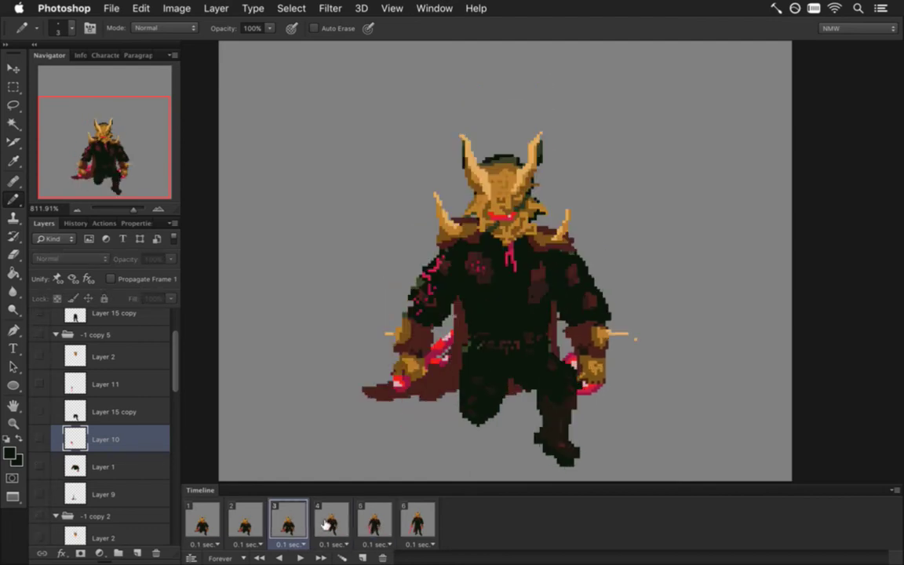
left_click(245, 521)
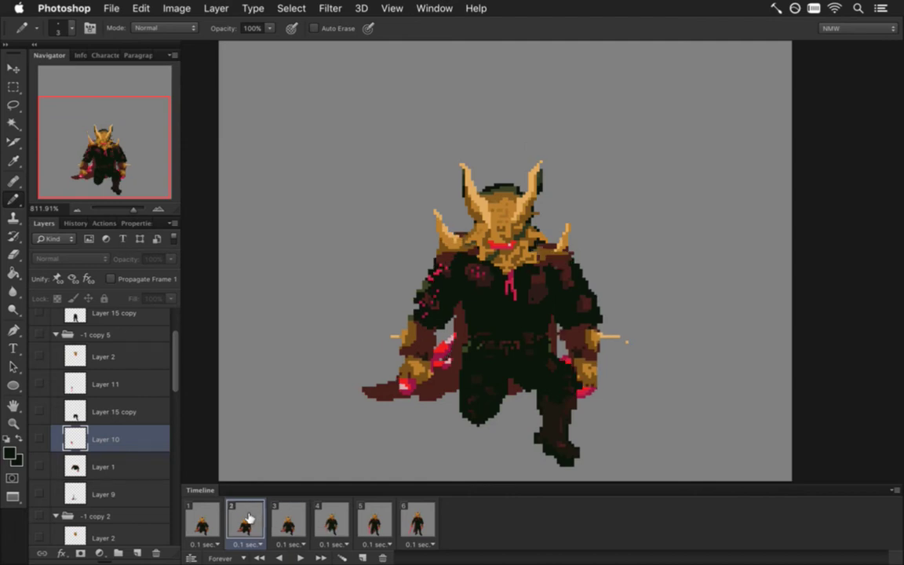
left_click(202, 522)
left_click(237, 523)
left_click(289, 523)
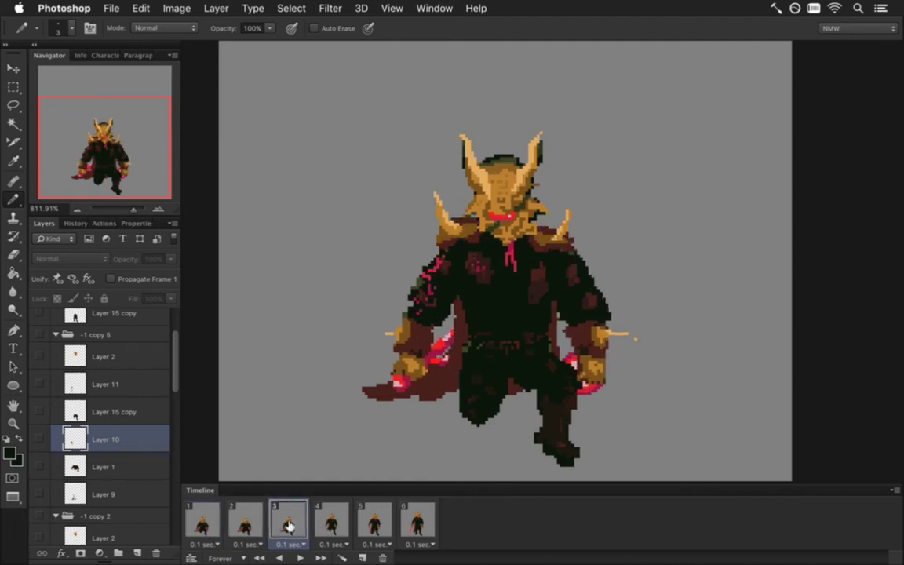
left_click(330, 525)
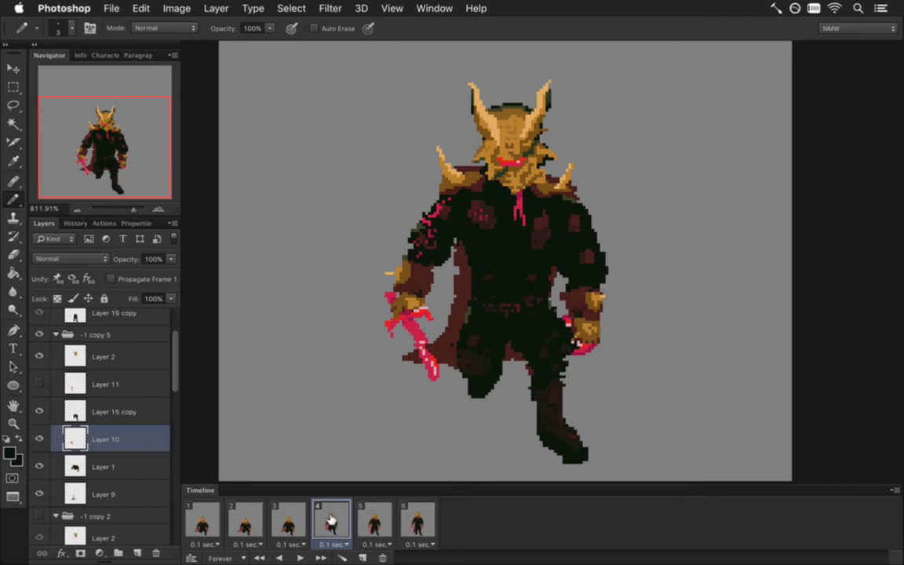
Step: Select the orb-side boot on Layer 15 copy and nudge it slightly inward and up, clearing the selection
key("m")
left_click_drag(517, 418, 599, 471)
key("v")
key("Up")
key("Return")
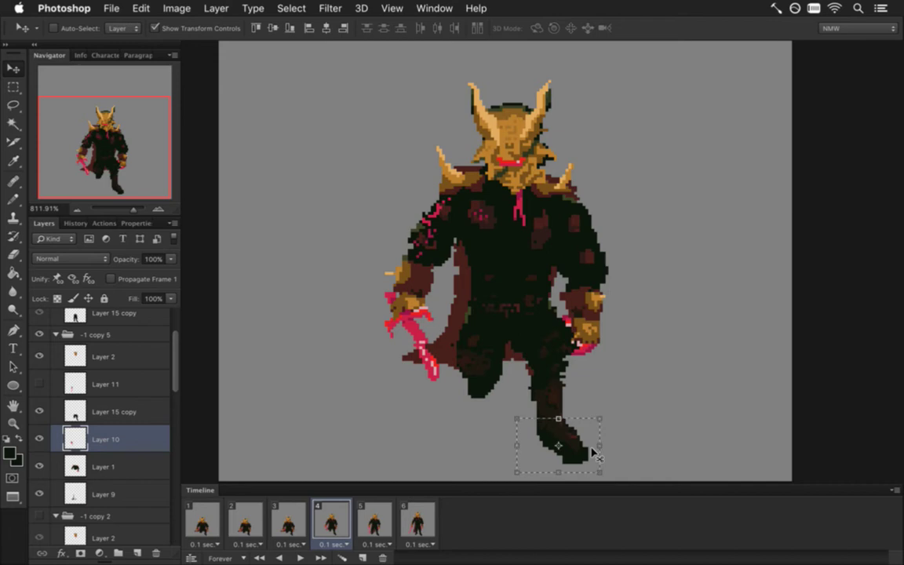
key("ctrl+j")
key("ctrl+shift+t")
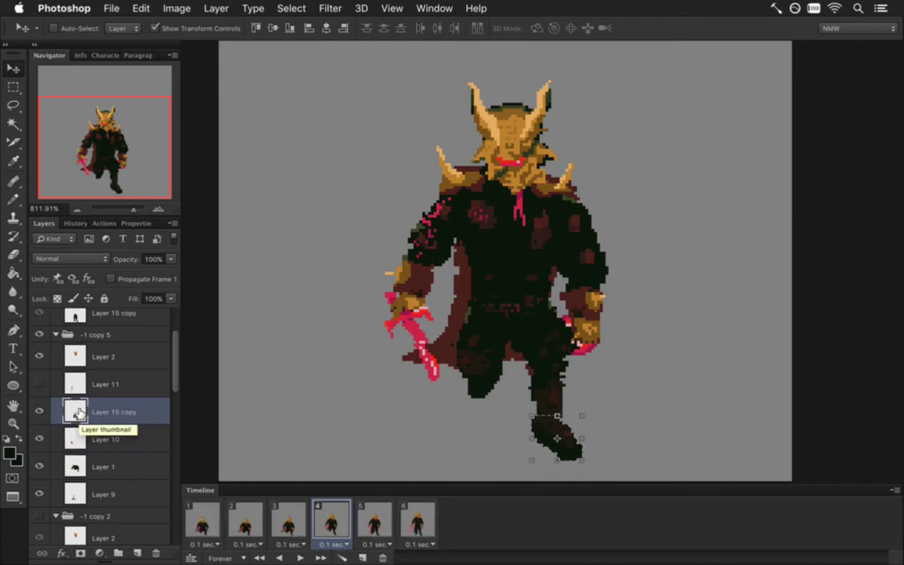
key("m")
key("ctrl+d")
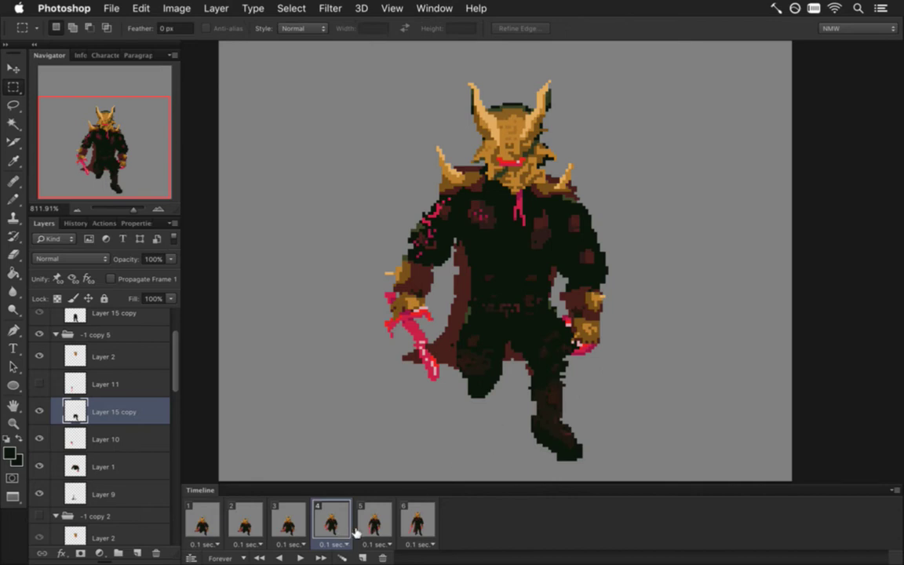
Step: Nudge the whole -1 copy 5 group slightly down in frame 4, checking its height against frames 5 and 6
left_click(373, 522)
left_click(416, 522)
left_click(382, 530)
left_click(416, 522)
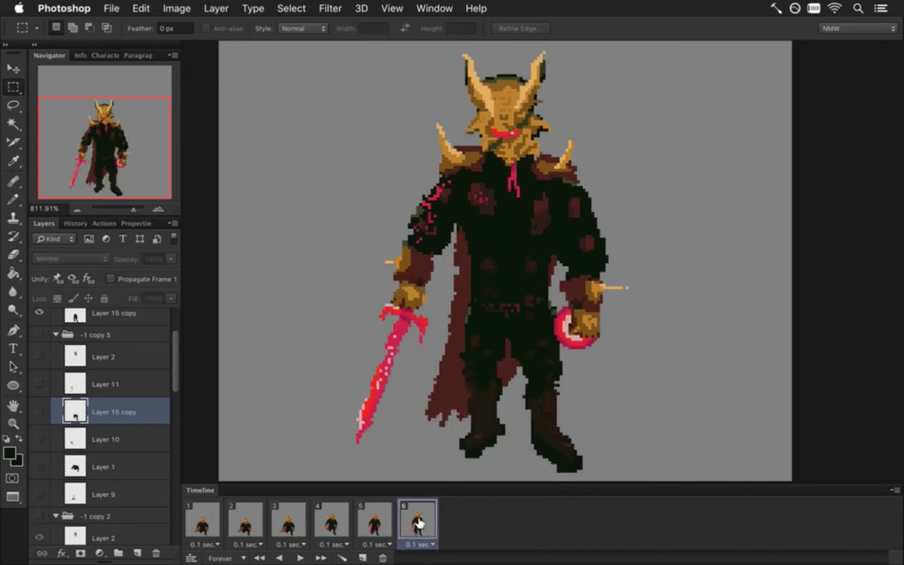
left_click(376, 523)
left_click(339, 525)
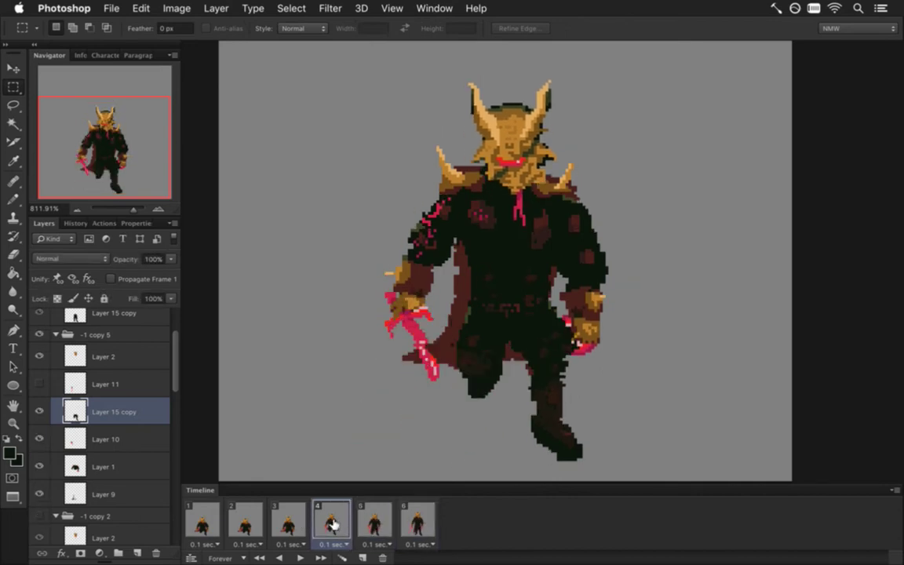
left_click(76, 329)
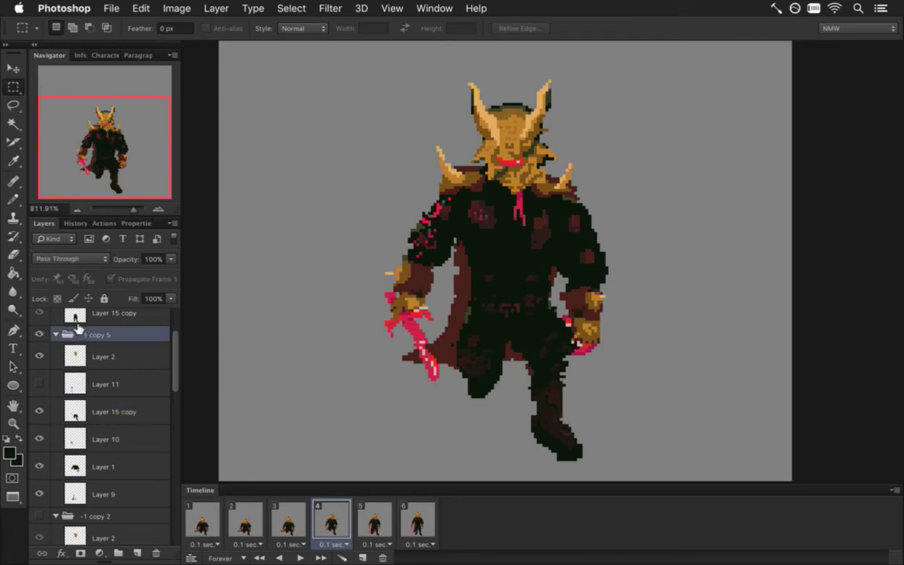
key("v")
key("Down")
left_click(373, 524)
left_click(337, 524)
key("Down")
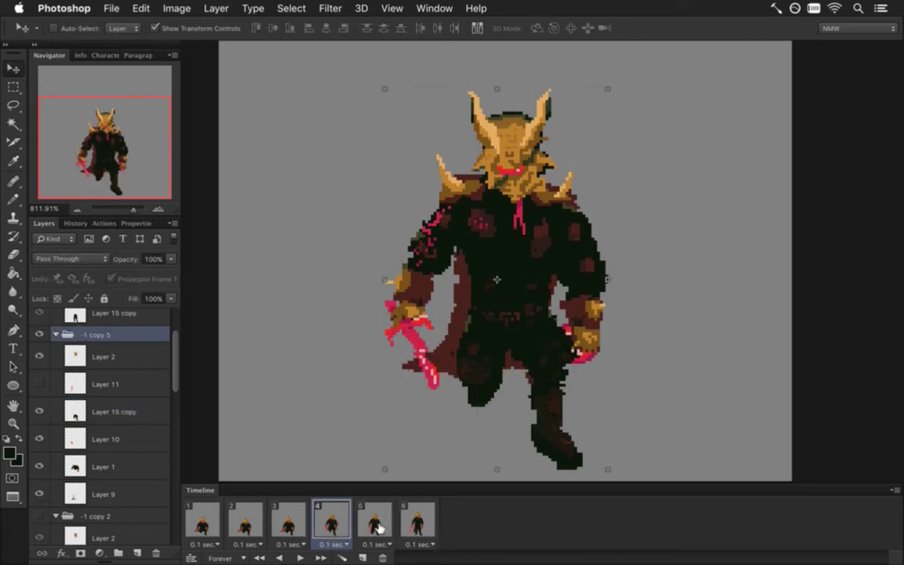
Step: Examine how the lowered frame 4 pose flows between frames 2 and 6
left_click(375, 522)
left_click(331, 521)
left_click(375, 521)
left_click(417, 521)
left_click(373, 522)
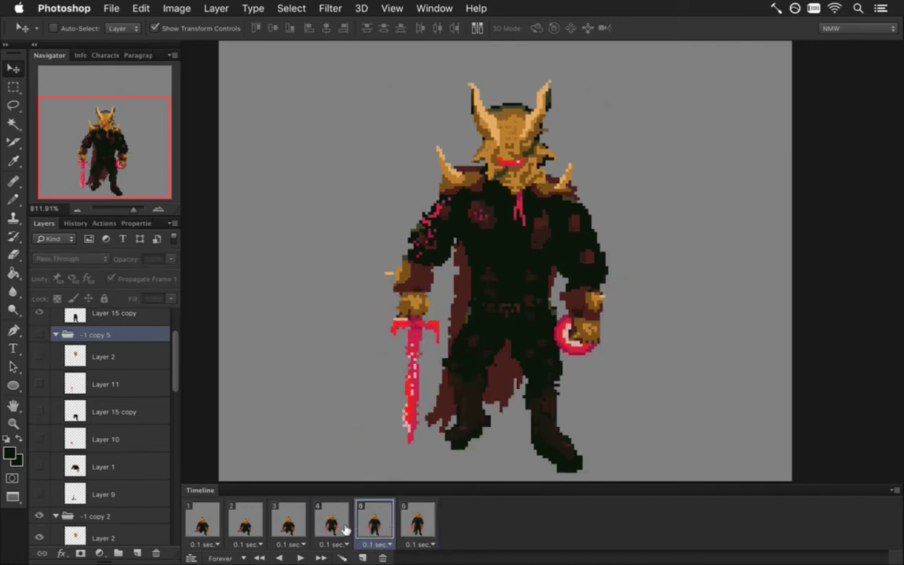
left_click(329, 525)
left_click(291, 523)
left_click(242, 527)
left_click(284, 527)
left_click(341, 524)
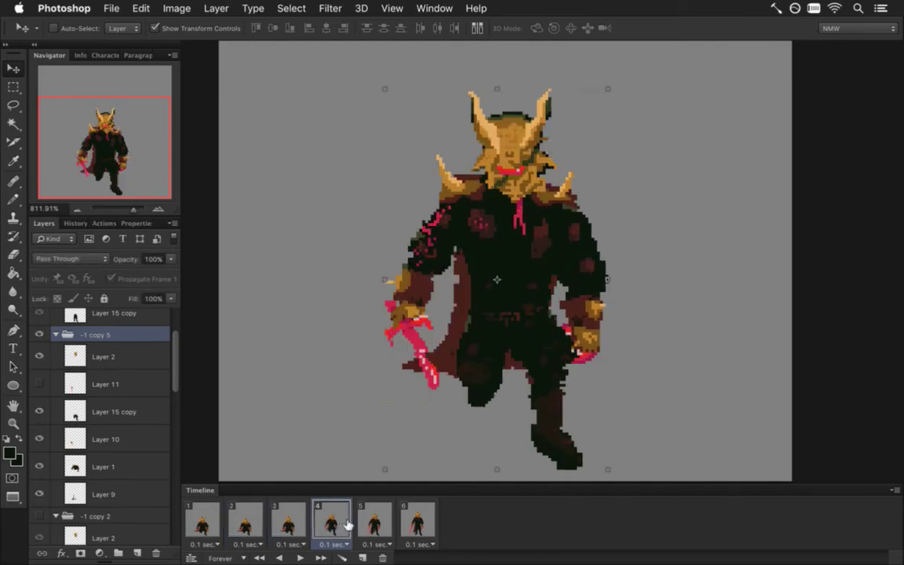
left_click(290, 526)
left_click(329, 524)
left_click(296, 526)
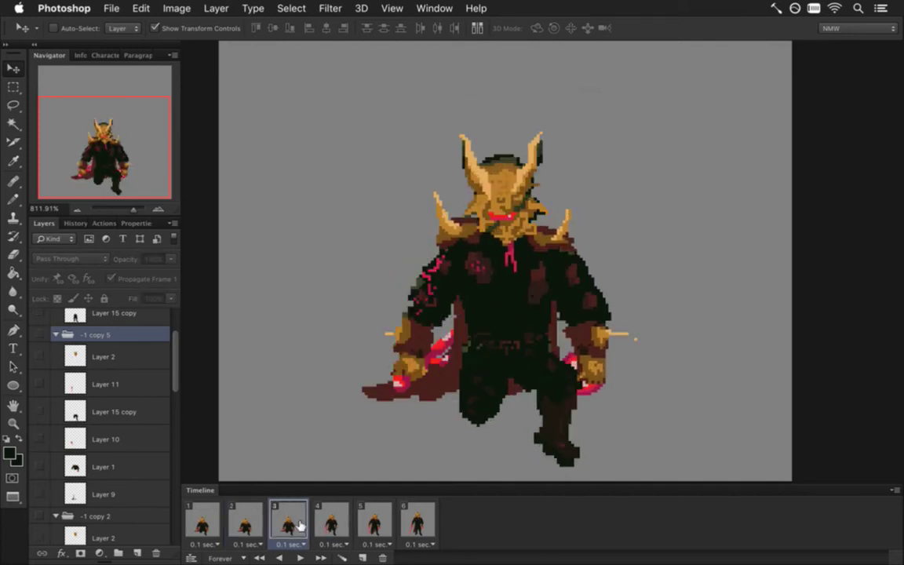
left_click(330, 525)
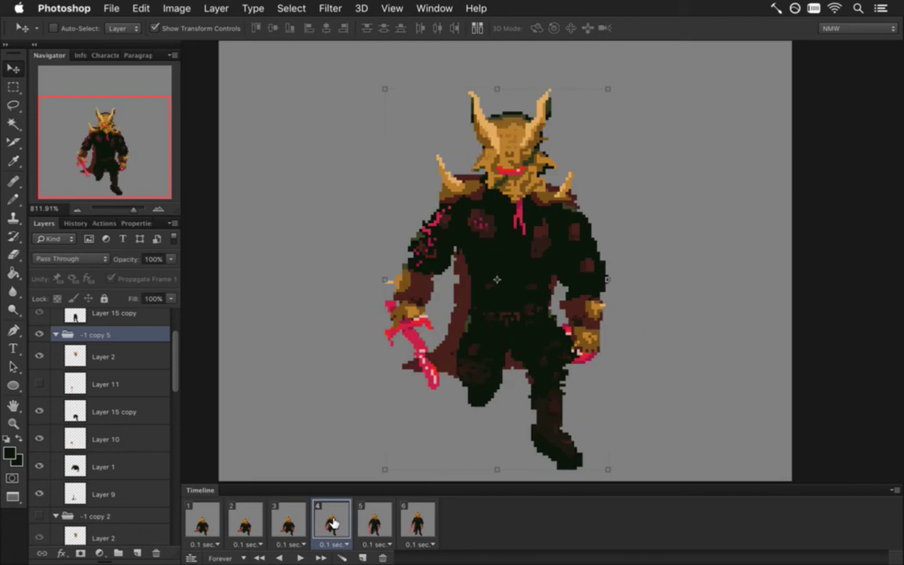
Step: Compare the legs on frame 4's Layer 15 copy with the kneeling legs in frame 3
left_click(75, 411)
key("e")
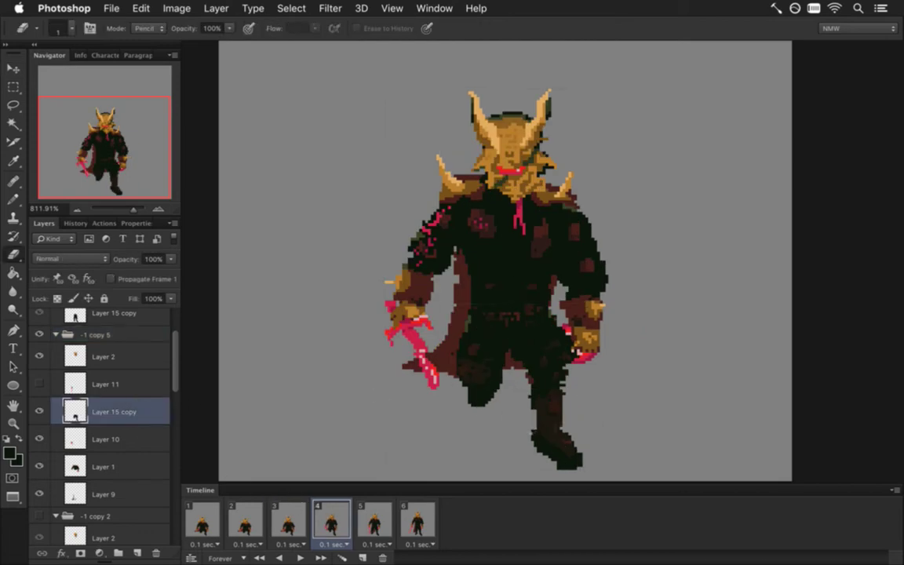
left_click(288, 521)
left_click(333, 522)
left_click(288, 522)
left_click(330, 522)
left_click(288, 521)
left_click(330, 524)
left_click(295, 522)
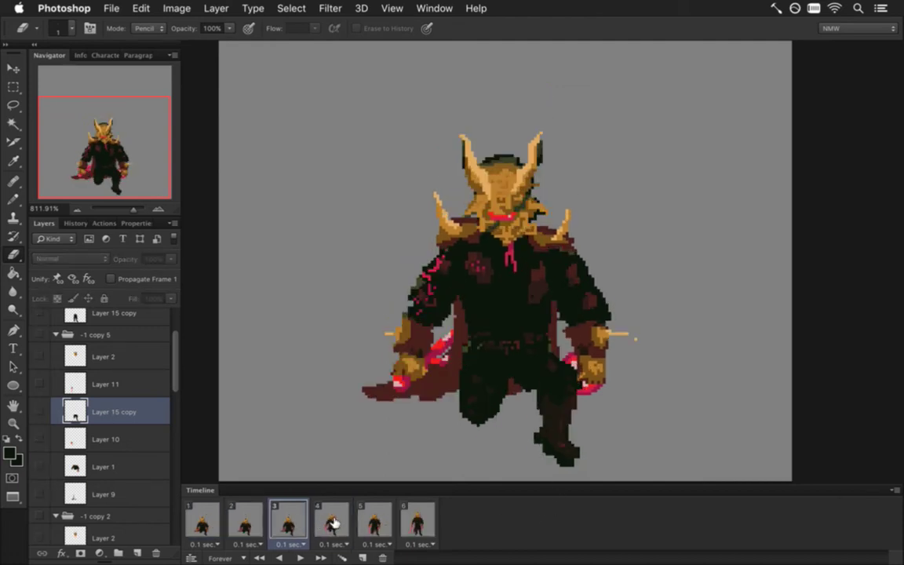
left_click(333, 521)
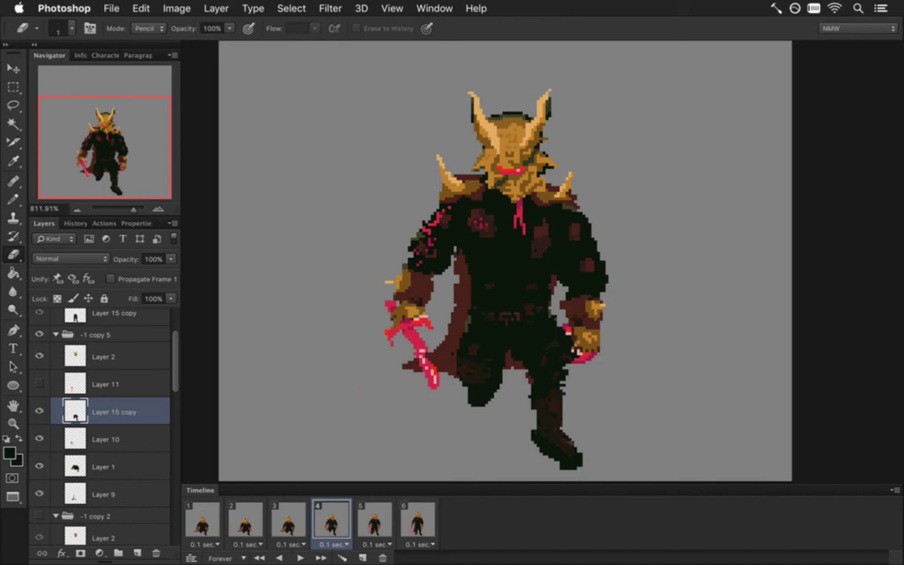
left_click(290, 524)
left_click(320, 527)
left_click(290, 524)
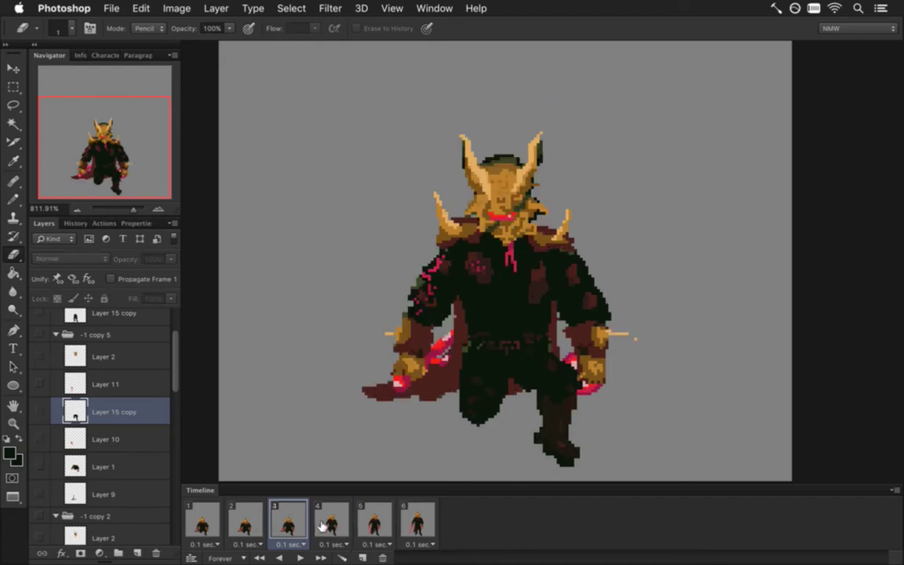
left_click(322, 527)
left_click(296, 523)
left_click(323, 521)
left_click(295, 520)
left_click(329, 521)
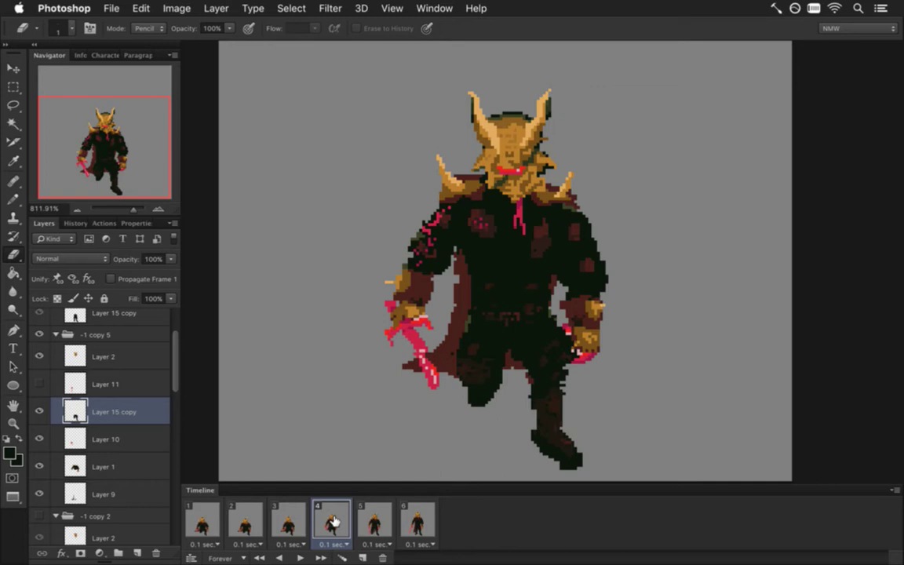
left_click(294, 521)
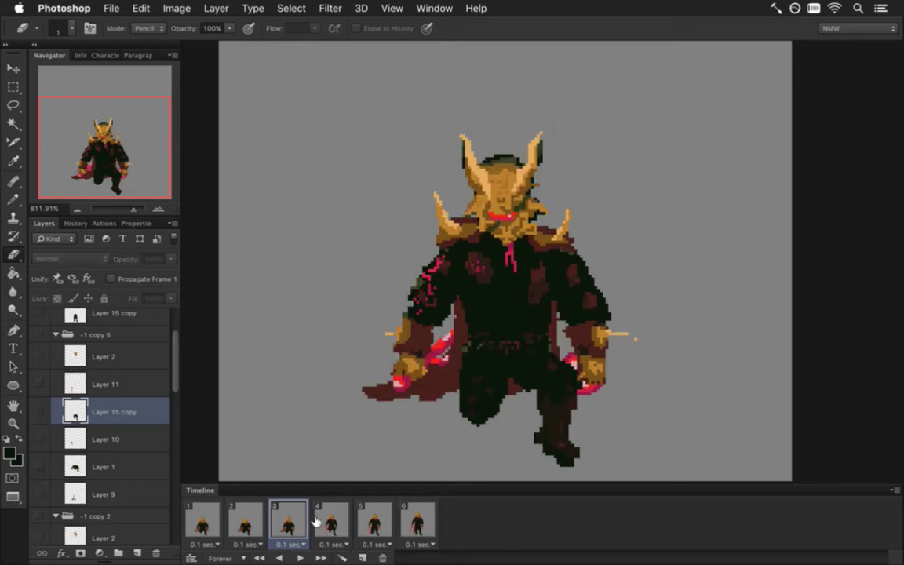
Step: In frame 4, extend the sword-side leg slightly downward below the knee on Layer 15 copy in near-black
left_click(325, 521)
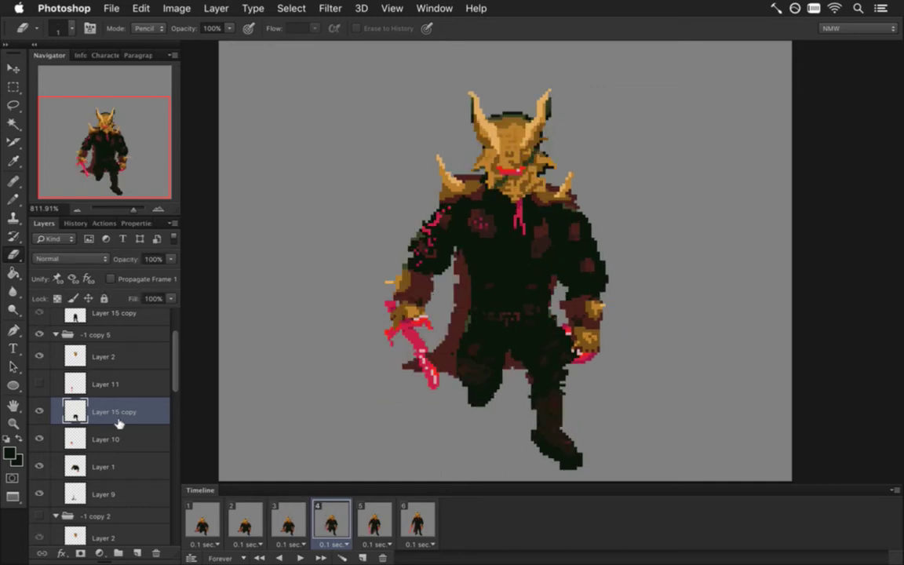
key("i")
key("b")
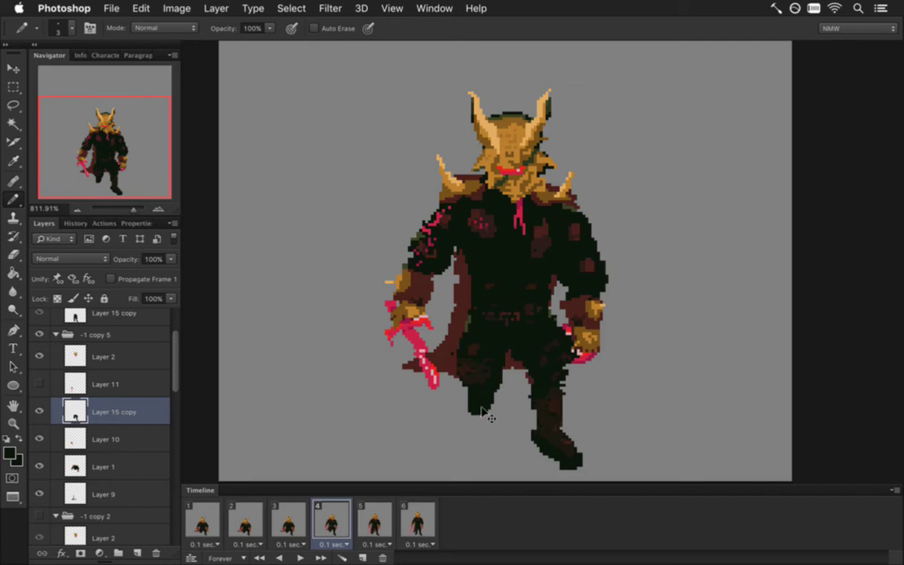
Step: Check the extended sword-side leg in frame 4 against frames 3 and 5
left_click(374, 527)
left_click(343, 531)
left_click(289, 523)
left_click(330, 522)
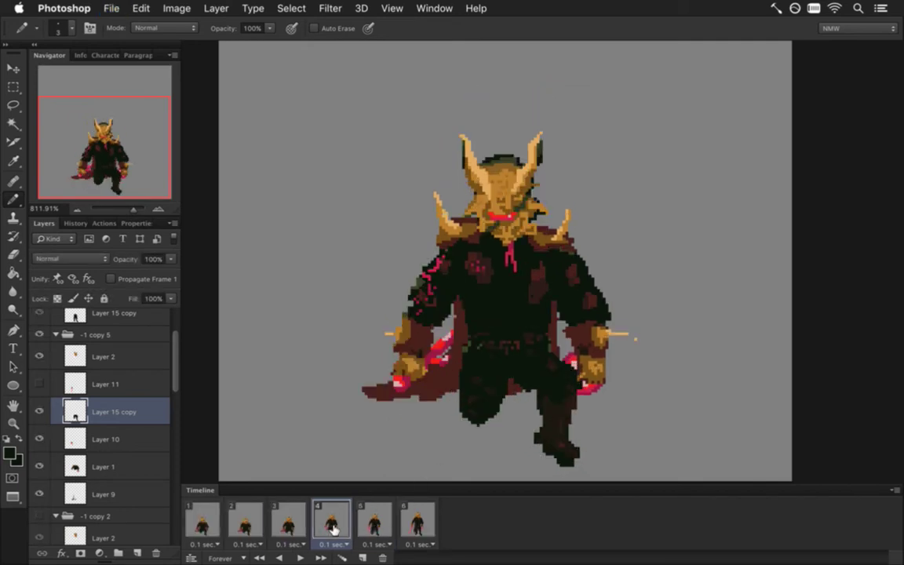
left_click(374, 523)
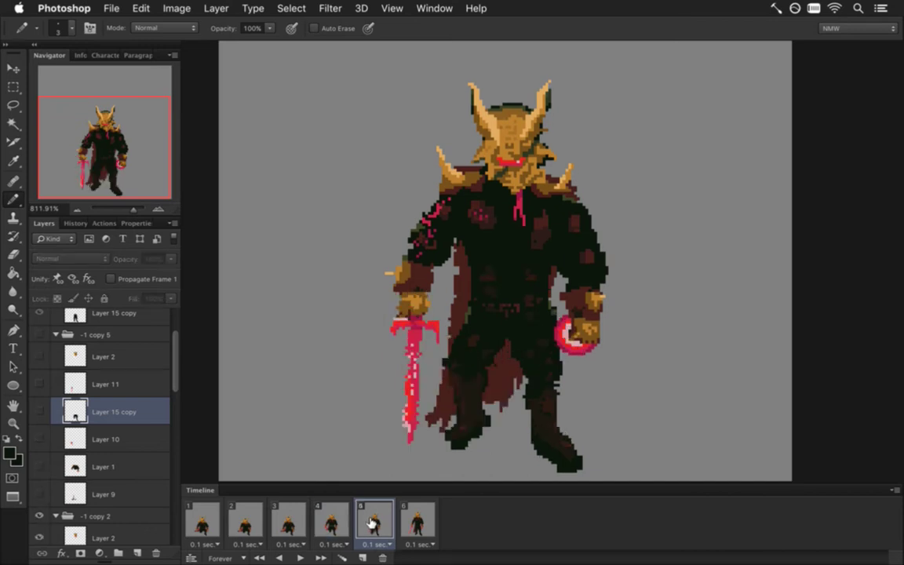
left_click(346, 524)
left_click(371, 521)
left_click(343, 521)
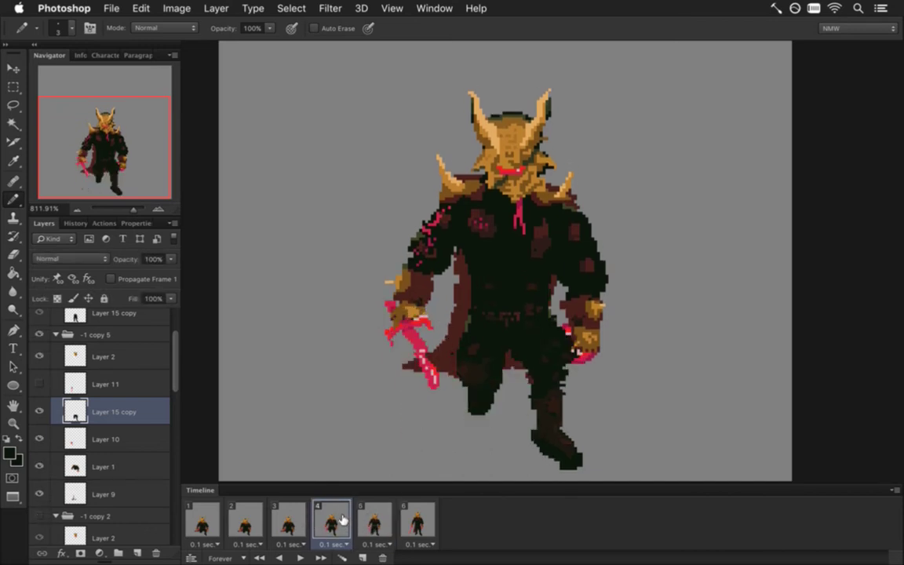
left_click(287, 521)
left_click(339, 521)
Step: On Layer 9, erase the cape tip behind the sword and extend the cape between the legs in the sampled dark red
left_click(110, 494)
left_click(430, 316, "alt")
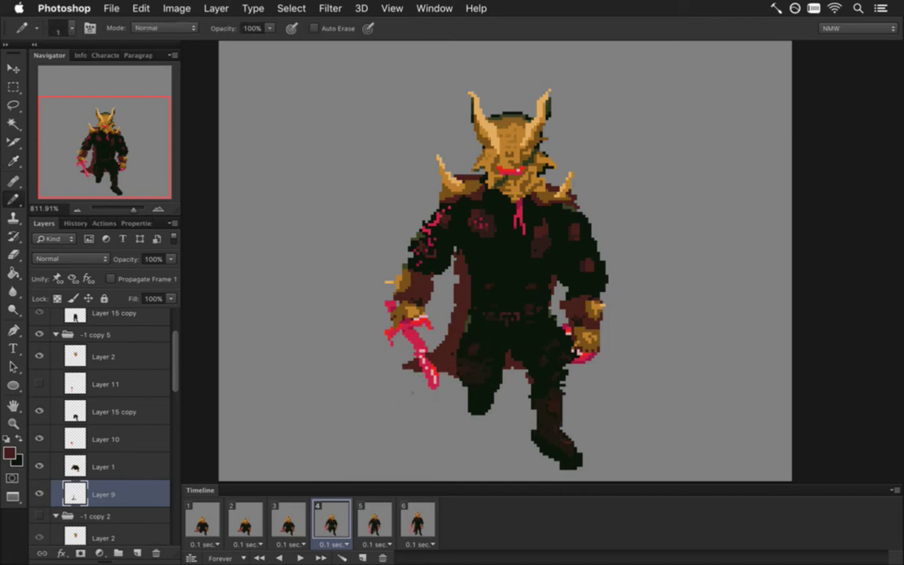
left_click(374, 521)
left_click(345, 521)
key("e")
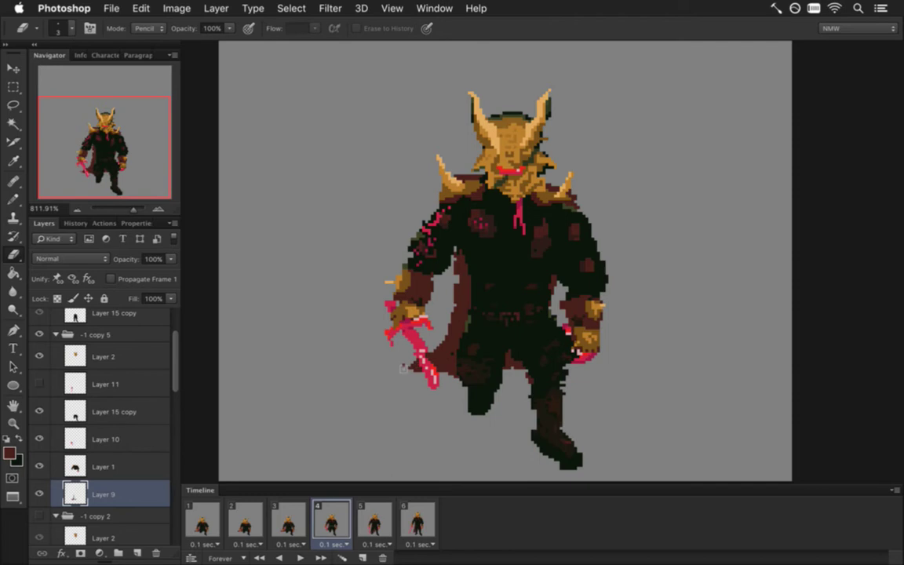
left_click(416, 365)
key("b")
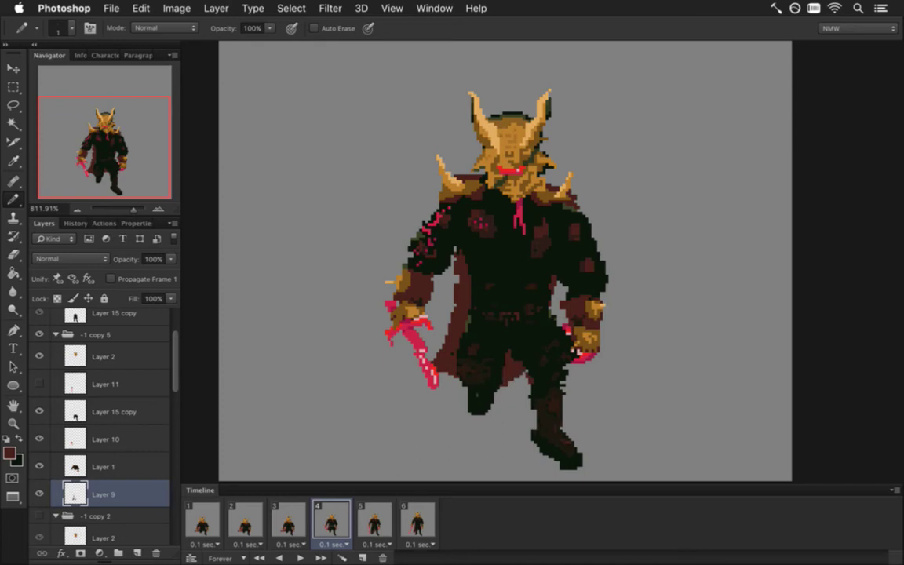
Step: On frame 4's Layer 9, extend the cape behind the sword tip in dark red and check it against frames 3 and 5
left_click(457, 386)
left_click_drag(444, 377, 429, 392)
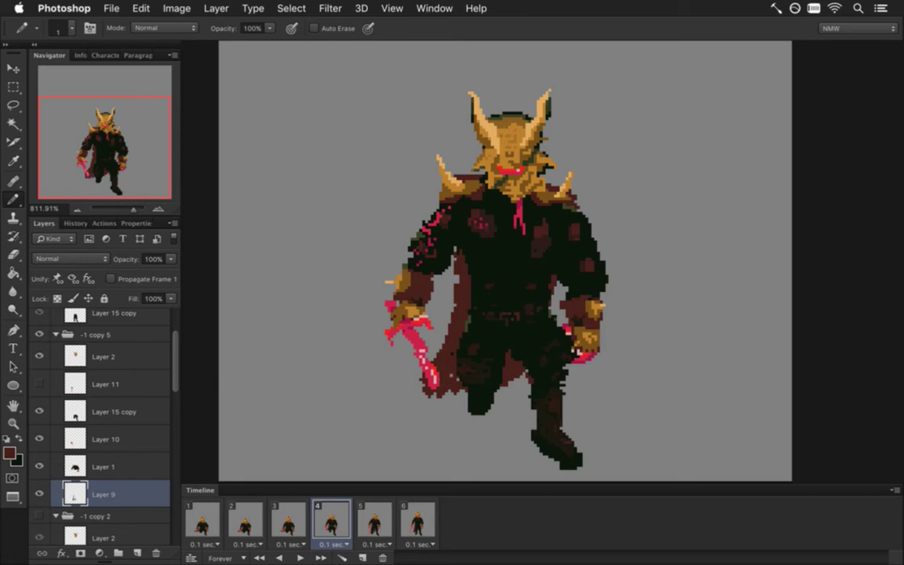
left_click(288, 520)
left_click(329, 520)
left_click(373, 519)
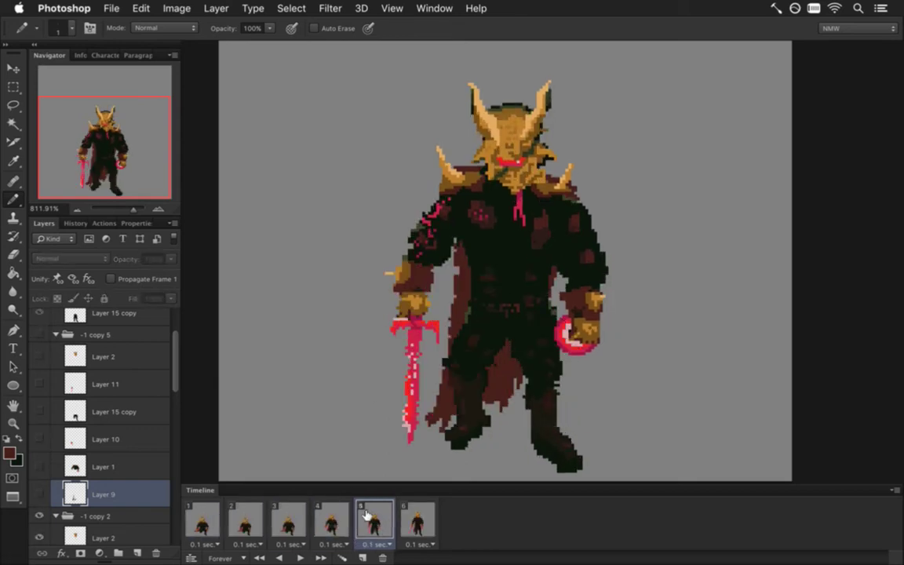
left_click(333, 519)
left_click(367, 517)
left_click(345, 520)
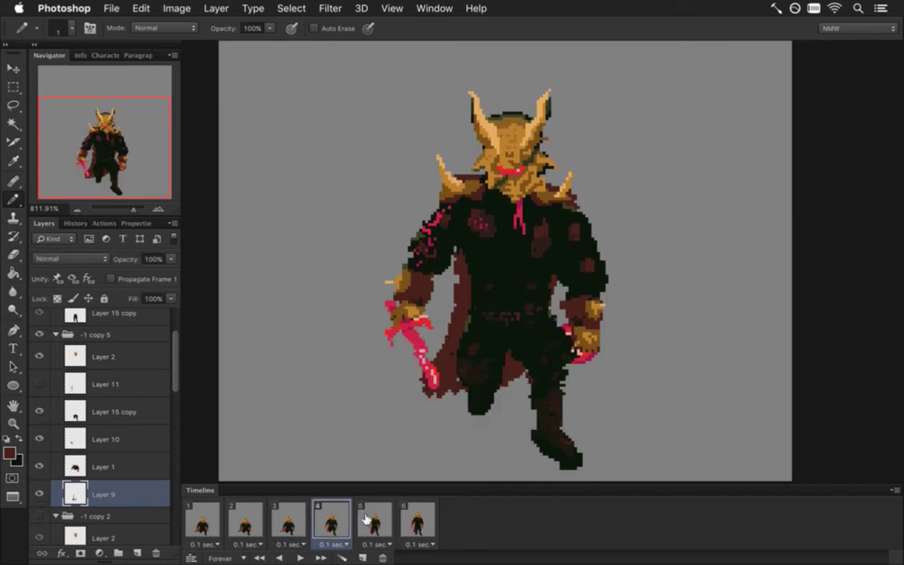
Step: Review the last poses and play the animation from frame 1 to check the rising motion
left_click(373, 518)
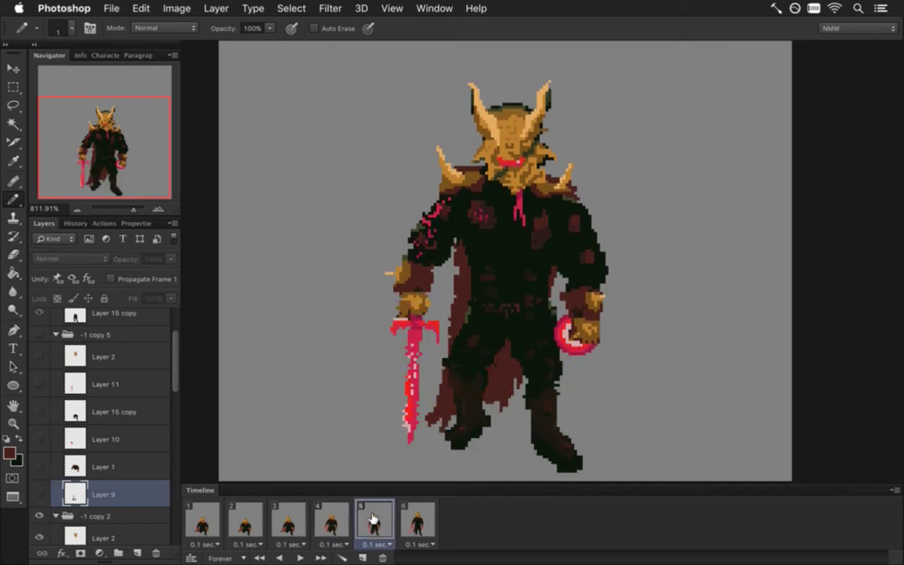
left_click(416, 519)
left_click(214, 515)
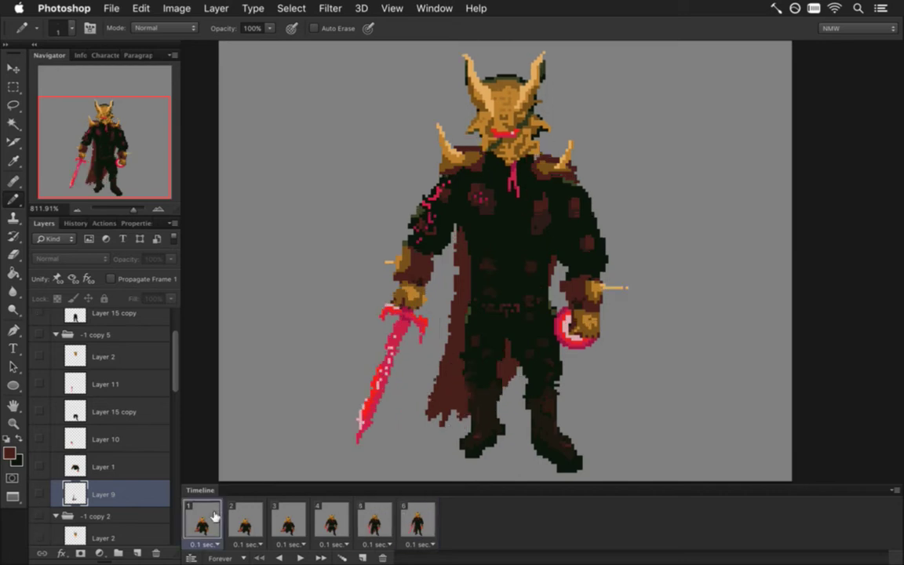
left_click(300, 557)
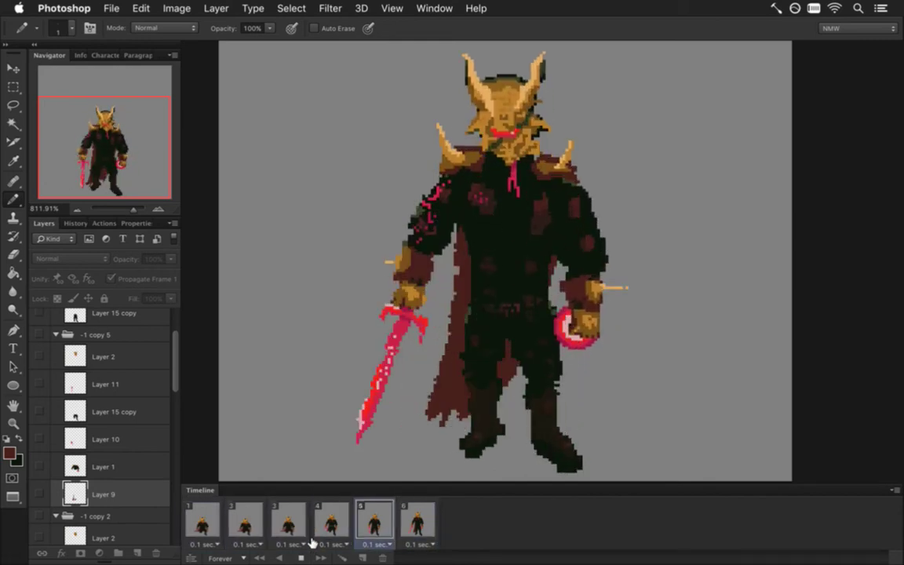
key("space")
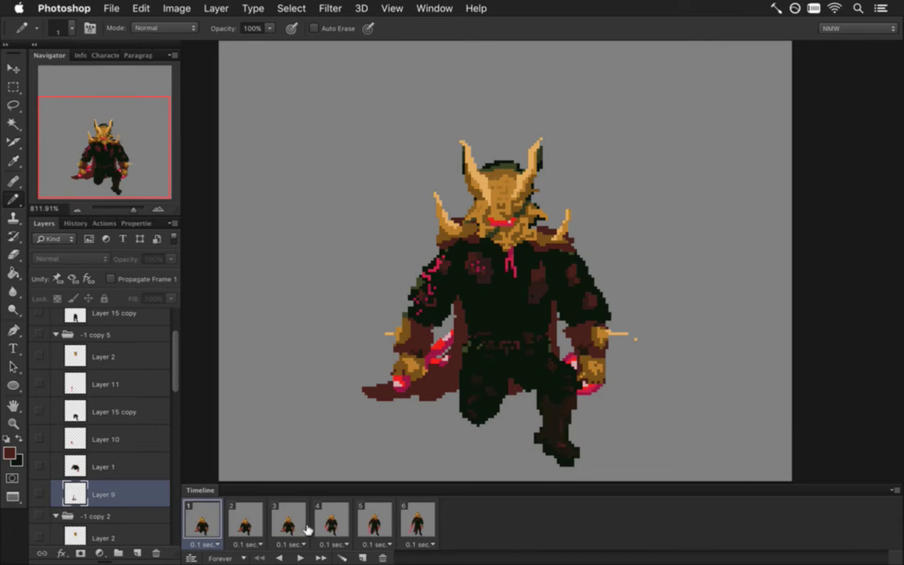
Step: Compare the poses of frames 2 to 5, examining the arms and sword in frame 4
left_click(288, 525)
left_click(331, 531)
left_click(371, 530)
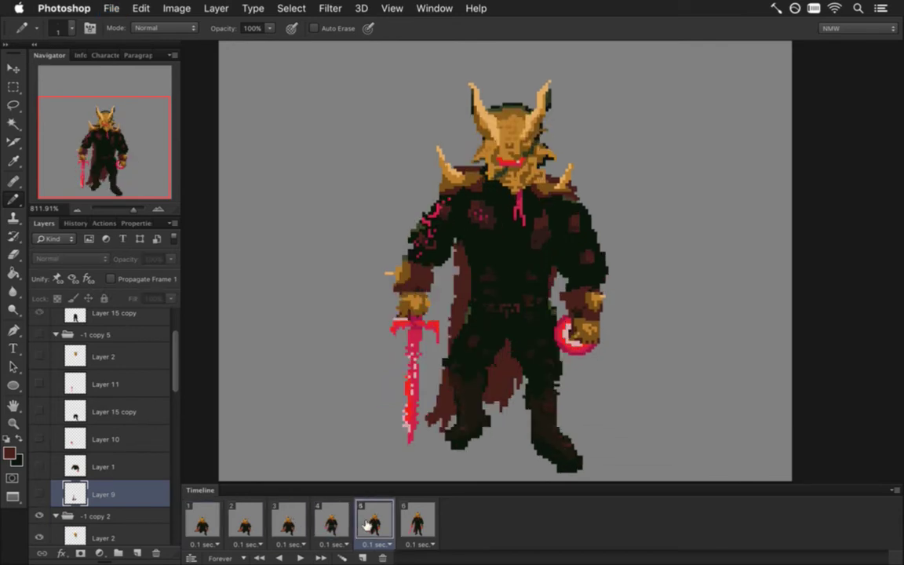
left_click(373, 530)
left_click(329, 531)
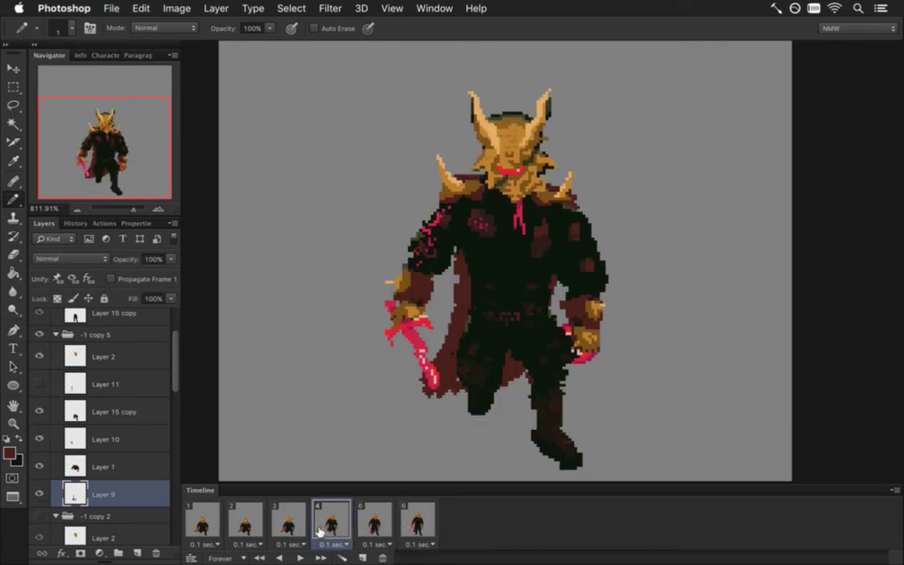
left_click(285, 533)
left_click(243, 532)
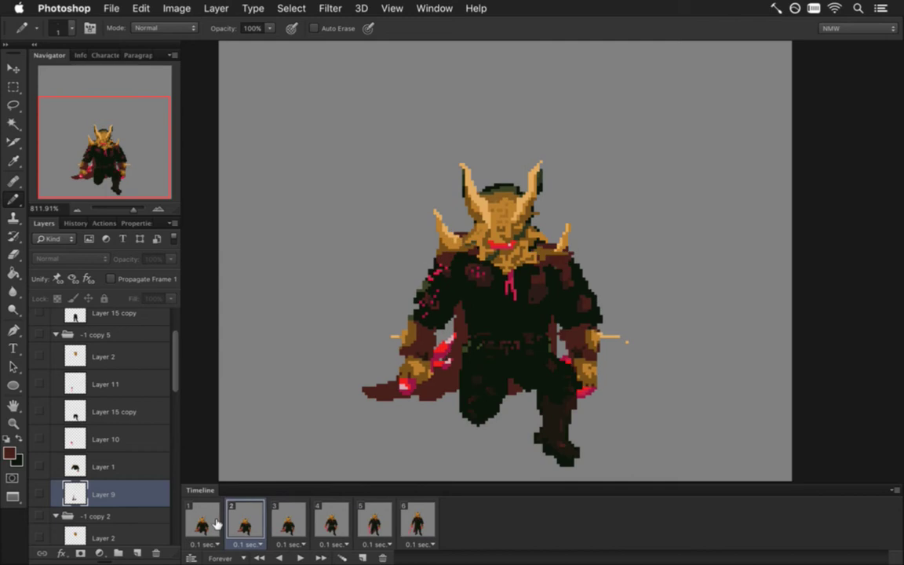
left_click(284, 526)
left_click(333, 524)
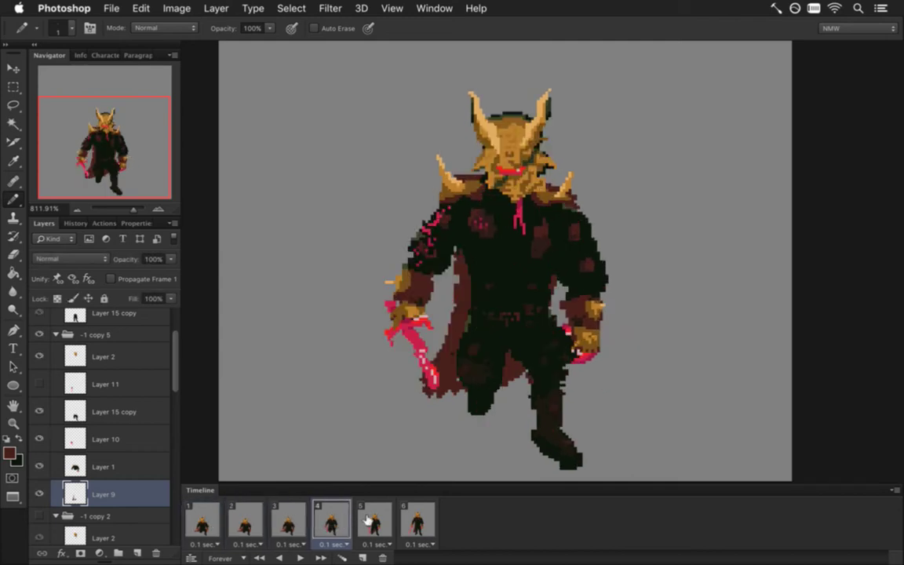
left_click(369, 522)
left_click(328, 524)
left_click(368, 524)
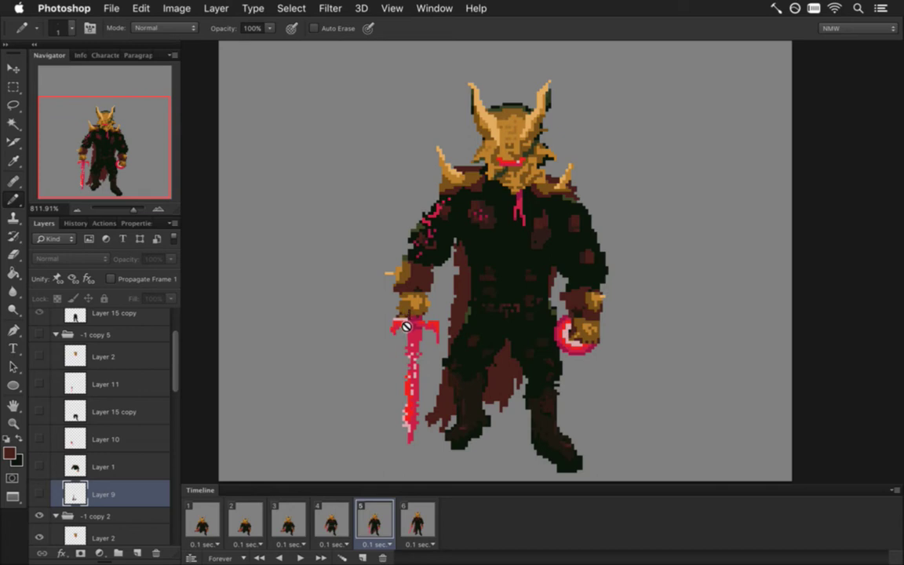
left_click(345, 524)
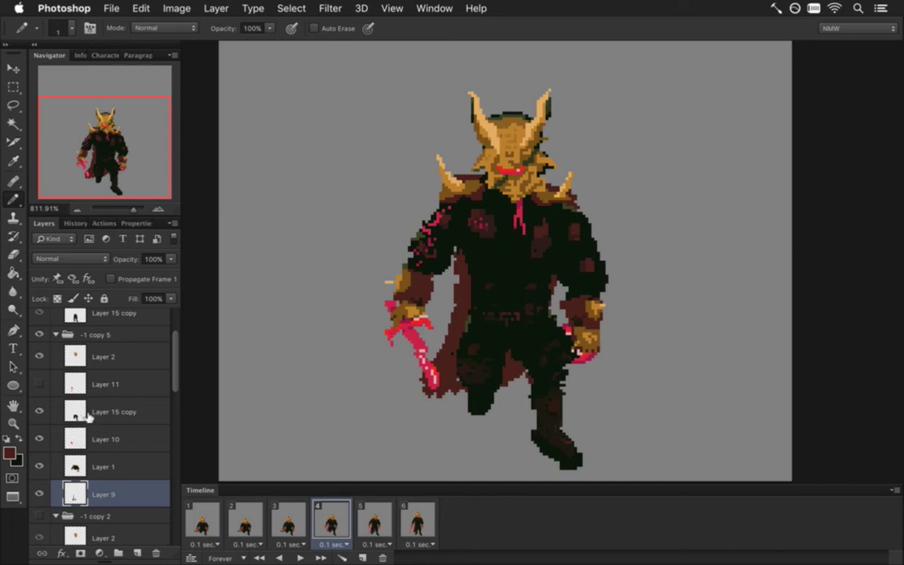
Step: Merge Layer 10 with Layer 1 in the -1 copy 5 group
left_click(80, 441)
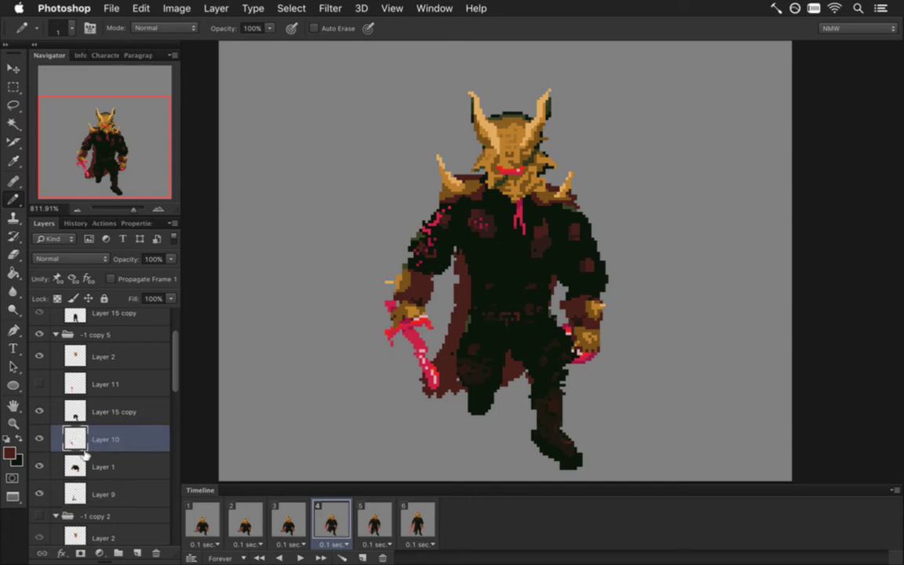
left_click_drag(83, 443, 87, 480)
left_click(133, 437, "shift")
right_click(133, 437)
left_click(188, 369)
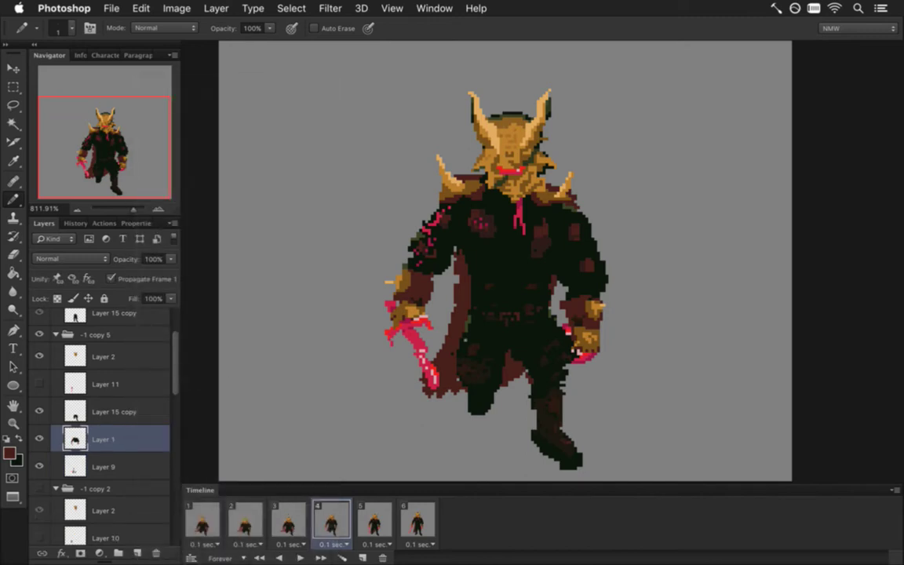
Step: Select the sword and the hand holding it on Layer 1 and nudge them slightly towards the body
key("v")
key("m")
mouse_move(368, 261)
left_mouse_down()
mouse_move(406, 279)
mouse_move(448, 351)
mouse_move(451, 408)
left_mouse_up()
key("v")
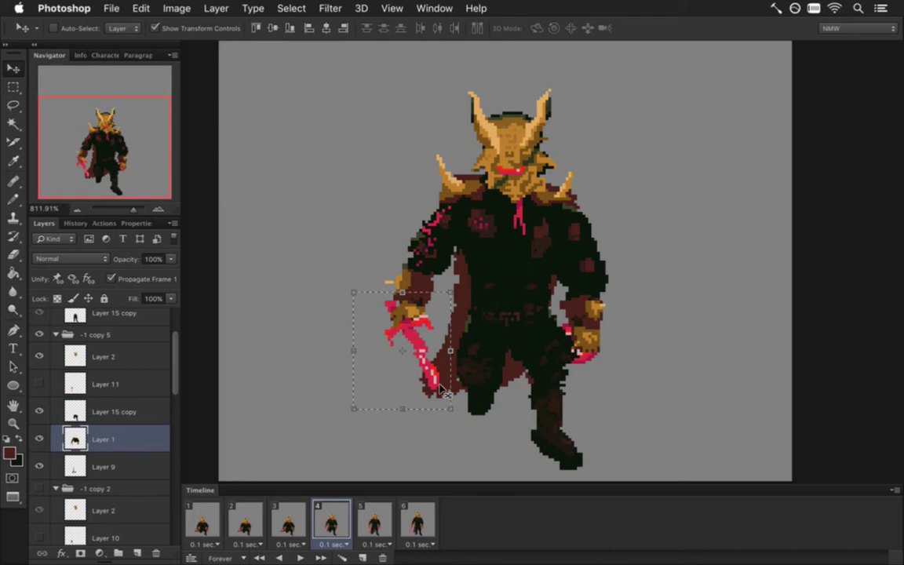
key("Right")
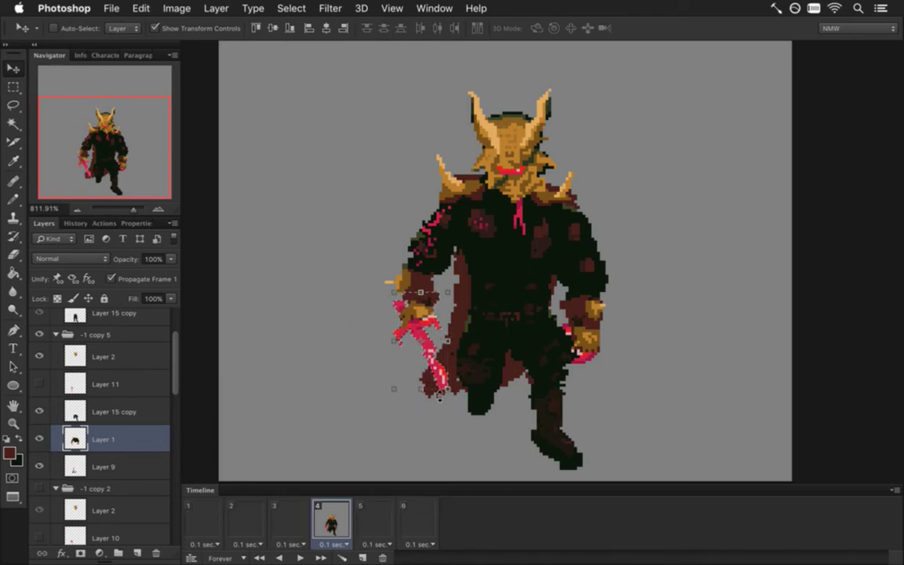
key("Left")
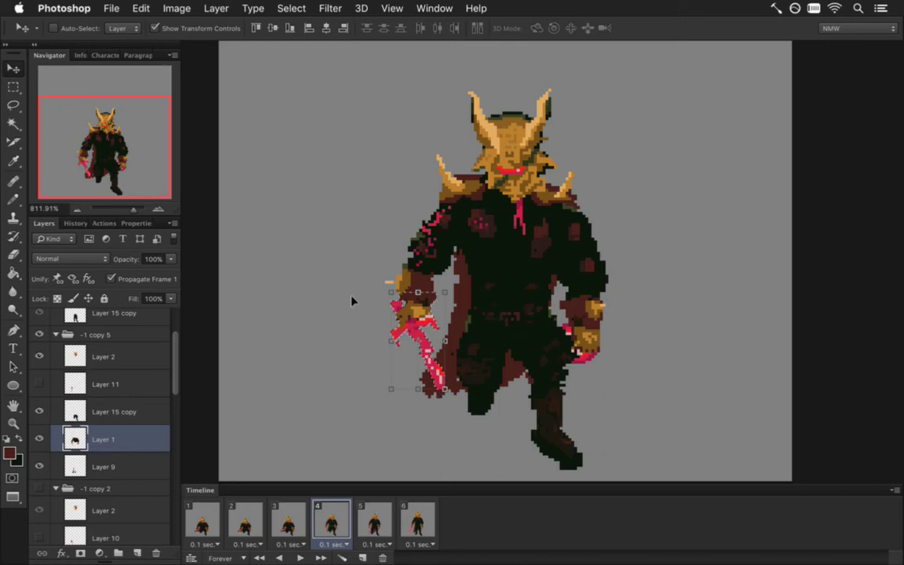
Step: Extend the selection up to the sword arm's elbow and nudge the forearm, hand and sword towards the body
key("m")
left_click_drag(366, 276, 424, 273)
key("v")
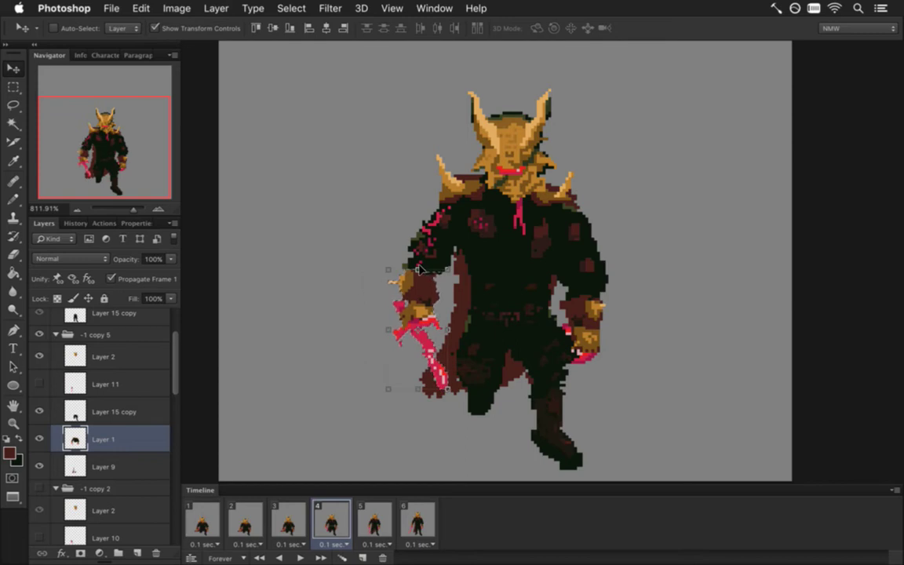
key("Right")
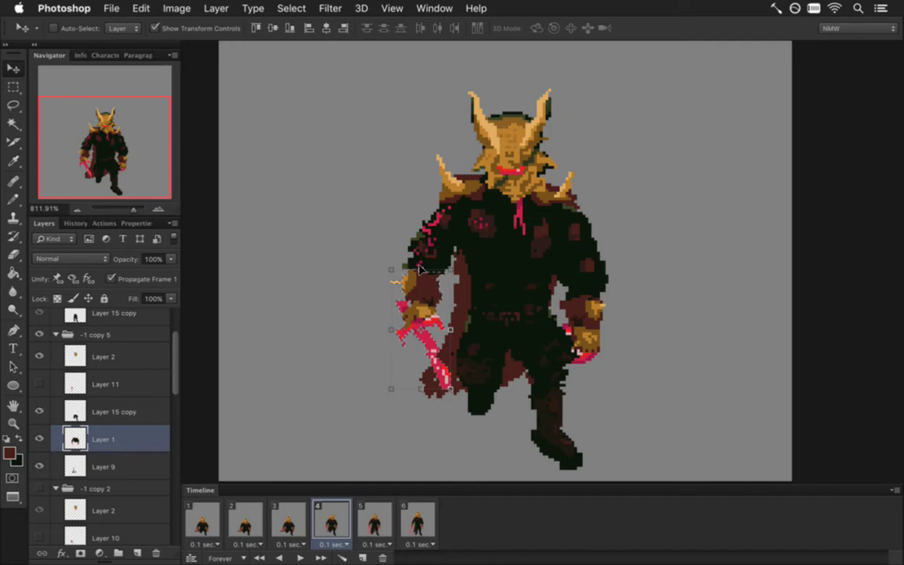
Step: Erase the lower part of the sword blade on Layer 1 with the 3-pixel eraser, using frame 3 as reference
key("e")
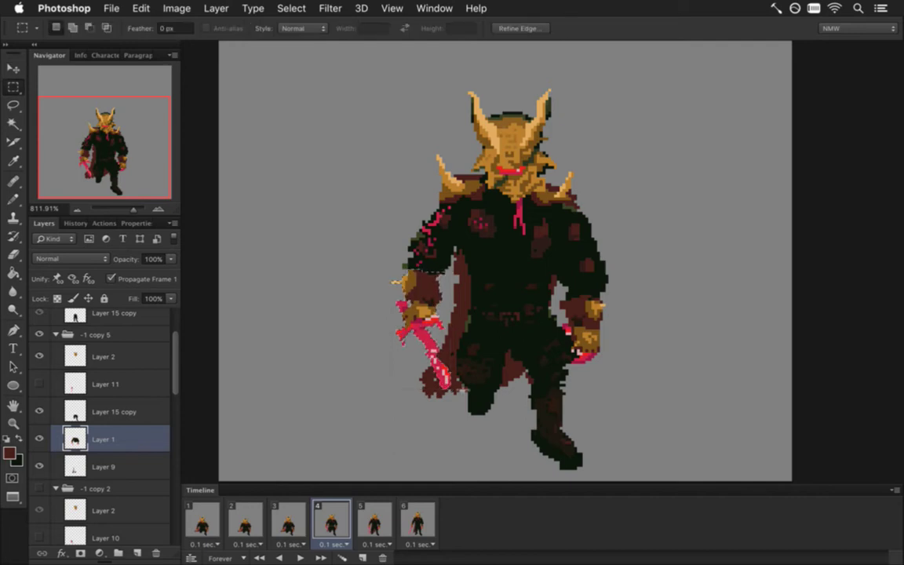
left_click_drag(433, 357, 445, 387)
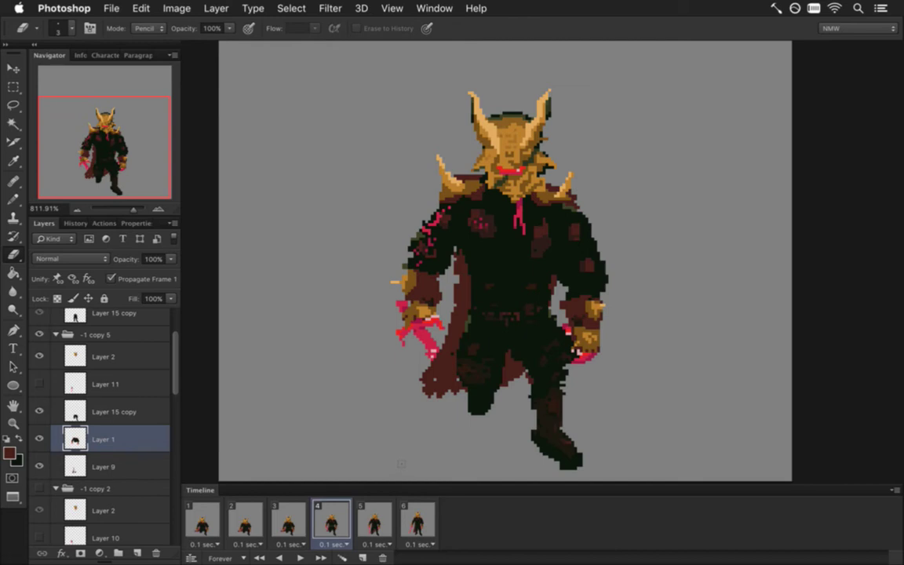
key("super+z")
left_click(287, 521)
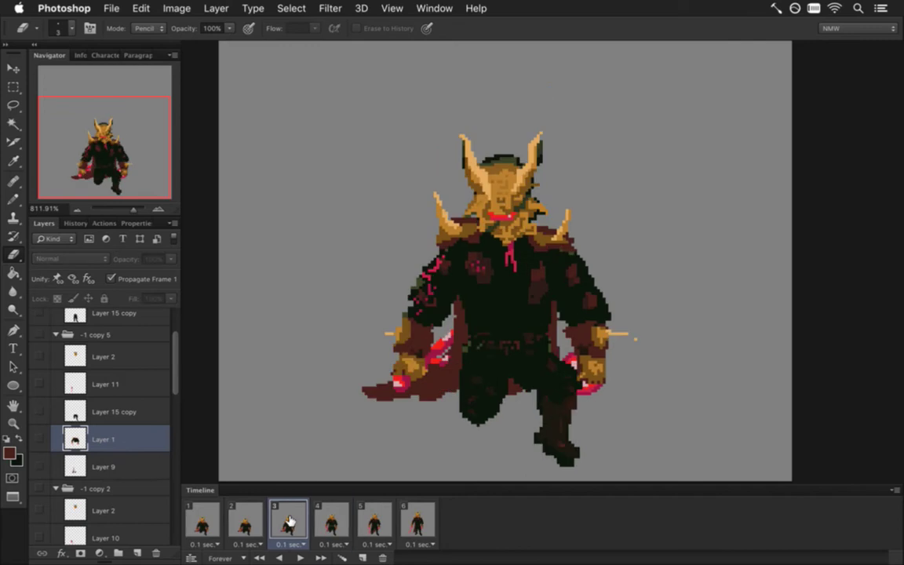
left_click(331, 522)
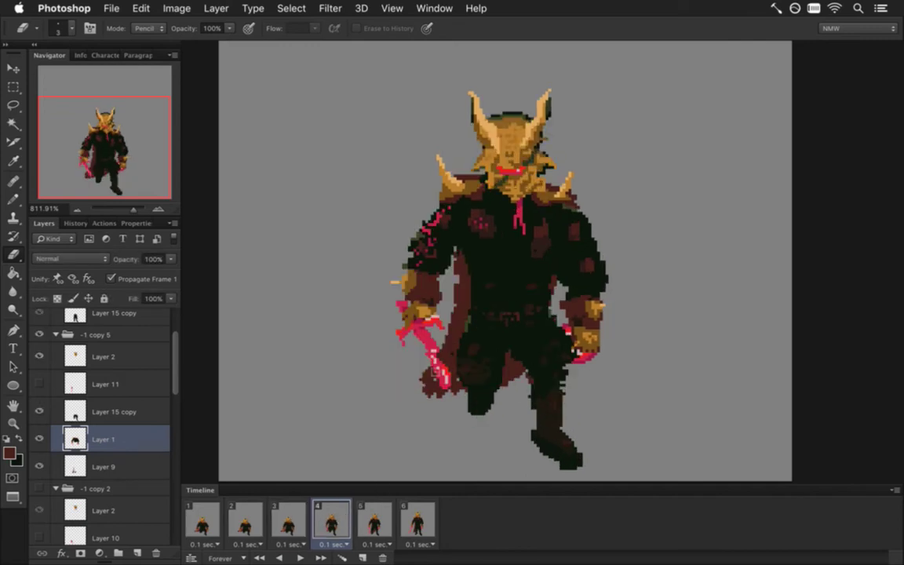
left_click_drag(428, 349, 451, 381)
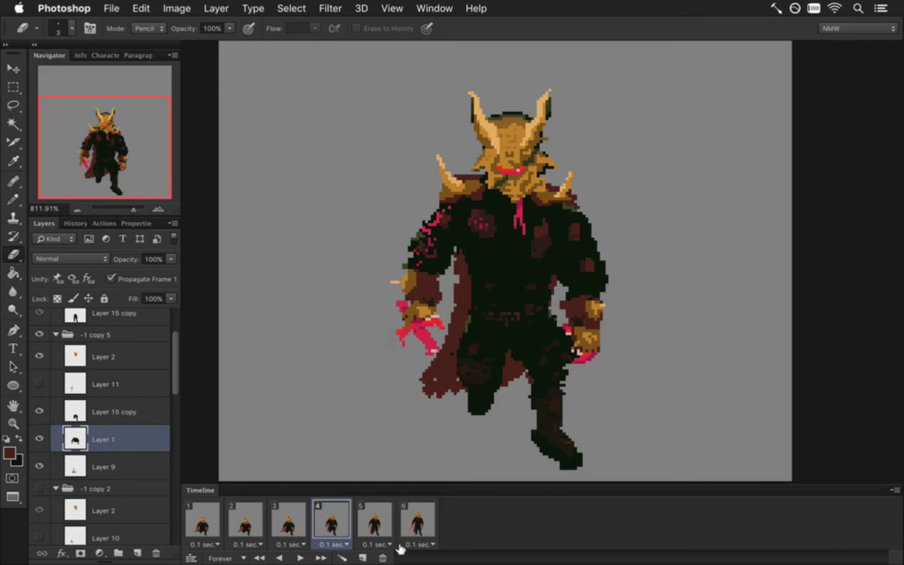
Step: Compare frame 4's shortened sword and shifted forearm with frames 3 and 5
left_click(370, 527)
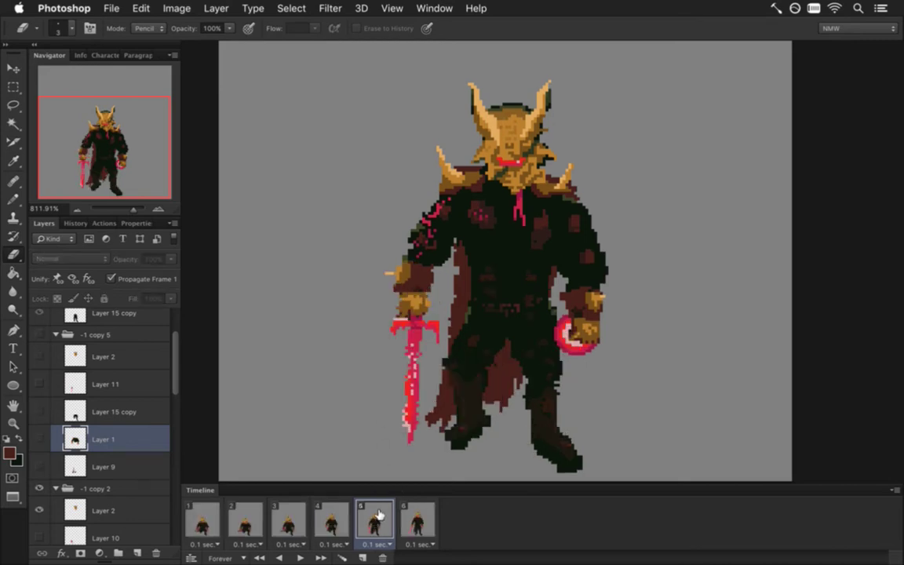
left_click(334, 522)
left_click(362, 517)
left_click(343, 519)
left_click(360, 518)
left_click(350, 518)
left_click(289, 521)
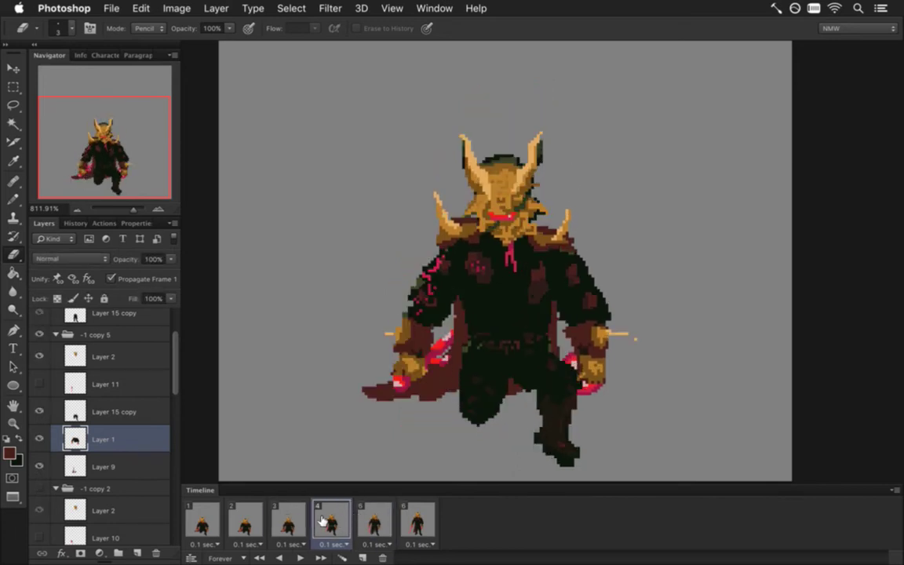
left_click(328, 520)
left_click(358, 515)
left_click(329, 520)
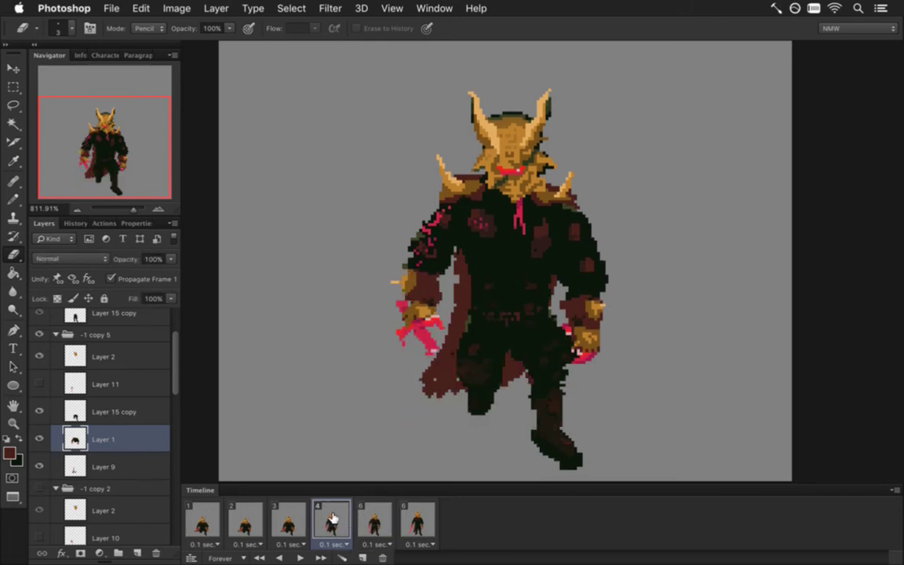
Step: Select the orb-side forearm and hand on Layer 1 and move them clear of the body
key("m")
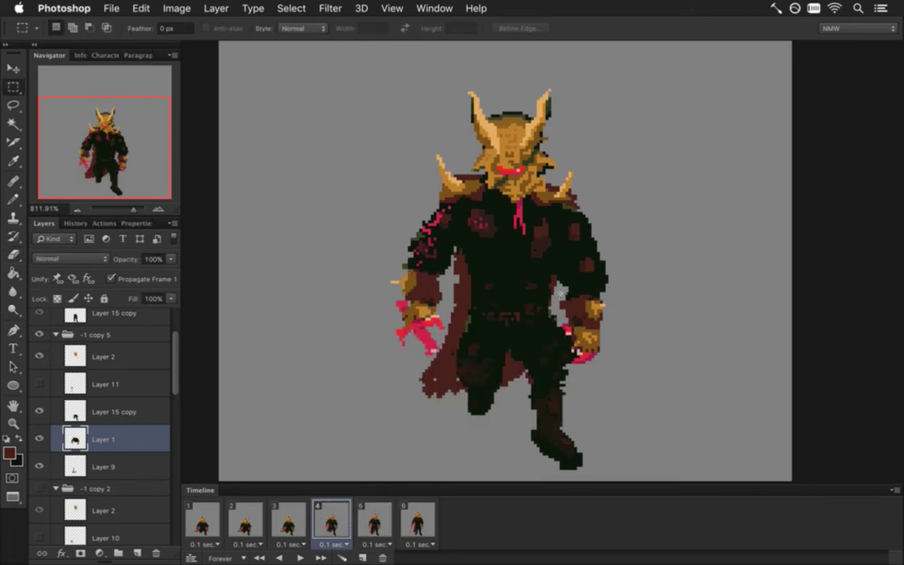
left_click_drag(552, 288, 633, 385)
key("v")
left_click_drag(582, 295, 676, 306)
Step: Select the orb-side upper arm and narrow and rotate it slightly
key("m")
left_click_drag(672, 384, 559, 213)
key("v")
left_click_drag(620, 262, 615, 263)
left_click_drag(554, 210, 528, 196)
key("Return")
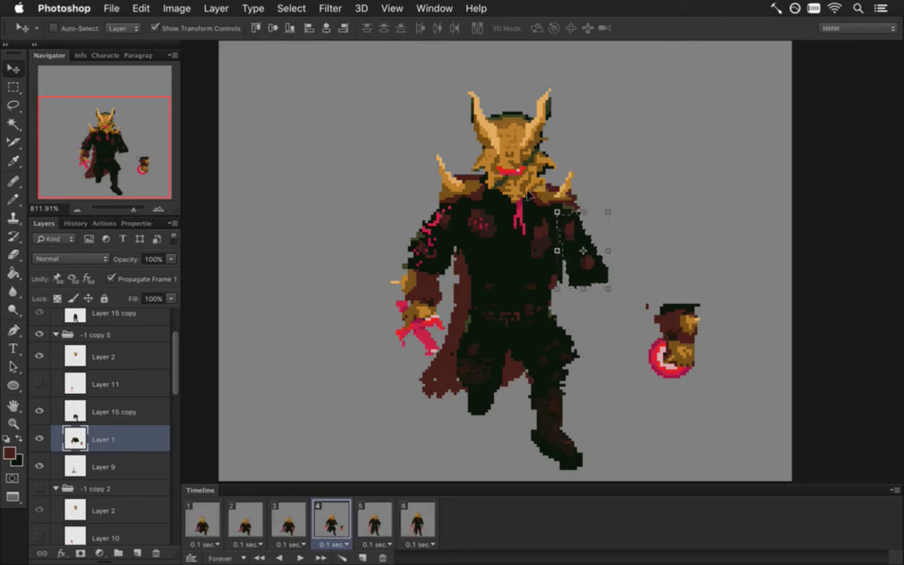
Step: Rotate the detached forearm and orb hand 13.40°, narrow them to 94.33% width and reattach them below the upper arm
key("m")
left_click_drag(633, 287, 708, 382)
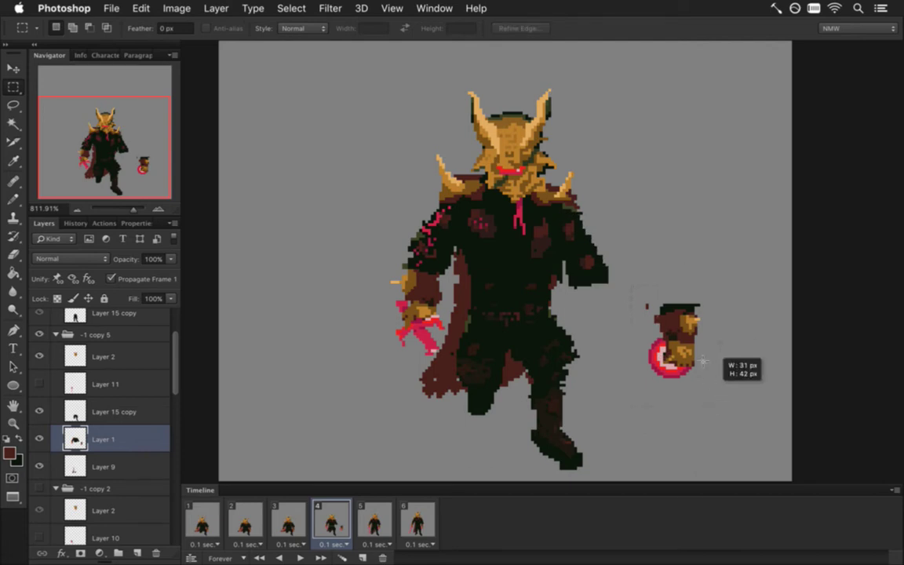
key("v")
left_click_drag(604, 251, 662, 252)
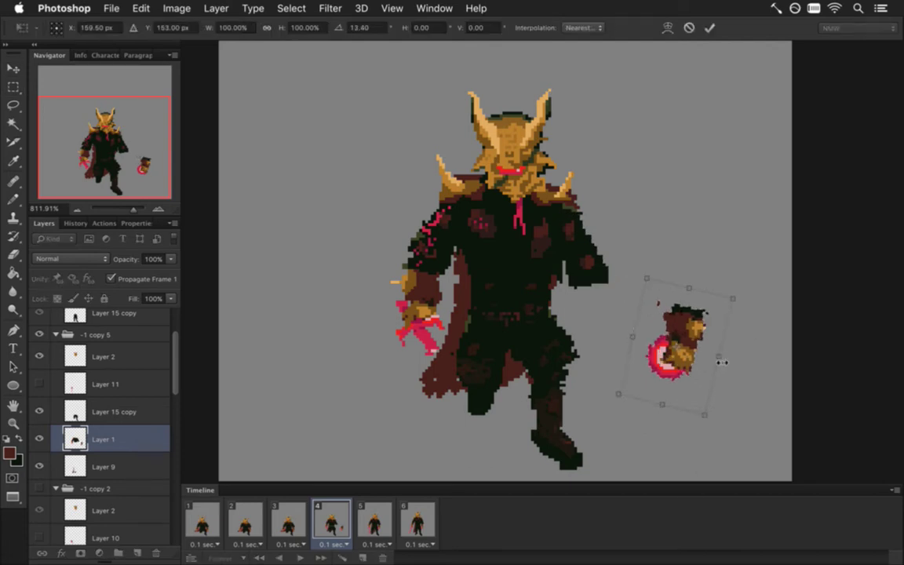
left_click_drag(718, 358, 693, 359)
left_click_drag(699, 308, 596, 291)
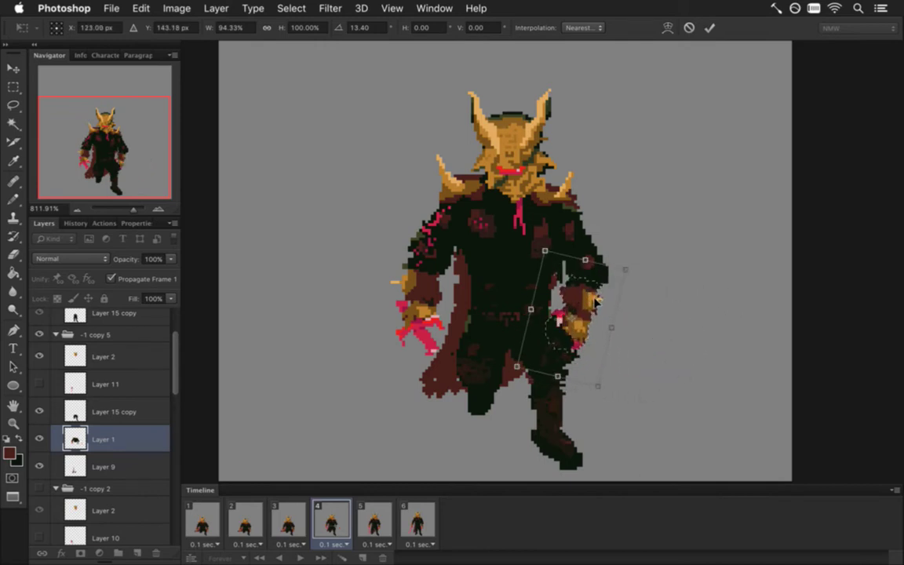
key("Right")
key("Up")
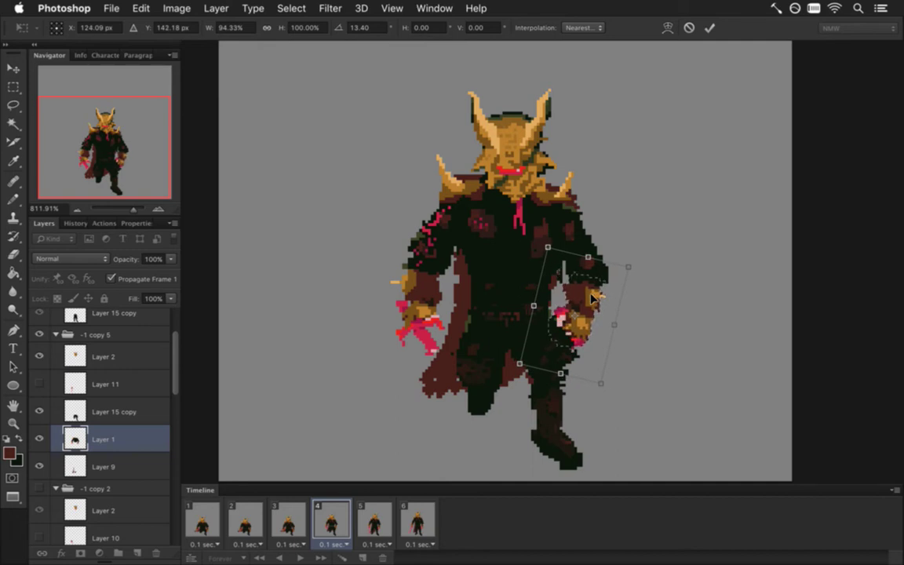
key("Return")
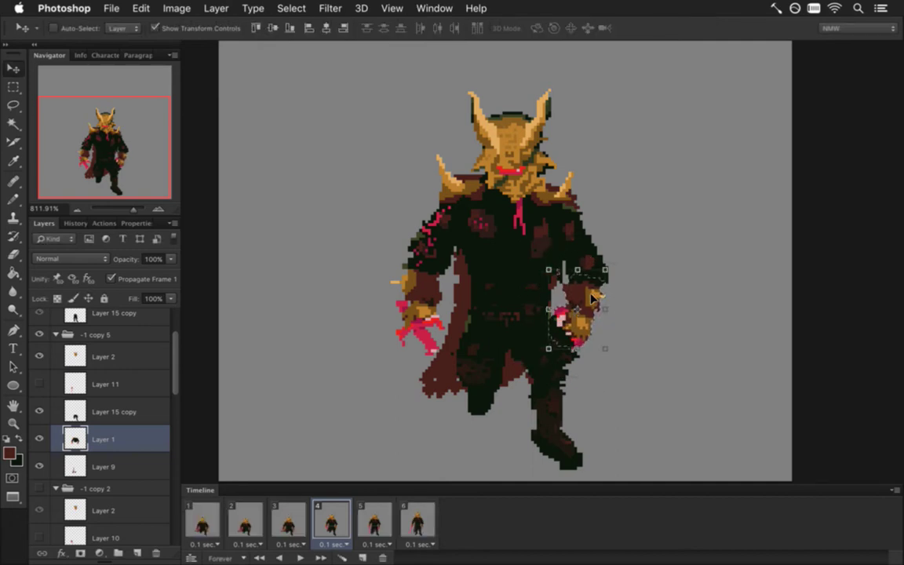
Step: Deselect the orb-side forearm and clean up the pixels where it joins the upper arm on frame 4's Layer 1
key("m")
key("ctrl+d")
key("i")
key("b")
key("e")
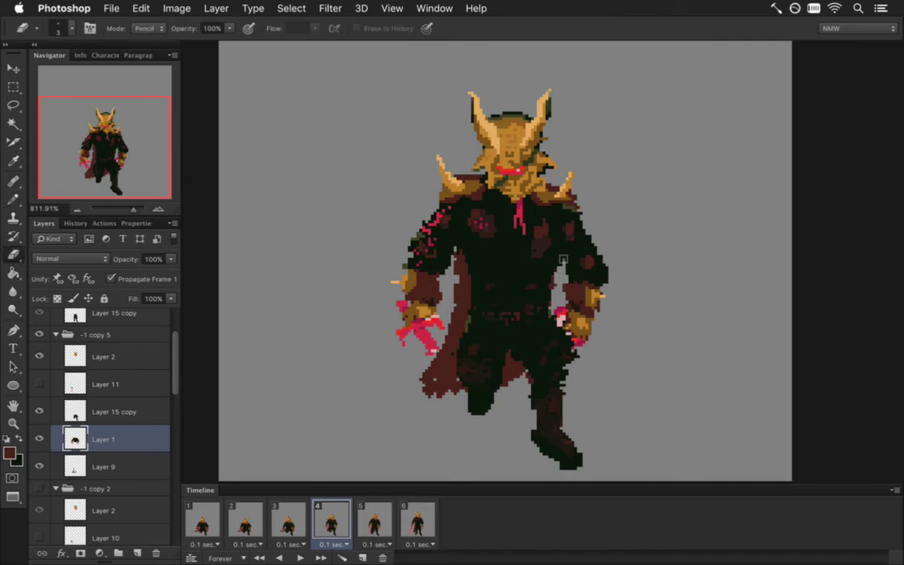
key("i")
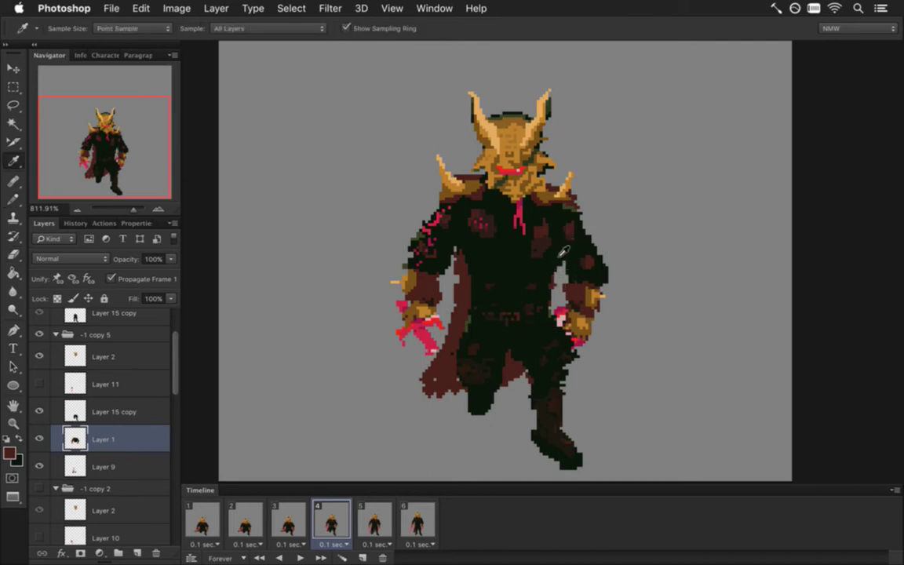
Step: In frame 5, paint a dark red cape sliver on Layer 9 in the gap between the torso and the orb-side arm
left_click(289, 520)
left_click(333, 520)
left_click(374, 520)
left_click(375, 520)
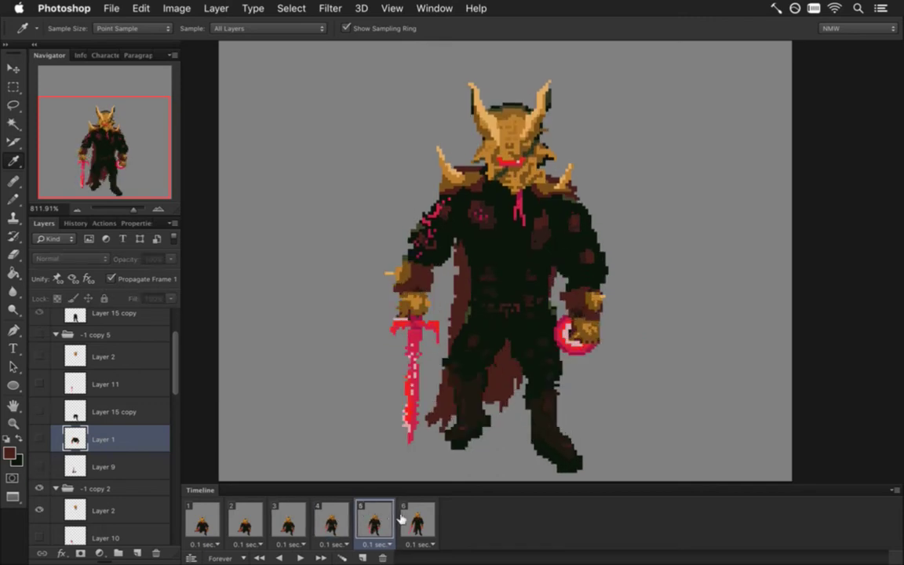
left_click(417, 520)
left_click(373, 522)
left_click_drag(176, 369, 177, 421)
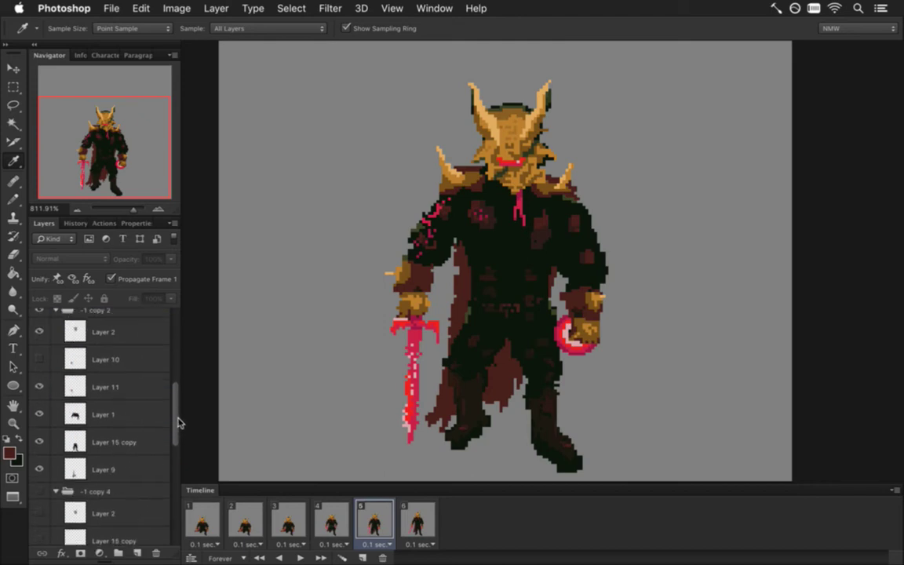
left_click(97, 414)
key("e")
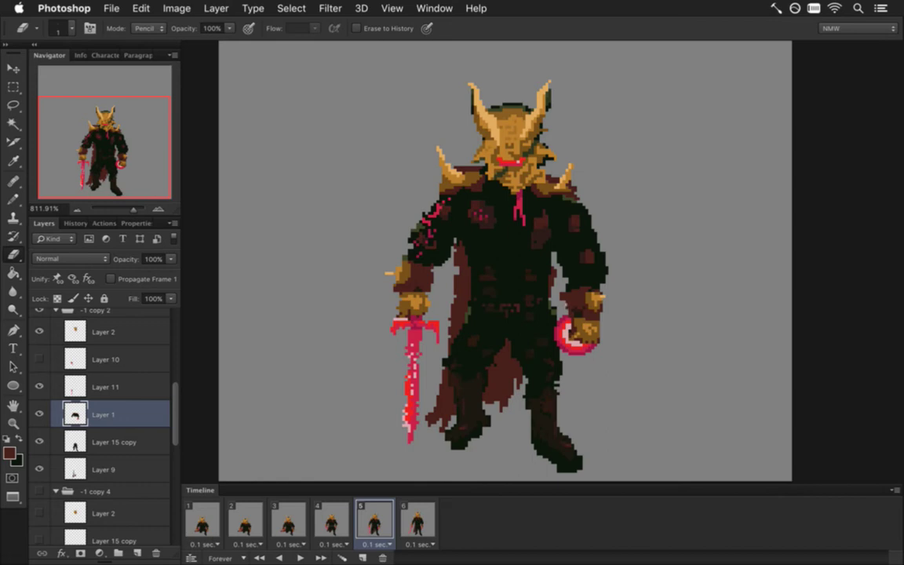
left_click(78, 469)
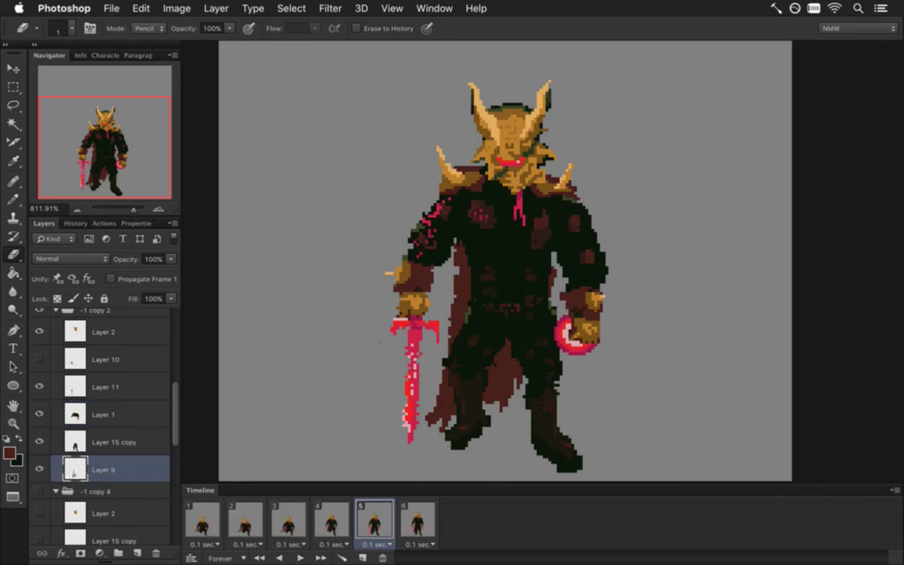
key("b")
left_click(418, 258, "alt")
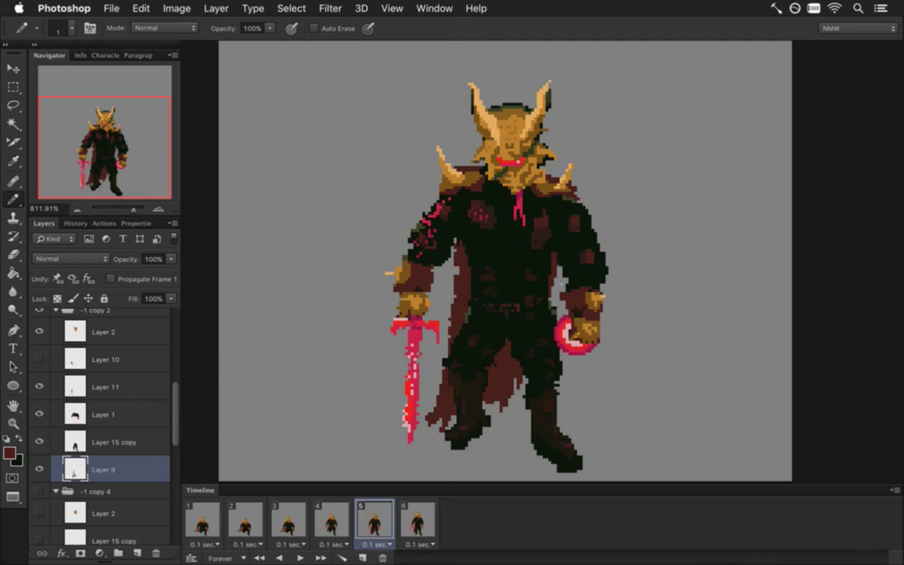
Step: In frame 4, paint a matching dark red cape sliver on Layer 9 between the torso and the orb-side arm
left_click(339, 519)
left_click(375, 519)
left_click(432, 516)
left_click(375, 517)
left_click(335, 518)
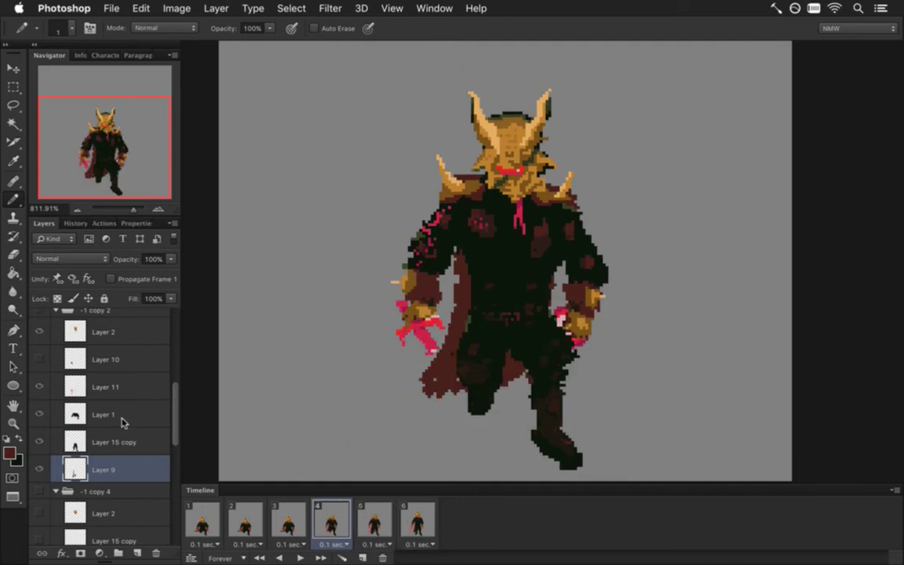
scroll(173, 363, "up", 5)
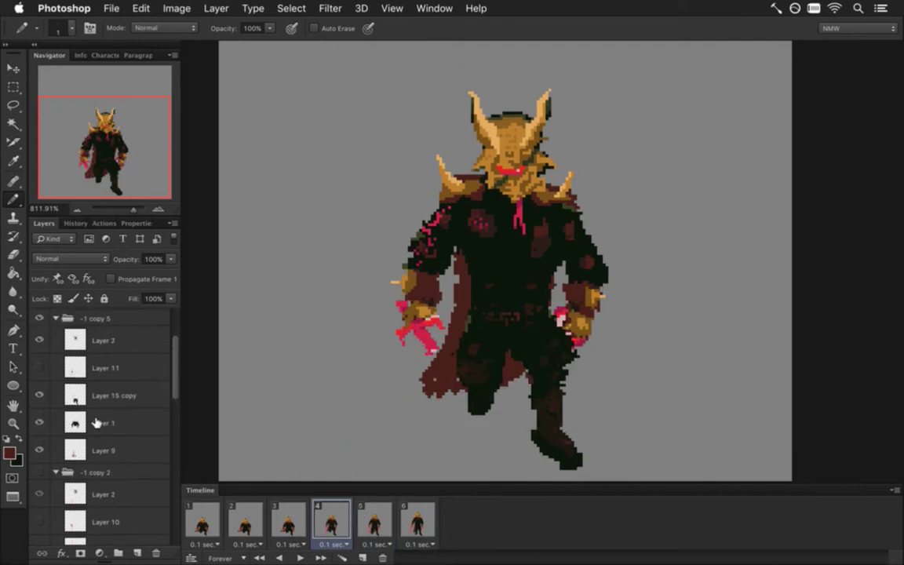
left_click(98, 450)
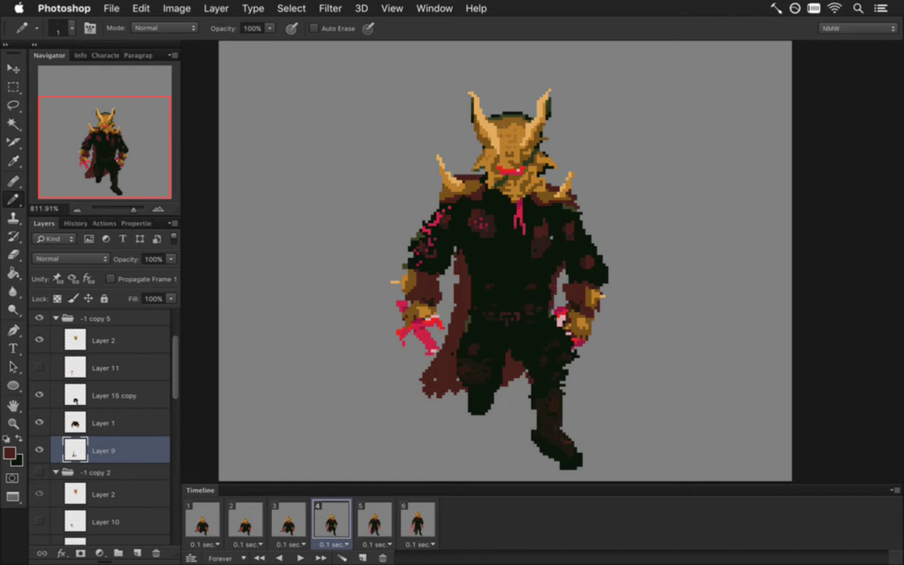
Step: Compare the cape beside the orb-side arm across frames 3 to 6
left_click(293, 518)
left_click(348, 524)
left_click(375, 519)
left_click(413, 517)
left_click(374, 520)
left_click(334, 520)
left_click(288, 522)
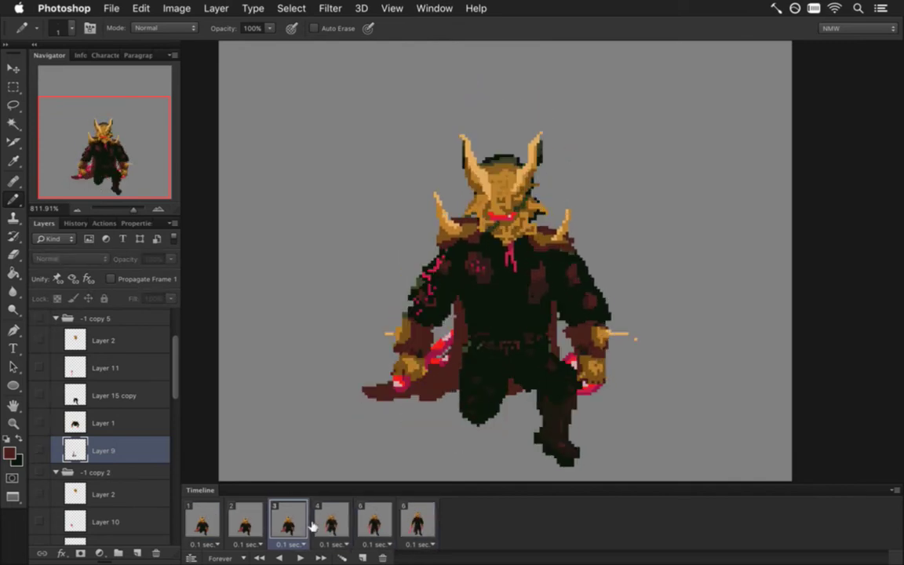
left_click(331, 522)
left_click(367, 519)
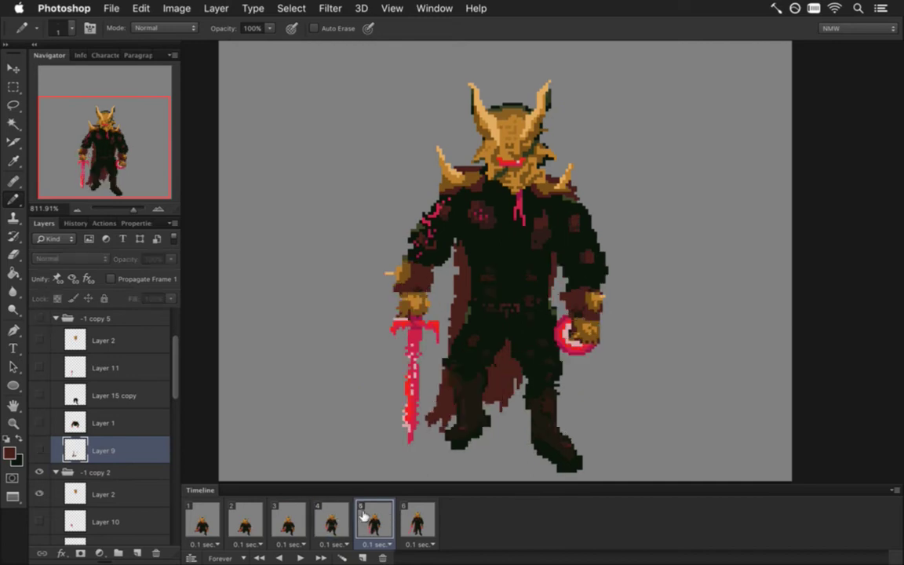
left_click(414, 516)
Step: Step back to frame 1 and forward to frame 5 to examine the full rising motion
left_click(376, 517)
left_click(329, 518)
left_click(289, 519)
left_click(245, 521)
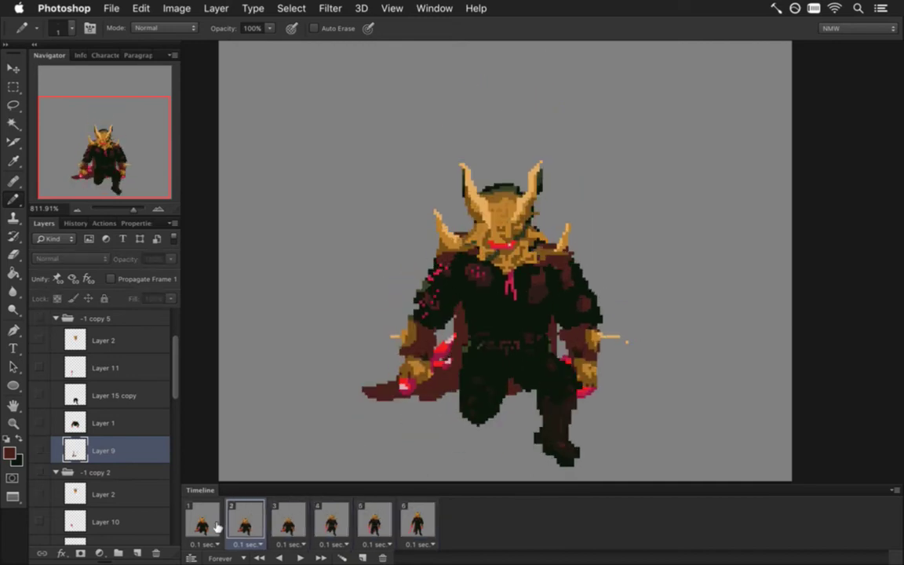
left_click(202, 524)
left_click(255, 530)
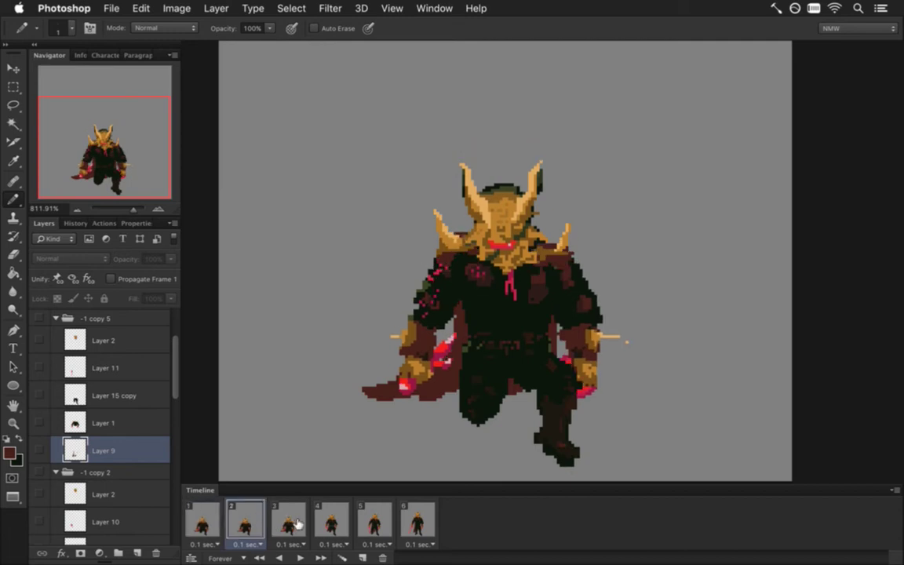
left_click(206, 524)
left_click(245, 524)
left_click(288, 520)
left_click(331, 520)
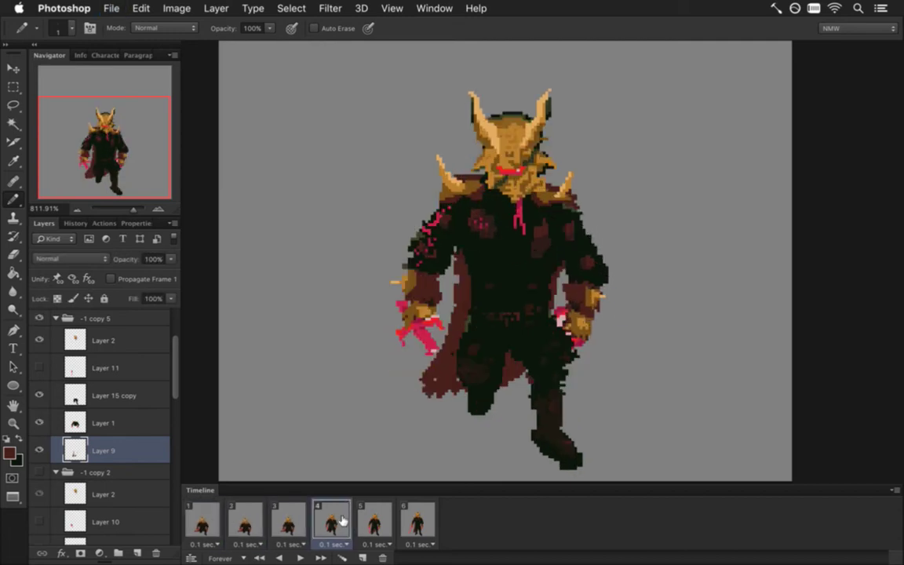
left_click(375, 519)
Step: Fill the small hole near the cape hem in frame 4 with the cape's dark red
left_click(332, 520)
left_click(440, 377, "alt")
scroll(408, 355, "up", 2)
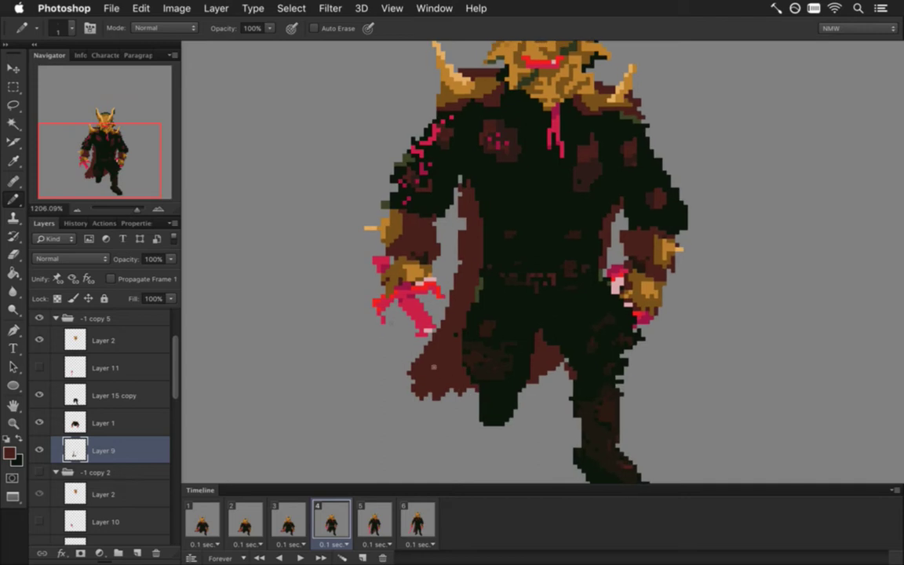
Step: Extend the tip of frame 4's sword on Layer 1 with the blade's crimson and tidy its edge
left_click(421, 333)
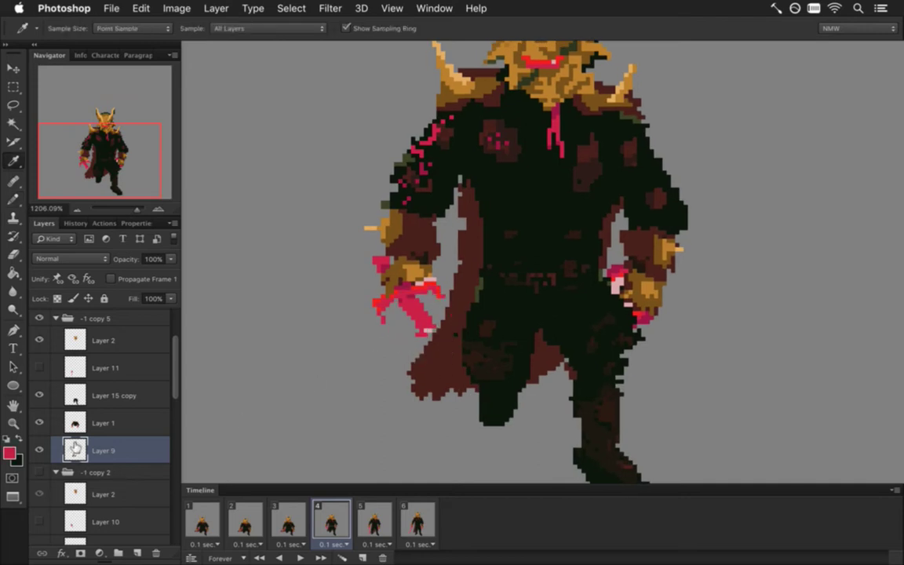
left_click(81, 392)
left_click(79, 422)
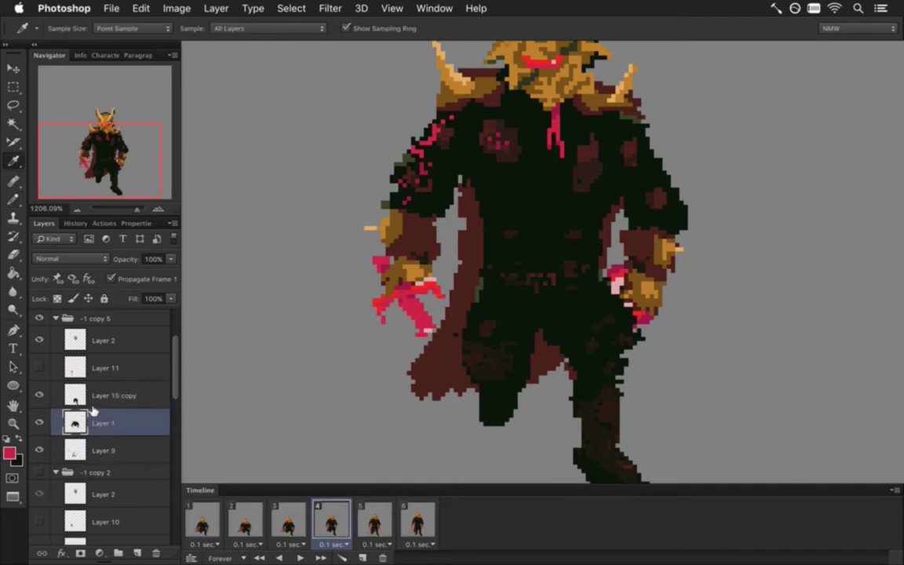
key("b")
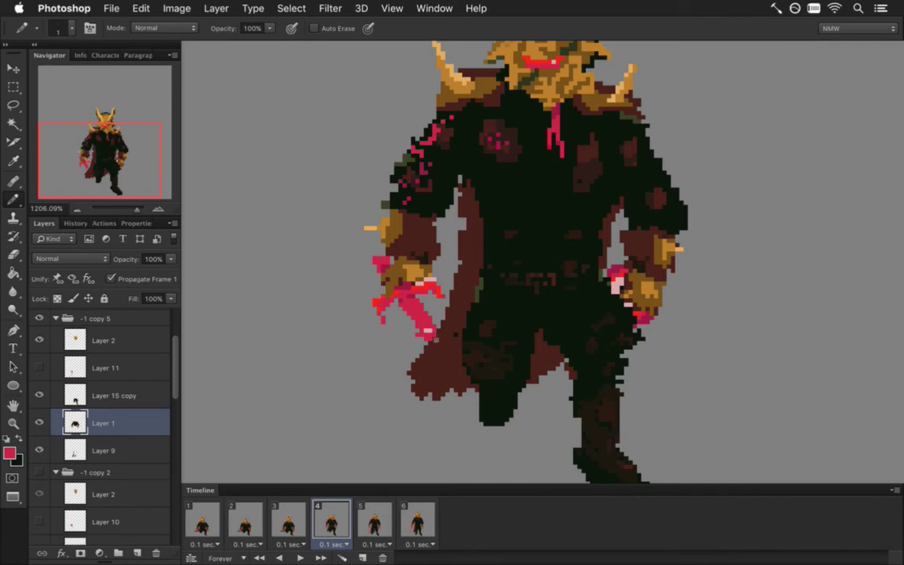
key("e")
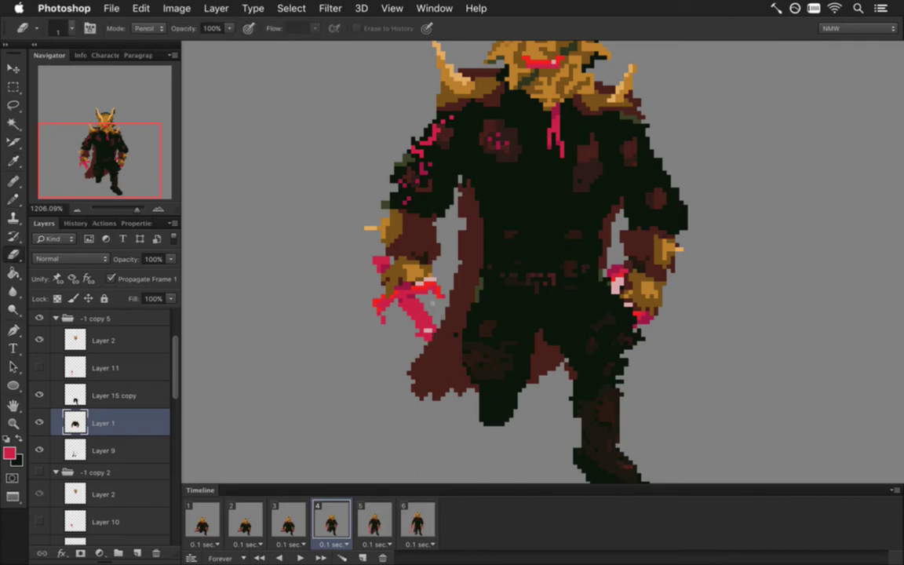
Step: Add bright red shading along the blade of frame 4's sword and extend the crossguard's end in crimson
key("i")
left_click(391, 264)
key("b")
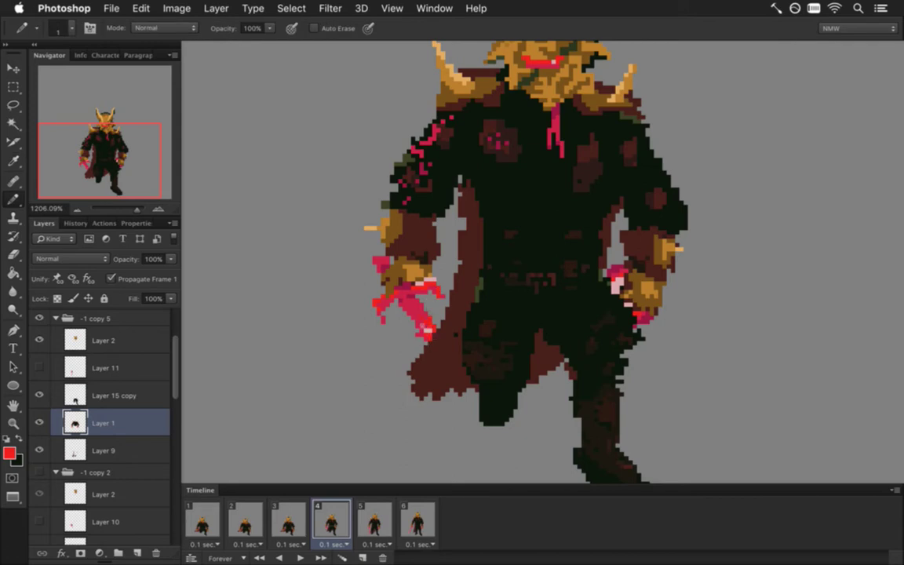
key("e")
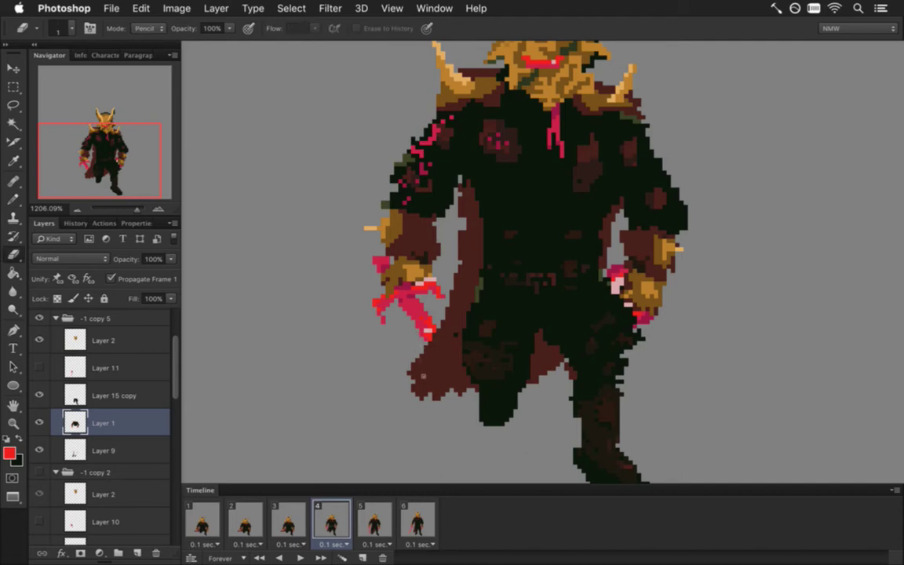
key("b")
left_click(349, 295)
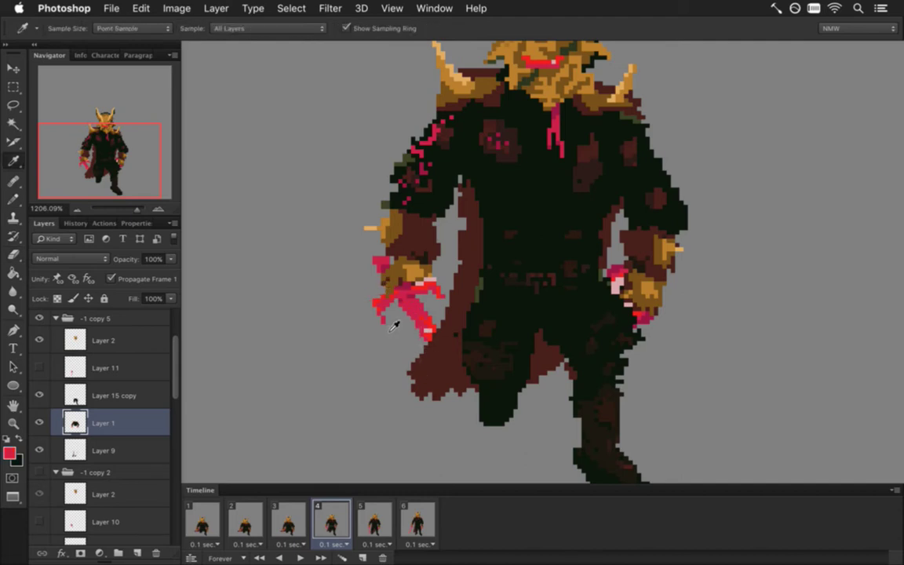
Step: Compare the reworked sword and guard in frame 4 with frames 3, 5 and 6
left_click(289, 521)
left_click(334, 522)
left_click(370, 521)
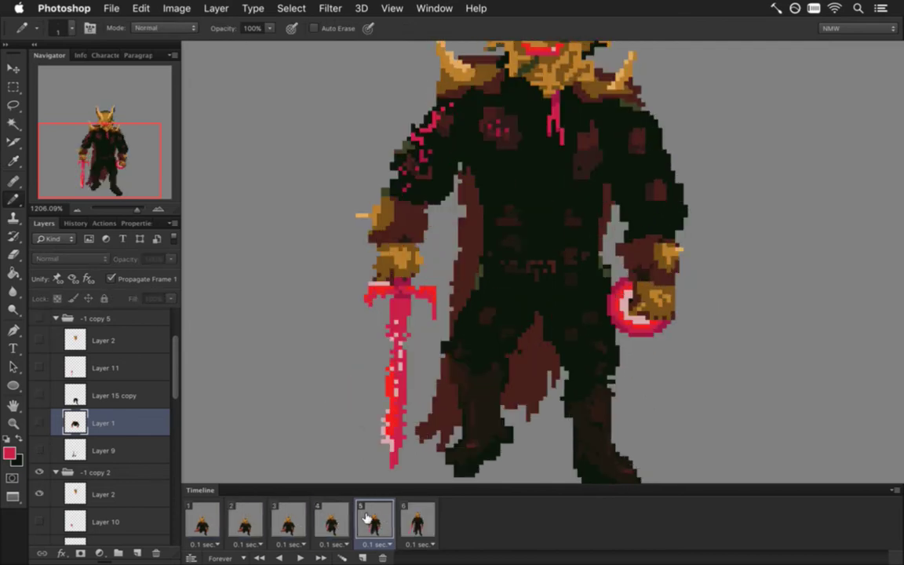
left_click(343, 520)
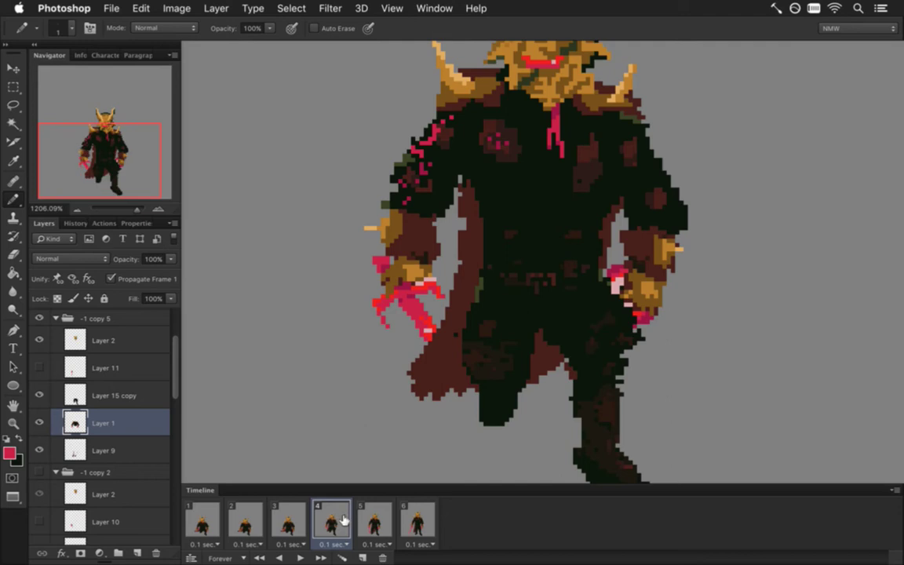
left_click(360, 524)
left_click(330, 521)
left_click(373, 521)
left_click(413, 524)
left_click(373, 525)
left_click(343, 524)
left_click(376, 524)
left_click(415, 523)
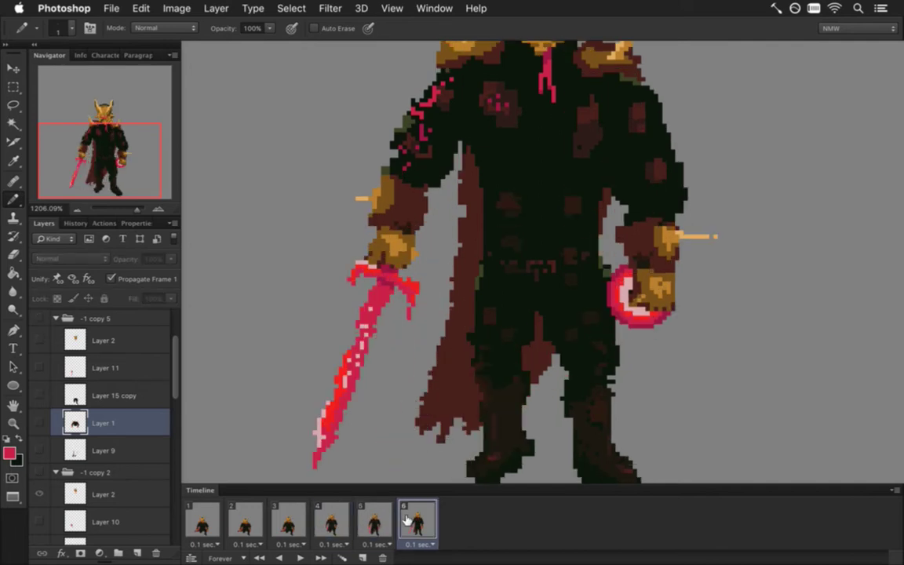
Step: Examine the whole figure's movement between frames 3 and 6 at a smaller view size
scroll(439, 345, "down", 3)
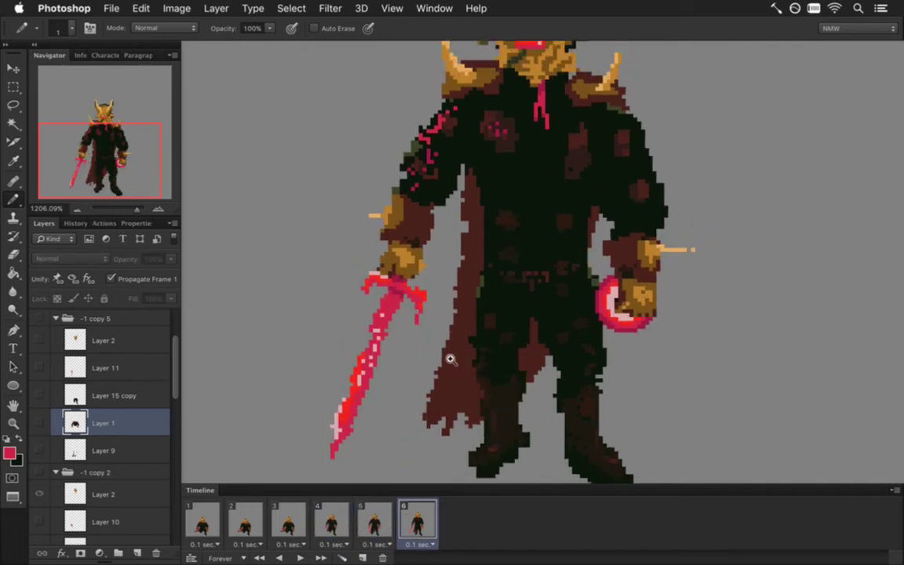
left_click(373, 524)
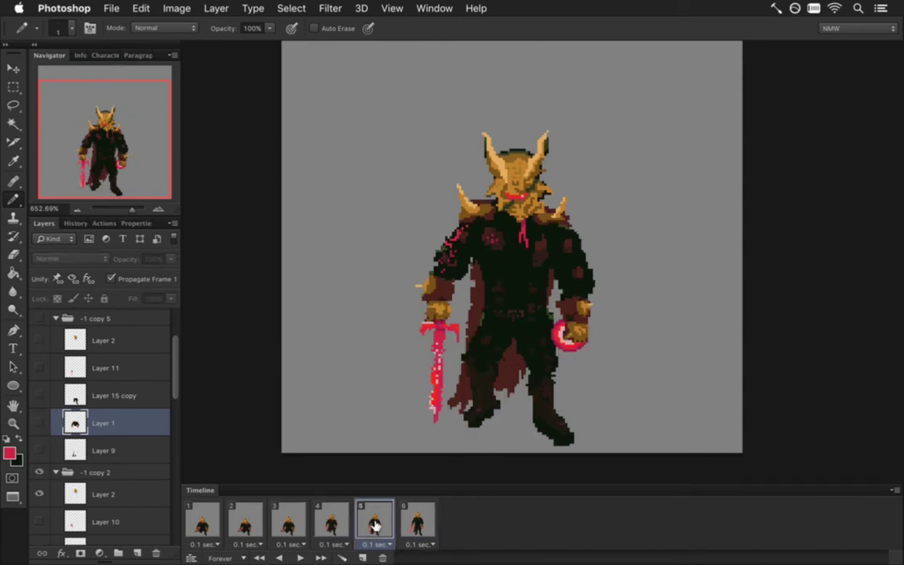
left_click(329, 524)
left_click(290, 519)
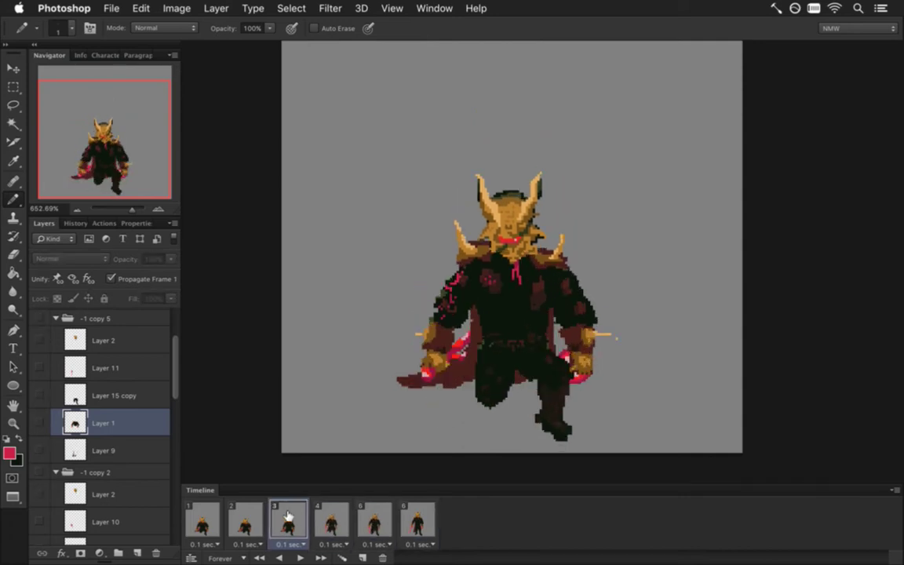
left_click(331, 520)
left_click(365, 514)
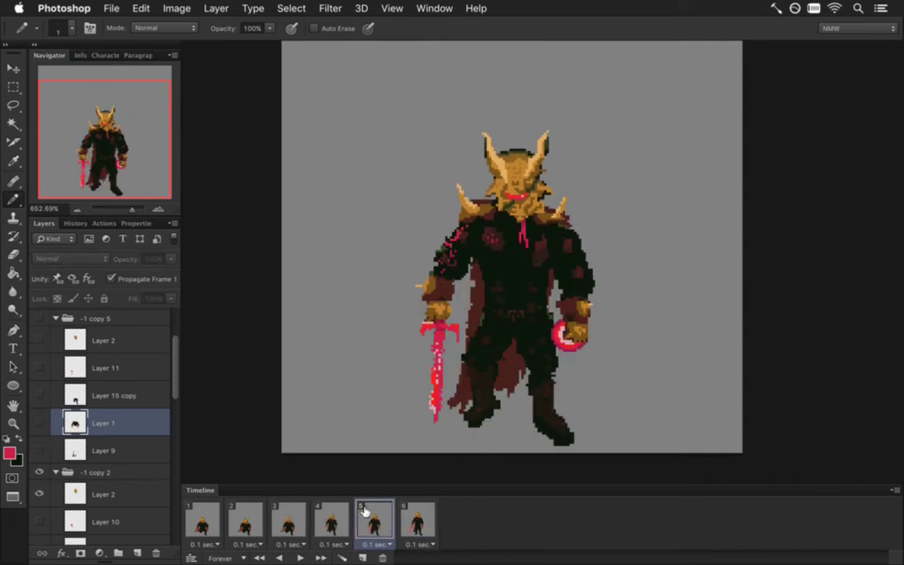
left_click(334, 520)
left_click(289, 522)
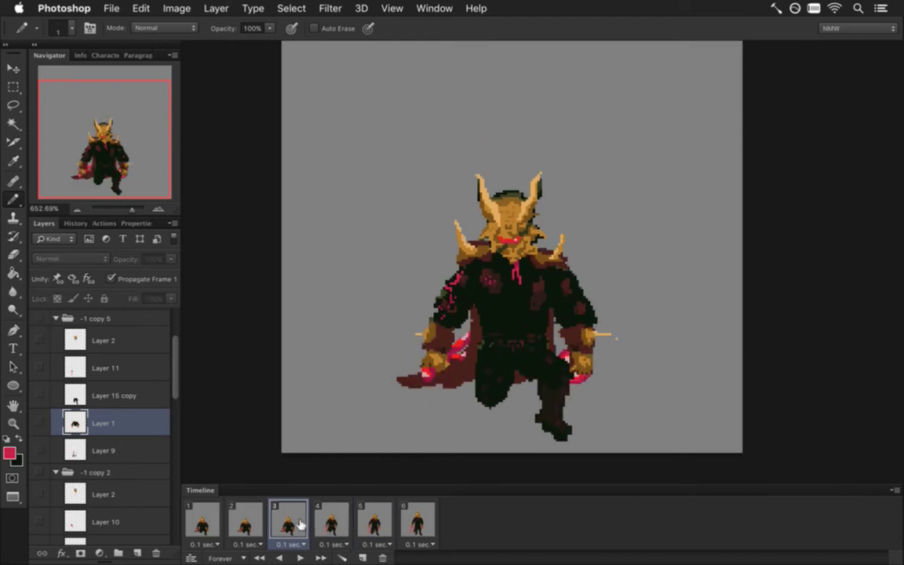
left_click(345, 521)
left_click(373, 522)
left_click(403, 521)
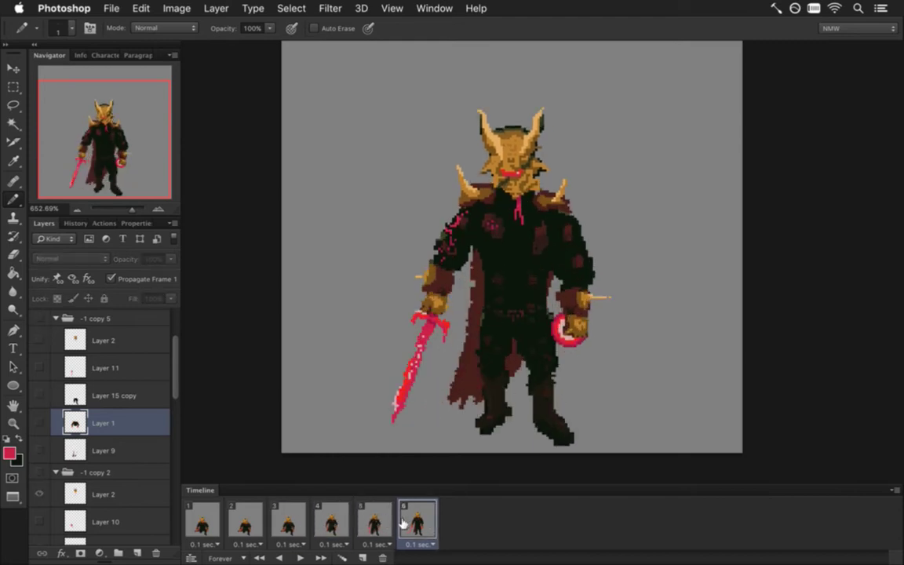
Step: Recolour the upper part of the red strand beneath frame 1's mask in darker crimson, on Layer 2 of group -1 copy 4
left_click(203, 520)
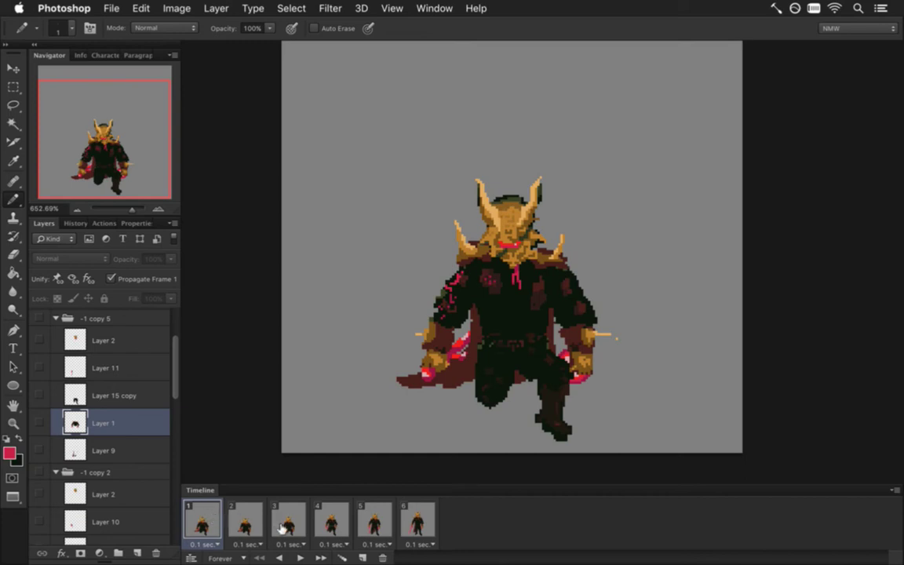
left_click(244, 522)
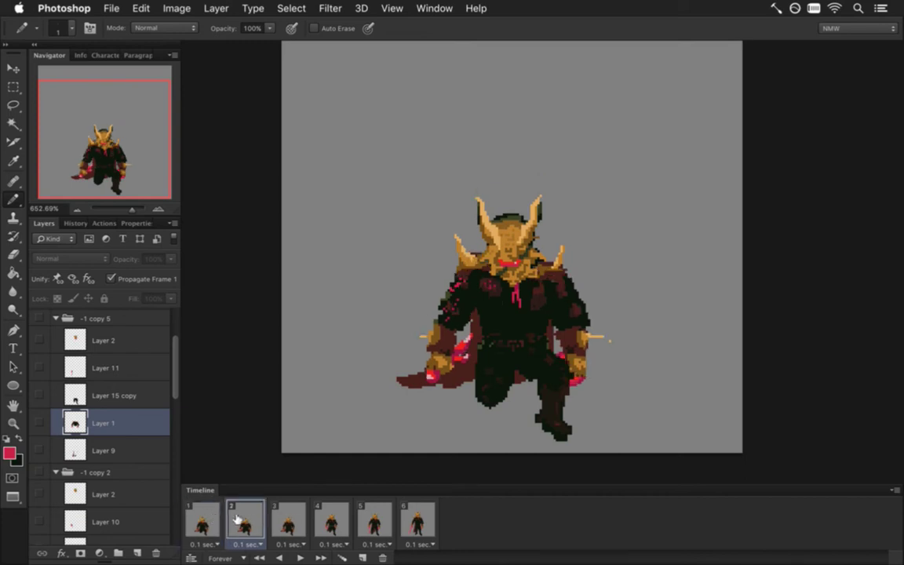
left_click(202, 522)
left_click_drag(173, 369, 167, 439)
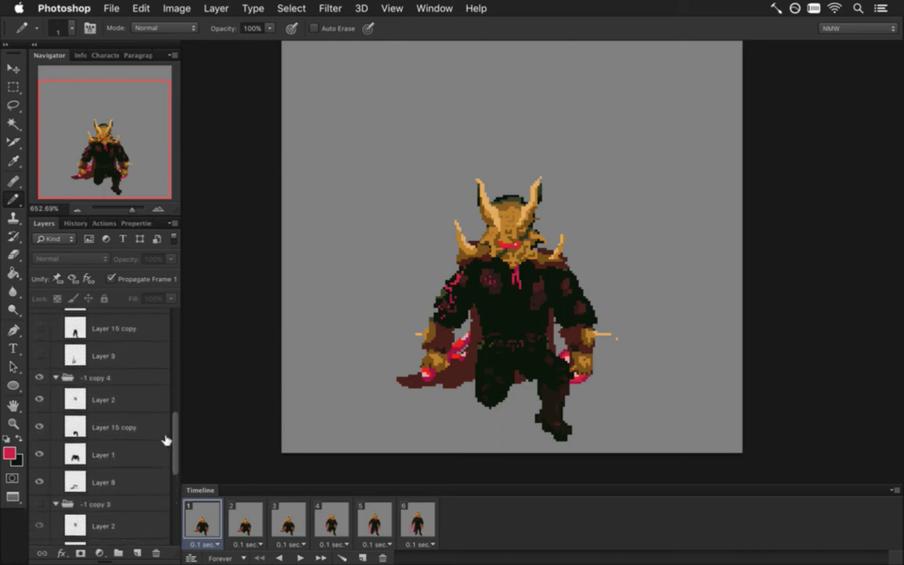
left_click(107, 400)
scroll(507, 293, "up", 3)
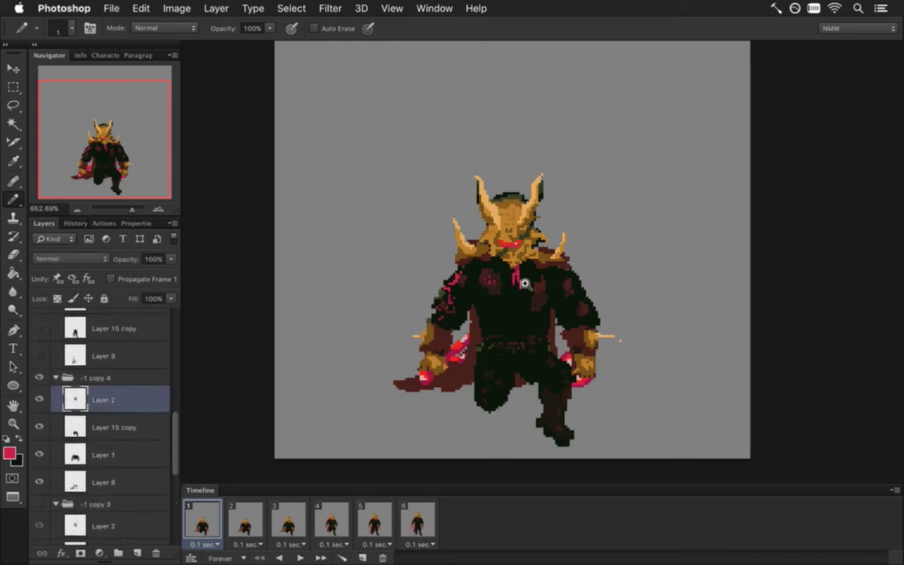
key("m")
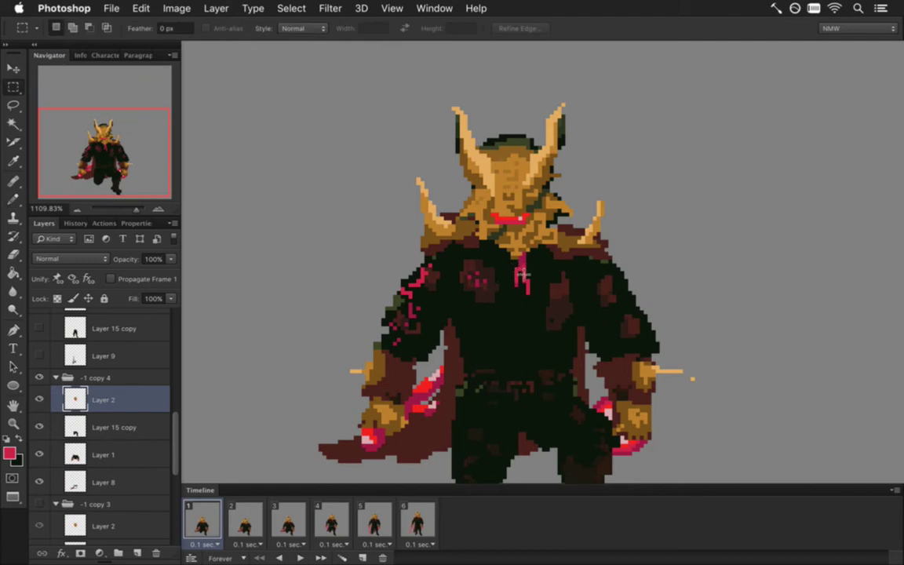
key("i")
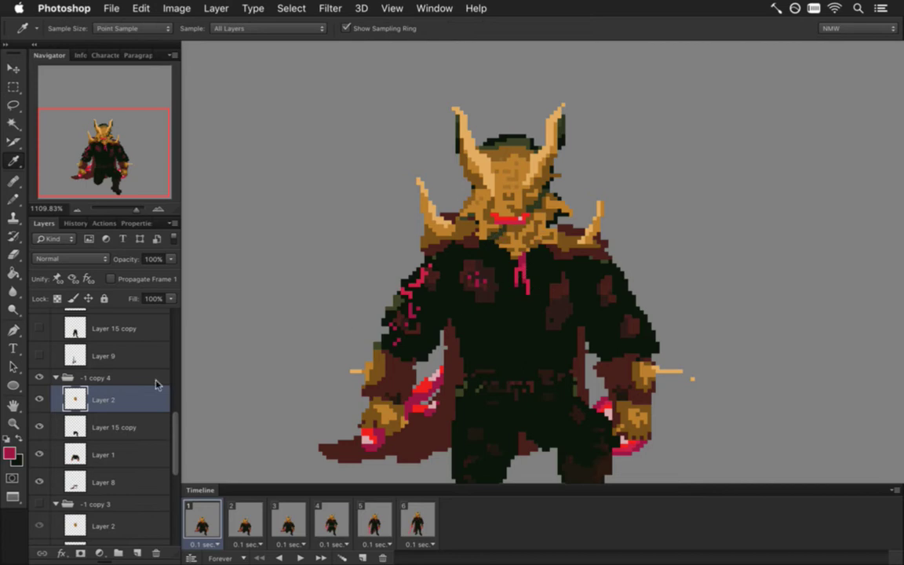
key("b")
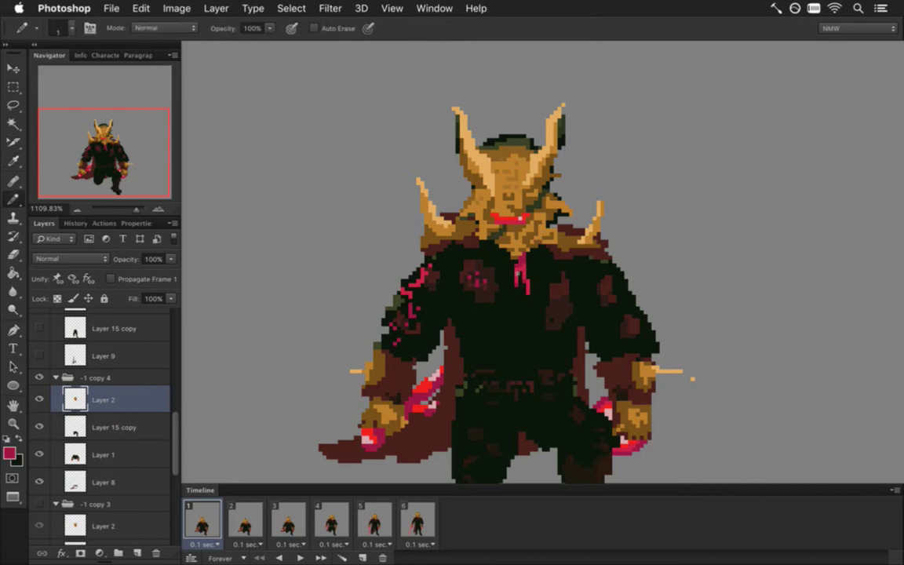
Step: Shorten frame 1's chest strand into a small two-pronged fork and pick up the brighter crimson from the shoulder markings
key("e")
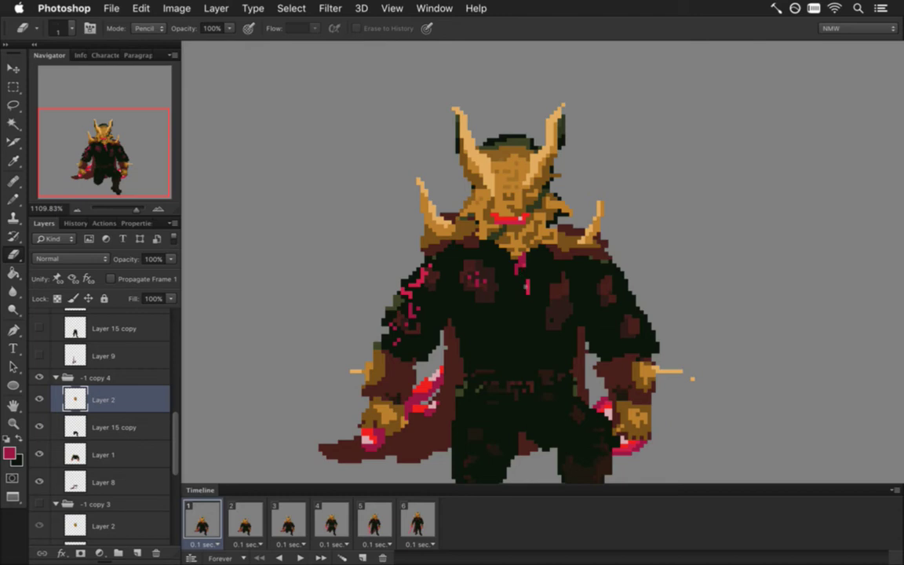
key("b")
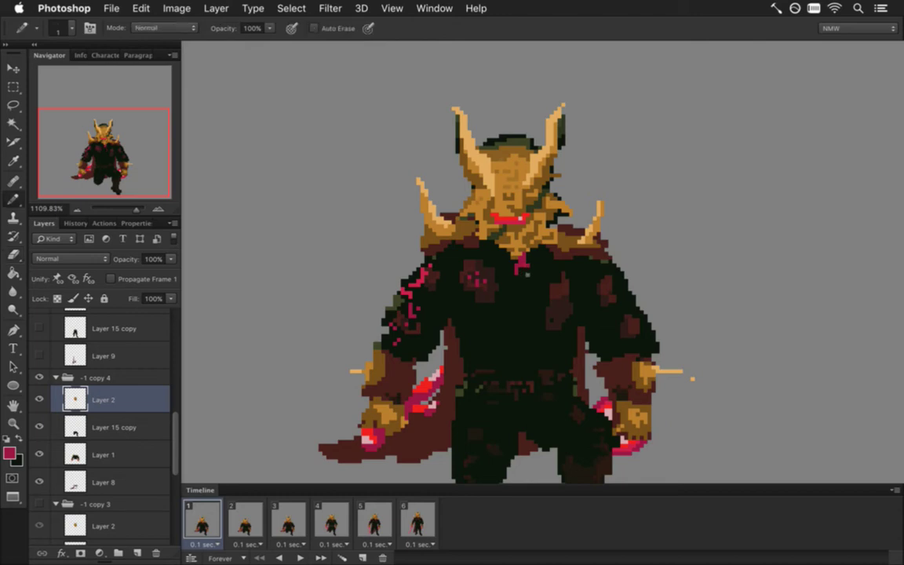
key("i")
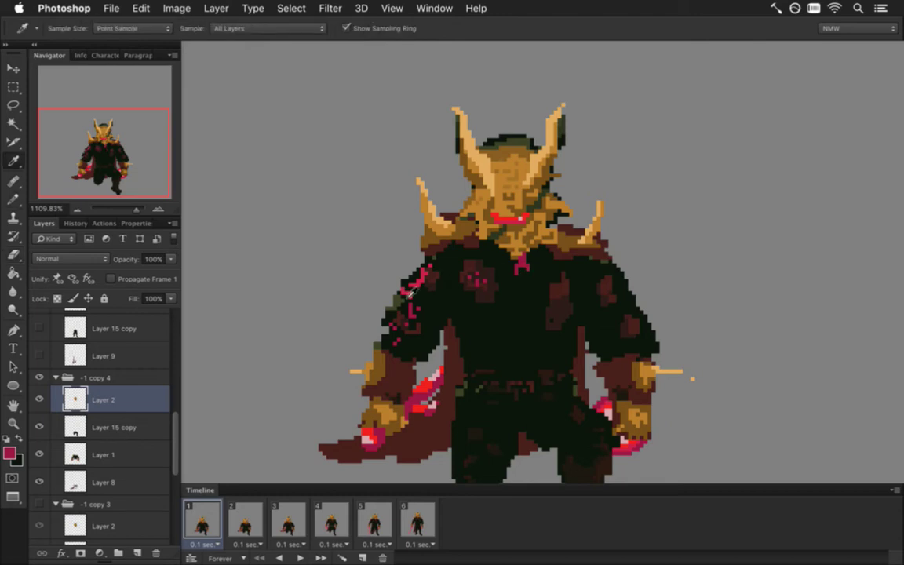
left_click(406, 292)
left_click(407, 292)
key("b")
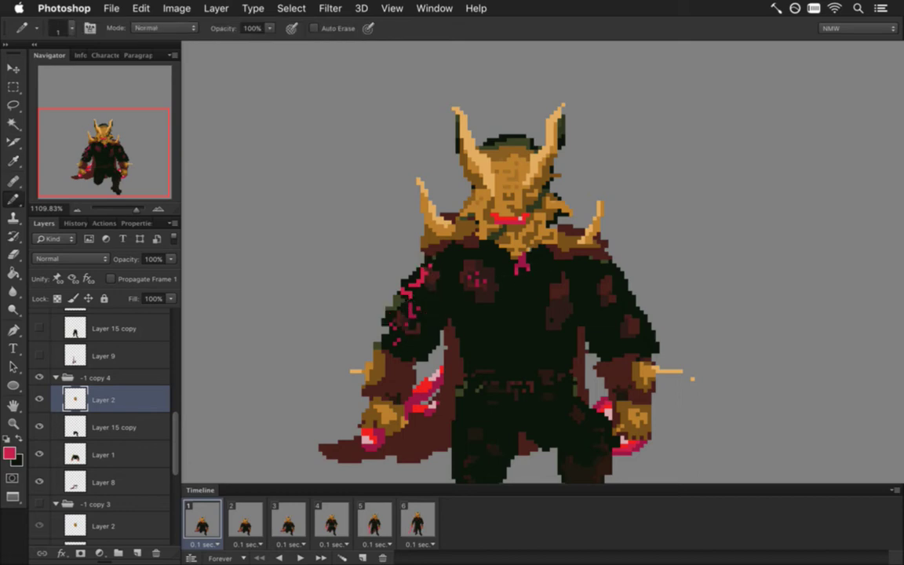
Step: Compare the shortened chest strand in frame 1 with the strands in frames 2, 3 and 4
left_click(262, 516)
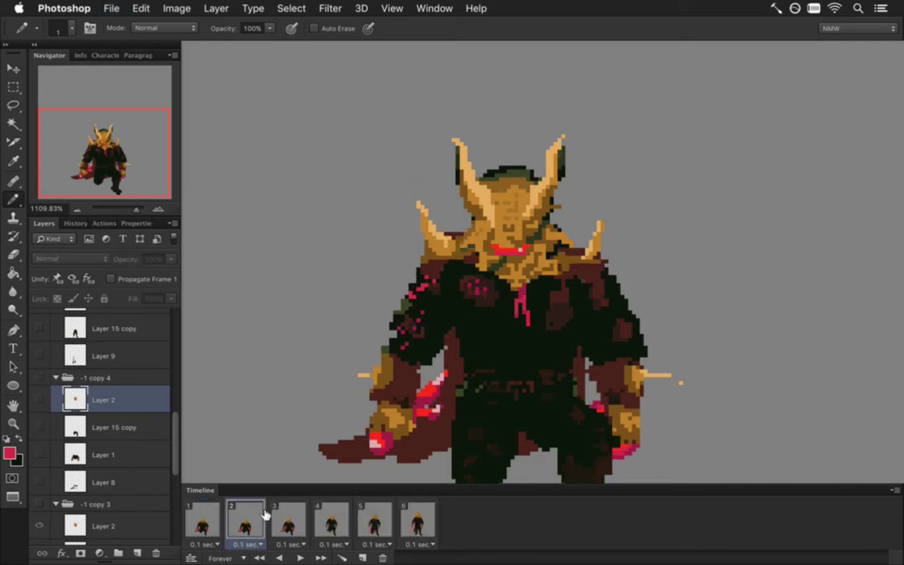
left_click(219, 521)
left_click(249, 520)
left_click(290, 513)
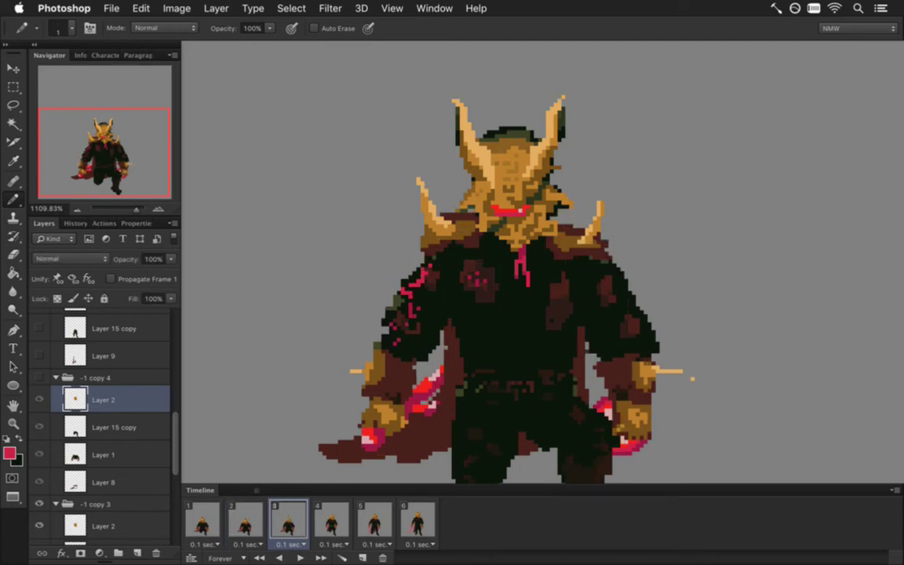
left_click(330, 518)
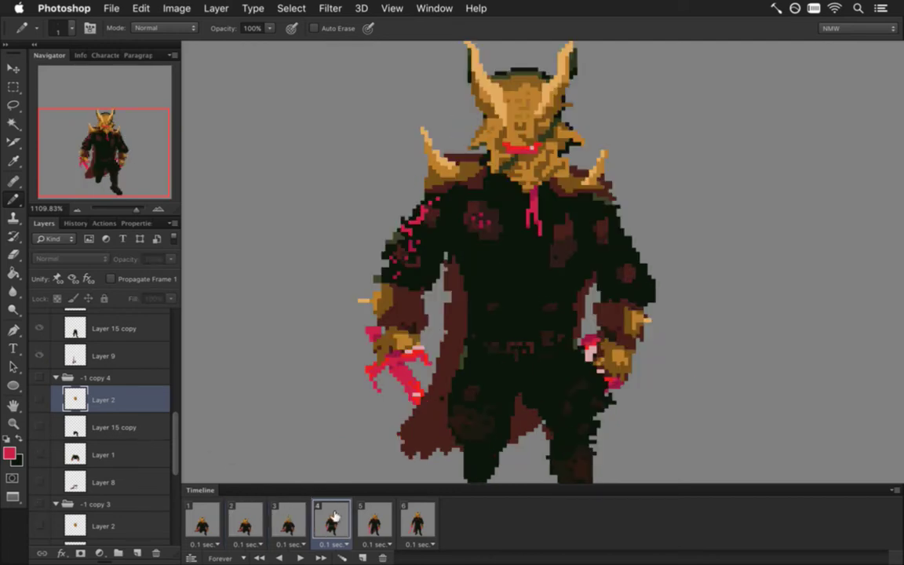
left_click(242, 521)
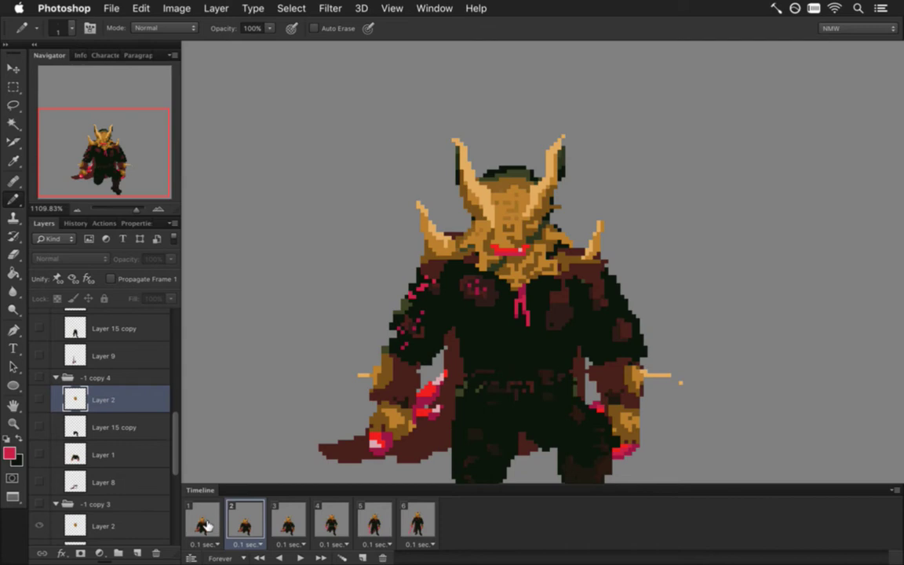
left_click(203, 524)
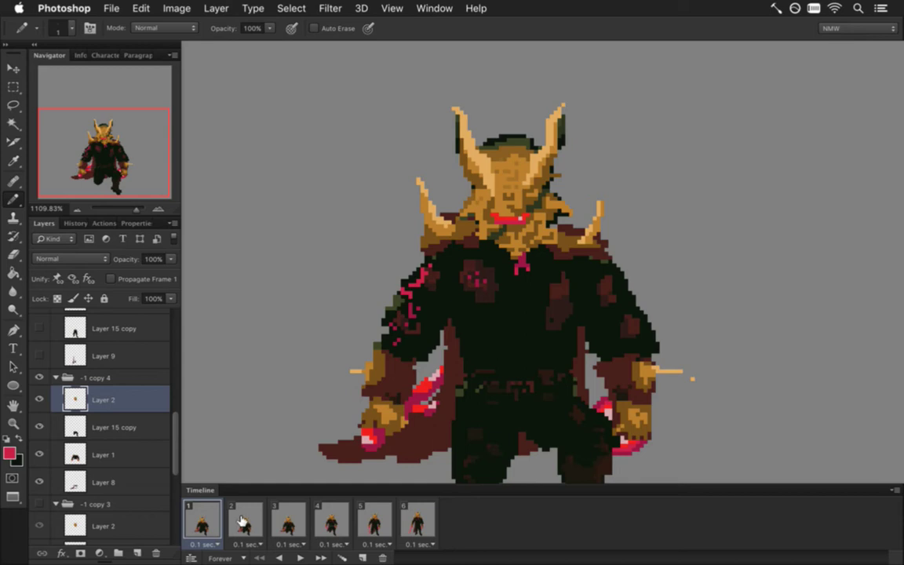
left_click(242, 522)
Step: Erase the lower end of frame 3's chest strand on Layer 2 of group -1 copy 3 and shade it with darker crimson
left_click(290, 520)
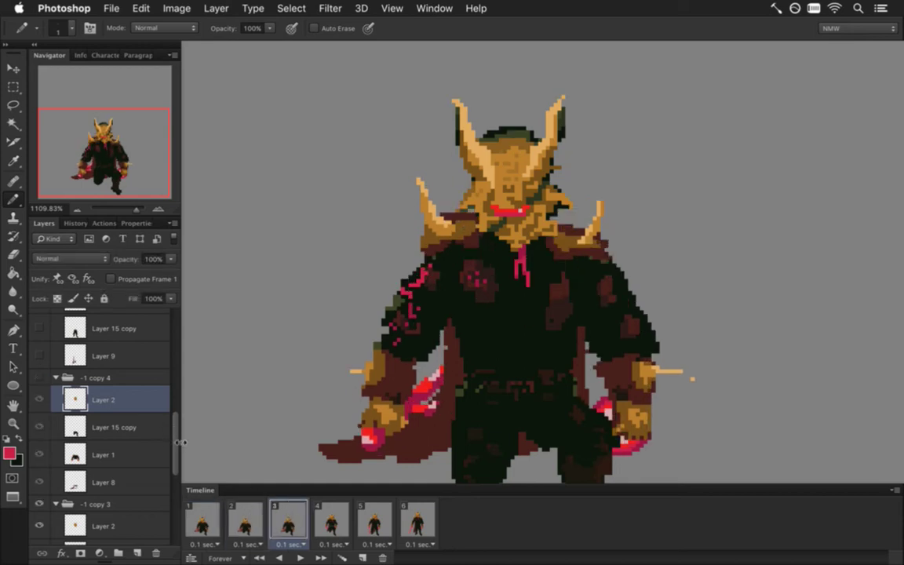
scroll(161, 398, "down", 4)
left_click(146, 414)
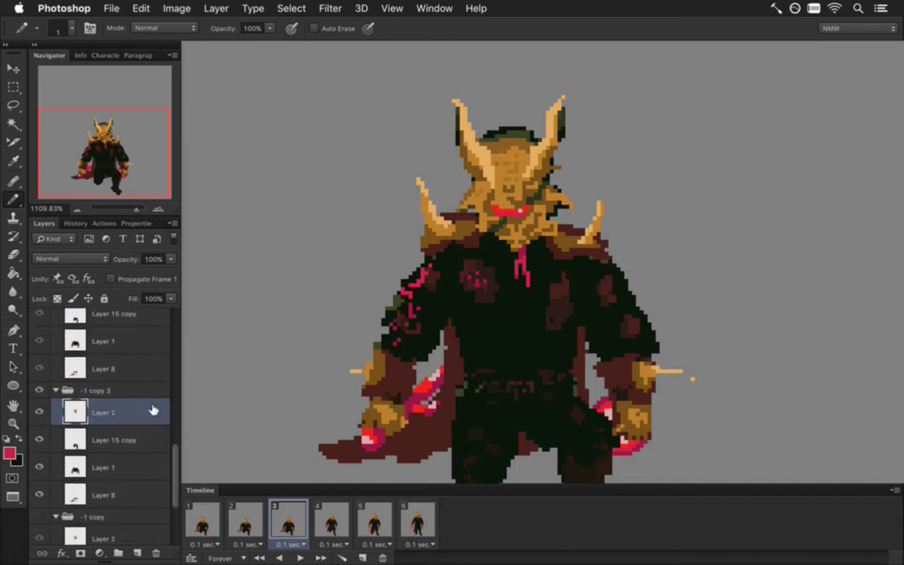
key("e")
left_click_drag(526, 270, 526, 285)
left_click(473, 235, "alt")
Step: Examine how the chest strand moves across frames 1 to 6, especially between frames 1 and 4
left_click(202, 520)
left_click(245, 520)
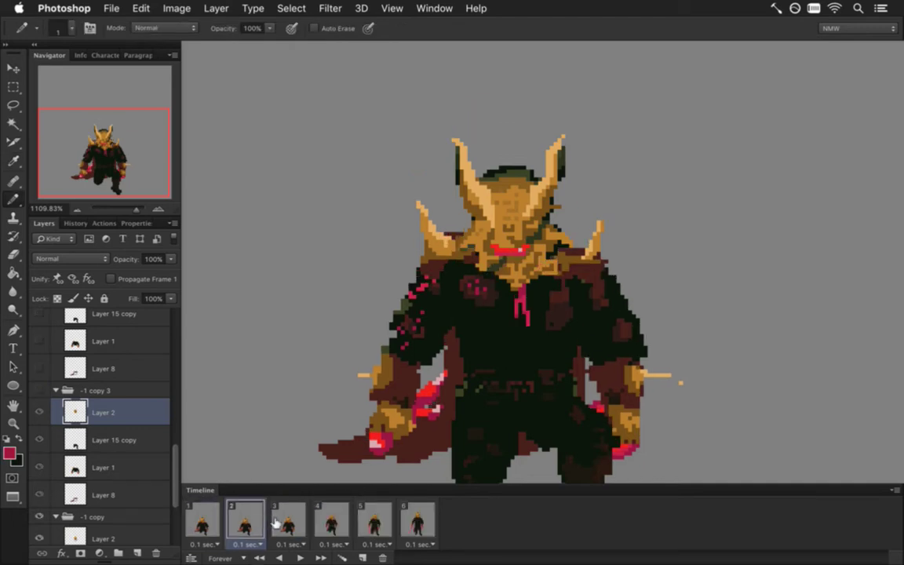
left_click(201, 520)
left_click(246, 520)
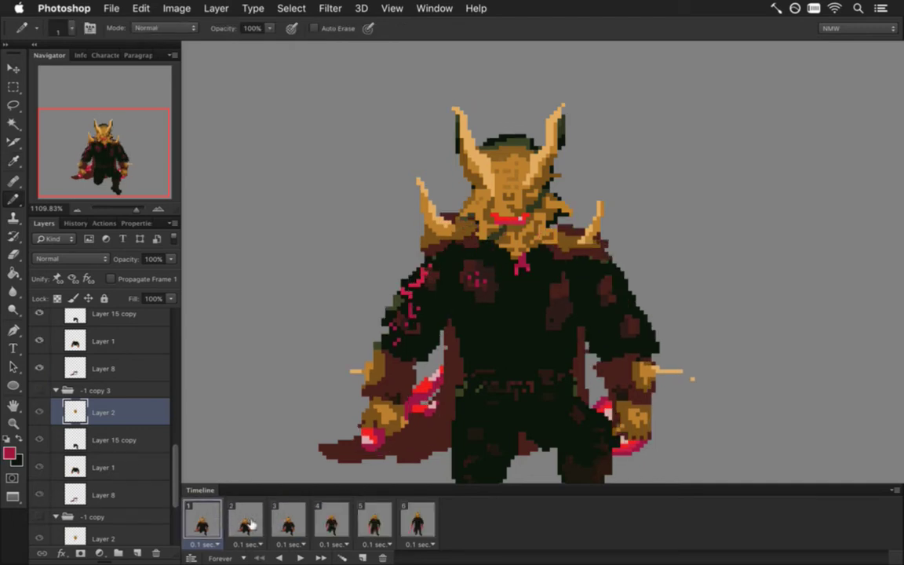
left_click(301, 518)
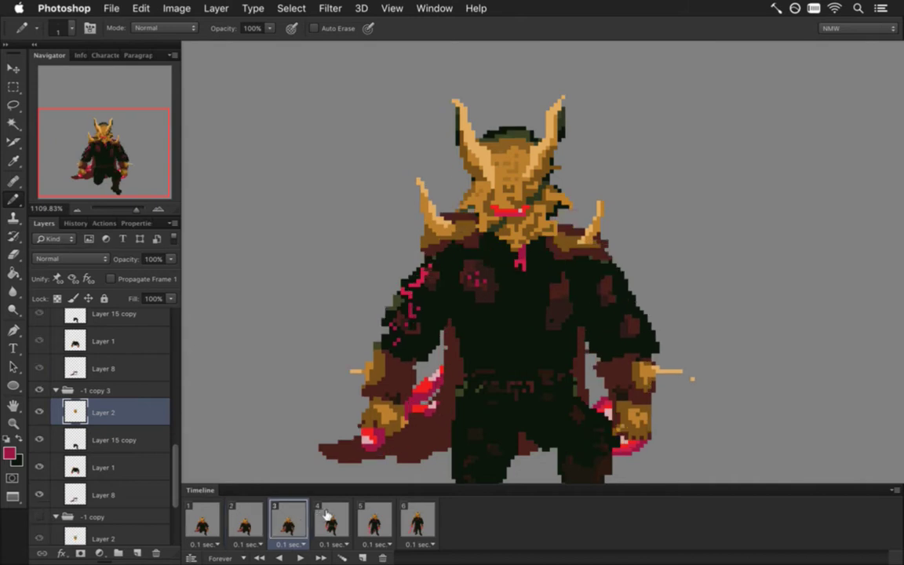
left_click(333, 517)
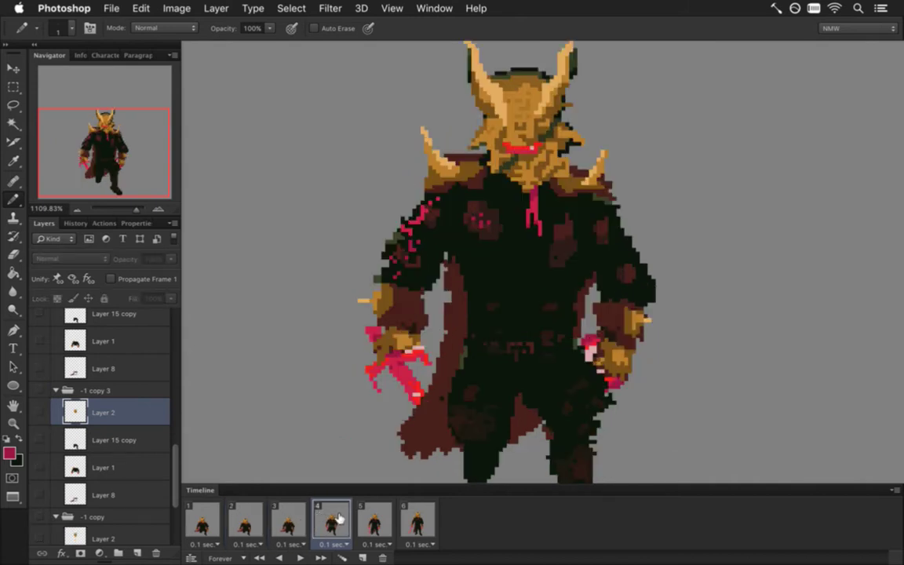
left_click(375, 520)
left_click(415, 519)
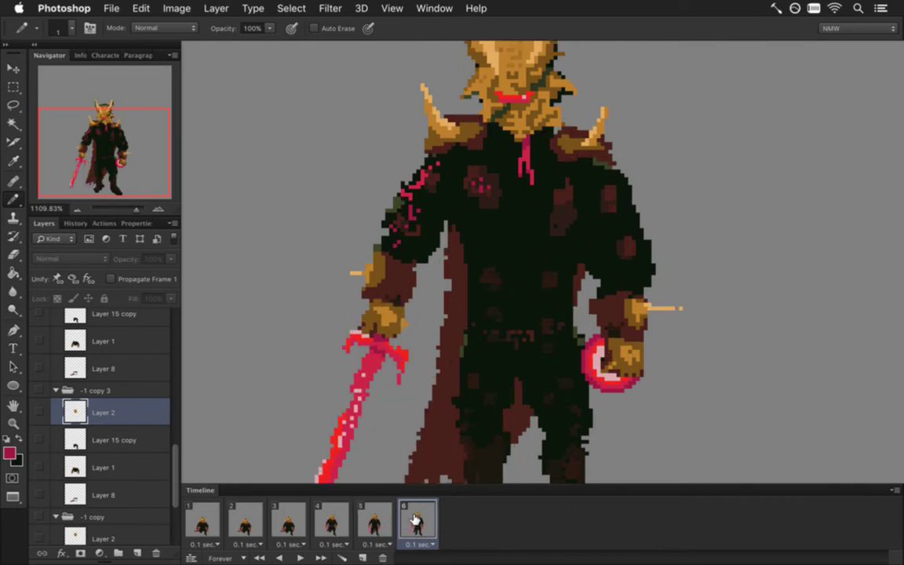
left_click(330, 524)
left_click(289, 524)
left_click(332, 526)
left_click(288, 525)
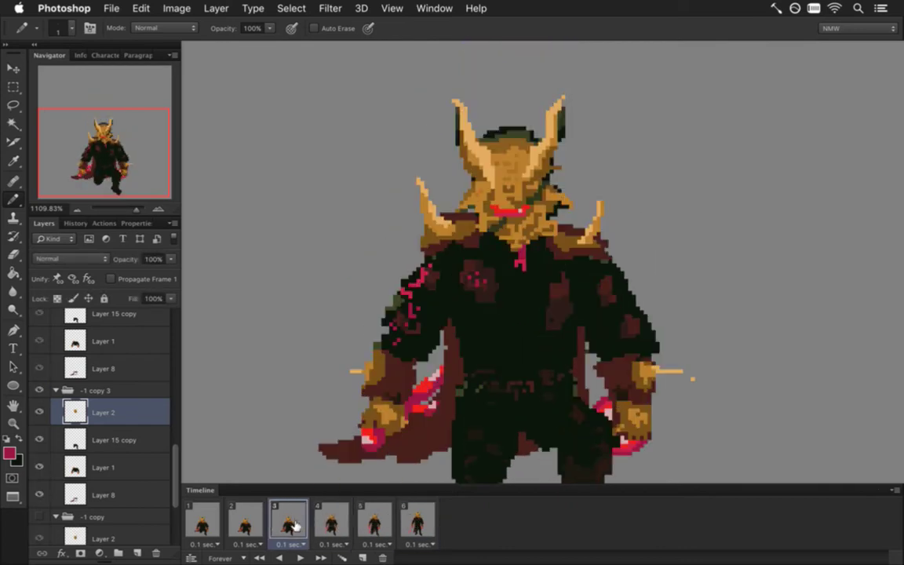
left_click(251, 526)
left_click(202, 524)
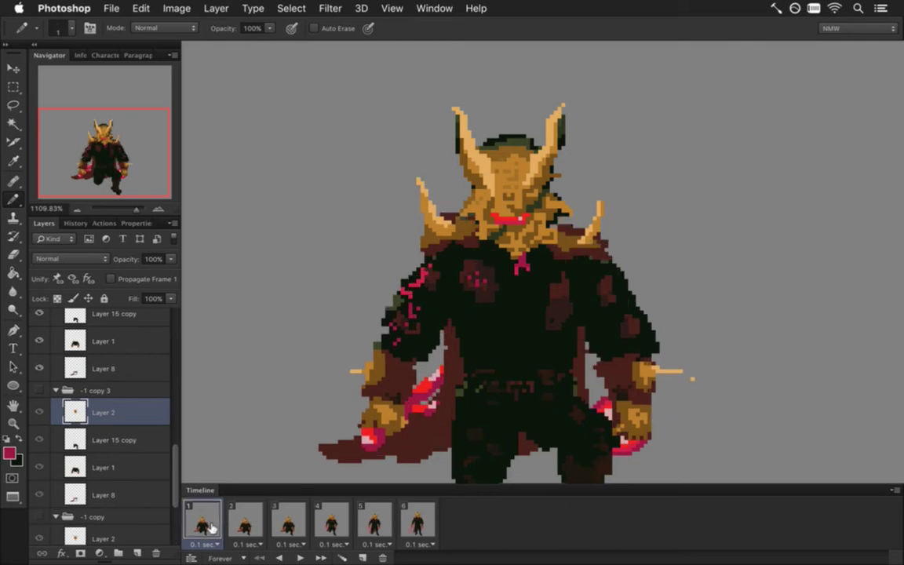
left_click(252, 526)
Step: Extend one prong of frame 1's chest strand in crimson on Layer 2 of group -1 copy 4 and trim the other prong
left_click(201, 523)
key("i")
left_click(530, 266)
scroll(174, 502, "down", 2)
scroll(174, 502, "up", 5)
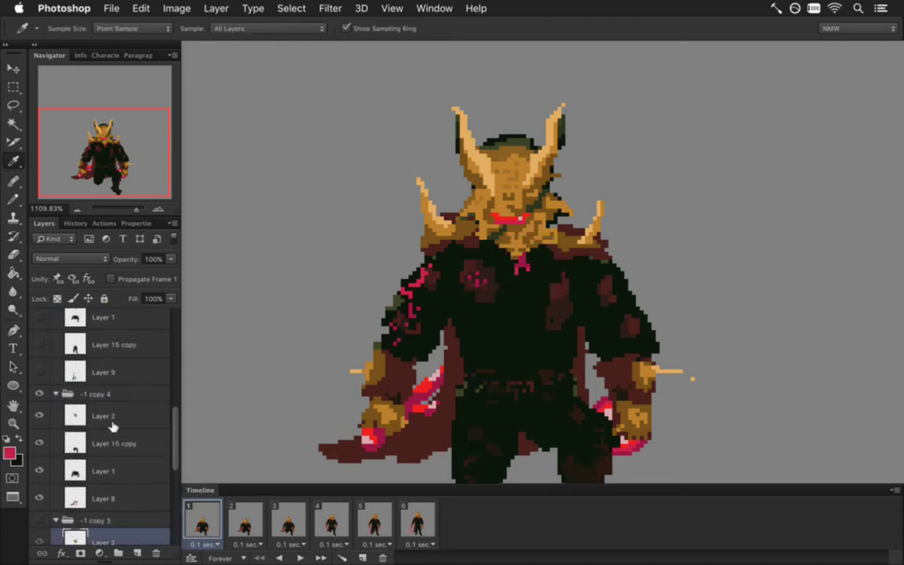
left_click(108, 416)
left_click(528, 268)
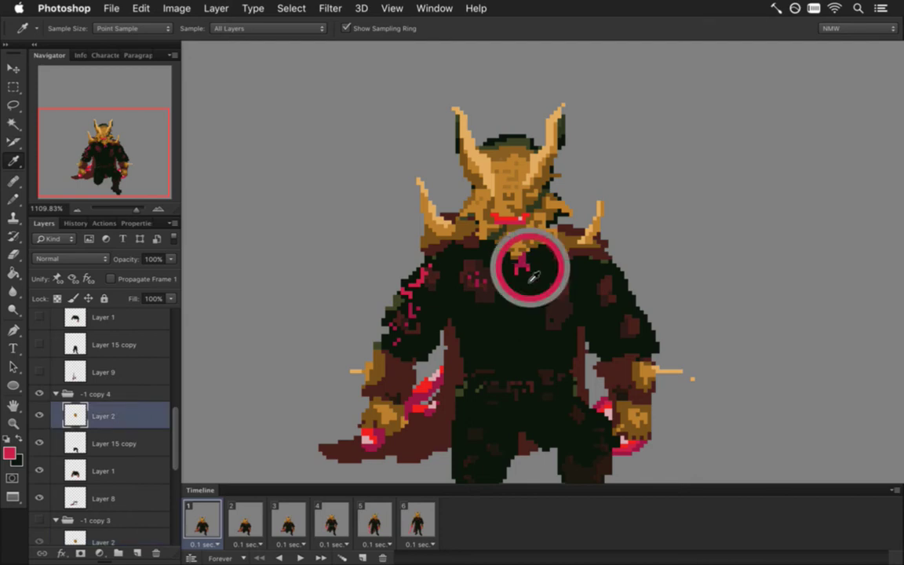
key("b")
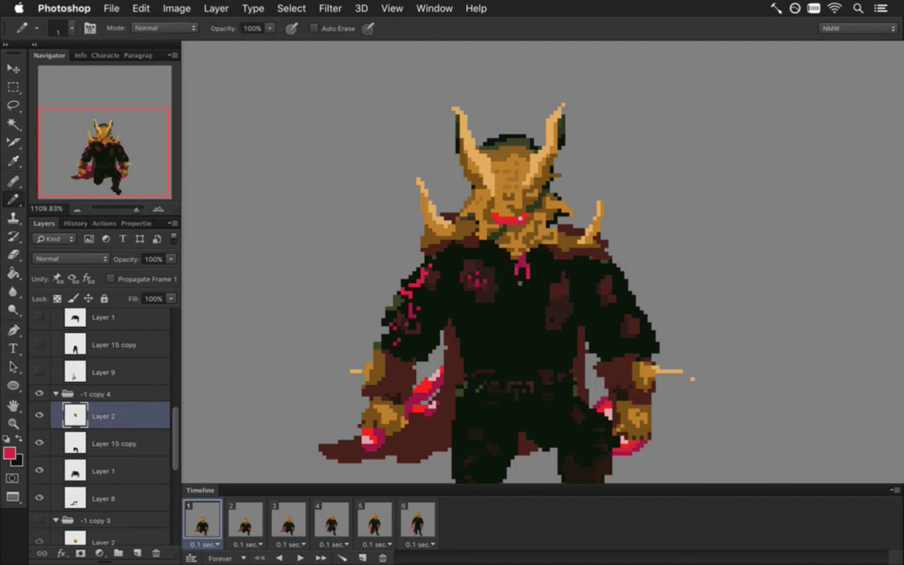
key("e")
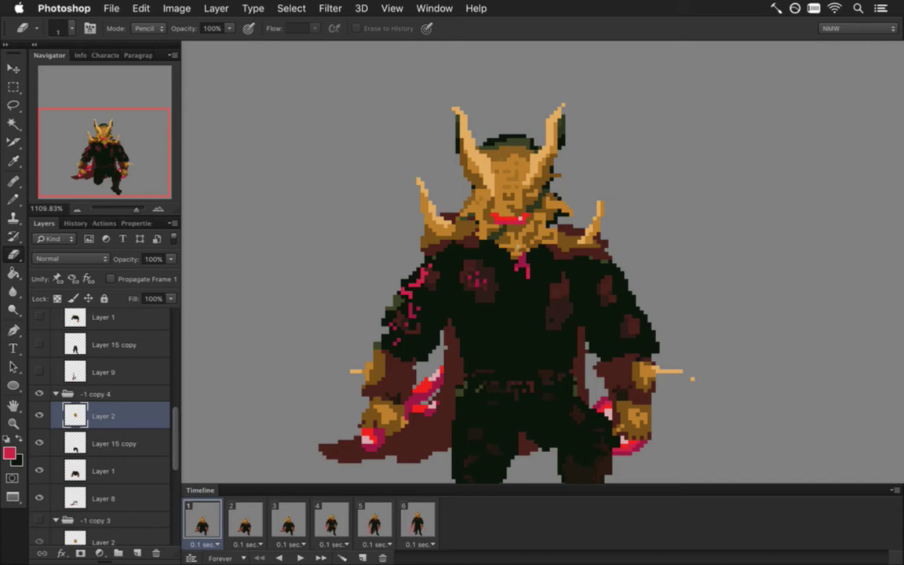
Step: Compare frame 1's reshaped chest strand with those in frames 2 and 3
left_click(243, 520)
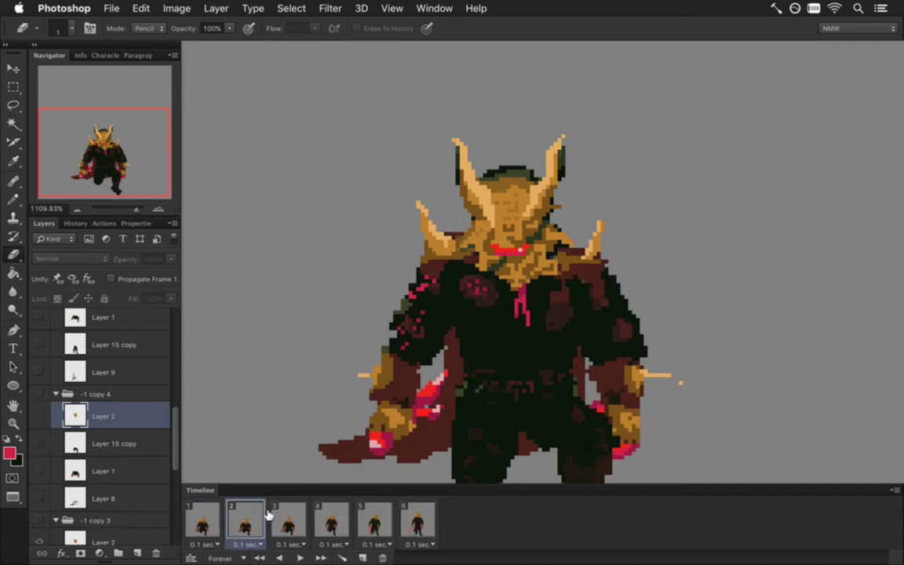
left_click(206, 523)
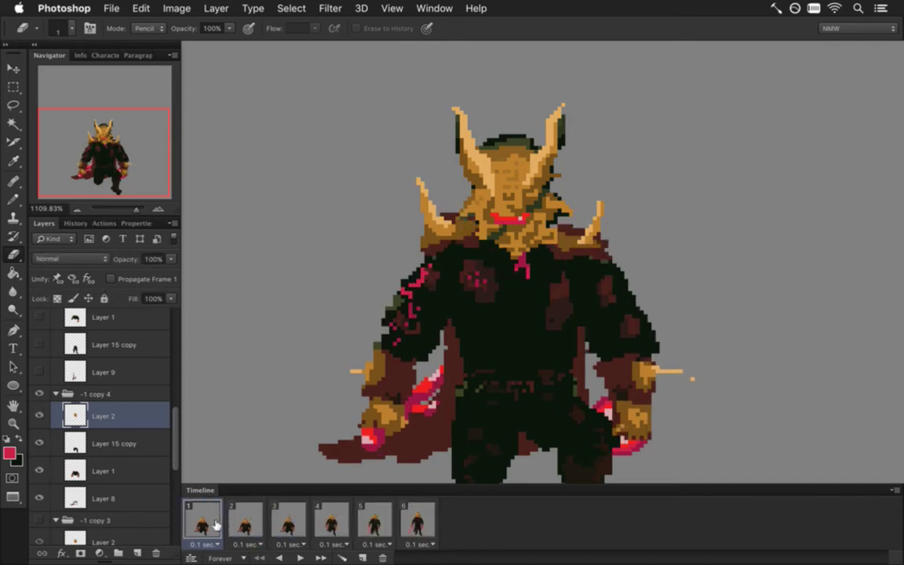
left_click(247, 518)
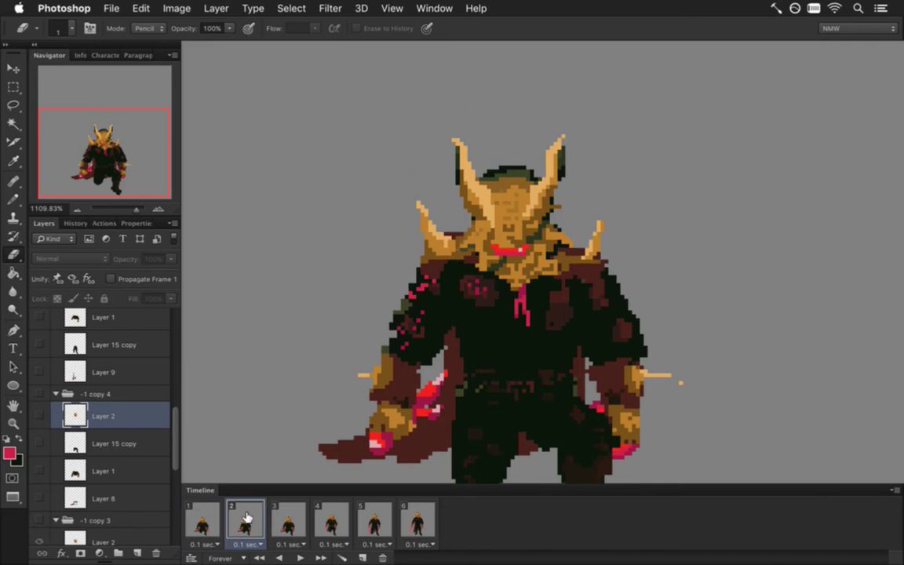
left_click(287, 518)
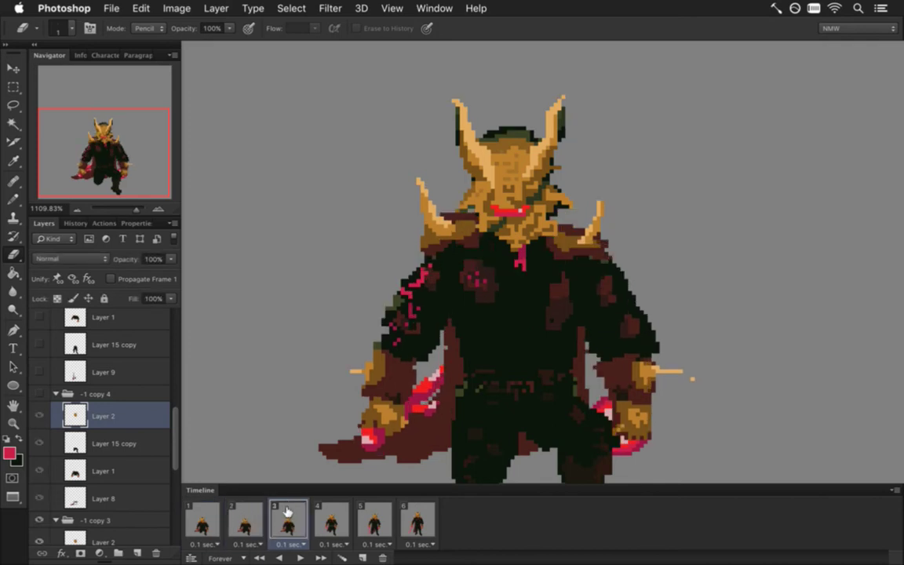
Step: Shift the lower end of frame 4's chest strand up on Layer 2 of group -1 copy 5 and deselect it
left_click(330, 516)
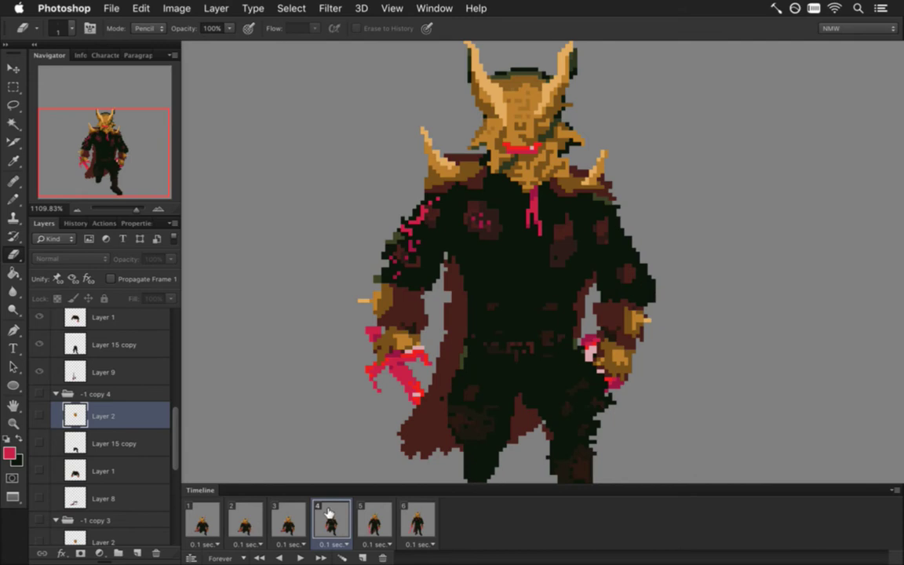
left_click_drag(178, 422, 173, 382)
scroll(157, 329, "up", 5)
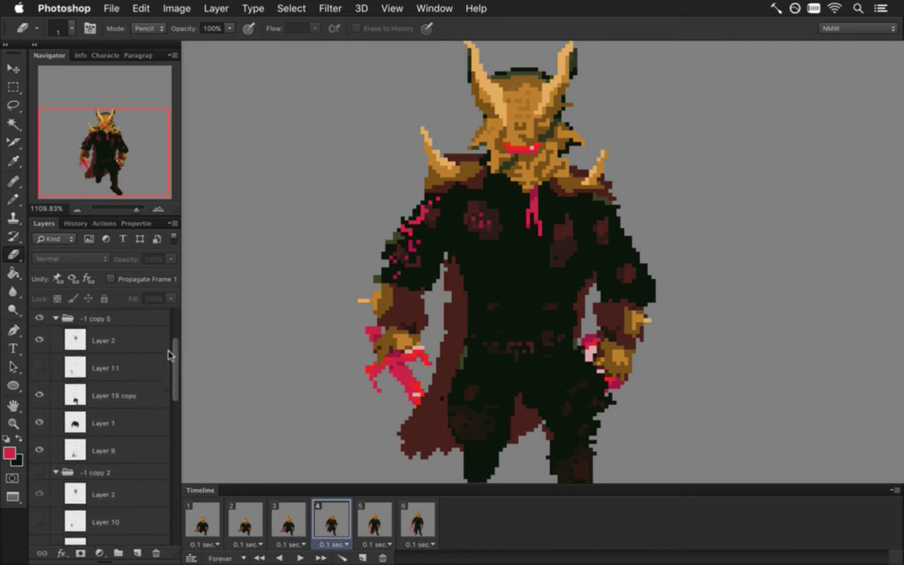
left_click(138, 354)
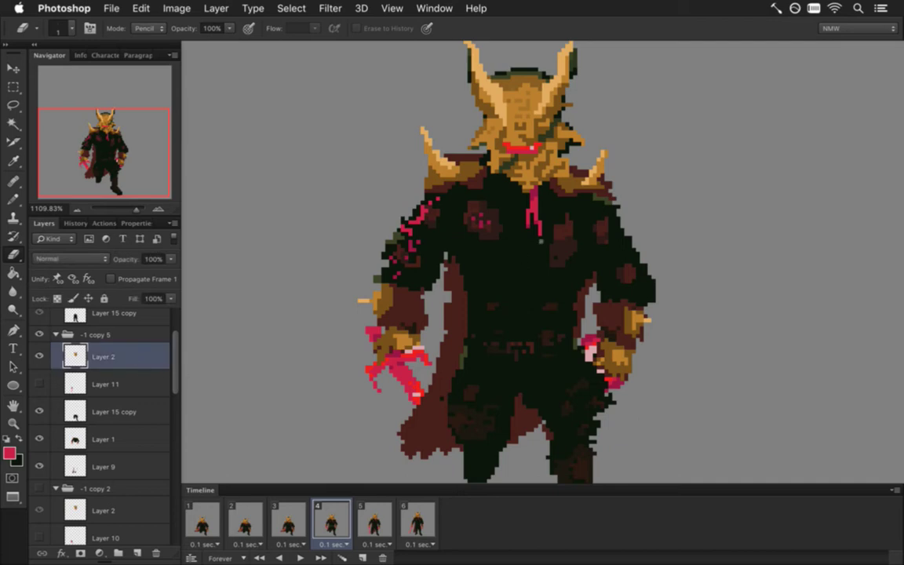
key("m")
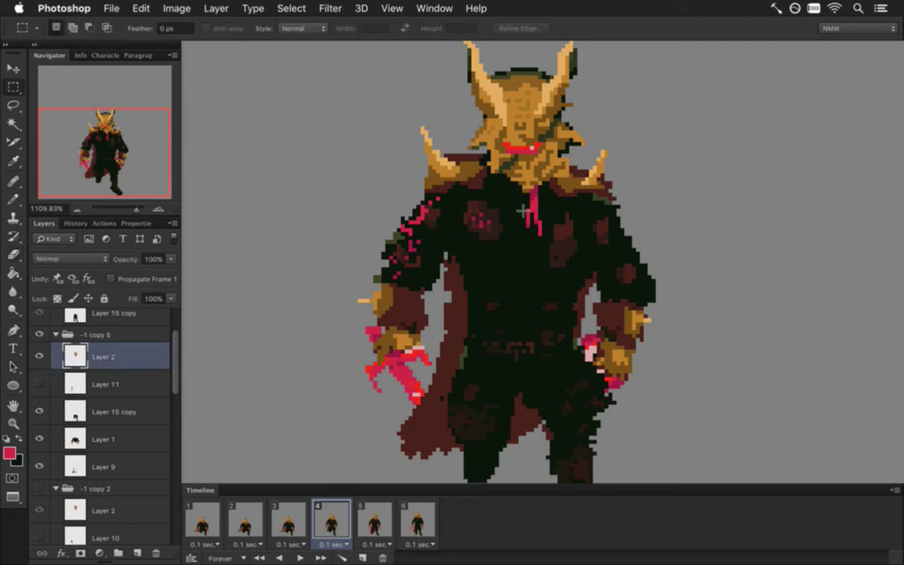
left_click_drag(514, 204, 557, 247)
key("v")
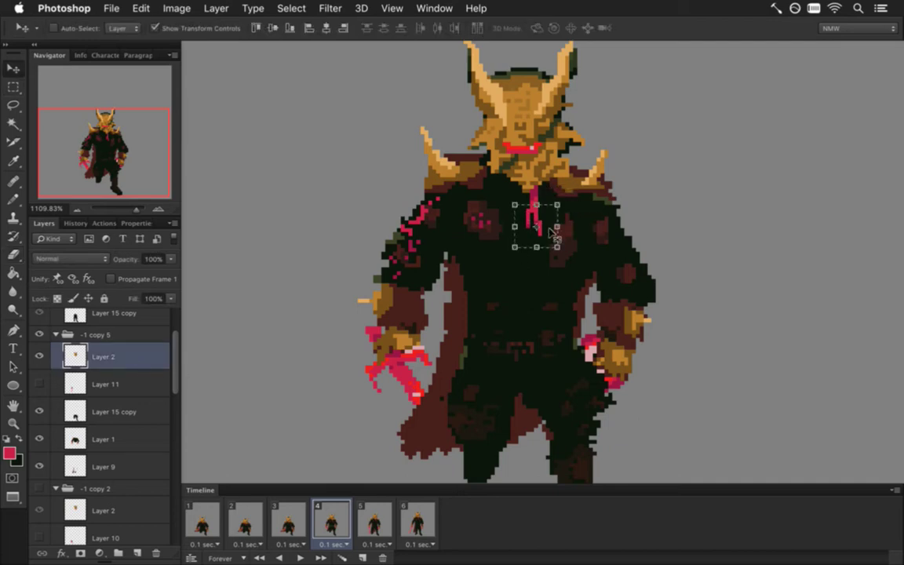
key("Up")
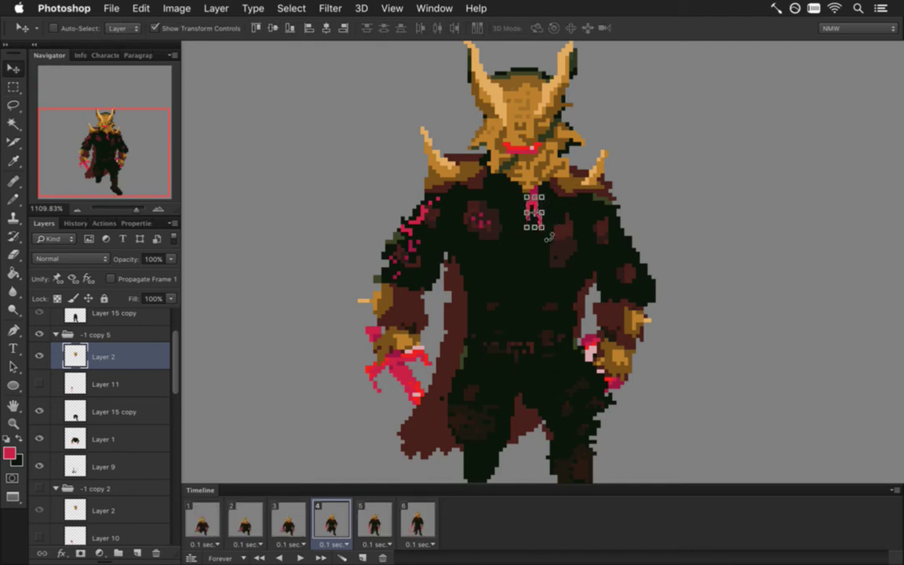
key("m")
key("super+d")
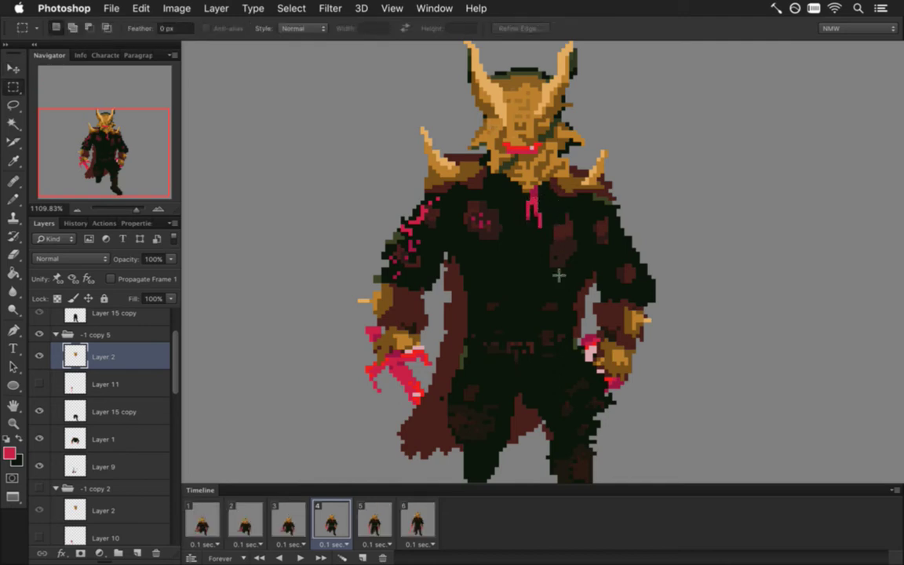
Step: Compare the chest strand in frames 3 to 6 and shift frame 6's forked strand end down on Layer 2 of group -1
left_click(291, 523)
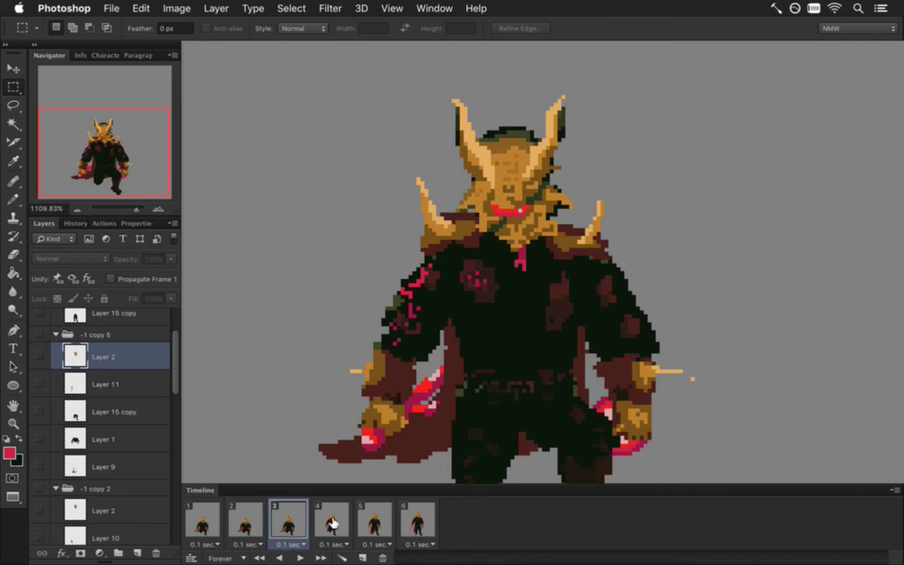
left_click(332, 523)
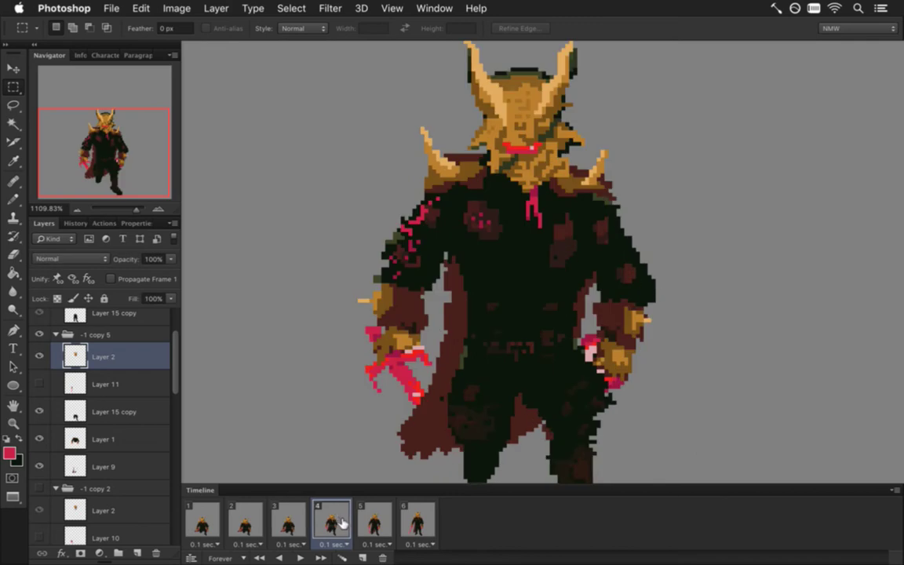
left_click(376, 522)
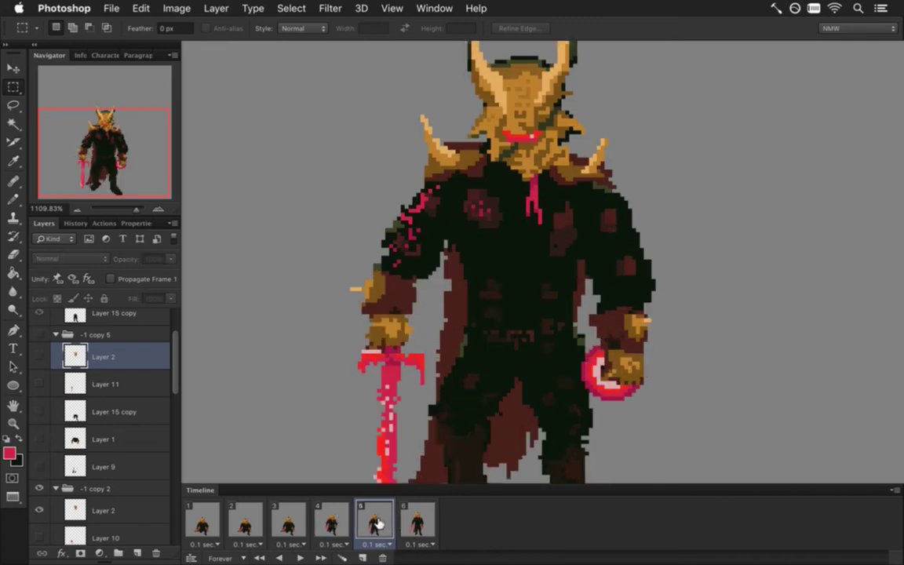
left_click(418, 523)
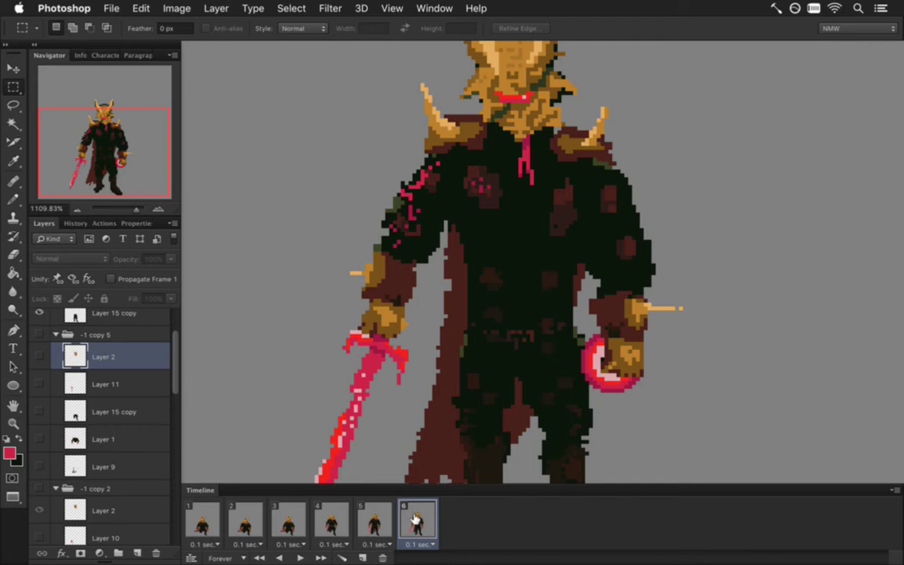
left_click_drag(174, 375, 169, 325)
left_click(118, 337)
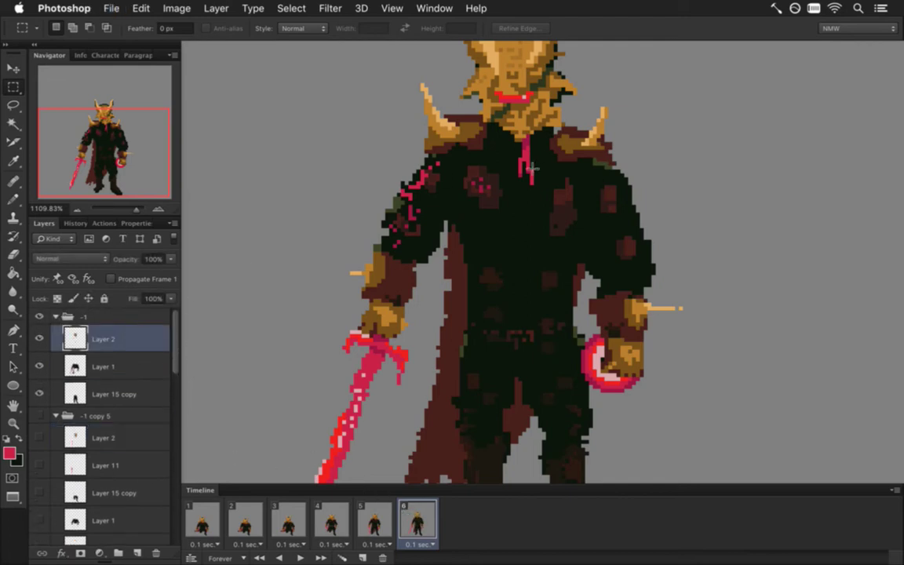
left_click_drag(502, 150, 542, 180)
key("v")
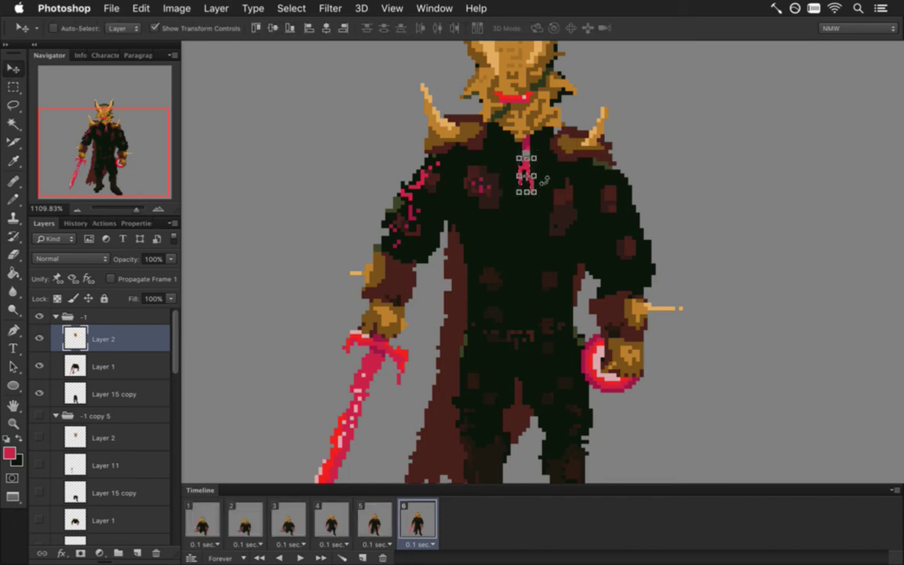
key("ctrl+d")
key("b")
left_click(482, 152, "alt")
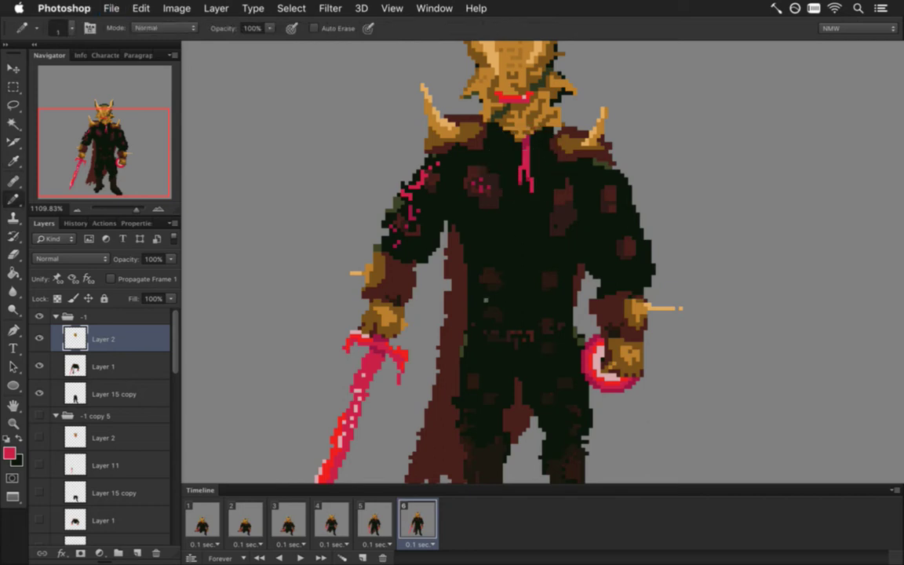
Step: Play back the whole animation from frame 1 with the full canvas in view
left_click(200, 522)
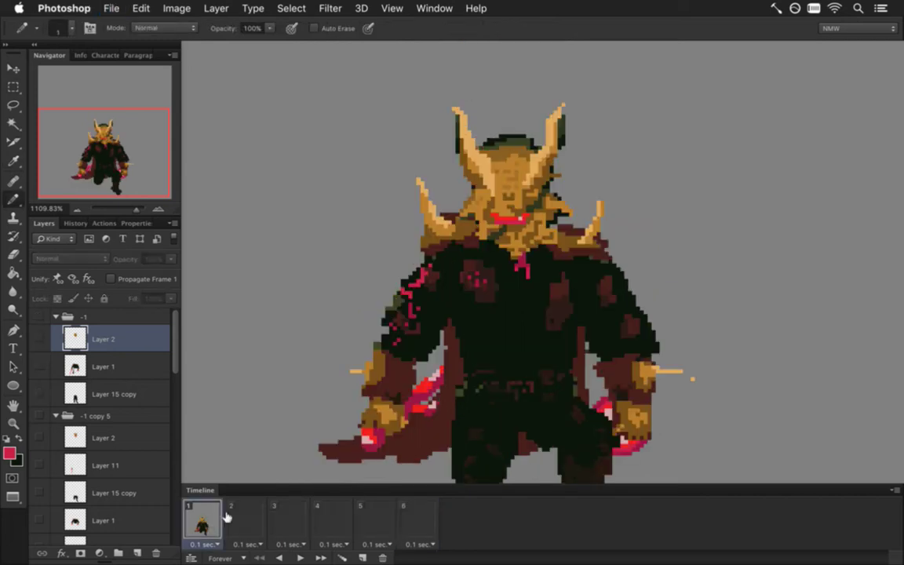
left_click(449, 338, "alt")
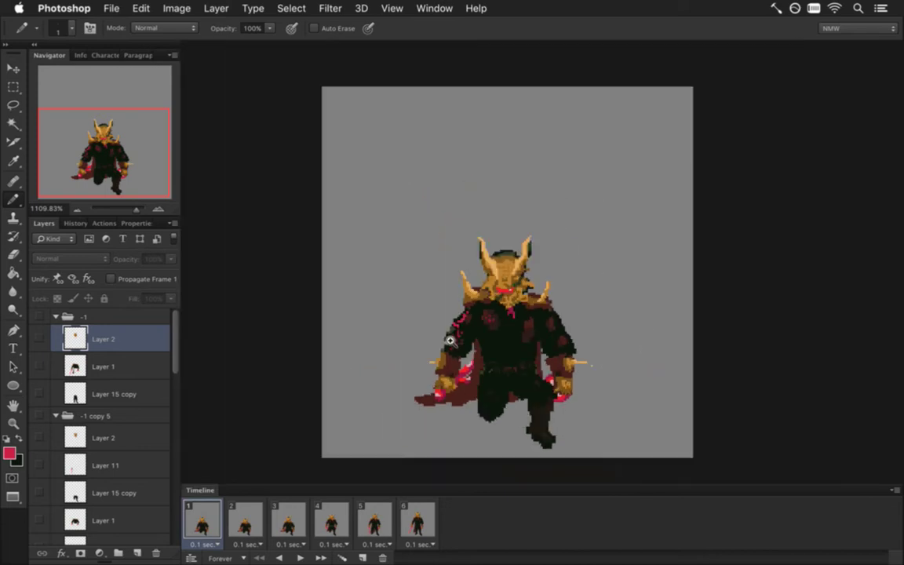
left_click(299, 558)
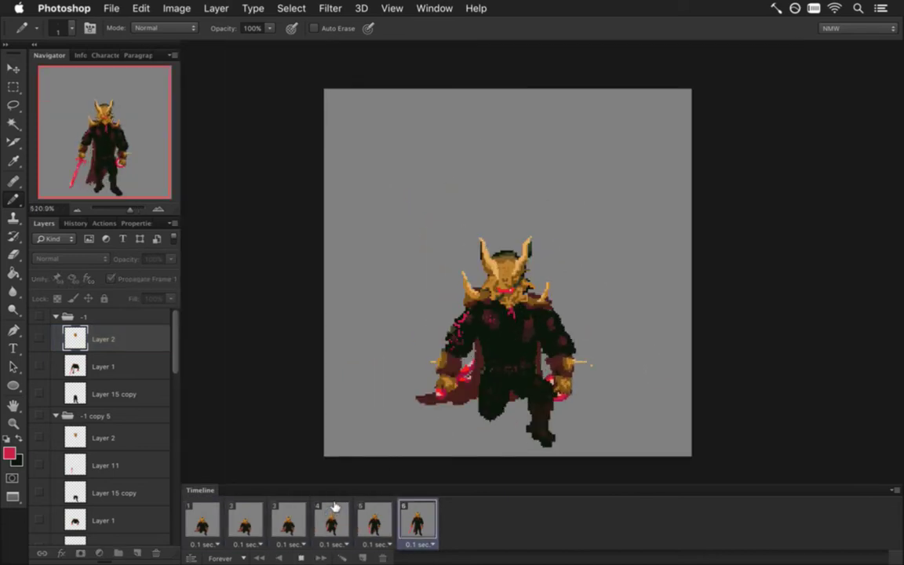
left_click(300, 558)
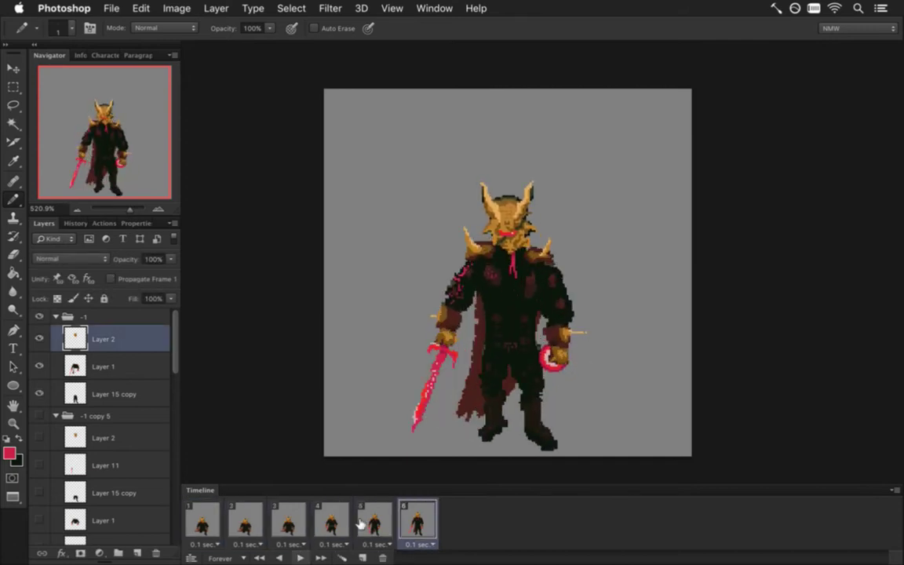
Step: Set frame 6's delay to 1 second and replay the animation
left_click(426, 544)
left_click(423, 479)
left_click(300, 557)
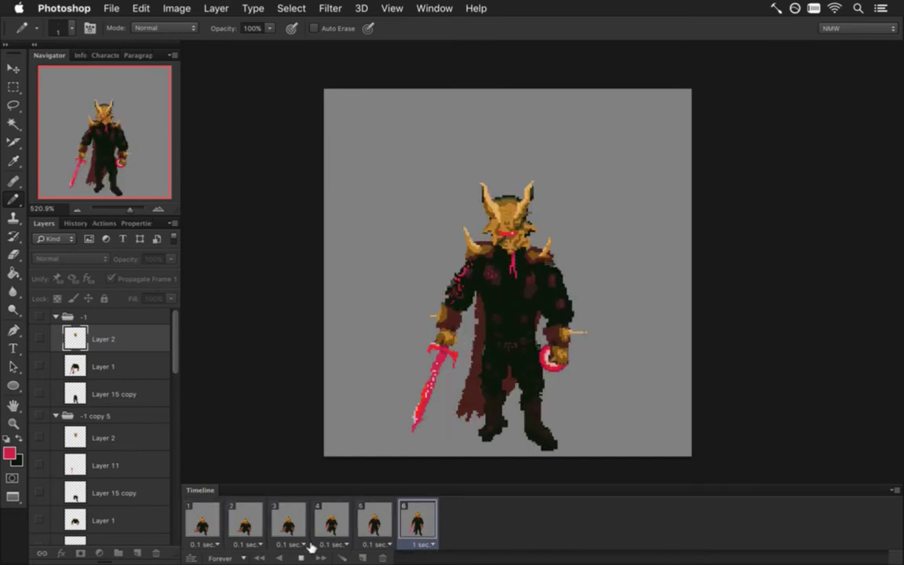
left_click(302, 557)
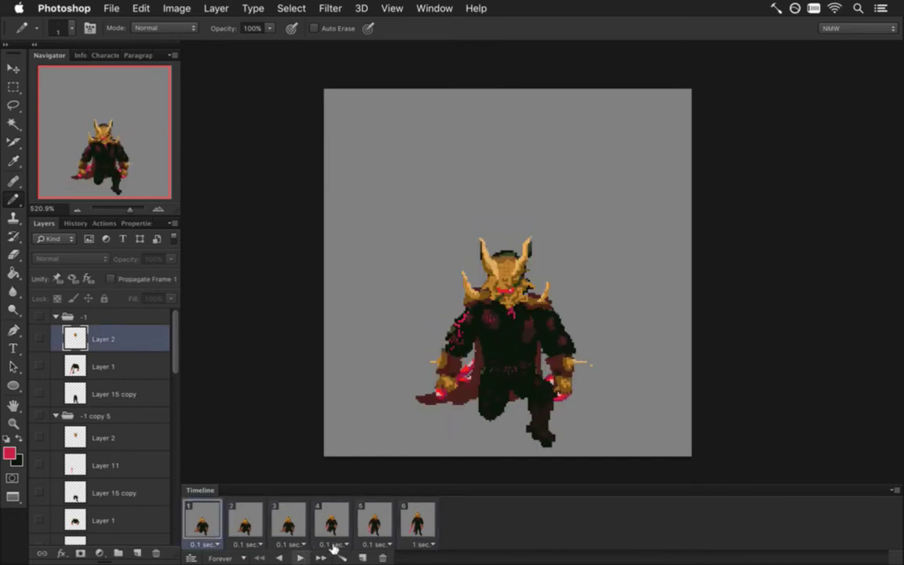
Step: Step through frames 2 to 6 and replay the animation to check the rise from kneeling to standing
left_click(245, 521)
left_click(278, 522)
left_click(334, 521)
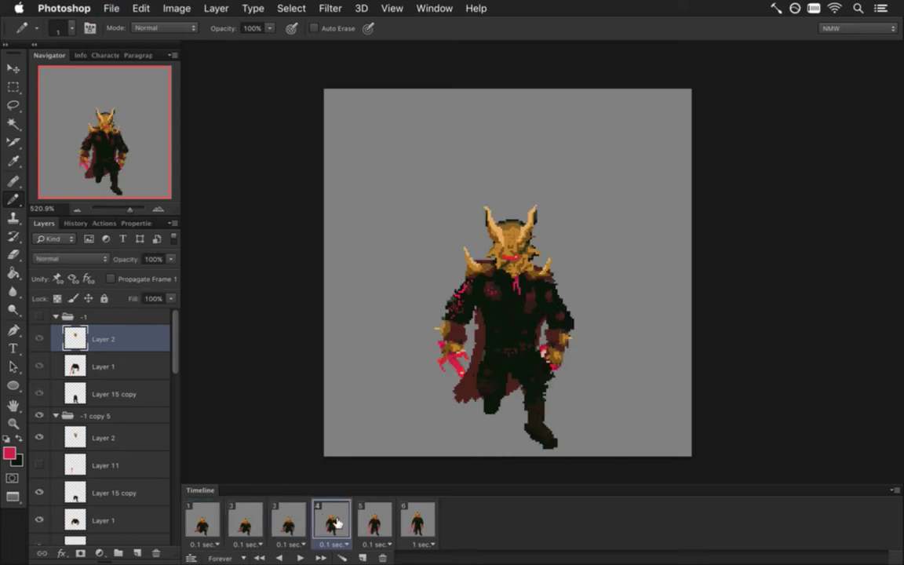
left_click(365, 526)
left_click(337, 523)
left_click(373, 523)
left_click(412, 517)
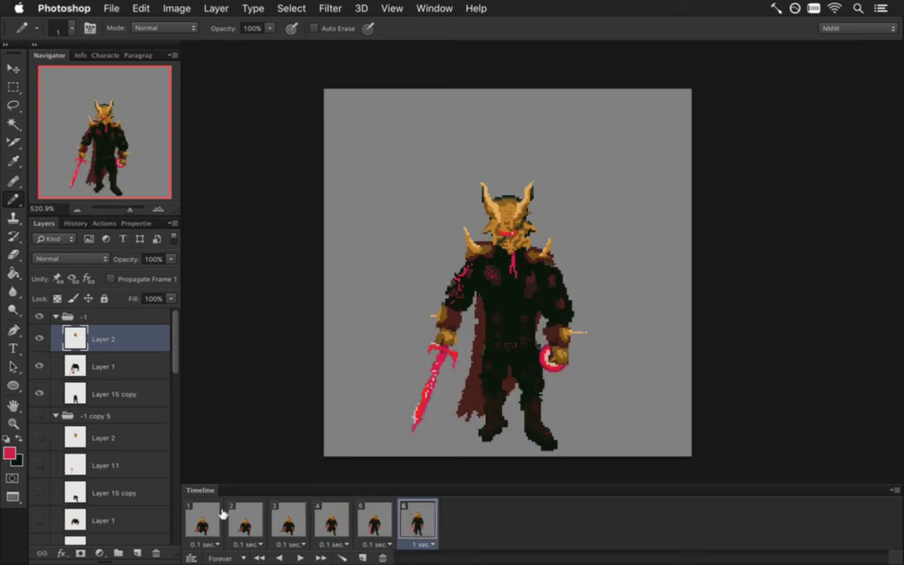
key("space")
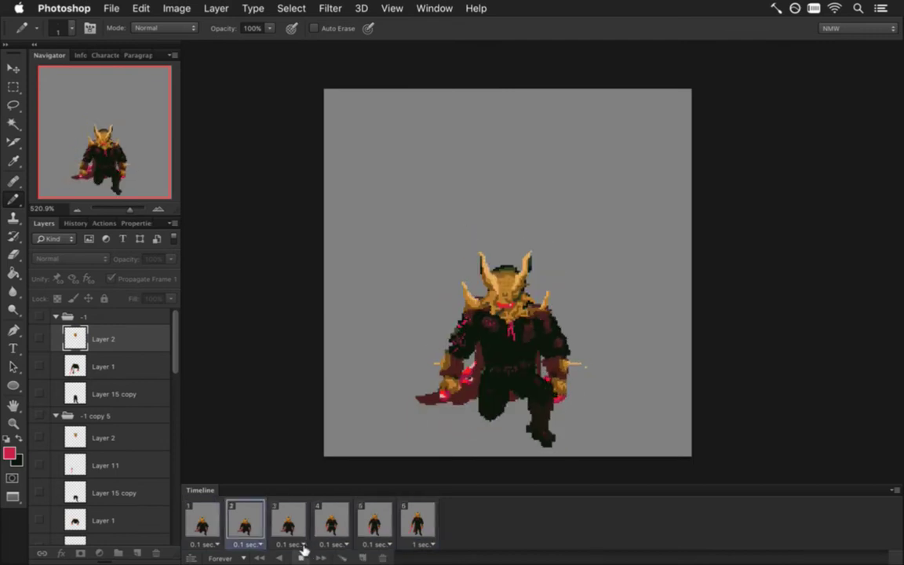
left_click(300, 558)
Step: Compare frame 5's pose and leg position with those in frames 4 and 6
left_click(383, 520)
left_click(416, 521)
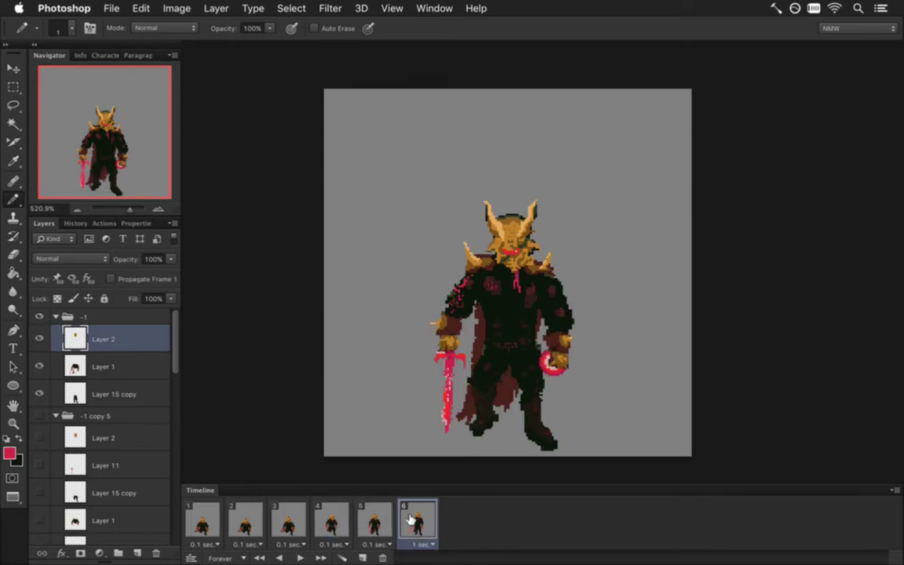
left_click(374, 523)
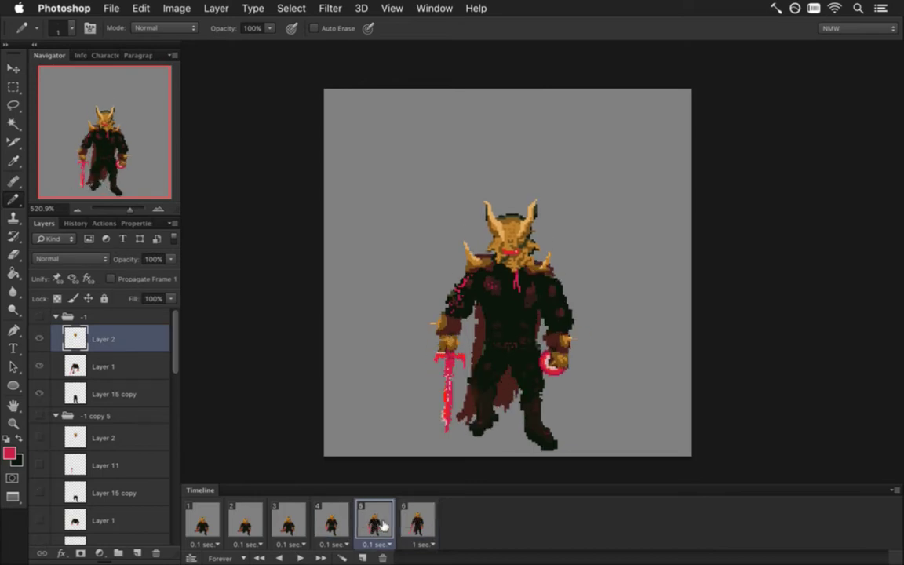
left_click(415, 523)
left_click(375, 523)
left_click(336, 522)
left_click(369, 522)
Step: Scale frame 5's lower leg beside the sword to 76.92% height and rotate it -20.26° on Layer 15 copy of group -1 copy 2
scroll(178, 403, "down", 6)
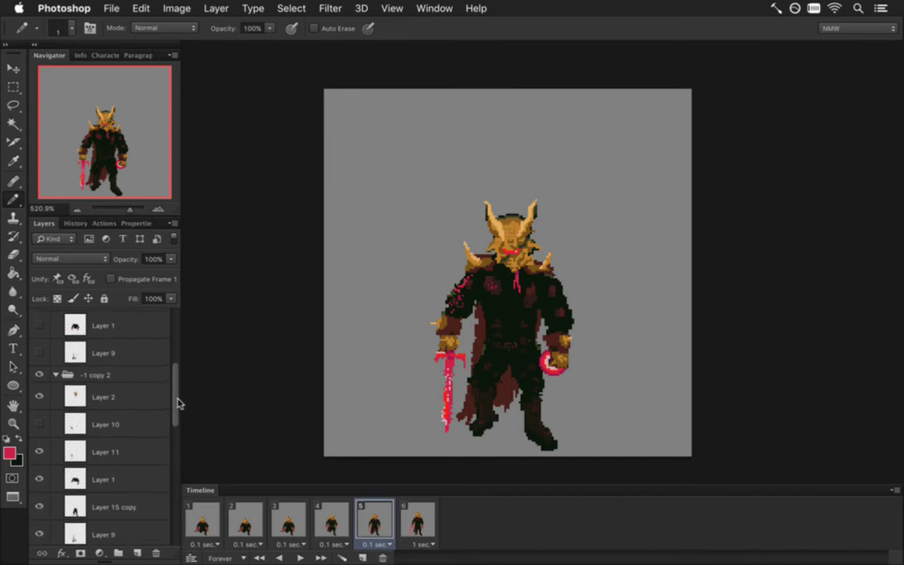
left_click(118, 459)
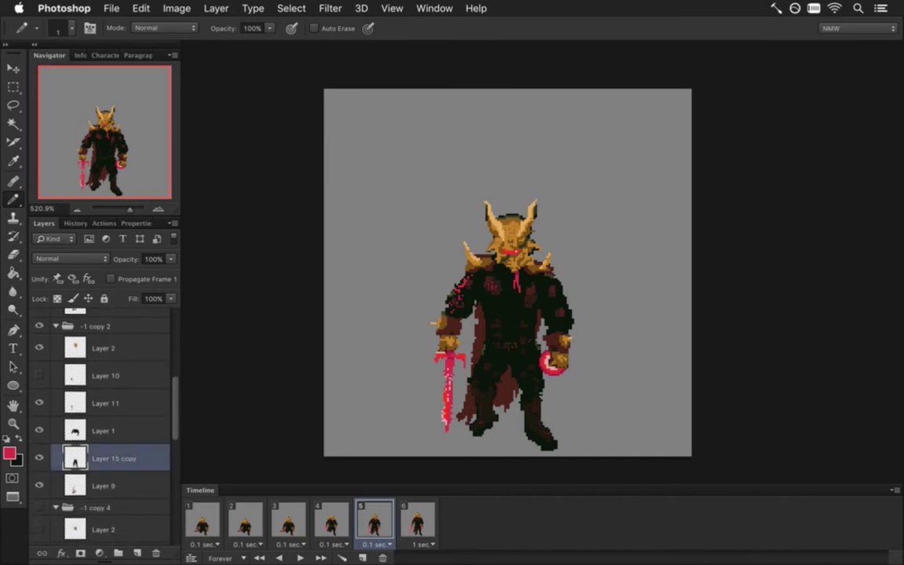
key("space")
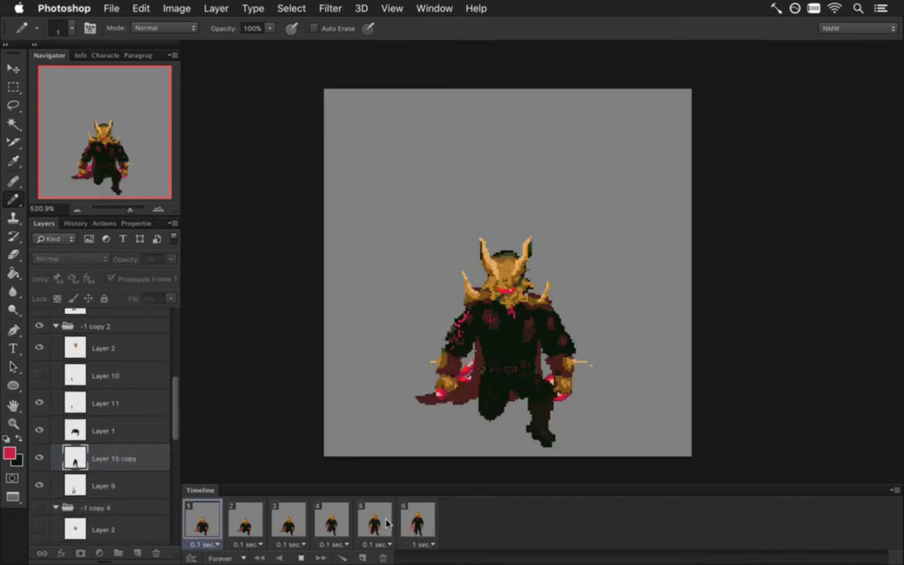
key("m")
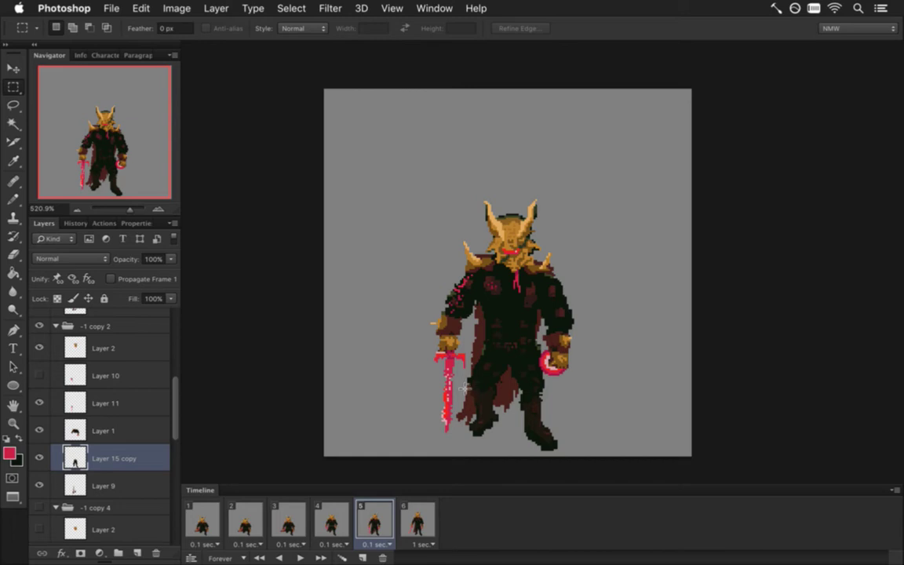
left_click_drag(461, 378, 483, 432)
key("v")
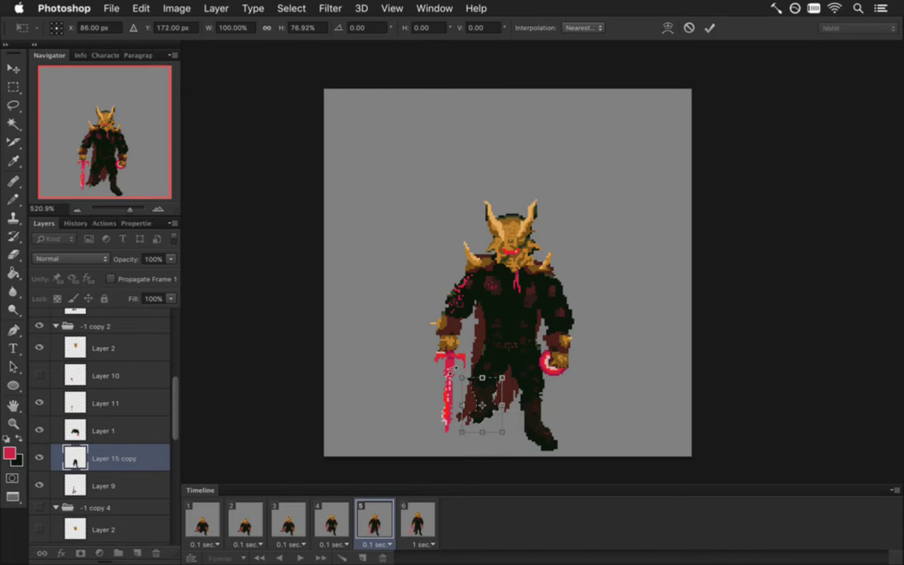
mouse_move(453, 377)
left_mouse_down()
mouse_move(438, 368)
mouse_move(446, 362)
left_mouse_up()
left_click_drag(482, 399, 499, 391)
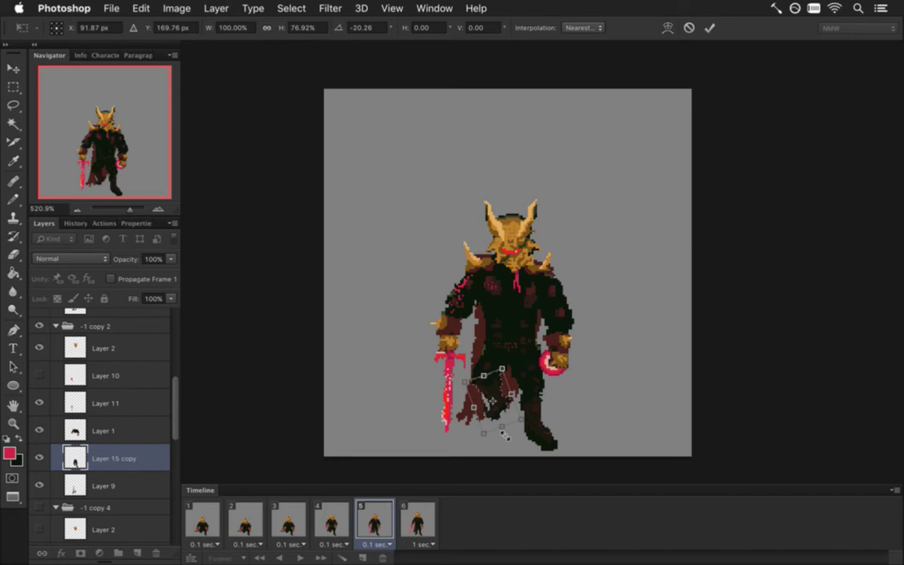
left_click(709, 27)
Step: Reposition the foot of frame 5's other, planted leg on Layer 15 copy of group -1 copy 2 and activate Layer 9
key("m")
scroll(543, 440, "up", 3)
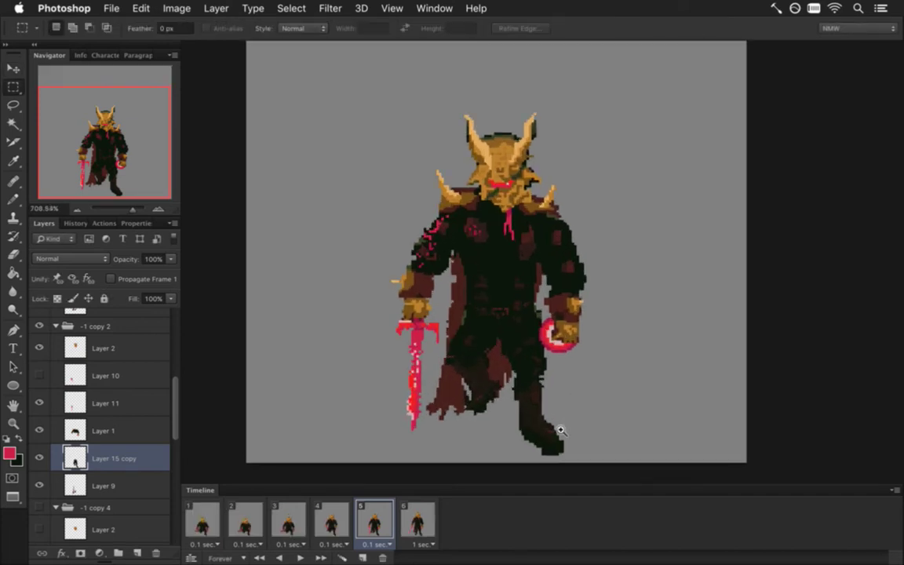
left_click_drag(512, 420, 571, 440)
key("v")
key("m")
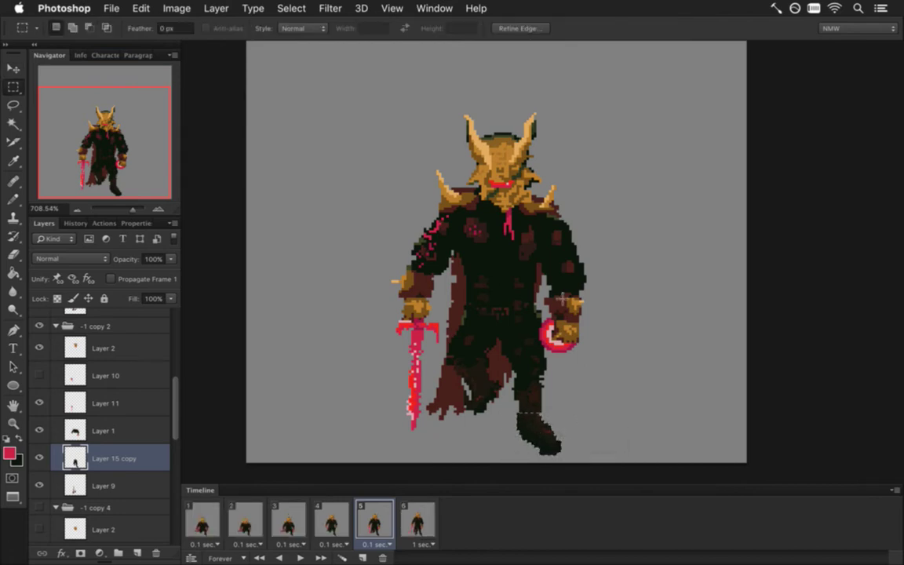
key("e")
key("m")
left_click_drag(502, 422, 571, 469)
key("v")
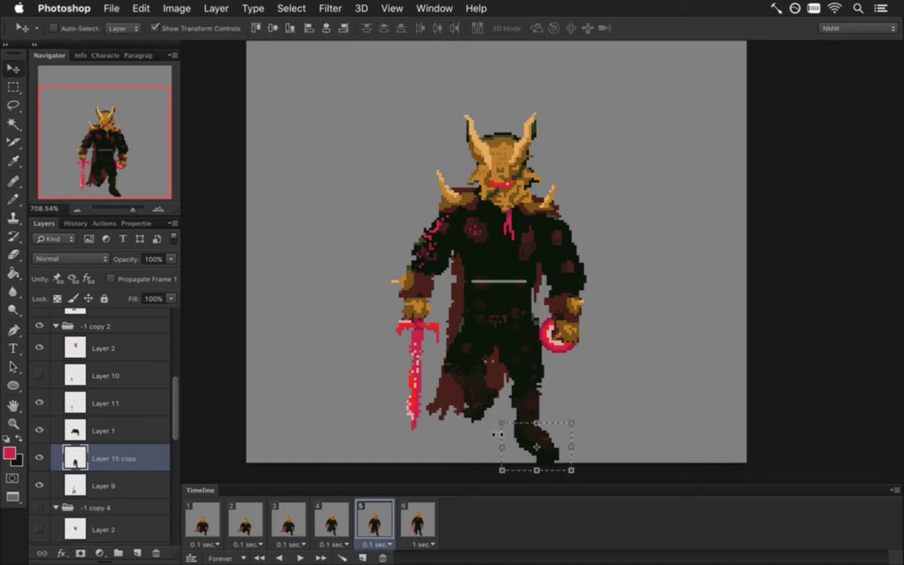
key("Up")
key("m")
left_click(357, 402)
left_click(137, 483)
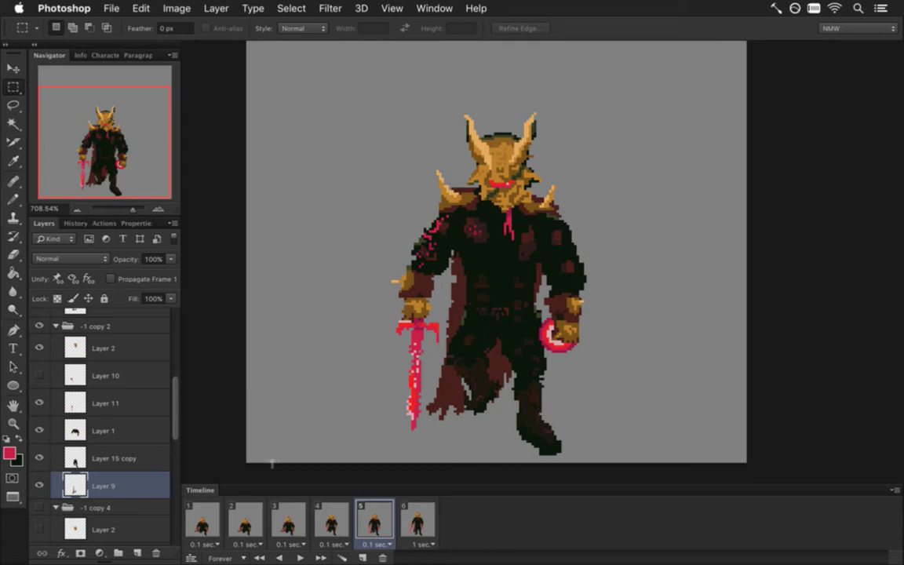
Step: Touch up frame 5's cape around the raised lower leg with its sampled dark red on Layer 9 and clean the leg's edge on Layer 15 copy
key("b")
left_click(411, 354, "alt")
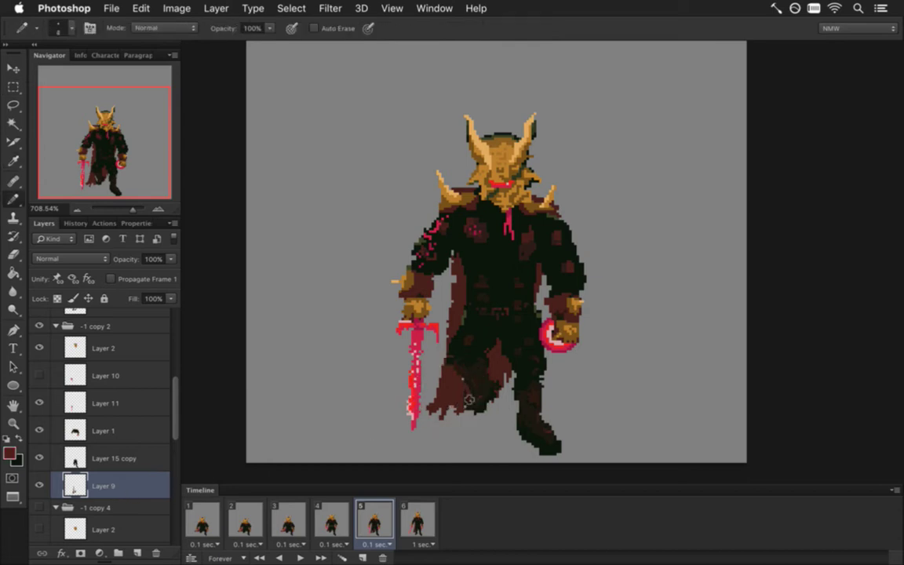
left_click(75, 459)
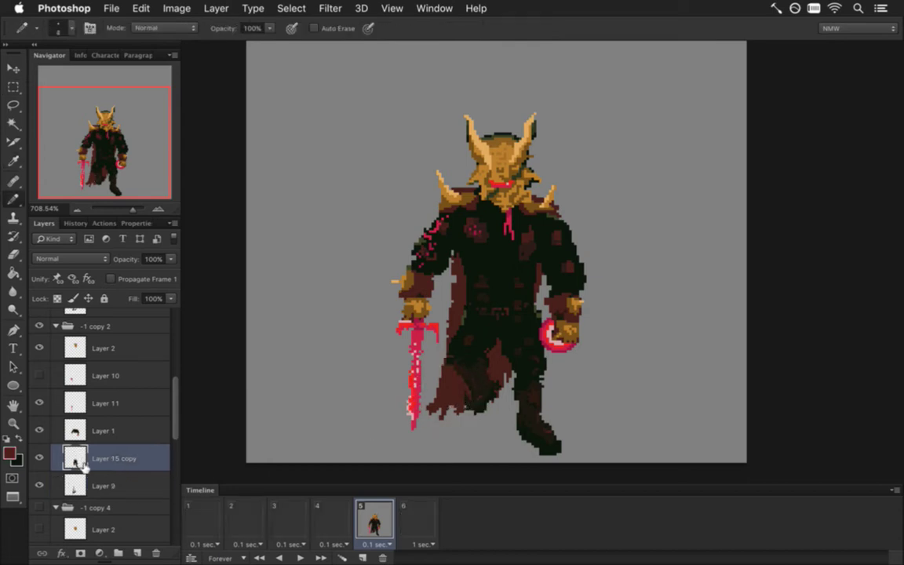
key("e")
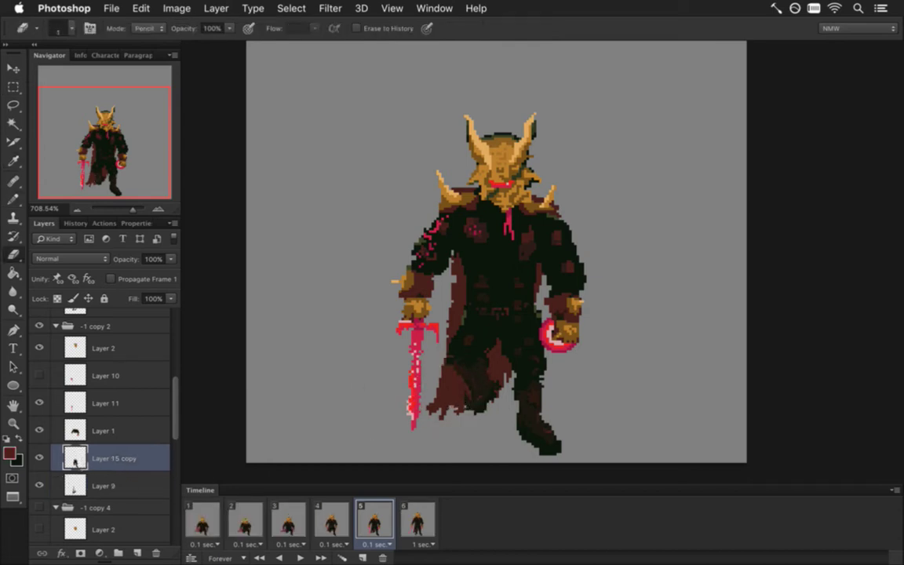
left_click(93, 480)
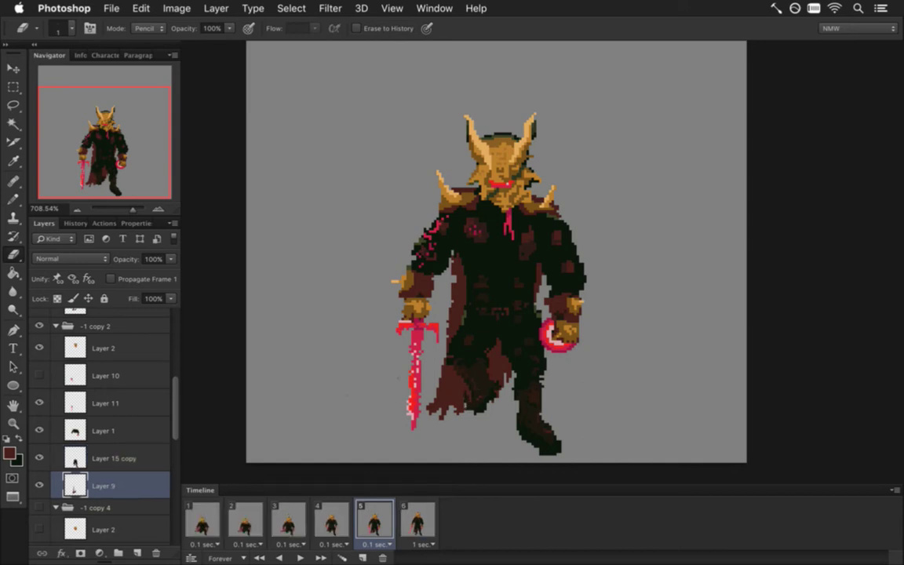
left_click(74, 431)
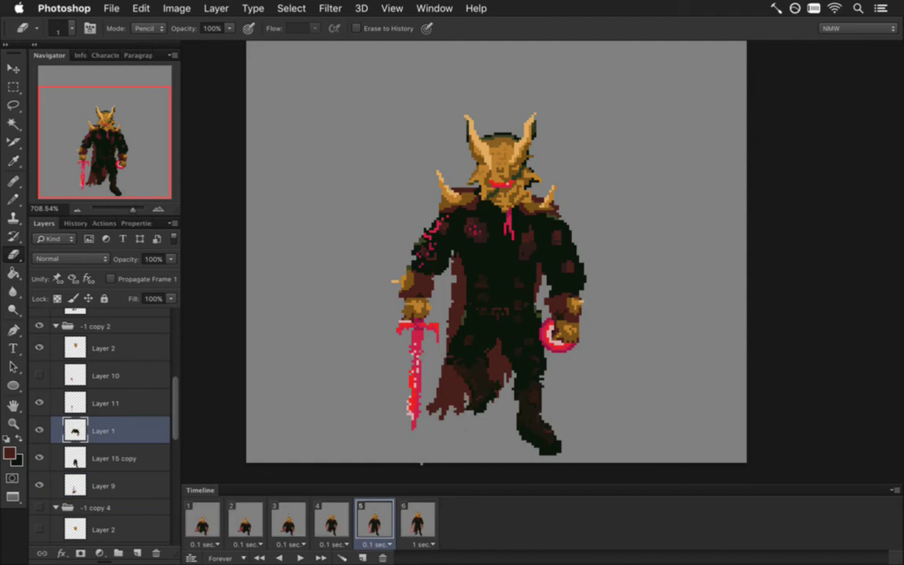
left_click(94, 485)
key("i")
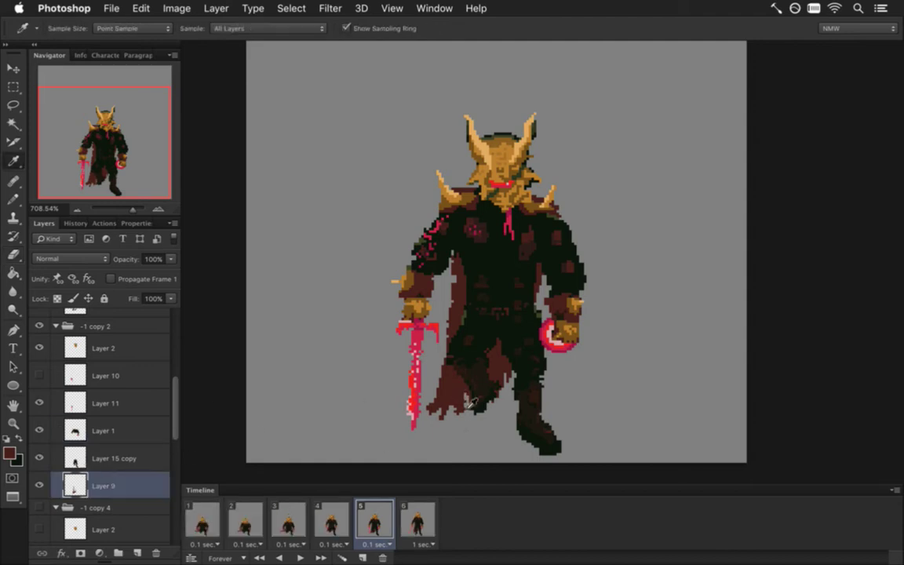
key("b")
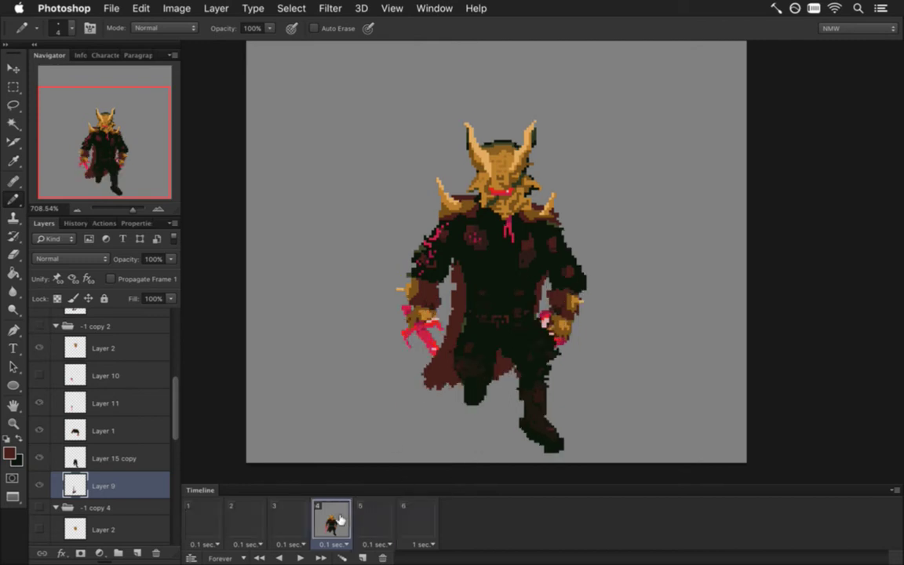
Step: Check frame 6, select frame 5's lower leg beside the sword on Layer 15 copy, and nudge it slightly downward
left_click(413, 521)
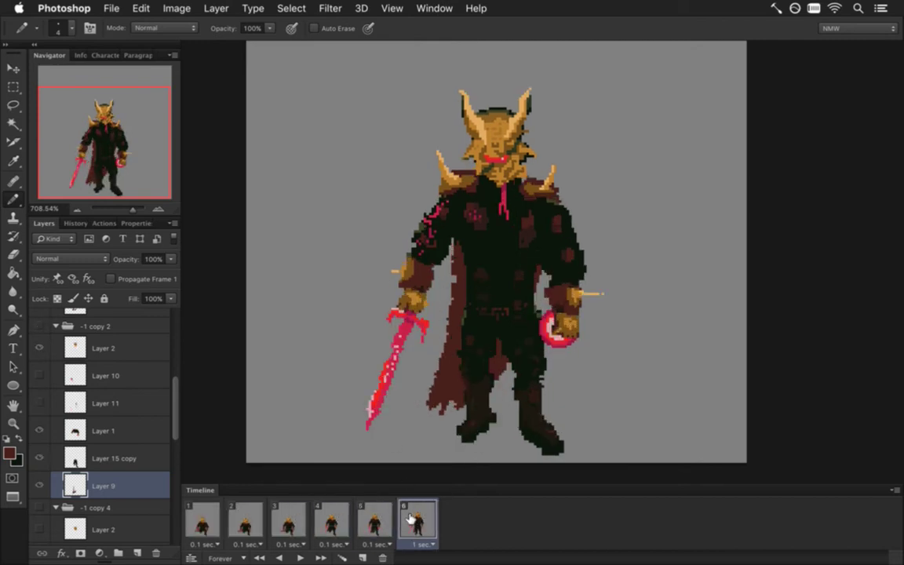
left_click(375, 515)
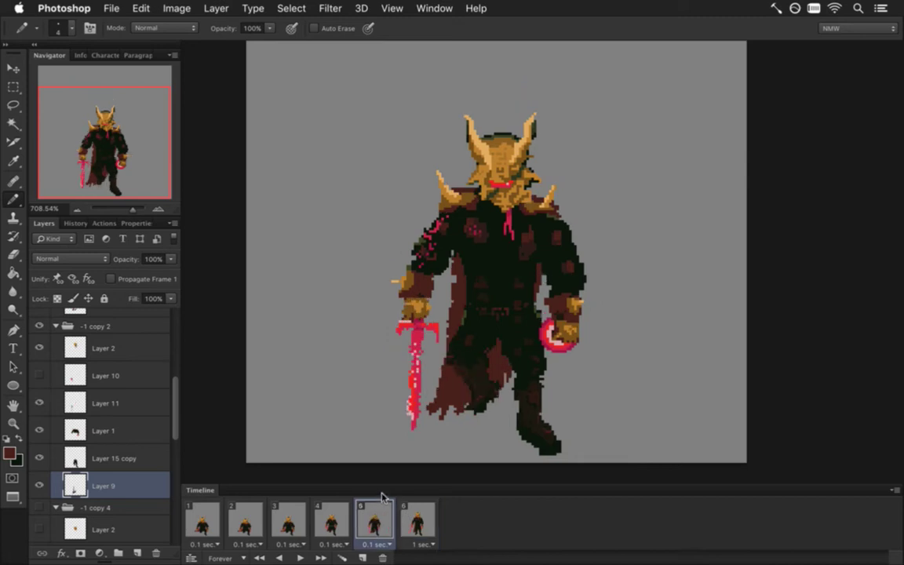
key("m")
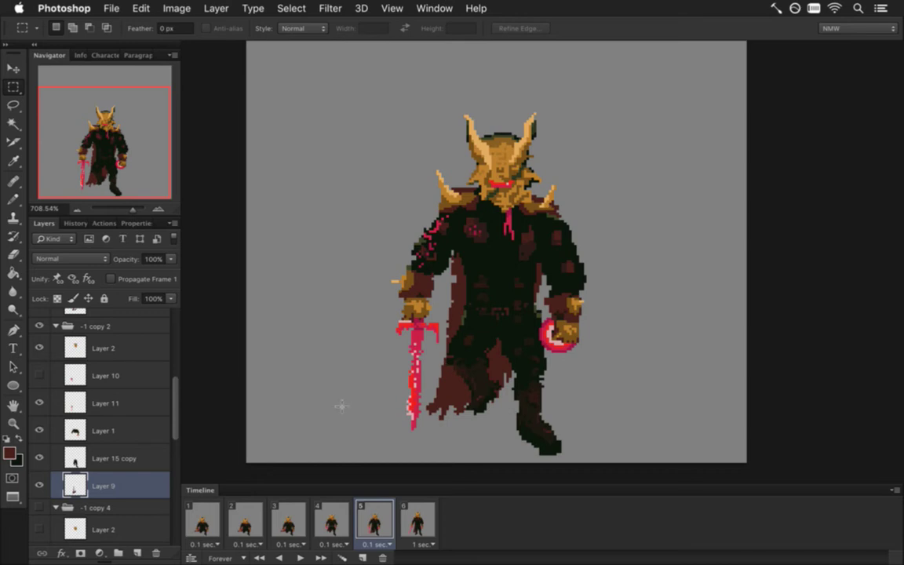
left_click_drag(436, 353, 500, 421)
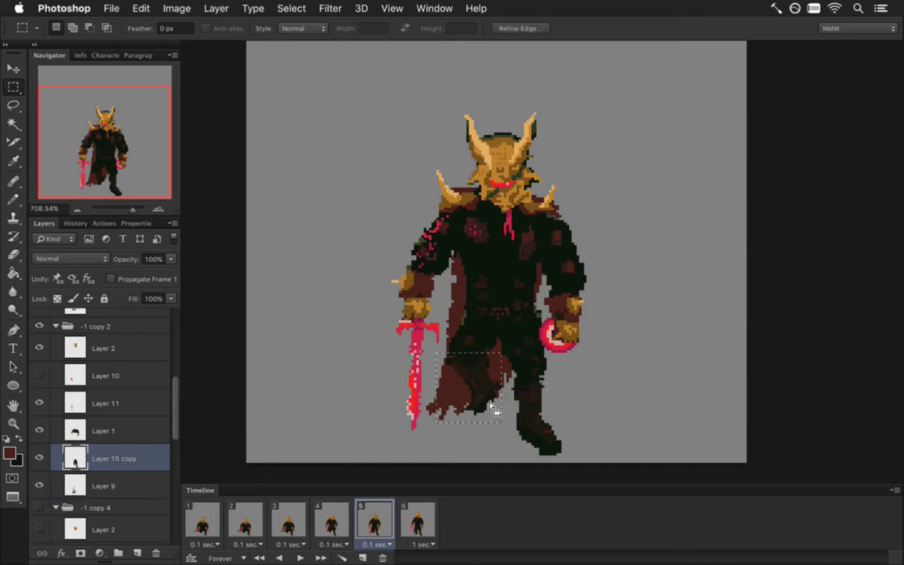
key("v")
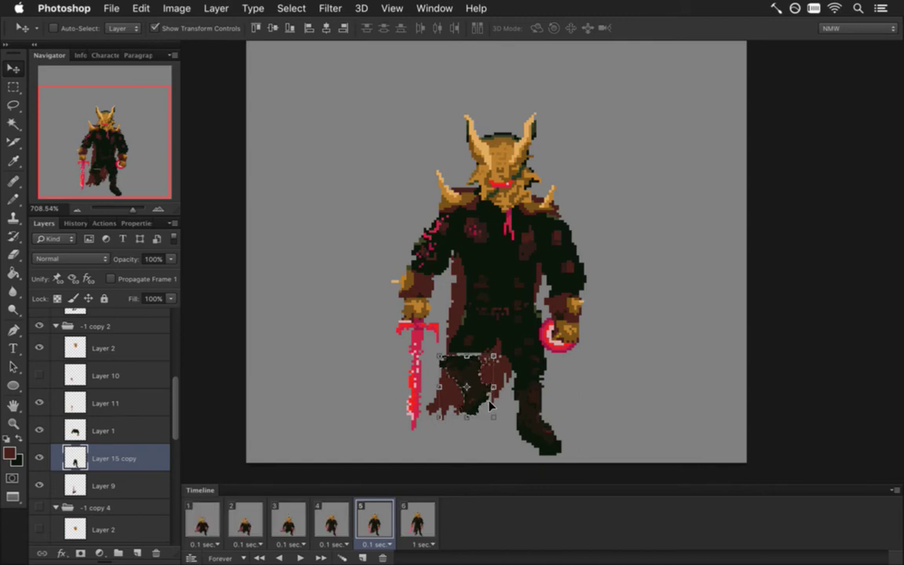
key("Left")
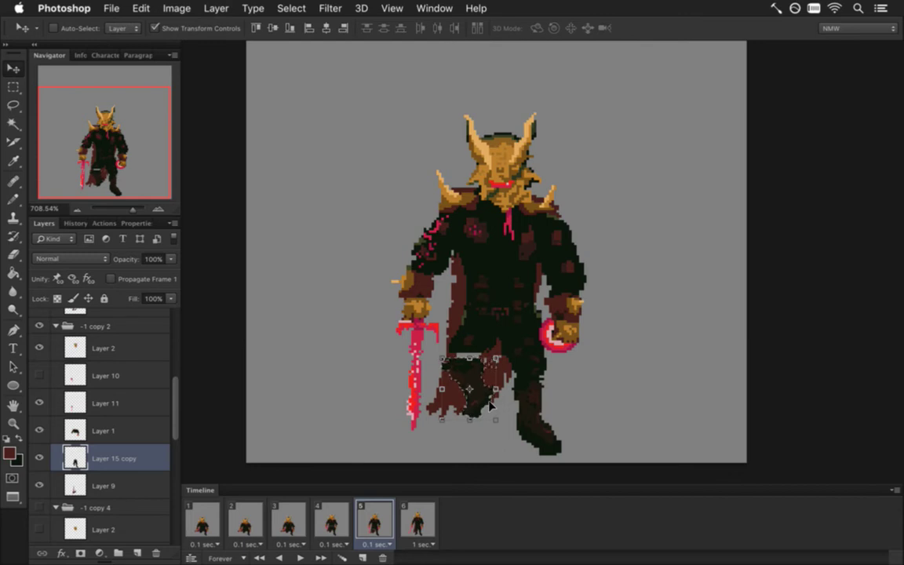
key("Up")
Step: Stretch the selected lower leg to 116% height and deselect it
left_click(470, 422)
left_click_drag(470, 427, 470, 433)
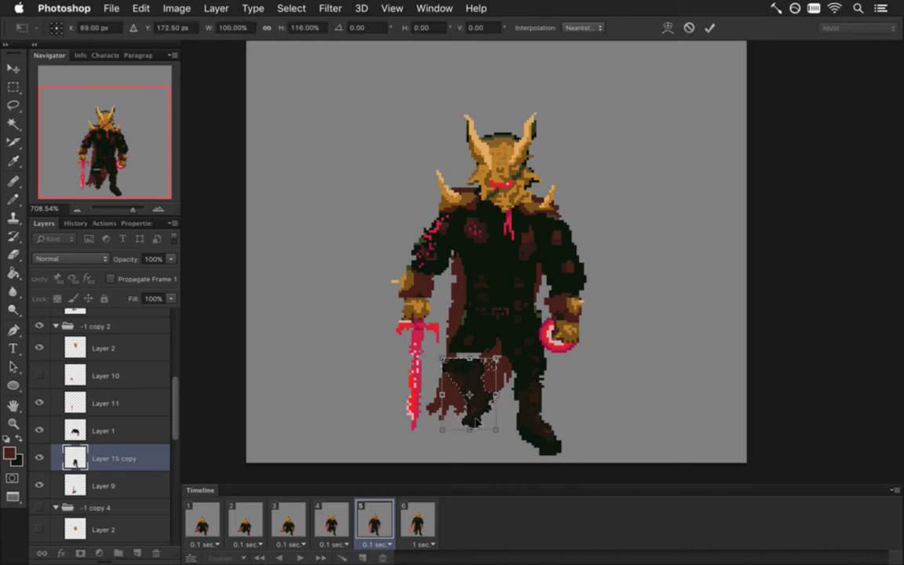
key("Return")
key("m")
left_click(504, 336)
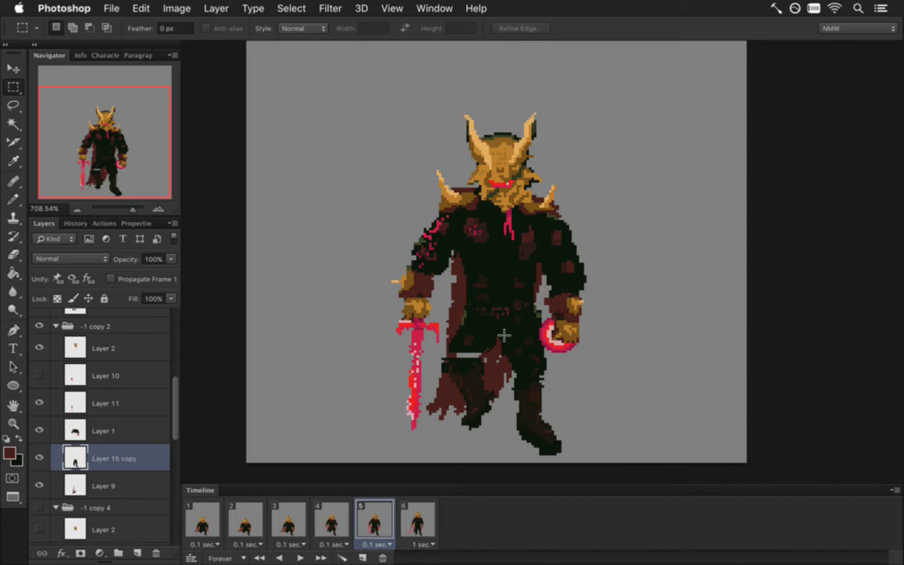
Step: Reselect frame 5's stretched lower leg on Layer 15 copy for moving
key("v")
key("Down")
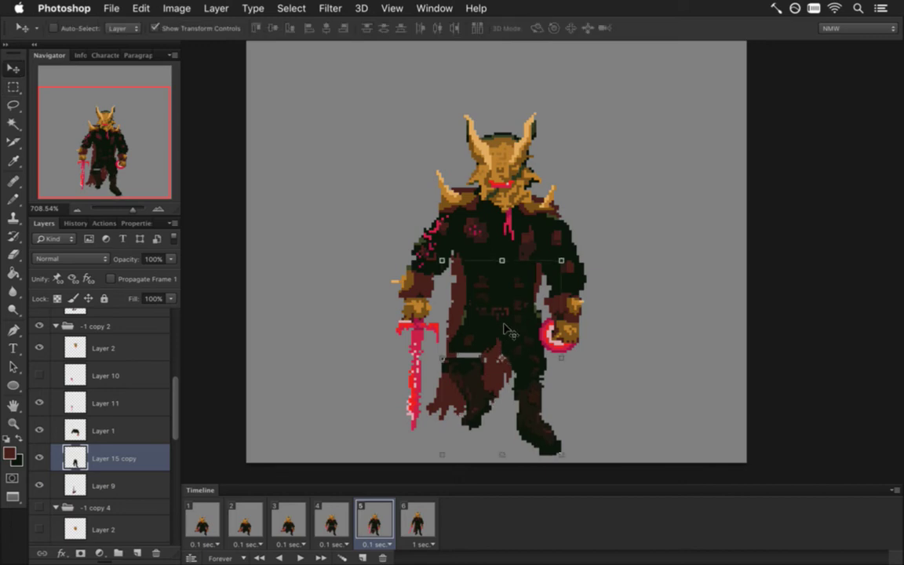
key("m")
left_click_drag(439, 358, 499, 427)
key("v")
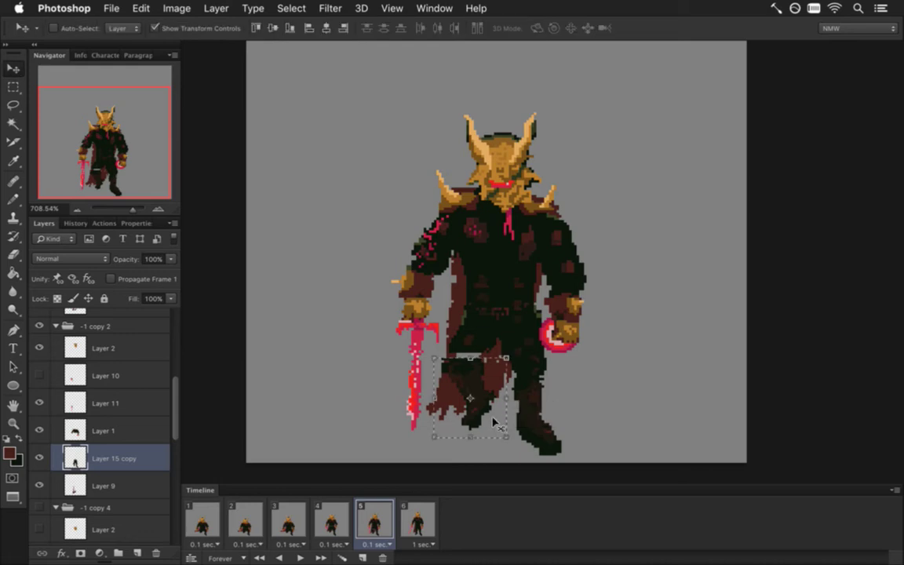
Step: Compare frame 5 with frames 4 and 6, then move the bent lower leg on Layer 15 copy up to close the knee gap
key("m")
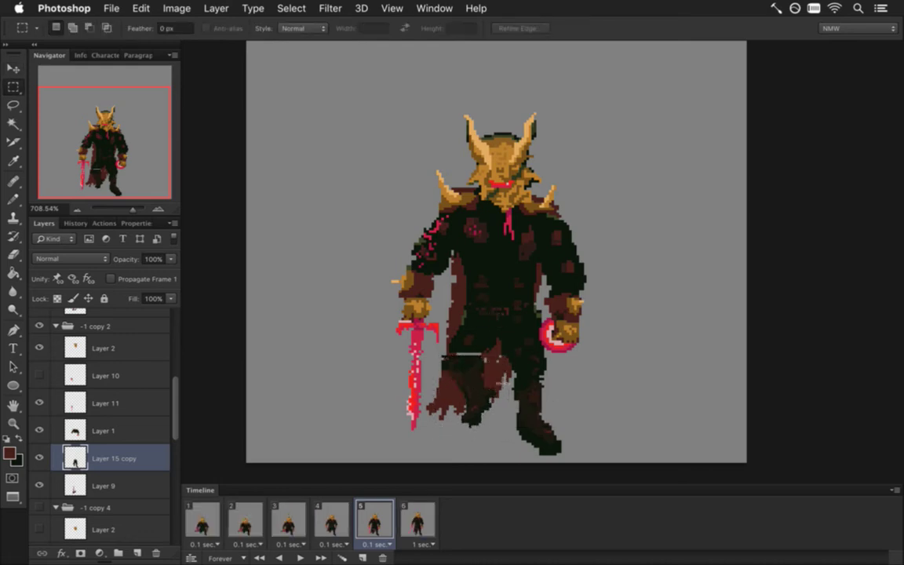
left_click(331, 522)
left_click(373, 522)
left_click(417, 521)
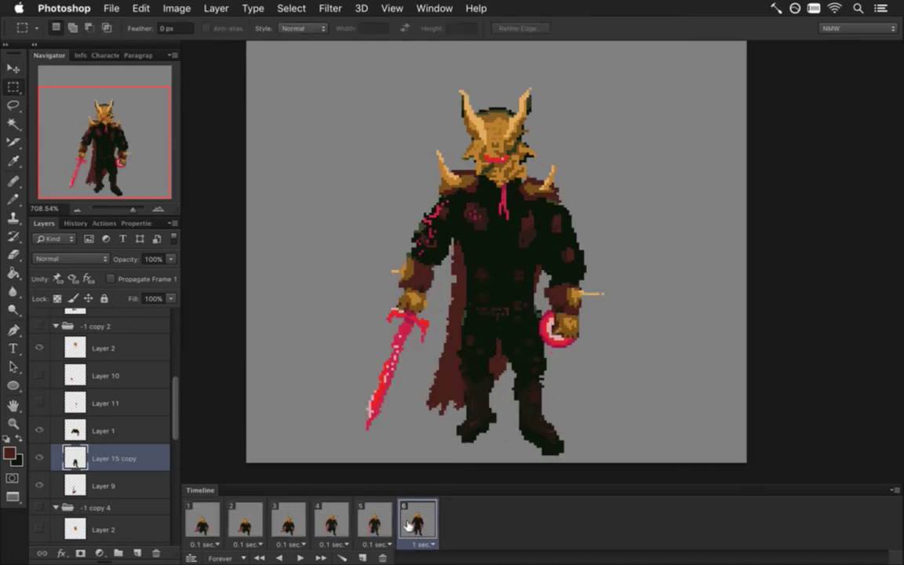
left_click(391, 524)
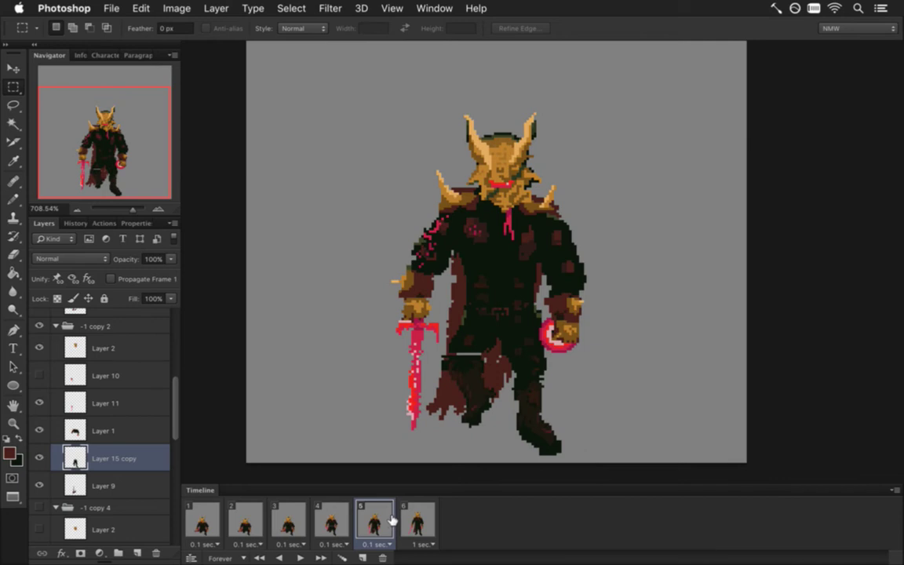
left_click(336, 524)
left_click(374, 523)
left_click_drag(430, 354, 514, 402)
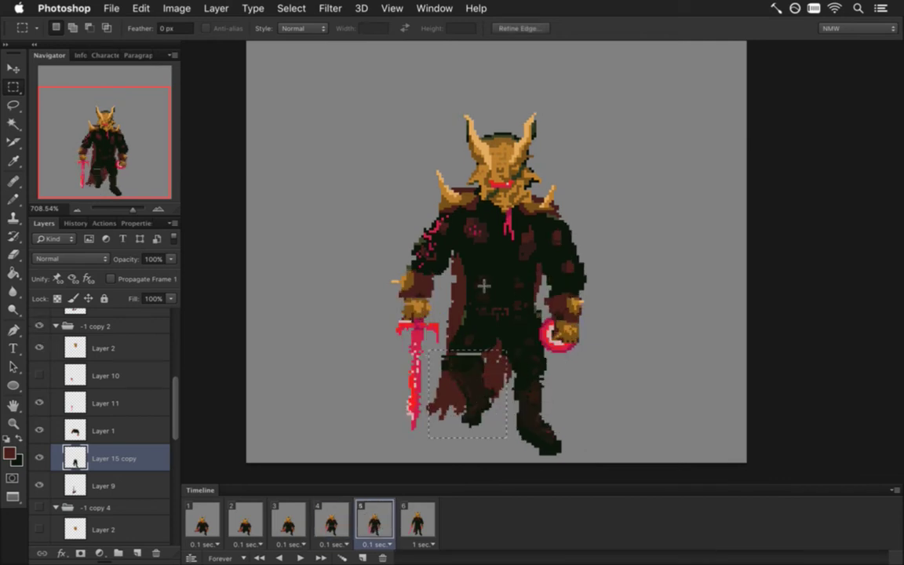
left_click(480, 311)
left_click_drag(435, 439, 502, 356)
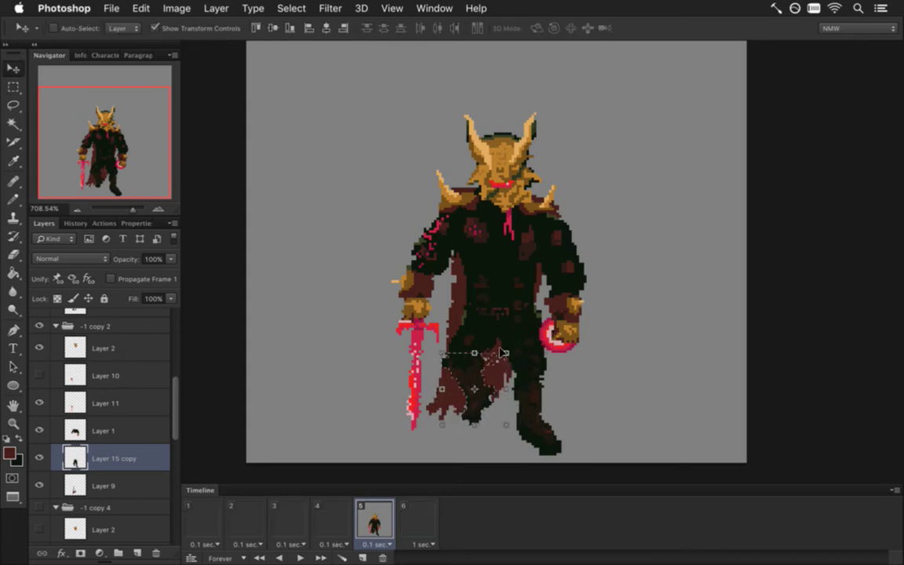
Step: Fill the holes in the cape around the bent leg on Layer 9 in frame 5, using a 5 px dark red pencil
key("i")
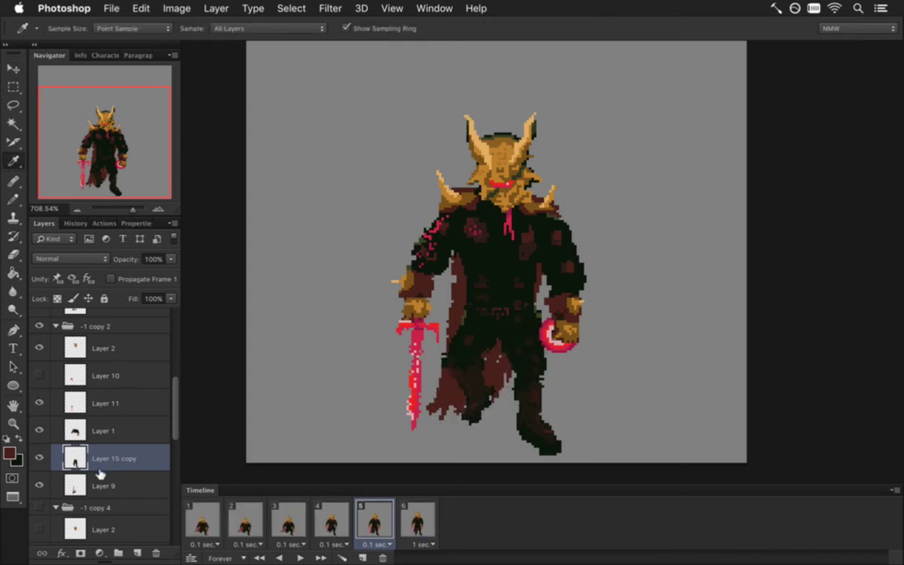
left_click(149, 482)
key("b")
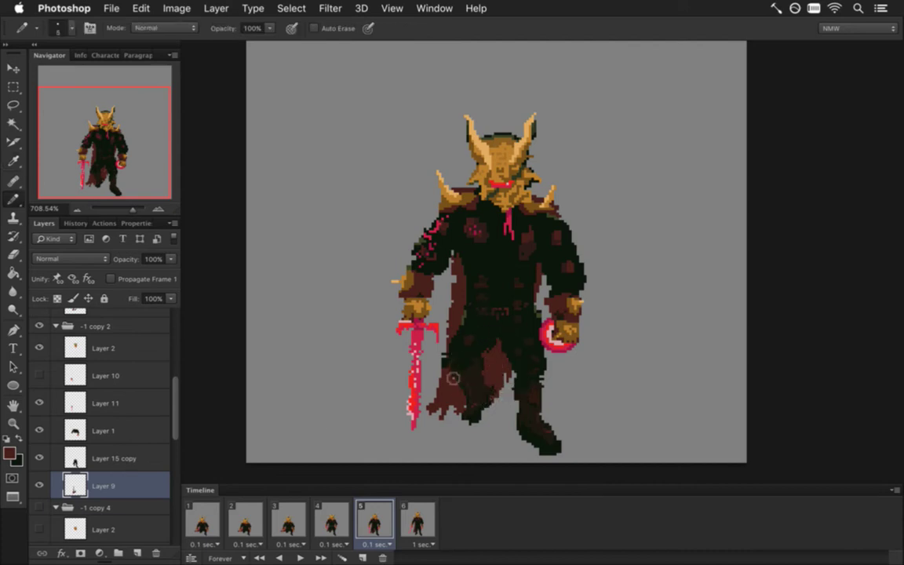
Step: Step back and forth through frames 3 to 6 to check the leg and cape motion around frame 5
left_click(342, 522)
left_click(374, 524)
left_click(413, 522)
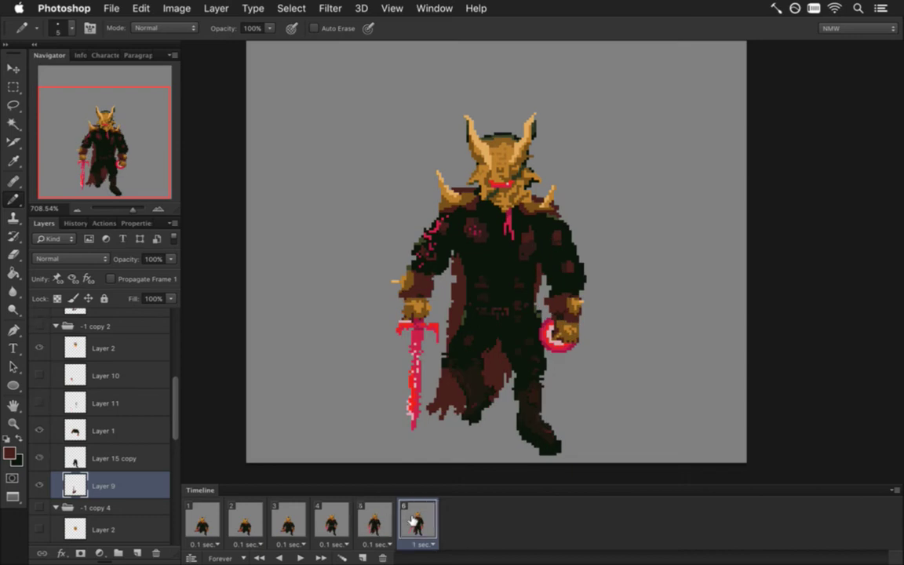
left_click(372, 521)
left_click(330, 521)
left_click(289, 524)
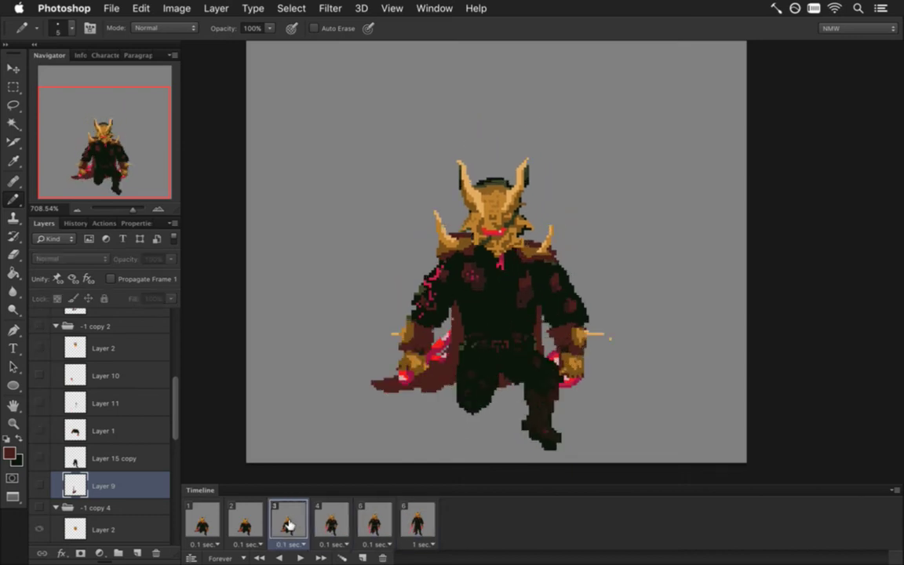
left_click(330, 523)
left_click(369, 515)
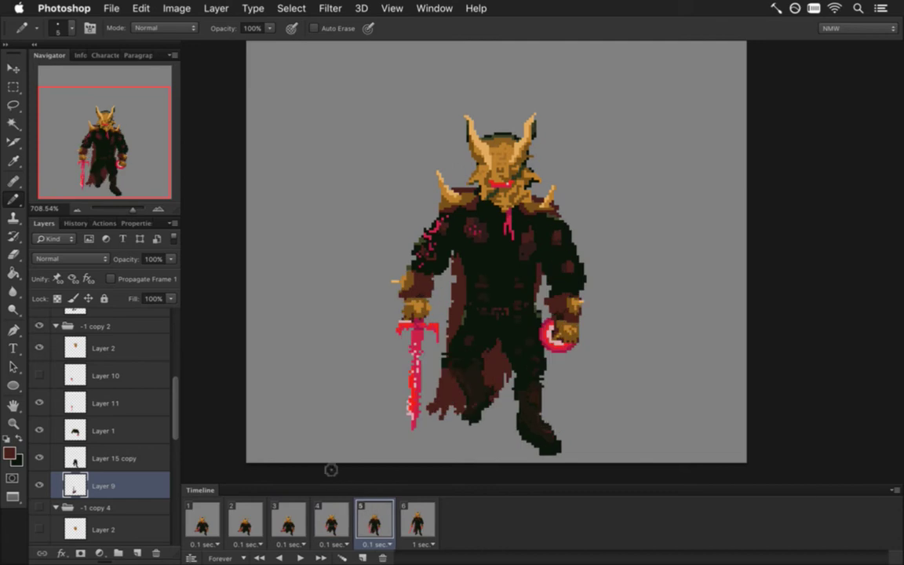
Step: Select the lower part of the cape on Layer 9 in frame 5 and shift it up slightly
key("m")
left_click_drag(415, 368, 568, 398)
key("v")
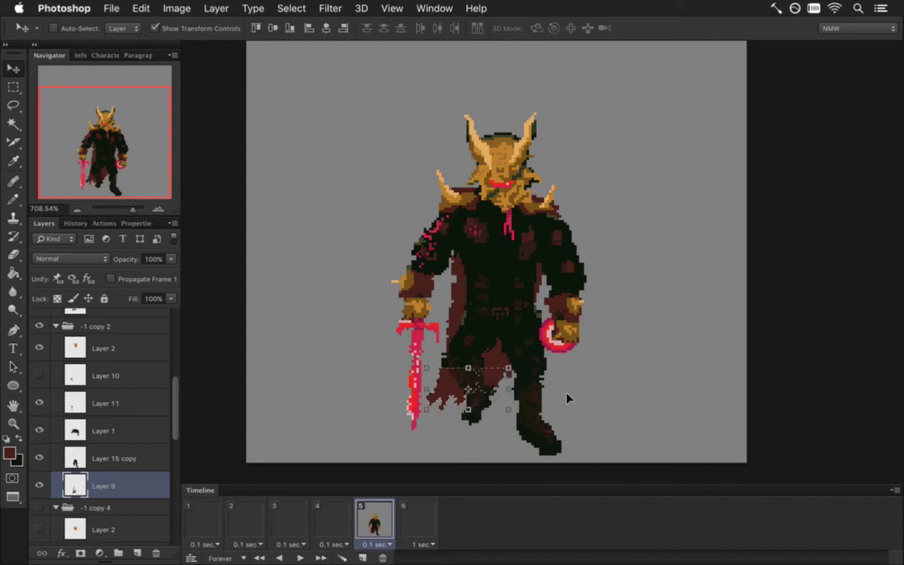
key("m")
left_click(455, 431)
Step: Flip between frames 3 to 6 to examine how the raised cape hem in frame 5 moves with its neighbours
left_click(345, 520)
left_click(377, 520)
left_click(424, 520)
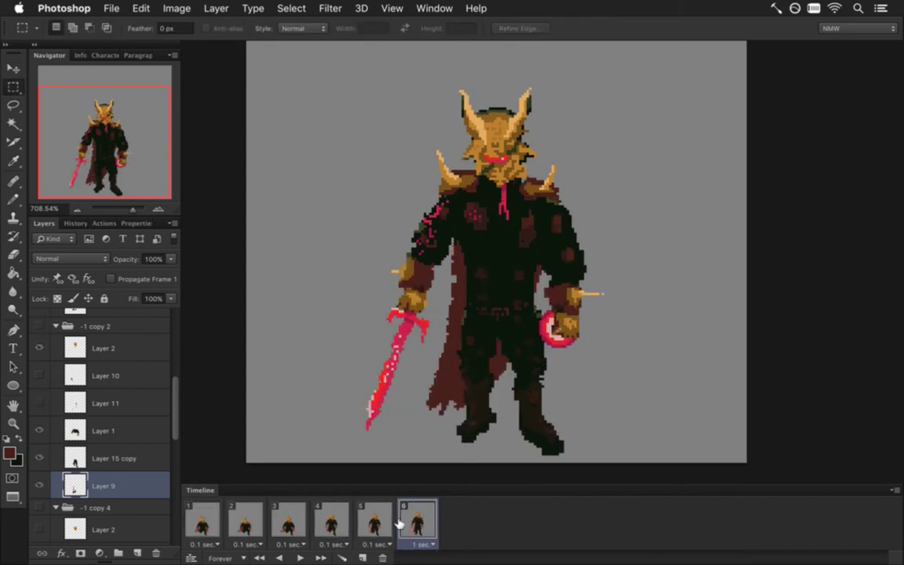
left_click(368, 522)
left_click(330, 524)
left_click(288, 524)
left_click(323, 524)
left_click(368, 517)
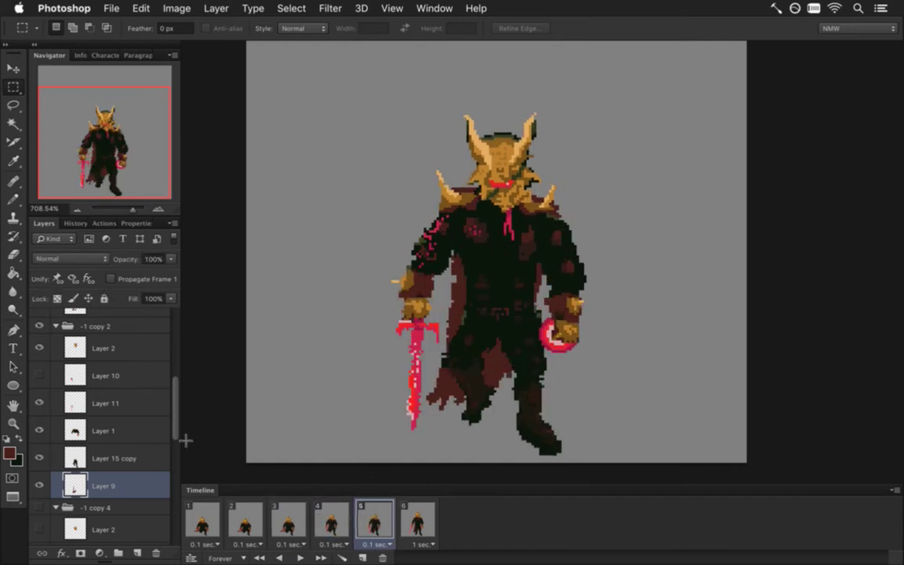
Step: Select the bent lower leg on Layer 15 copy in frame 5 and shift it slightly inward, toward the other leg
left_click(72, 459)
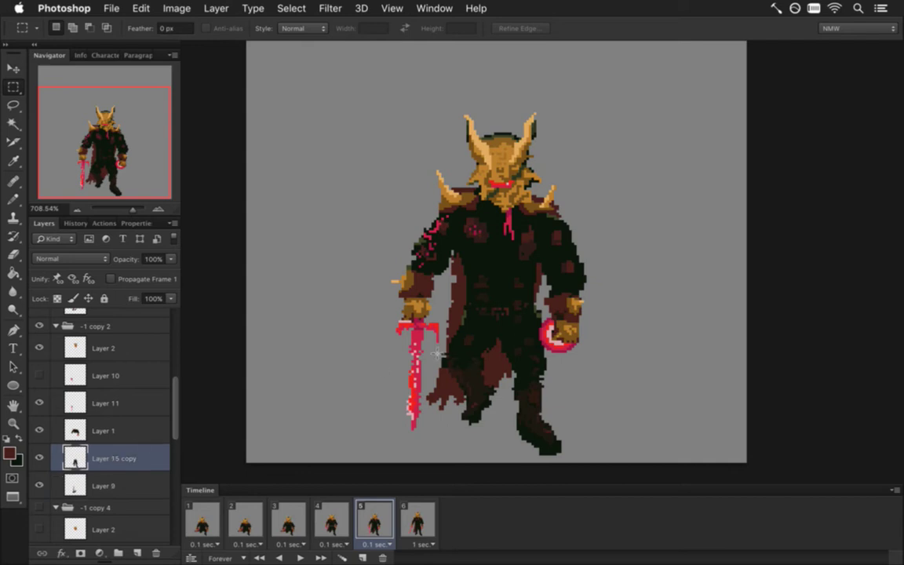
left_click_drag(421, 350, 496, 442)
key("v")
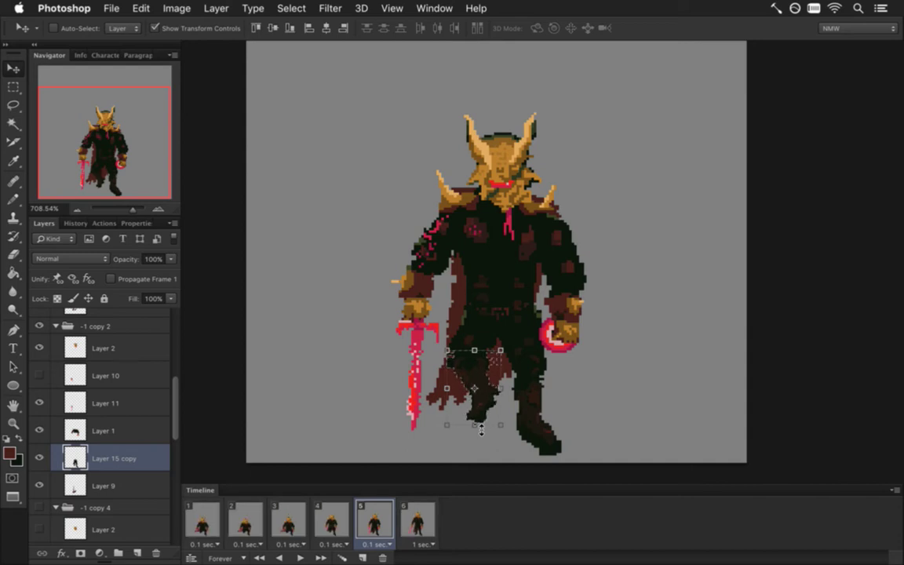
key("m")
key("ctrl+d")
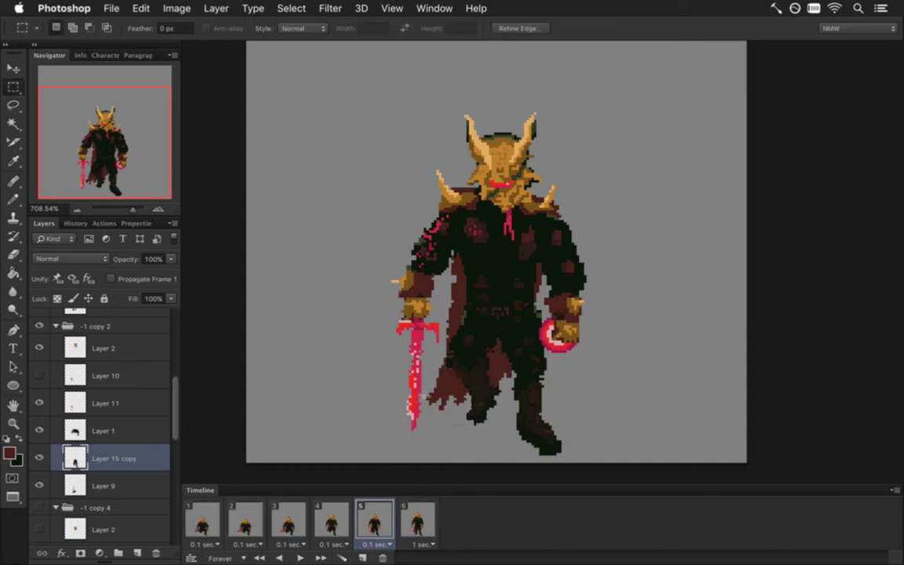
Step: Compare frame 5 with frames 3 and 4, then erase stray pixels along the outer edge of the bent leg's thigh
left_click(332, 520)
left_click(289, 520)
left_click(333, 520)
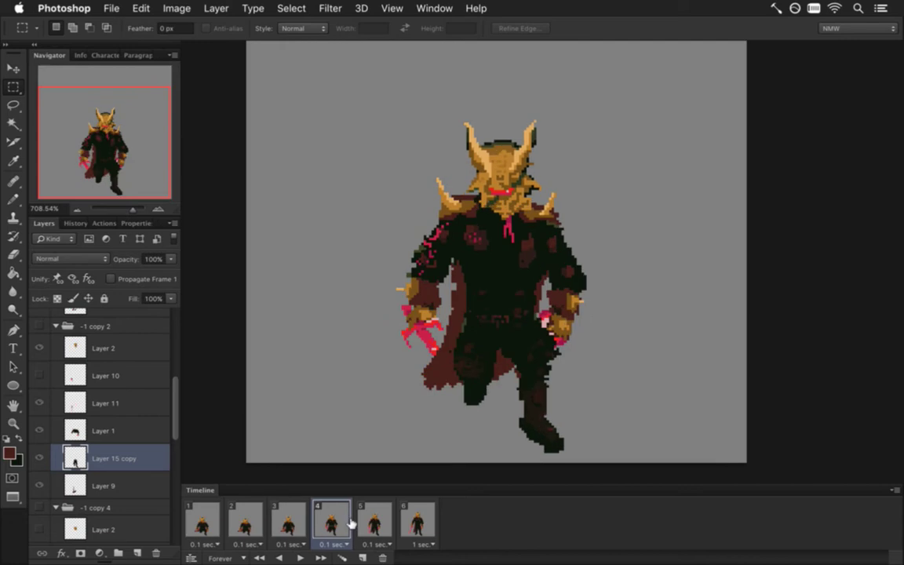
left_click(376, 521)
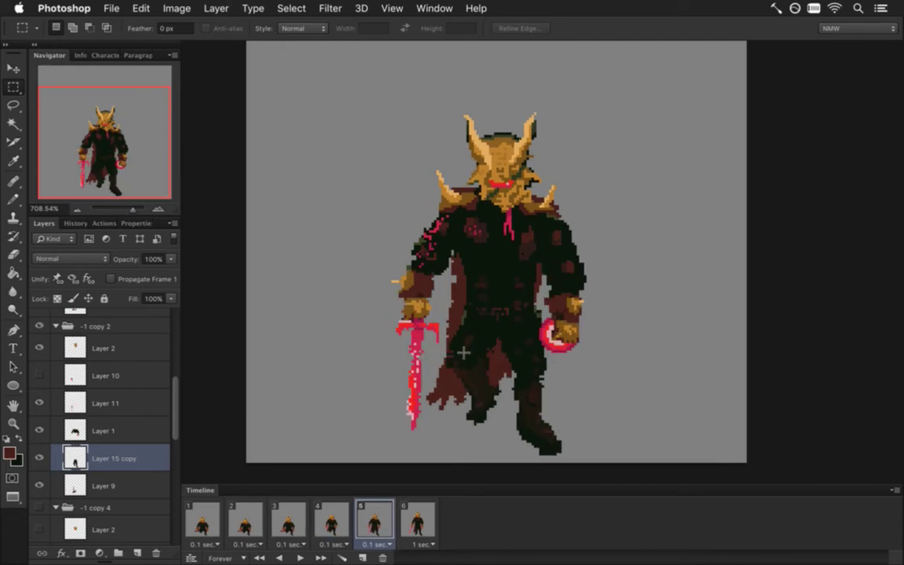
key("e")
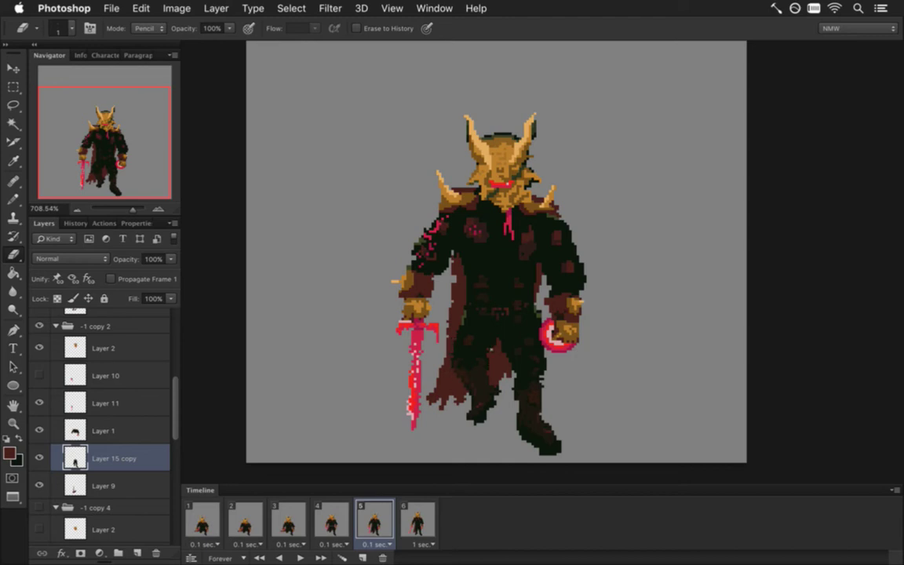
Step: Sample the near-black trouser colour and refine the bent leg's knee contour in frame 5 with a 1 px pencil and eraser
key("b")
left_click(496, 345, "alt")
key("bracketleft")
key("bracketleft")
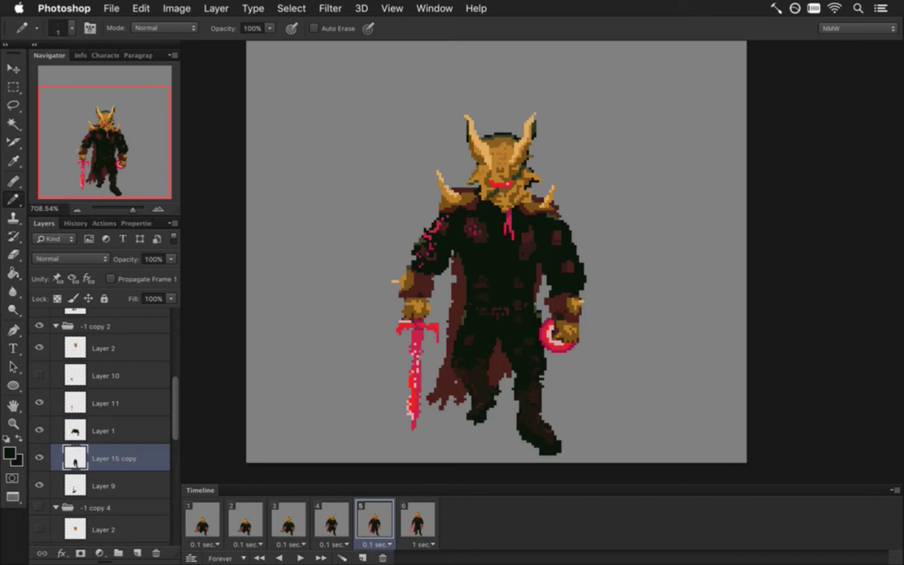
key("e")
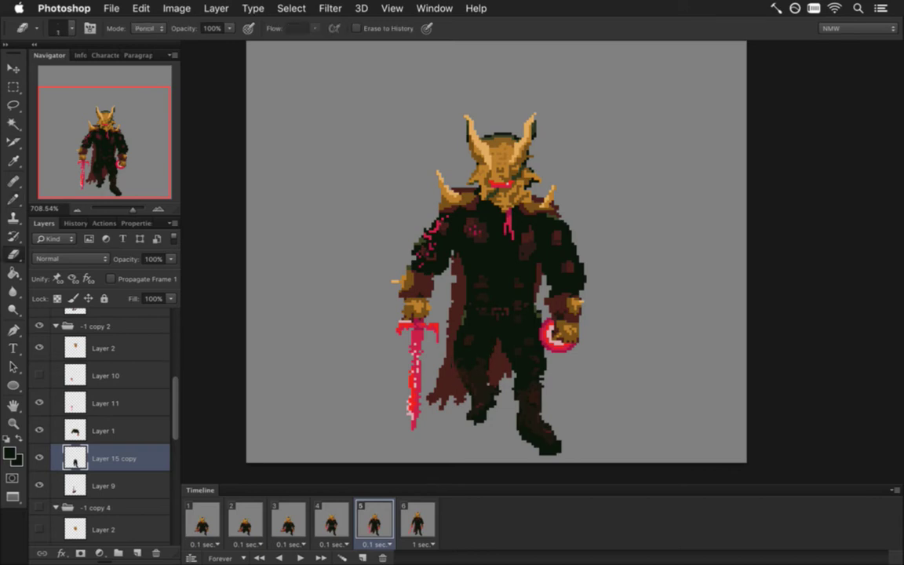
key("b")
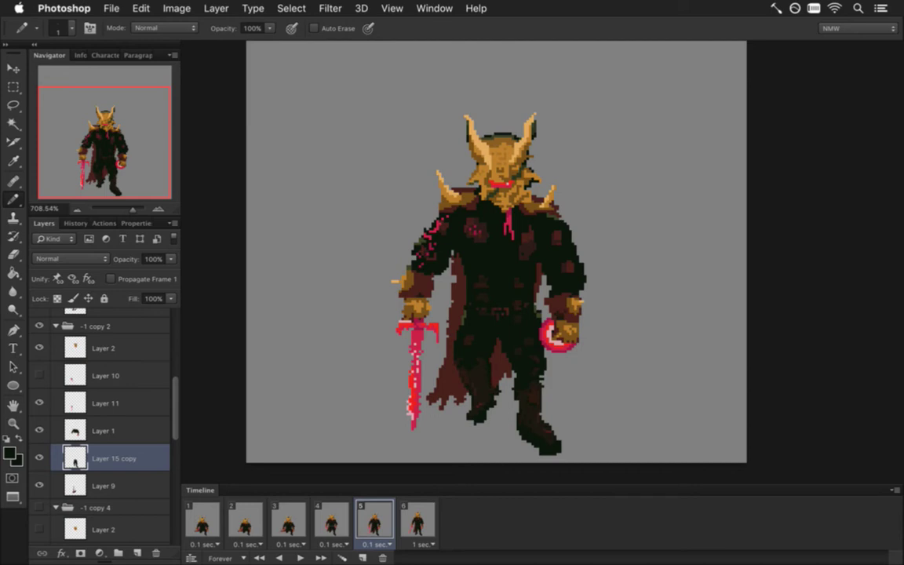
Step: Reshape the raised foot on Layer 15 copy in frame 5 by trimming its toe and redrawing its outline with 1 px strokes
left_click(345, 520)
left_click(378, 517)
key("e")
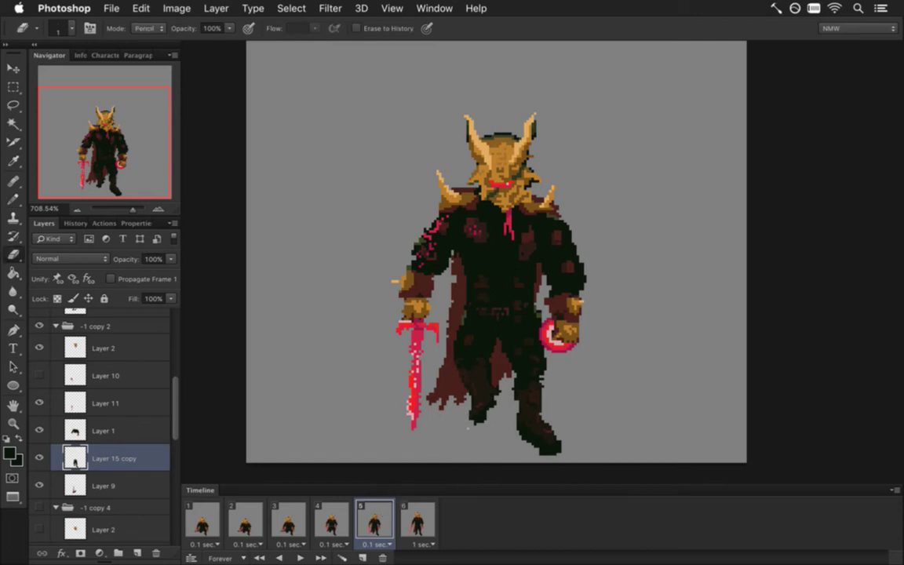
key("b")
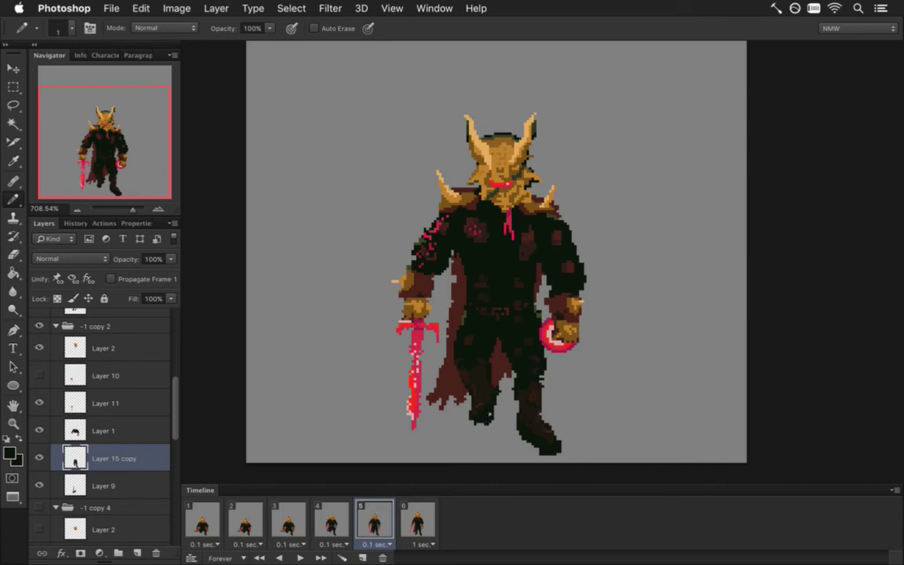
key("e")
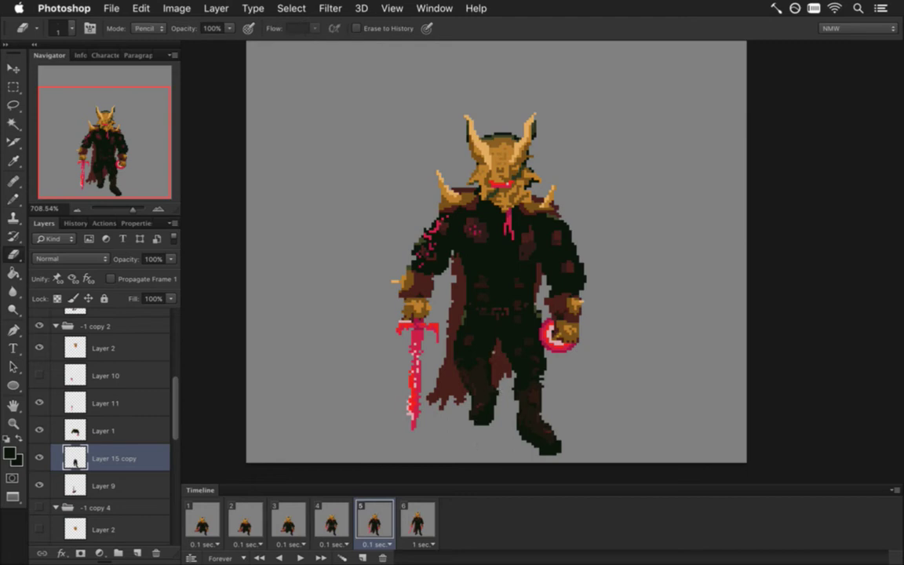
Step: Compare frame 5 with frames 4 and 6, then play the animation from frame 1 and stop it
left_click(337, 522)
left_click(377, 528)
left_click(413, 528)
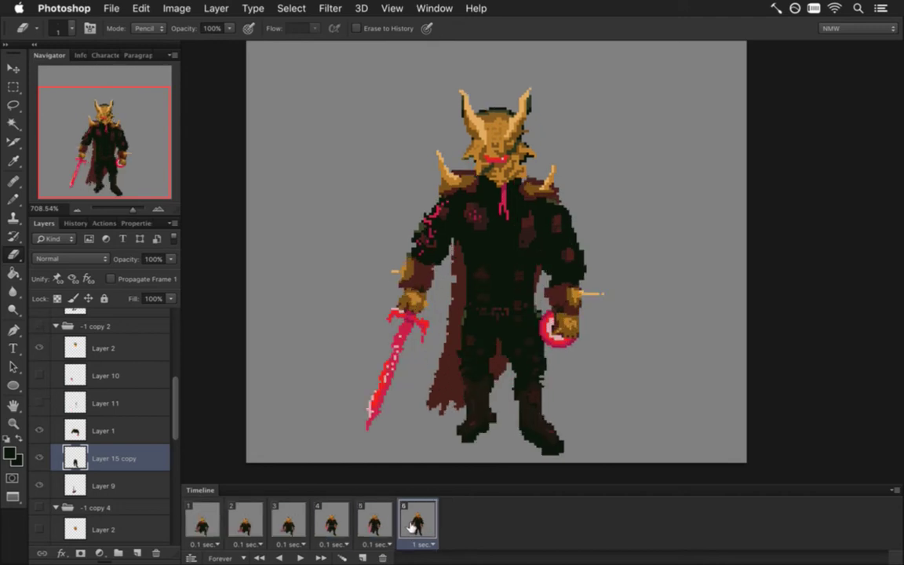
left_click(366, 527)
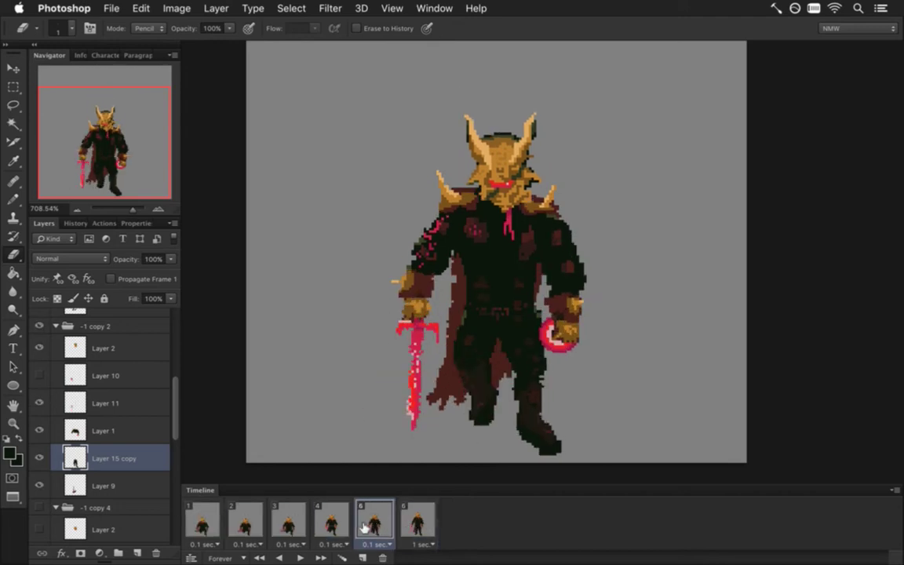
left_click(412, 524)
left_click(201, 522)
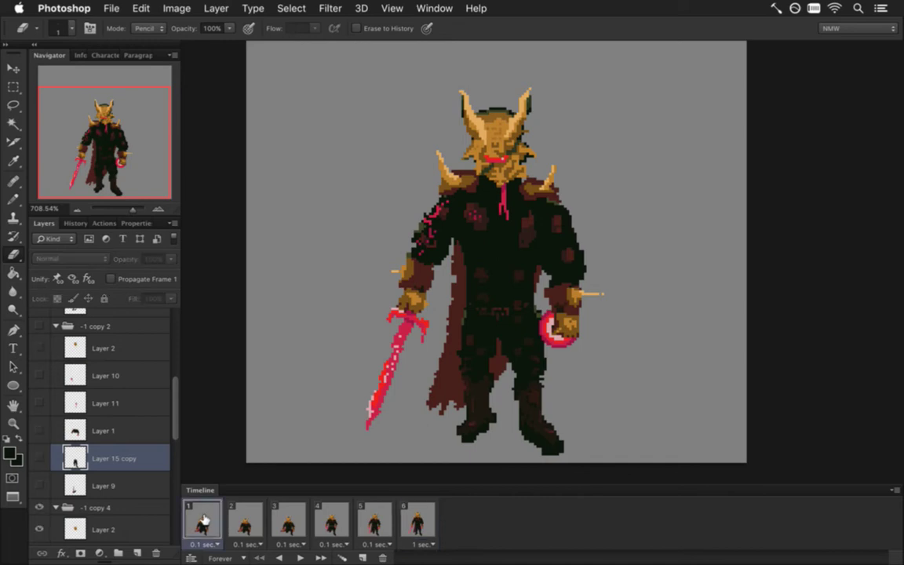
left_click(300, 557)
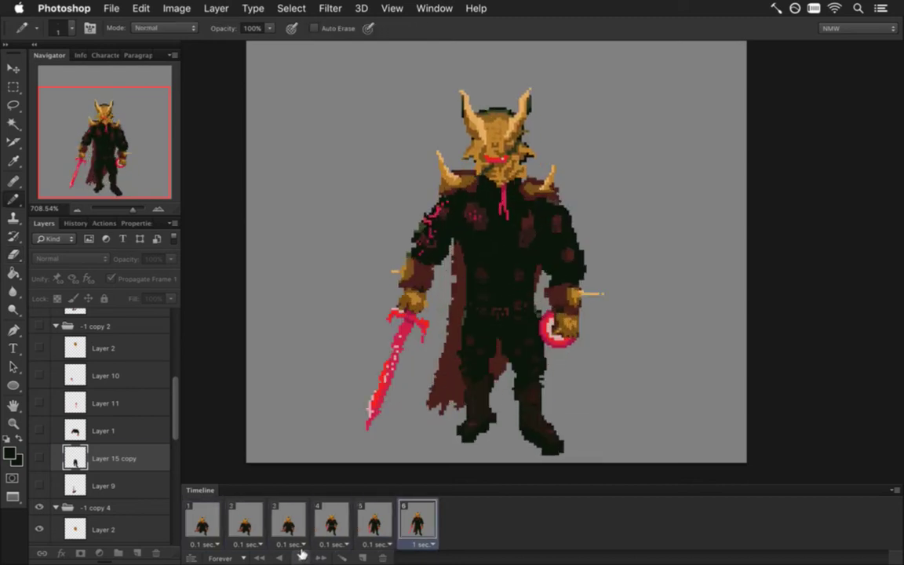
left_click(301, 558)
key("b")
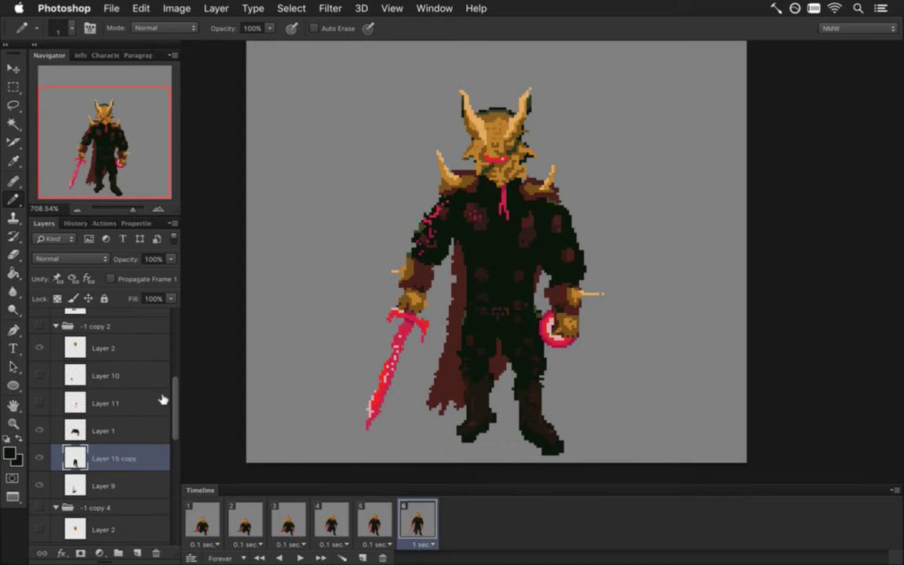
Step: In frame 6, select the sword and its hand on Layer 1 of group -1, rotate them -11.80°, and reposition them under the wrist
scroll(156, 409, "up", 5)
scroll(159, 340, "up", 2)
left_click(143, 366)
key("m")
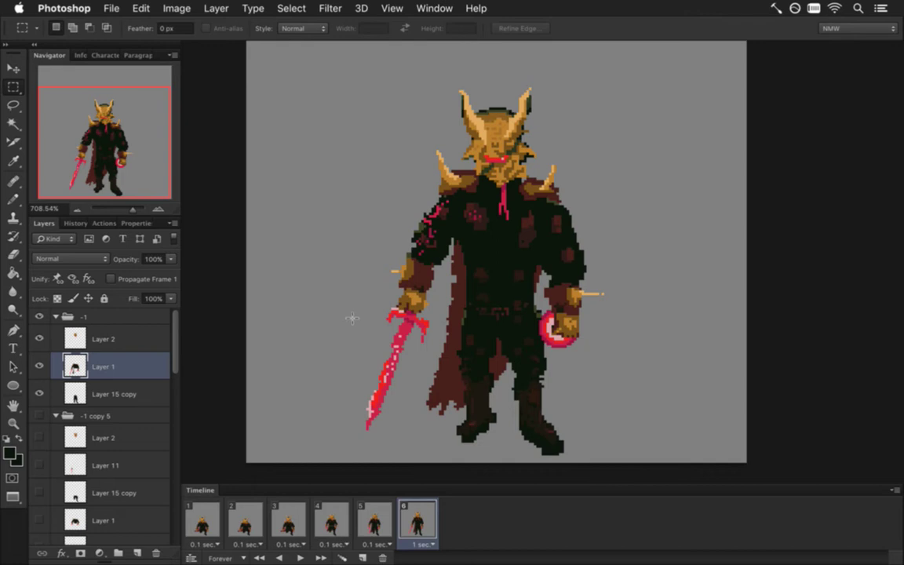
left_click_drag(326, 291, 430, 454)
key("v")
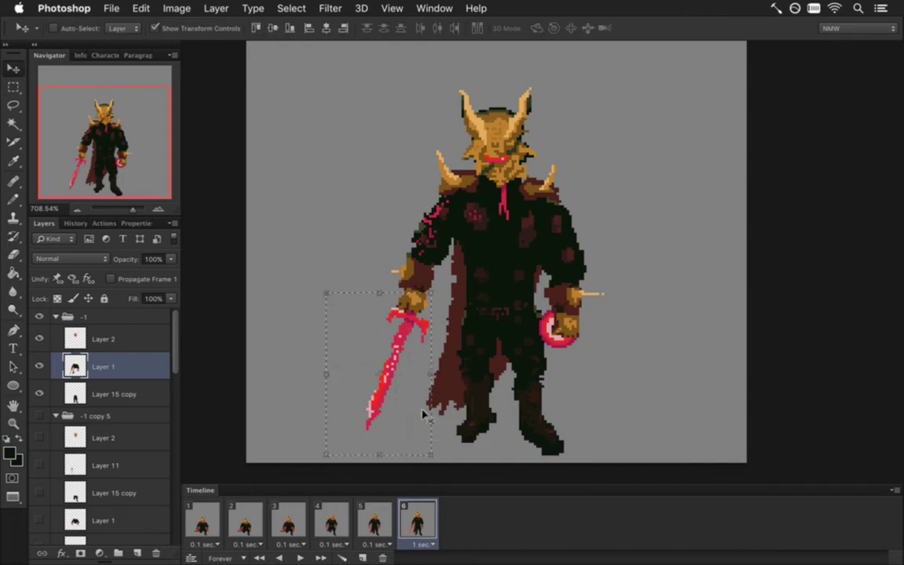
key("super+t")
left_click_drag(311, 285, 295, 301)
mouse_move(405, 332)
left_mouse_down()
mouse_move(424, 334)
mouse_move(411, 334)
mouse_move(417, 325)
left_mouse_up()
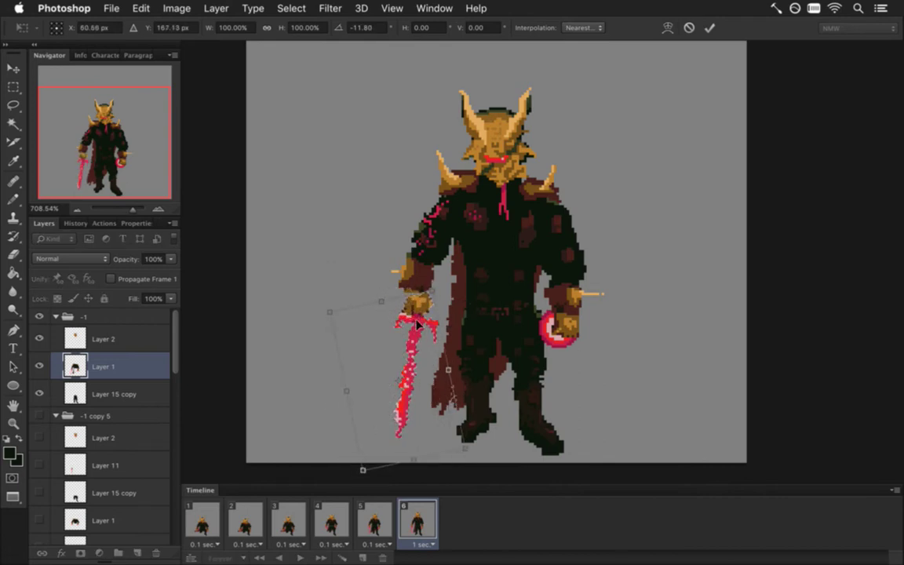
Step: Nudge frame 6's rotated sword 1 px left and up, scale its height to 94.25%, and apply the transform
key("Left")
key("Up")
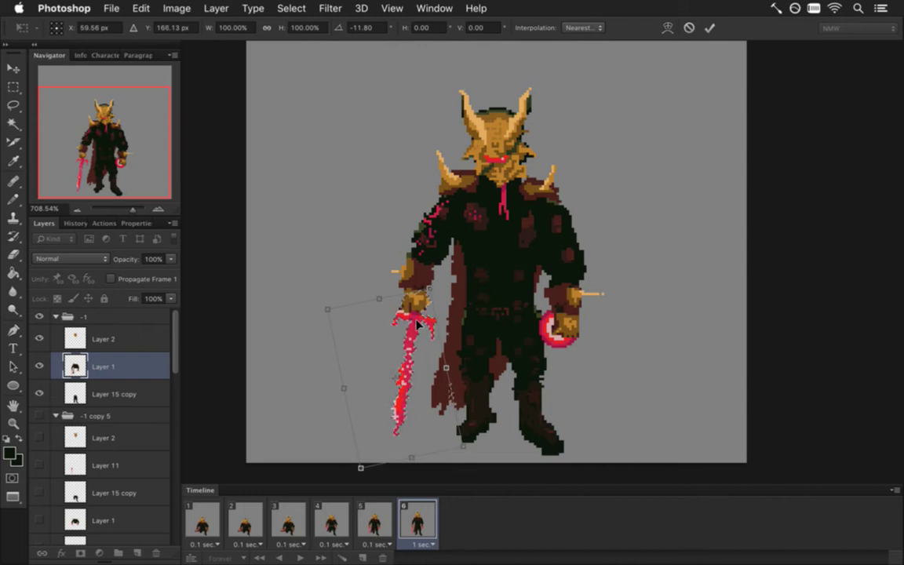
left_click_drag(412, 457, 414, 454)
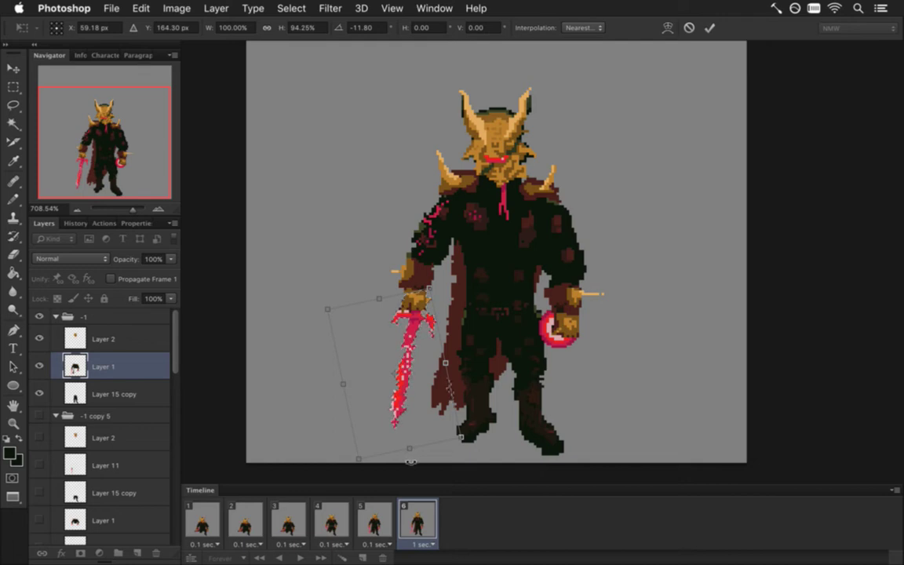
key("Return")
key("m")
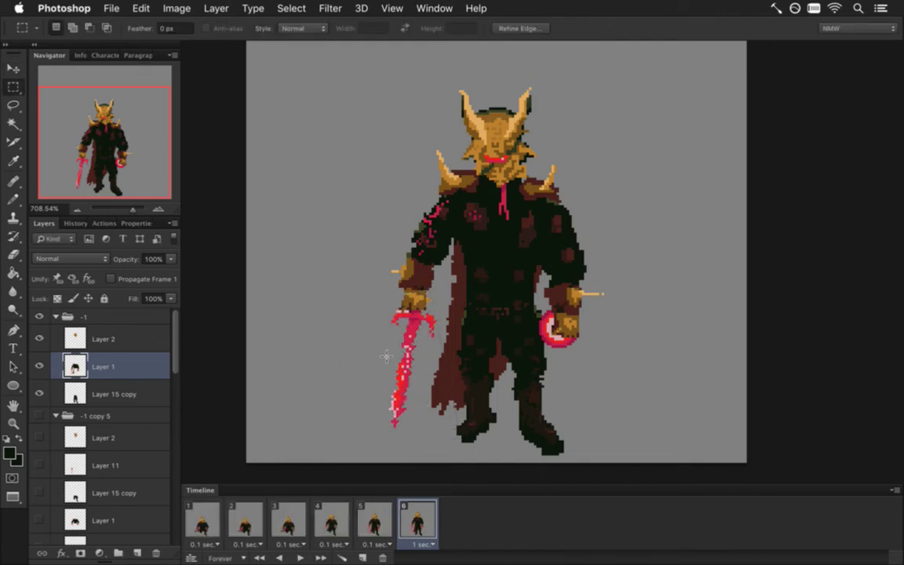
left_click_drag(423, 359, 467, 422)
key("super+c")
left_click(380, 353)
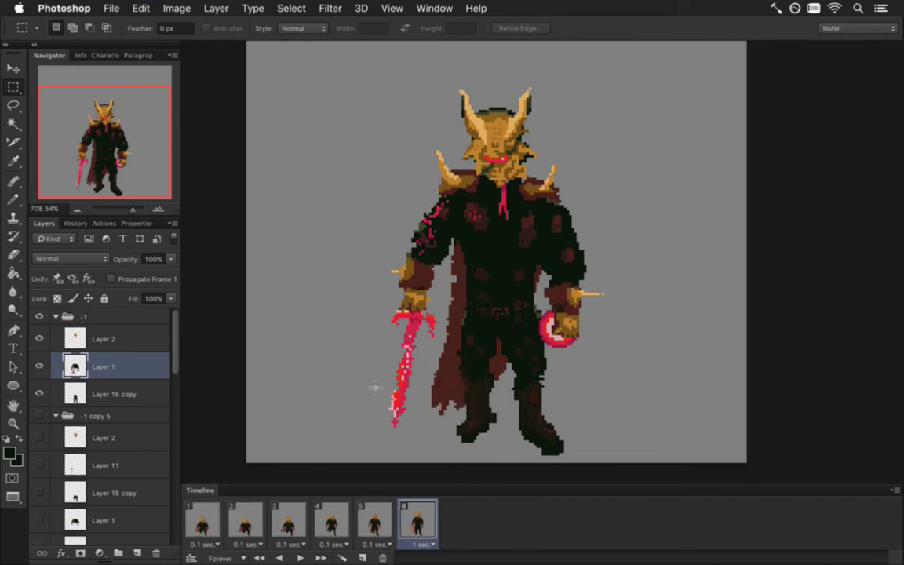
Step: Flip back and forth through frames 1 to 6 to examine how the sword, cape and pose progress
left_click(375, 519)
left_click(417, 521)
left_click(322, 516)
left_click(285, 519)
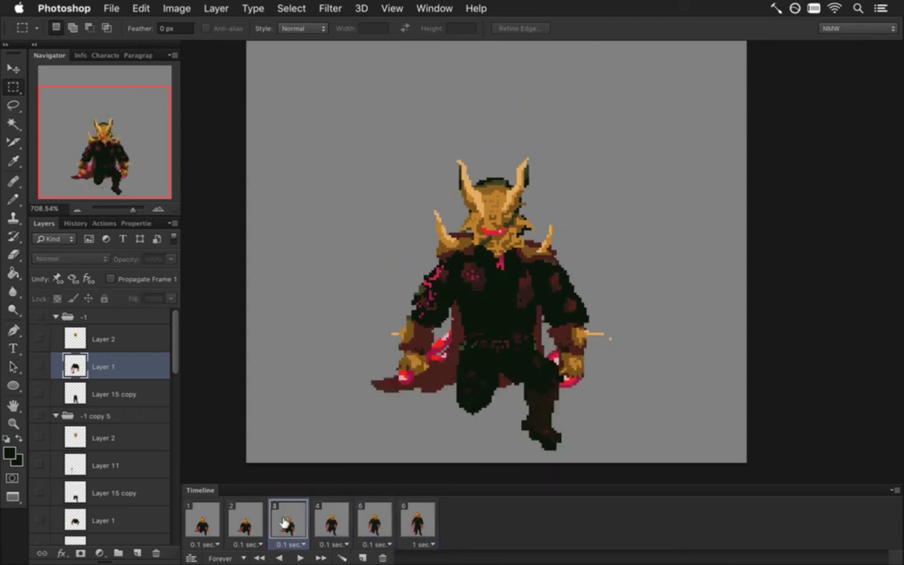
left_click(330, 522)
left_click(372, 518)
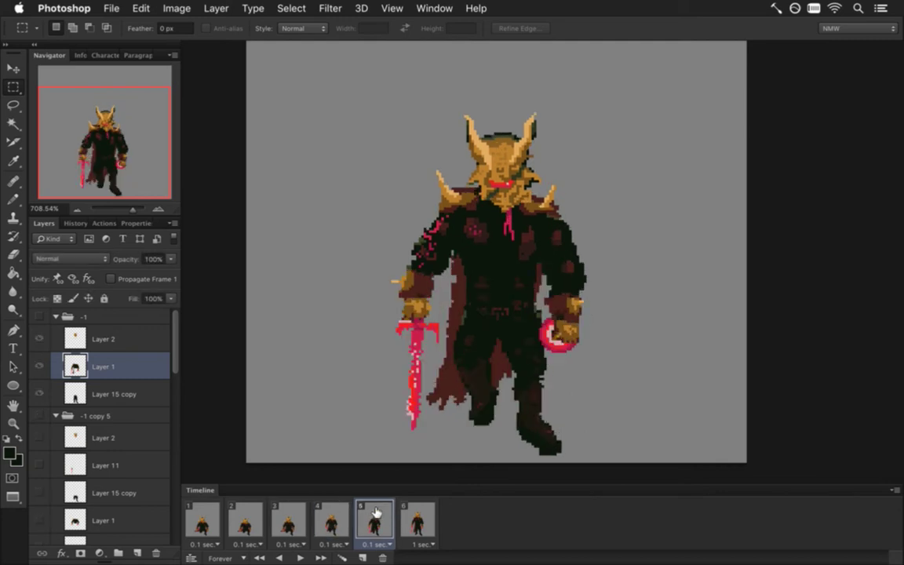
left_click(330, 519)
left_click(276, 520)
left_click(244, 520)
left_click(199, 523)
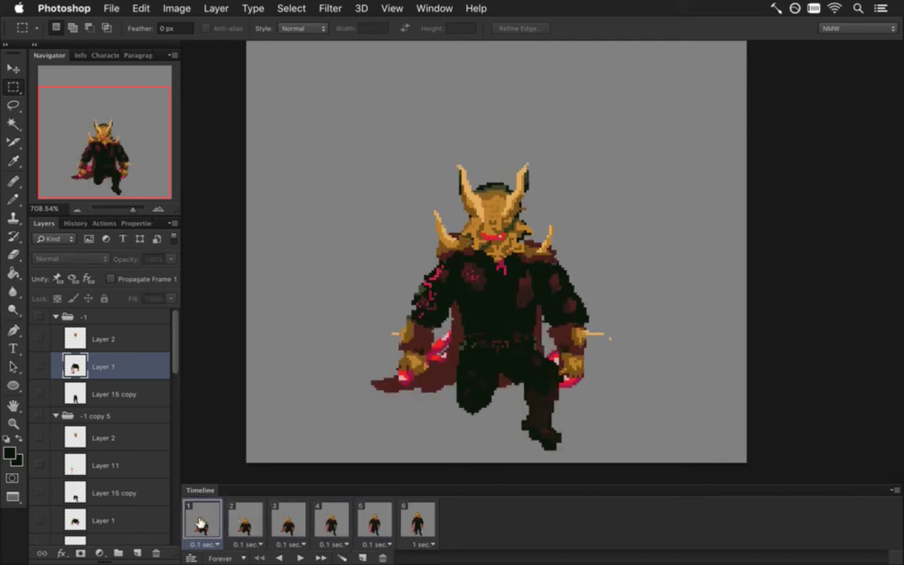
left_click(243, 523)
left_click(289, 526)
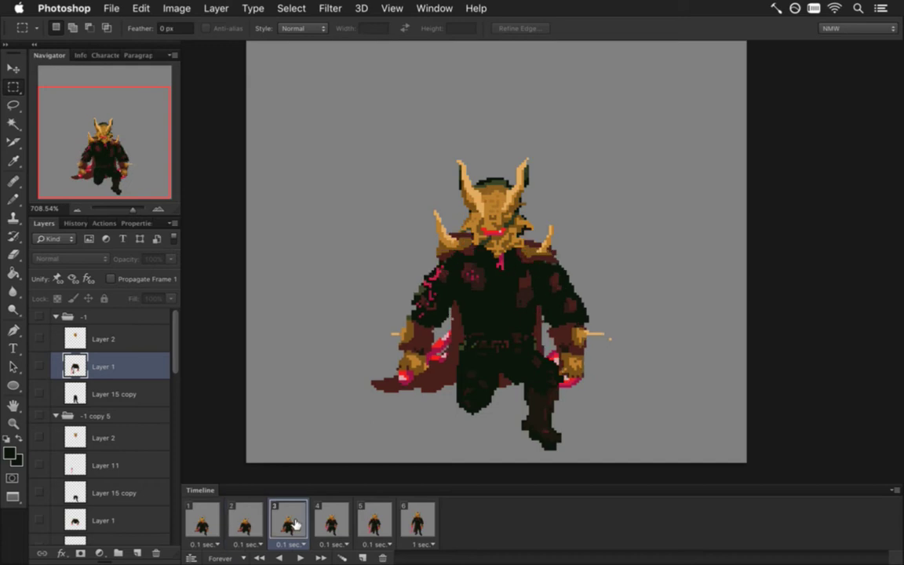
left_click(332, 522)
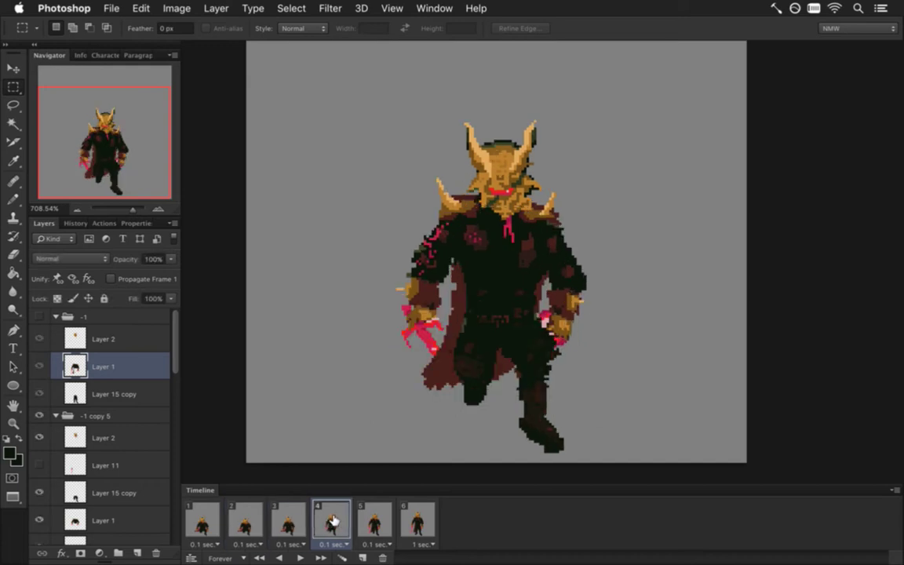
left_click(290, 522)
Step: In frame 4, sample the dark red cape colour and try a 1 px pencil stroke off the cape's lower edge on Layer 1
left_click(329, 522)
left_click_drag(173, 346, 176, 451)
left_click_drag(174, 510, 174, 369)
left_click(137, 408)
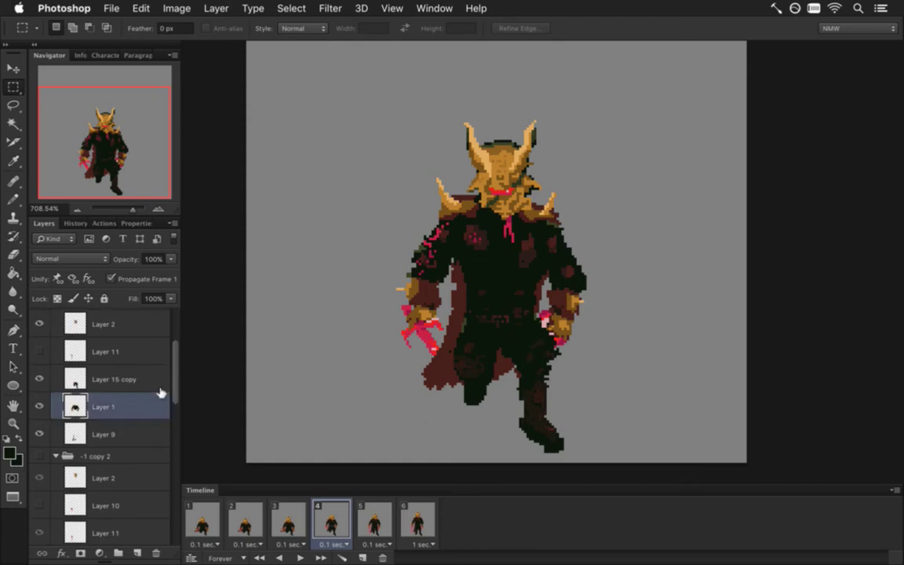
key("i")
left_click(400, 340)
key("b")
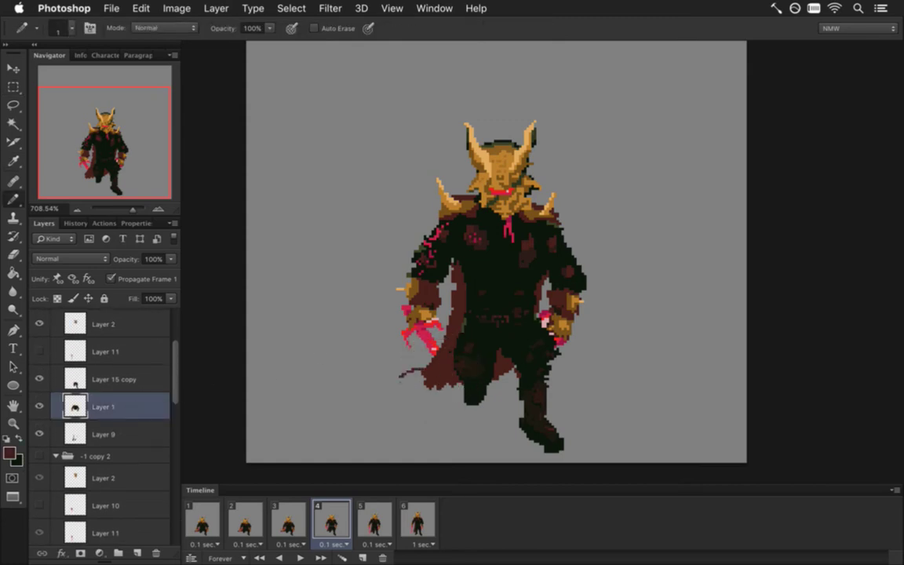
Step: Compare the cape in frames 3 and 4, checking it against frames 5 and 6
key("space")
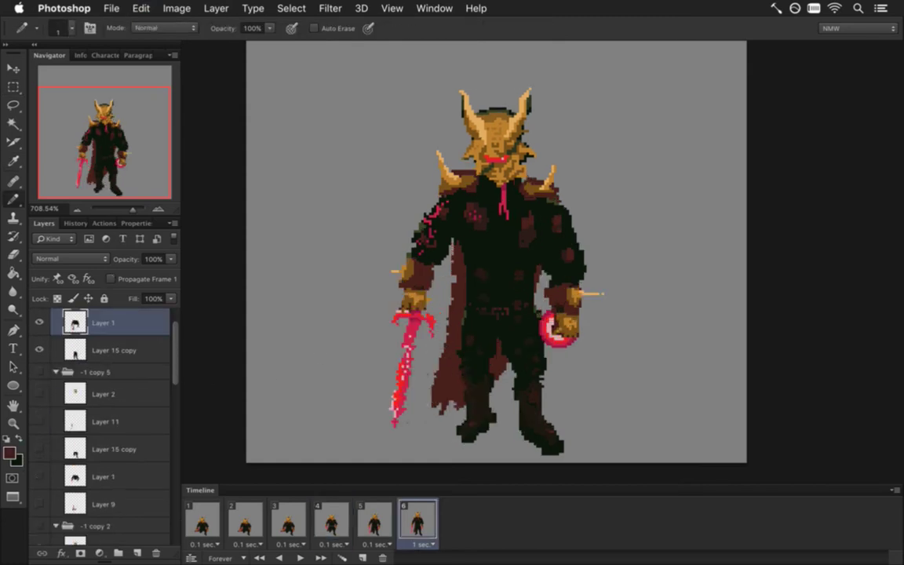
left_click(369, 516)
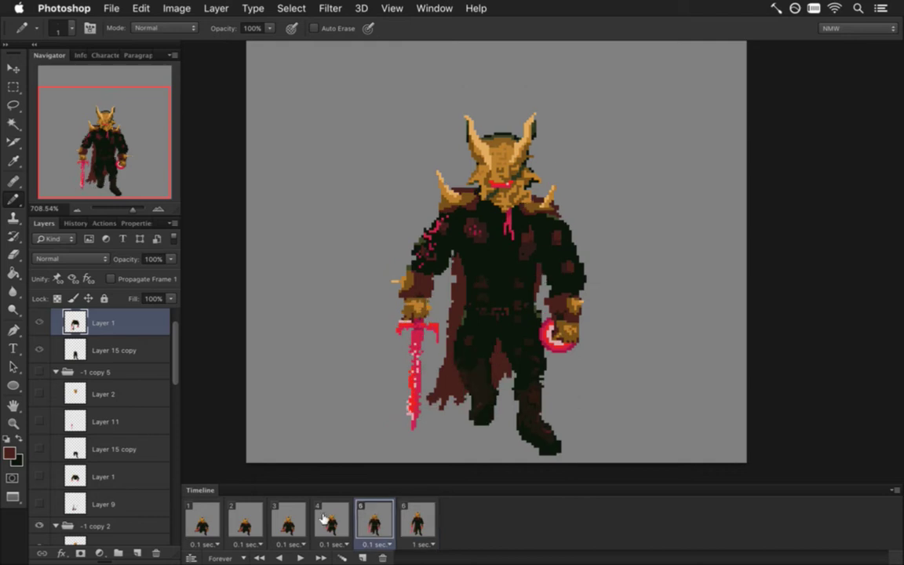
left_click(287, 520)
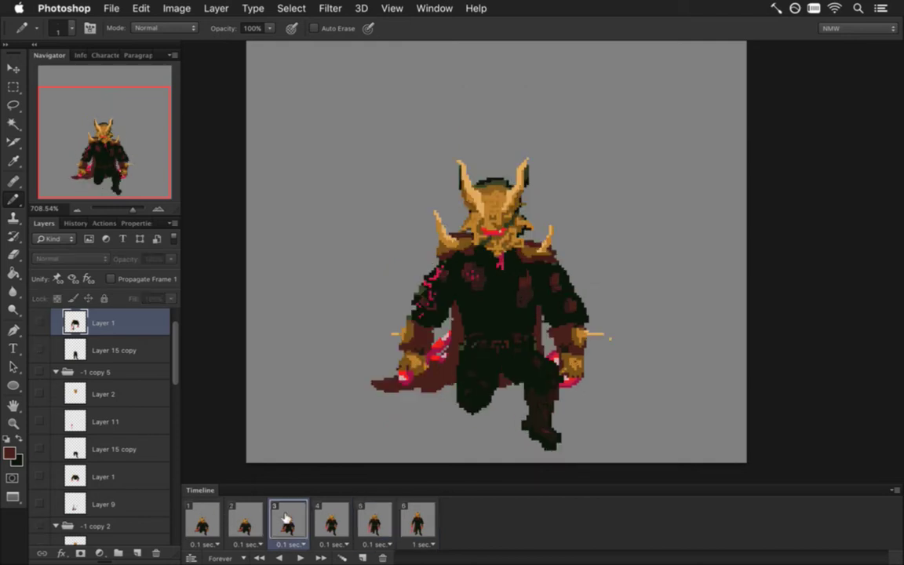
left_click(333, 522)
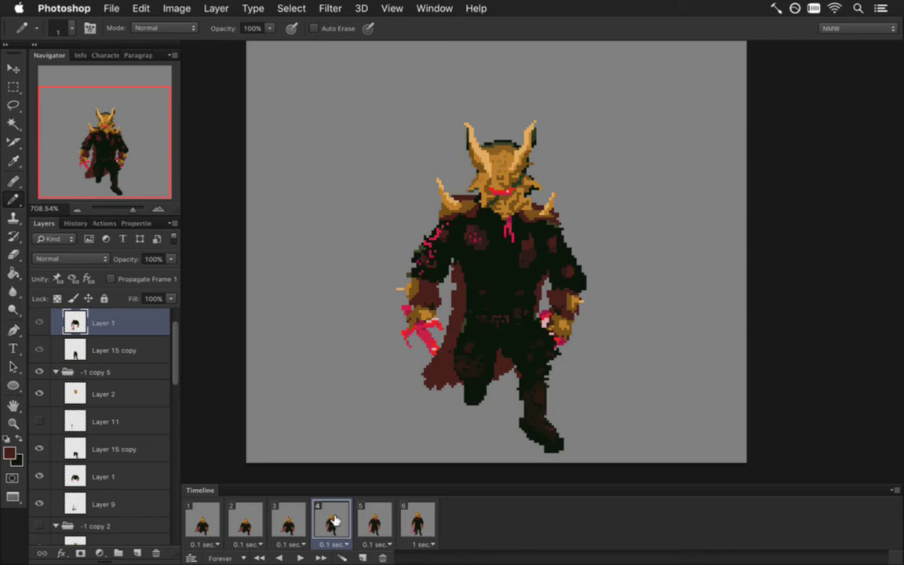
left_click(287, 520)
left_click(329, 523)
left_click(292, 524)
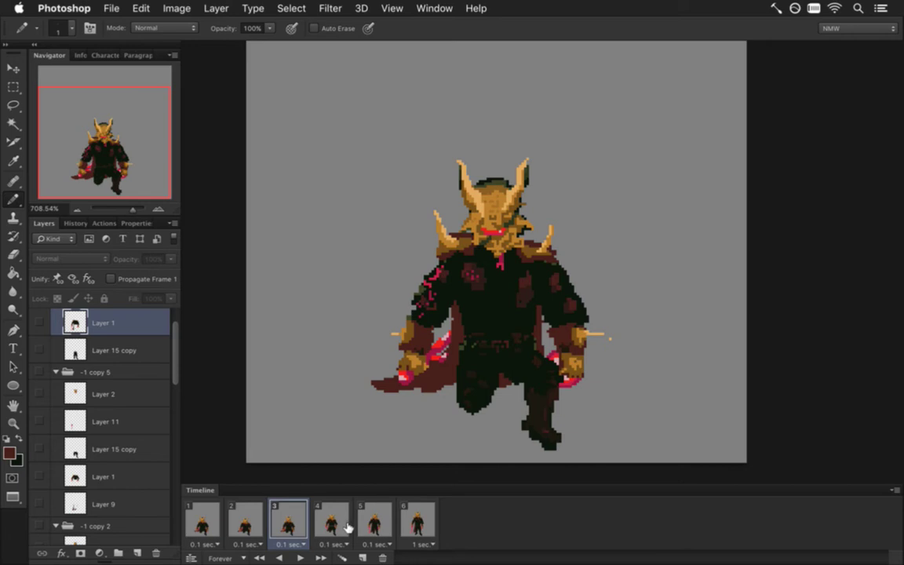
Step: In frame 4, extend the cape's lower hem into a thin trailing tip on Layer 9 of group -1 copy 5, matching frame 3's flow
left_click(332, 522)
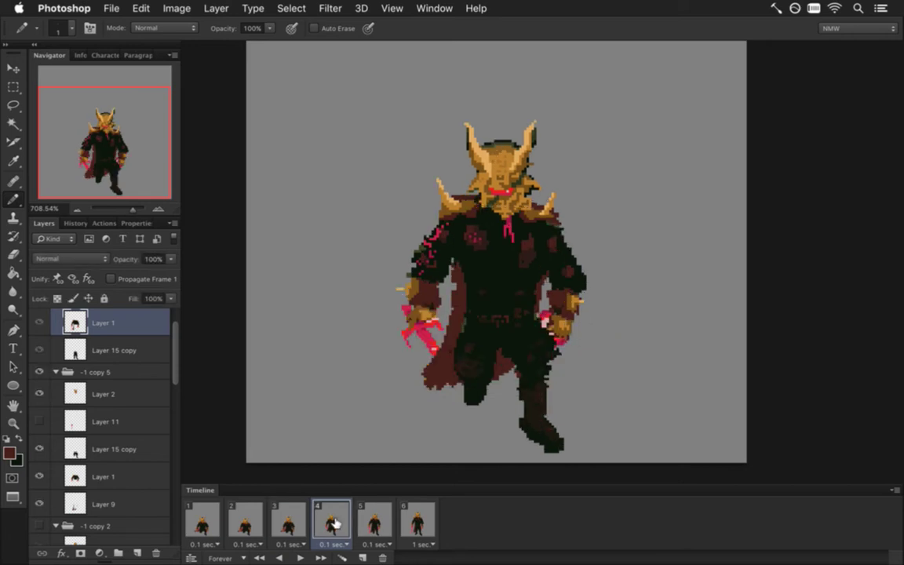
left_click(103, 467)
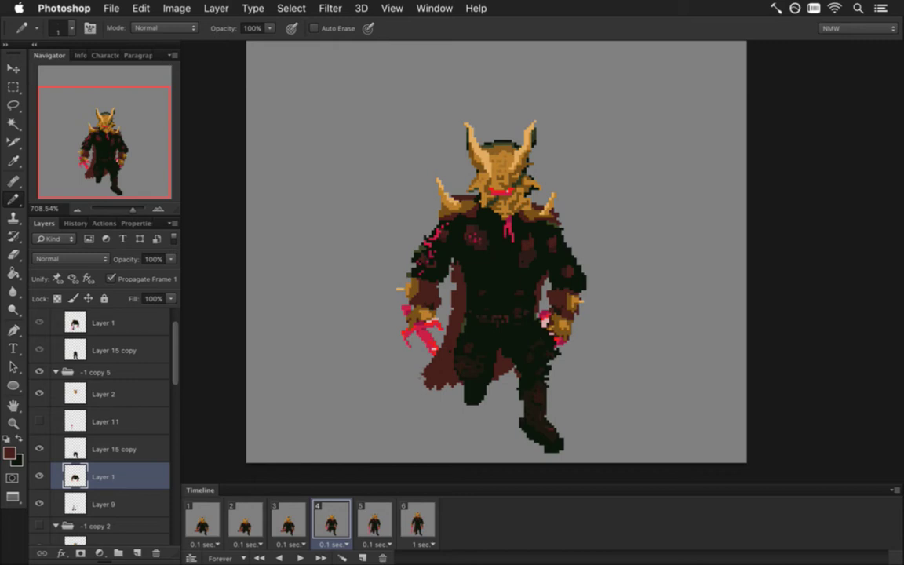
left_click(111, 506)
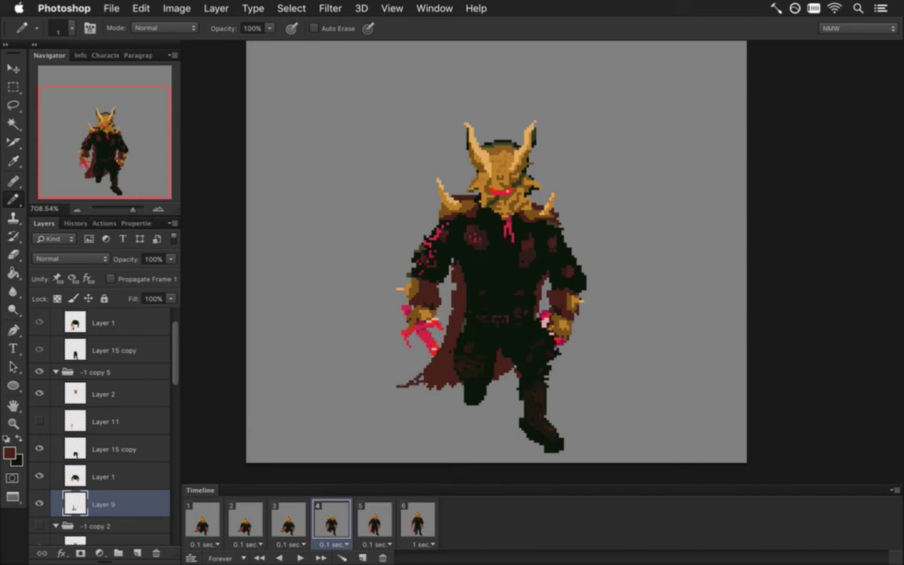
left_click(290, 521)
left_click(333, 519)
left_click(290, 519)
left_click(333, 519)
left_click(290, 519)
Step: Flip between frames 2, 3, 4 and 5 to check the cape's motion
left_click(245, 519)
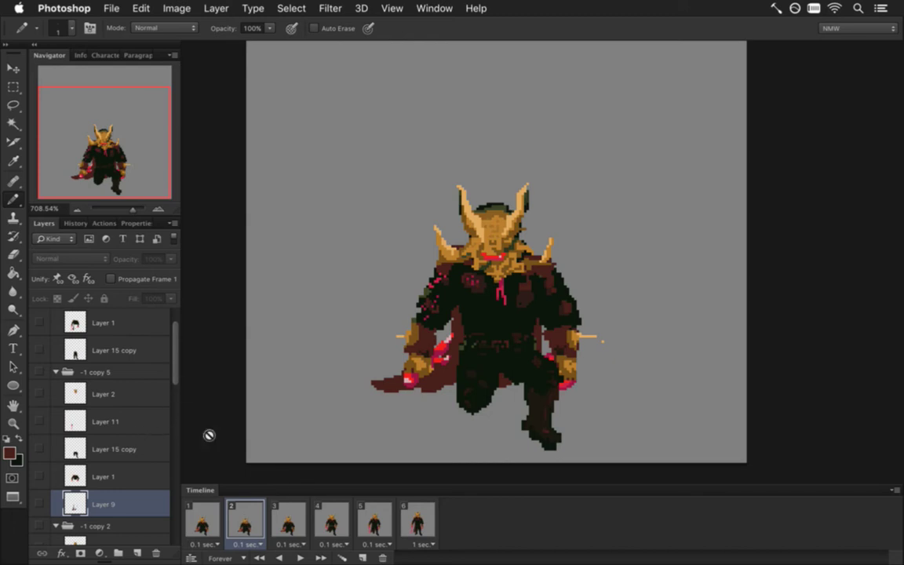
left_click(287, 521)
left_click(321, 524)
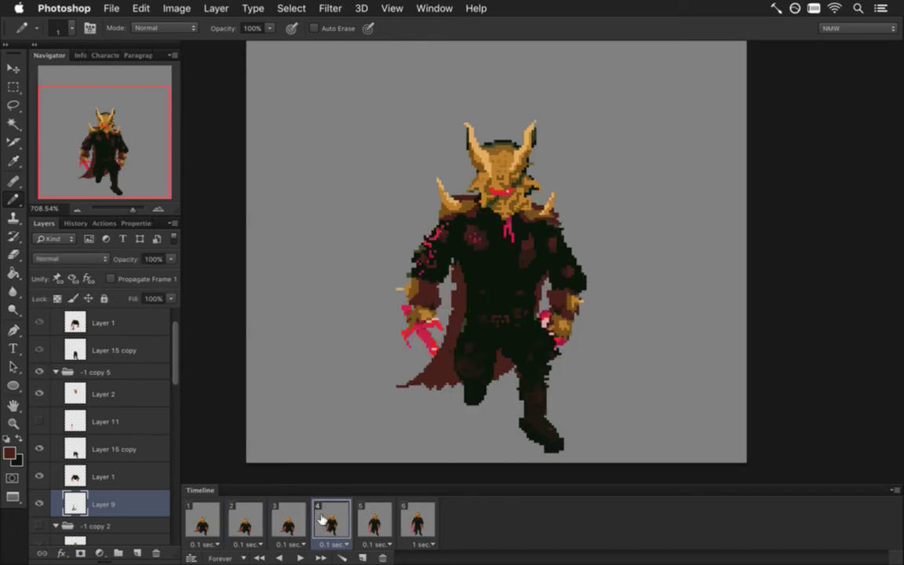
left_click(289, 521)
left_click(323, 521)
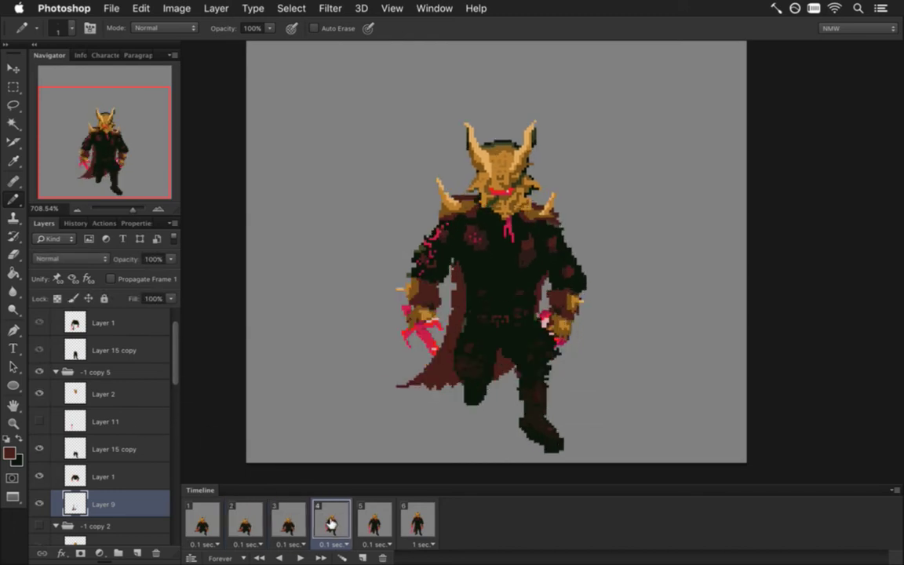
left_click(372, 522)
left_click(339, 524)
left_click(290, 522)
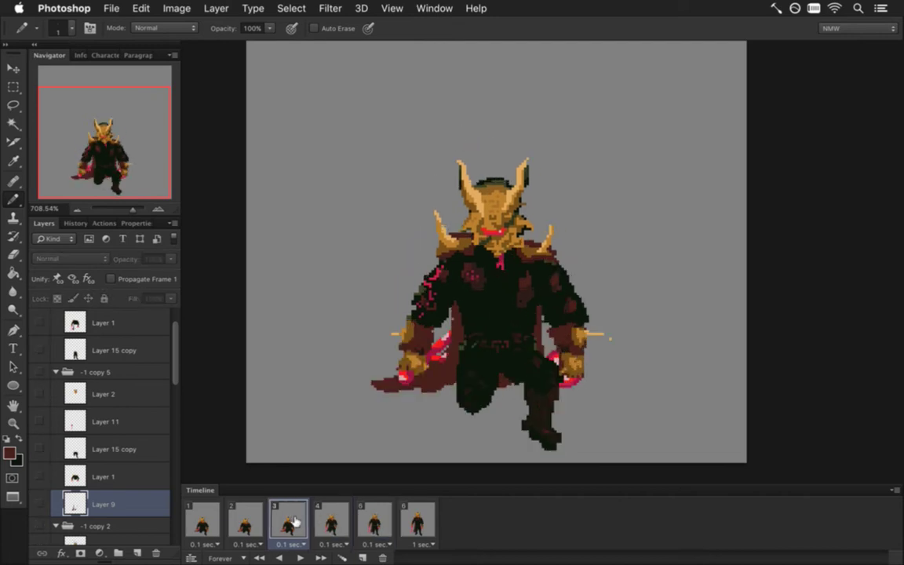
Step: Play the animation from frame 1, stop it, and step through frames 1 to 5
left_click(206, 516)
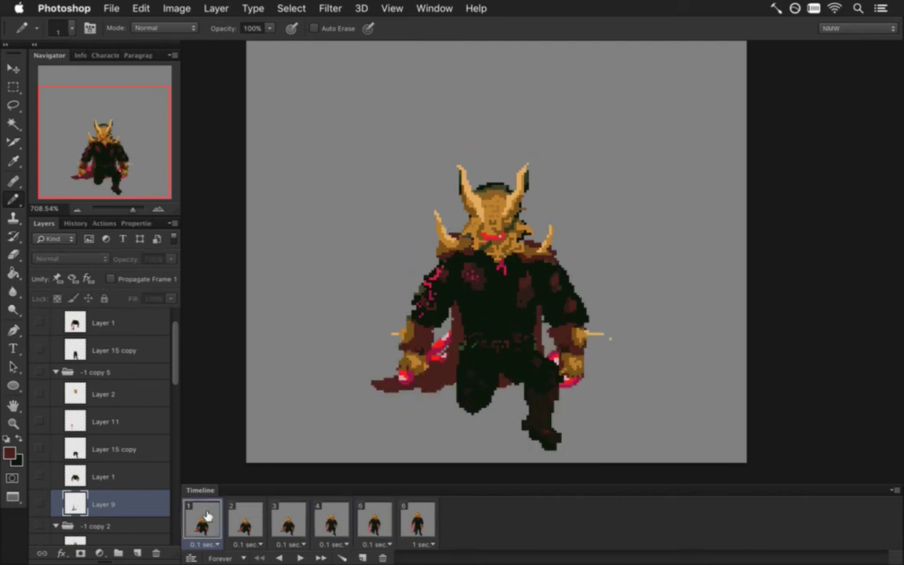
left_click(300, 556)
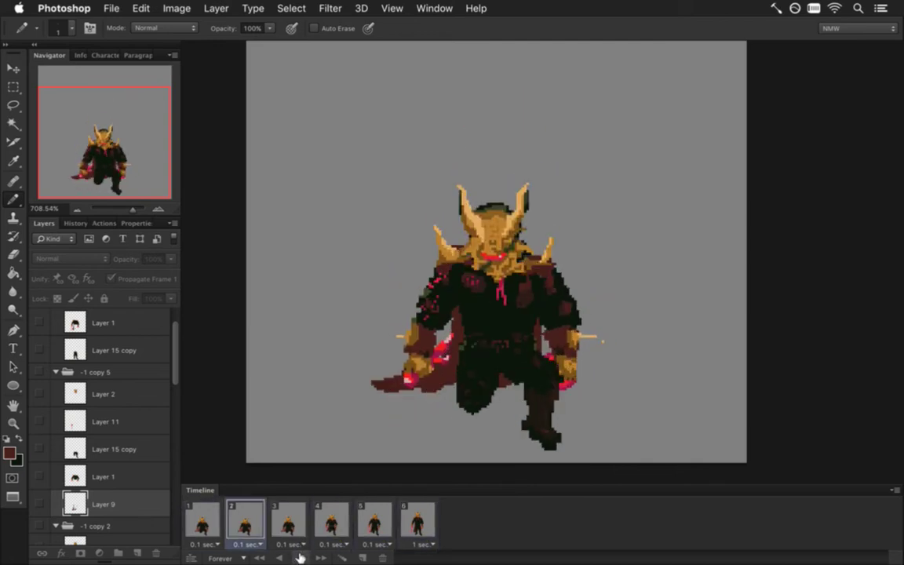
left_click(300, 557)
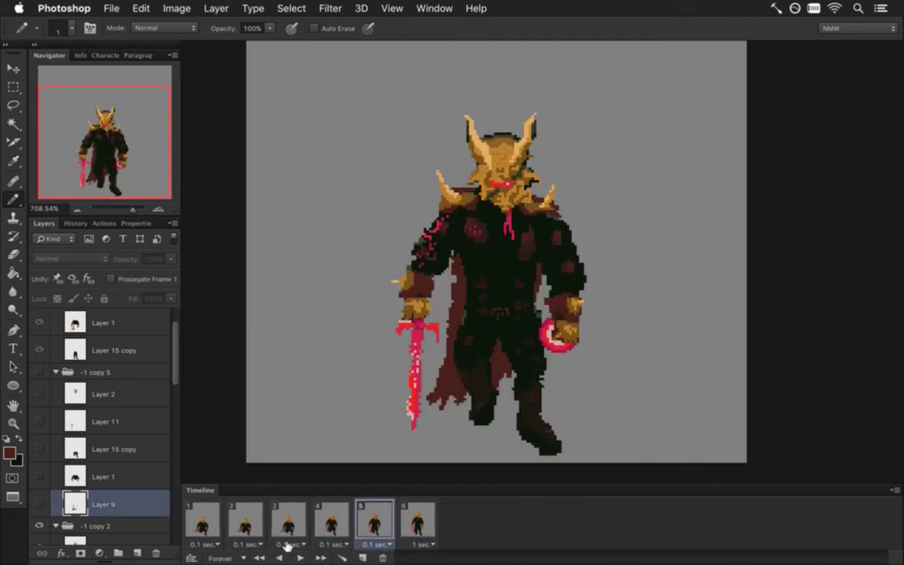
left_click(201, 520)
left_click(243, 520)
left_click(290, 521)
left_click(331, 520)
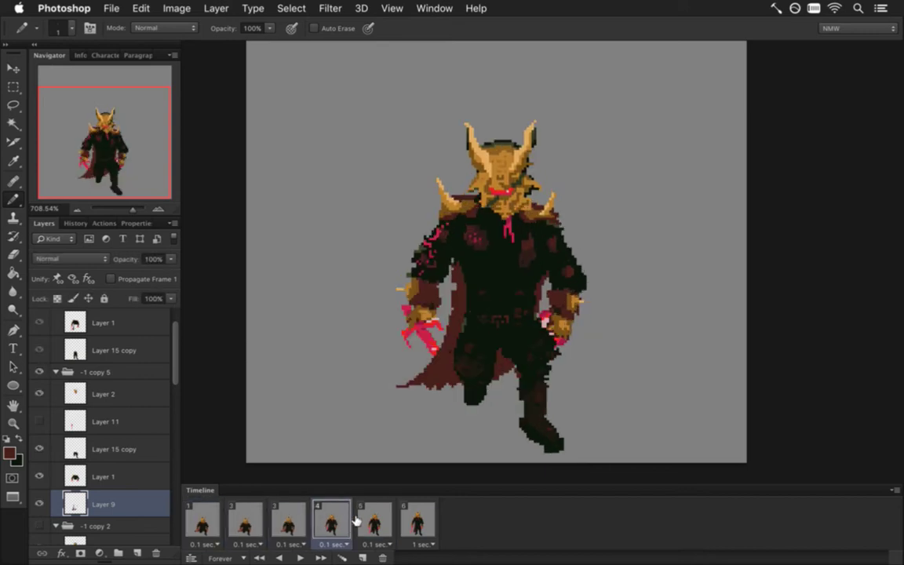
left_click(370, 521)
Step: Set frame 6's delay to 0.1 seconds
left_click(413, 516)
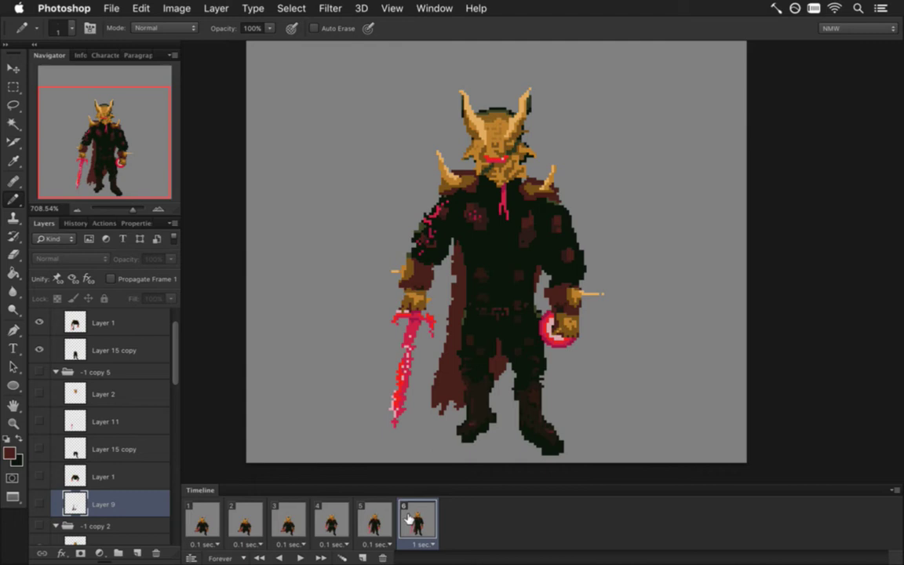
left_click(428, 544)
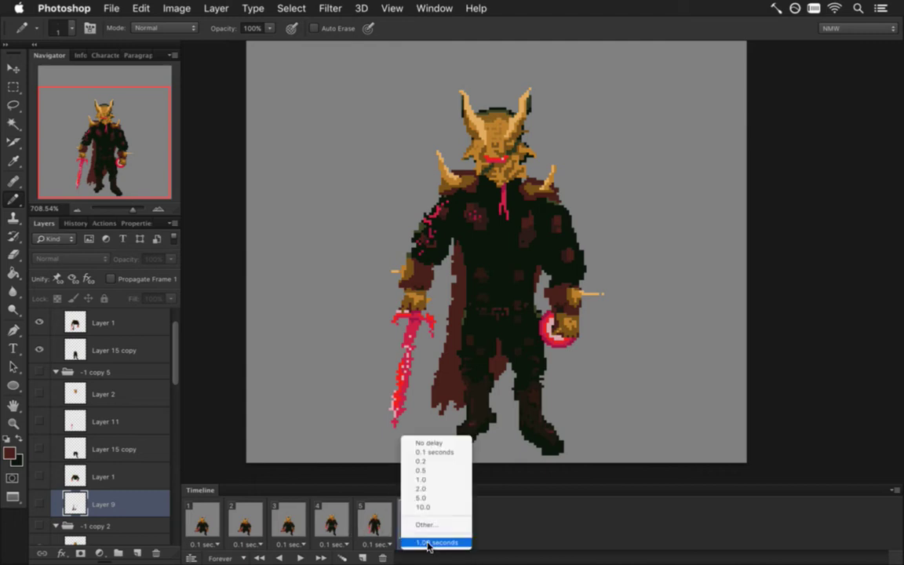
left_click(434, 452)
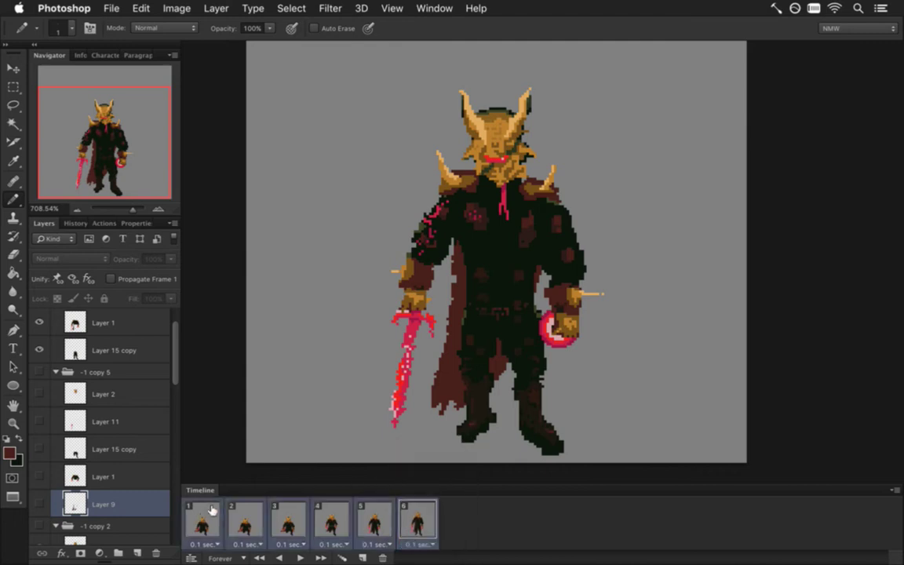
Step: With all six frames selected, hide the Color Fill 1 background layer so the character sits on transparency
left_click(196, 471)
left_click(559, 217)
left_click_drag(178, 359, 167, 533)
left_click(40, 530)
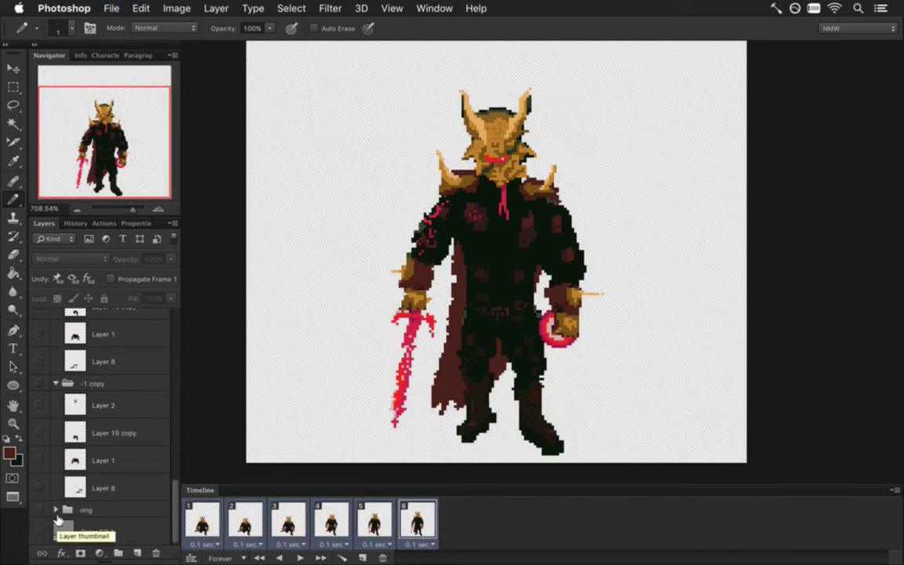
Step: Save the file and render all frames as a PNG image sequence named MetatronLanding.png at 200 x 200 and 10 fps
key("super+s")
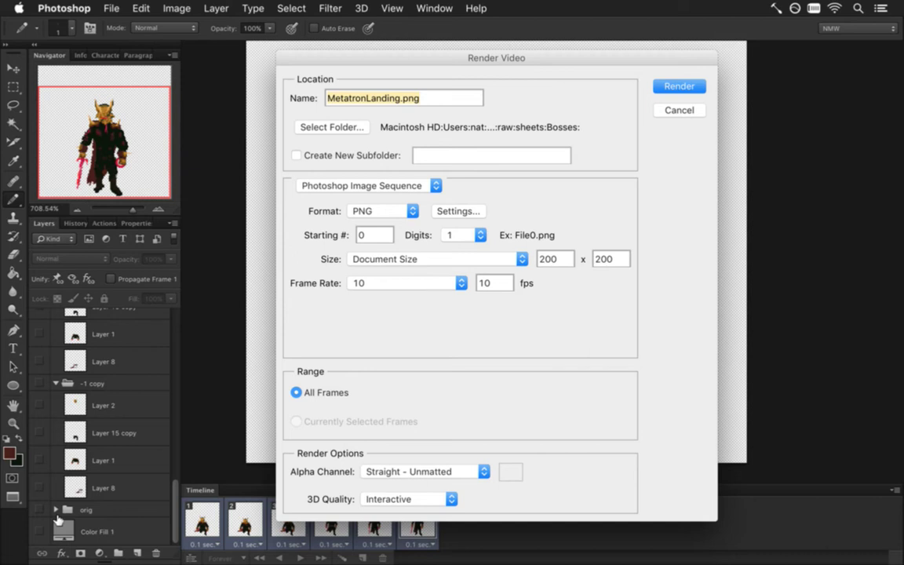
key("Return")
Step: Switch to Xcode and build and run the Songbringer MacD scheme
key("super+Tab")
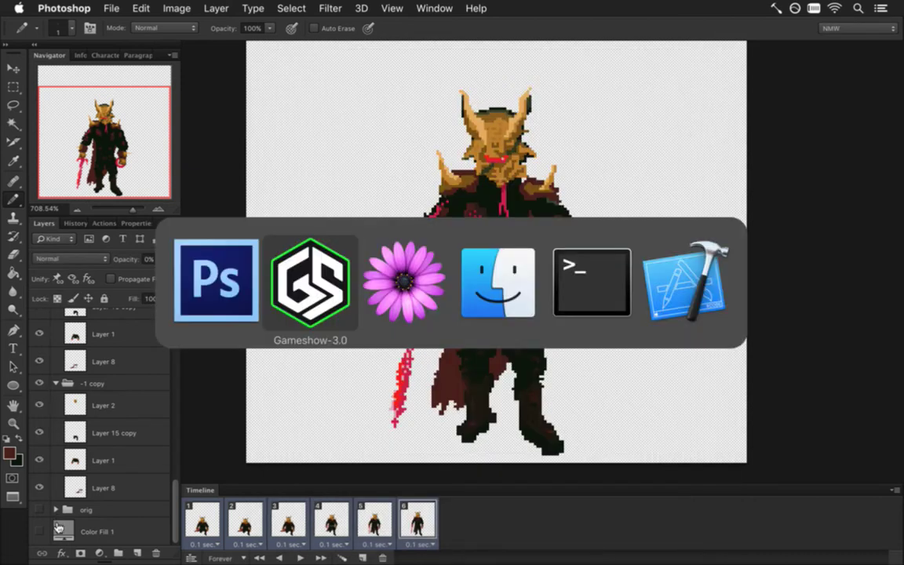
key("super+Tab")
key("super+Tab")
key("super+Tab")
key("super+Tab")
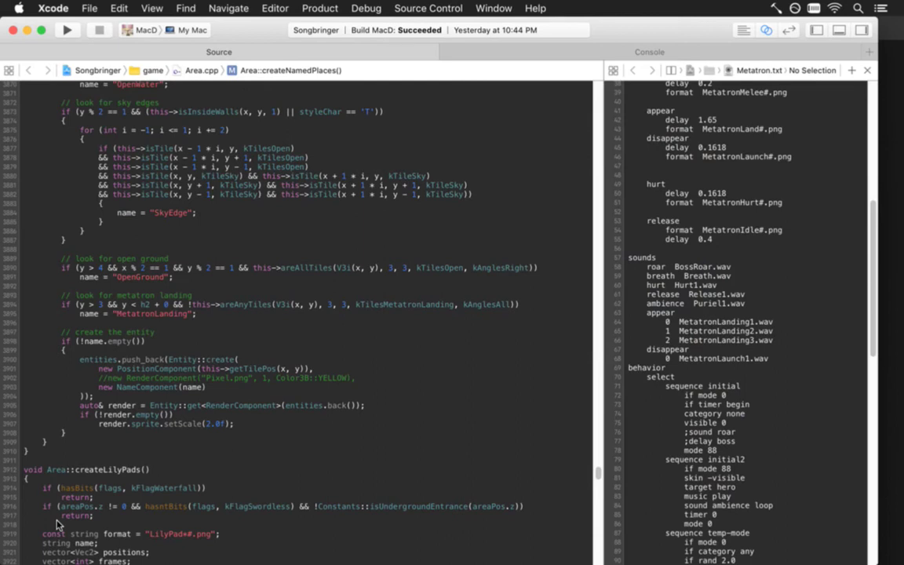
key("super+r")
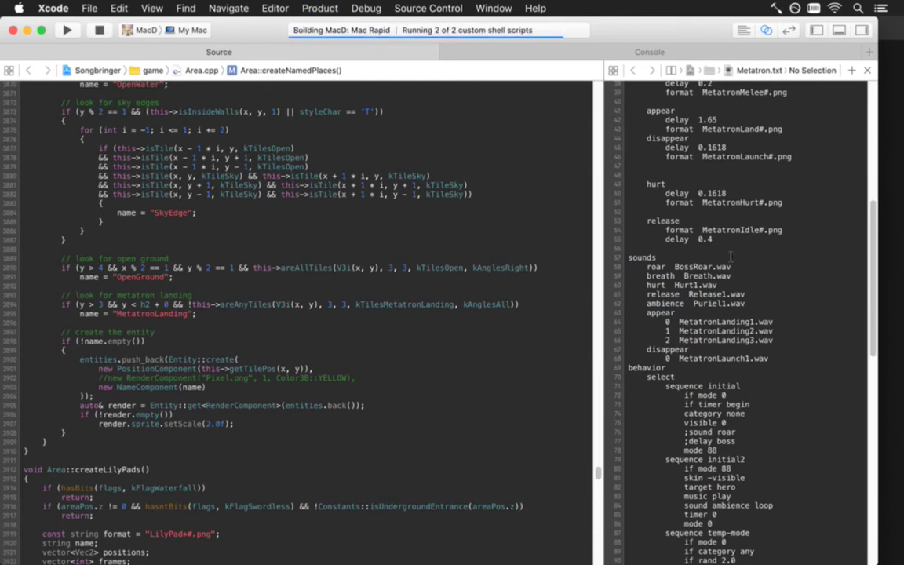
Step: Change the appear animation's format in Metatron.txt to MetatronLanding#.png
left_click(721, 249)
key("Up")
scroll(710, 239, "up", 3)
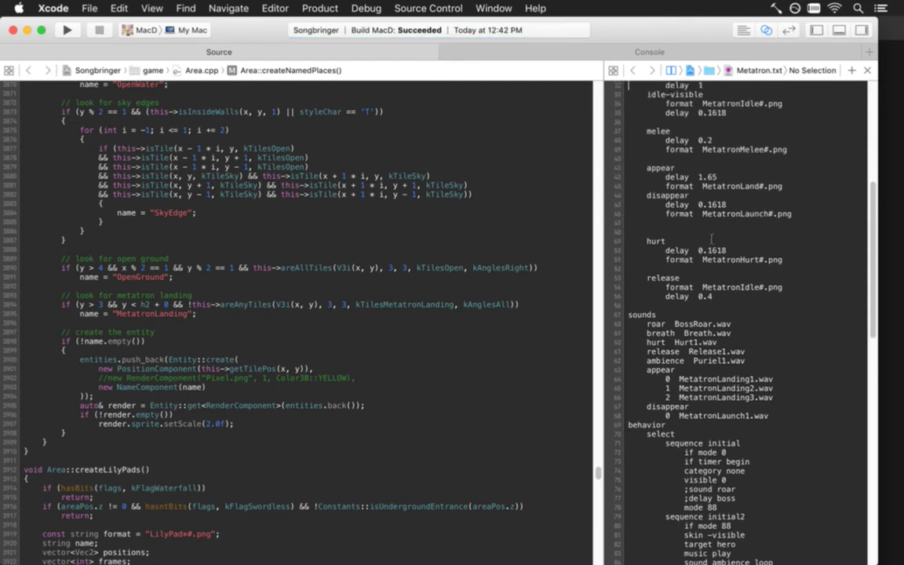
scroll(711, 239, "up", 1)
key("Down")
key("Down")
key("Down")
key("Down")
key("Down")
key("Down")
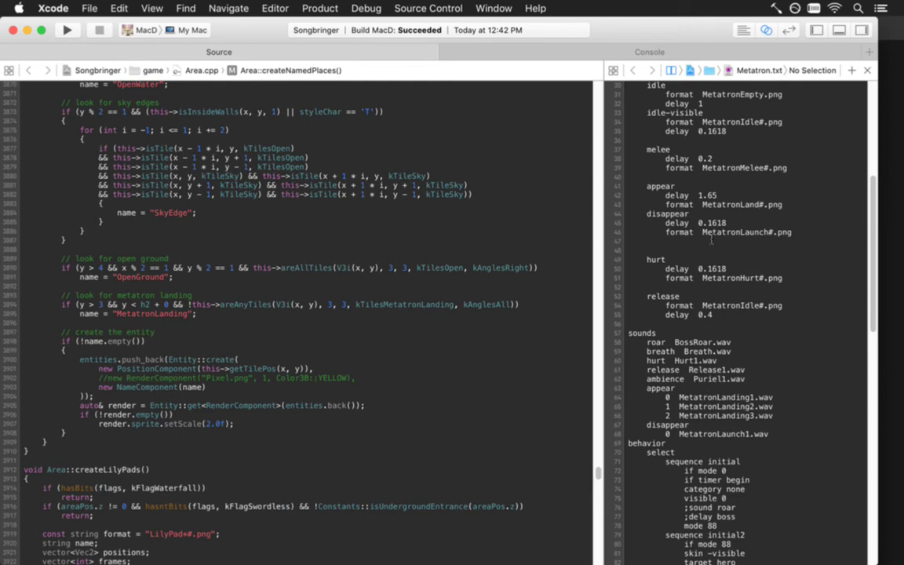
type("ing")
key("BackSpace")
key("BackSpace")
Step: Open Calculator and divide the 1.65-second appear delay by 6
key("super+Tab")
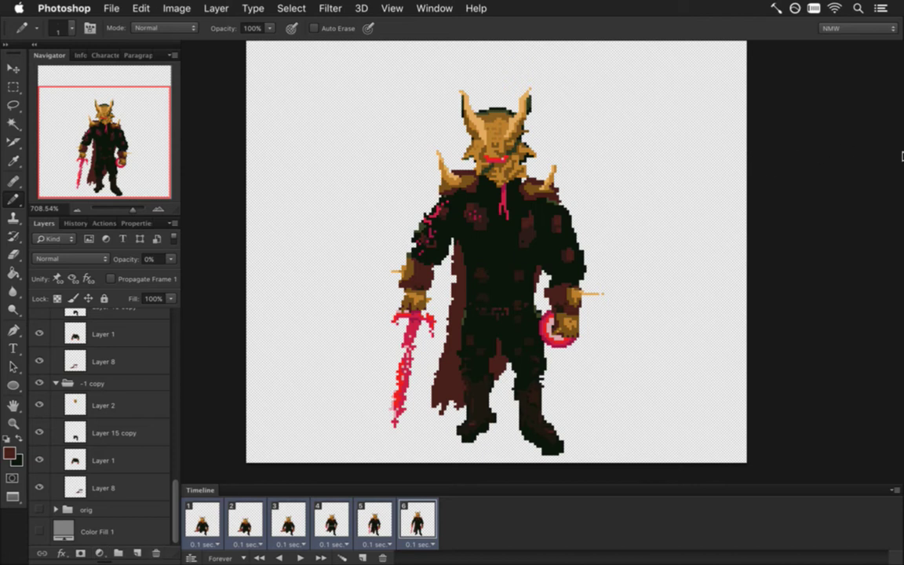
left_click(894, 157)
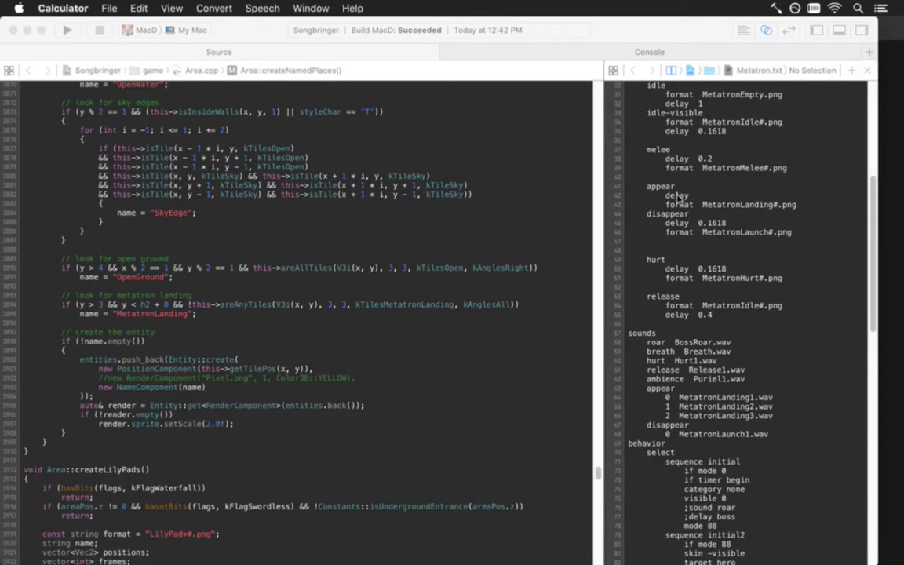
type("1.65")
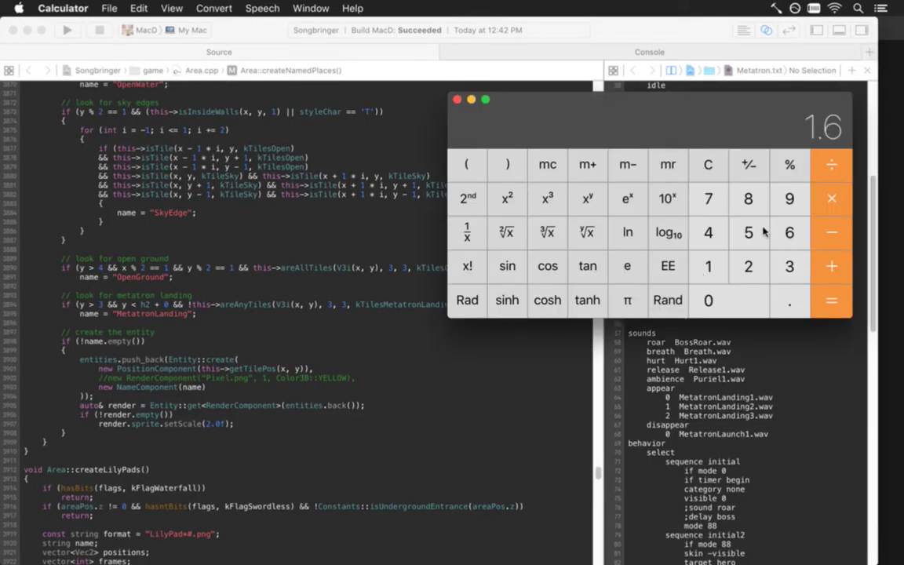
left_click(829, 163)
left_click(789, 232)
left_click(831, 300)
Step: Set the appear delay in Metatron.txt to 0.275 in Xcode, and run the game to check the landing animation
key("super+Tab")
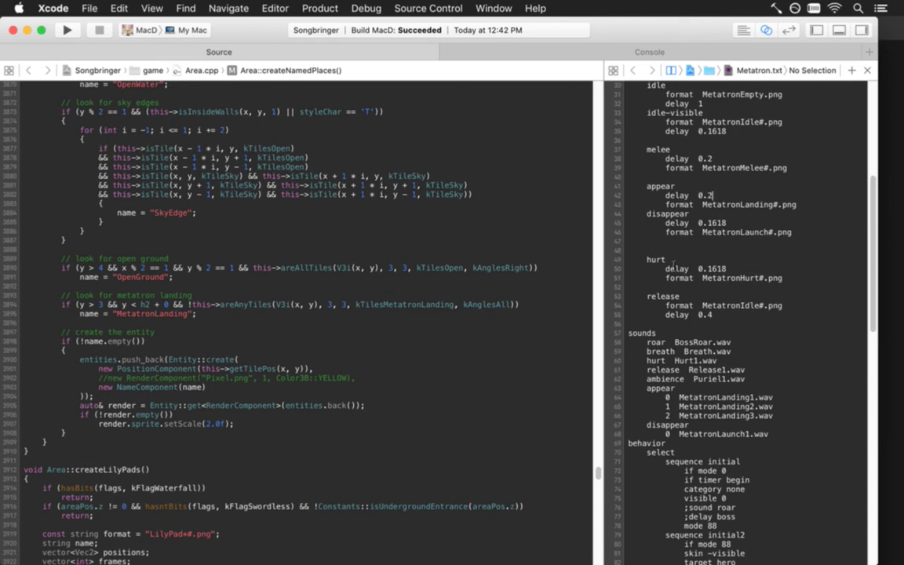
key("super+r")
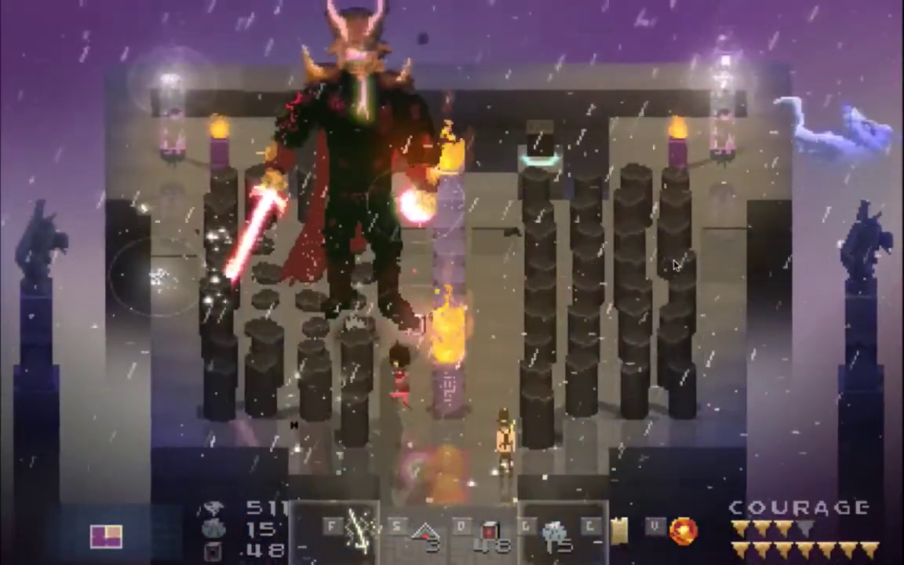
key("XF86AudioRaiseVolume")
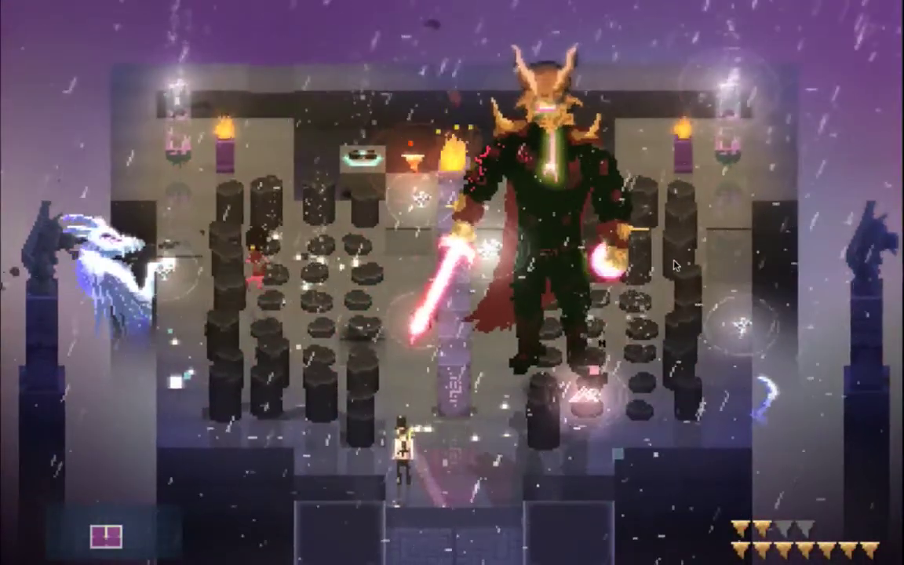
key("super+q")
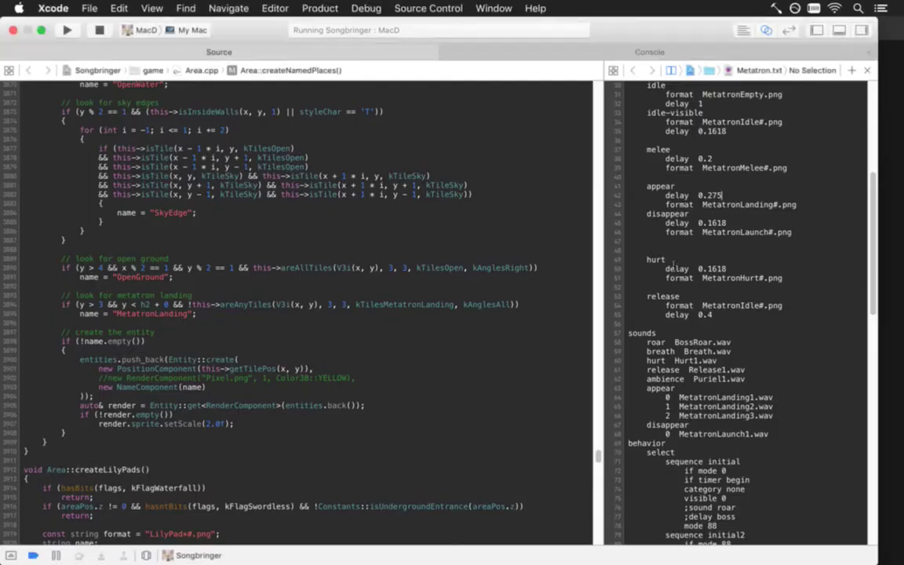
Step: Set the appear delay to 0.2, rerun the game and move the hero around the arena to test Metatron's landing
key("super+r")
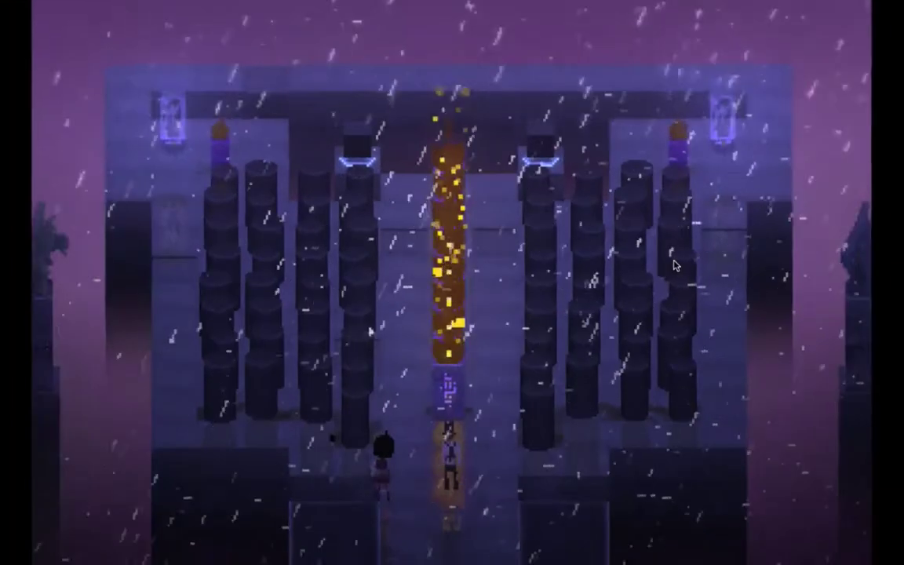
key("Up")
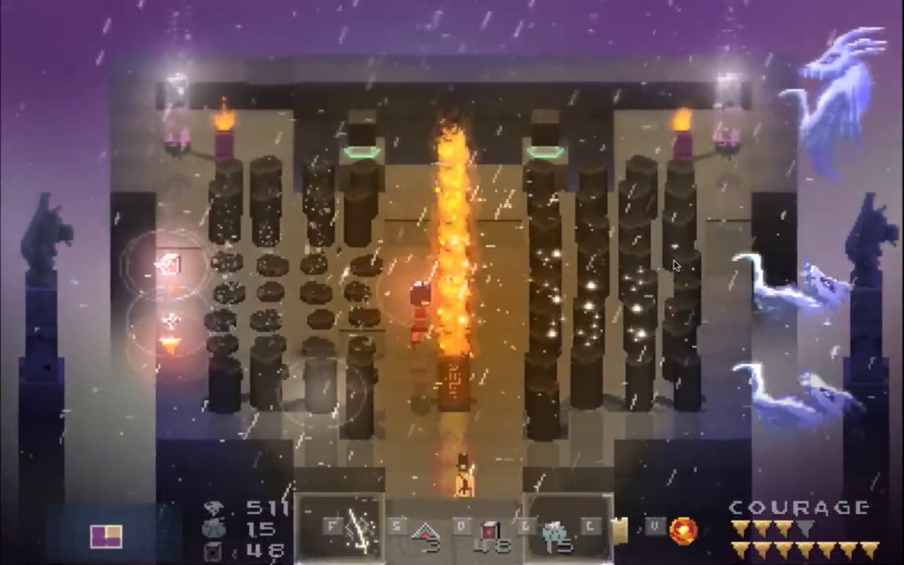
key("Left")
key("Left")
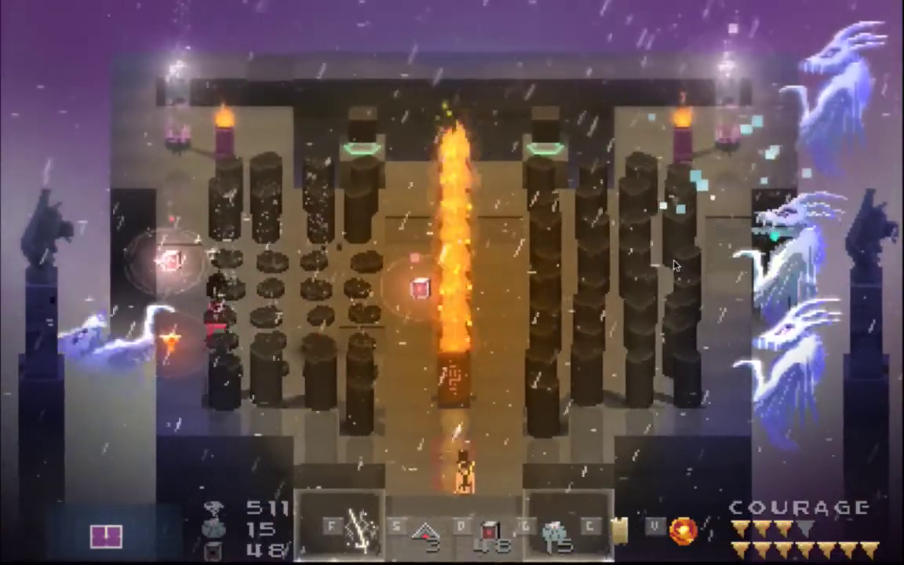
key("Up")
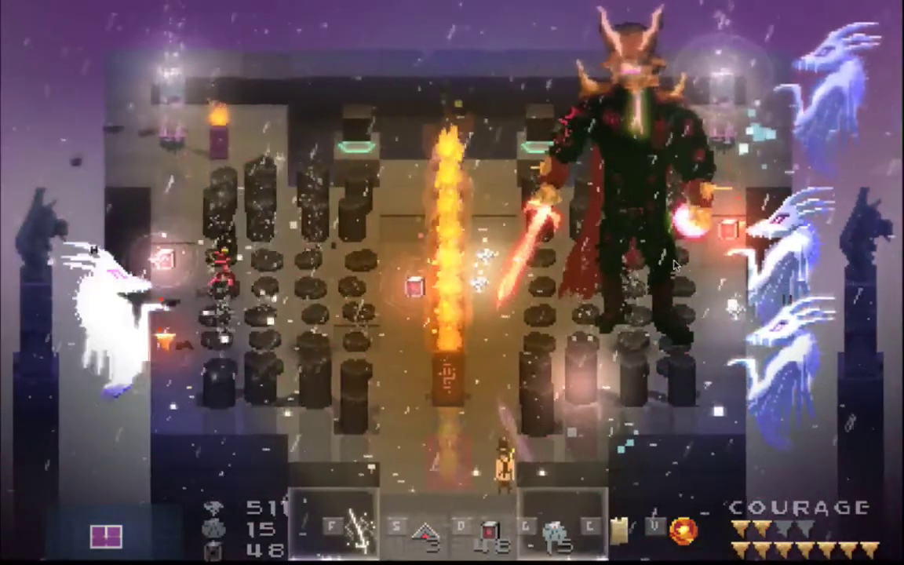
key("Down")
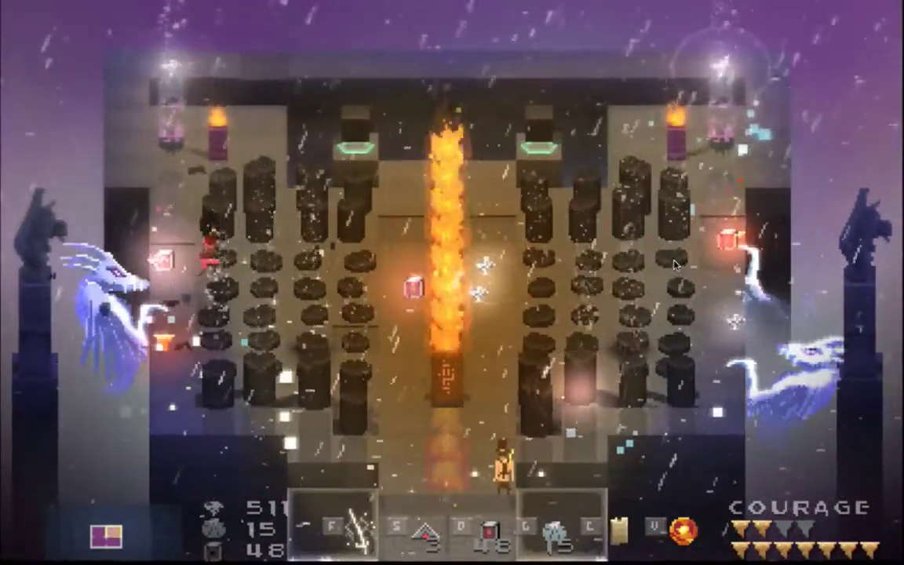
key("Right")
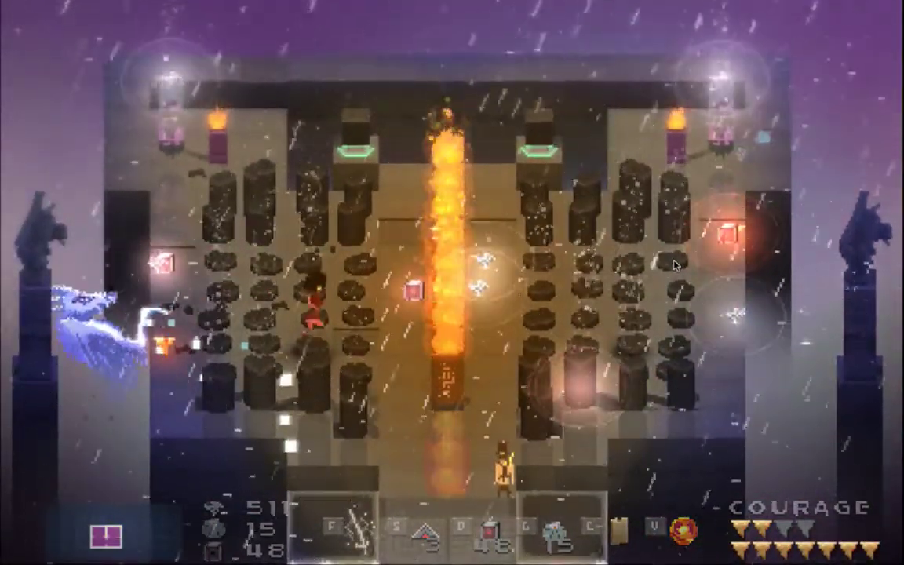
key("Down")
key("Left")
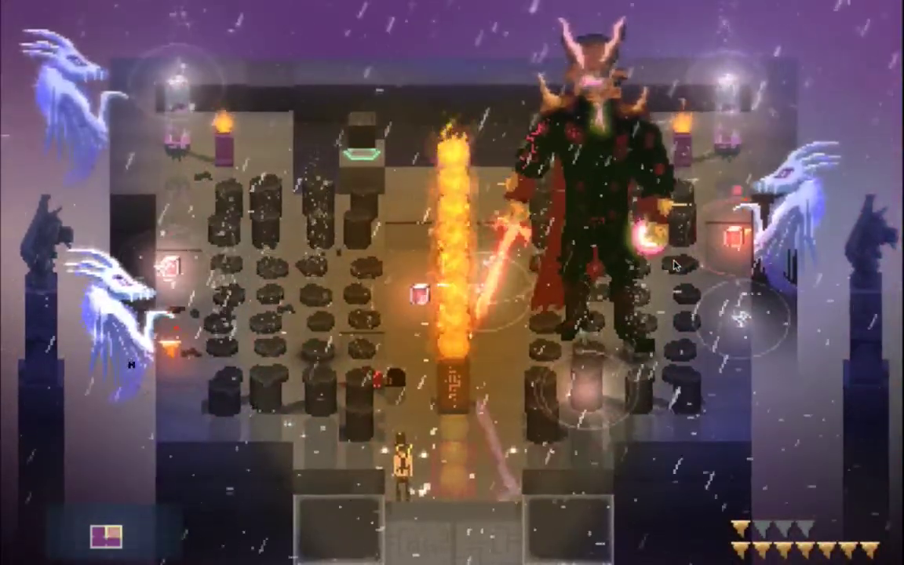
key("Up")
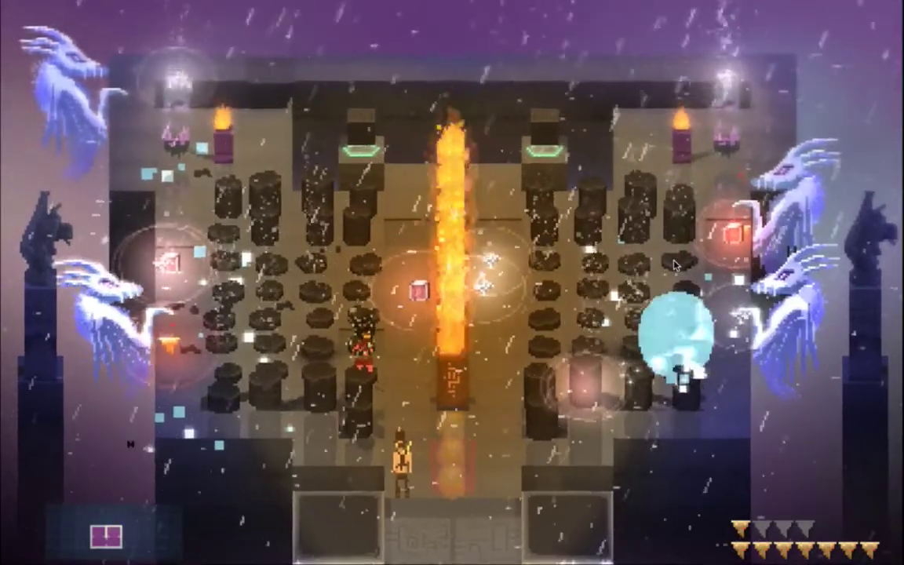
key("w")
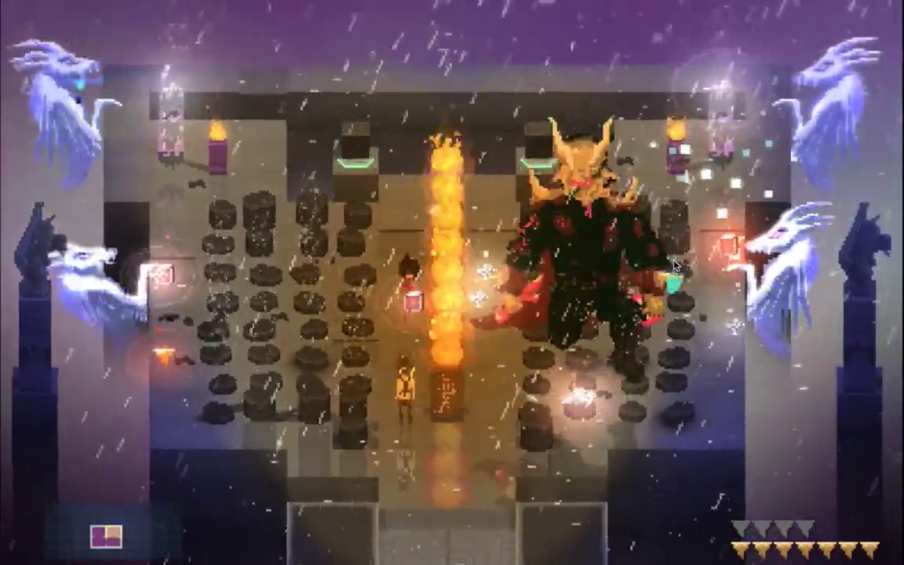
key("w")
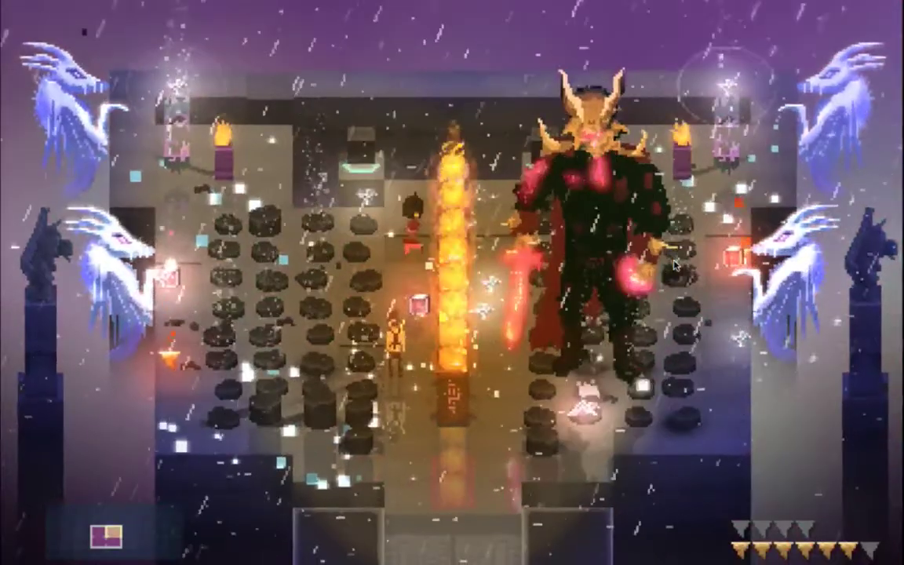
key("w")
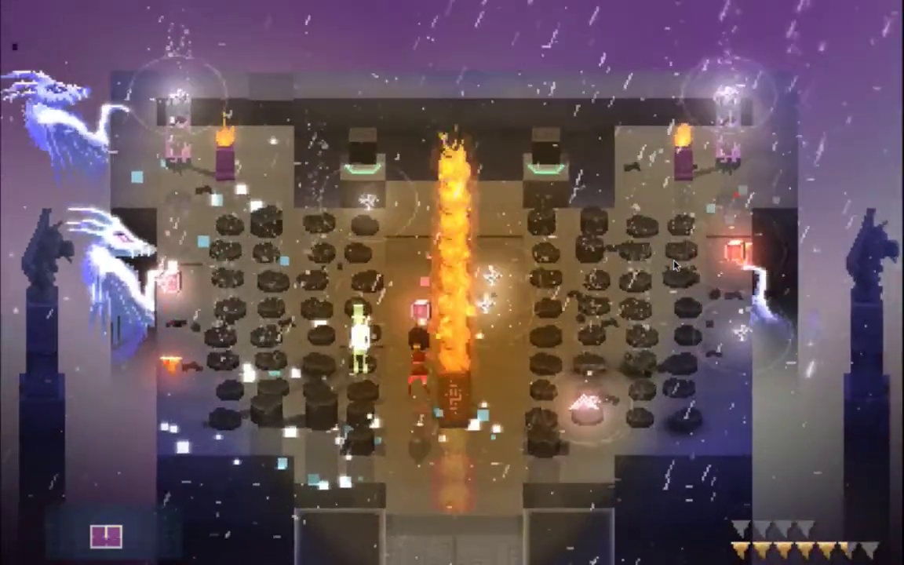
key("w")
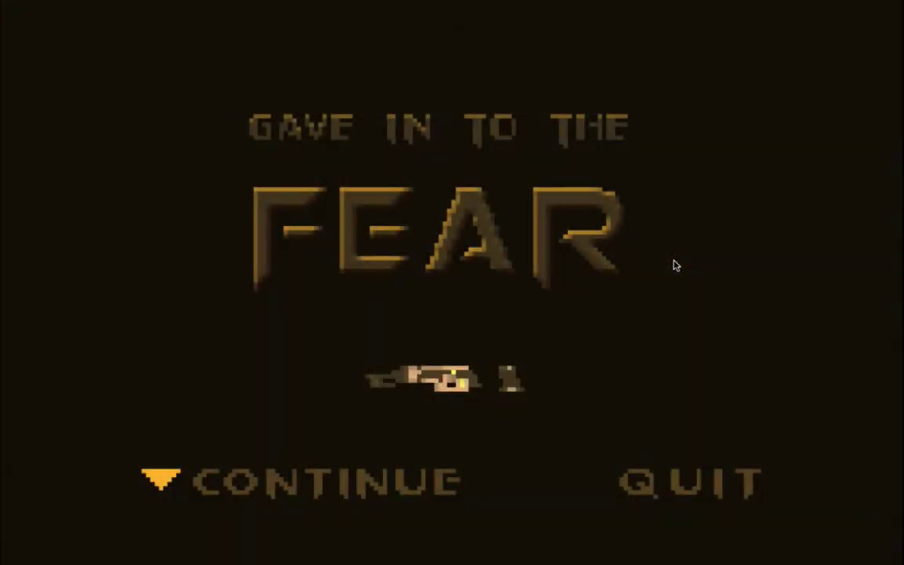
Step: Continue from the game-over screen, replay the Metatron fight, and quit the game
key("Return")
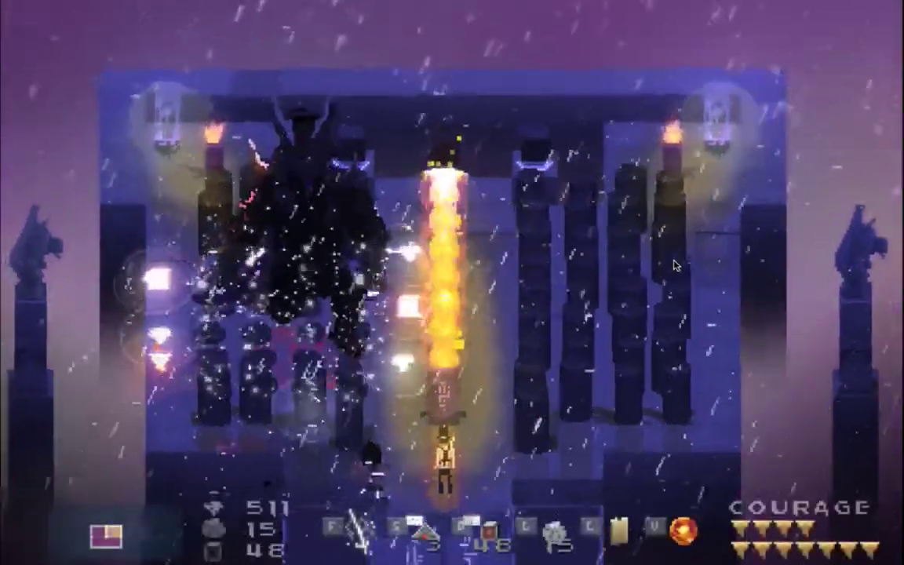
key("Right")
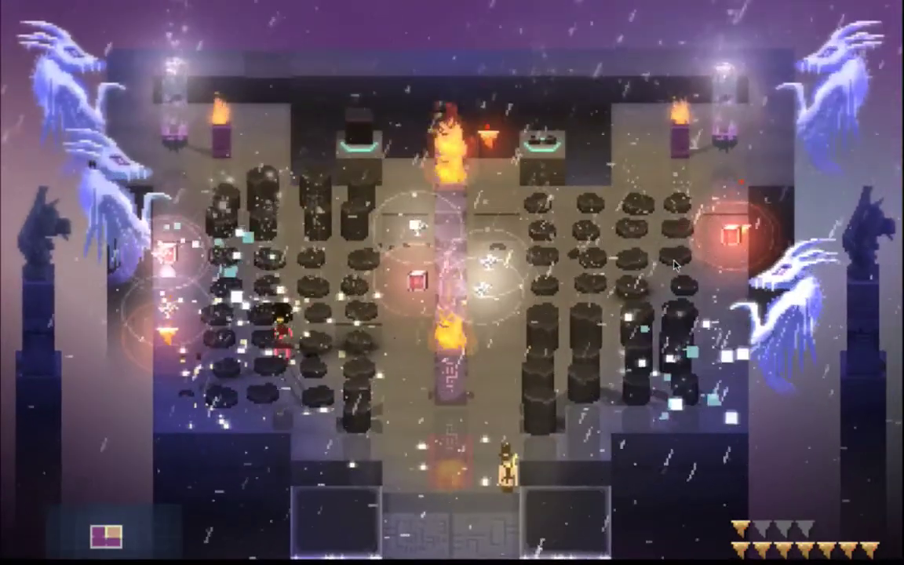
key("super+q")
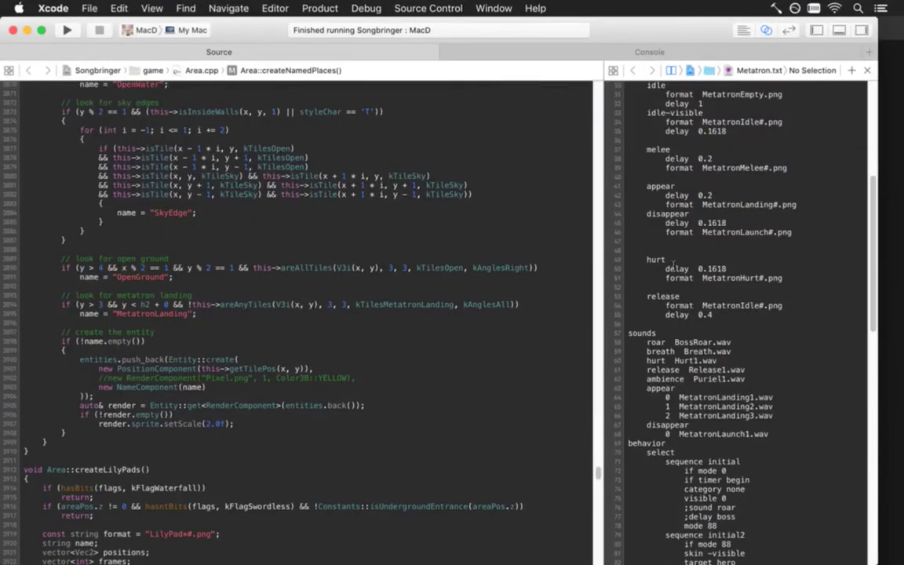
Step: Open FearBoss.txt in the main editor as a reference for the boss attributes
key("super+shift+o")
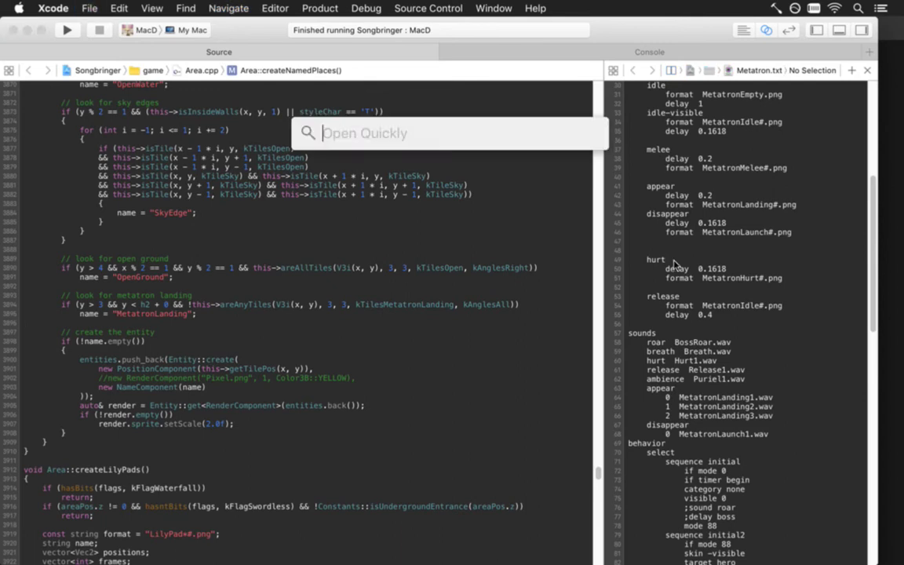
type("fearbo")
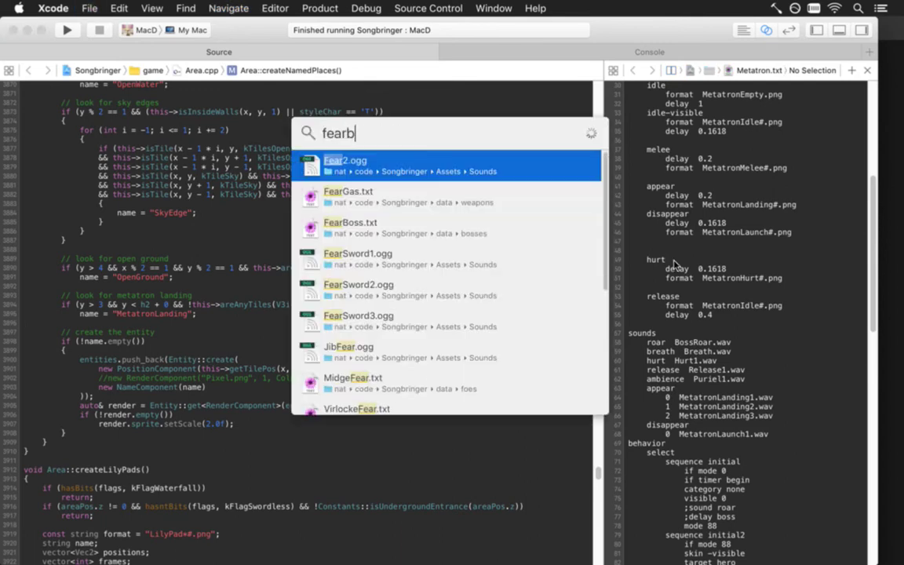
key("Return")
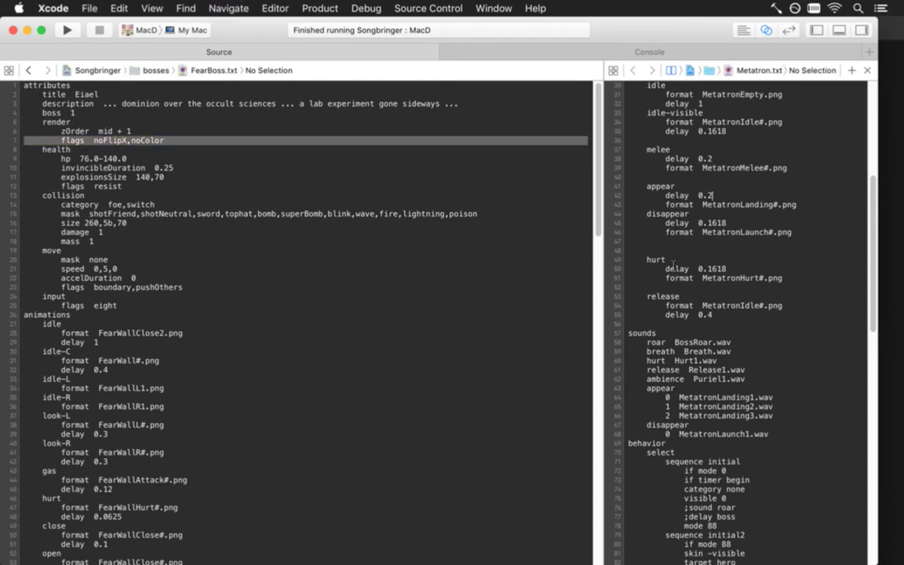
Step: Add noColor to Metatron's render flags and remove ice from its collision mask, saving Metatron.txt
left_click(672, 264)
key("super+Up")
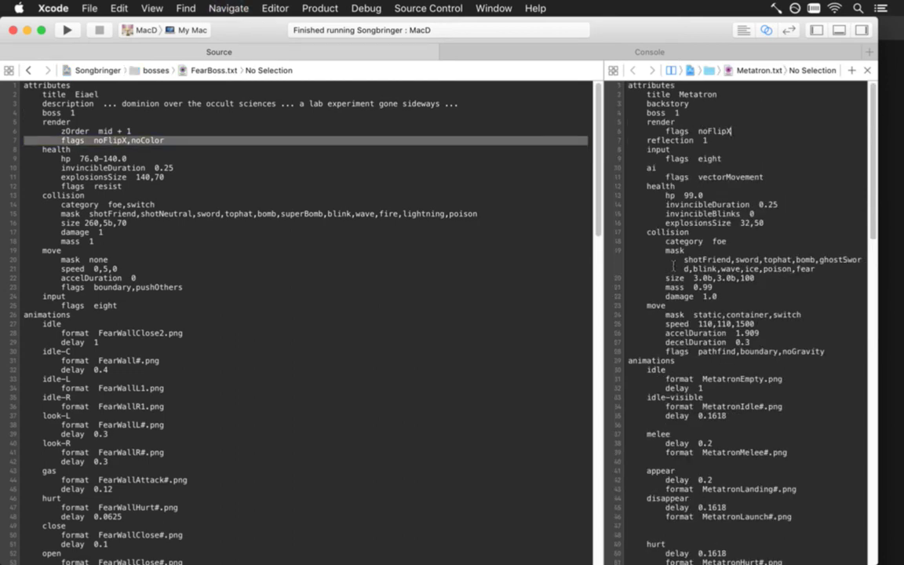
type(",")
key("Delete")
type("Color")
key("Down")
key("super+s")
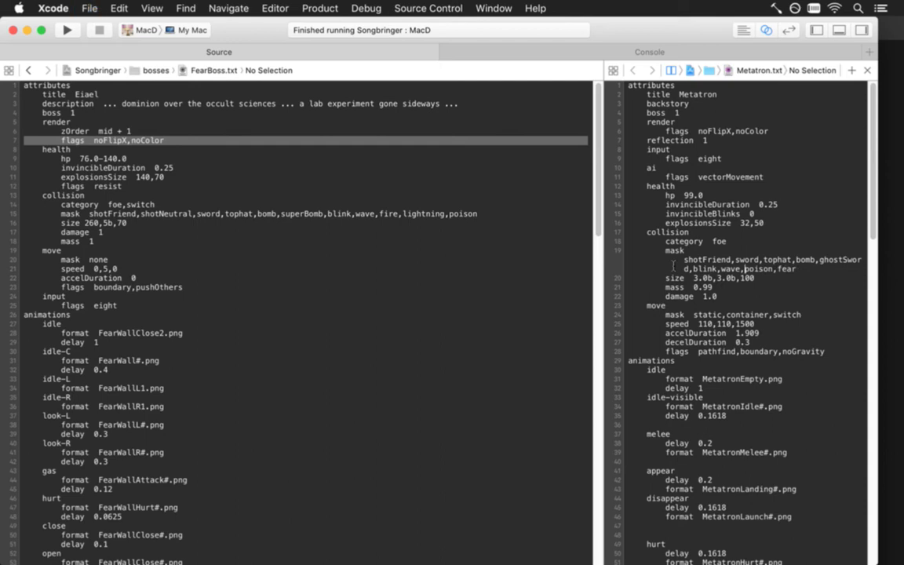
Step: Remove poison and fear from the end of Metatron's collision mask so the list ends at wave
key("BackSpace")
key("BackSpace")
key("BackSpace")
key("BackSpace")
key("BackSpace")
key("BackSpace")
key("BackSpace")
key("BackSpace")
key("BackSpace")
key("BackSpace")
key("BackSpace")
key("BackSpace")
key("BackSpace")
key("BackSpace")
Step: Set Metatron's invincibleDuration to 0.3, save the file and run the game
key("super+s")
key("super+r")
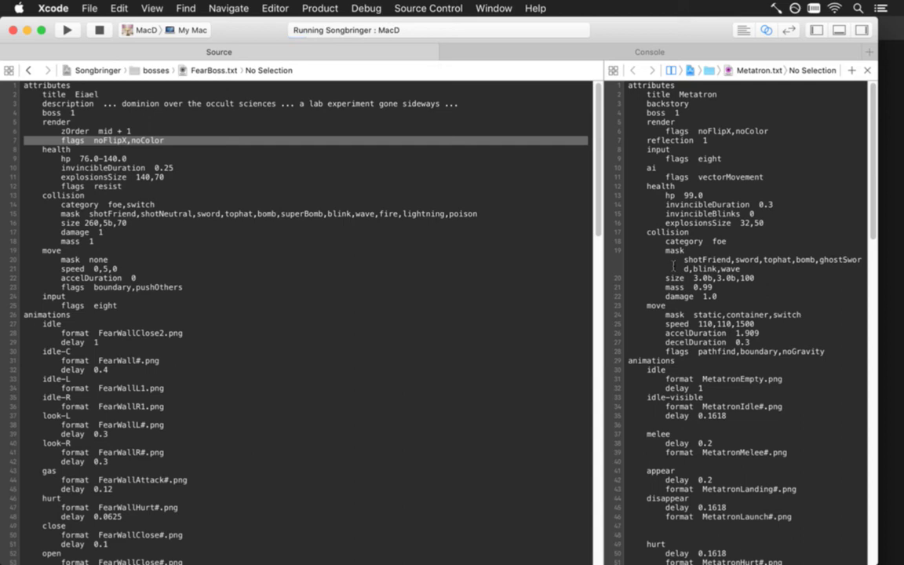
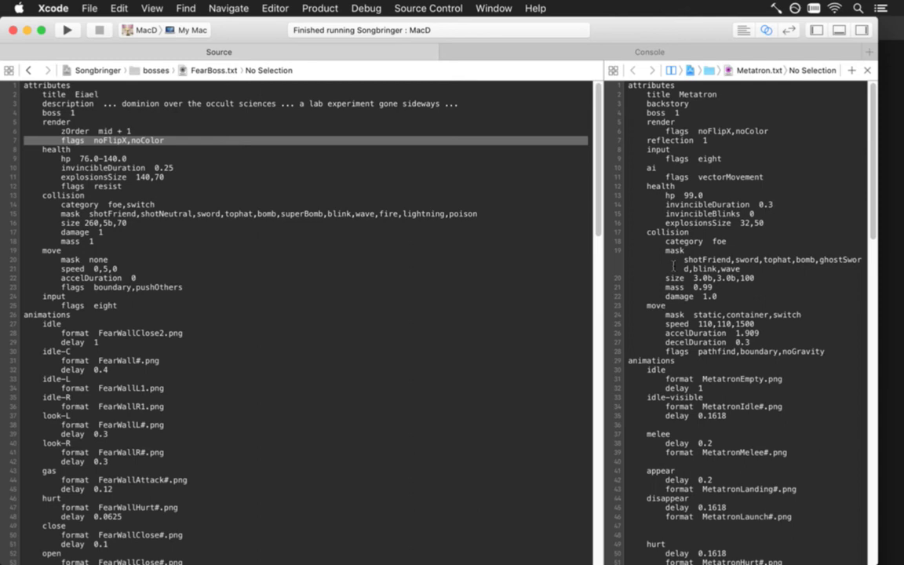
Step: Open the recent file Strings-en.txt in the editor that shows Metatron.txt
left_click(612, 70)
mouse_move(631, 87)
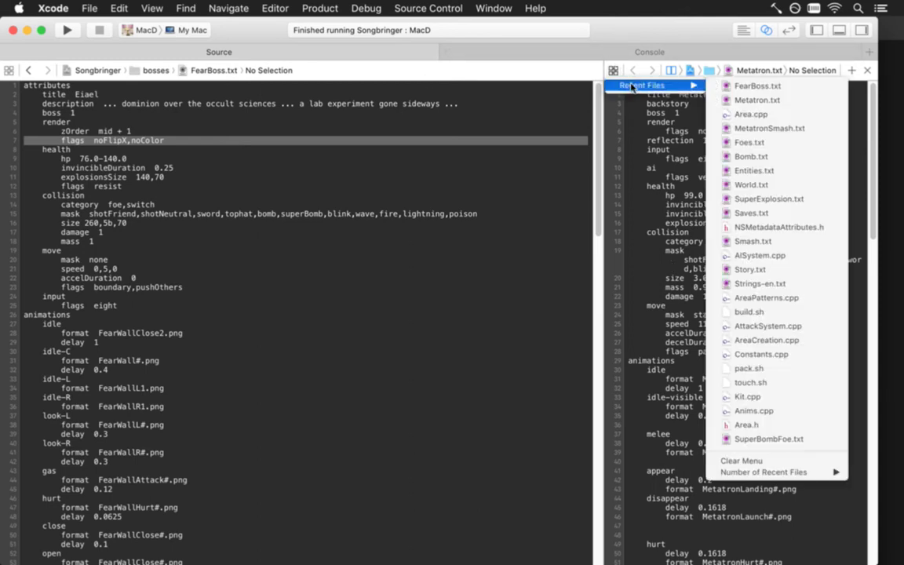
left_click(759, 284)
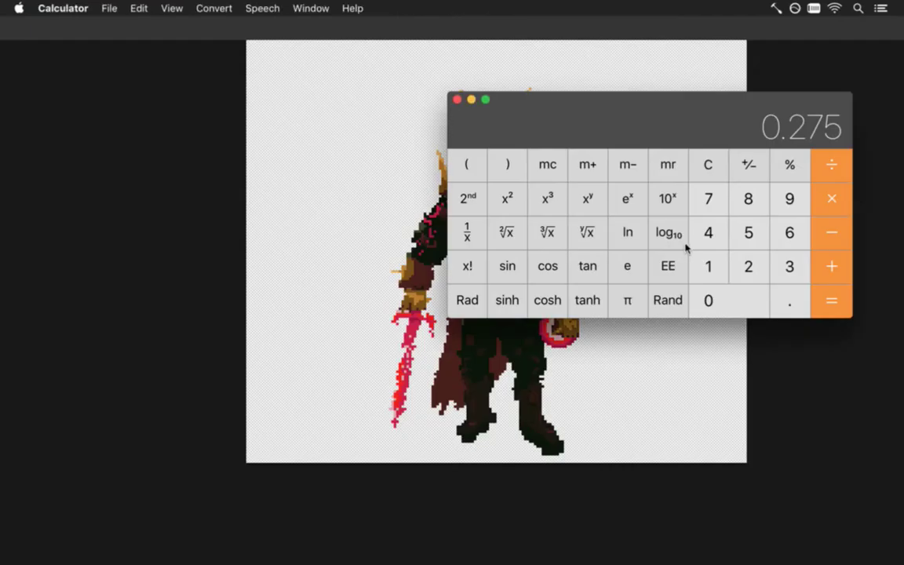
Step: Quit Calculator and return to the armoured character document in Photoshop
key("super+q")
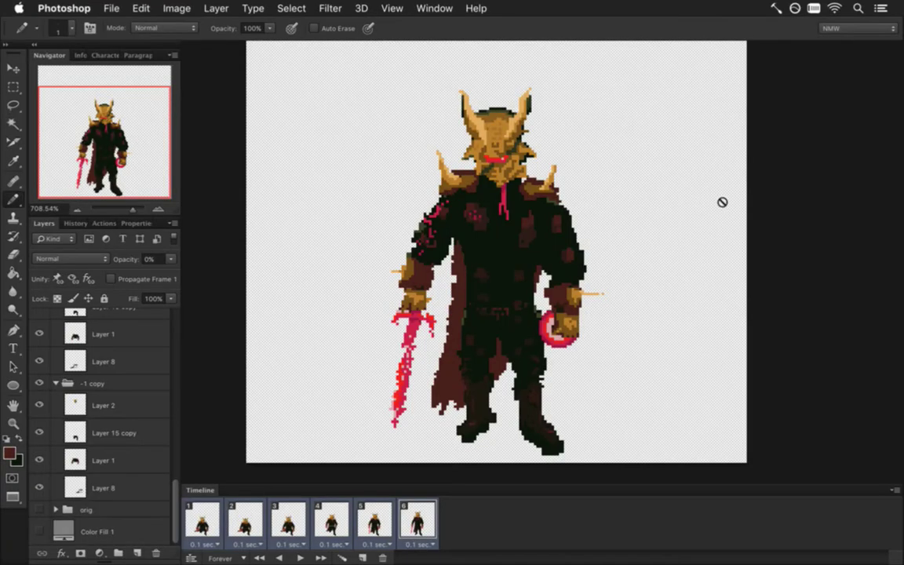
mouse_move(901, 119)
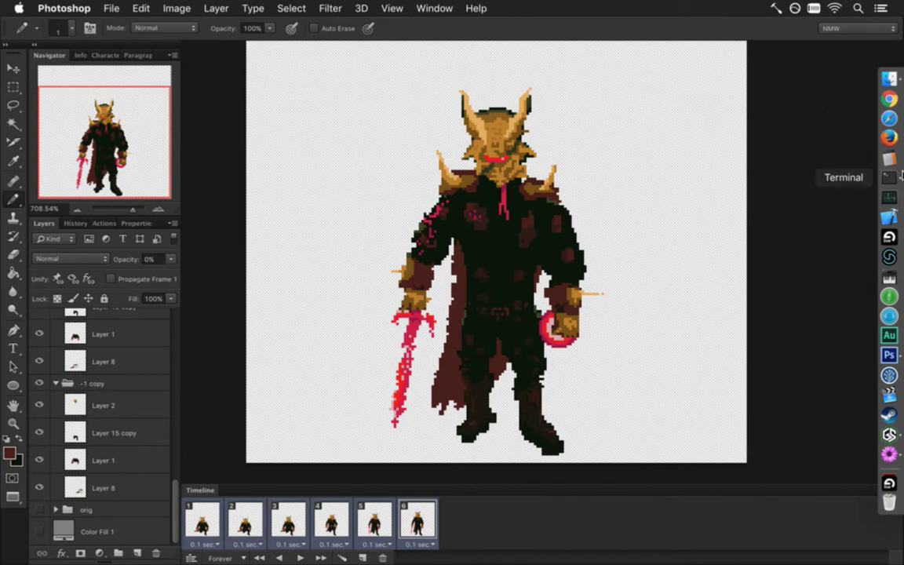
Step: Switch to Xcode and open the Songbringer project from ~/code/Songbringer/projects/mac
left_click(889, 217)
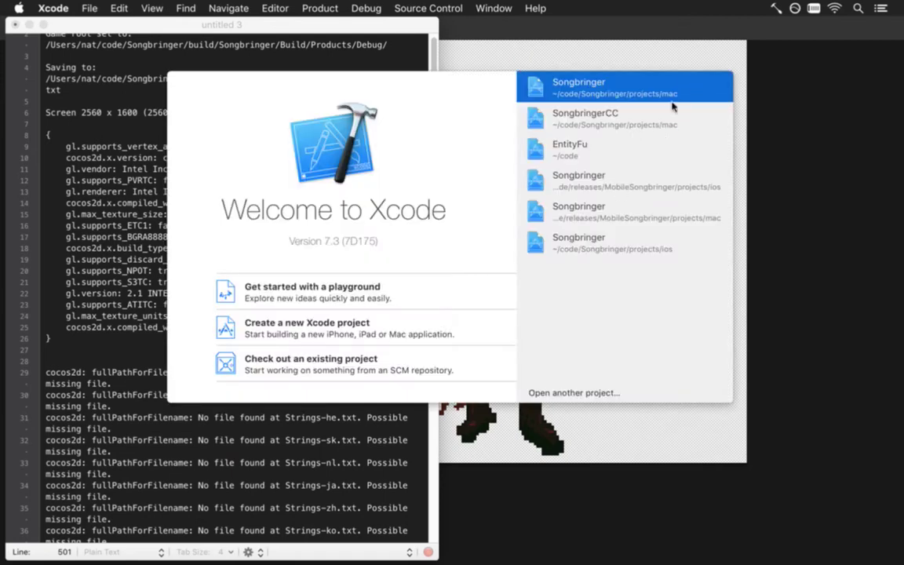
double_click(636, 82)
left_click(635, 82)
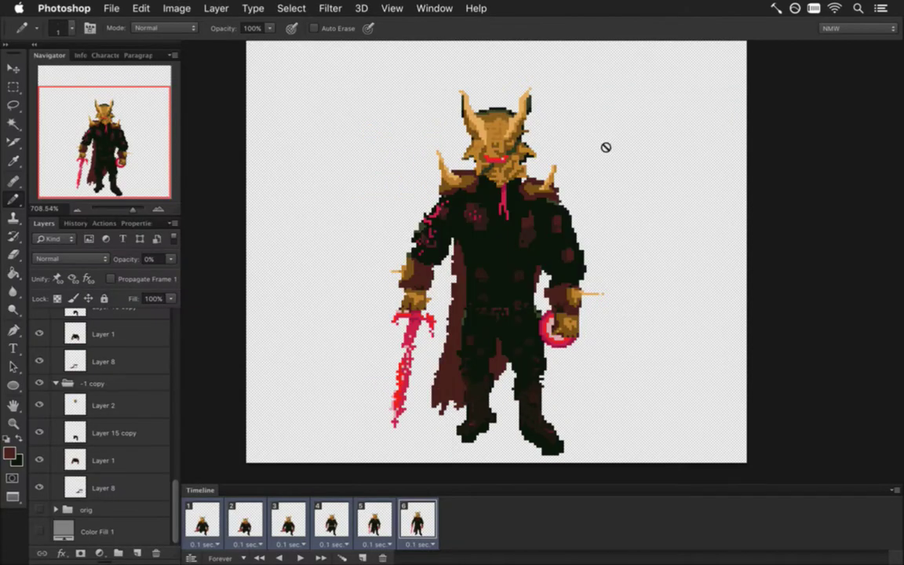
key("super+Tab")
left_click(320, 316)
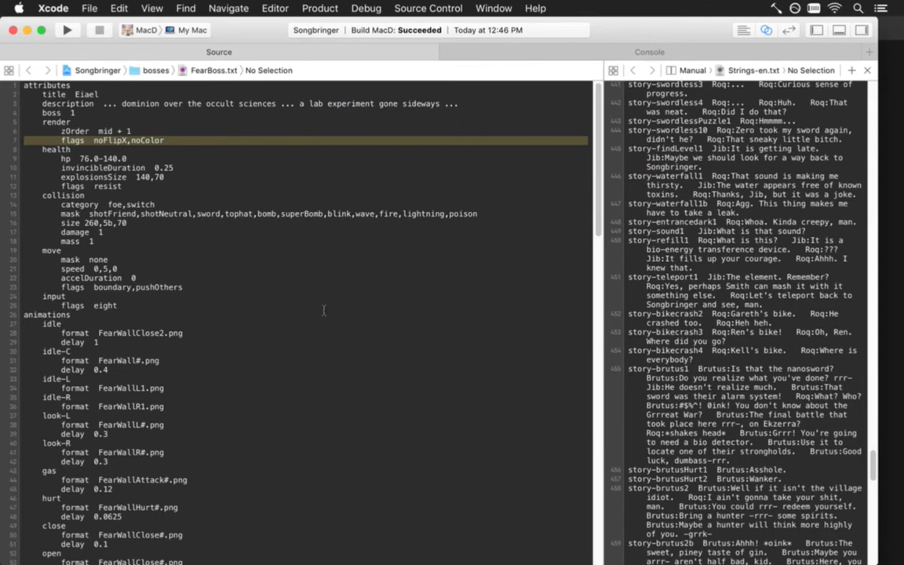
key("super+Tab")
key("super+Tab")
key("super+Tab")
key("super+Tab")
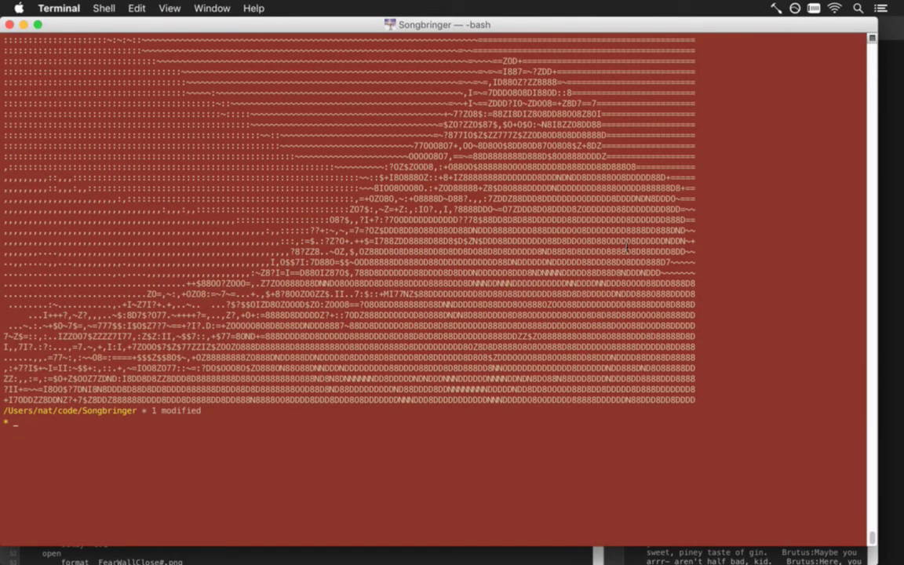
key("super+Tab")
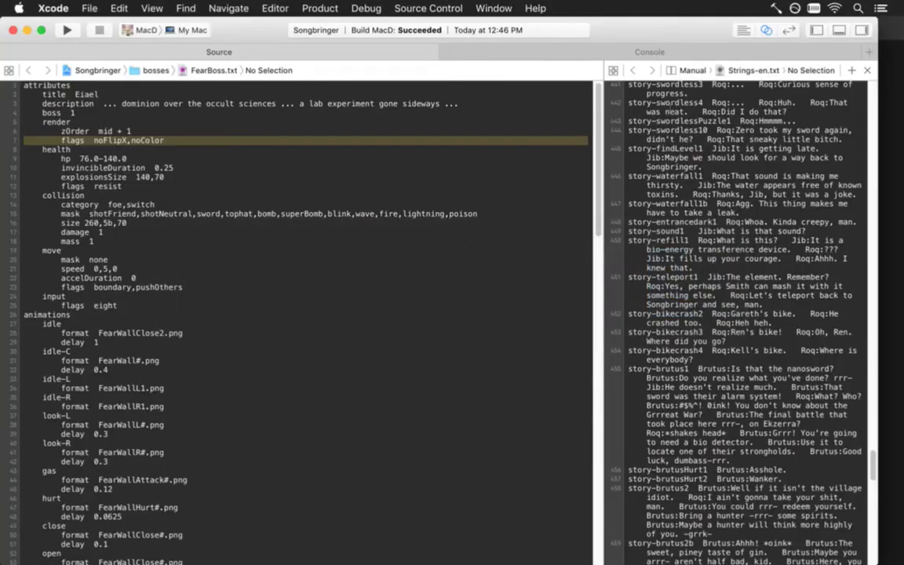
Step: Open Story.txt, World.txt and Entities.txt one after another in the editor beside FearBoss.txt
left_click(613, 70)
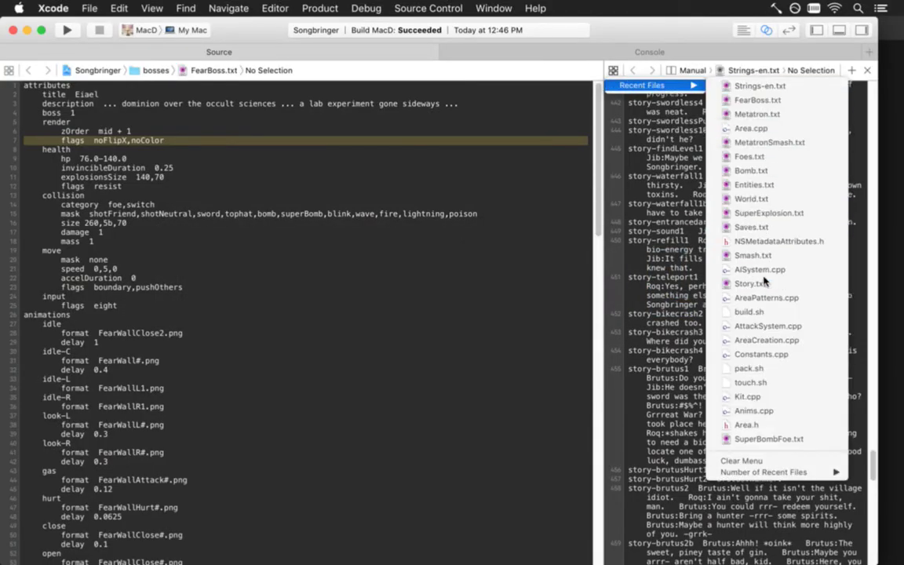
left_click(735, 92)
left_click(753, 70)
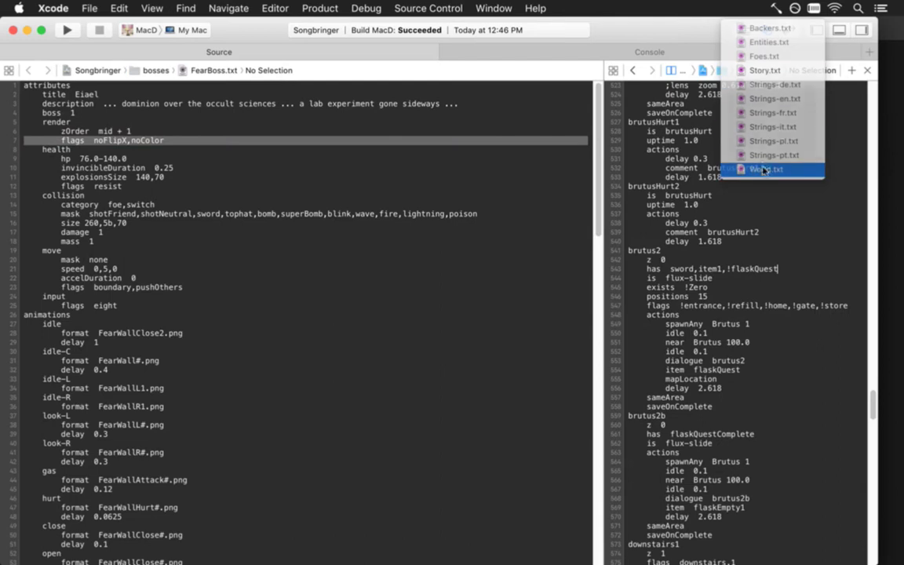
left_click(764, 167)
left_click(758, 73)
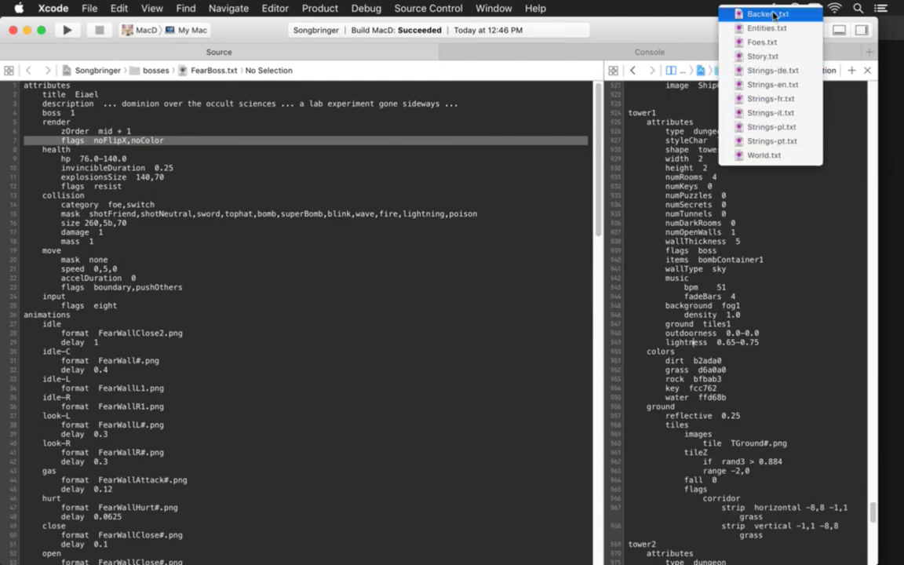
left_click(769, 28)
Step: Open Foes.txt and, after it, the recent file Metatron.txt in the editor beside FearBoss.txt
left_click(757, 70)
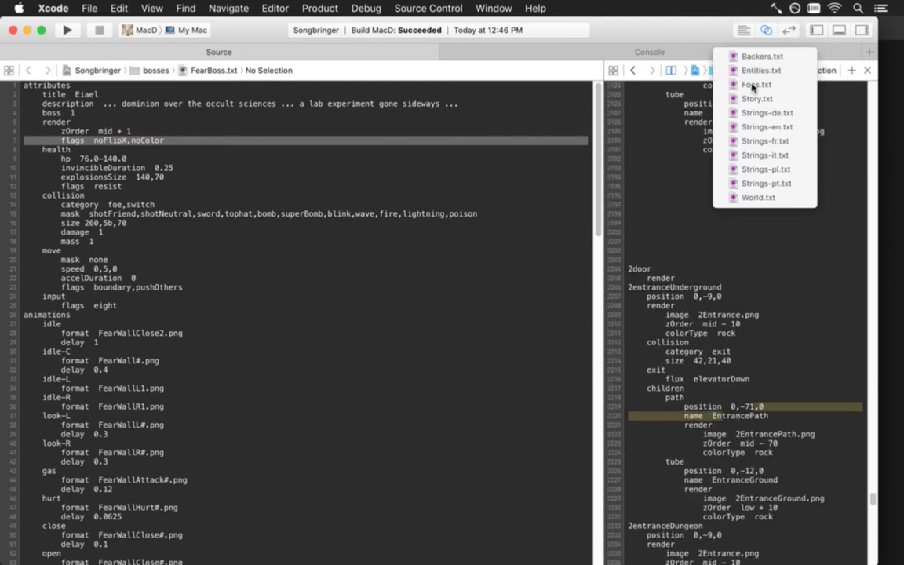
left_click(665, 82)
left_click(613, 69)
mouse_move(627, 84)
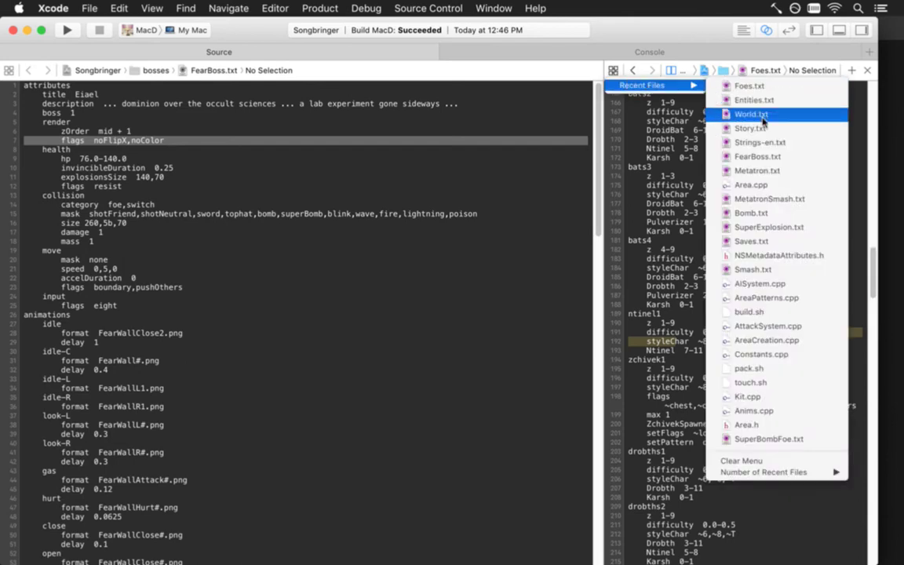
left_click(757, 171)
left_click(613, 70)
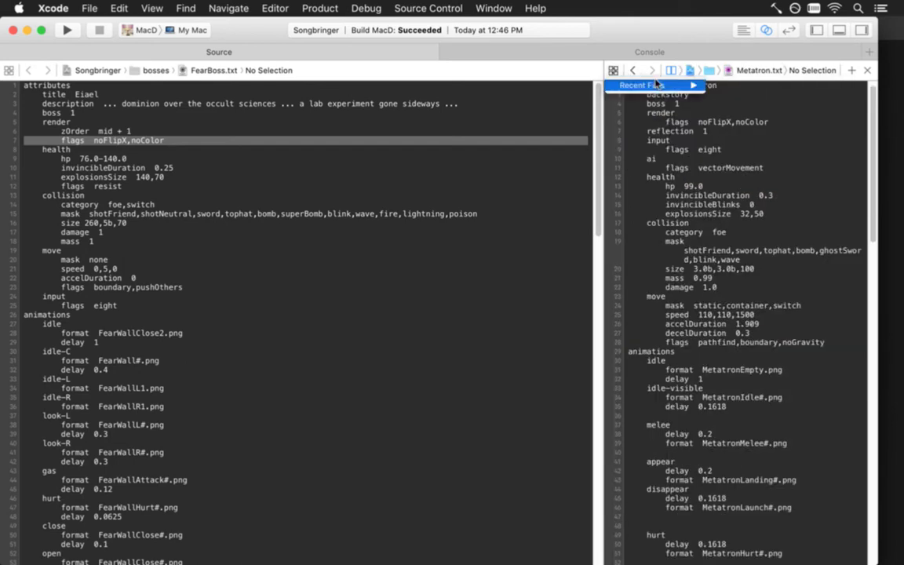
mouse_move(627, 85)
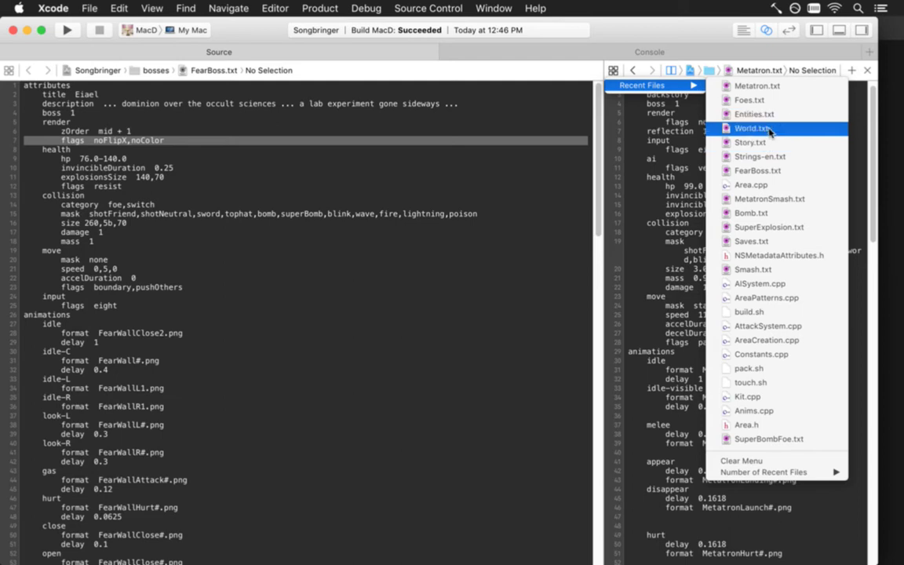
left_click(758, 241)
left_click(768, 206)
key("ctrl+super+Left")
key("super+Tab")
key("super+Tab")
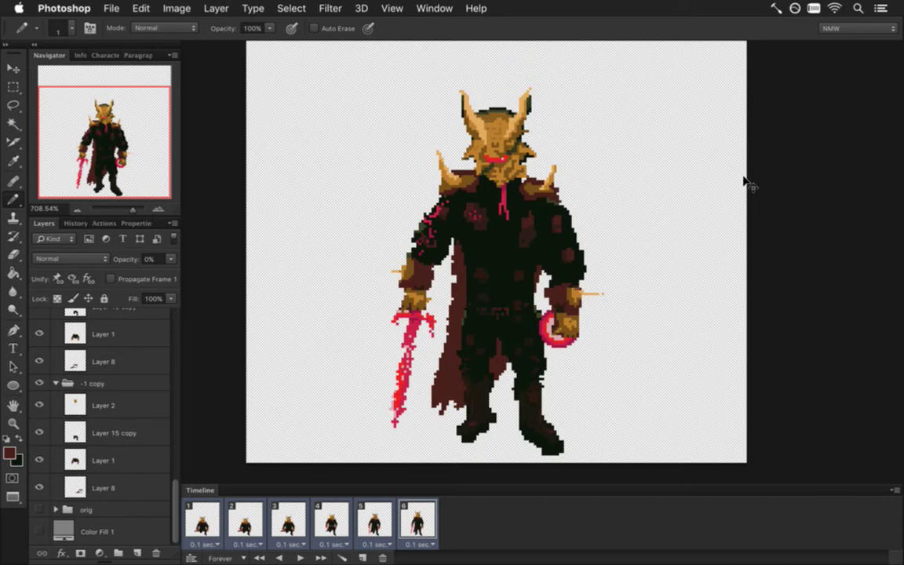
Step: Switch to Terminal, check the Songbringer repository status with gs and stage all changes with git addall
key("super+Tab")
key("super+Tab")
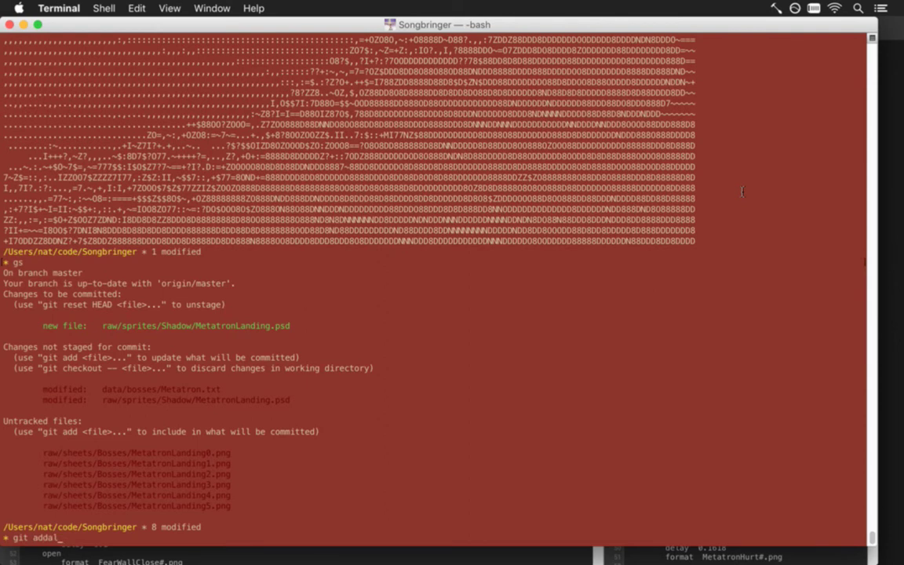
key("Return")
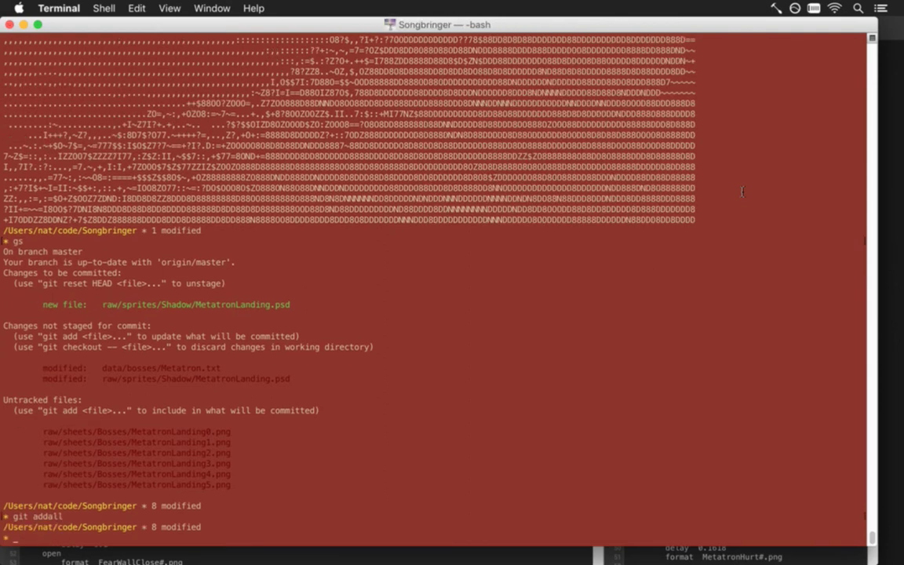
Step: Remove the old sprite from the repository with git rm raw/sheets/Bosses/MetatronLand0.png
type("raw/sheets/Bo")
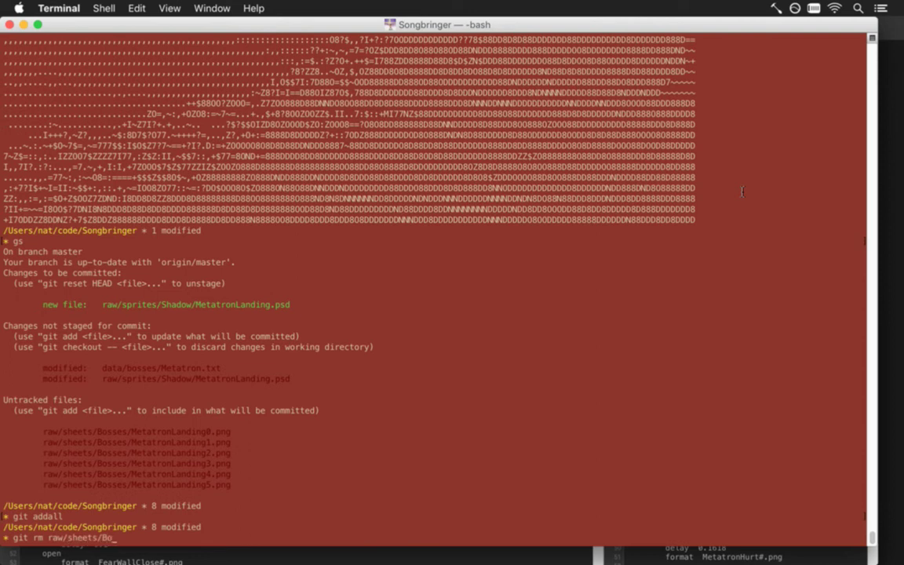
type("sses/MetatronLand.")
key("BackSpace")
key("Tab")
key("Tab")
type("0")
key("Tab")
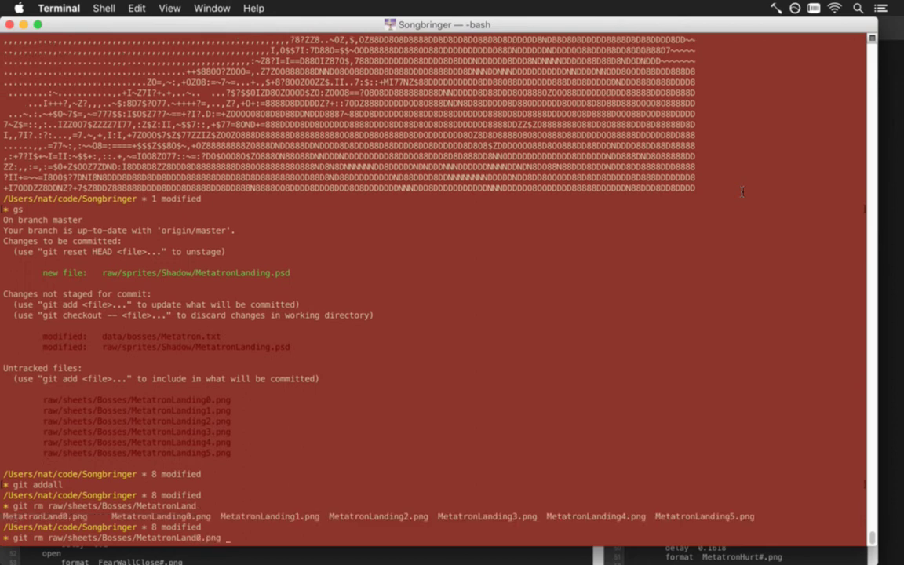
key("Return")
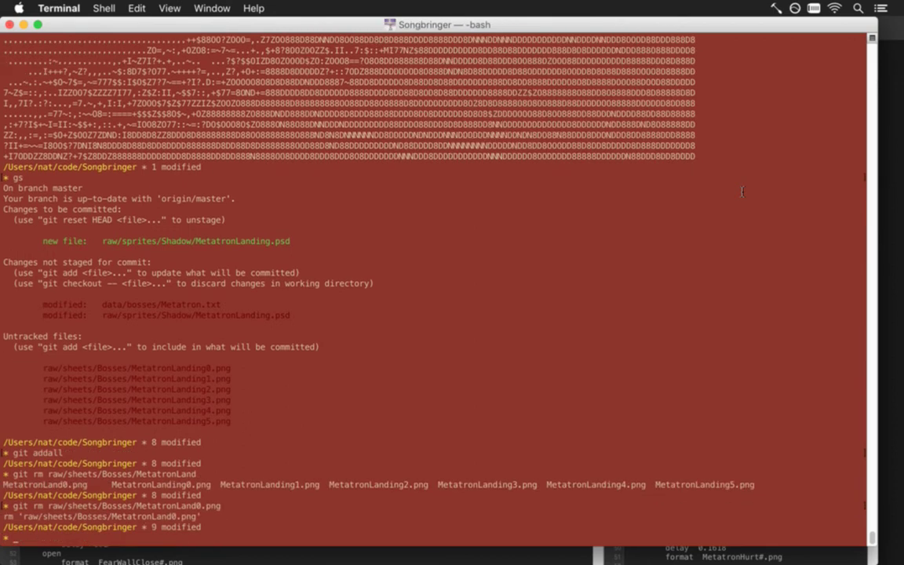
Step: Recall the last git rm command and trim its path back to the Metatron file-name prefix
key("Up")
key("BackSpace")
key("BackSpace")
key("BackSpace")
key("BackSpace")
key("BackSpace")
key("BackSpace")
key("BackSpace")
key("BackSpace")
key("BackSpace")
key("BackSpace")
key("BackSpace")
key("BackSpace")
key("BackSpace")
key("BackSpace")
key("BackSpace")
key("BackSpace")
key("BackSpace")
key("BackSpace")
key("BackSpace")
key("BackSpace")
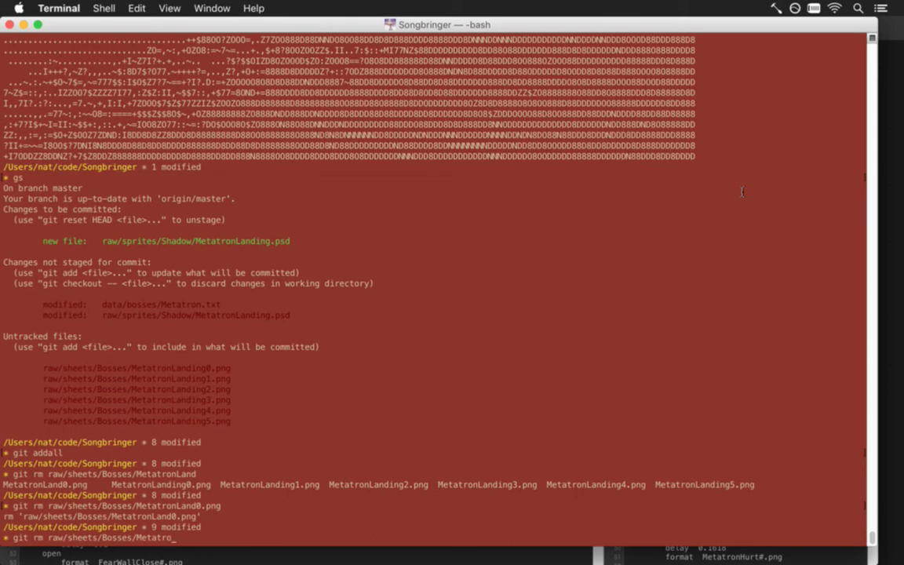
key("Tab")
Step: Close the MetatronLand.psd document in Photoshop and return to Terminal
key("super+Tab")
left_click(340, 264)
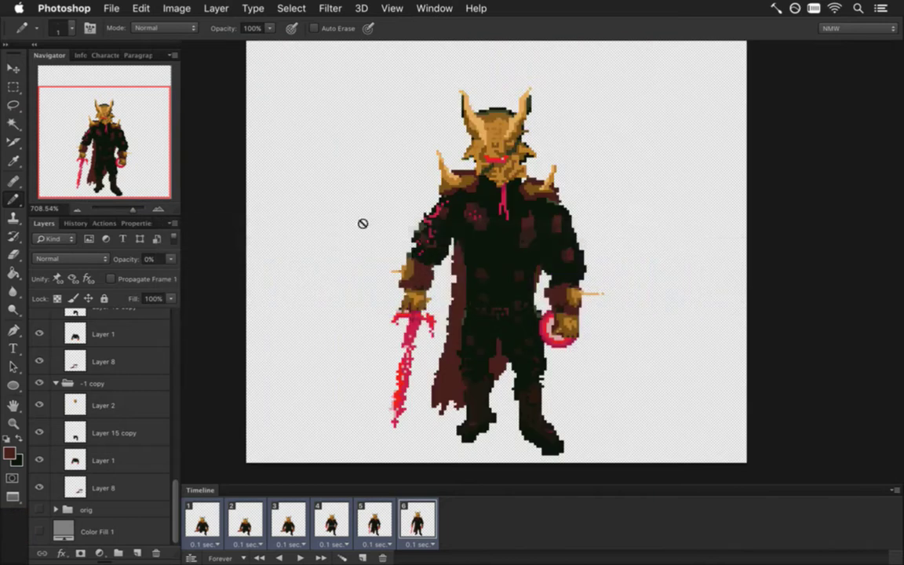
left_click(433, 7)
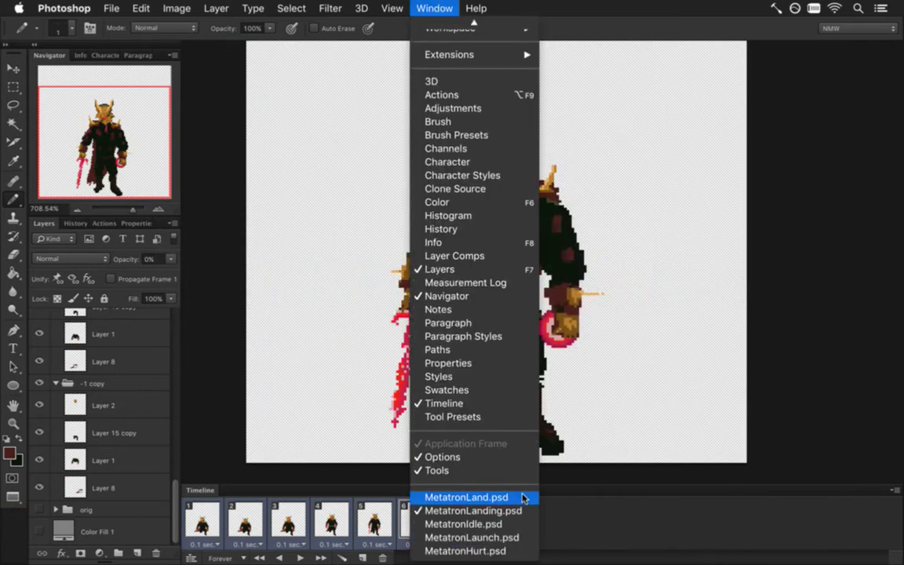
left_click(520, 497)
key("super+w")
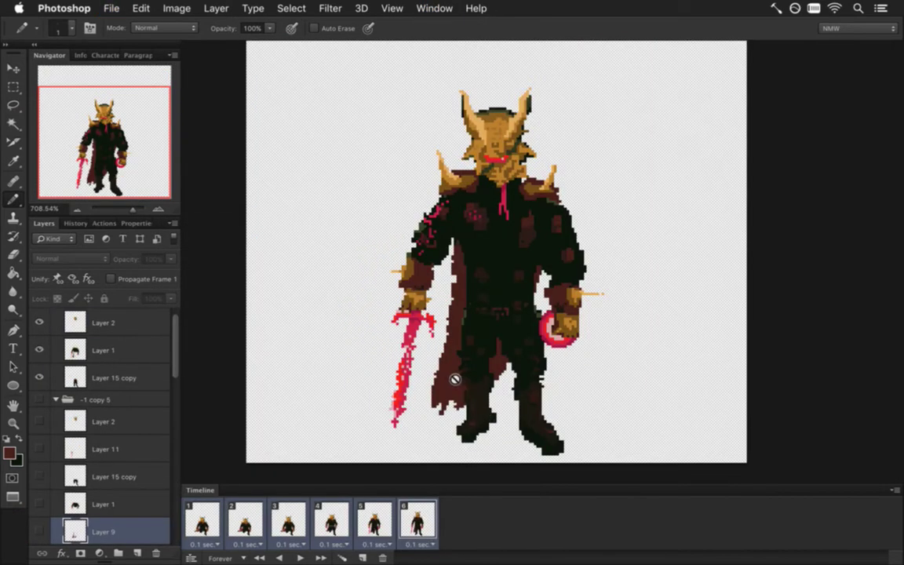
key("super+Tab")
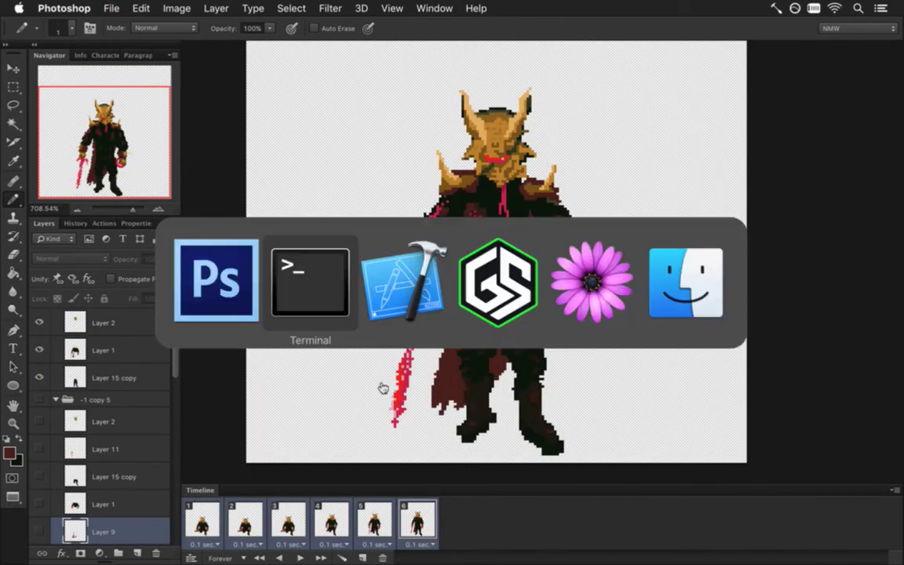
left_click(328, 322)
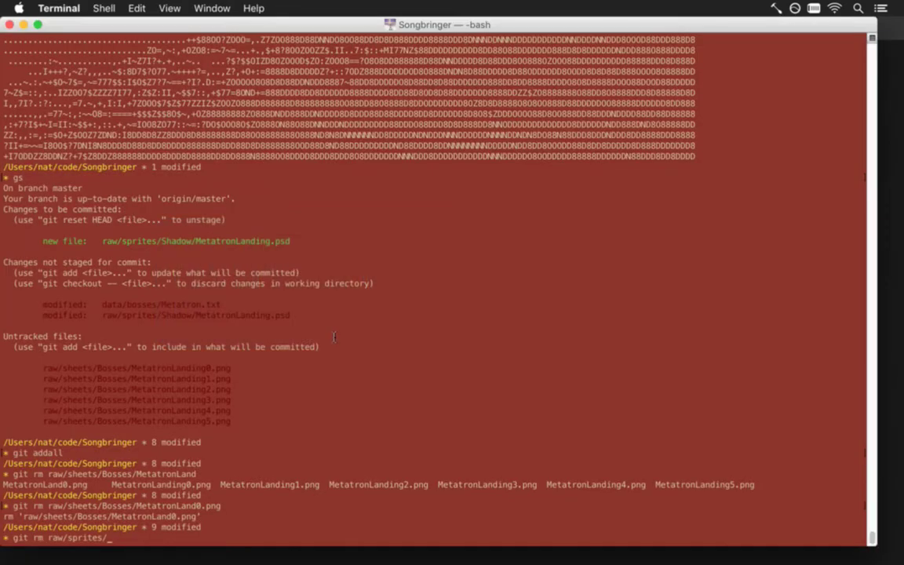
Step: List the contents of raw/sprites/ to find the folder for the git rm path
type("Meta")
key("BackSpace")
key("BackSpace")
key("BackSpace")
key("BackSpace")
type("Bo")
type("s")
key("BackSpace")
key("BackSpace")
key("BackSpace")
key("Tab")
key("Tab")
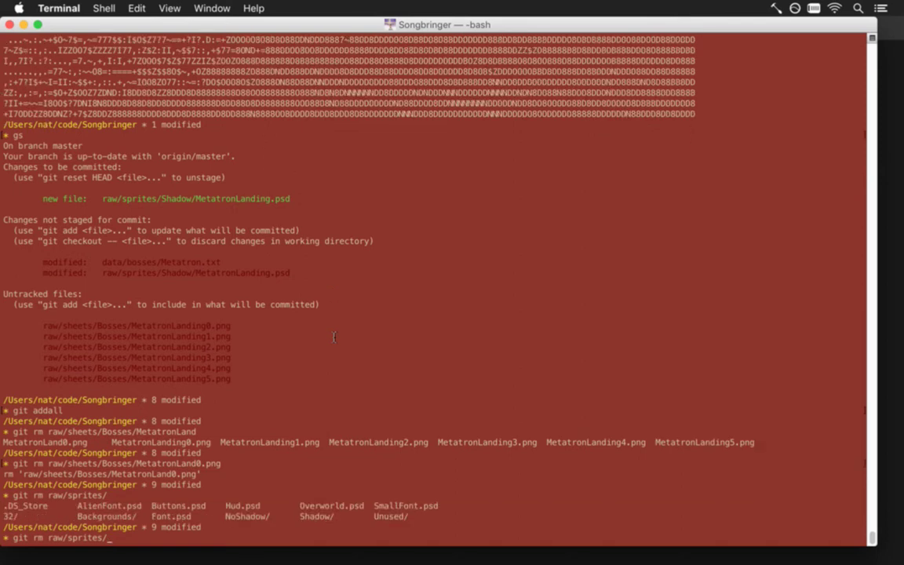
Step: Remove the old source file from the repository with git rm raw/sprites/Shadow/MetatronLand.psd
type("Sh")
key("Tab")
type("Met")
key("Tab")
type("La")
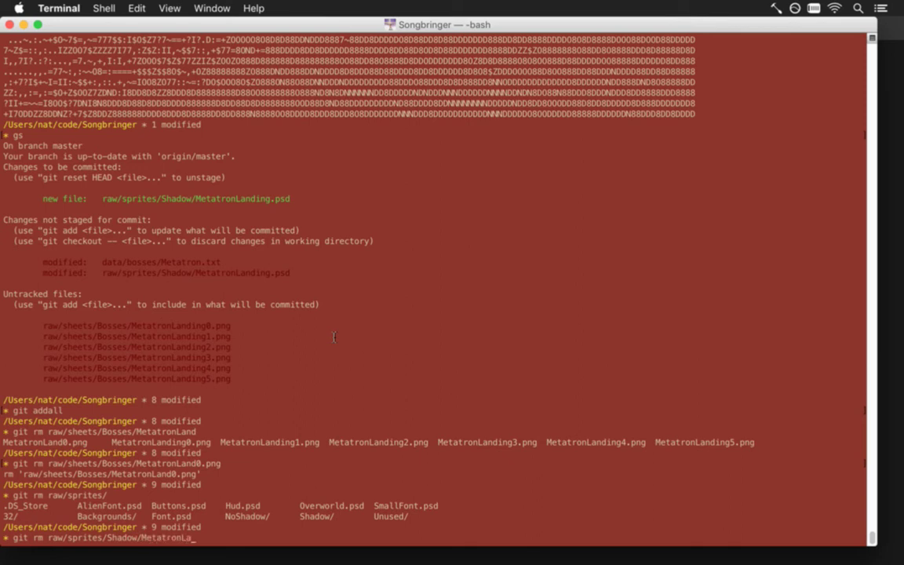
key("Tab")
key("Tab")
type("nd.")
key("Tab")
key("Return")
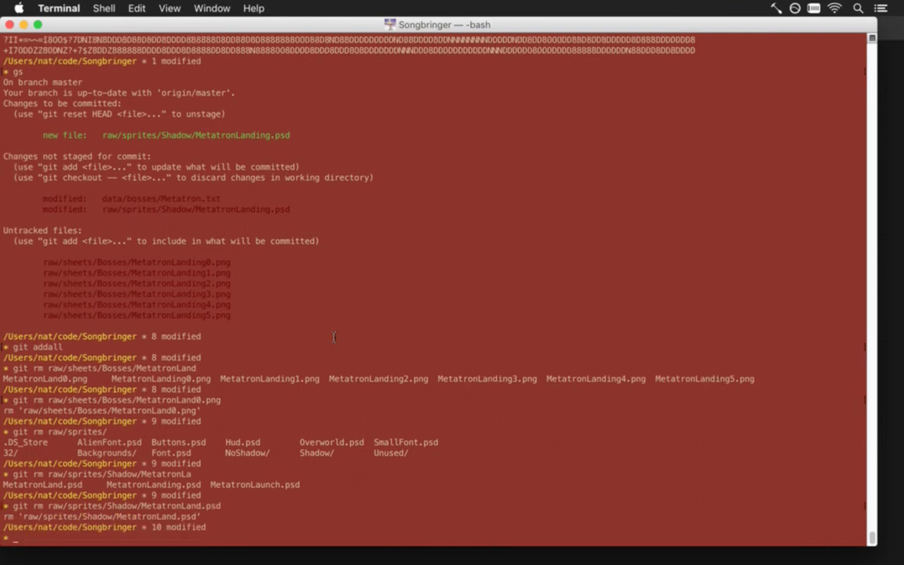
Step: Review the diff of the modified files with the d command and close it
type("d")
key("Return")
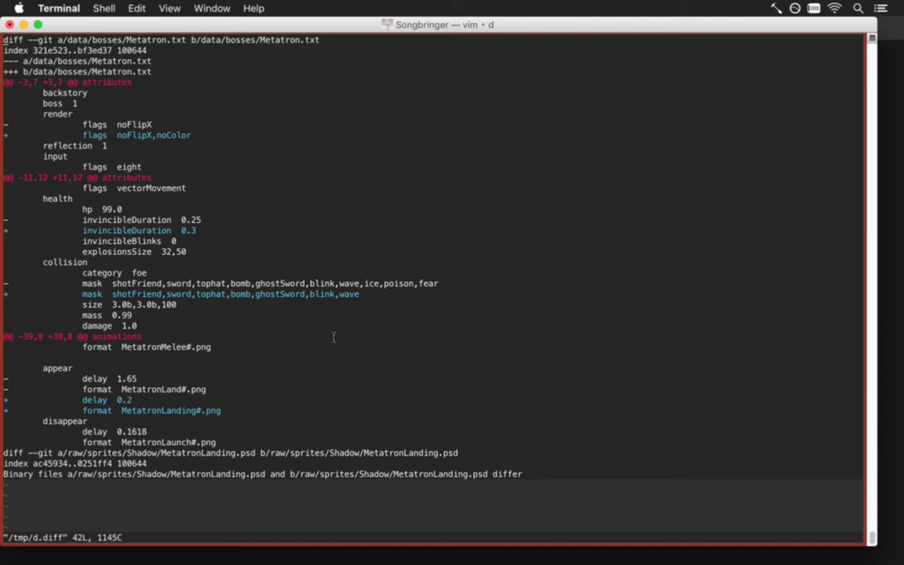
type(":q")
key("Return")
Step: Commit the changes with gc and the message "metatron landing", and push the commit with gp
type("gc")
key("Return")
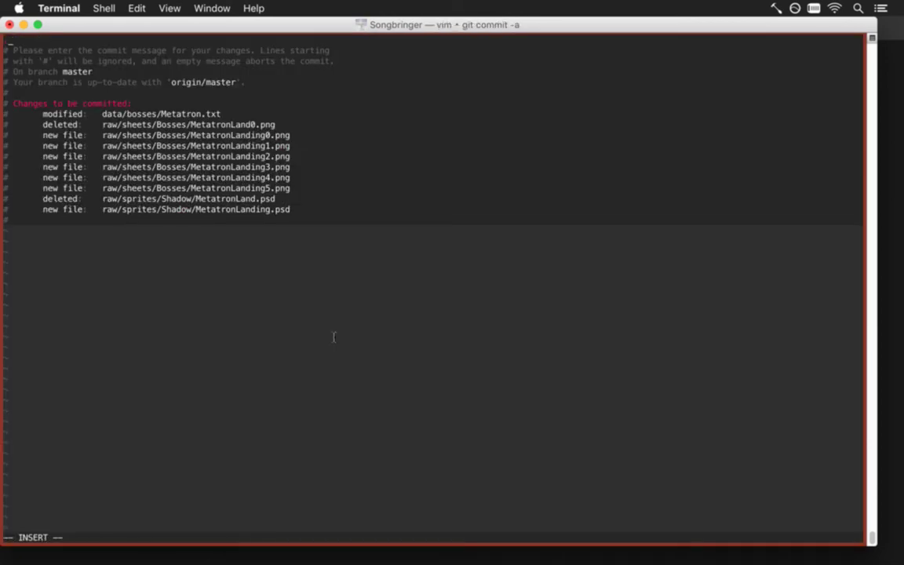
type("metatron landing")
key("Escape")
type(":wq")
key("Return")
type("gp")
key("Return")
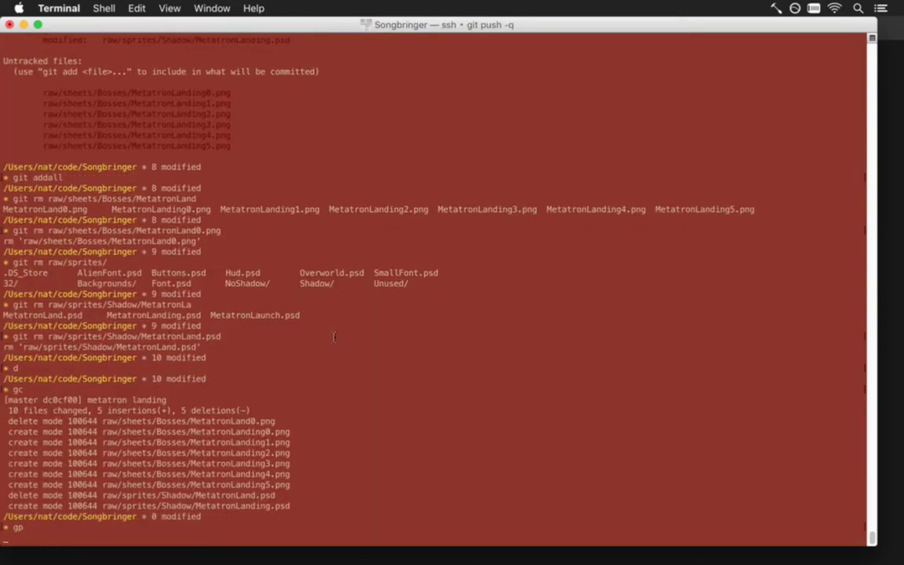
Step: Return to the armoured character in Photoshop and show the gray Color Fill 1 layer behind it
key("super+Tab")
key("super+Tab")
key("super+shift+Tab")
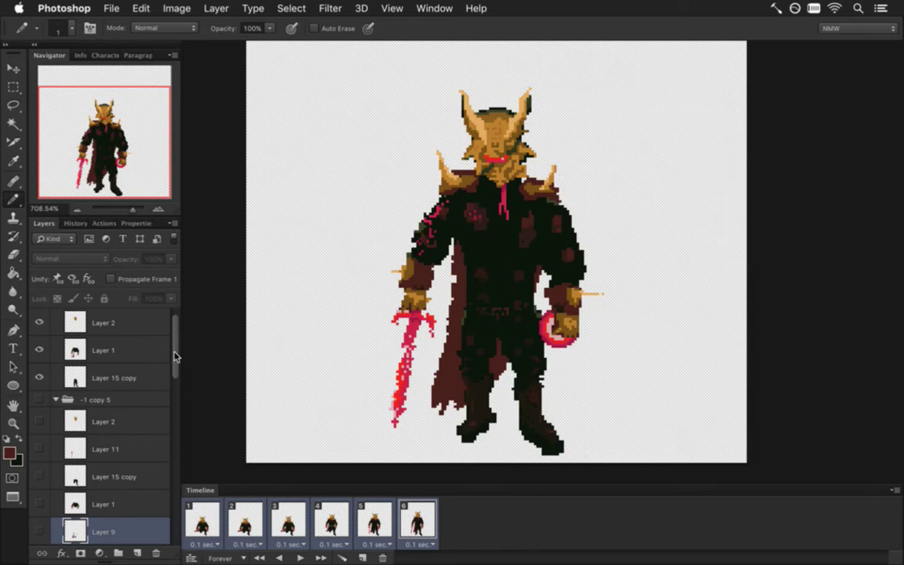
left_click_drag(176, 353, 164, 481)
left_click(39, 531)
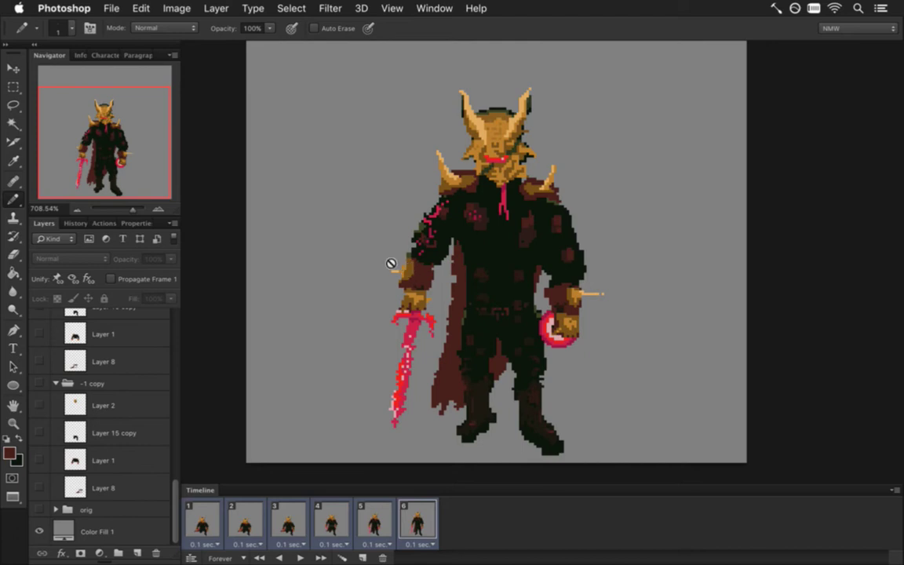
Step: Sample a pale pink as the foreground color with the Eyedropper and select only frame 6 of the animation
key("i")
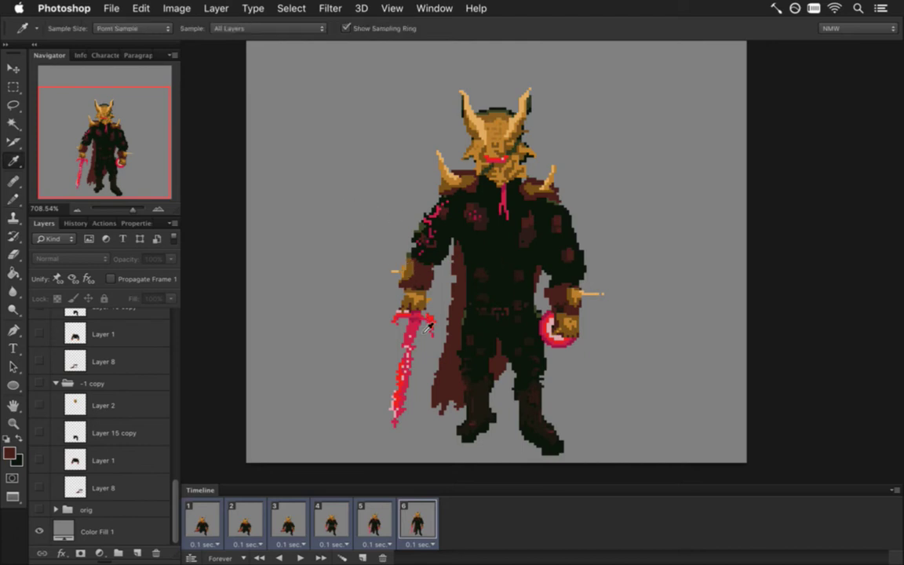
left_click(496, 305)
left_click(374, 519)
left_click(414, 519)
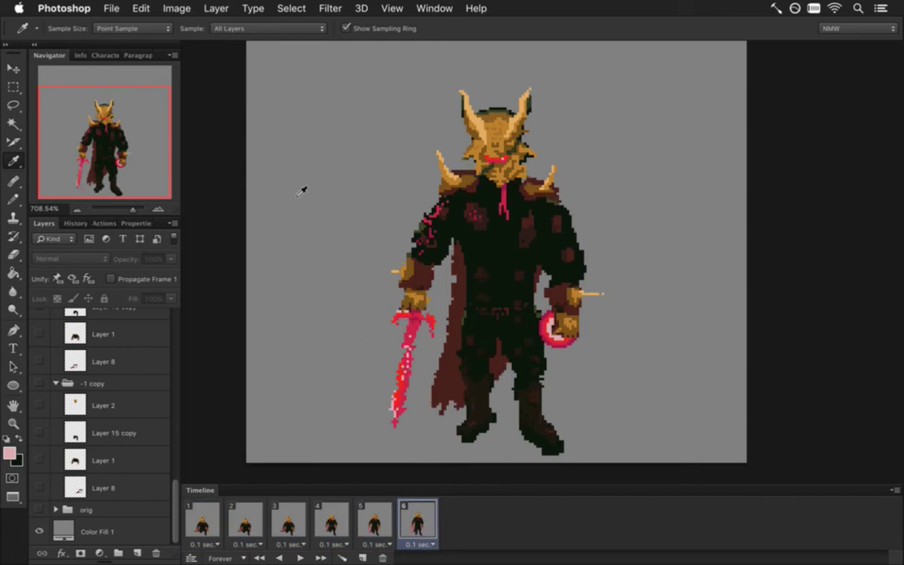
scroll(157, 427, "up", 8)
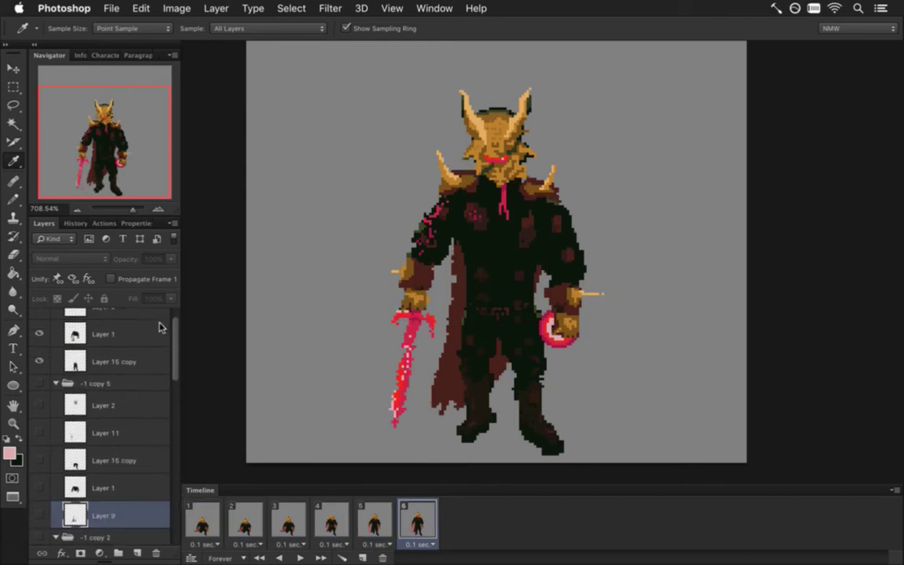
Step: Letter "BRB" in pale pink with the Pencil on Layer 1, beside the character in frame 6
scroll(158, 327, "up", 1)
left_click(119, 365)
key("b")
left_click_drag(277, 129, 287, 188)
mouse_move(313, 141)
left_mouse_down()
mouse_move(314, 182)
mouse_move(344, 173)
left_mouse_up()
left_click_drag(351, 125, 352, 179)
left_click_drag(350, 123, 362, 177)
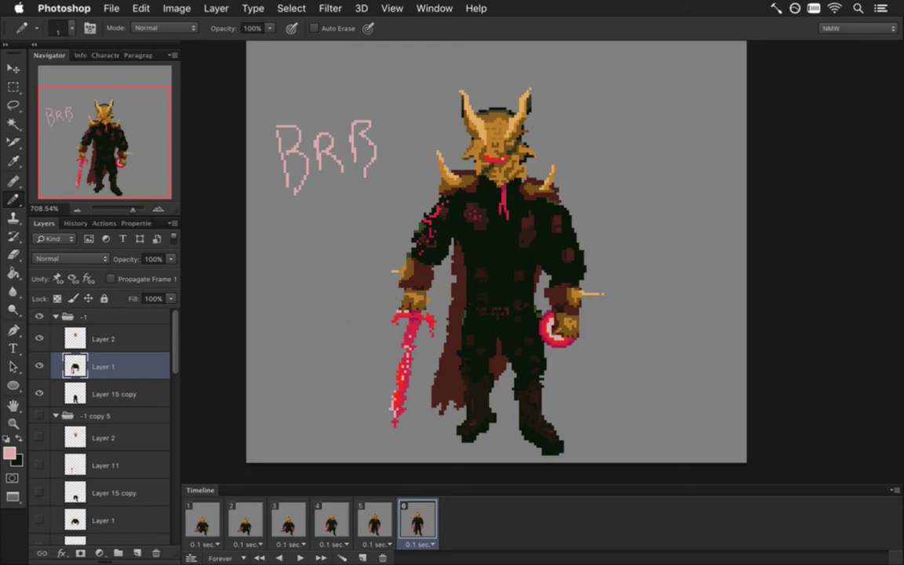
Step: Switch to Xcode, run Songbringer to watch the Metatron boss in the game, quit it and return to Photoshop
key("super+Tab")
key("super+Tab")
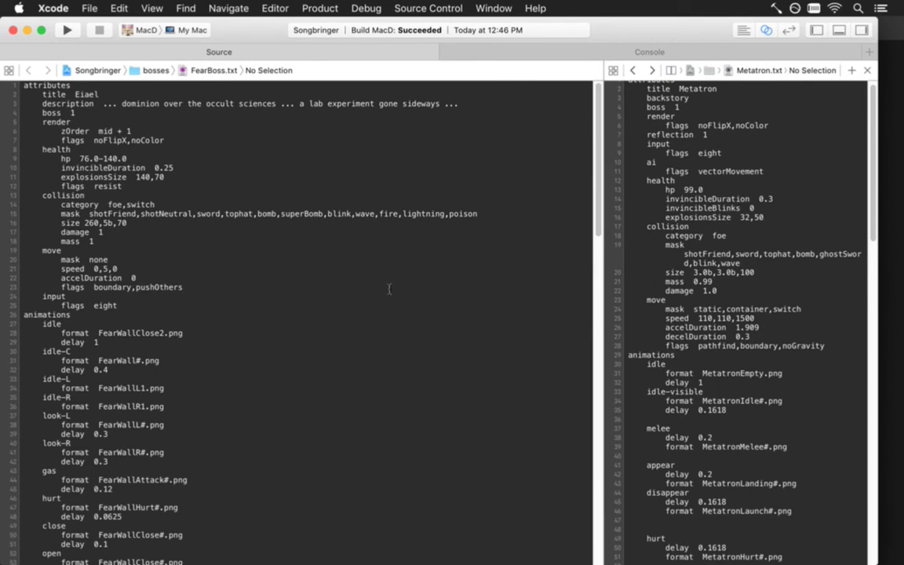
key("super+r")
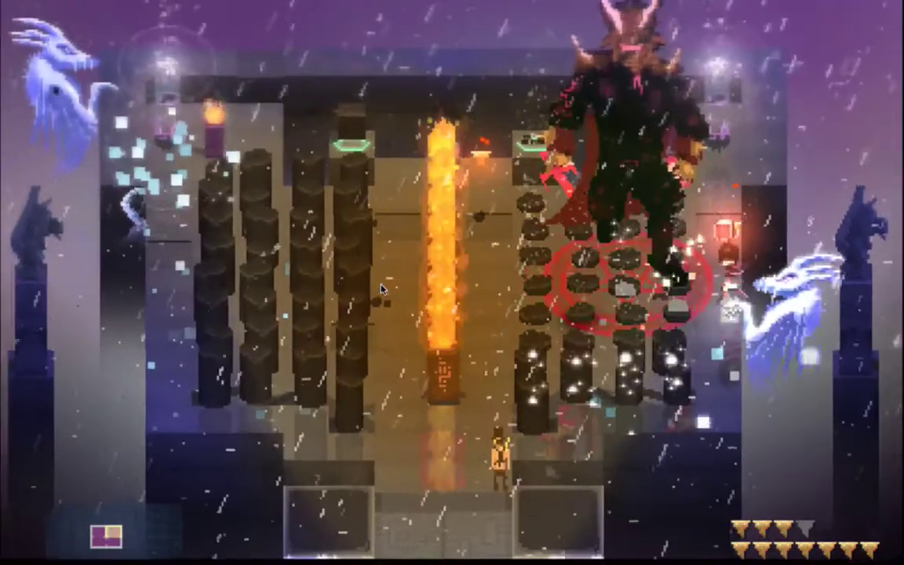
key("a")
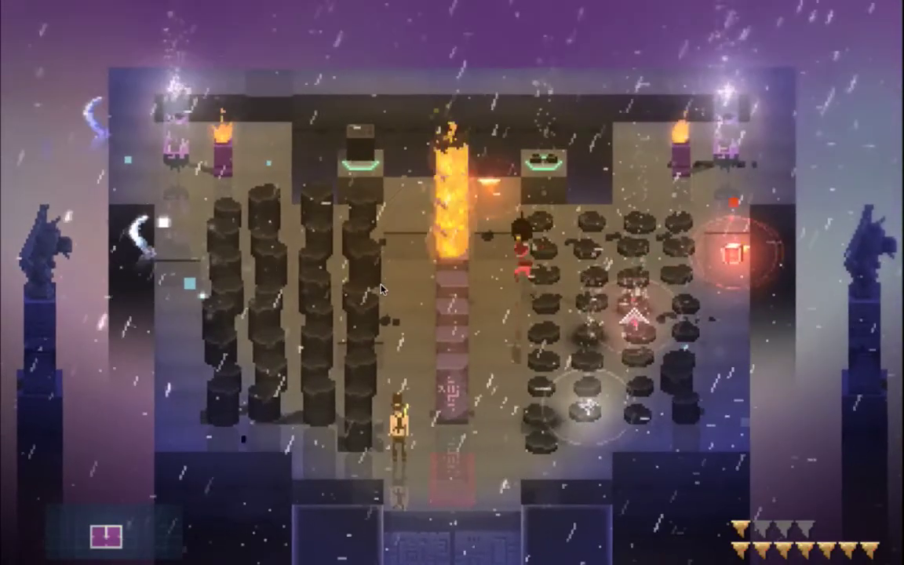
key("super+q")
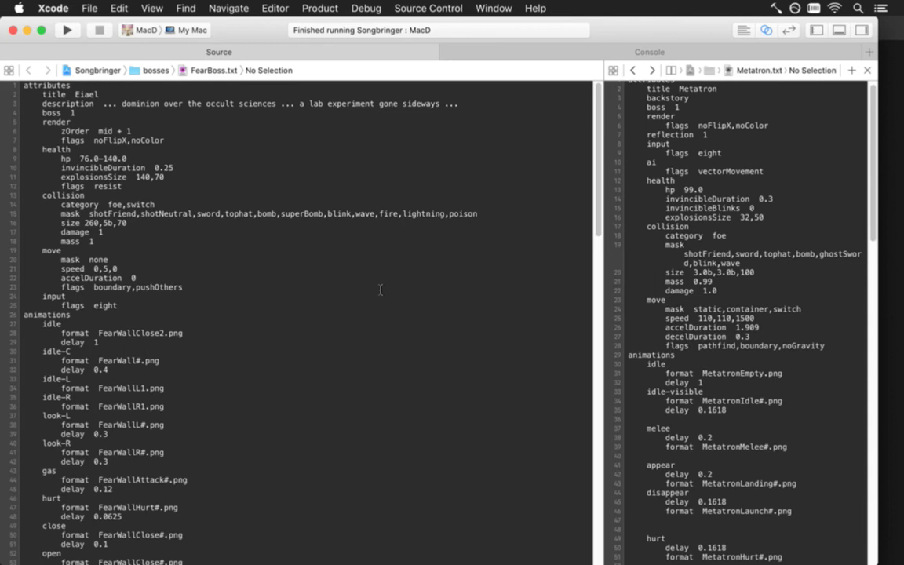
key("super+Tab")
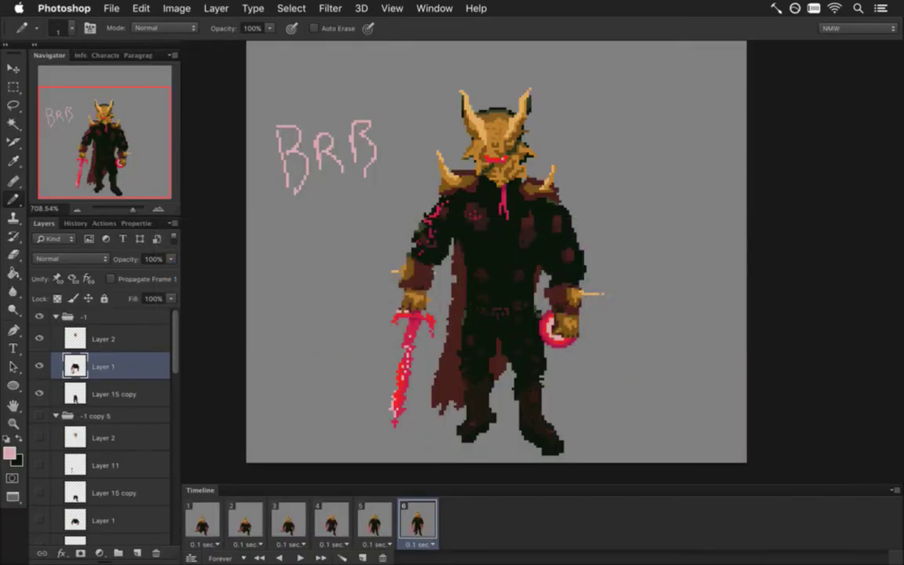
Step: Undo all the pink "BRB" lettering strokes on frame 6
left_click(205, 518)
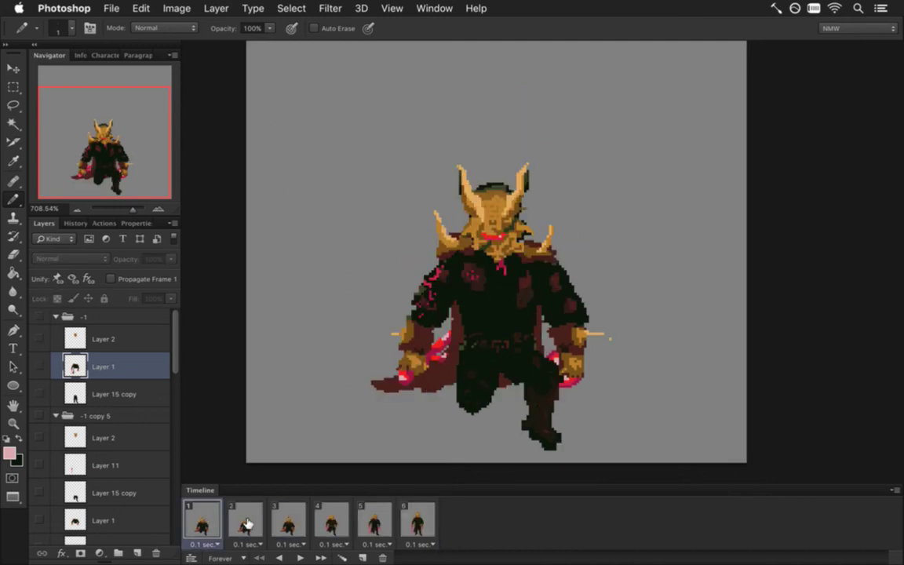
left_click(417, 520)
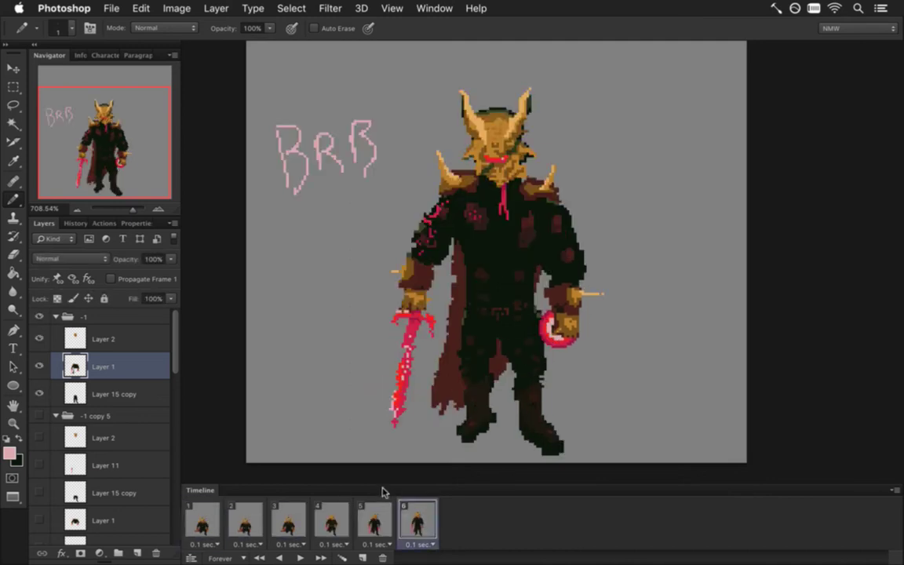
key("super+z")
key("super+alt+z")
key("super+alt+z")
key("super+alt+z")
key("super+alt+z")
key("super+alt+z")
key("super+alt+z")
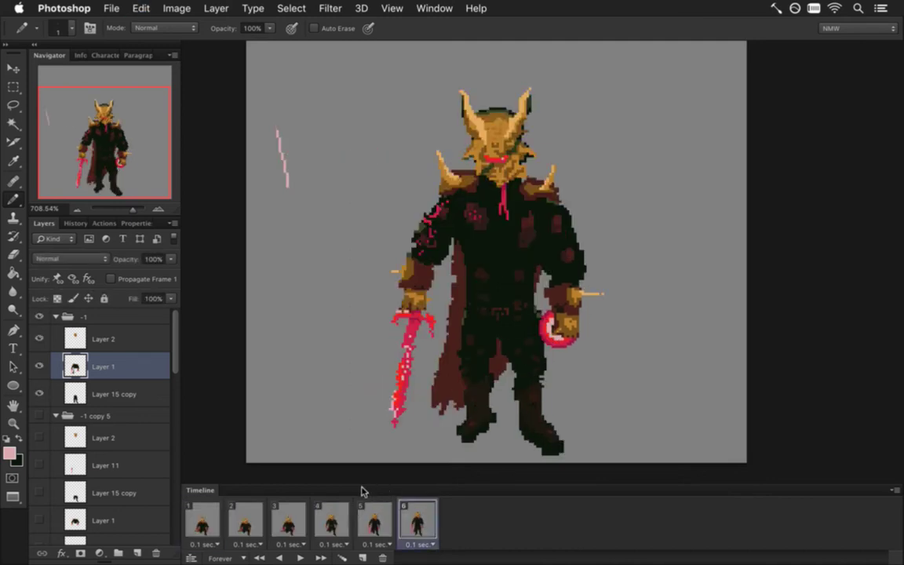
Step: Compare the boss's poses across frames 1 to 4, alternating repeatedly between frames 3 and 4
left_click(201, 521)
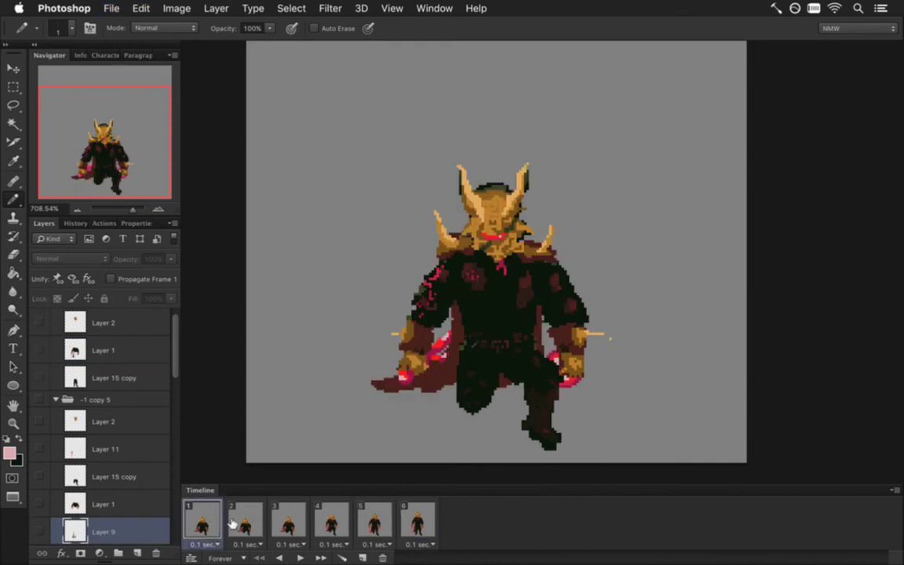
left_click(245, 526)
left_click(286, 521)
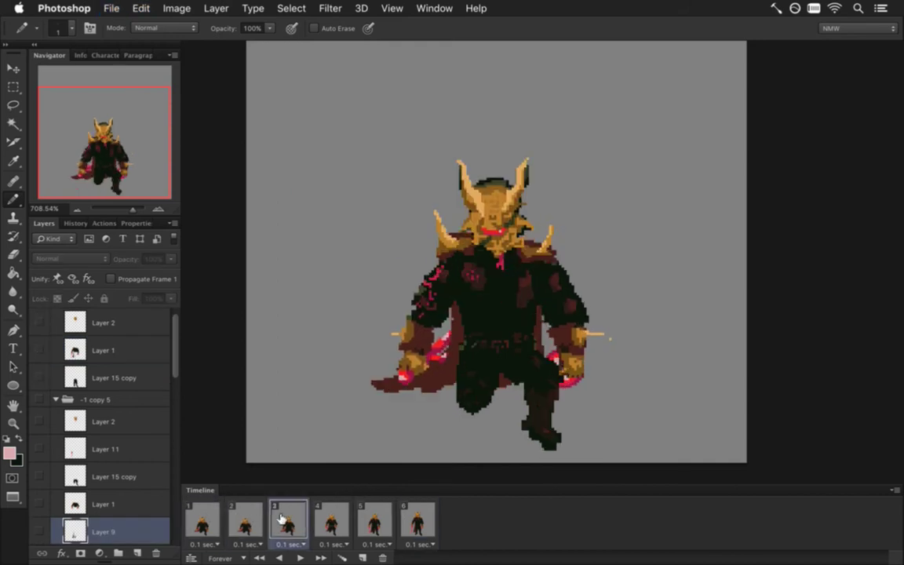
left_click(330, 518)
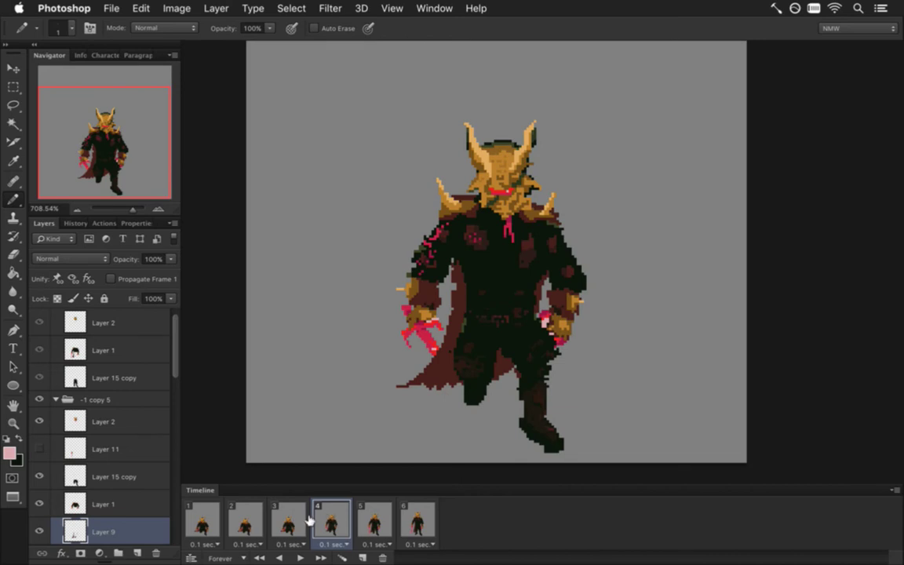
left_click(294, 520)
left_click(331, 520)
left_click(298, 520)
left_click(328, 521)
left_click(298, 520)
left_click(330, 520)
left_click(294, 521)
left_click(329, 521)
left_click(288, 521)
left_click(243, 522)
left_click(203, 523)
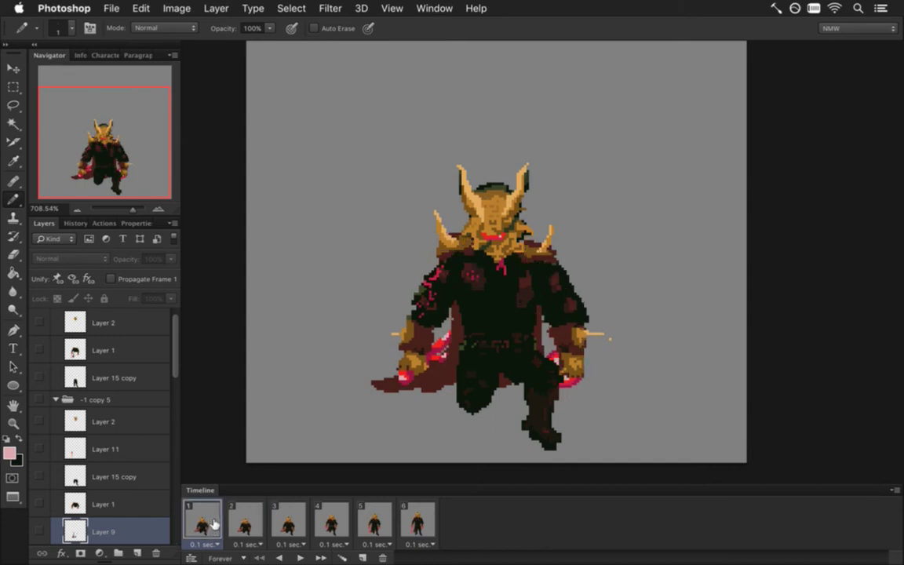
left_click(232, 524)
key("Right")
left_click(247, 526)
left_click(203, 524)
left_click_drag(174, 345, 168, 442)
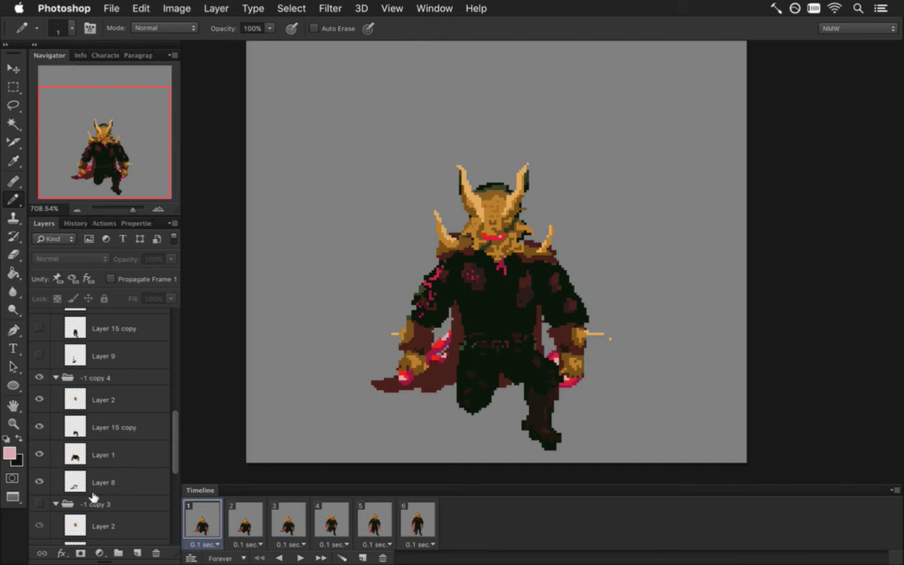
left_click(70, 482)
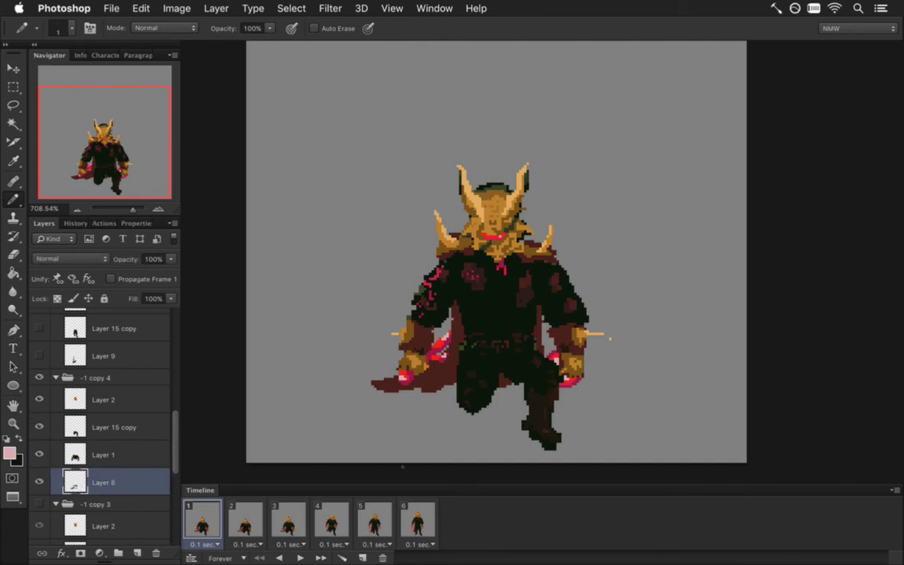
key("e")
key("b")
left_click_drag(371, 391, 398, 428)
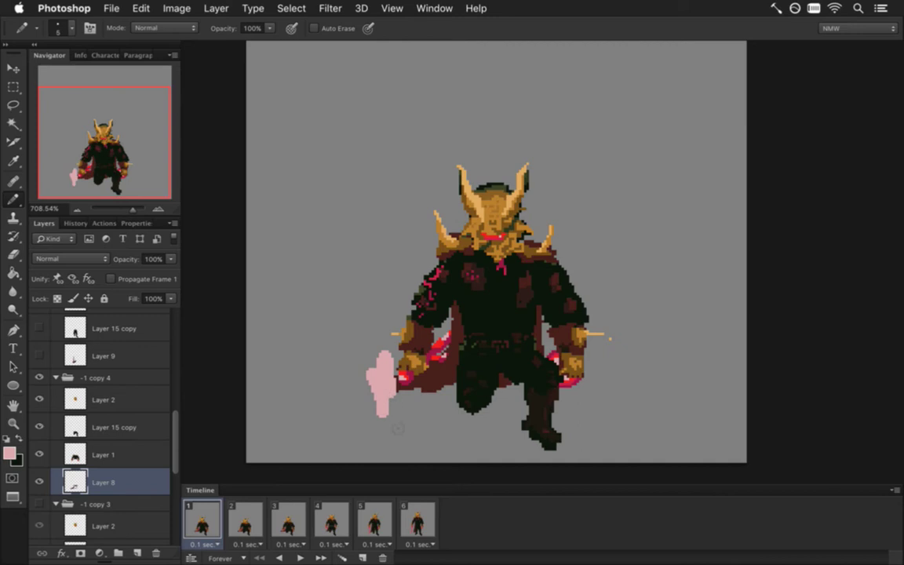
key("super+alt+z")
key("super+alt+z")
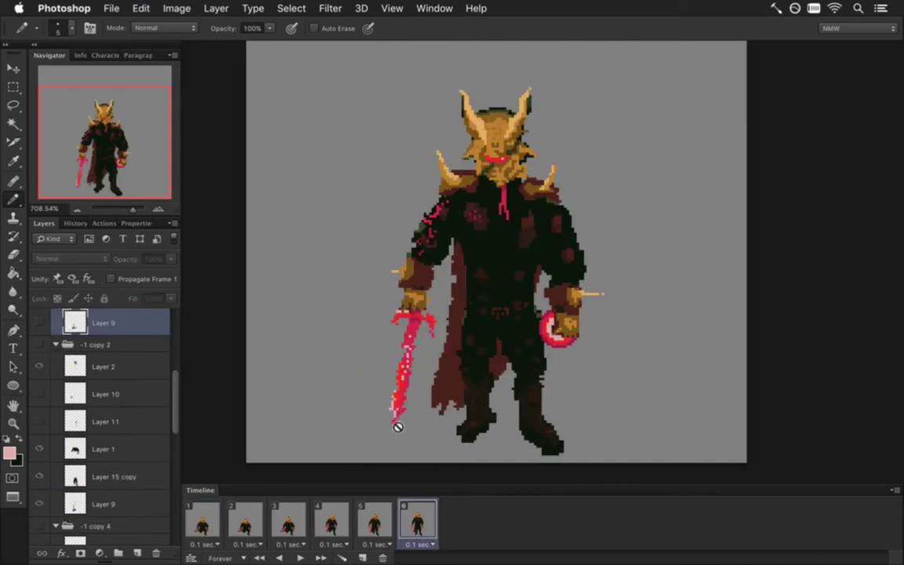
Step: On frame 1, erase the trailing part of the cape beside the sword hand from Layer 8 in the -1 copy 4 group
left_click(202, 523)
left_click_drag(176, 393, 177, 462)
scroll(141, 434, "up", 1)
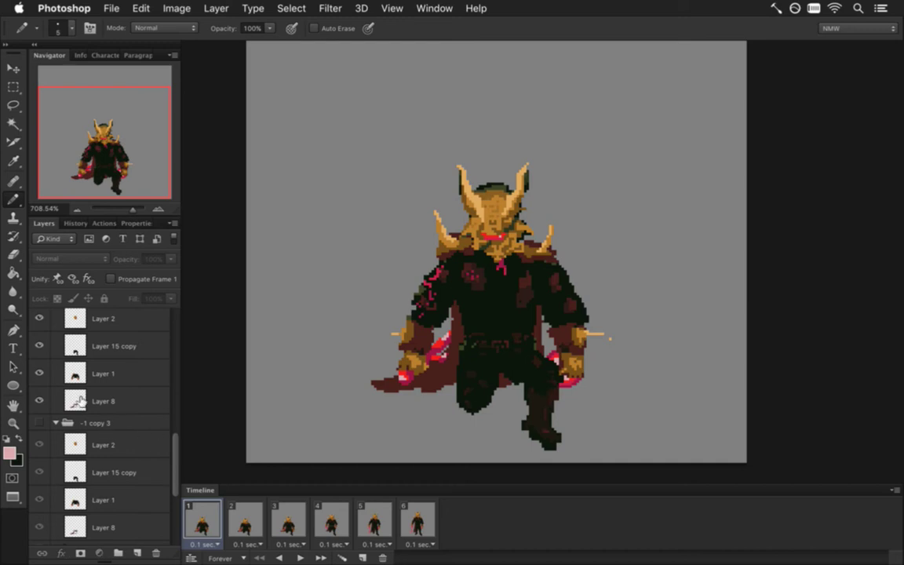
left_click(75, 401)
key("e")
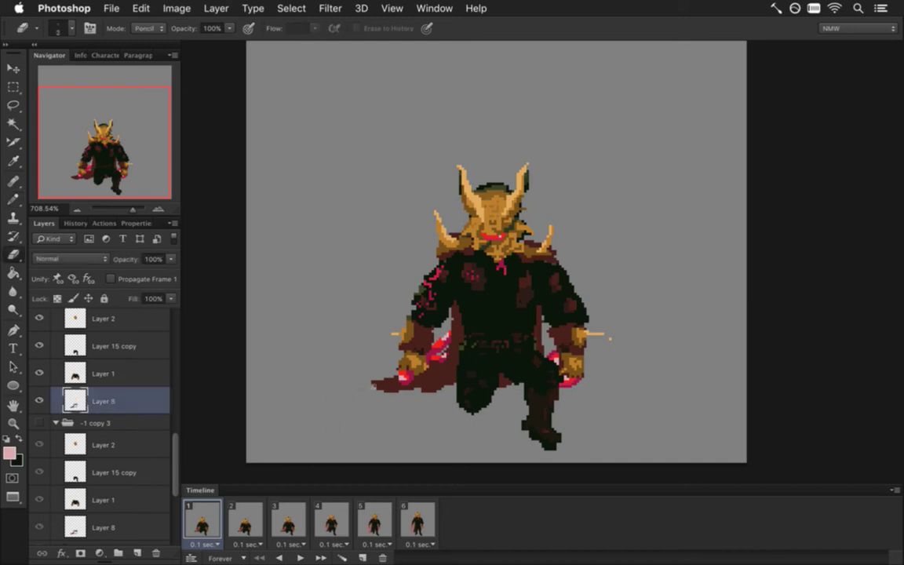
left_click(385, 385)
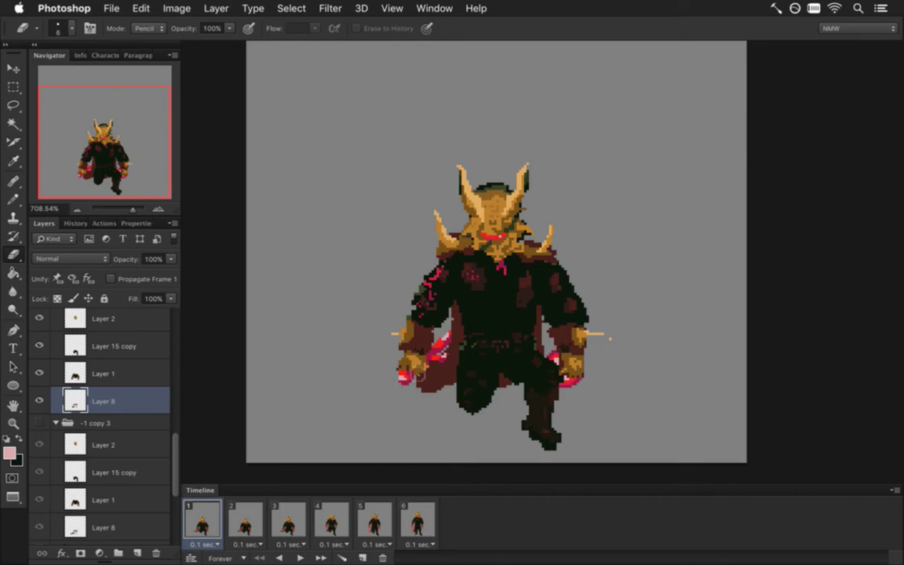
left_click_drag(413, 383, 438, 362)
Step: Sample a dark red as the foreground color and erase the rest of the visible cape around the torso and legs on Layer 8
key("i")
left_click(408, 321)
key("b")
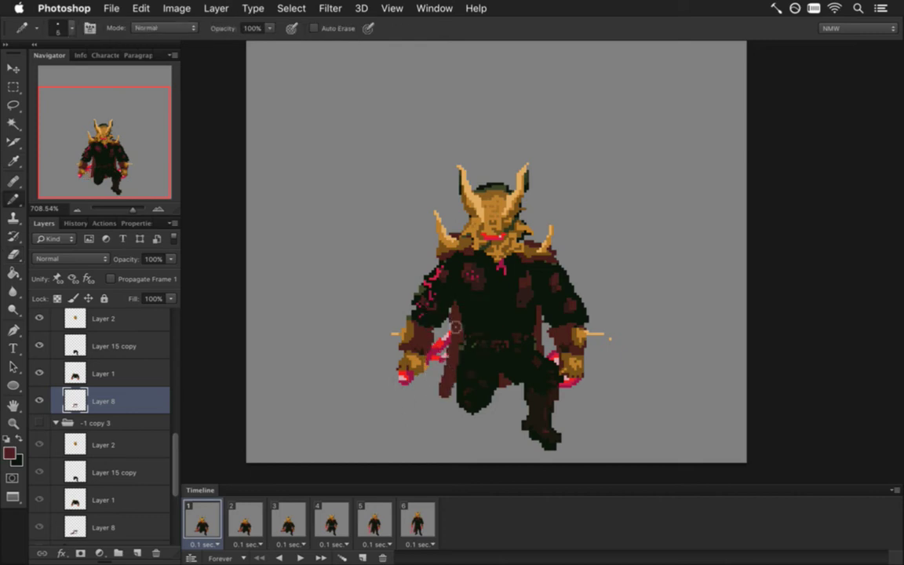
key("e")
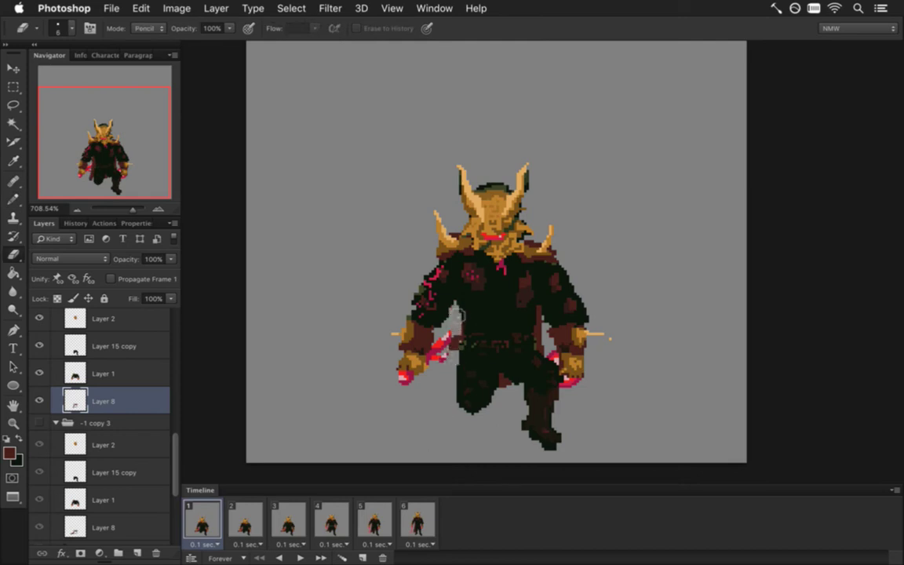
mouse_move(528, 313)
left_mouse_down()
mouse_move(532, 358)
mouse_move(536, 307)
mouse_move(499, 277)
left_mouse_up()
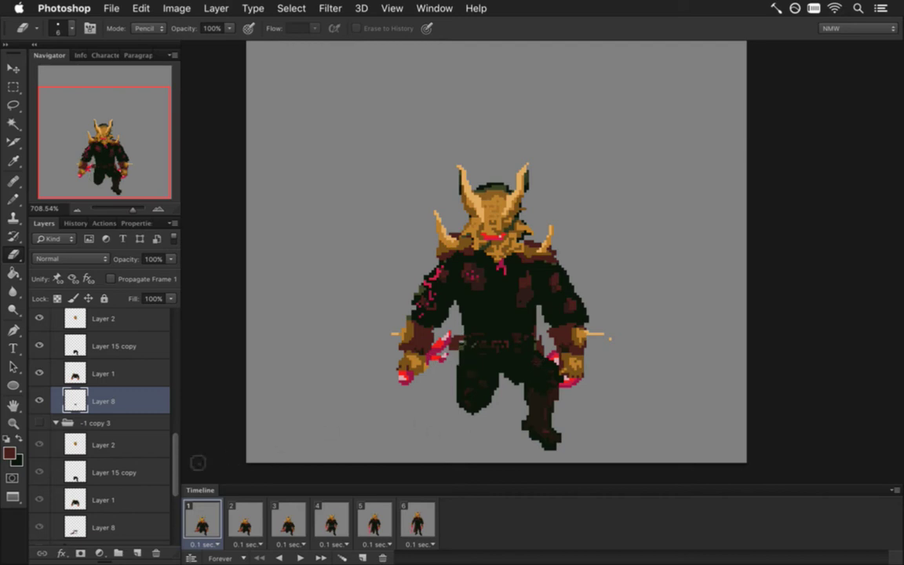
Step: Examine which body parts Layer 1 and Layer 15 copy of frame 1 hold by toggling each layer's visibility
left_click(79, 373)
left_click(39, 372)
left_click(39, 373)
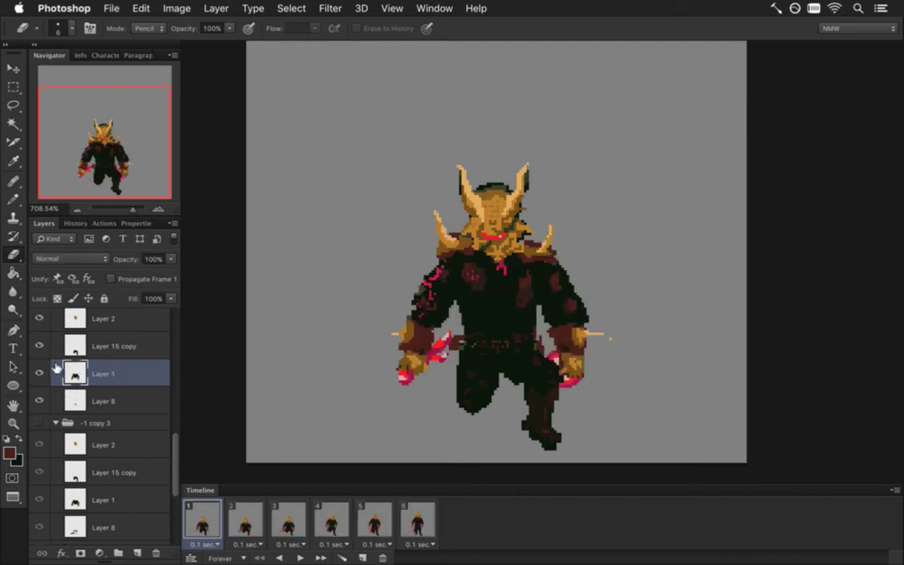
left_click(56, 345)
left_click(40, 345)
left_click(39, 345)
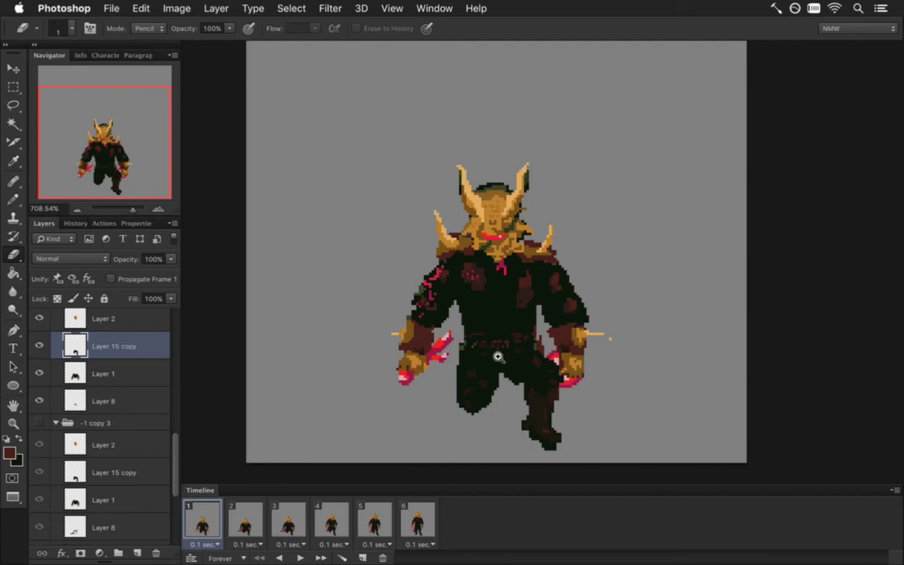
scroll(451, 320, "up", 3)
scroll(482, 330, "down", 2)
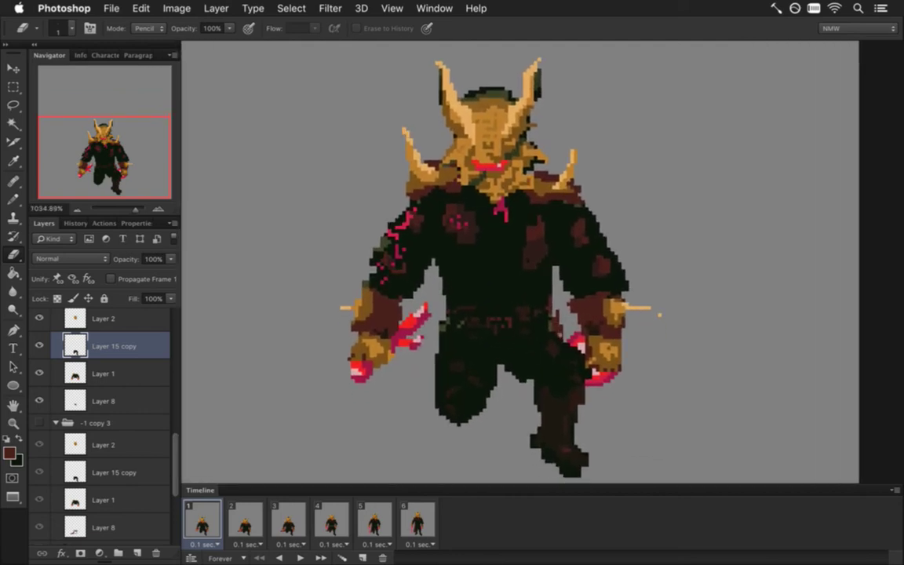
key("alt+bracketleft")
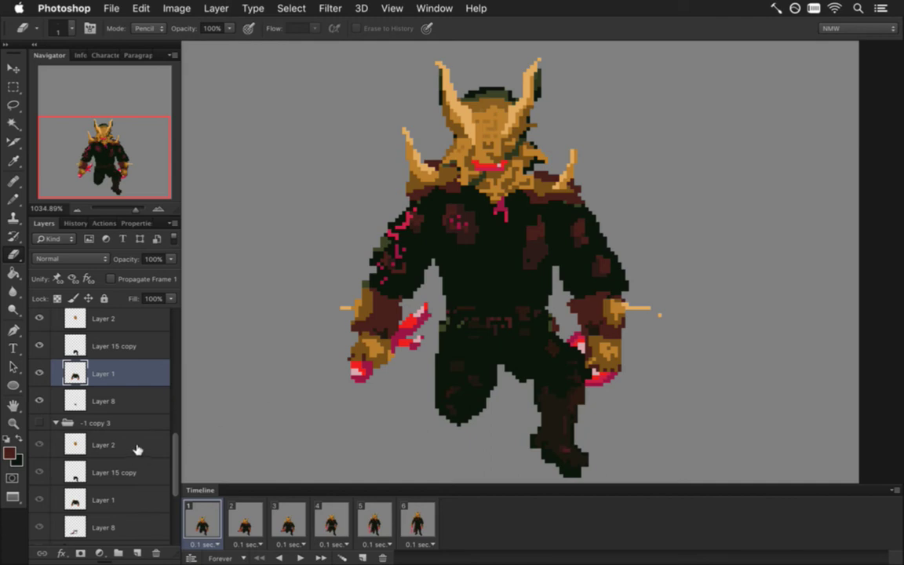
left_click(39, 373)
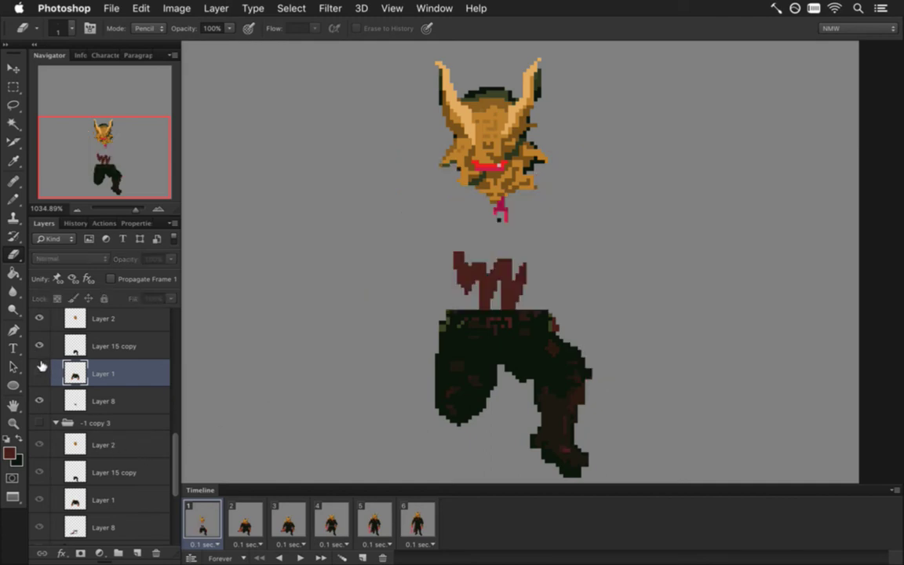
left_click(39, 372)
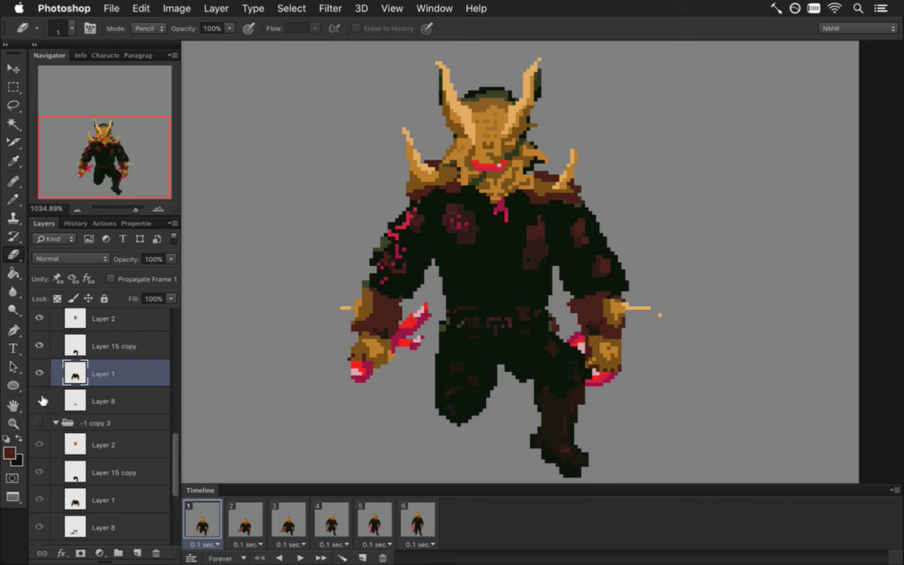
left_click(39, 346)
left_click(38, 346)
left_click(102, 336)
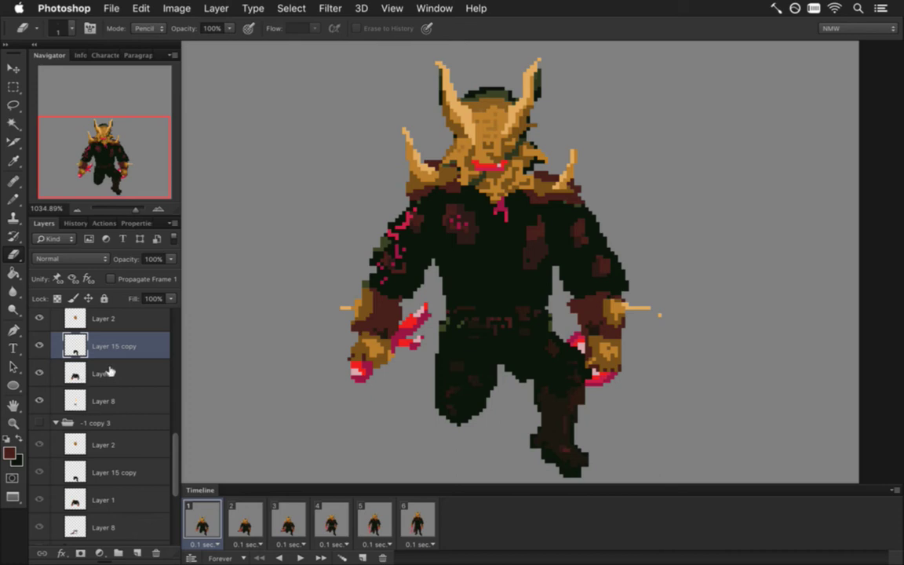
Step: On Layer 8 of frame 1, outline a dark red cape rising from both shoulders to a ragged edge above the horns
scroll(436, 336, "down", 3)
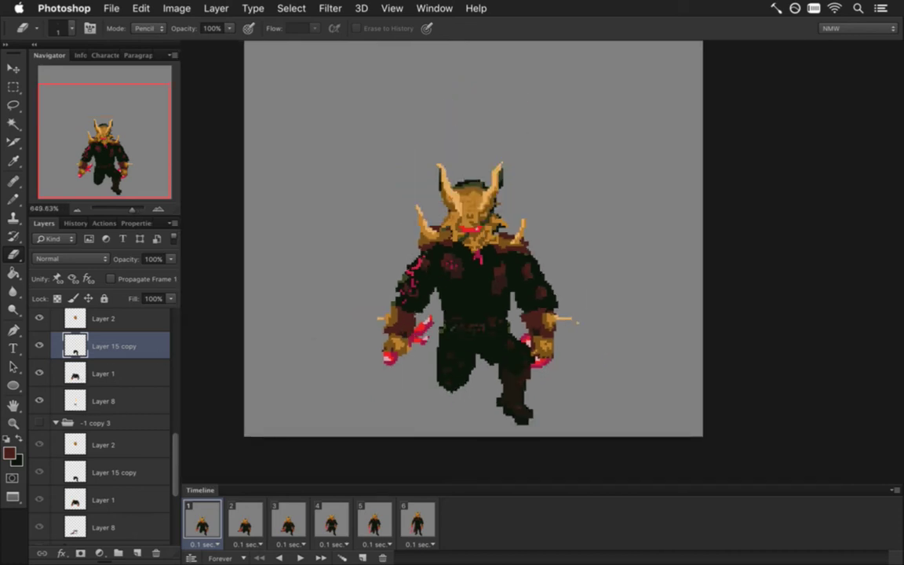
key("b")
left_click(75, 398)
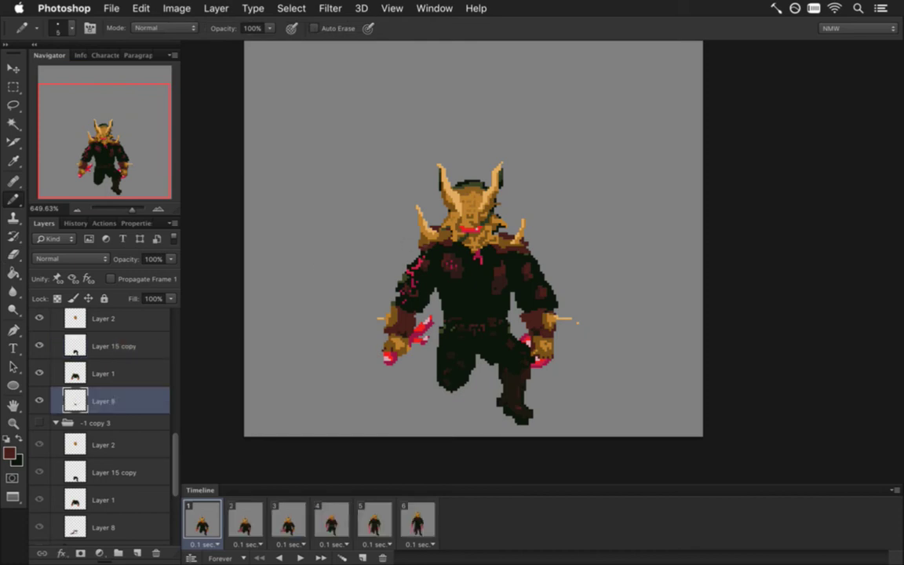
left_click_drag(440, 227, 442, 100)
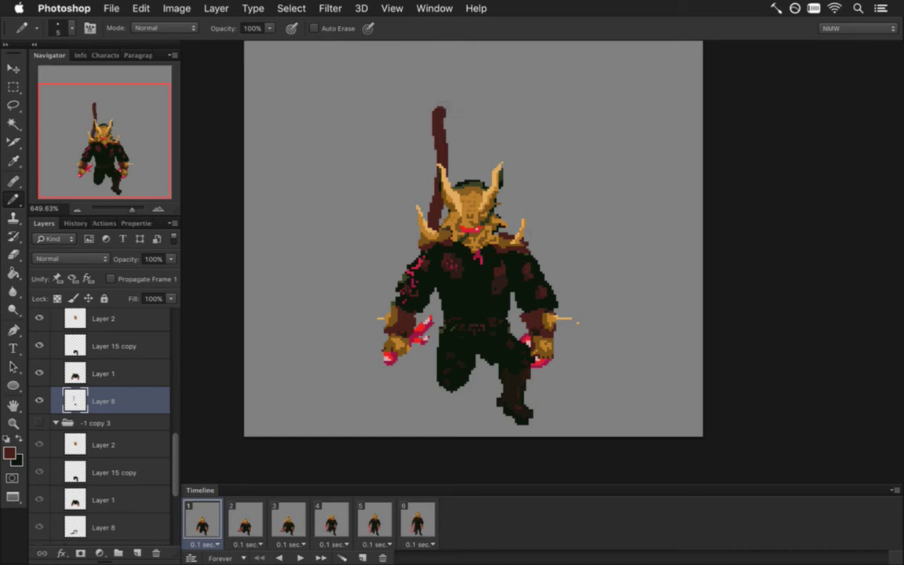
left_click_drag(515, 207, 497, 123)
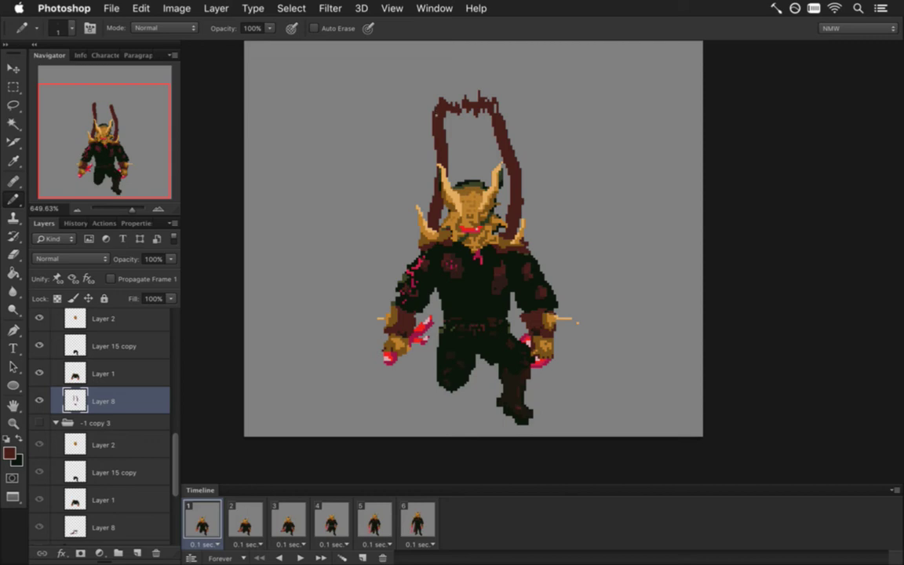
key("g")
left_click(480, 149)
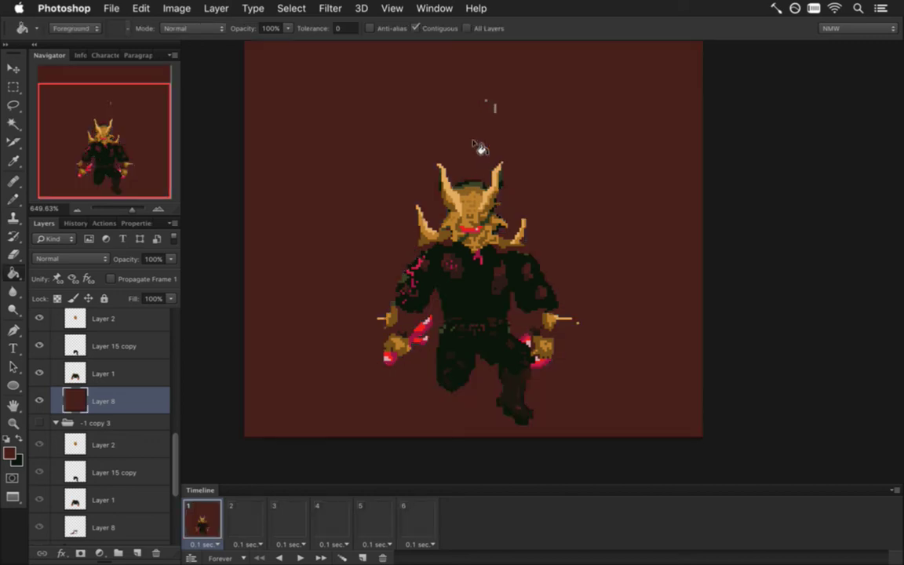
key("super+z")
Step: Close the gaps in the raised cape's outline, fill its interior with dark red and compare the result with frame 2
key("b")
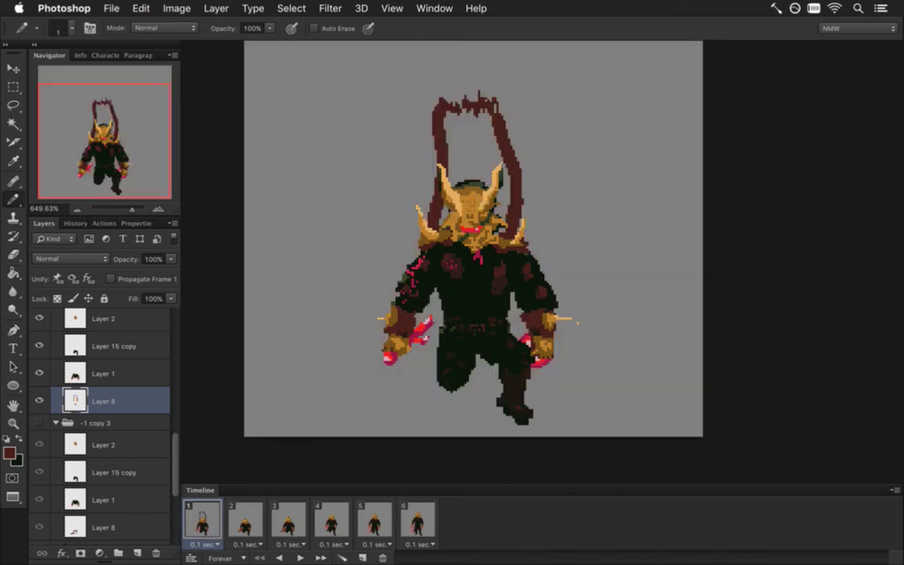
key("g")
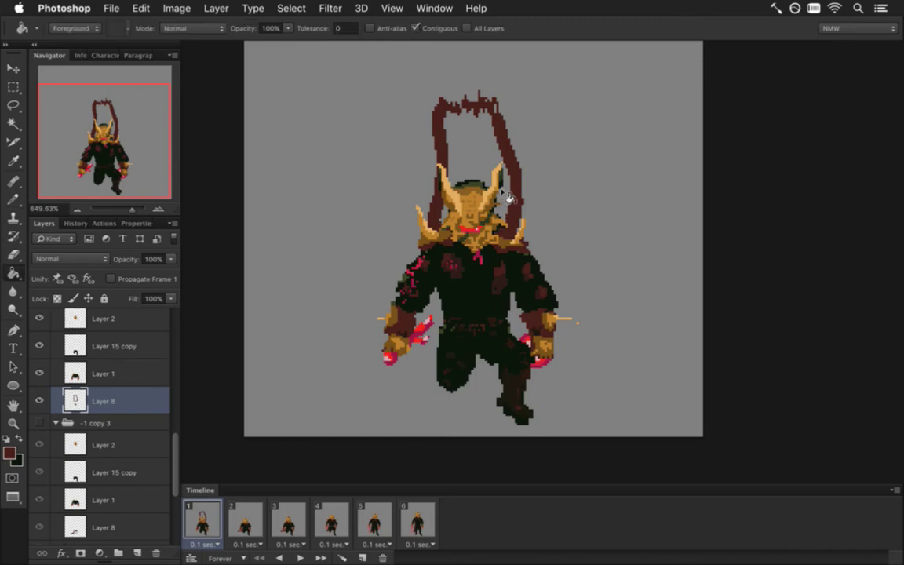
left_click(510, 222)
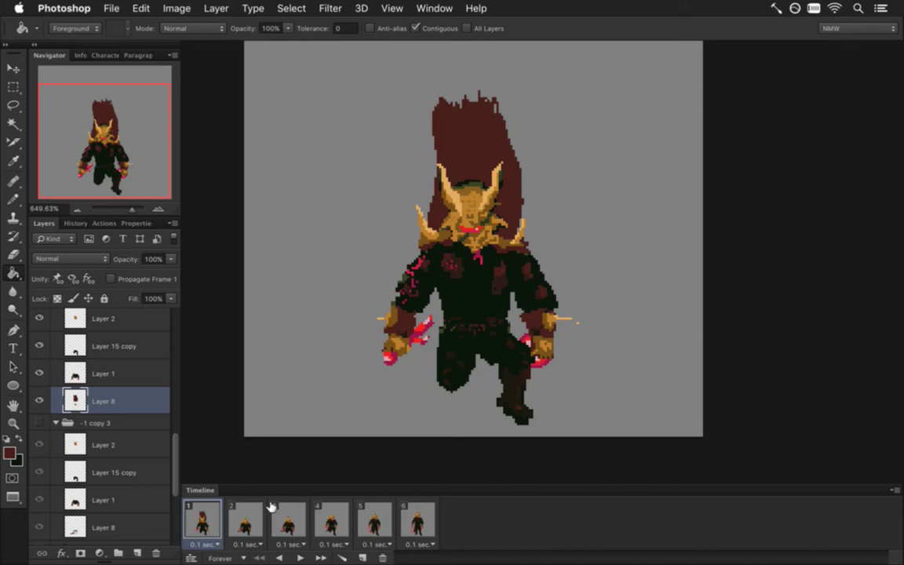
left_click(242, 514)
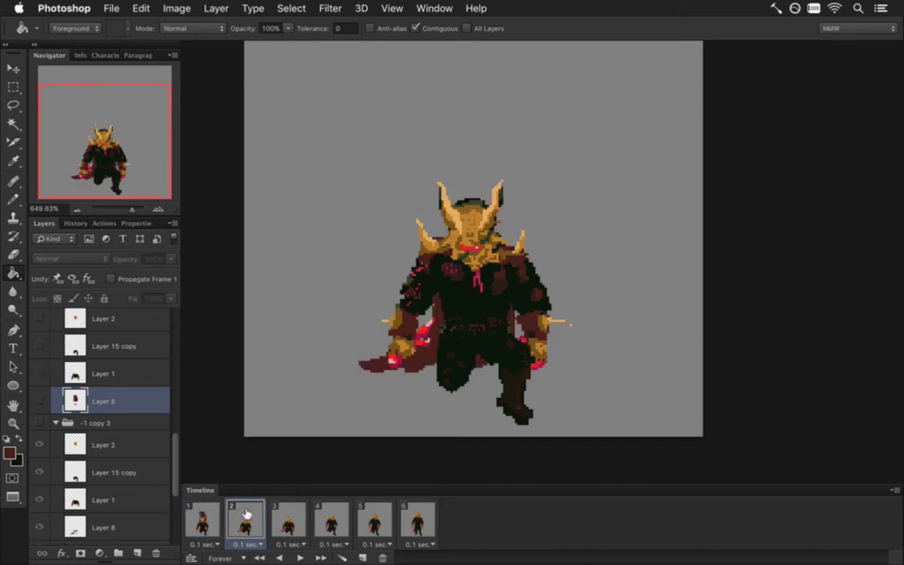
left_click(202, 516)
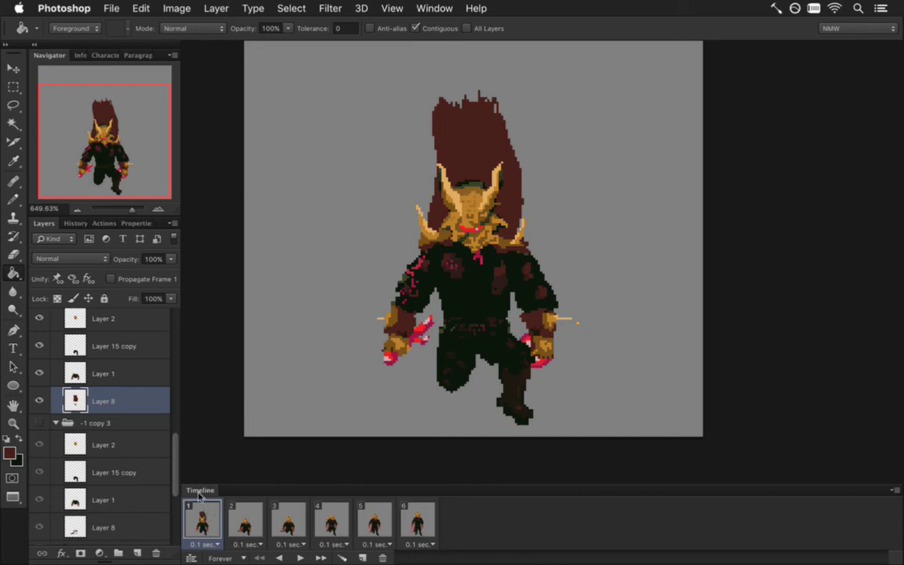
Step: On Layer 1 of frame 1, extend the sword blade up to the torso using the blade's sampled red and crimson
left_click(86, 366)
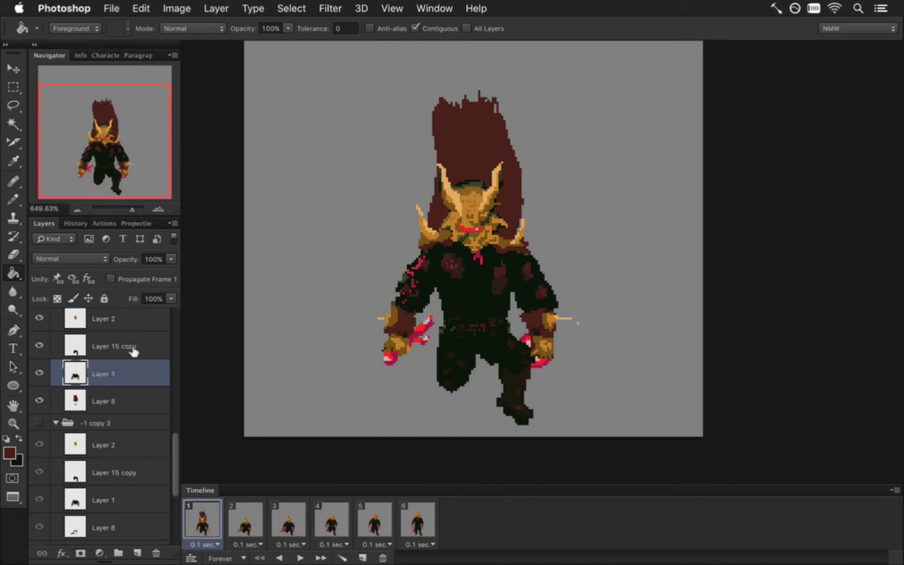
scroll(429, 306, "up", 5)
key("i")
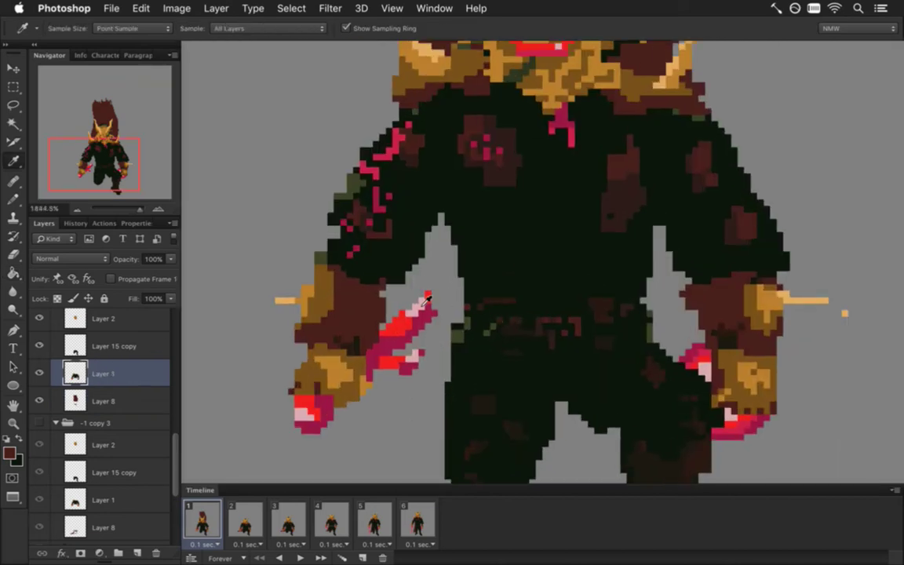
left_click(424, 303)
key("b")
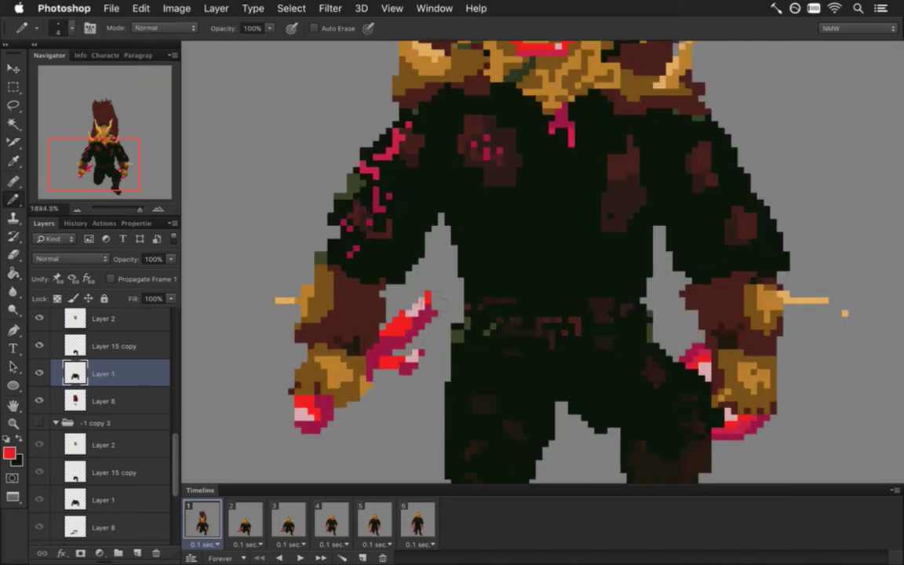
left_click(447, 274)
left_click(388, 287, "alt")
left_click(455, 294)
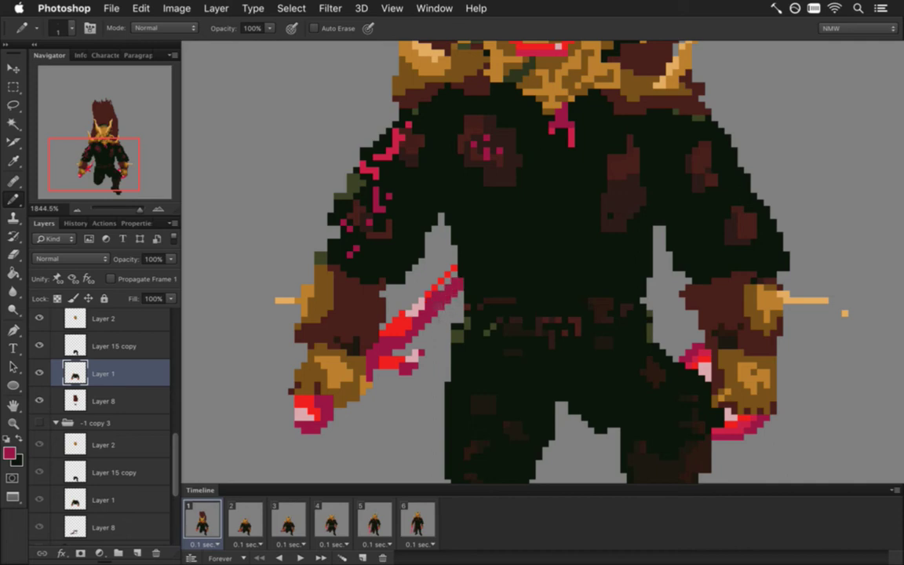
left_click(445, 294, "alt")
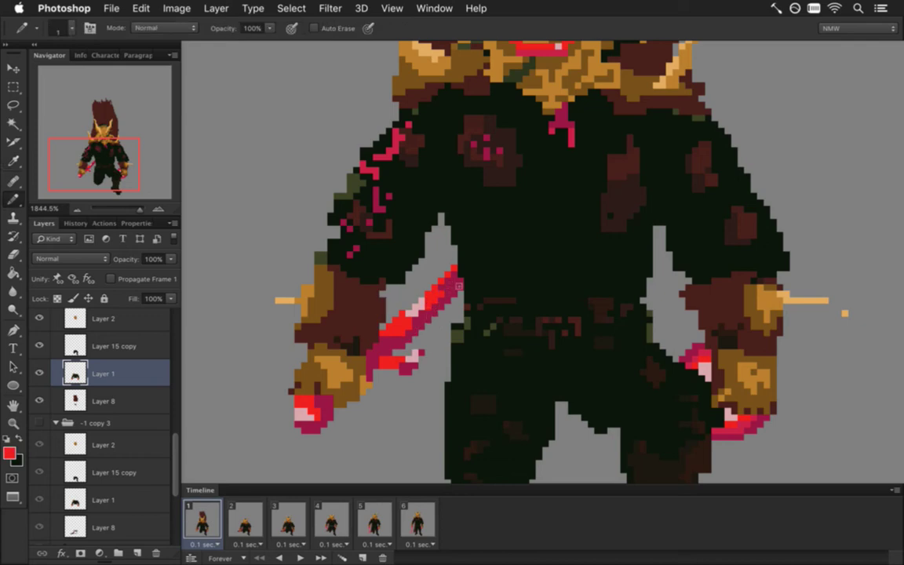
left_click(460, 276, "alt")
Step: Examine how the raised cape and longer sword of frame 1 lead into the poses of frames 2 to 4
key("m")
scroll(380, 337, "down", 3)
scroll(376, 350, "down", 3)
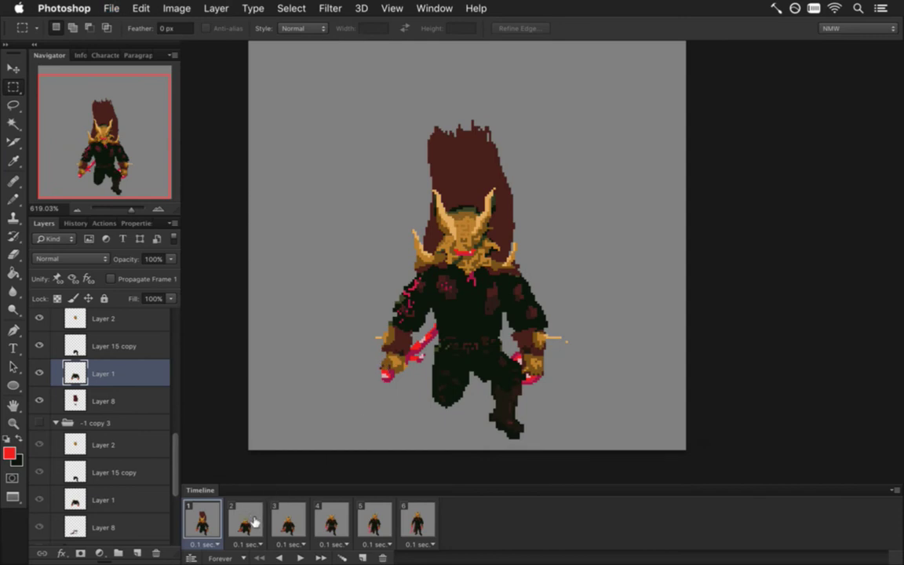
left_click(251, 510)
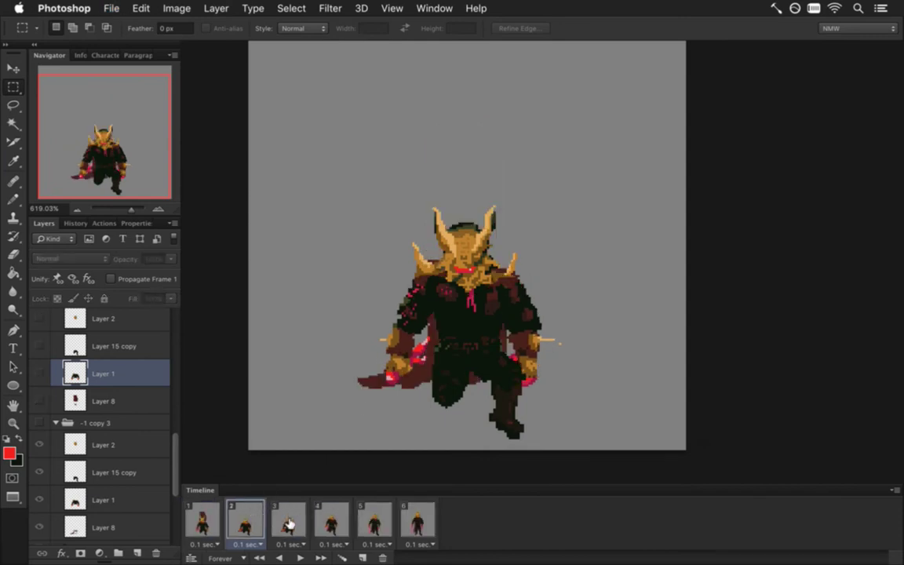
left_click(297, 514)
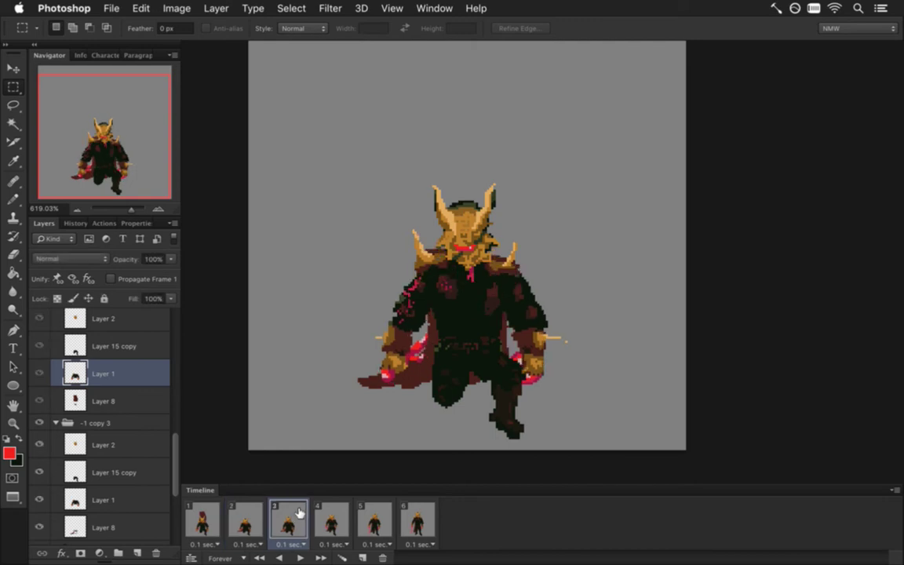
left_click(337, 523)
left_click(290, 517)
left_click(202, 520)
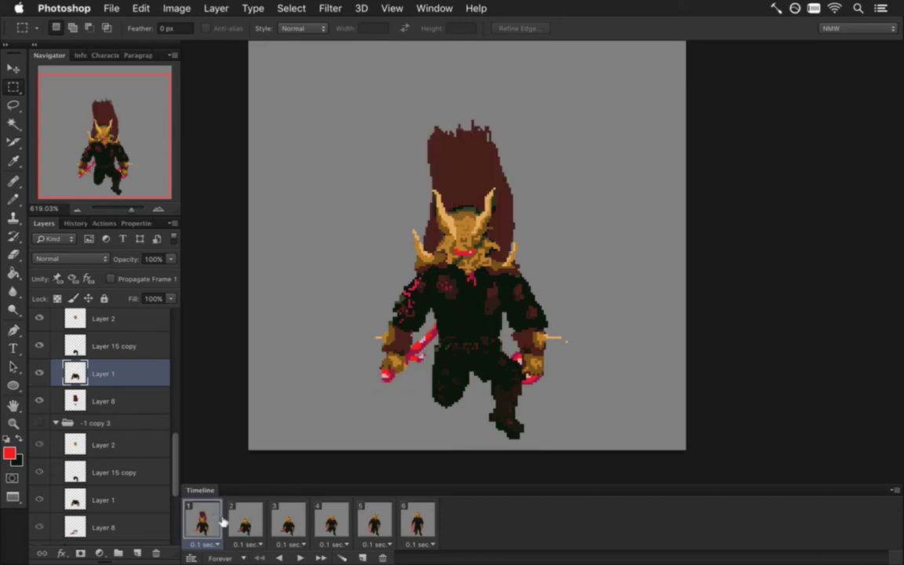
Step: Duplicate animation frame 2 and keep the first of the two copies selected
left_click(243, 524)
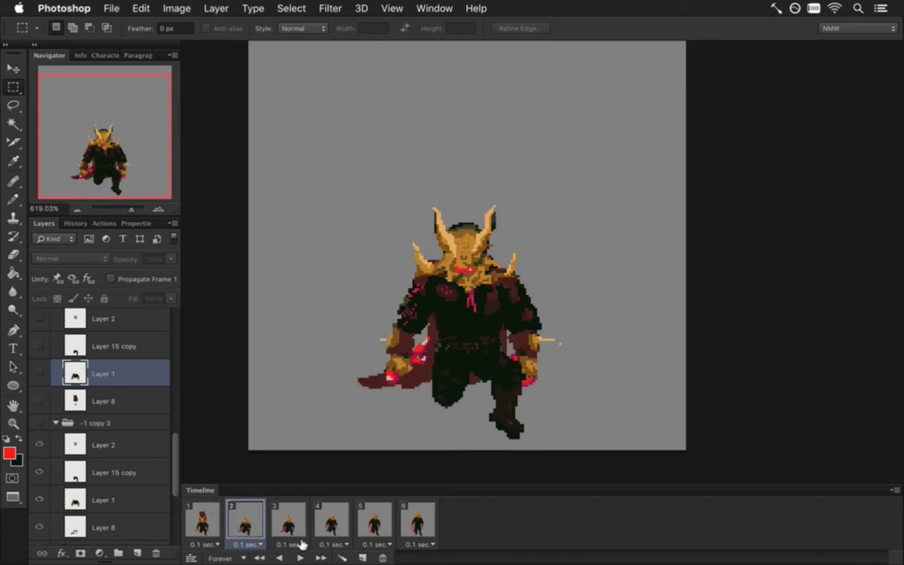
left_click(363, 557)
left_click(242, 522)
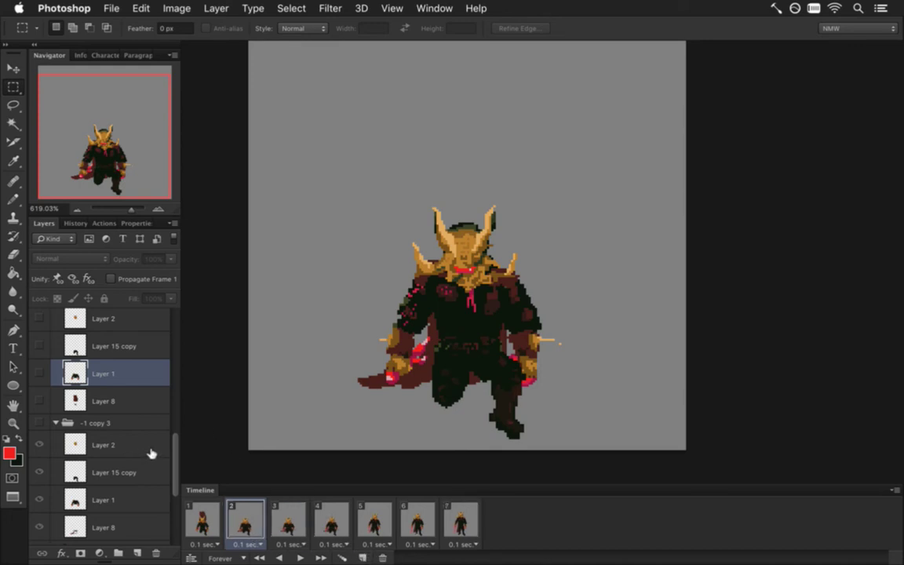
Step: Duplicate the -1 copy layer group for frame 2, hide the original group there and check against frame 3
scroll(169, 488, "down", 5)
scroll(170, 488, "down", 2)
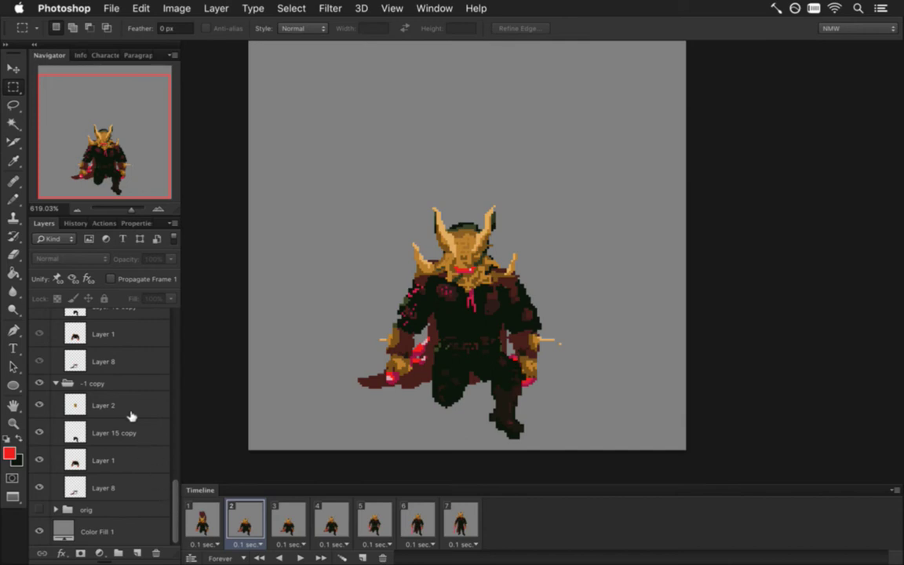
left_click(130, 387)
key("super+j")
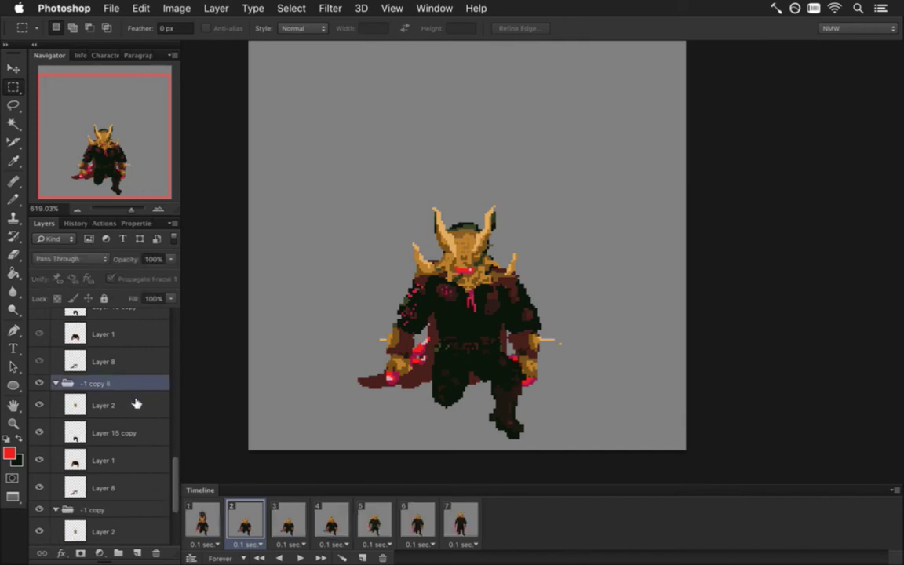
left_click(40, 509)
left_click(284, 519)
left_click(245, 519)
Step: Erase the cape trailing behind the sword hand from Layer 8 of the duplicated group and compare with frame 1
left_click(77, 482)
key("e")
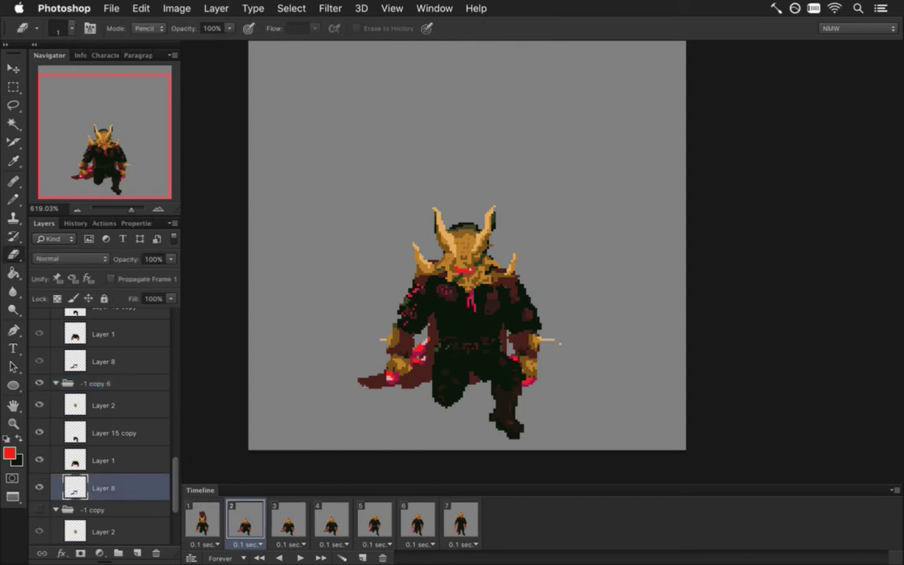
left_click_drag(361, 393, 432, 352)
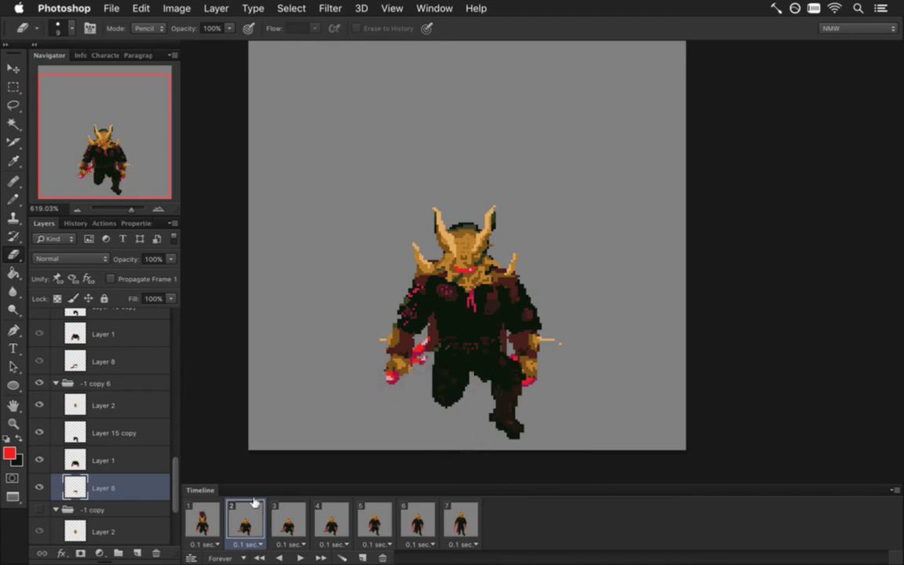
left_click(202, 520)
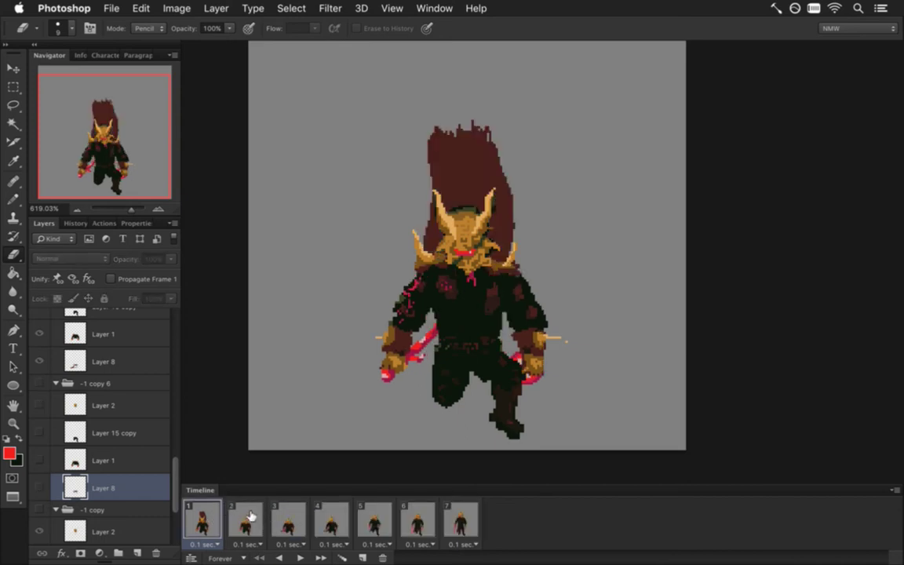
left_click(247, 518)
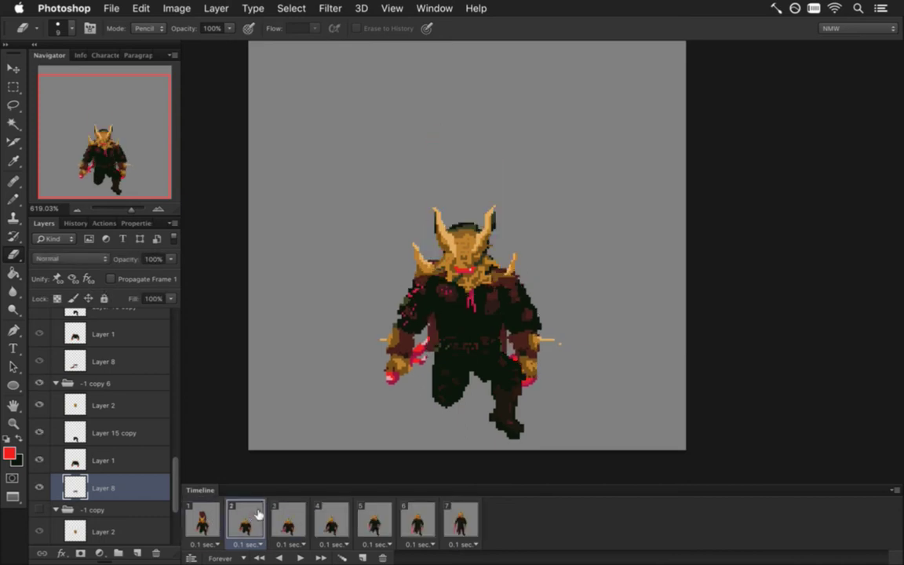
Step: Sample the dark red and outline a lifted cape flap above the sword arm's shoulder on frame 2's Layer 8
key("i")
left_click(393, 306)
key("b")
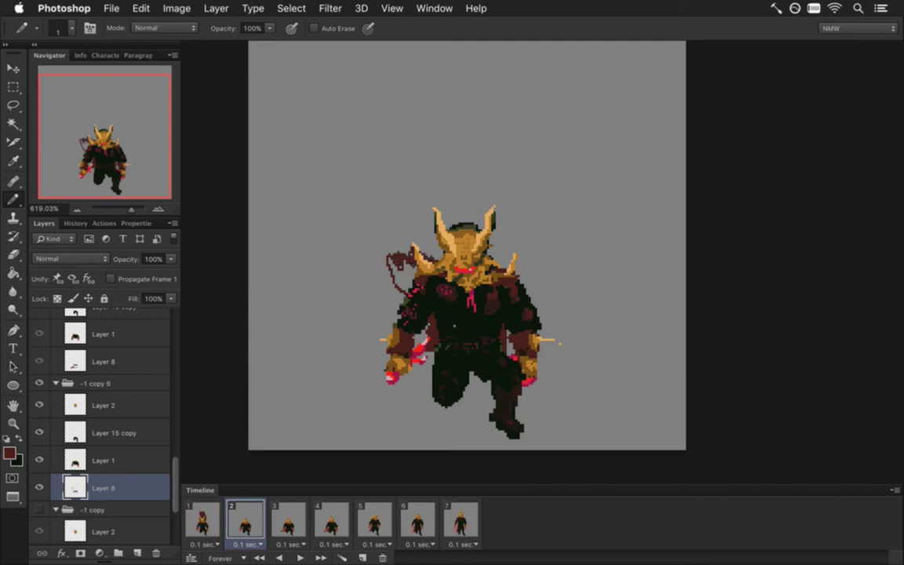
Step: Erase the cape remnants beside the torso on frame 2 and paint the lifted flap's interior solid dark red
key("e")
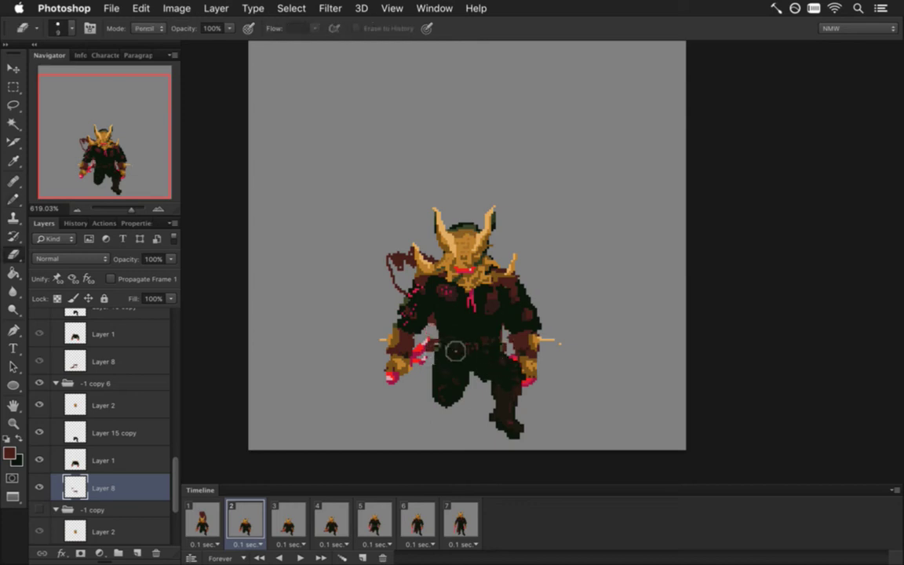
key("b")
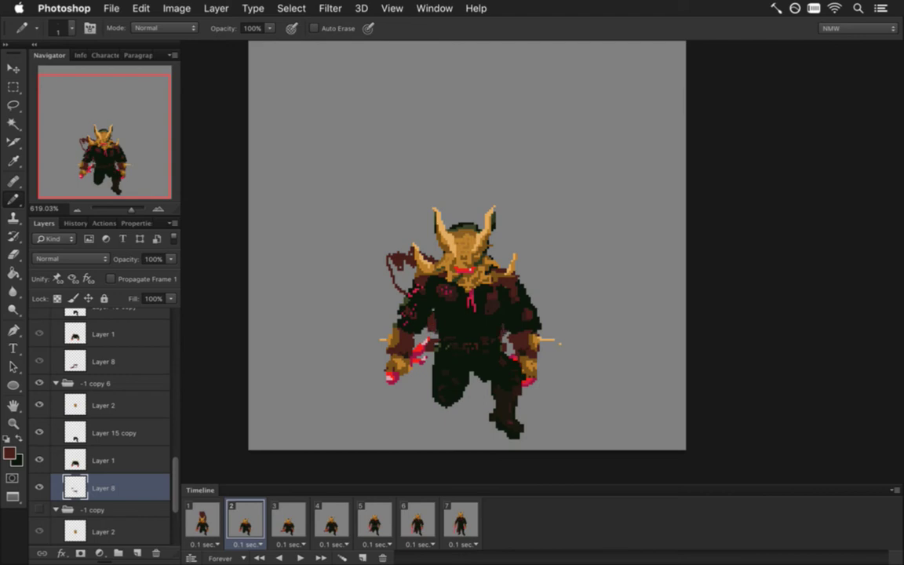
left_click_drag(390, 261, 410, 285)
Step: Compare the cape's fall across frames 1 to 4, checking the new flap in frame 2 against its neighbouring frames
left_click(213, 520)
left_click(255, 516)
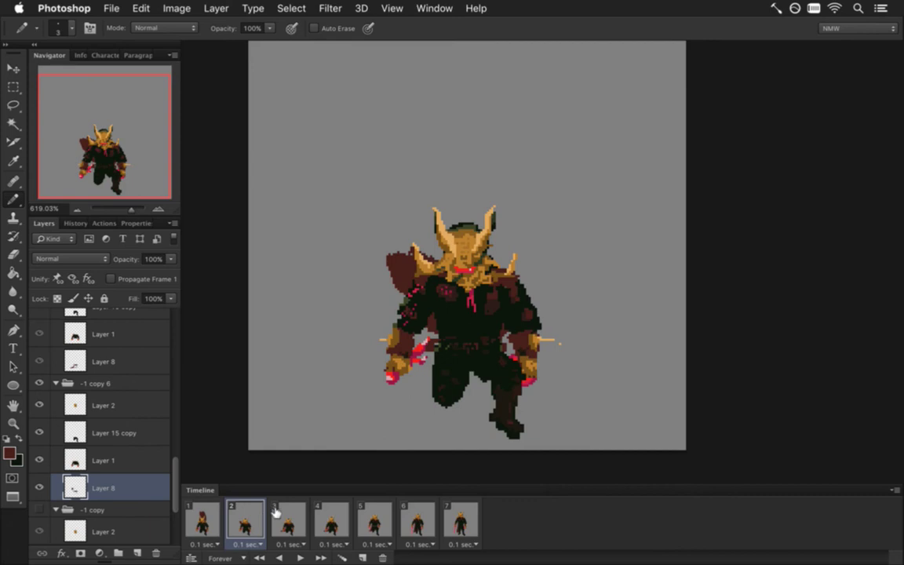
left_click(291, 517)
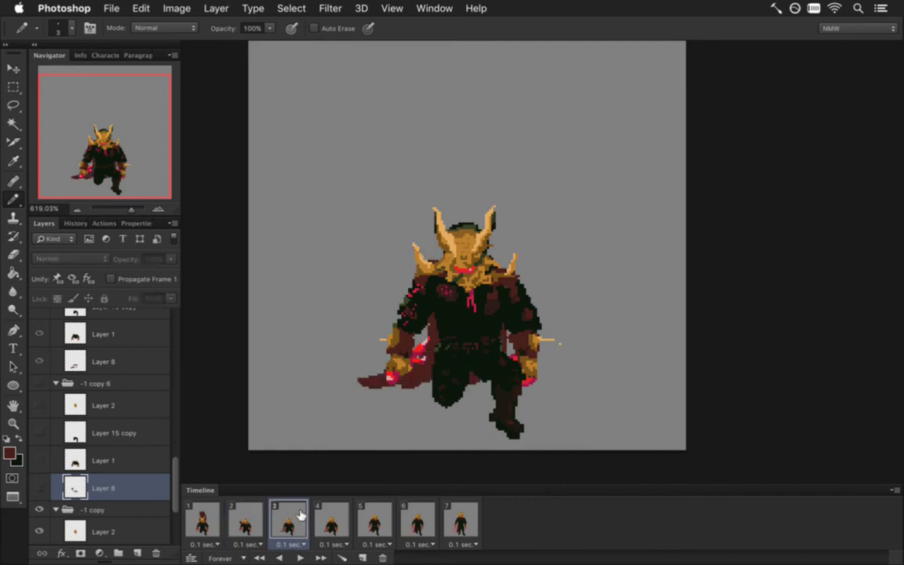
left_click(330, 520)
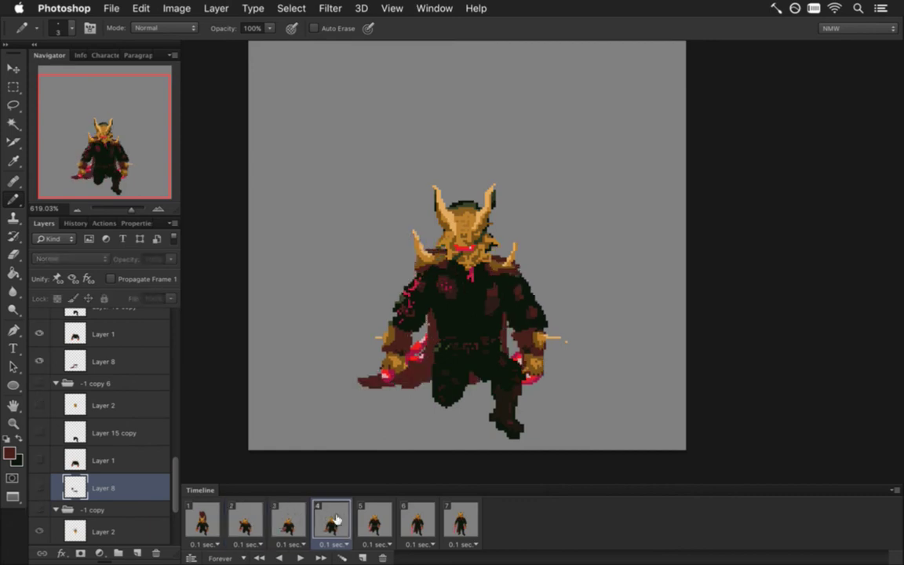
left_click(301, 518)
left_click(330, 519)
left_click(249, 519)
left_click(202, 522)
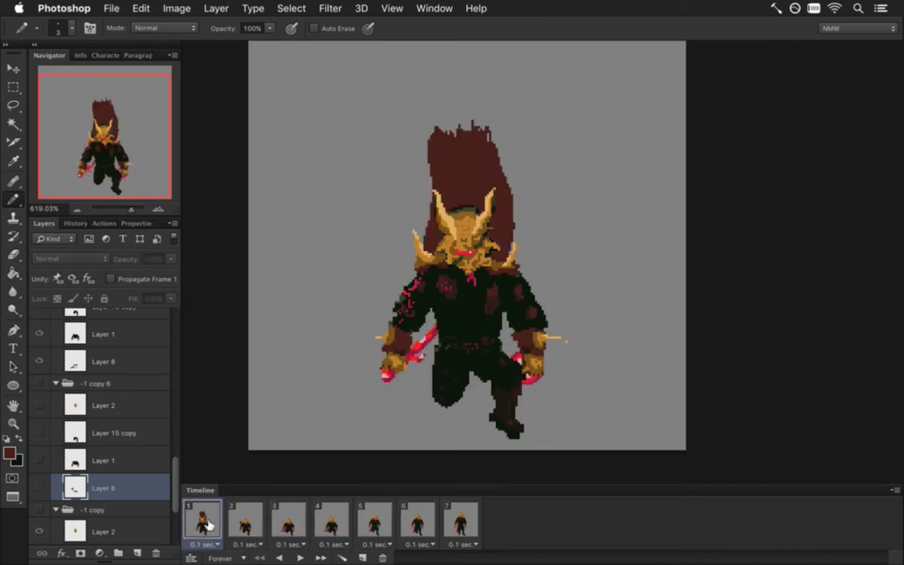
left_click(245, 521)
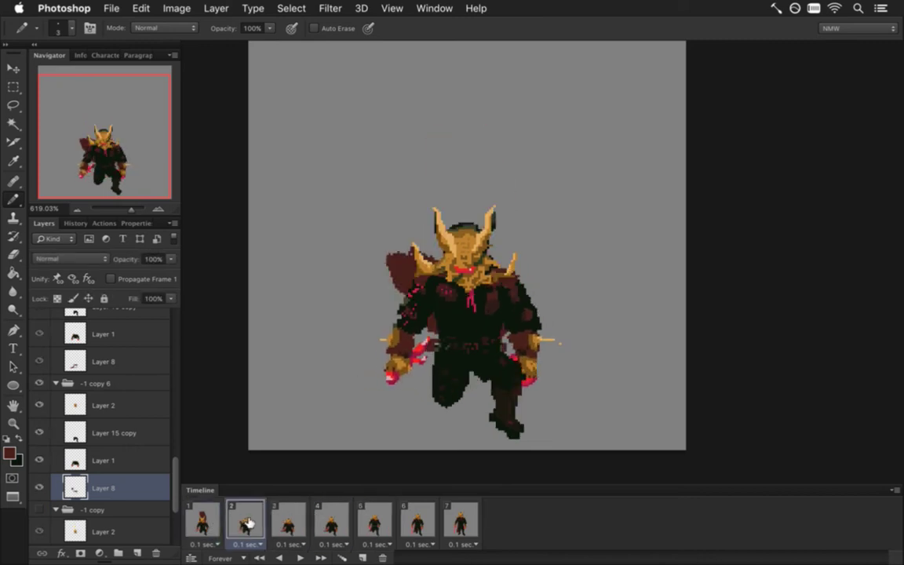
Step: Erase small notches into the outer edge of frame 2's lifted cape flap with a 1-pixel eraser to make it ragged
key("e")
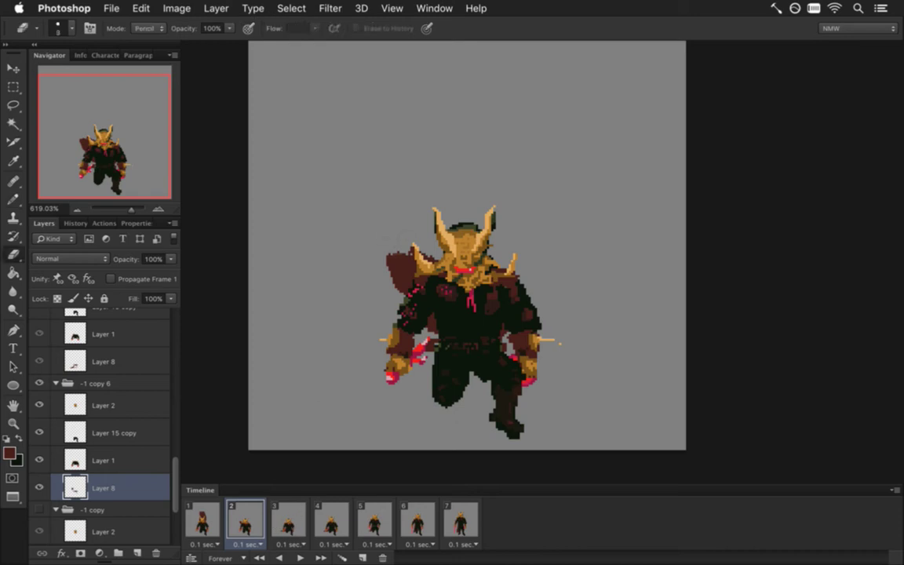
key("bracketleft")
key("bracketleft")
Step: Compare the cape in frames 3 and 4, and duplicate frame 3 to add another in-between frame
left_click(290, 519)
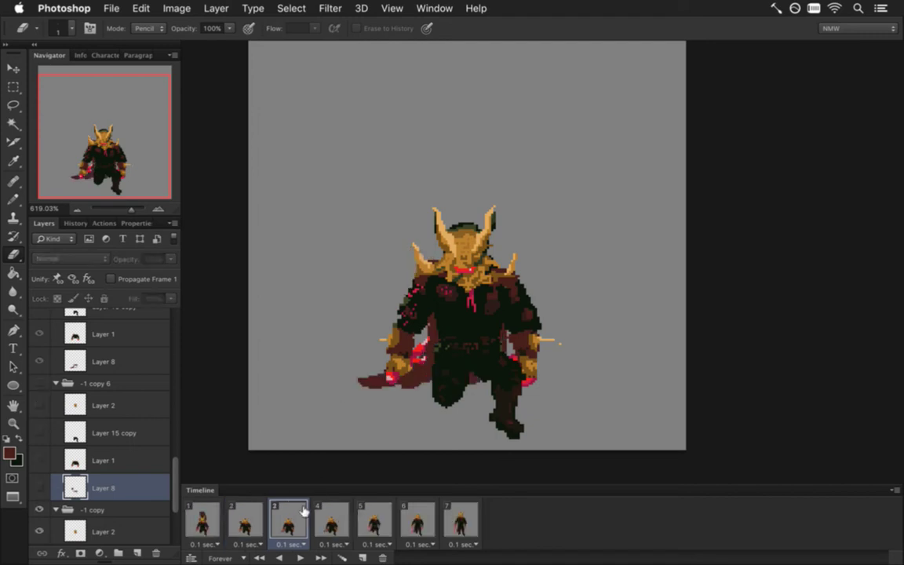
left_click(342, 512)
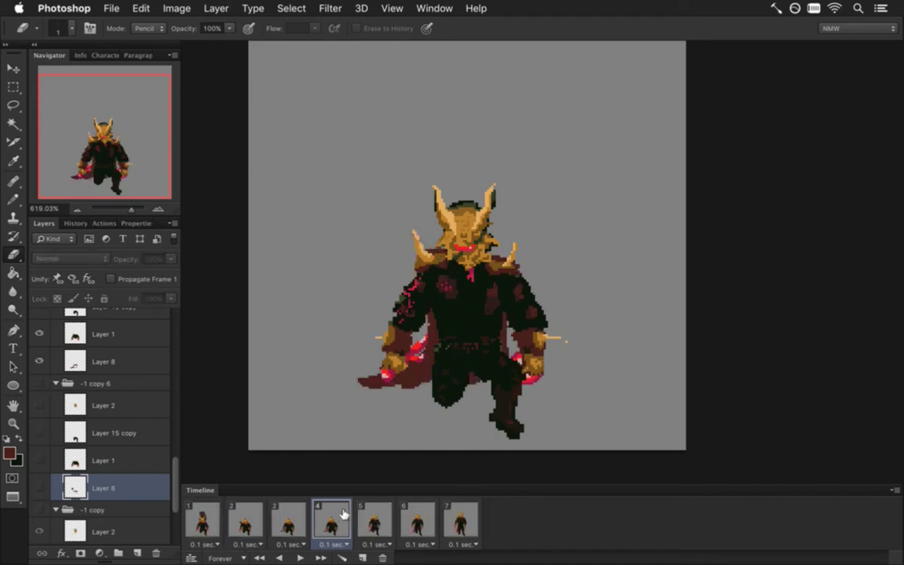
left_click(291, 522)
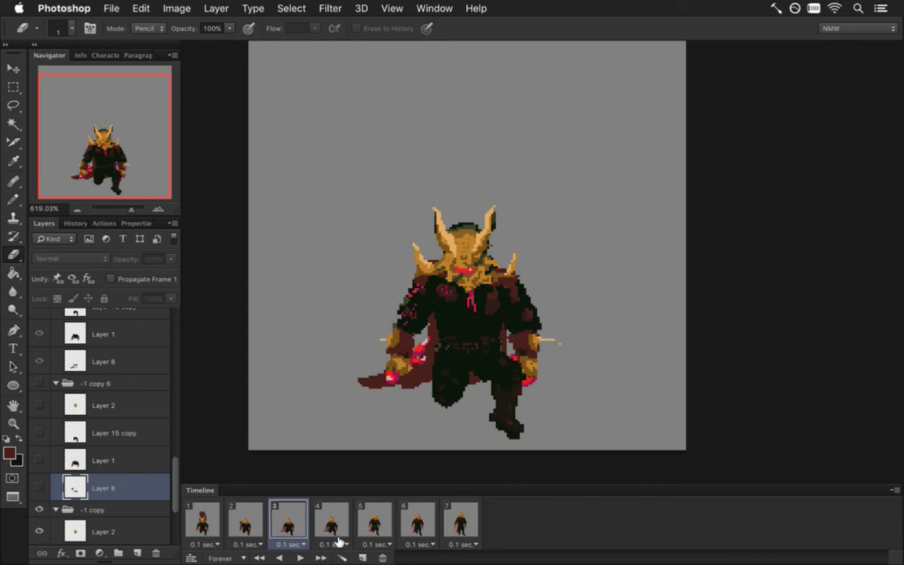
left_click(362, 557)
Step: Duplicate the -1 copy group and show only the duplicate on frame 3, with the original group on frame 4
left_click(294, 516)
left_click_drag(174, 485, 177, 518)
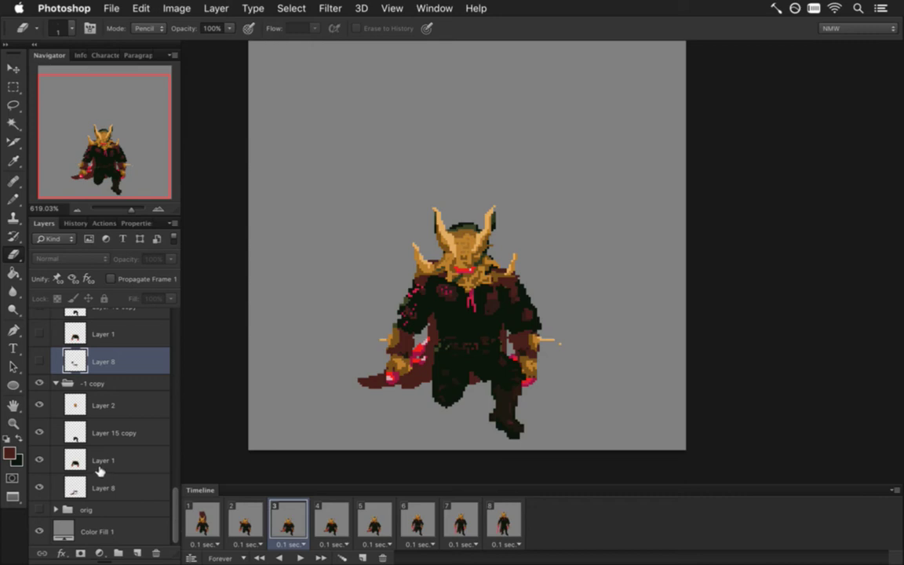
left_click(88, 491)
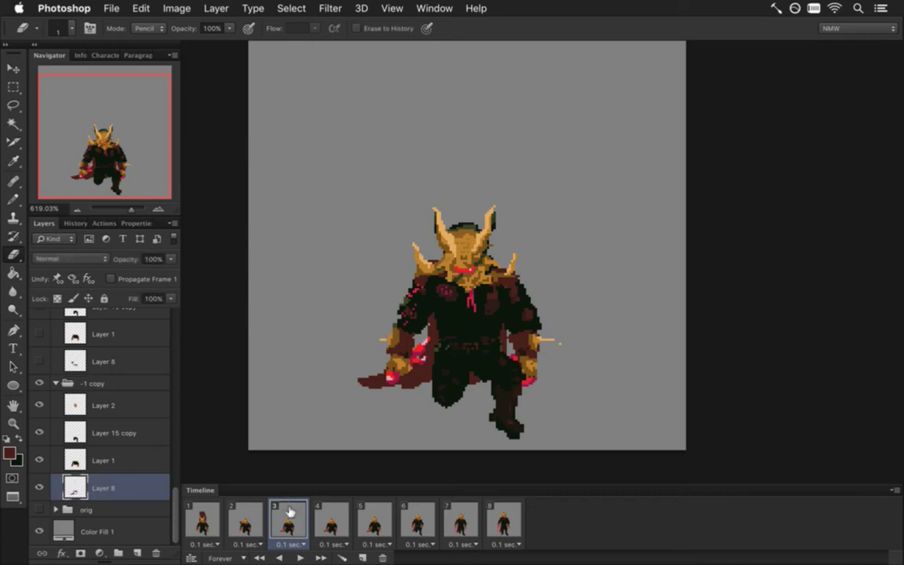
left_click(109, 383)
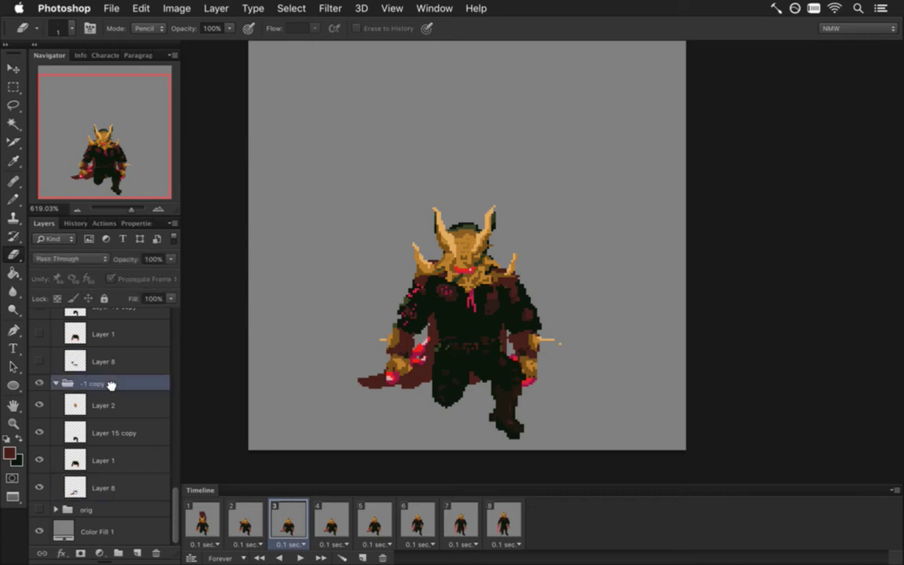
key("super+j")
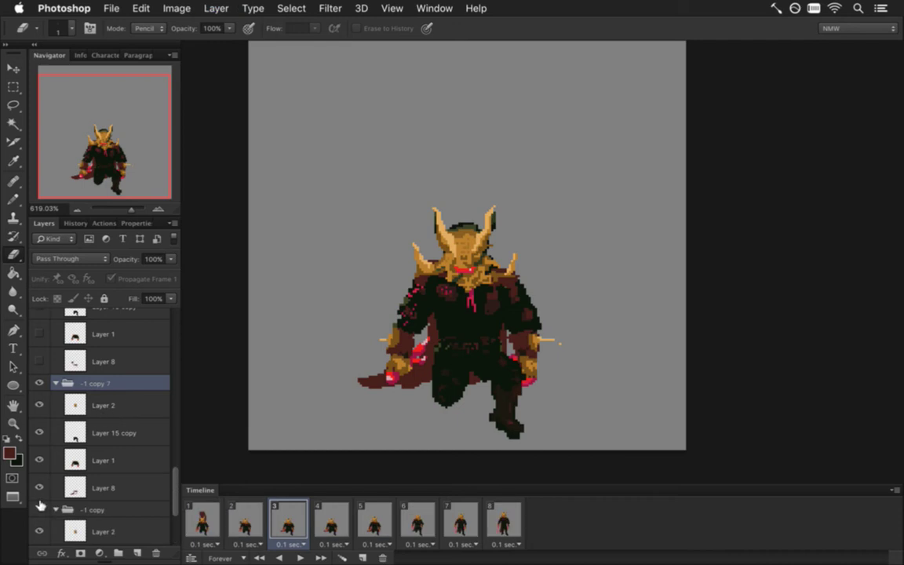
left_click(245, 520)
left_click(289, 518)
left_click(333, 519)
left_click(292, 519)
Step: Paint a half-lowered dark red cape flap behind the sword arm on frame 3's Layer 8 and erase the cape trailing below it
key("b")
key("e")
left_click(101, 488)
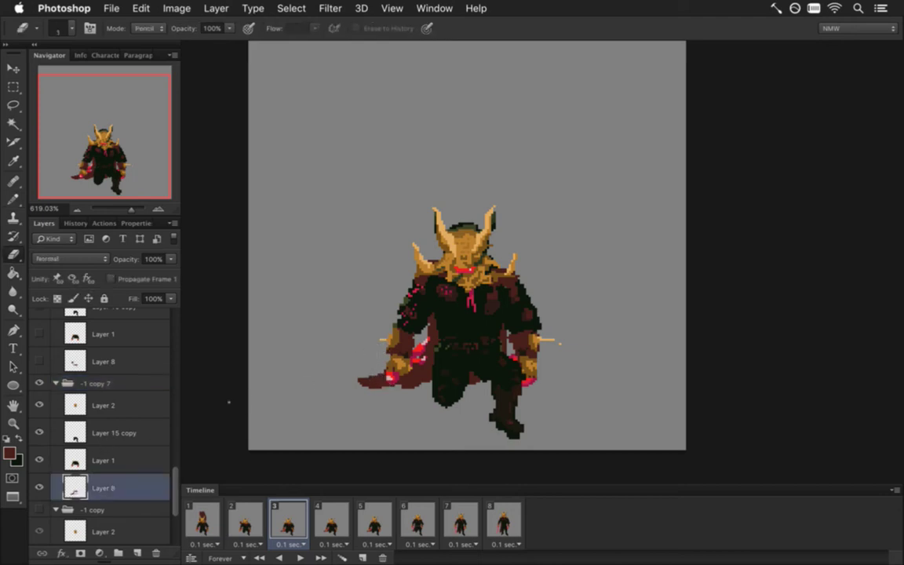
key("b")
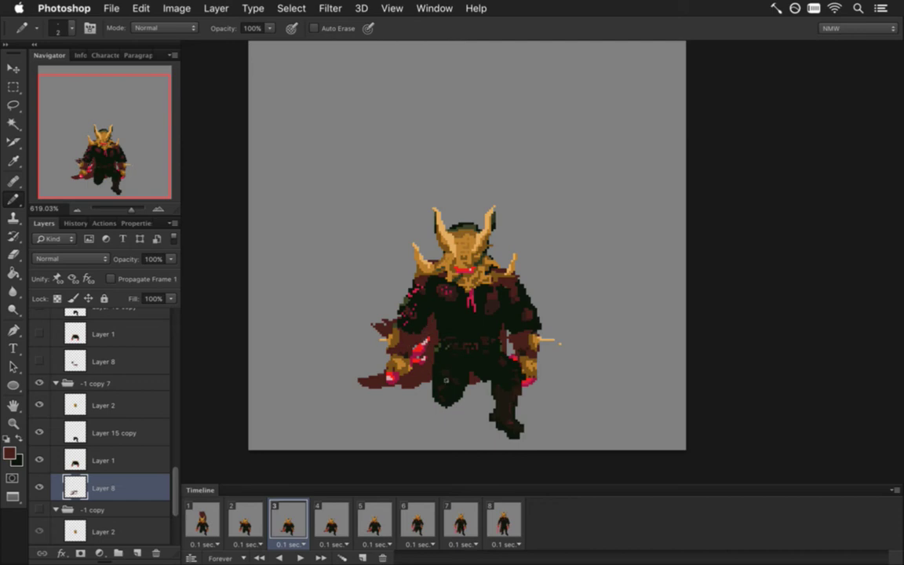
key("e")
left_click_drag(359, 382, 384, 378)
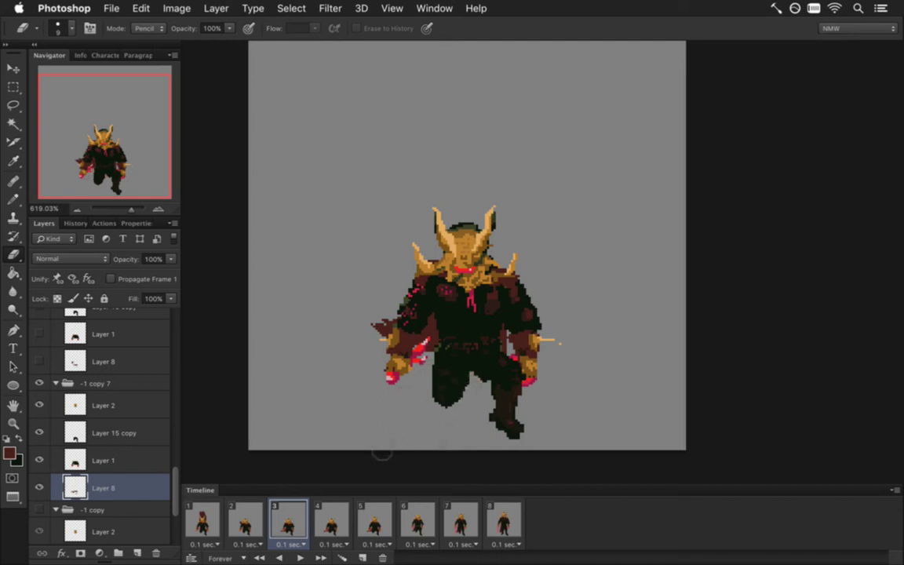
Step: Compare the cape in frames 1 to 5 and play the landing animation to check its settling motion
left_click(245, 520)
left_click(292, 520)
left_click(343, 520)
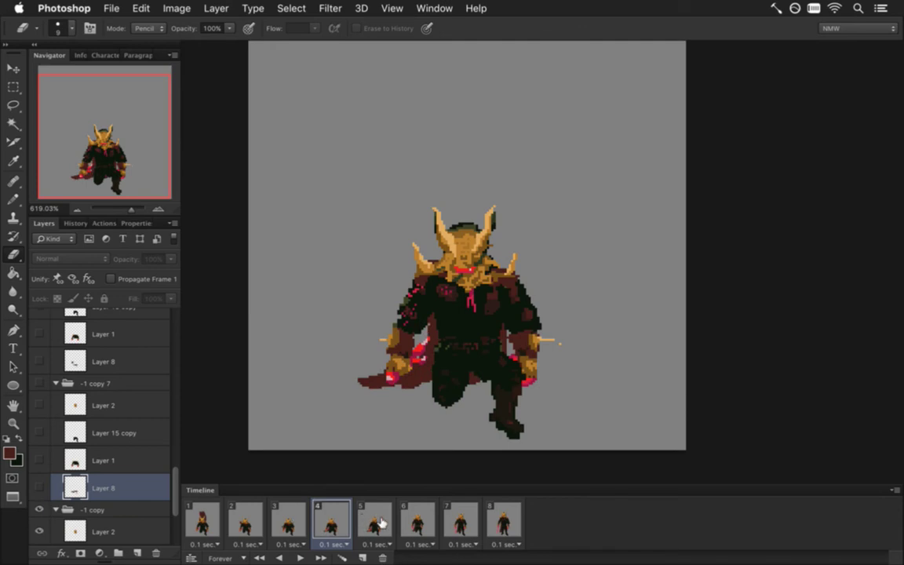
left_click(373, 521)
left_click(202, 520)
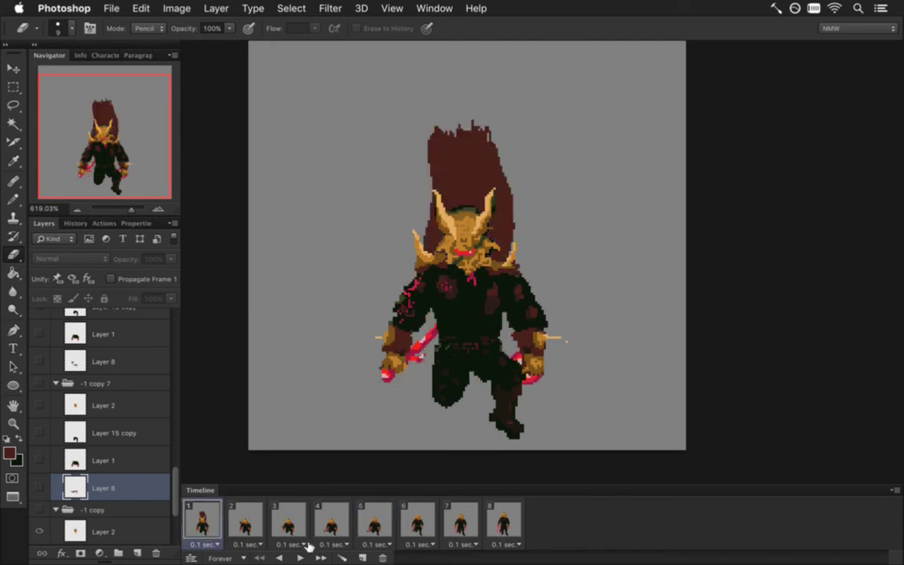
left_click(299, 558)
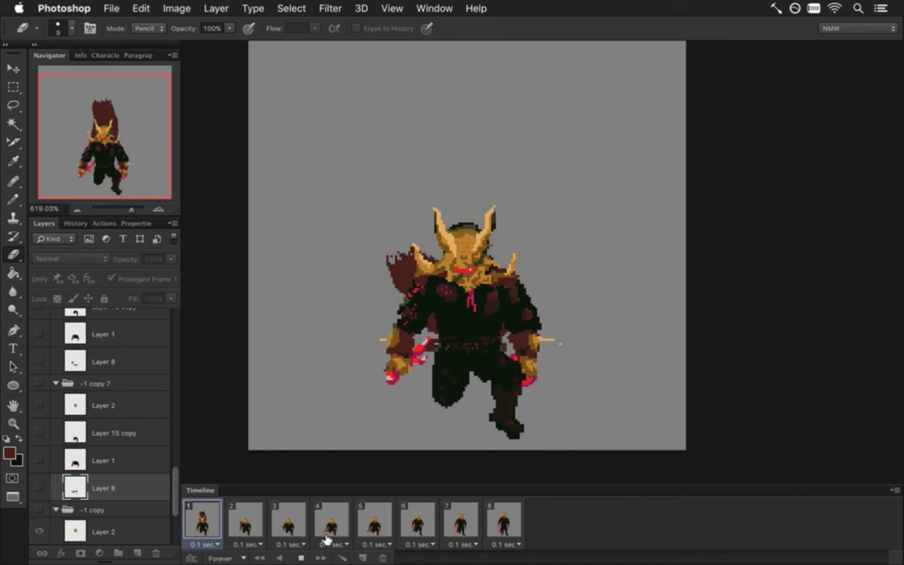
left_click(300, 558)
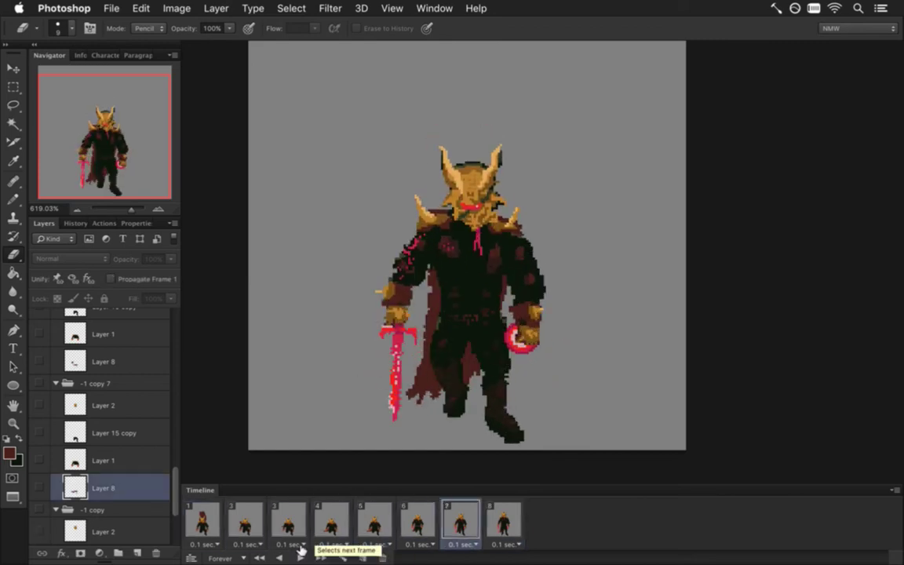
Step: Hide the gray Color Fill 1 background on all eight frames and render the MetatronLanding.png sequence over the existing files
left_click(201, 520)
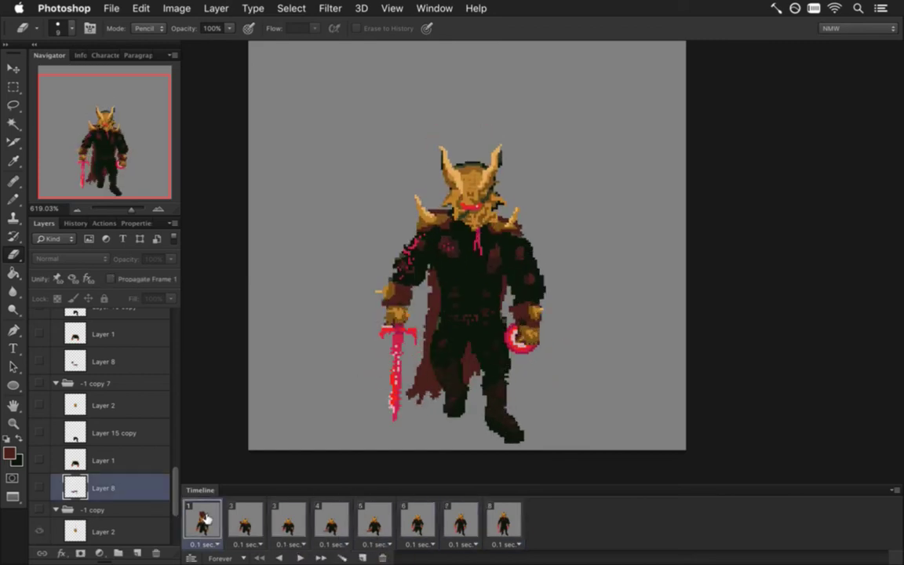
left_click(505, 520, "shift")
scroll(171, 484, "down", 3)
scroll(149, 510, "down", 3)
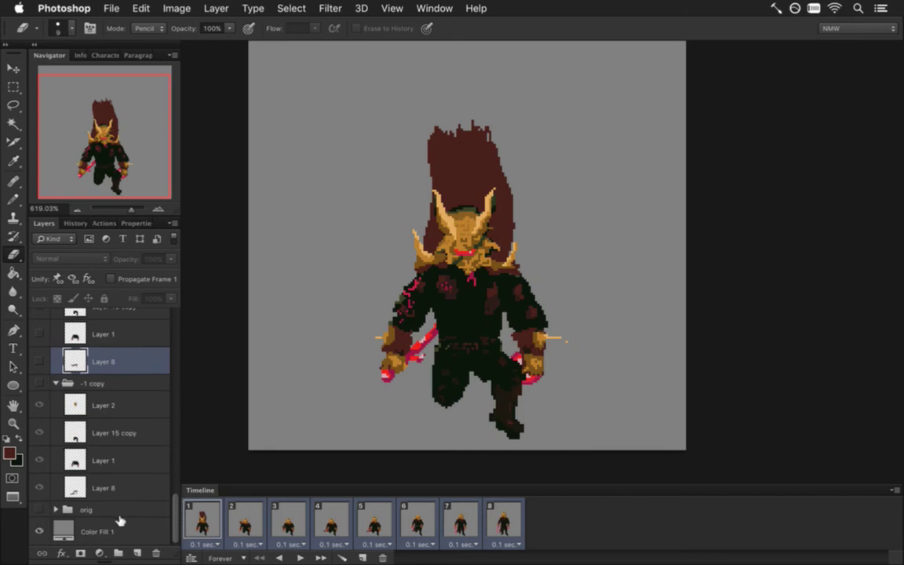
left_click(39, 531)
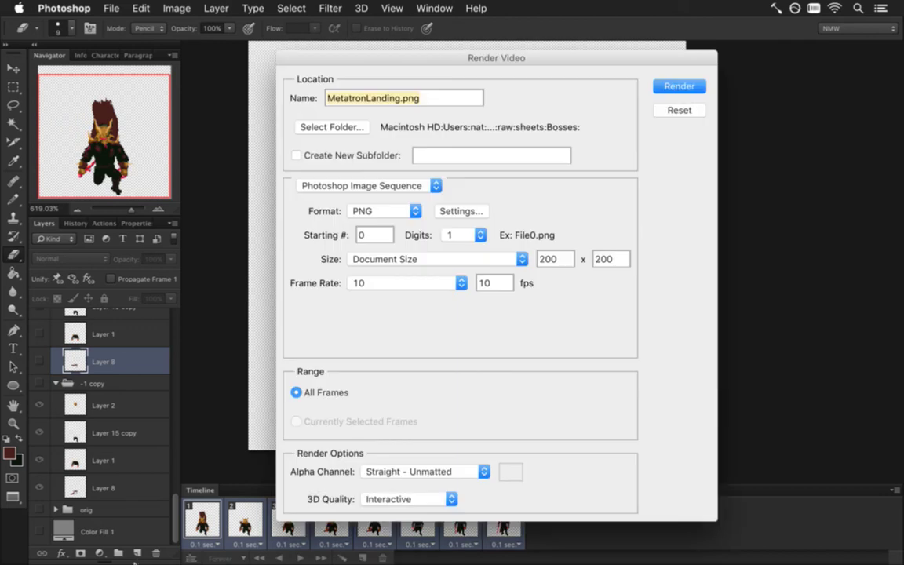
key("Return")
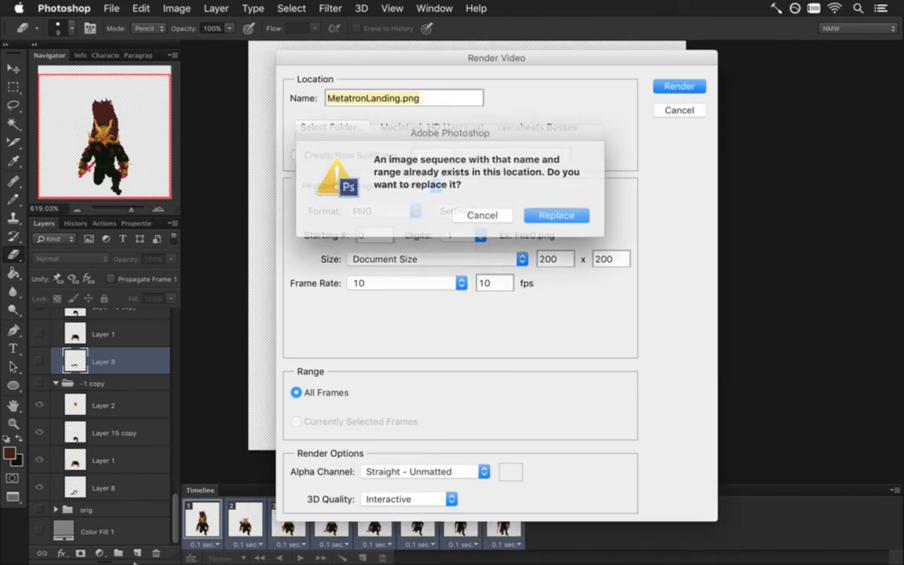
key("Return")
Step: Switch to Xcode, set the appear animation's delay to 0.15 in Metatron.txt, and search the file for "appear"
key("super+Tab")
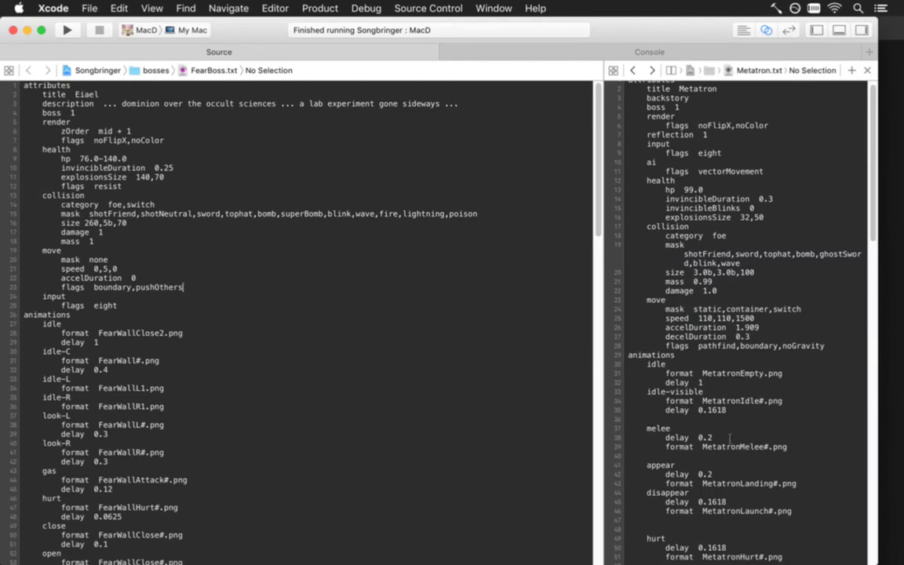
scroll(808, 259, "down", 10)
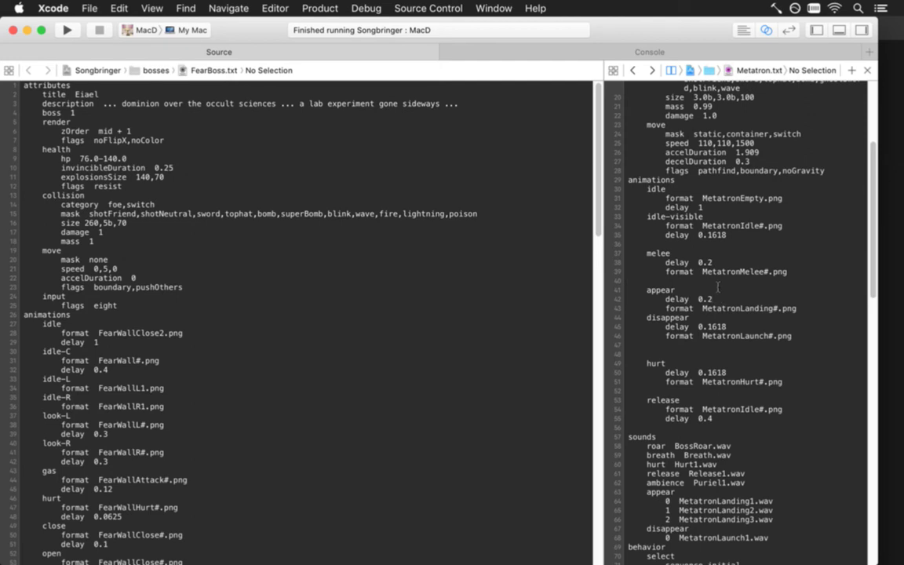
key("super+f")
type("appear")
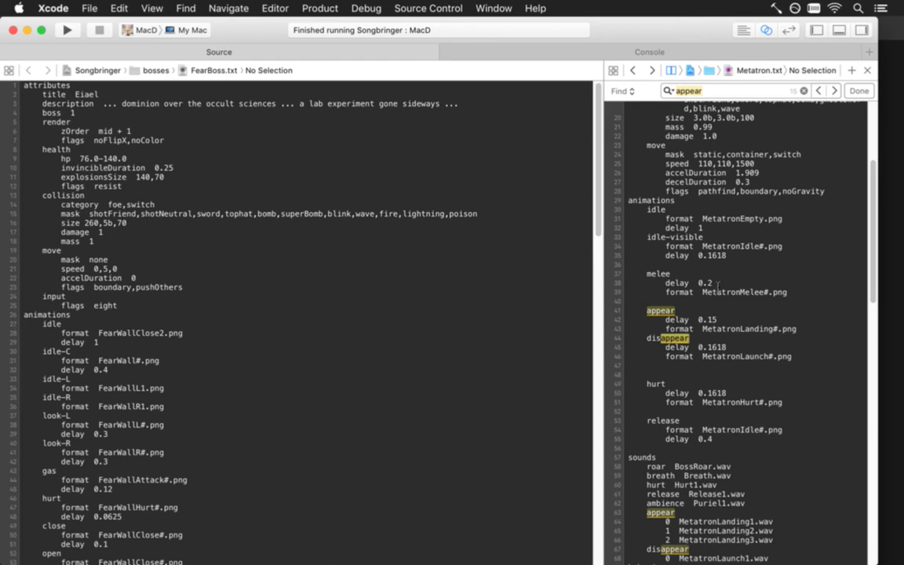
Step: Run Songbringer, move around the boss arena to examine Metatron's landing in game, and quit the test run
key("super+r")
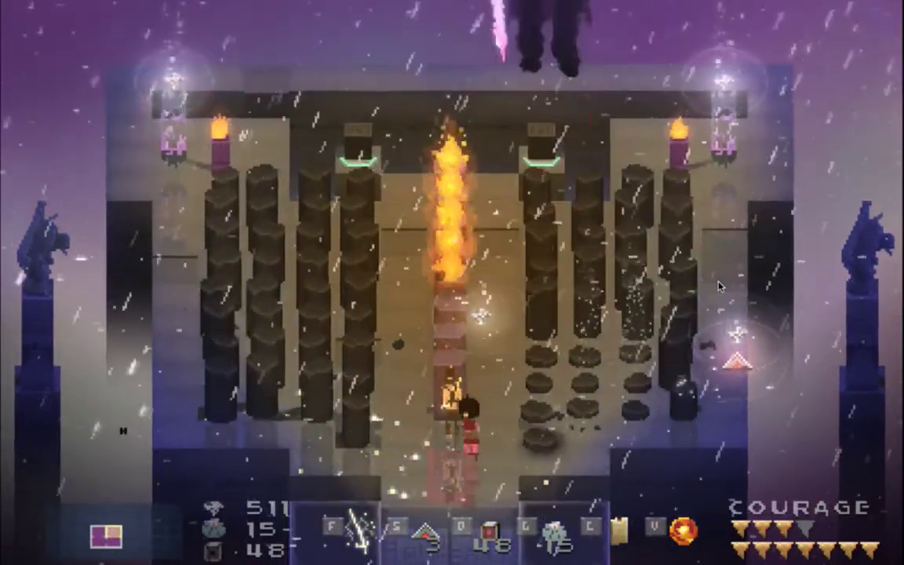
key("Right")
key("Right")
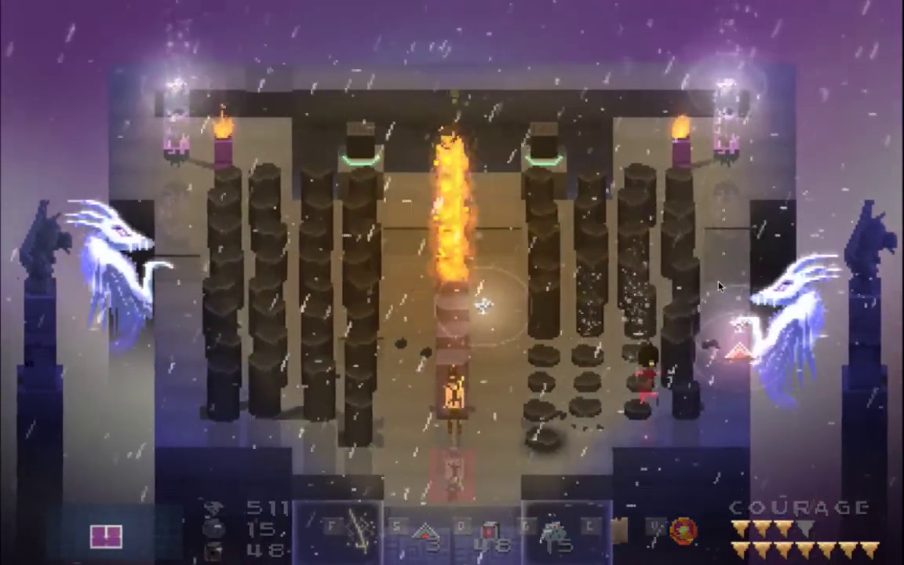
key("Left")
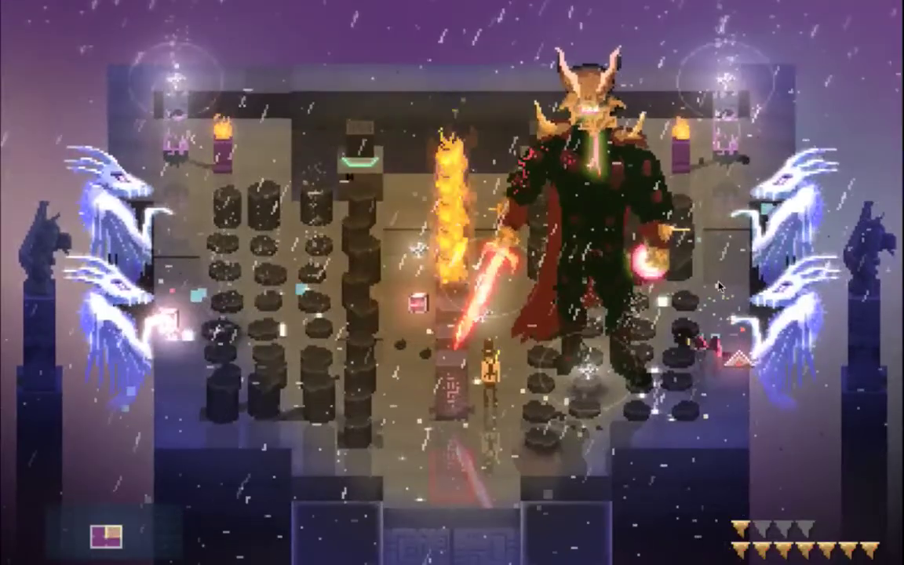
key("super+q")
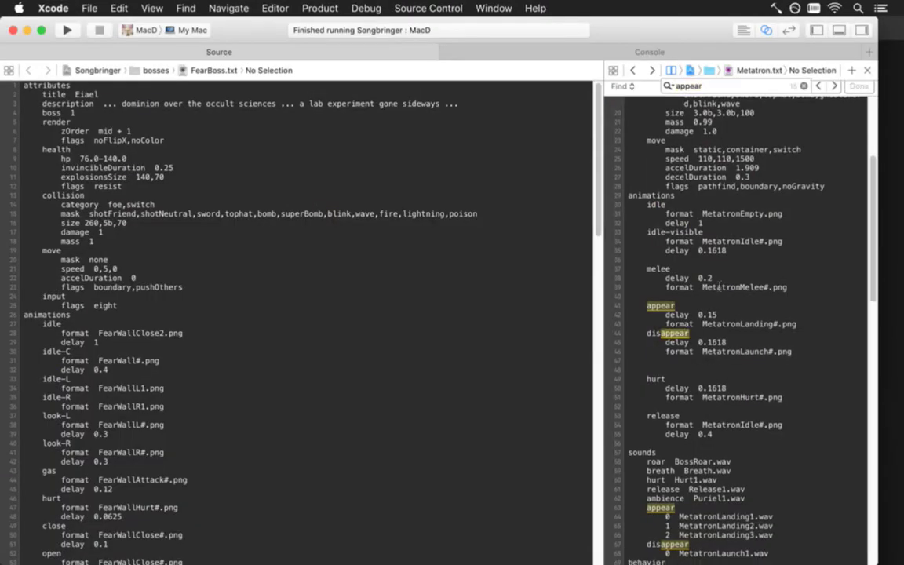
Step: Close the text search and replay the Metatron fight in further test runs to examine the landing animation's timing
key("Escape")
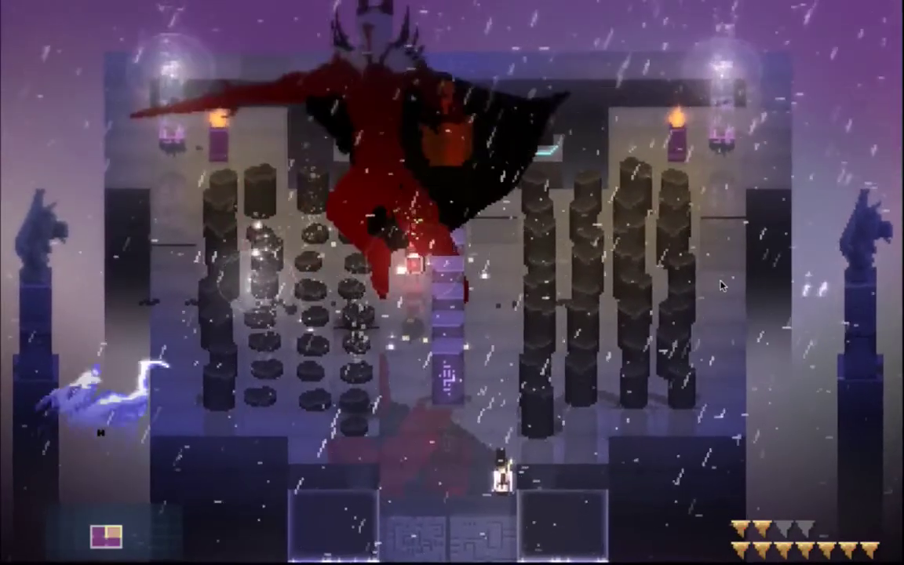
key("super+q")
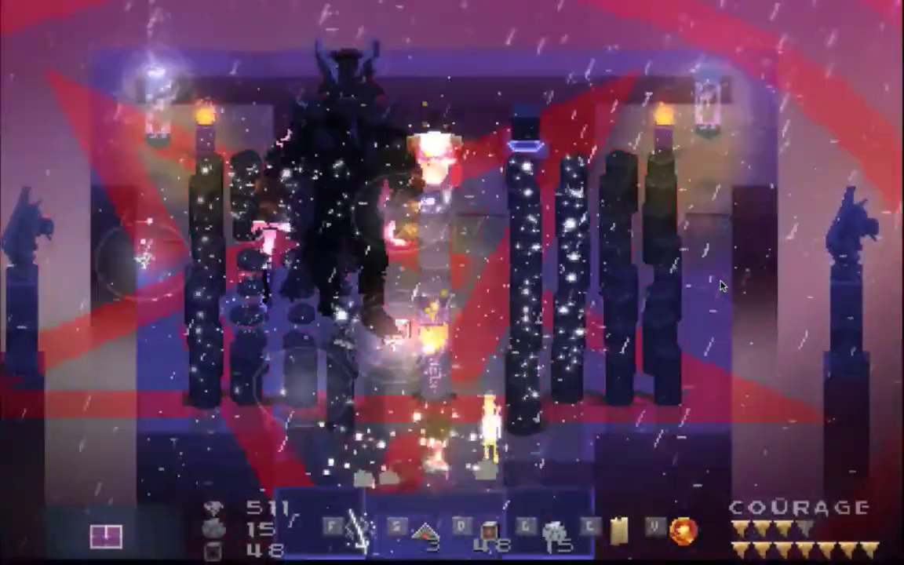
key("Down")
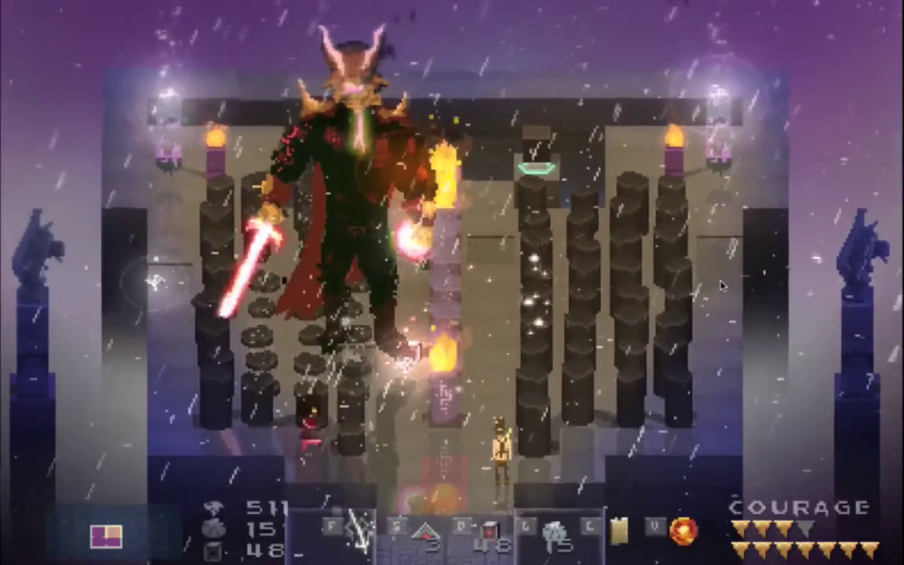
key("Right")
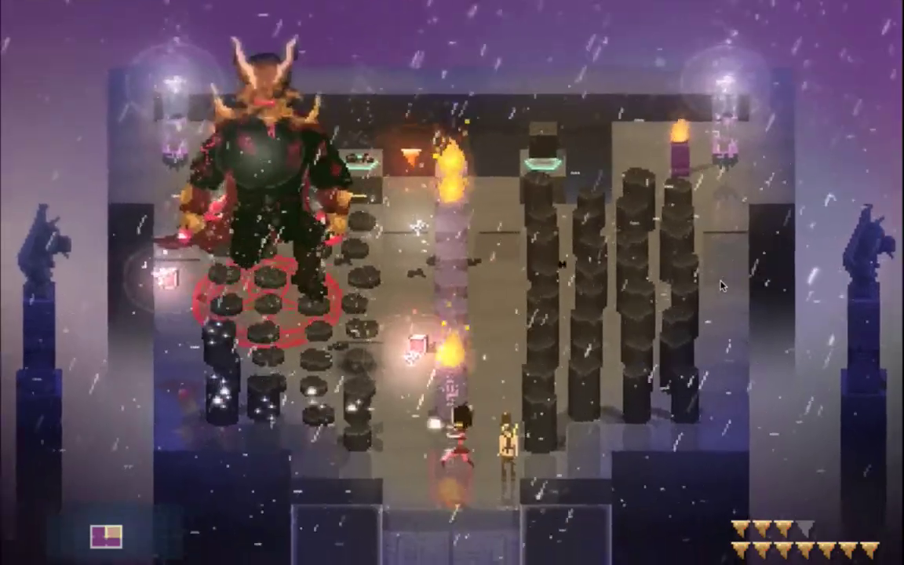
key("super+q")
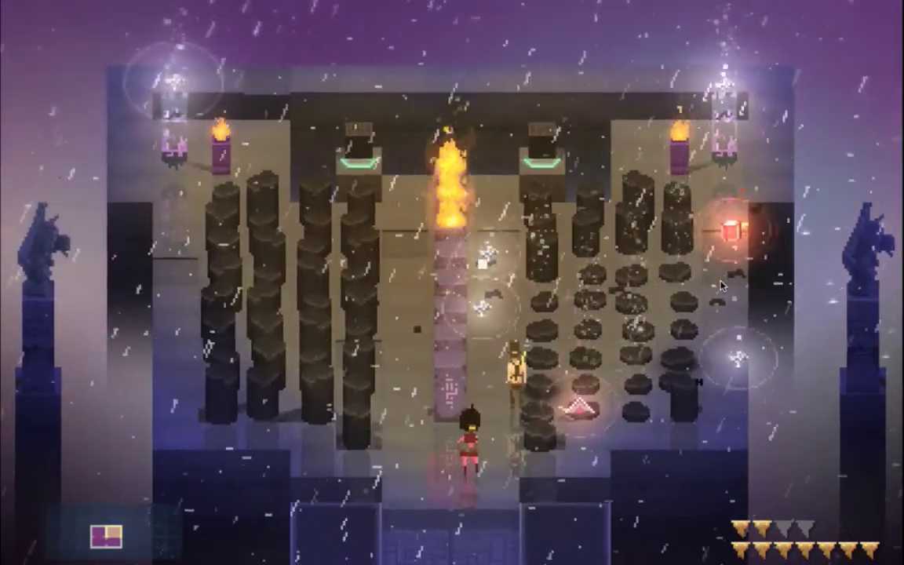
key("super+q")
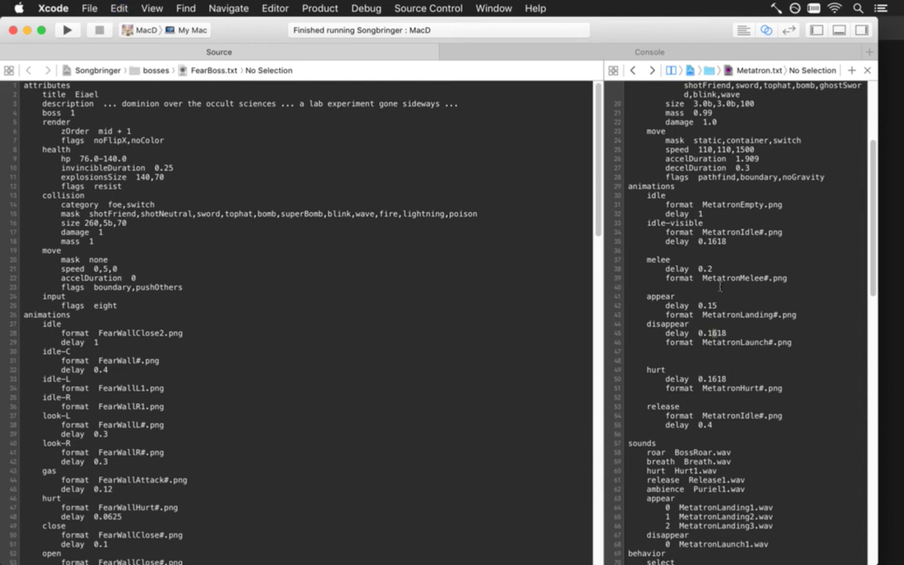
Step: Switch to Terminal and check the Songbringer repository's status with gs
key("super+Tab")
key("super+Tab")
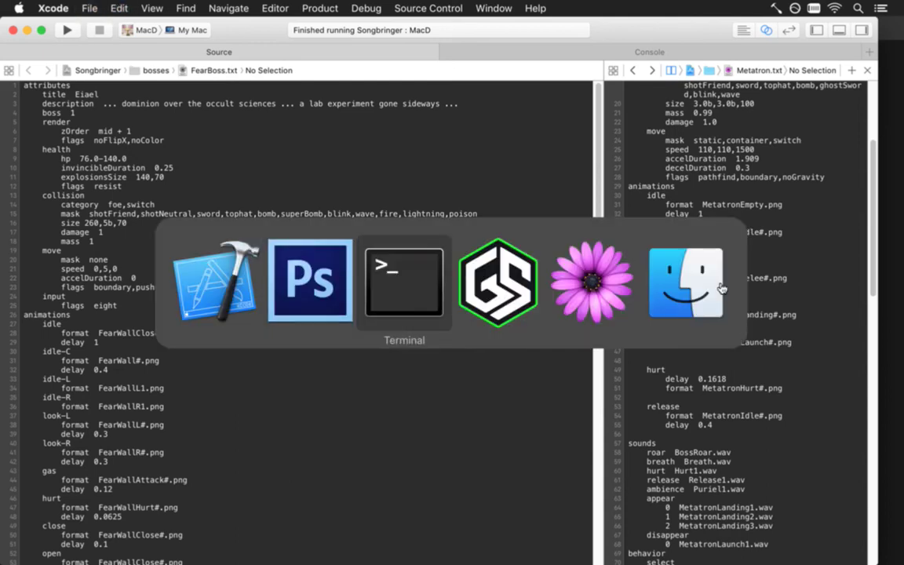
type("gs")
key("Return")
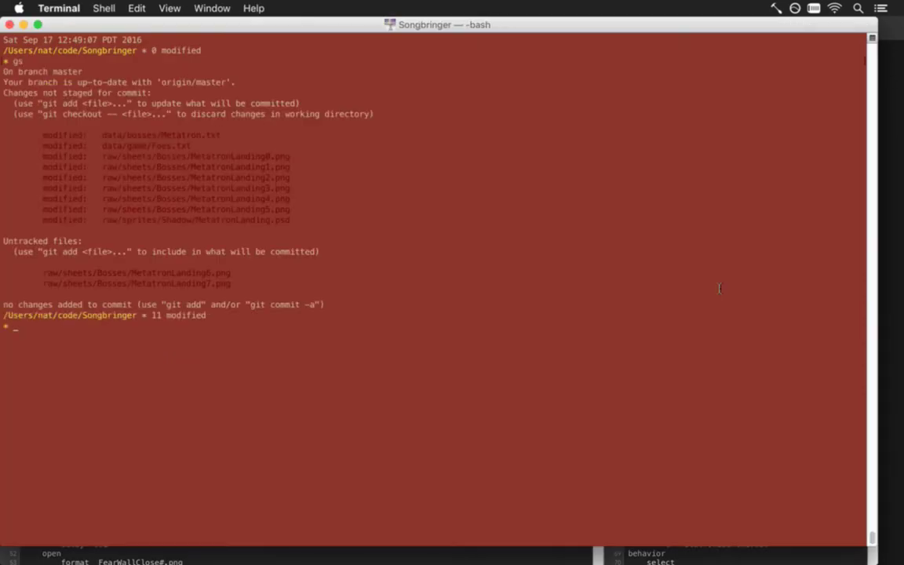
Step: Stage all changed and untracked files with git addall and open the diff with d
type("git addall")
key("Return")
type("d")
key("Return")
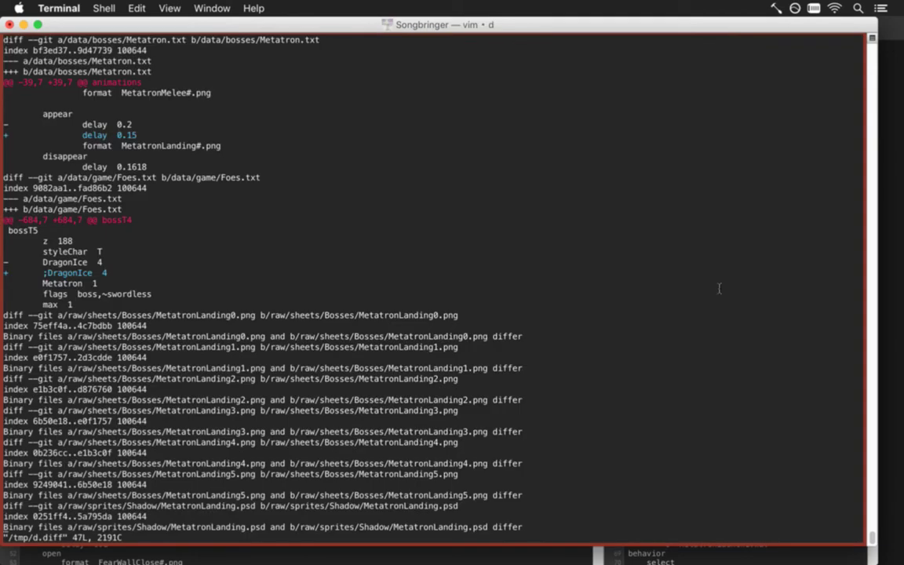
Step: Close the diff and commit all staged changes with the message "improved metatron landing"
type(":q")
key("Return")
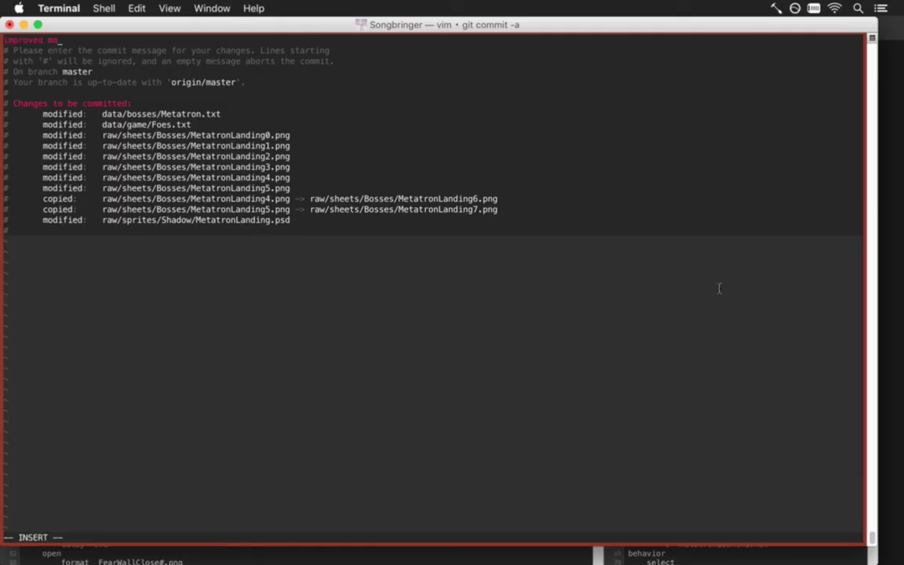
key("Escape")
type(":wq")
key("Return")
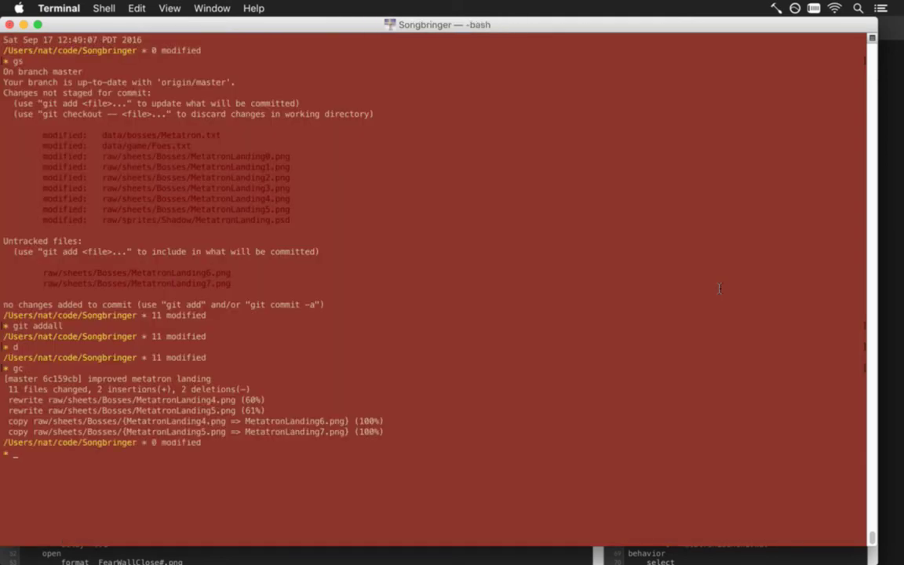
Step: Push the commit with gp and switch to Photoshop
type("gp")
key("Return")
key("super+Tab")
key("super+Tab")
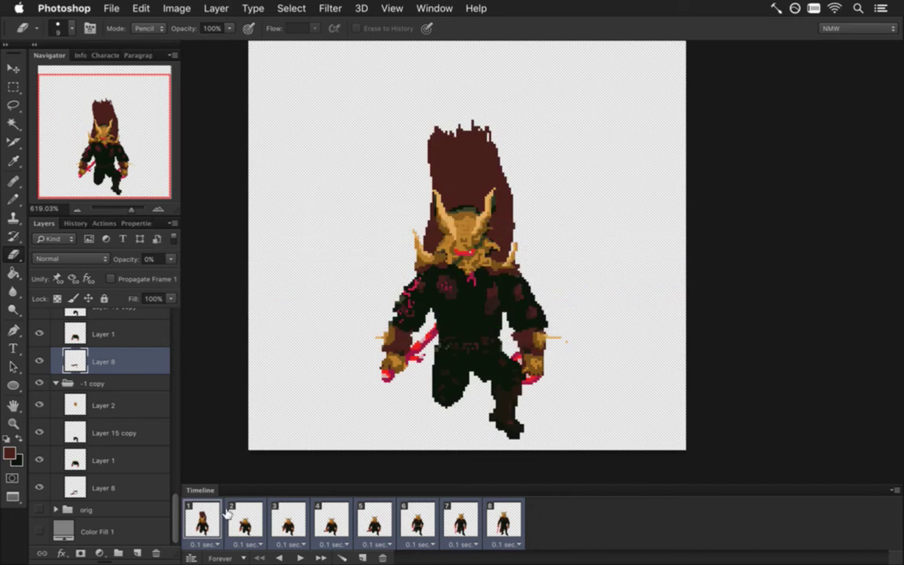
Step: Show the Color Fill 1 background and step back and forth through frames 1 to 5 to examine the landing motion
left_click(39, 531)
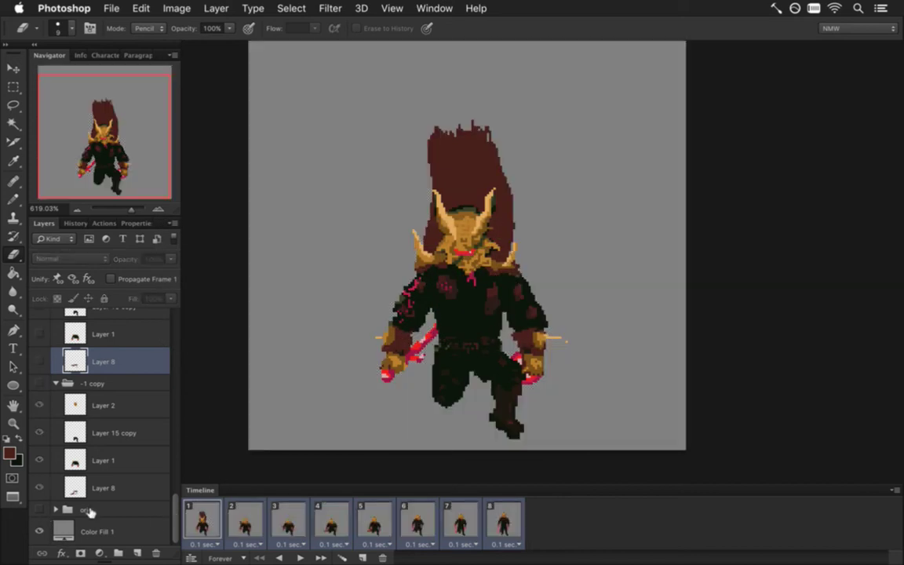
left_click(237, 520)
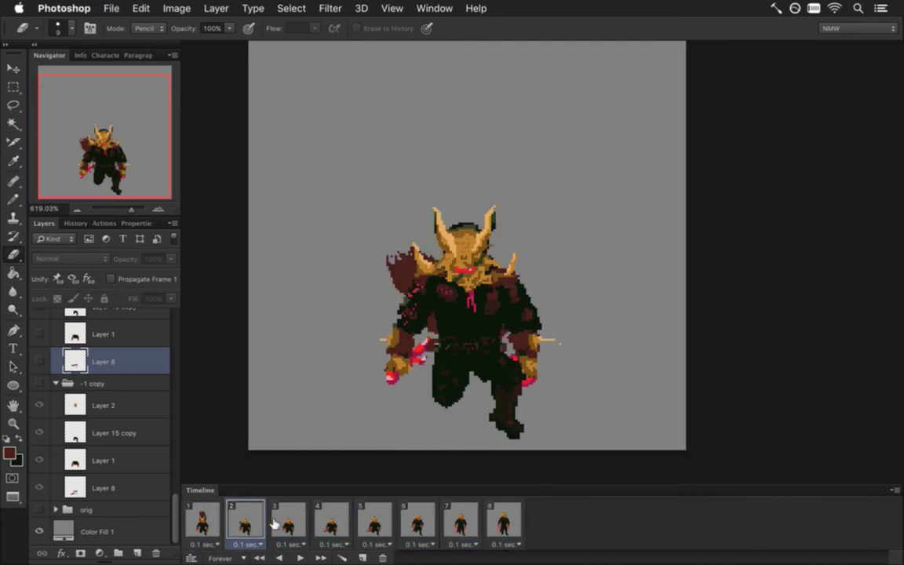
left_click(291, 523)
left_click(202, 521)
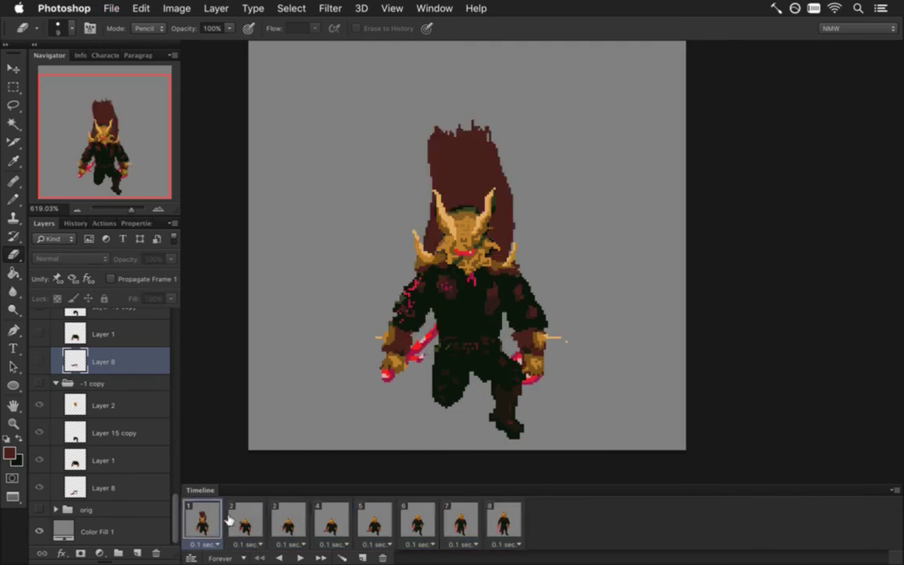
left_click(253, 517)
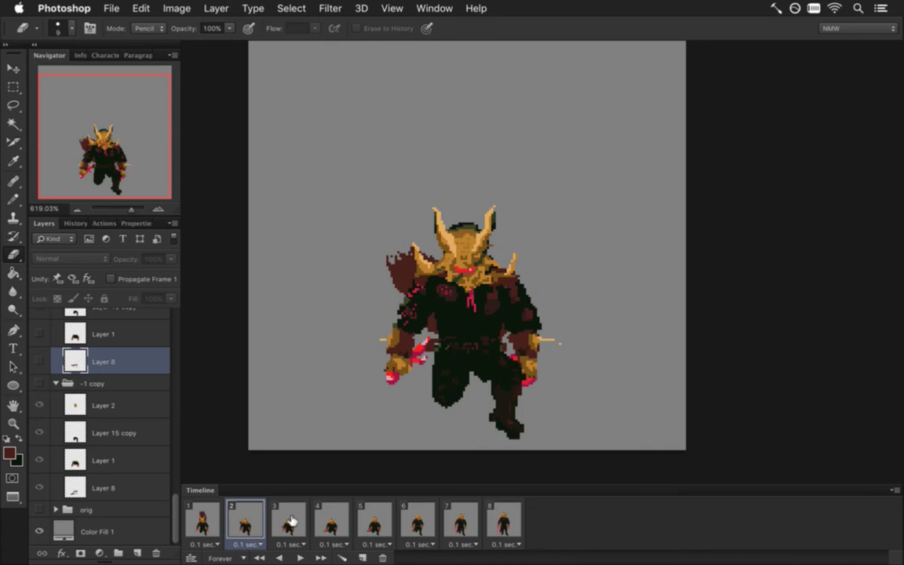
left_click(201, 521)
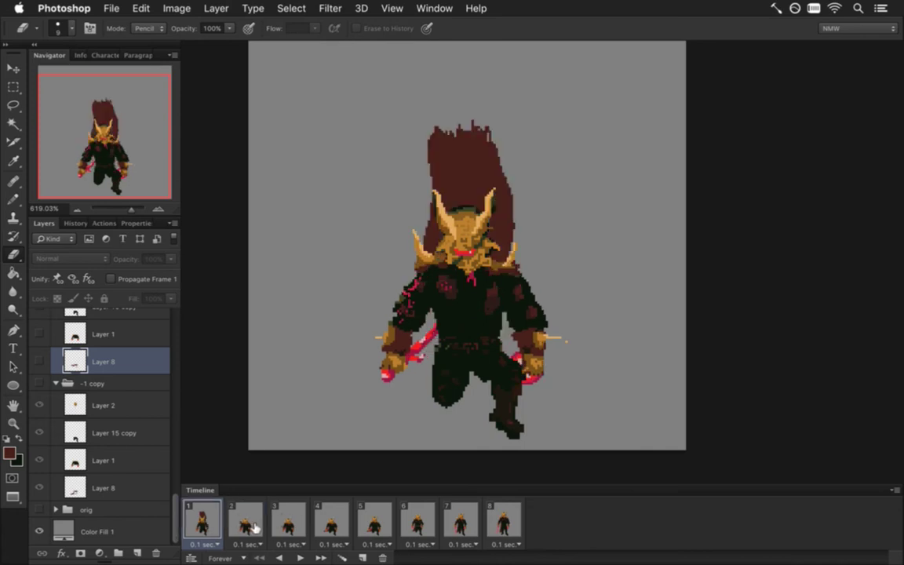
left_click(253, 528)
left_click(288, 527)
left_click(334, 524)
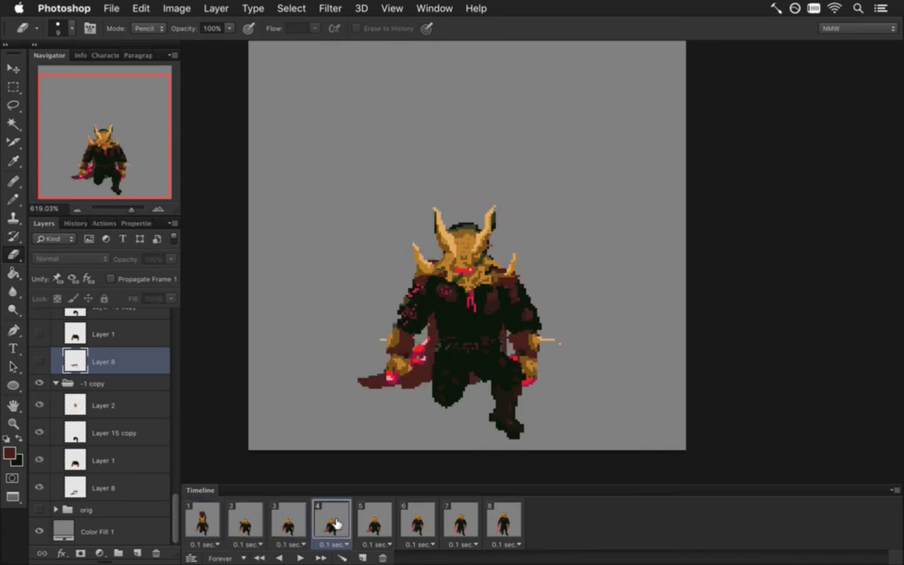
left_click(370, 520)
left_click(331, 522)
left_click(288, 522)
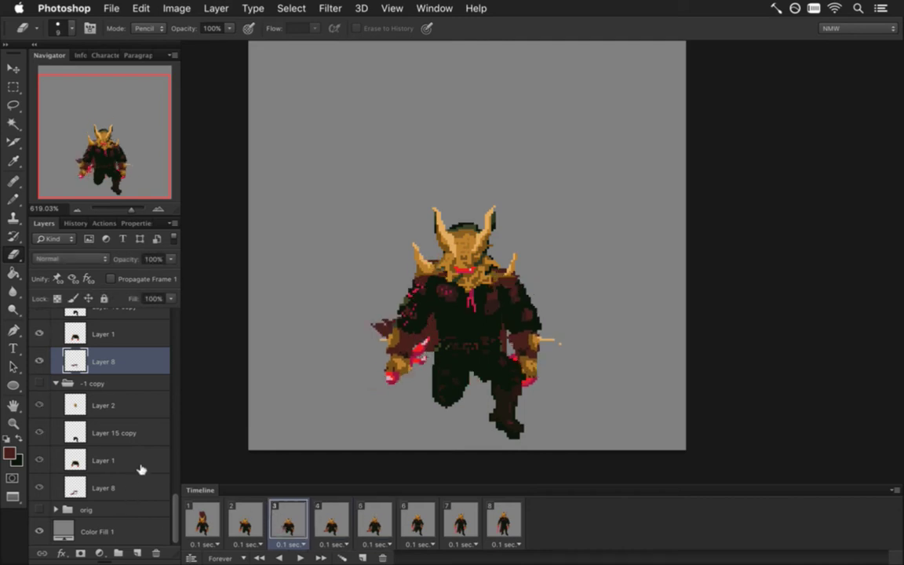
Step: Nudge the head on Layer 2 up slightly in frame 3 (group -1 copy 7) and in frame 2 (group -1 copy 6)
scroll(161, 455, "up", 5)
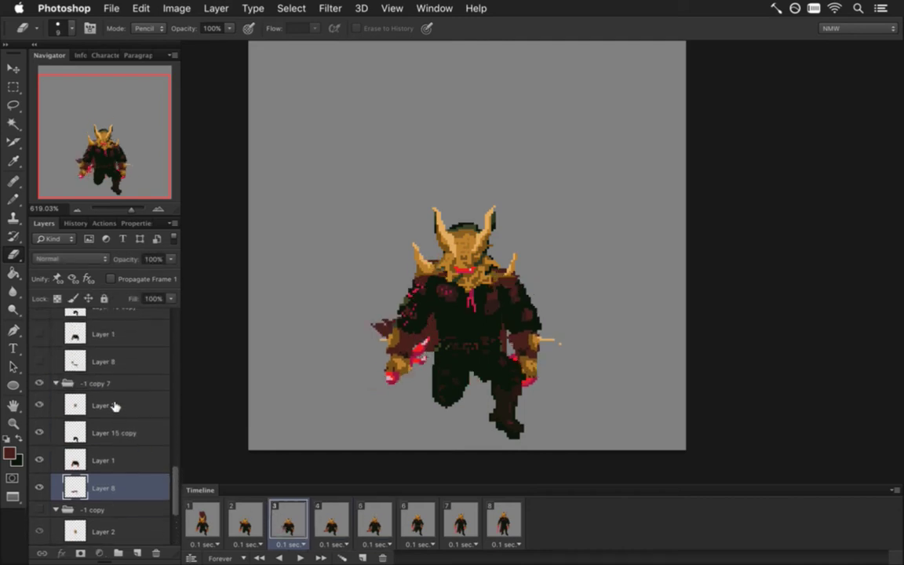
left_click(114, 406)
key("v")
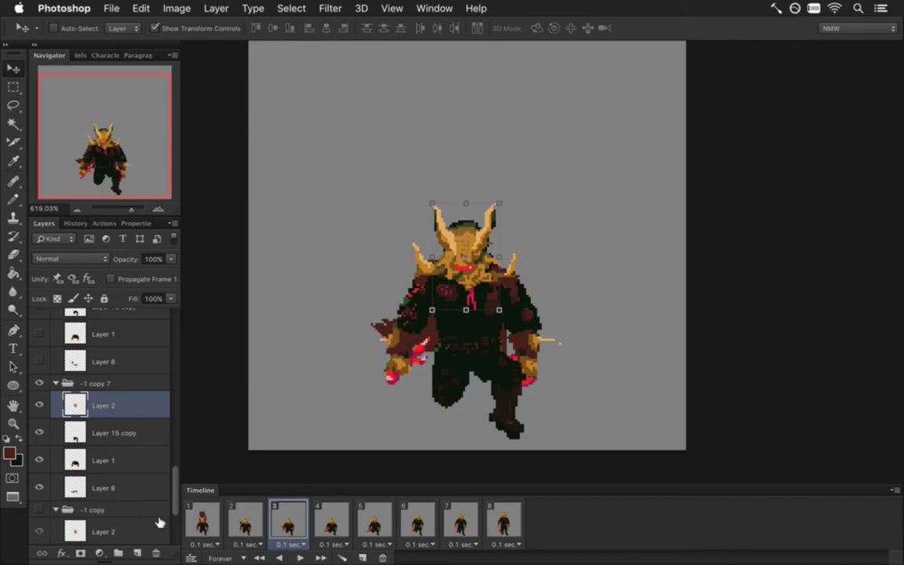
left_click(242, 520)
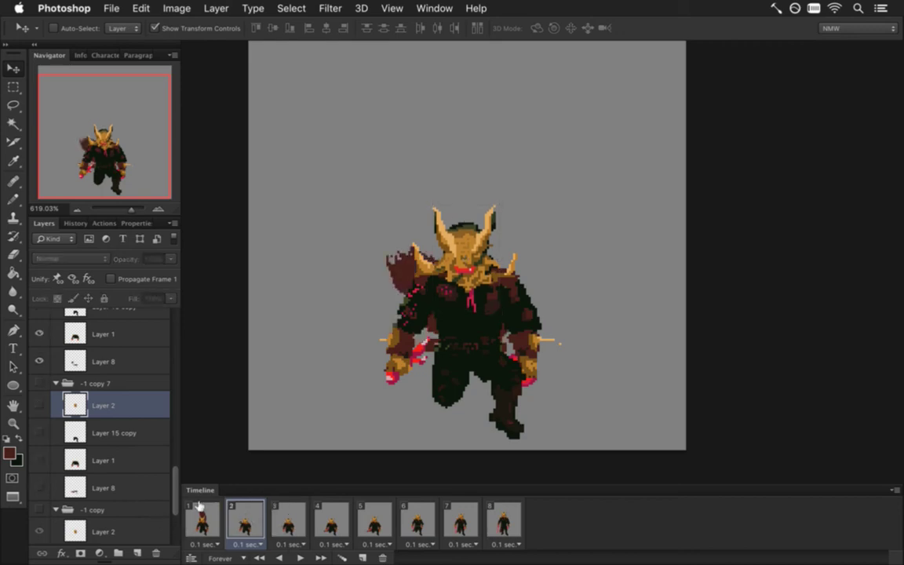
scroll(159, 439, "up", 4)
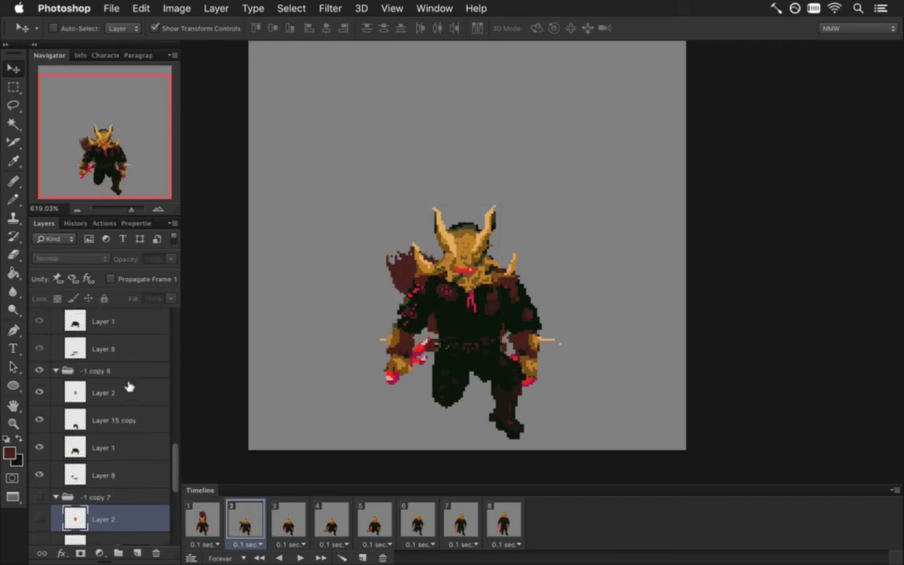
left_click(130, 389)
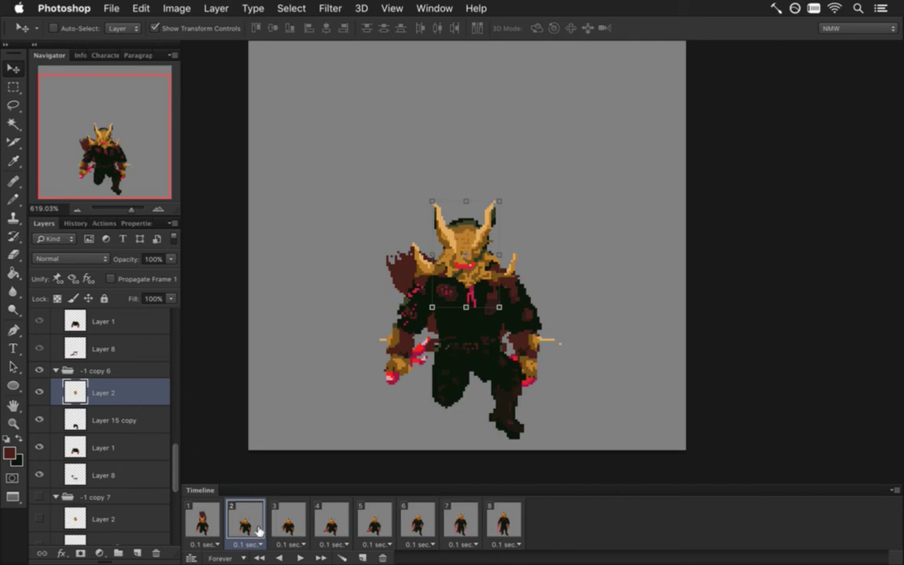
Step: Play the landing animation and step through frames 1 to 8 to check the head movement and the rise to standing
left_click(200, 520)
left_click(300, 556)
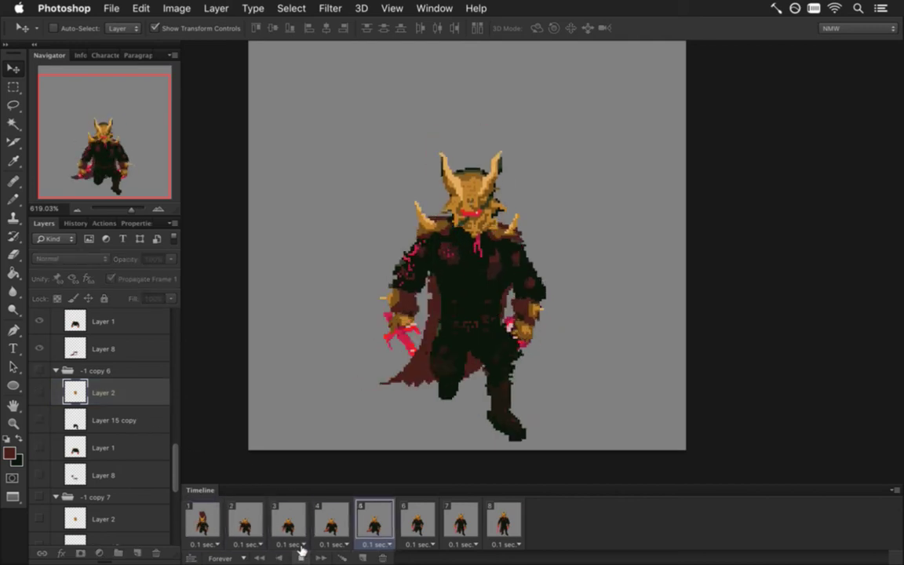
left_click(301, 555)
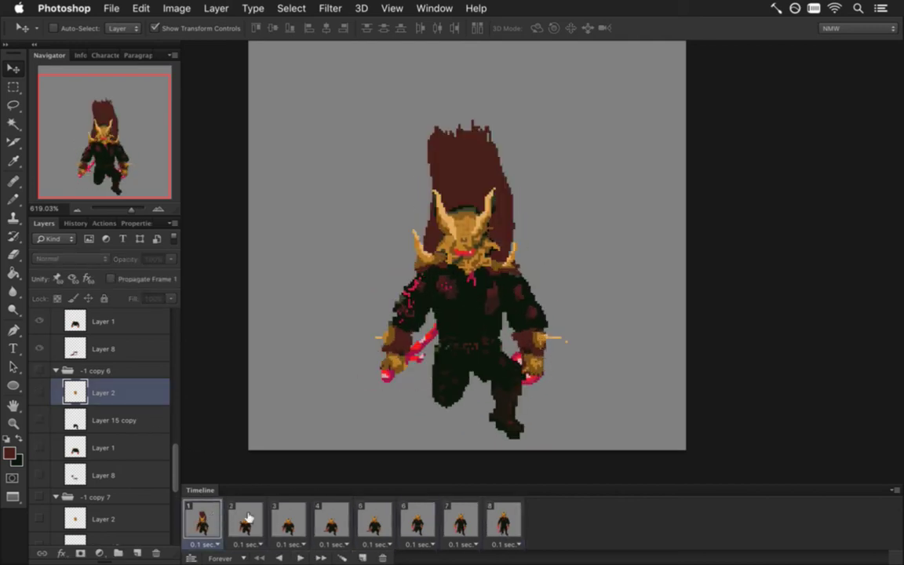
left_click(243, 516)
left_click(291, 519)
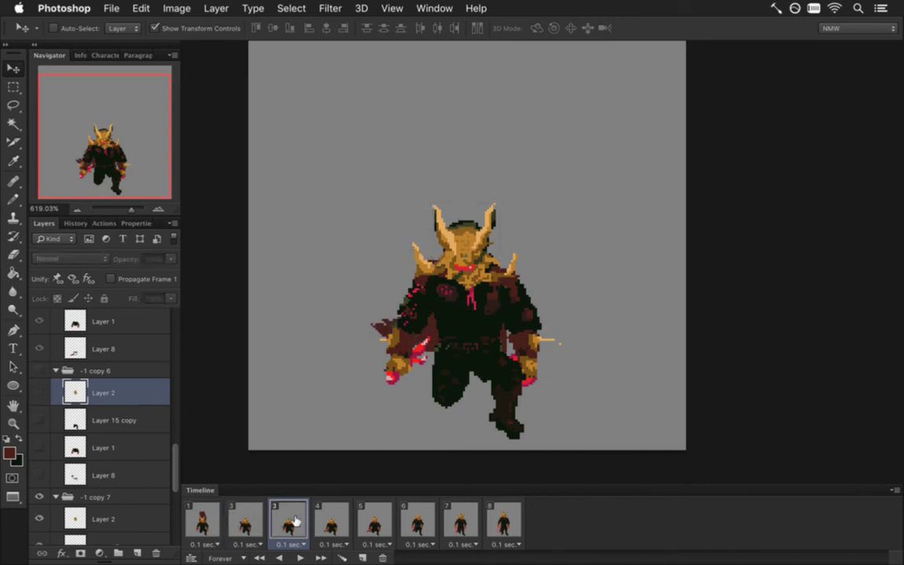
left_click(200, 519)
left_click(253, 516)
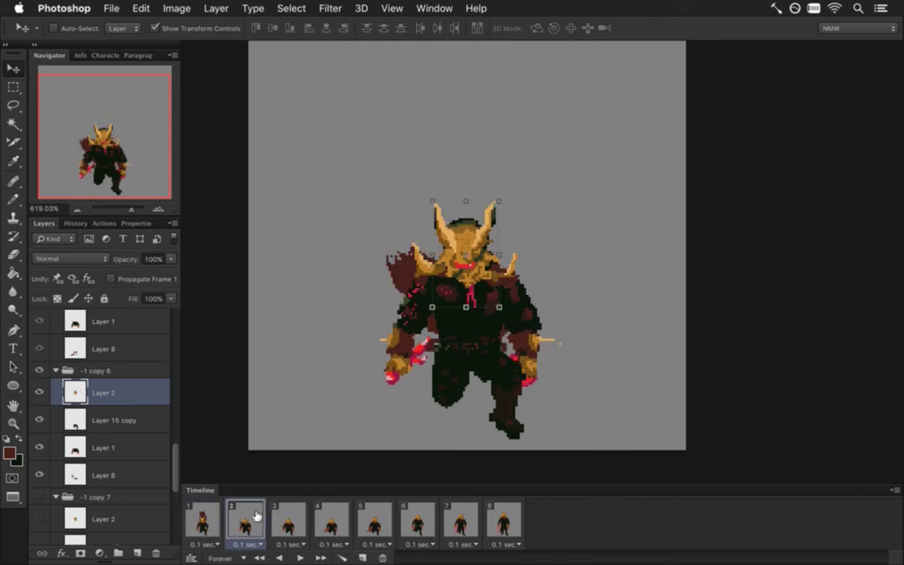
left_click(291, 519)
left_click(332, 524)
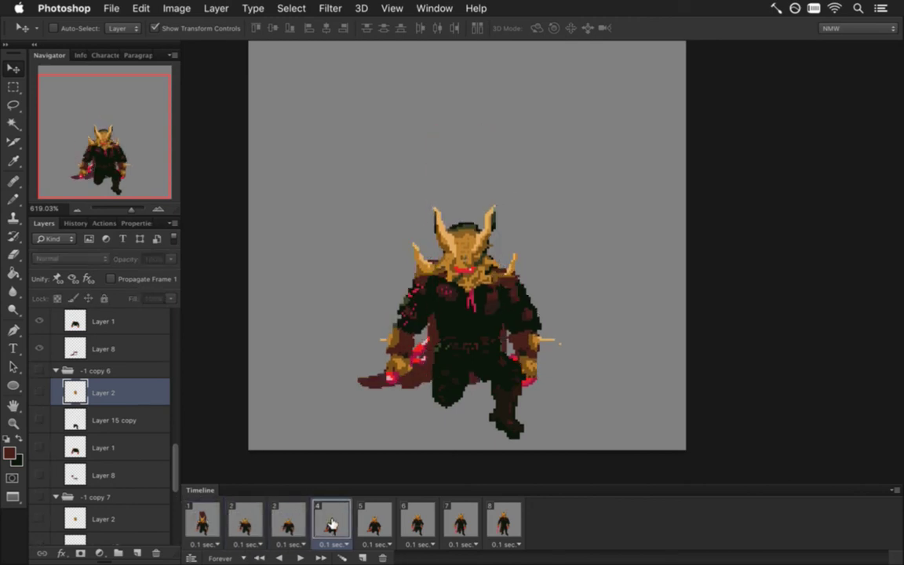
left_click(376, 521)
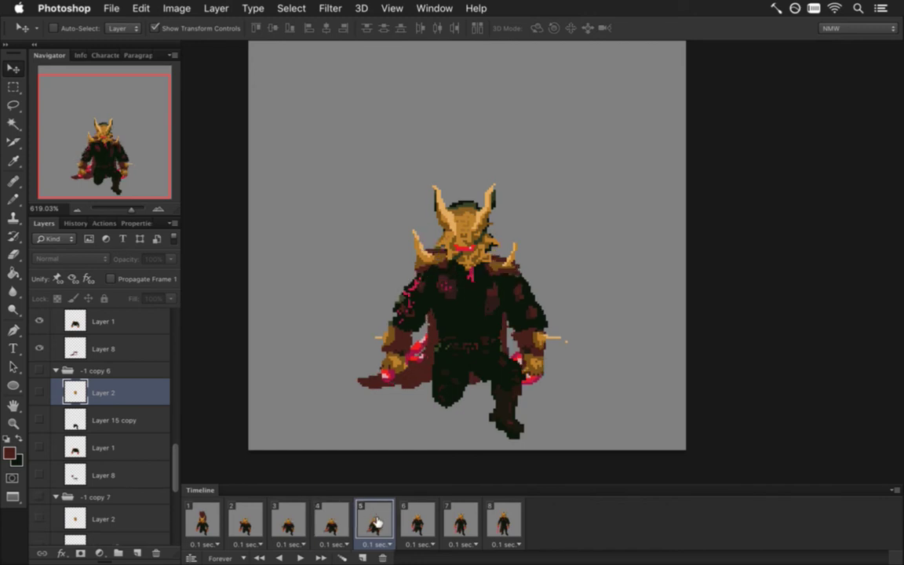
left_click(418, 520)
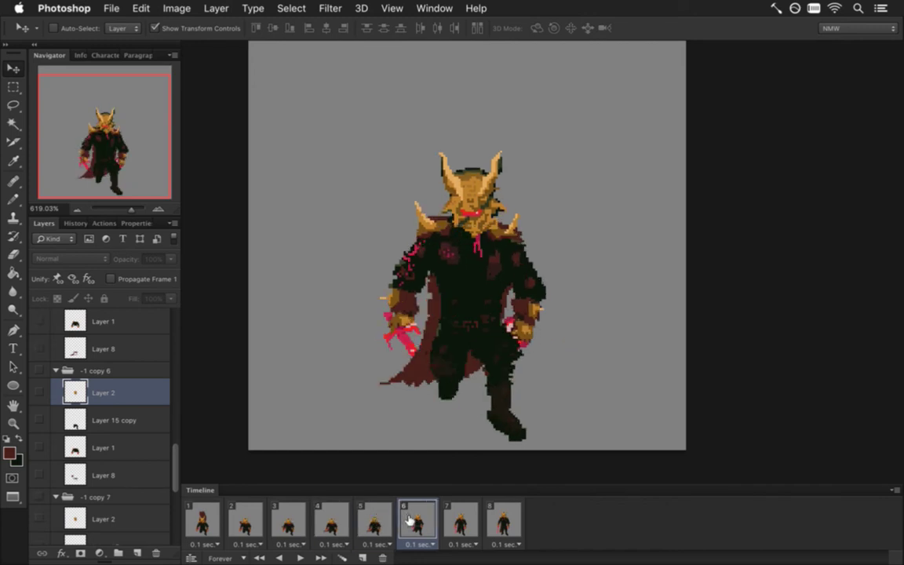
left_click(474, 521)
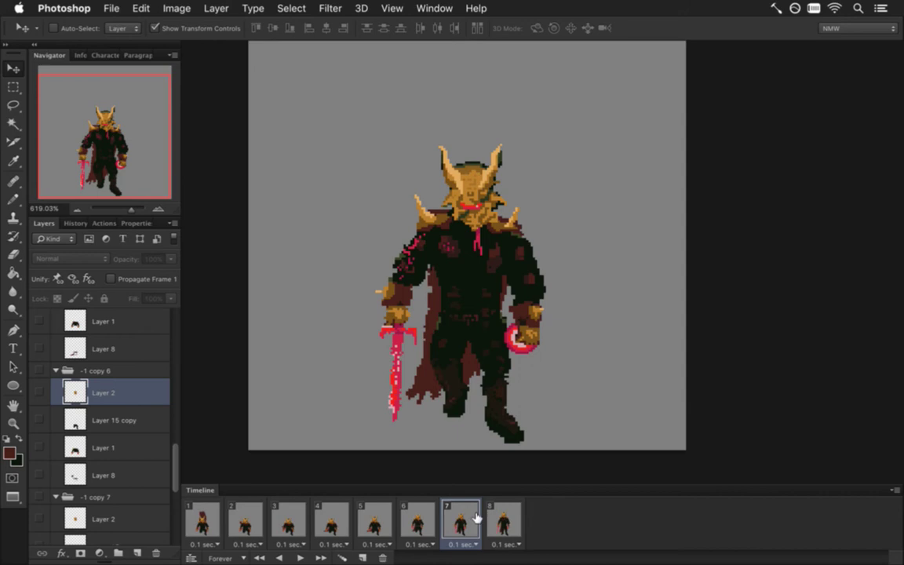
left_click(504, 520)
Step: Try rotating the sword on Layer 11 of group -1 copy 2 by about -7.8° in frame 7 and nudging it right
left_click(459, 520)
scroll(174, 455, "up", 2)
left_click_drag(174, 455, 164, 374)
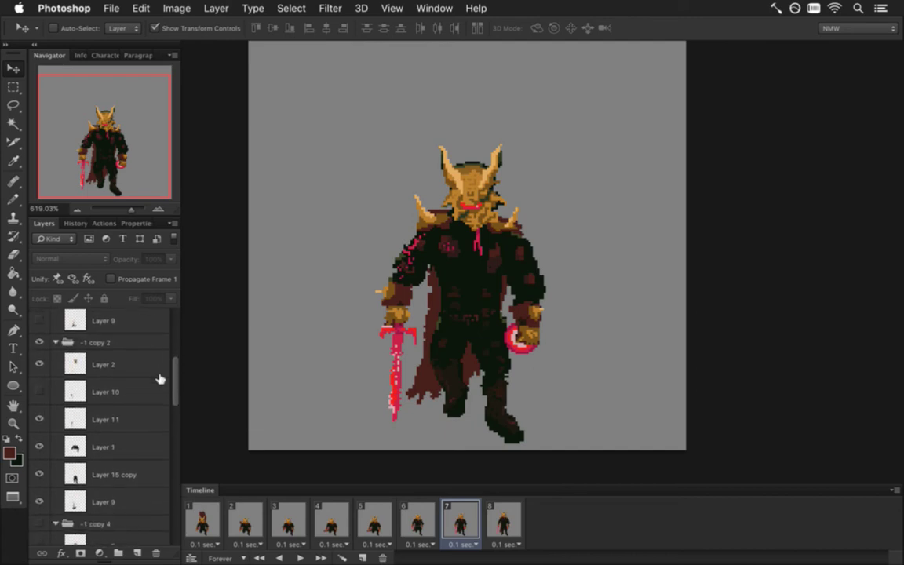
left_click(95, 419)
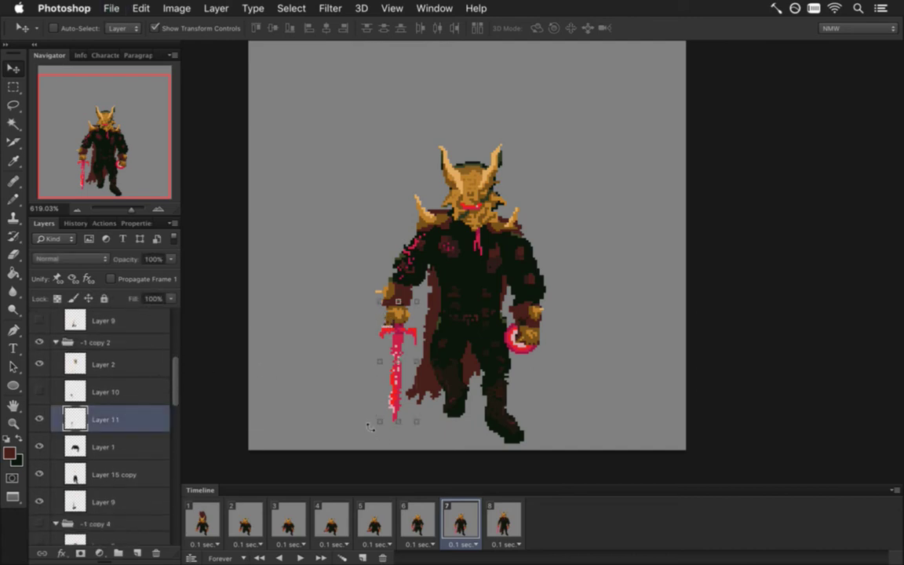
key("super+t")
left_click_drag(398, 422, 379, 421)
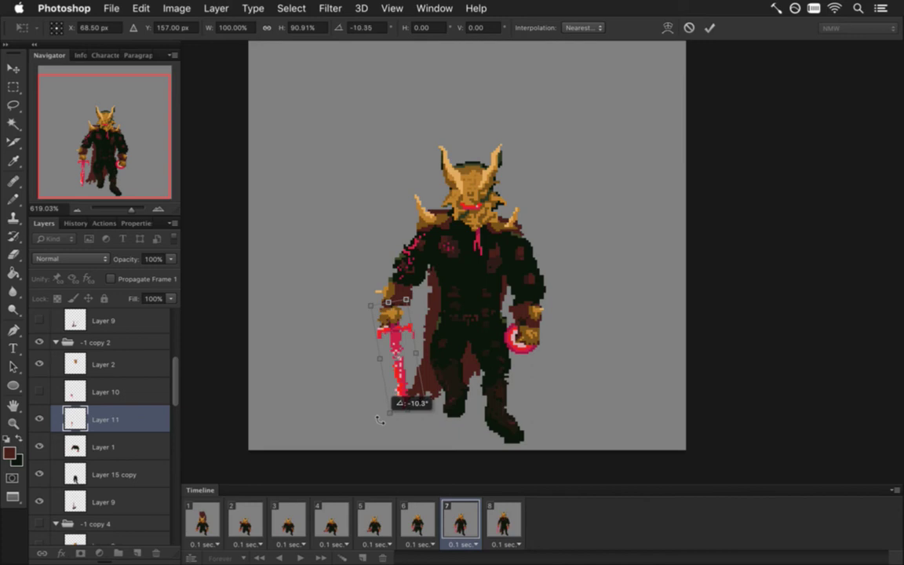
left_click_drag(379, 419, 374, 420)
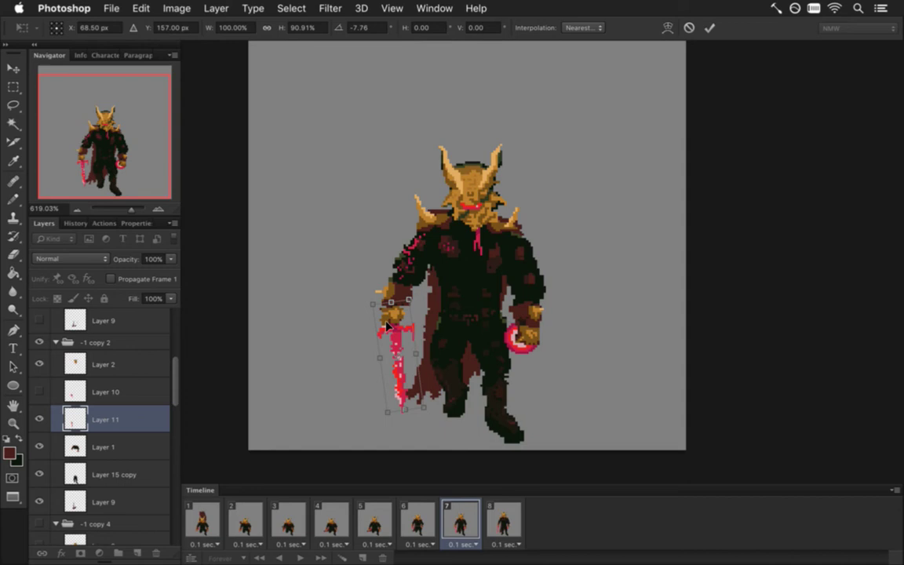
key("Return")
key("Right")
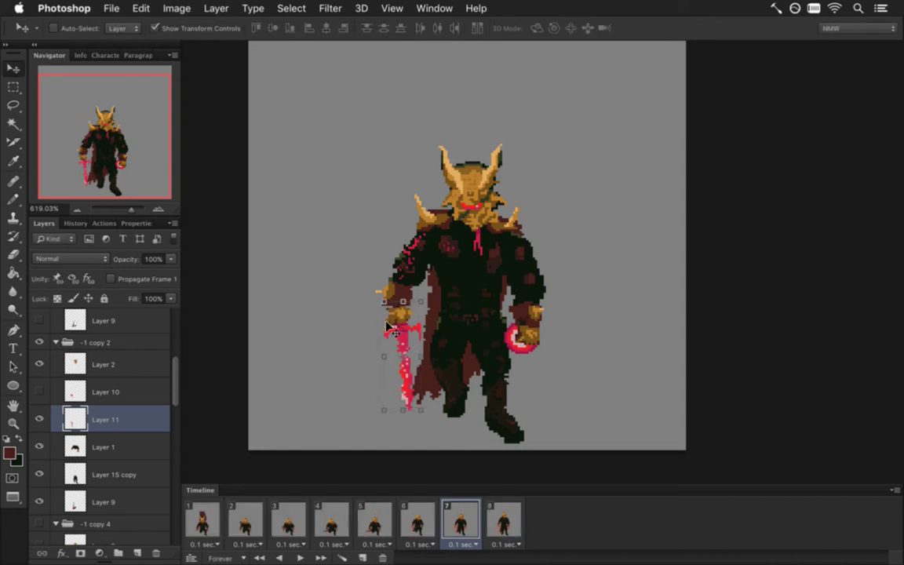
Step: Compare the sword's angle across frames 6, 7 and 8 and undo its rotation in frame 7
key("m")
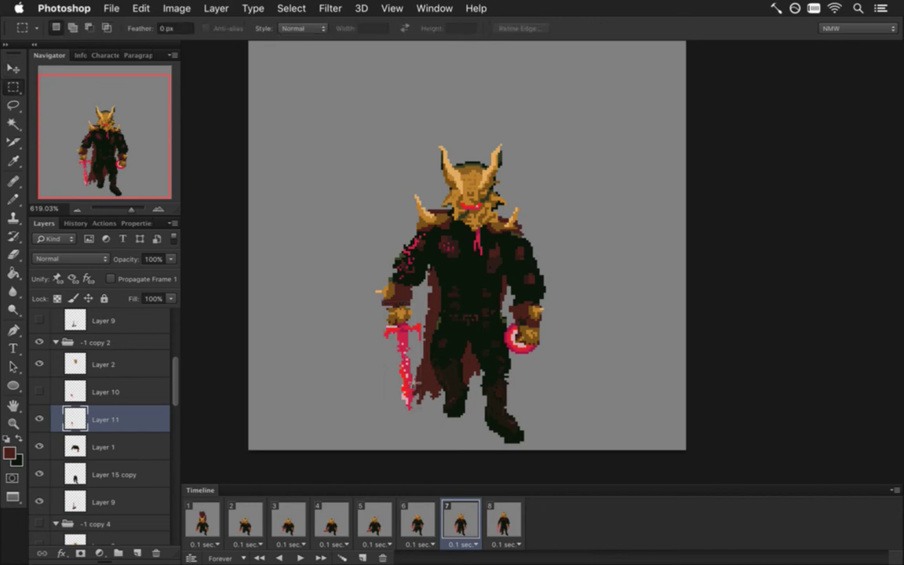
left_click(426, 526)
left_click(469, 526)
left_click(504, 524)
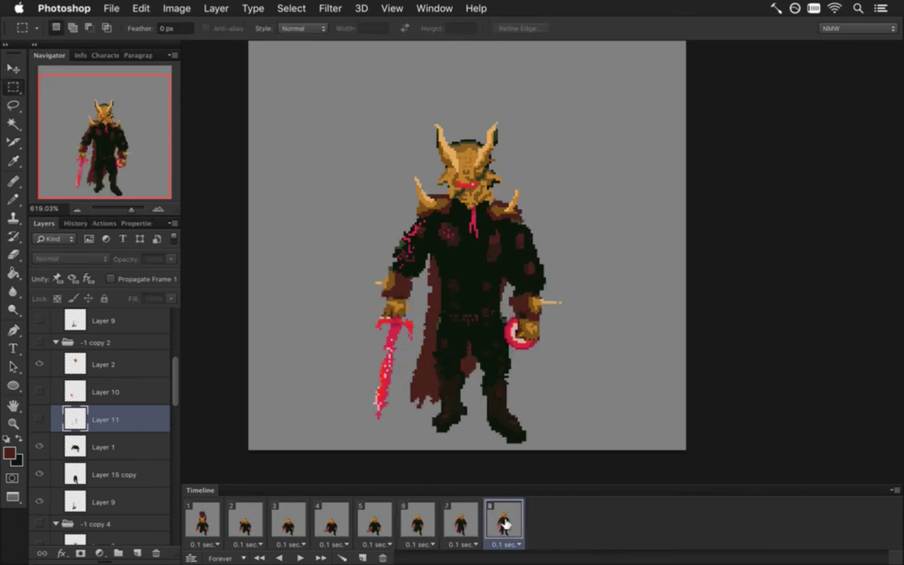
left_click(459, 523)
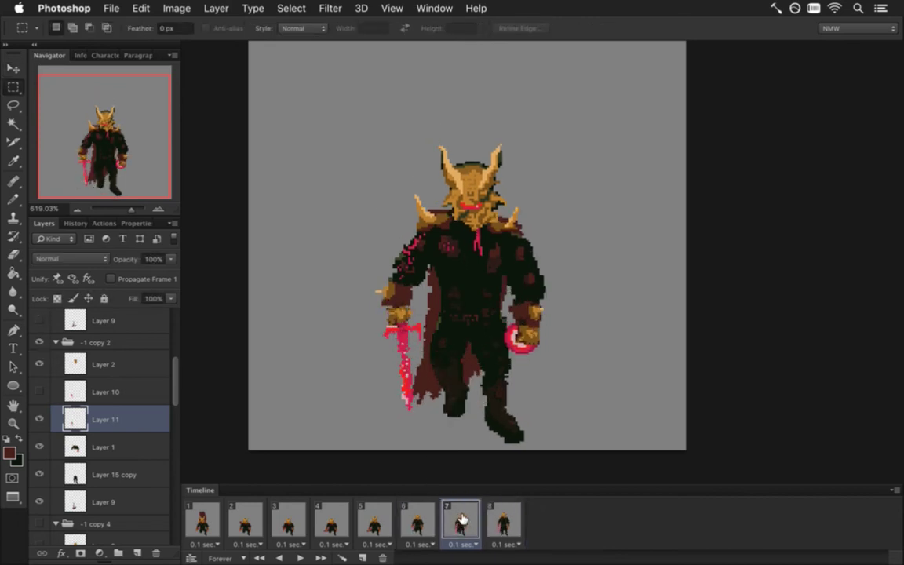
left_click(503, 523)
left_click(461, 522)
key("super+z")
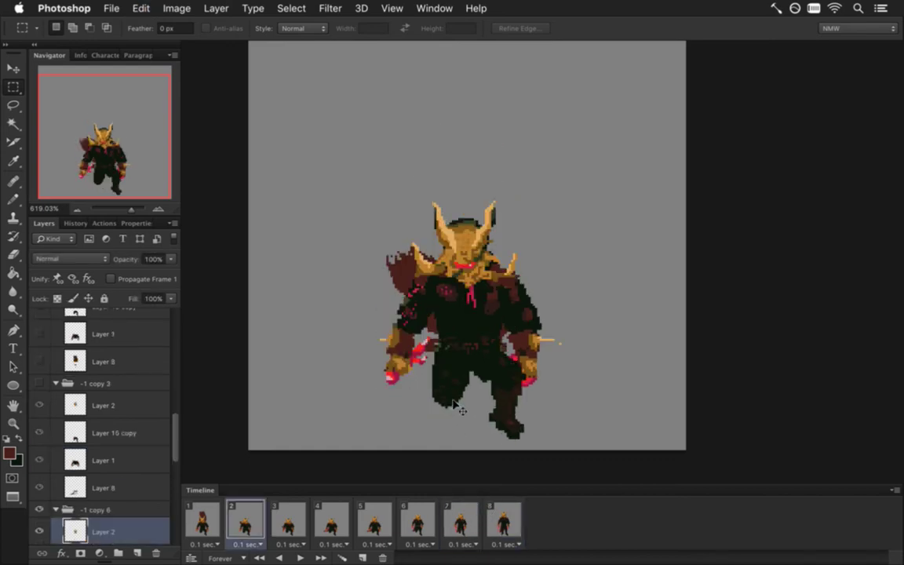
Step: In frame 7, rotate the sword on Layer 11 of group -1 copy 2 by about -4.17°, shorten it to 97.04% height, and nudge it right
left_click(462, 520)
left_click(502, 522)
left_click(461, 521)
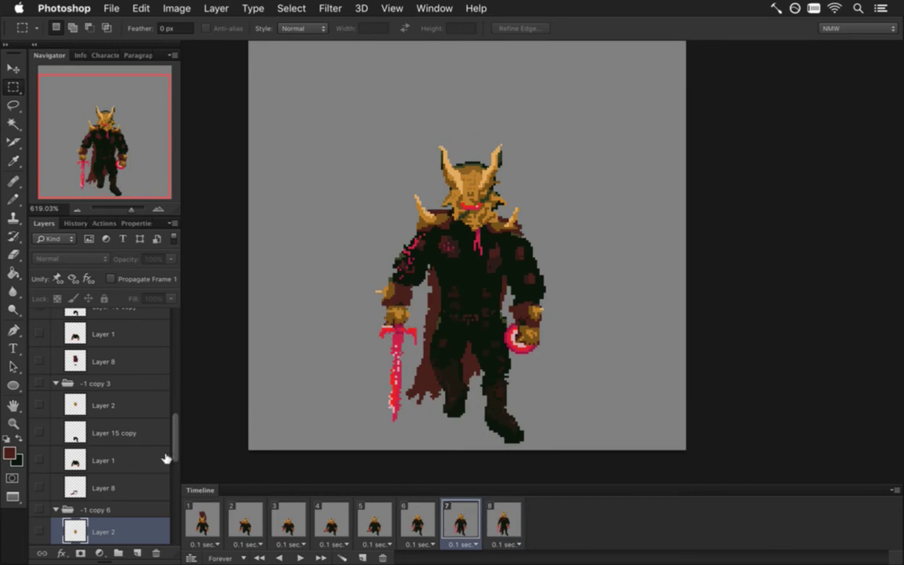
scroll(165, 459, "up", 4)
left_click_drag(170, 417, 169, 393)
left_click(102, 371)
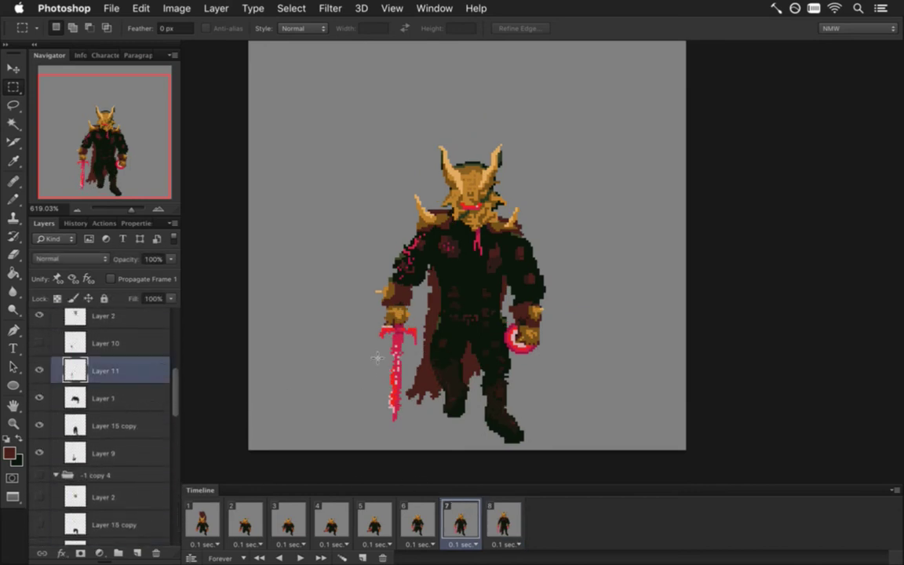
left_click_drag(363, 326, 421, 438)
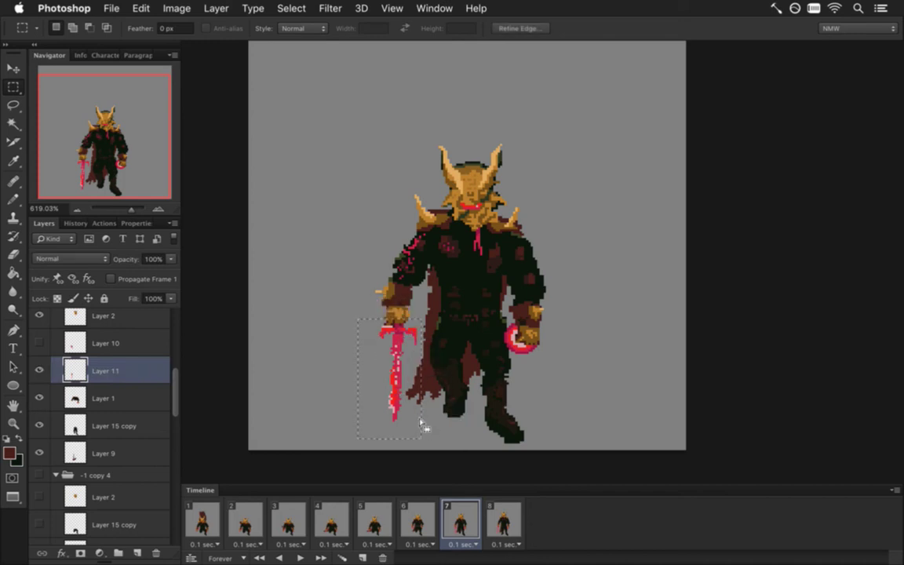
key("v")
left_click_drag(346, 310, 343, 312)
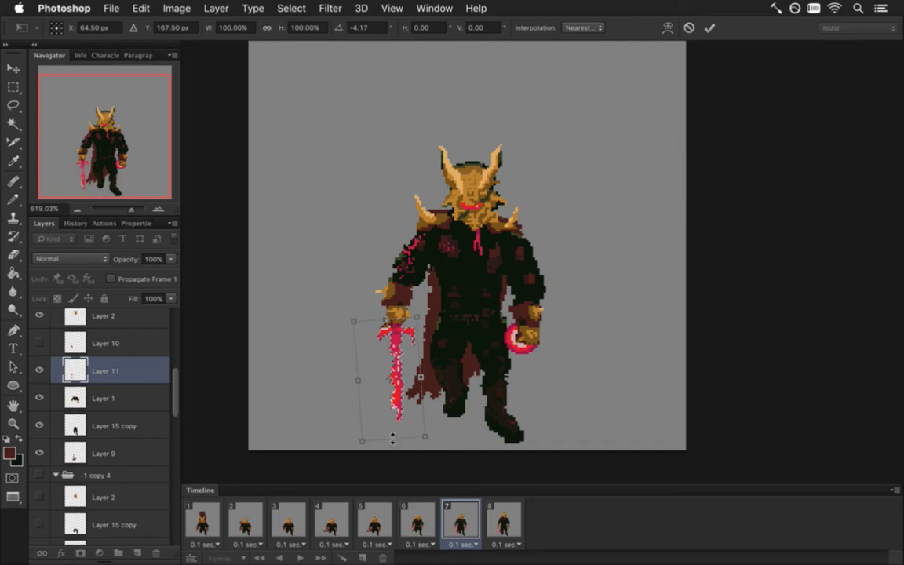
left_click_drag(392, 436, 393, 432)
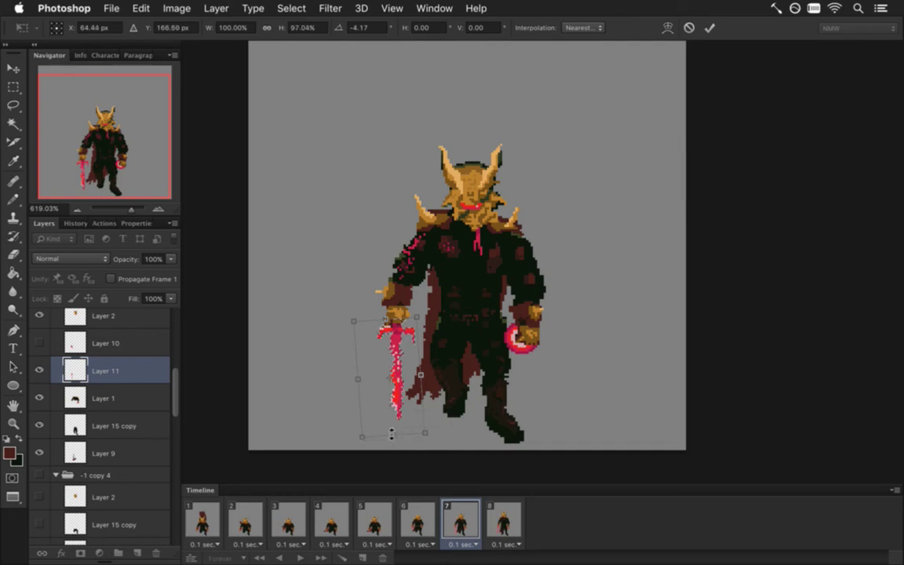
key("Return")
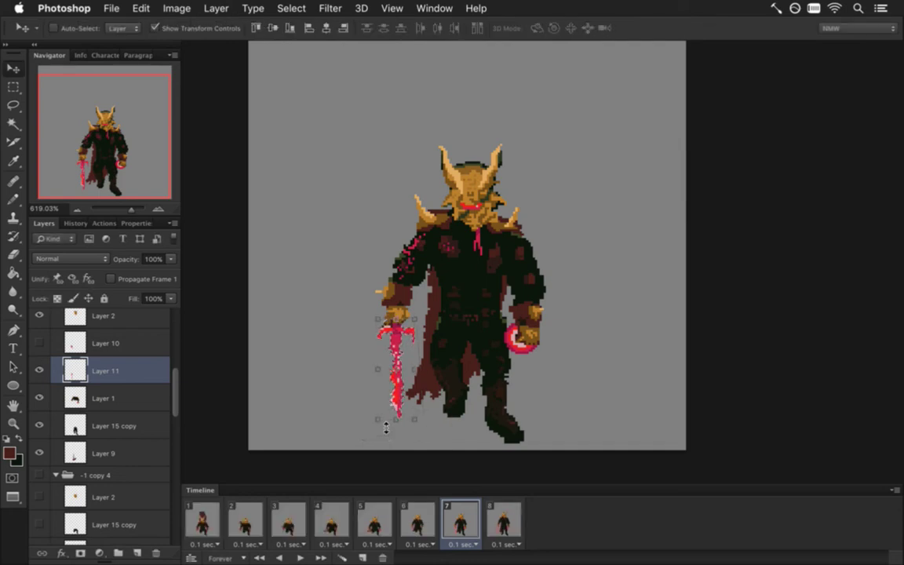
key("m")
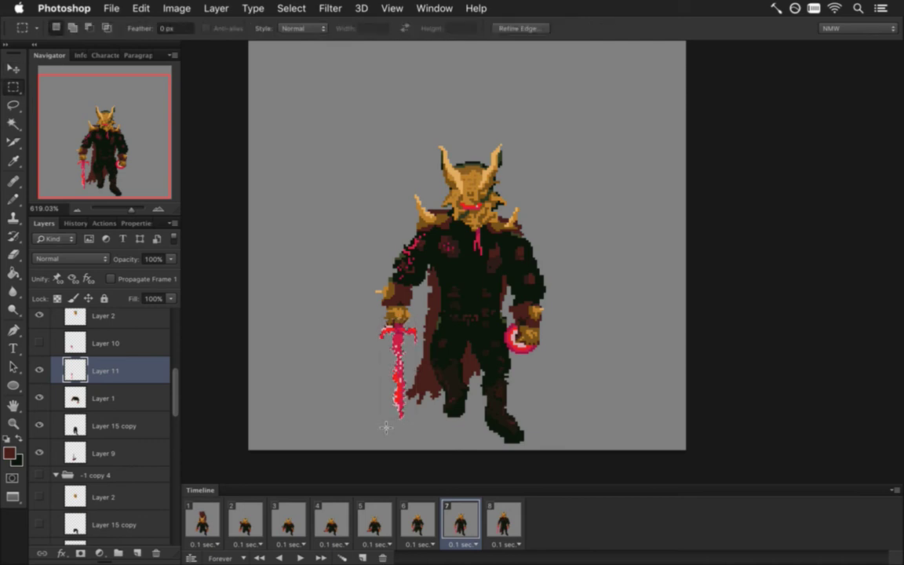
Step: Step back and forth through frames 5 to 8 to check the sword's adjusted angle in frame 7
left_click(503, 522)
left_click(460, 522)
left_click(504, 524)
left_click(467, 524)
left_click(502, 527)
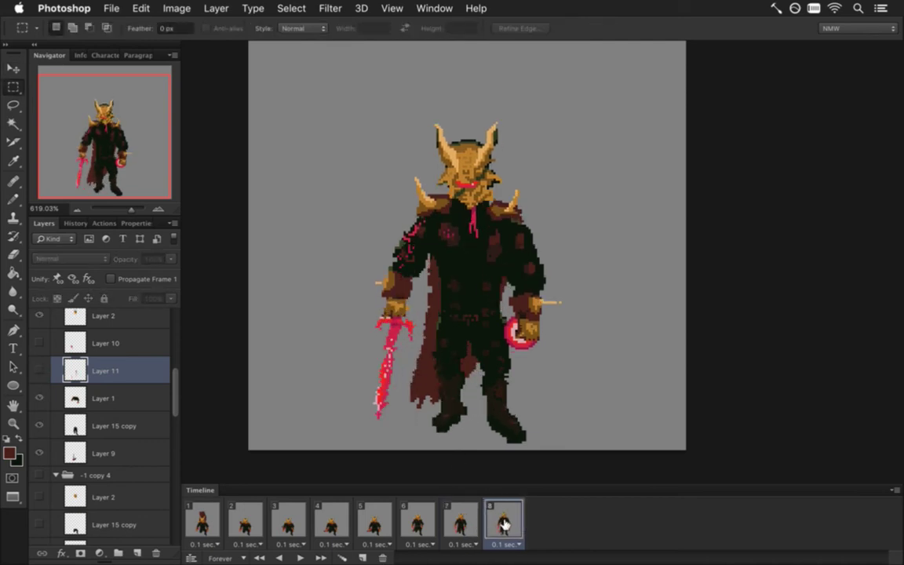
left_click(462, 521)
left_click(426, 520)
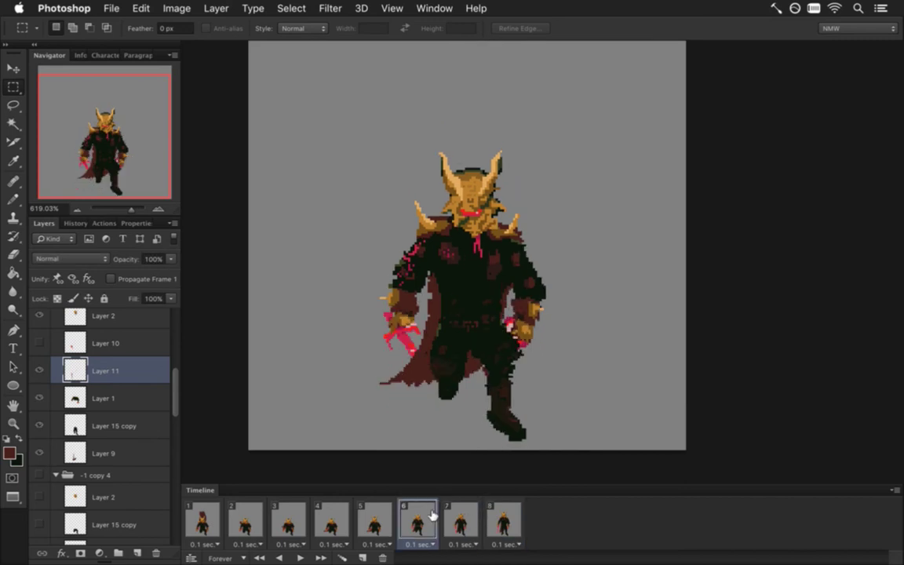
left_click(373, 521)
left_click(417, 522)
left_click(458, 521)
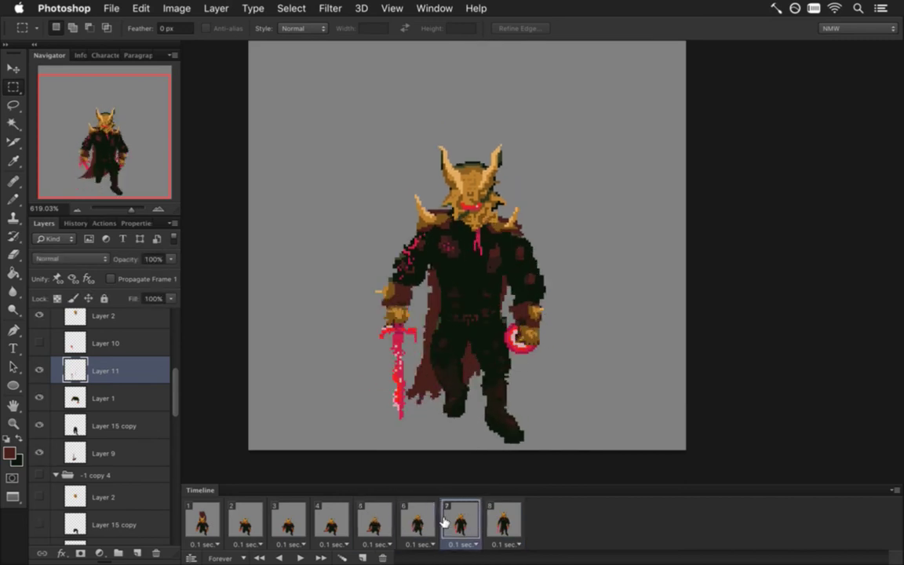
left_click(493, 517)
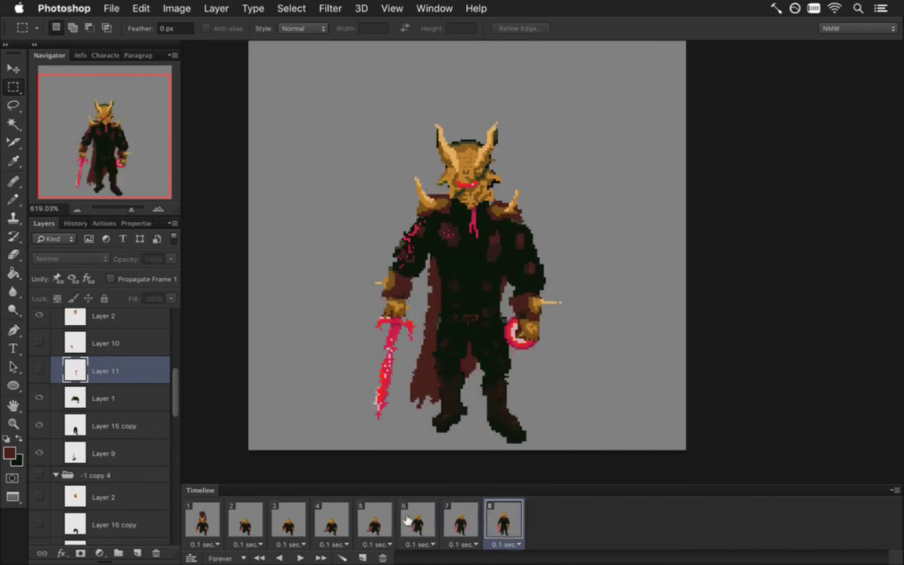
left_click(447, 517)
left_click(416, 521)
left_click(374, 527)
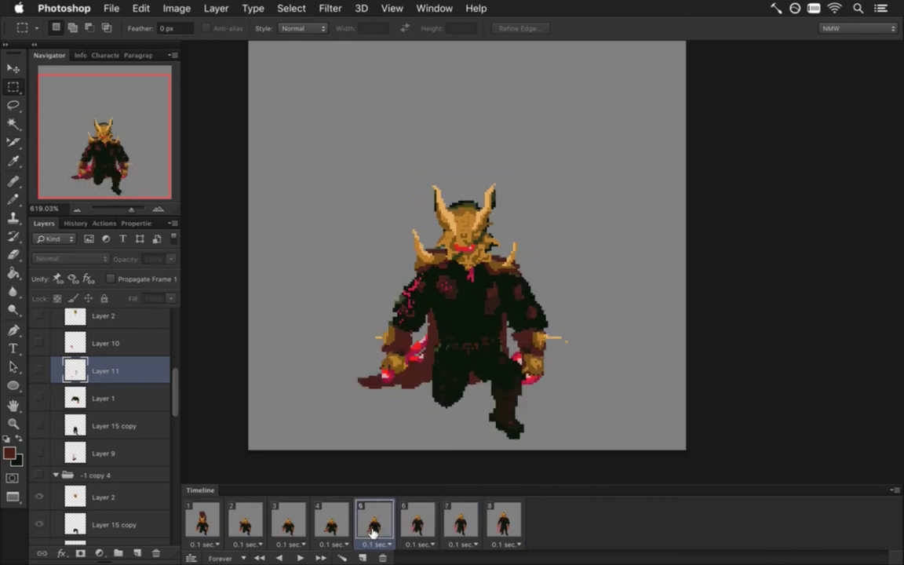
left_click(414, 522)
left_click(461, 520)
left_click(511, 509)
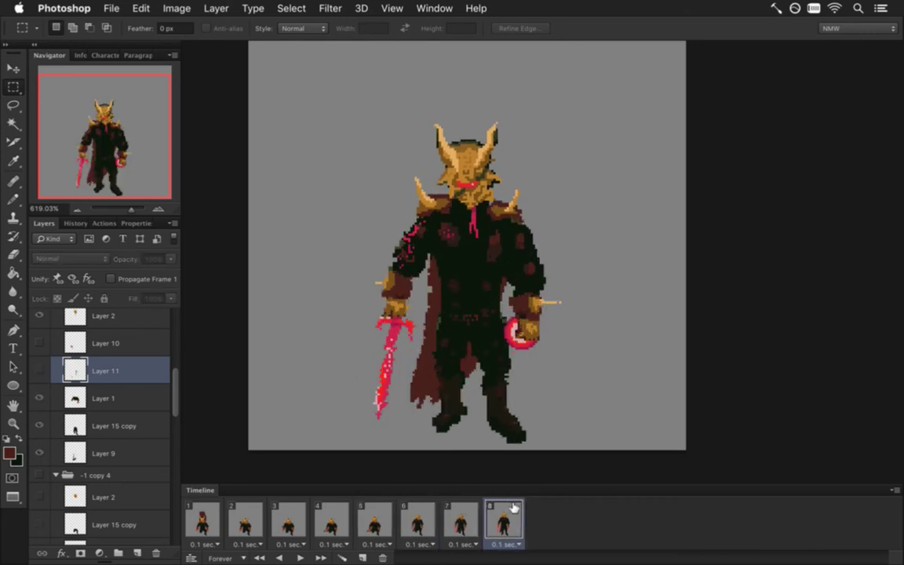
left_click(463, 519)
left_click(428, 519)
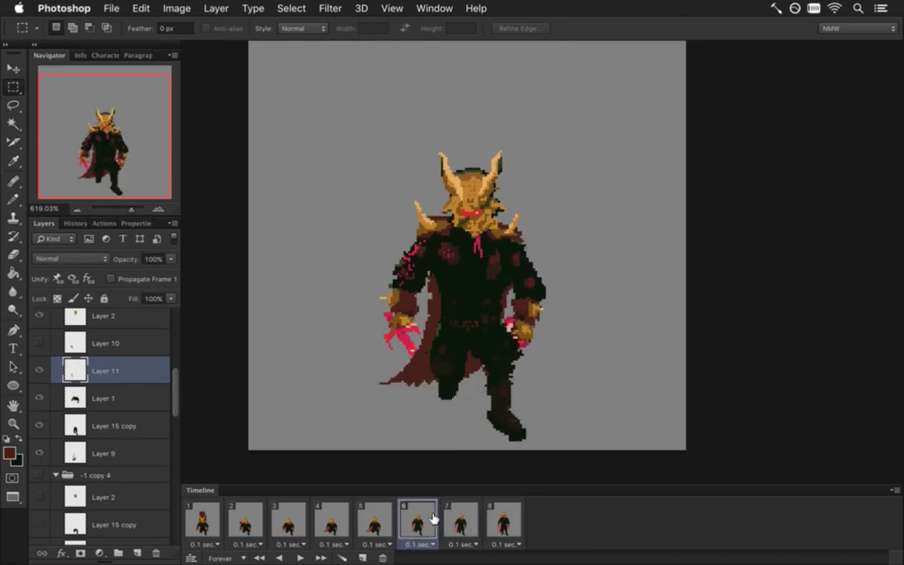
Step: Step through frames 4 to 8 to examine how the pose and sword move from kneeling to standing
left_click(374, 522)
left_click(330, 521)
left_click(376, 524)
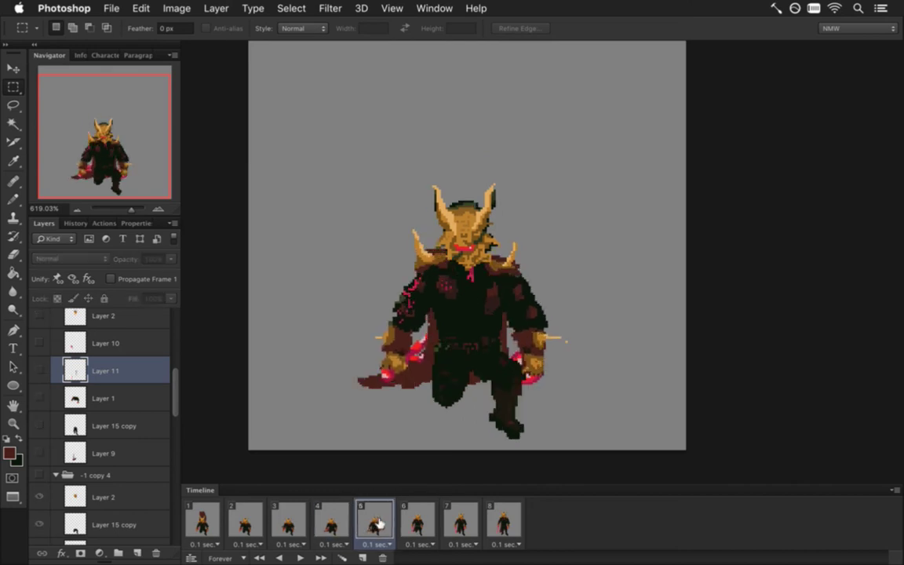
left_click(339, 522)
left_click(385, 521)
left_click(421, 521)
left_click(468, 521)
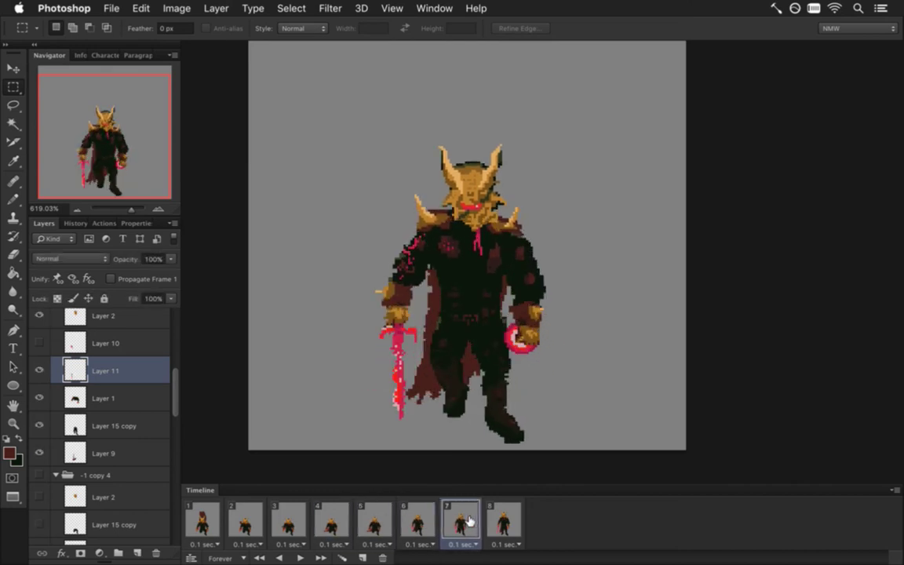
left_click(418, 521)
left_click(456, 519)
left_click(504, 523)
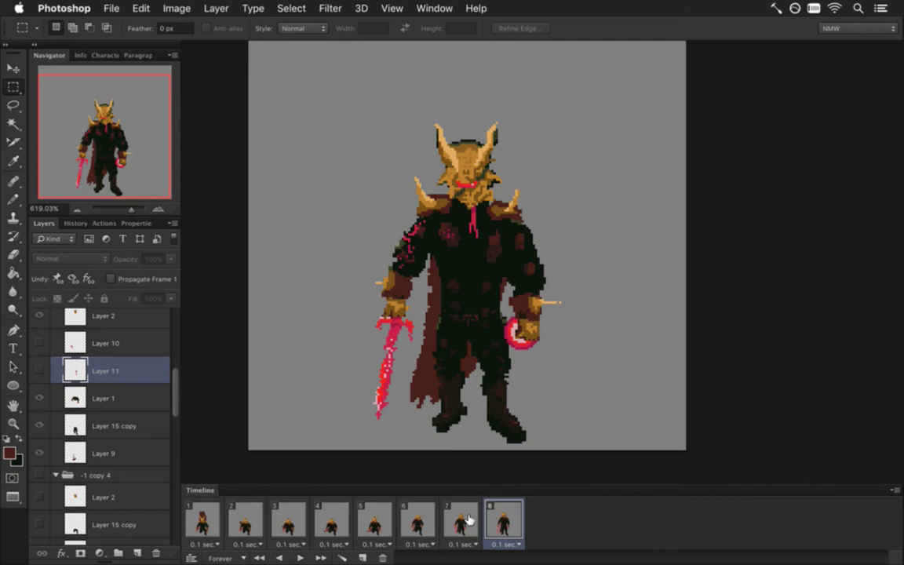
Step: Compare frame 7 with frames 5, 6 and 8 to examine the body's position during the rise
left_click(461, 522)
left_click(490, 522)
left_click(461, 523)
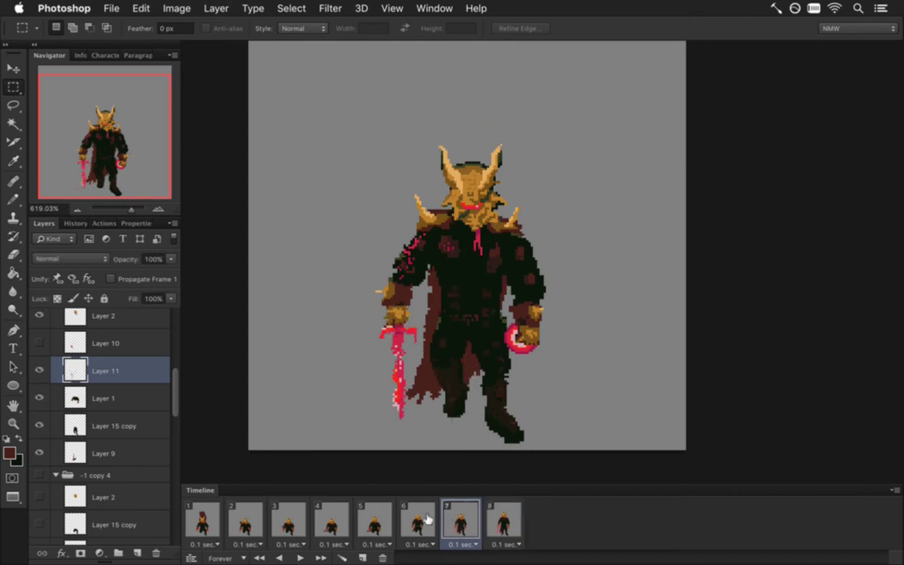
left_click(424, 520)
left_click(458, 526)
left_click(433, 520)
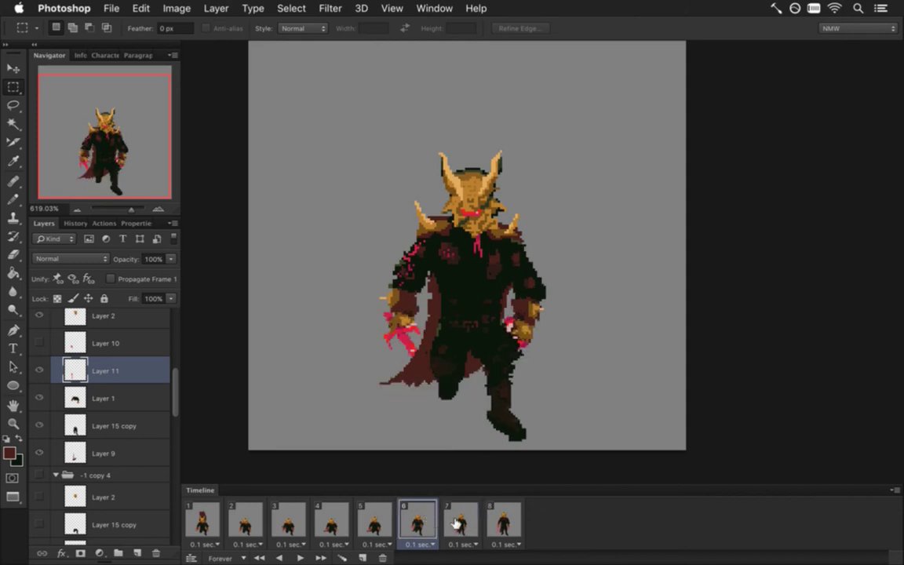
left_click(458, 523)
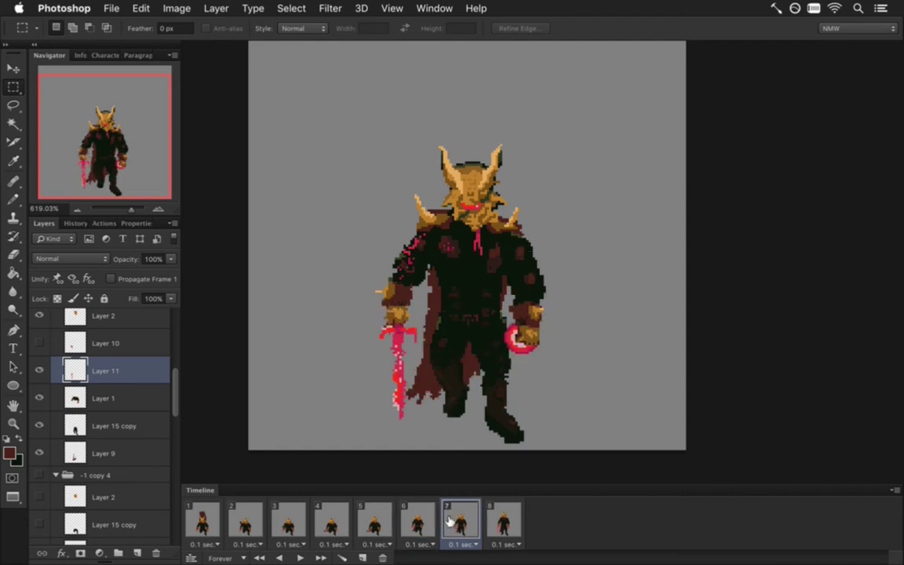
left_click(420, 523)
left_click(374, 521)
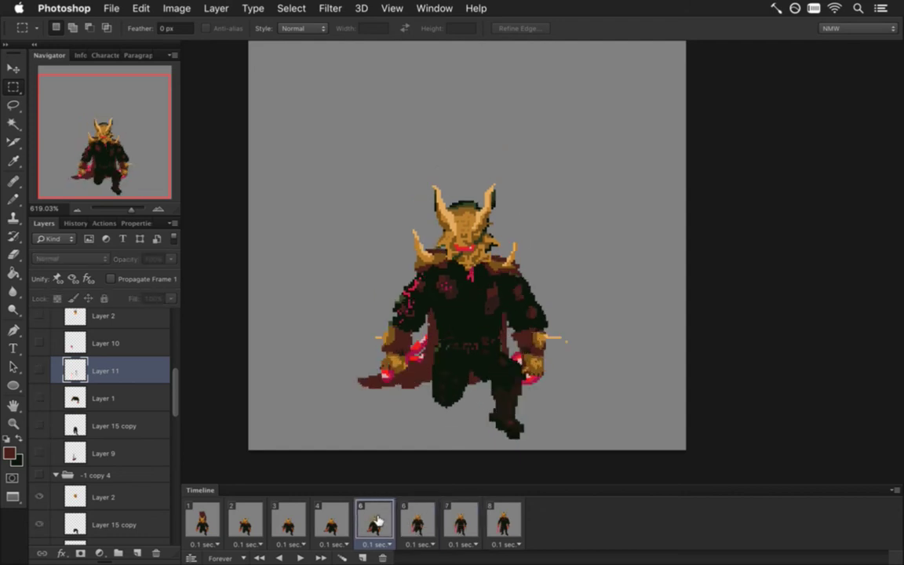
left_click(416, 523)
left_click(375, 524)
left_click(417, 519)
left_click(449, 514)
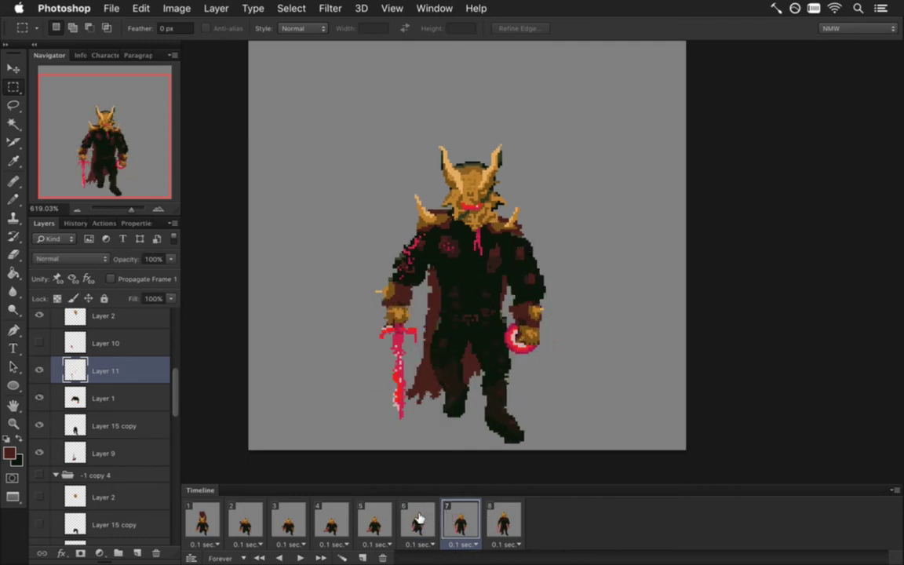
left_click(417, 522)
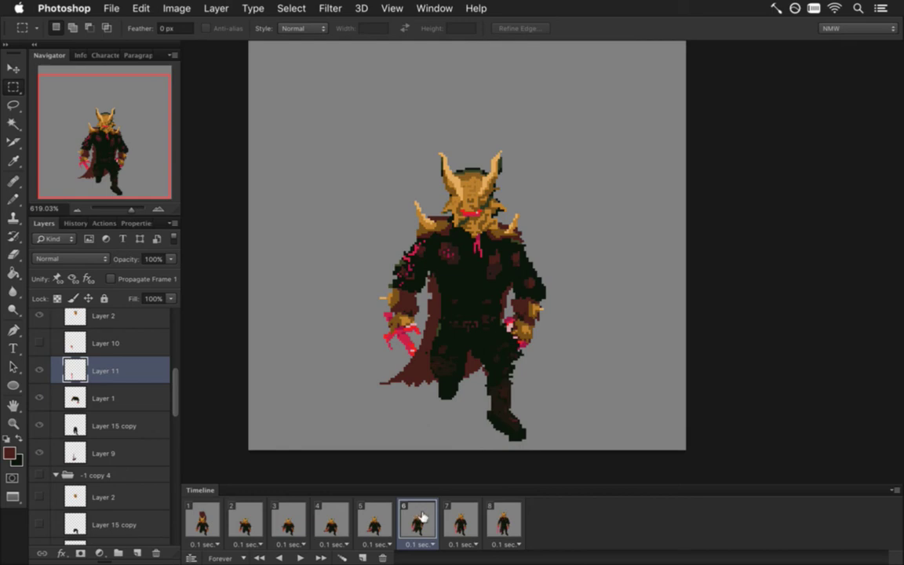
Step: Try small left and down nudges of group -1 copy 2 in frame 7 against frame 6, and settle it slightly right of its starting position
left_click(466, 516)
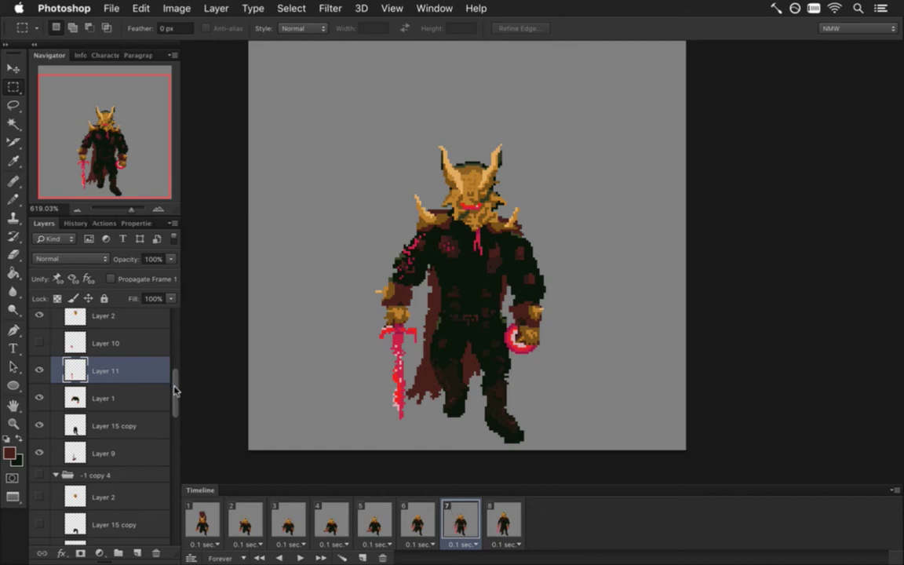
scroll(176, 390, "up", 3)
left_click(133, 375)
key("v")
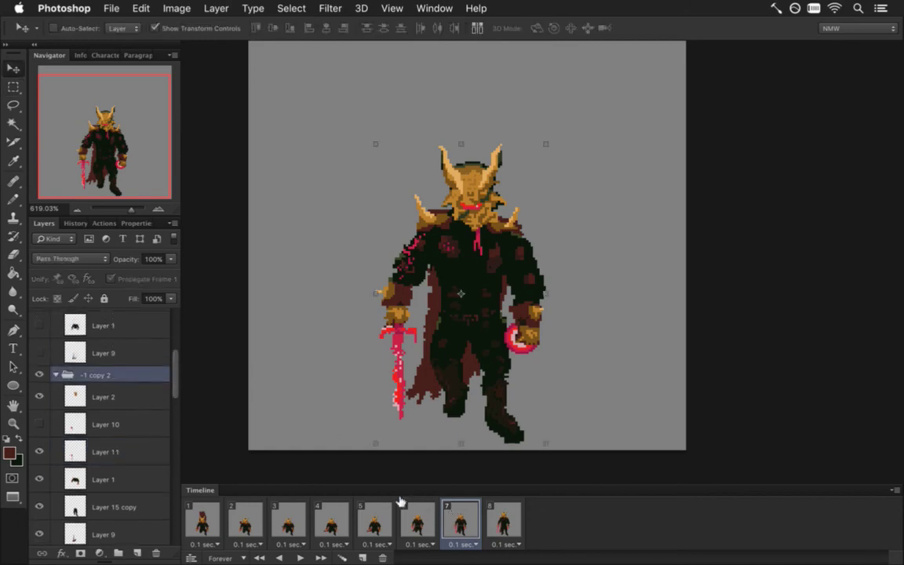
left_click(416, 524)
left_click(454, 512)
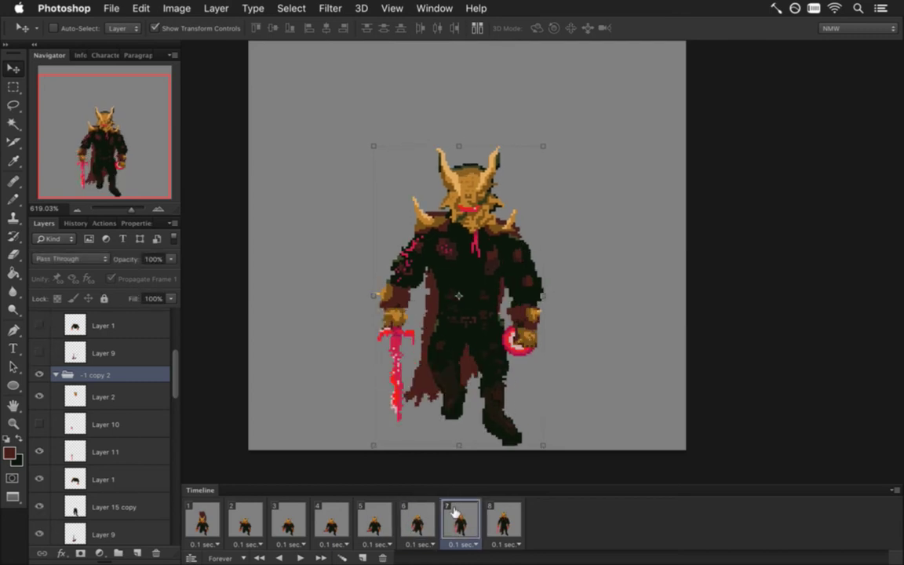
left_click(423, 522)
left_click(453, 516)
left_click(427, 518)
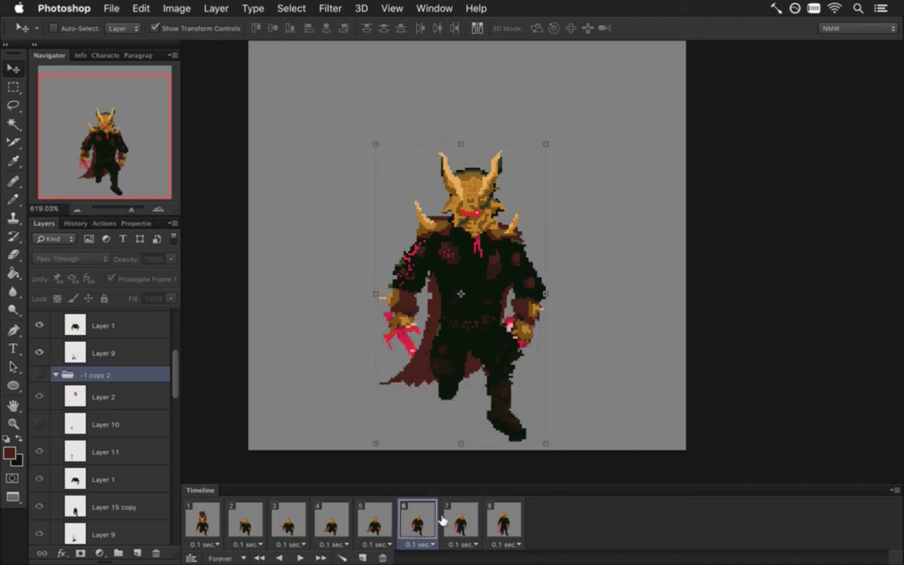
left_click(462, 523)
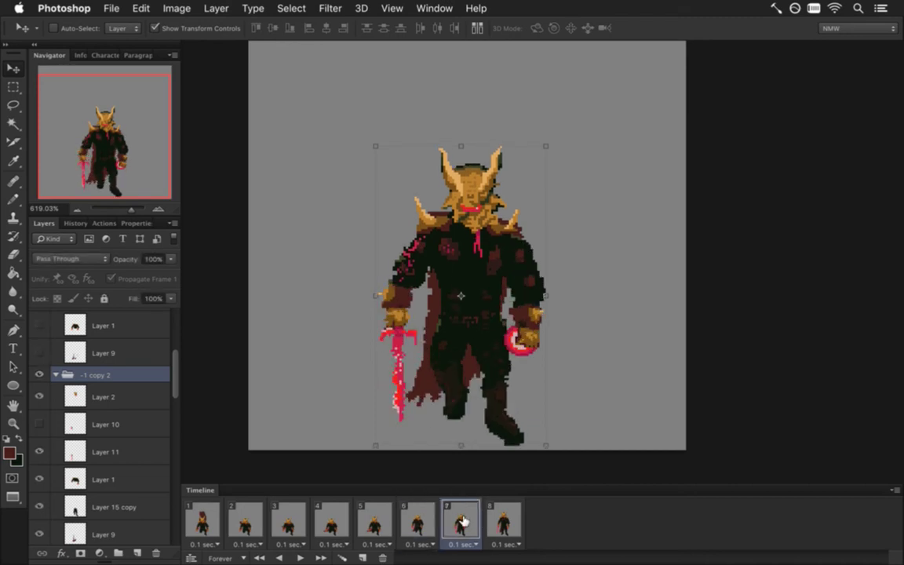
left_click(415, 520)
left_click(452, 522)
left_click(435, 520)
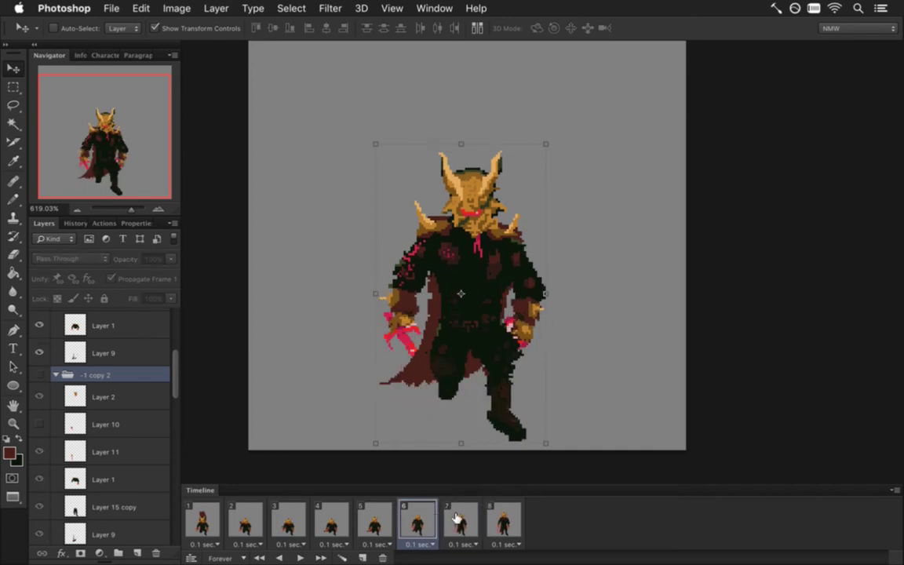
left_click(457, 519)
left_click(429, 517)
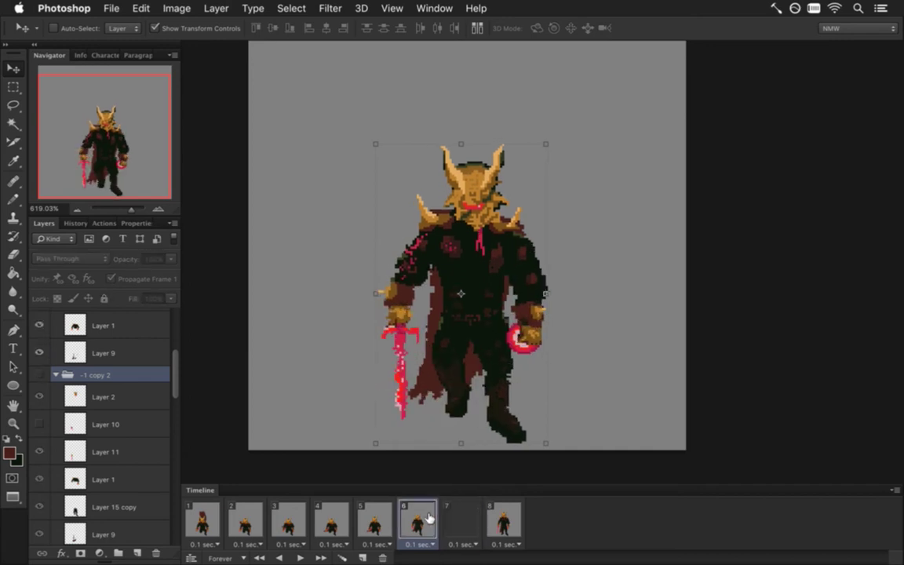
left_click(458, 520)
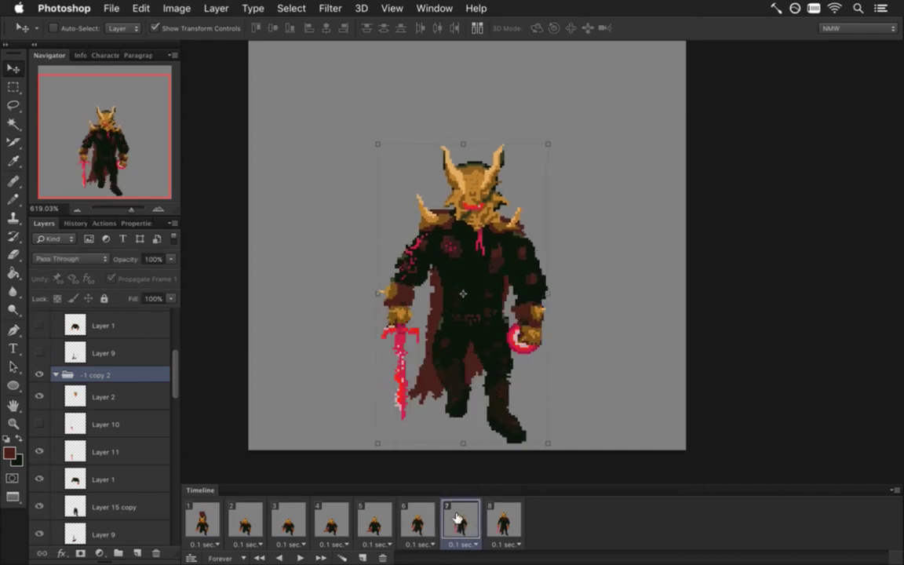
Step: Review the shifted body in frames 5 to 8 and play the landing animation from frame 1
left_click(500, 521)
left_click(458, 521)
left_click(415, 521)
left_click(369, 522)
left_click(415, 522)
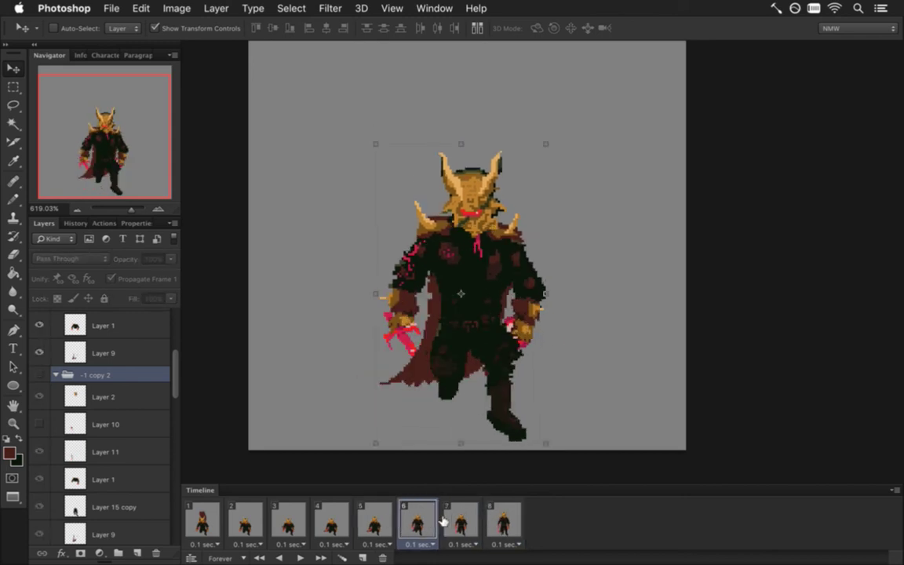
left_click(459, 521)
left_click(505, 519)
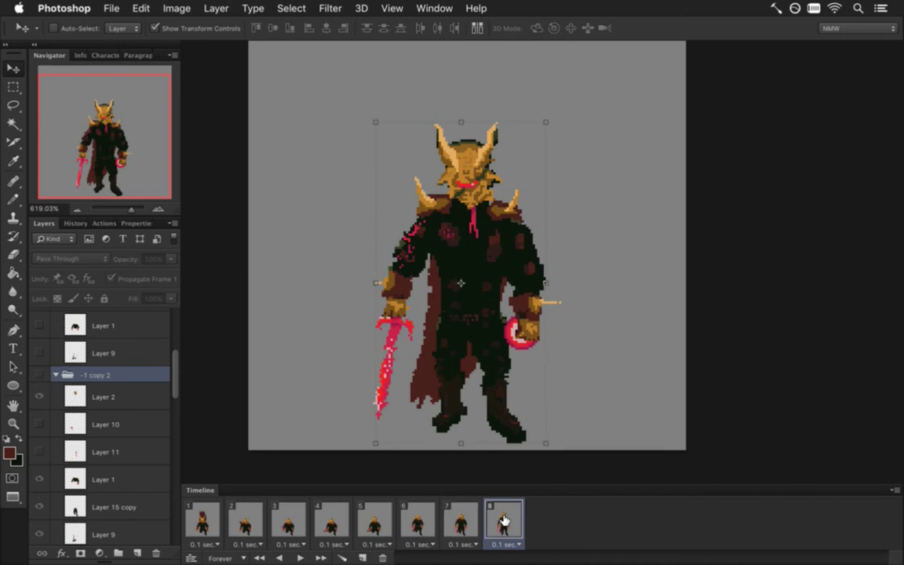
left_click(202, 519)
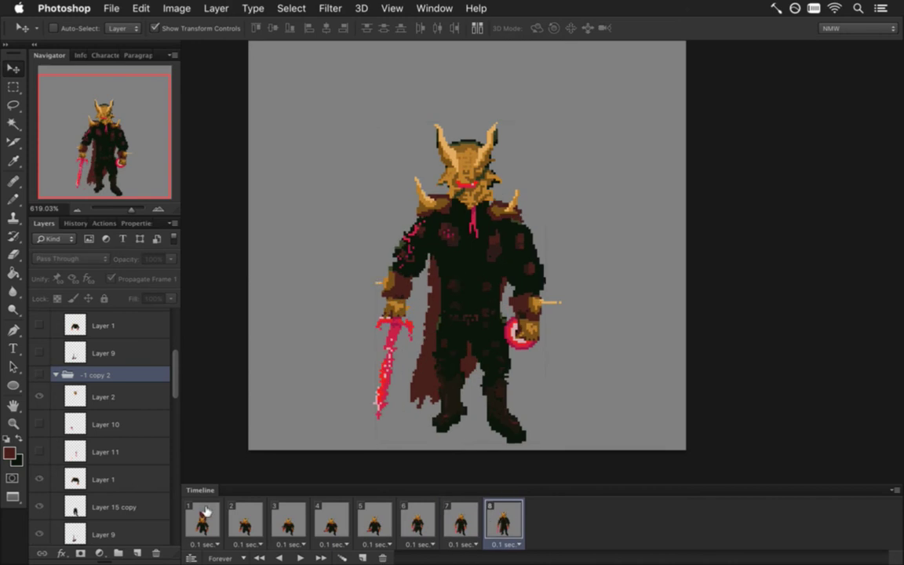
left_click(299, 557)
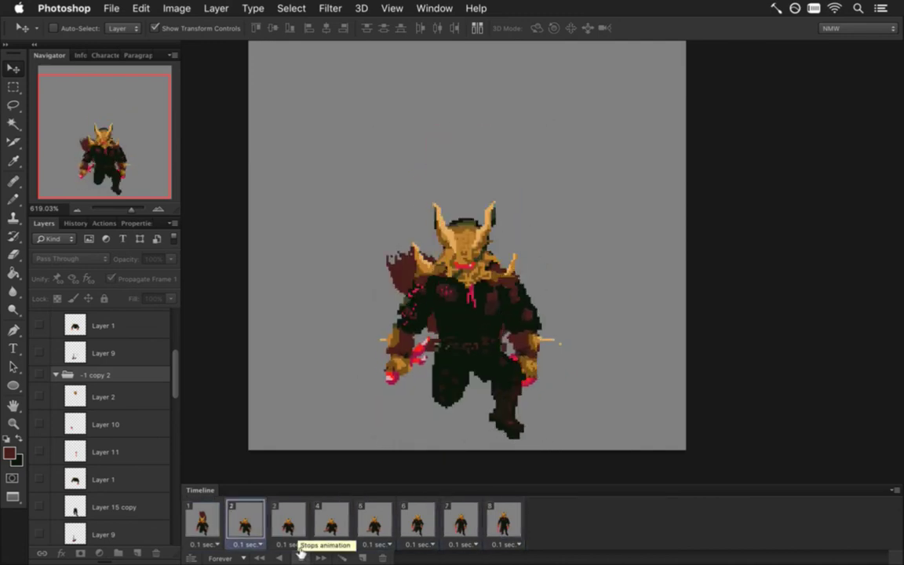
Step: Stop playback and set the delay of frame 8 to 0.5 seconds
left_click(300, 551)
left_click(503, 522)
left_click(509, 544)
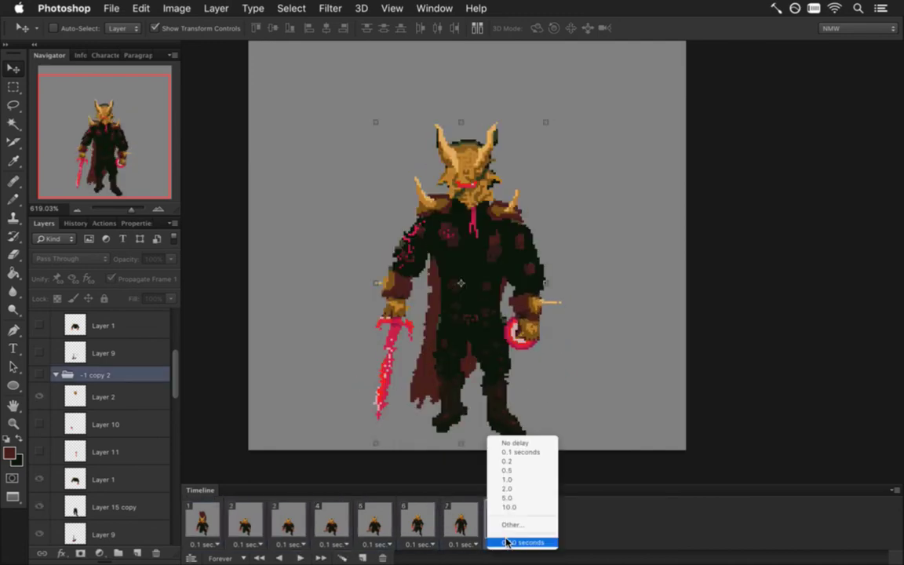
left_click(510, 497)
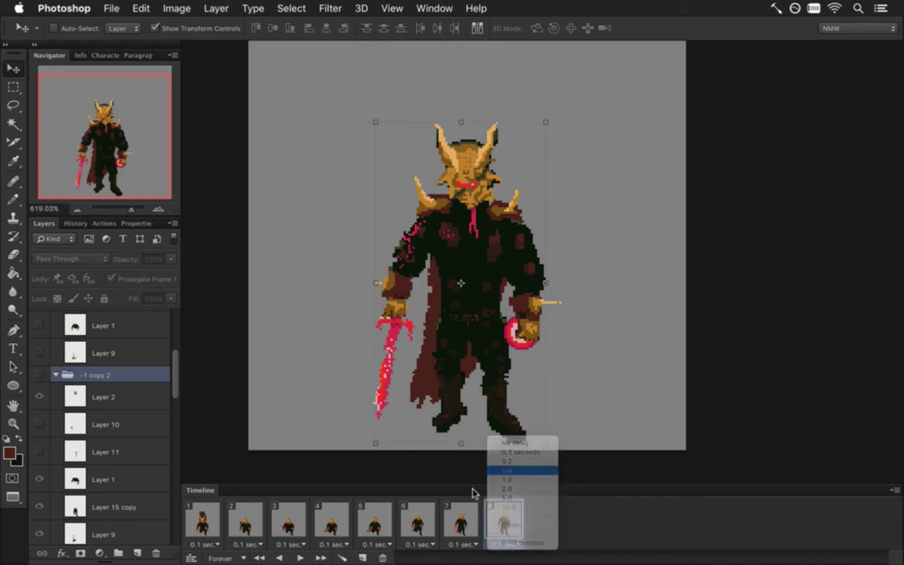
Step: Play the landing animation from frame 1 to review the longer hold on the standing pose
left_click(200, 521)
left_click(300, 557)
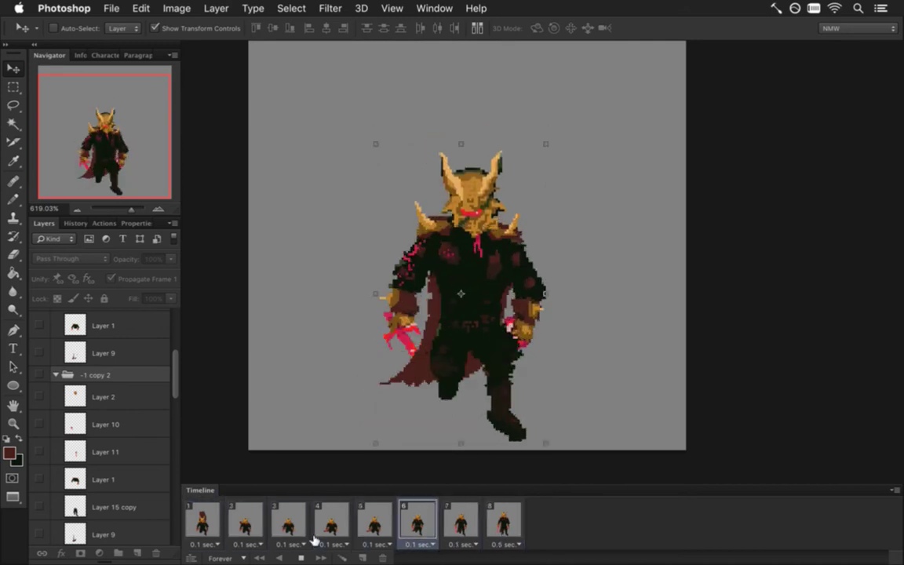
key("m")
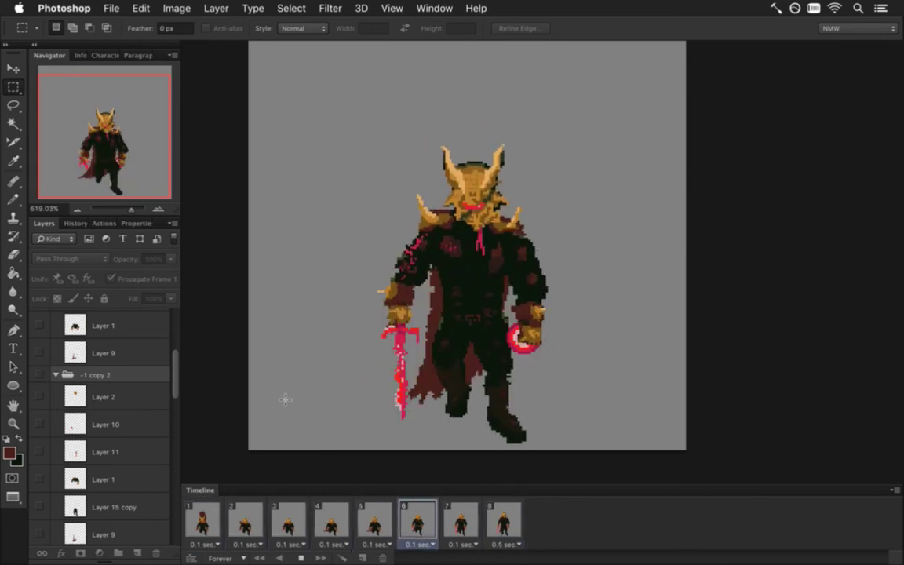
left_click(301, 558)
Step: Compare frames 6, 7 and 8 to examine the transition from the rising pose to full standing
left_click(417, 521)
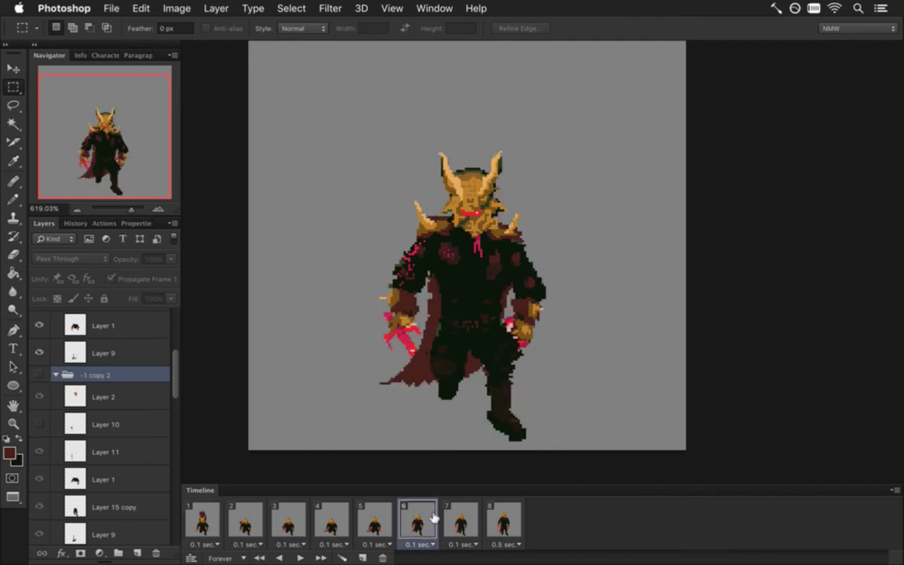
left_click(462, 521)
left_click(503, 519)
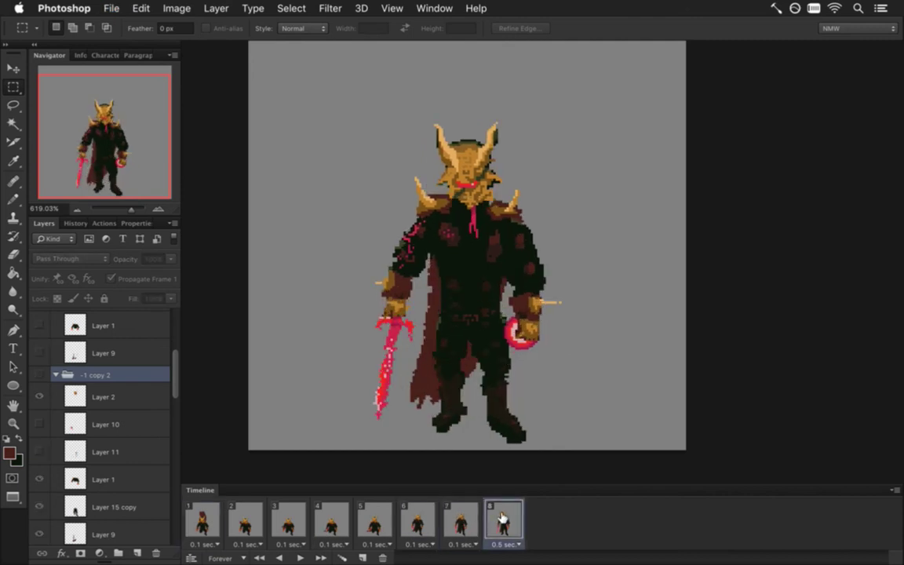
left_click(462, 521)
left_click(428, 520)
left_click(460, 520)
left_click(500, 519)
left_click(462, 520)
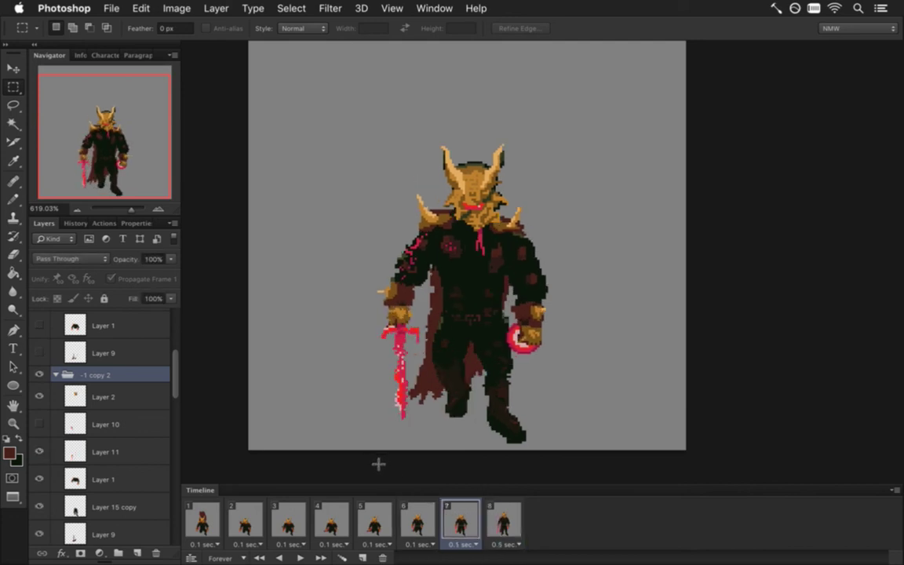
left_click(502, 520)
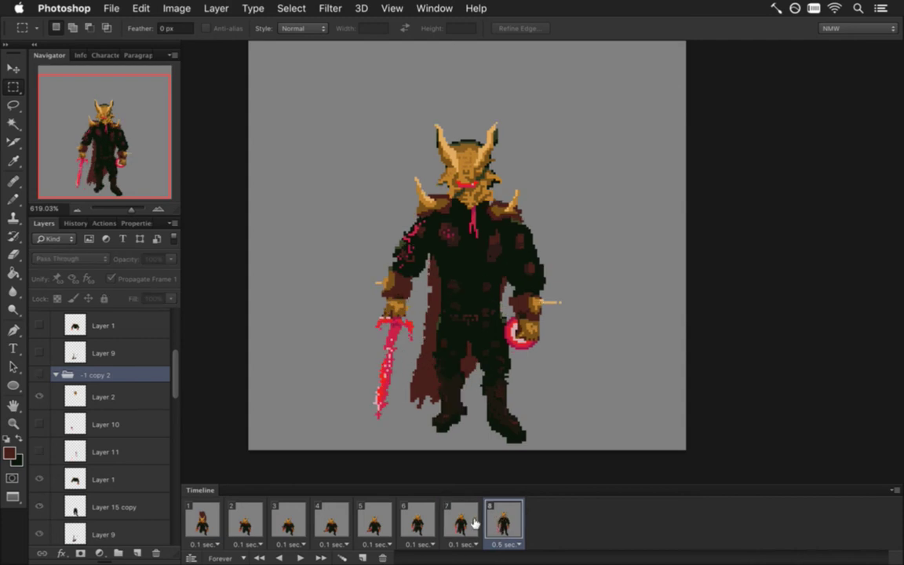
left_click(471, 519)
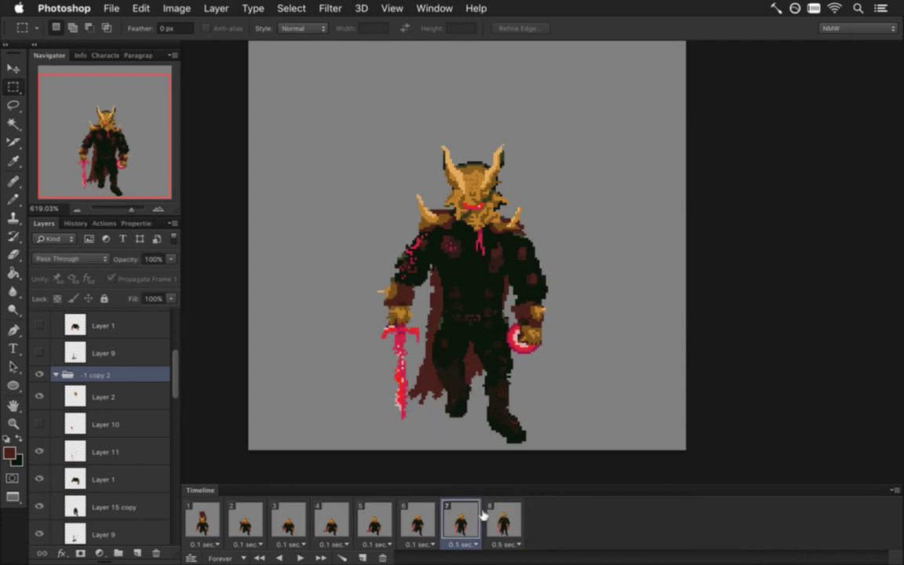
left_click(503, 518)
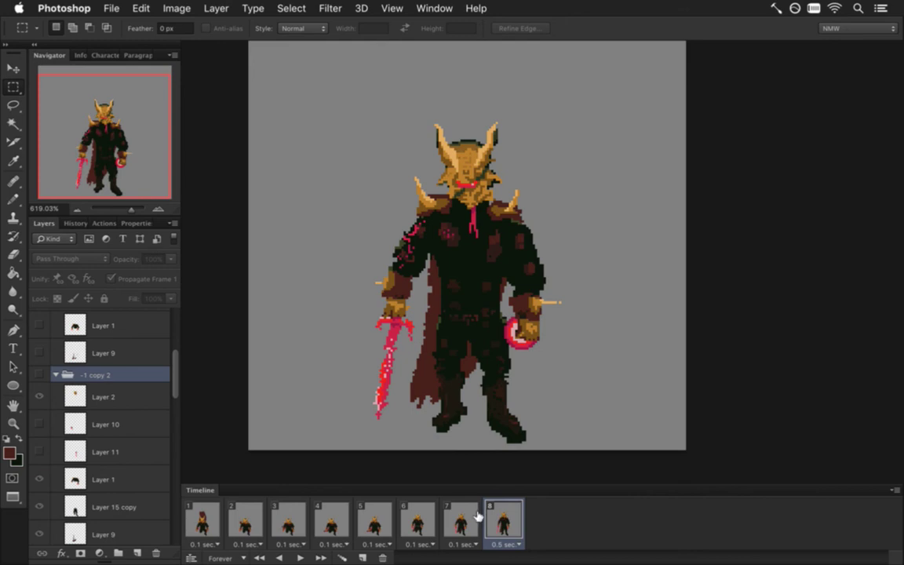
Step: Duplicate frame 8 and set the delay of the first of the two copies to 0.1 seconds
left_click(362, 557)
left_click(506, 530)
left_click(508, 544)
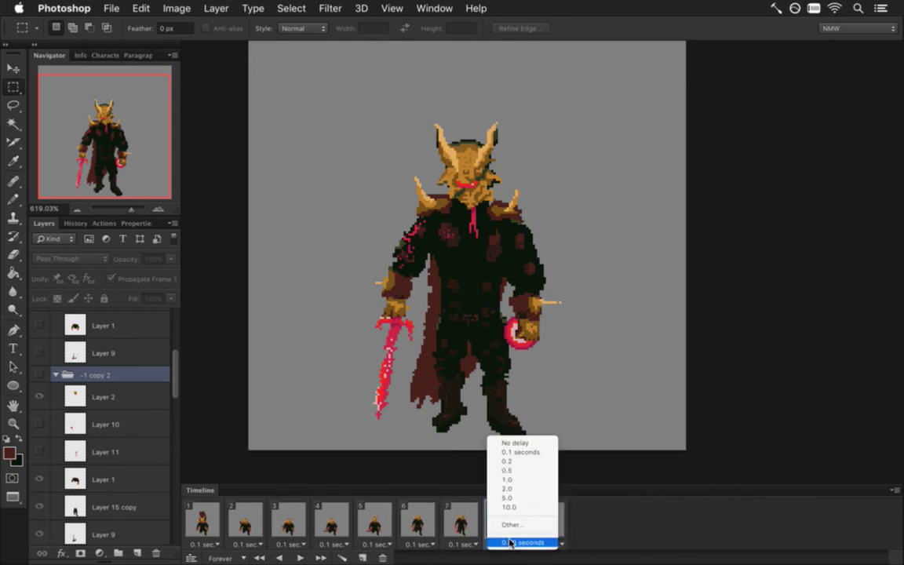
left_click(515, 455)
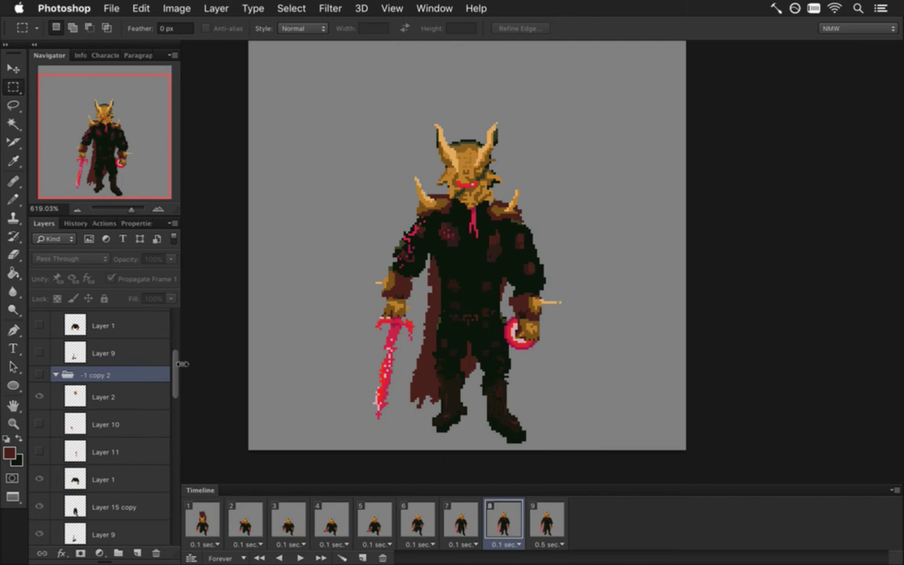
Step: Duplicate group -1 and show only the copy in frame 8, keeping the original group for frame 9
left_click_drag(176, 372, 167, 317)
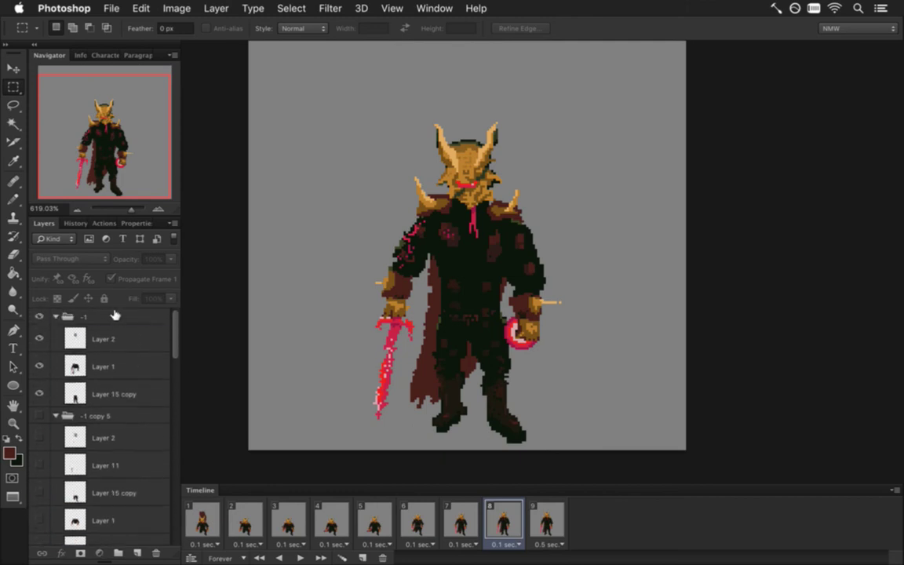
left_click(125, 322)
key("super+j")
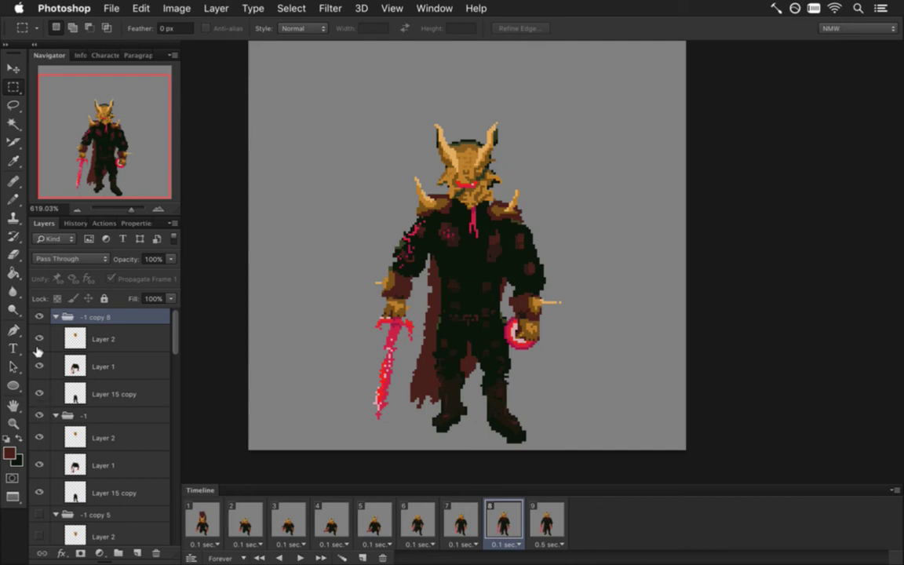
left_click_drag(549, 536, 500, 514)
left_click(471, 522)
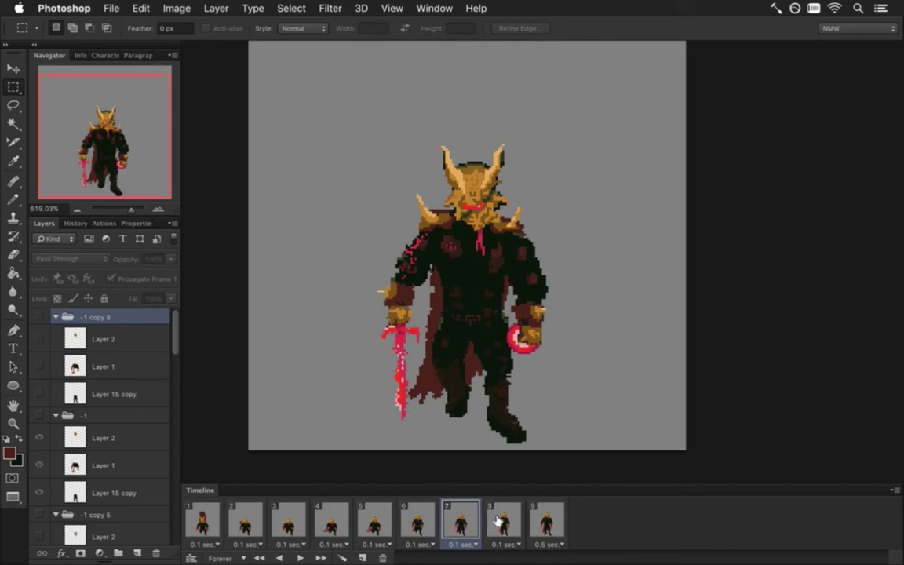
left_click(502, 515)
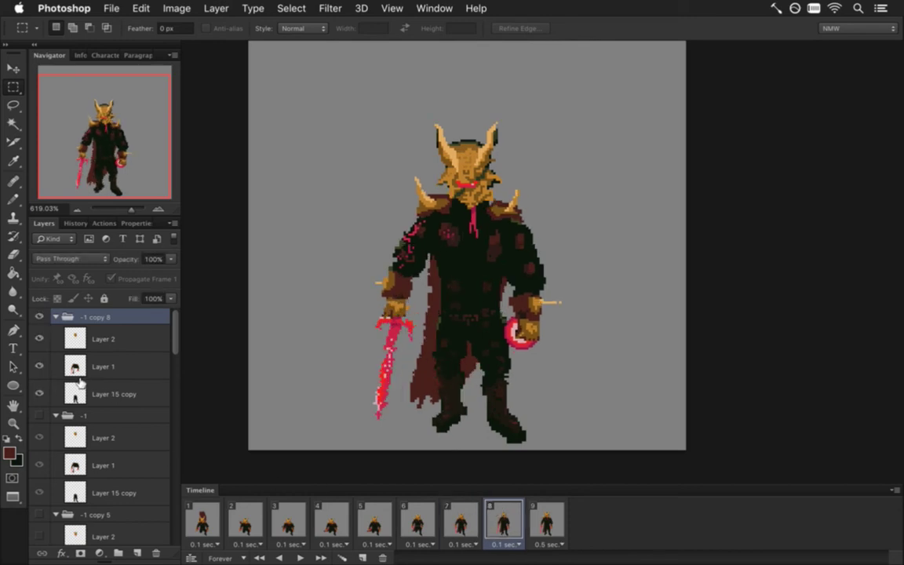
Step: In frame 8, rotate the raised foot on Layer 15 copy of the duplicated group by -15.50 degrees and move it slightly up
left_click(81, 386)
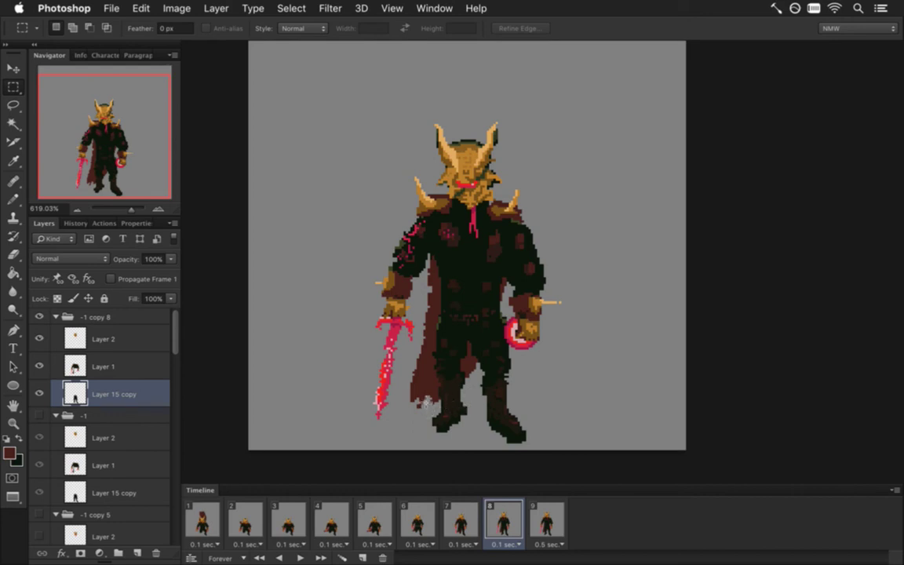
key("v")
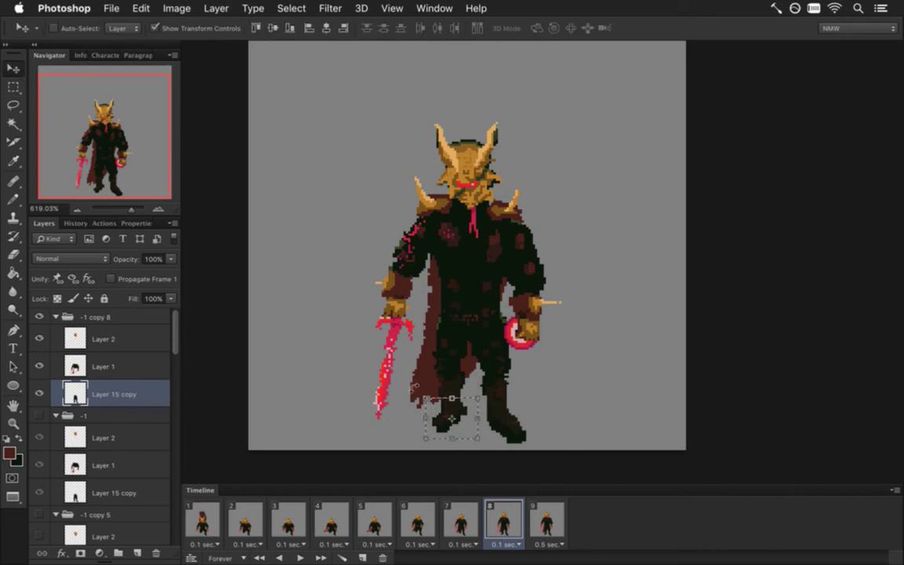
key("ctrl+t")
left_click_drag(415, 392, 400, 363)
left_click_drag(459, 406, 458, 392)
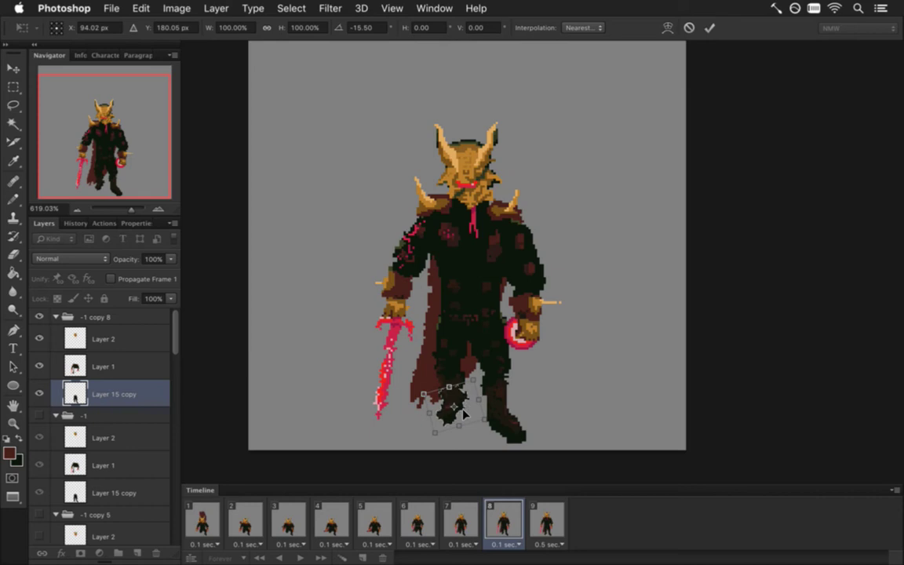
key("Return")
key("m")
left_click(408, 345)
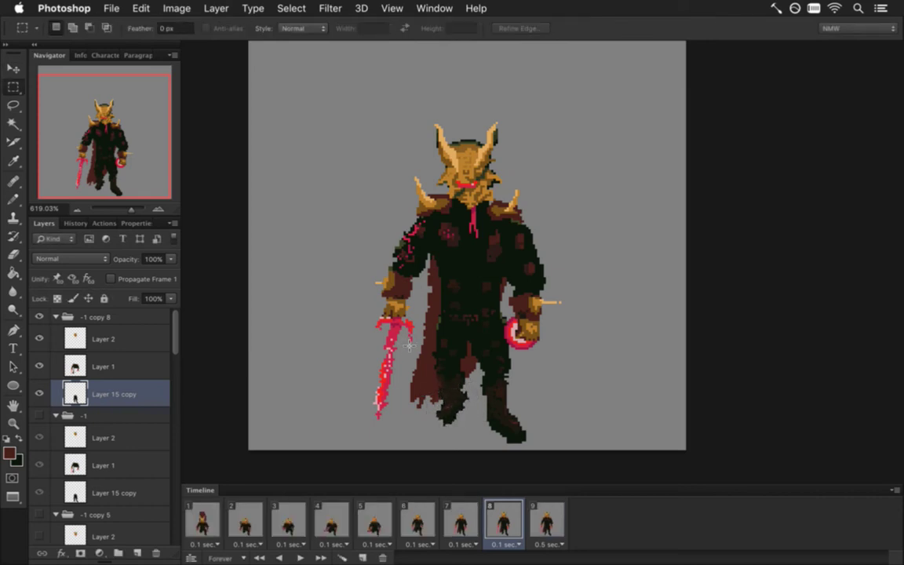
Step: Select the sword and its hand on Layer 1 of group -1 copy 8 and rotate them by -7.59 degrees
left_click(114, 366)
left_click_drag(340, 285, 397, 426)
left_click_drag(375, 297, 419, 295)
left_click_drag(337, 276, 410, 296)
key("v")
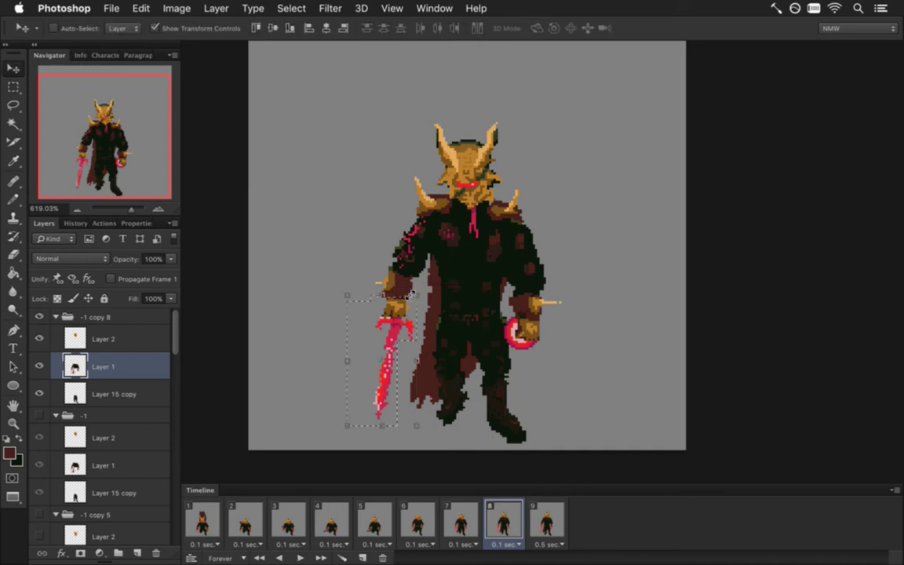
left_click_drag(330, 286, 324, 295)
key("Right")
key("Right")
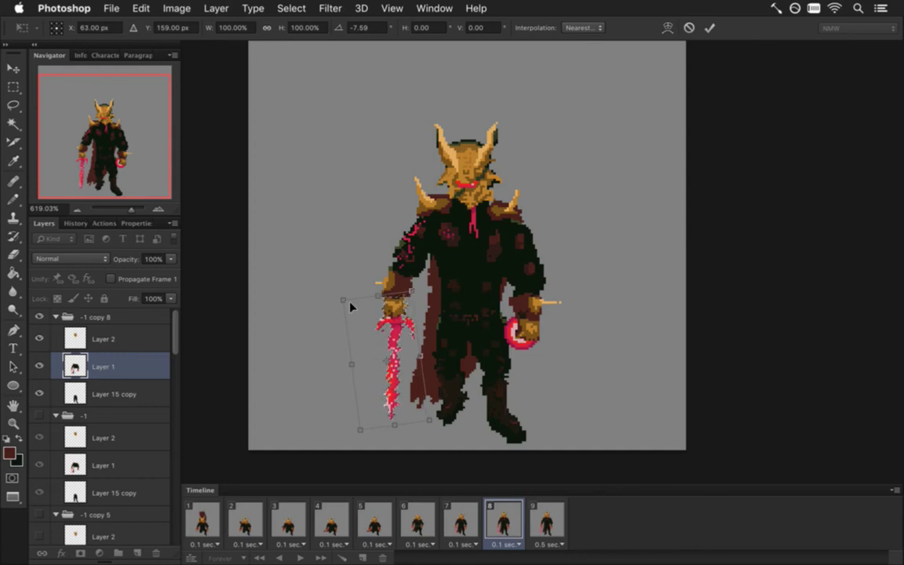
key("Return")
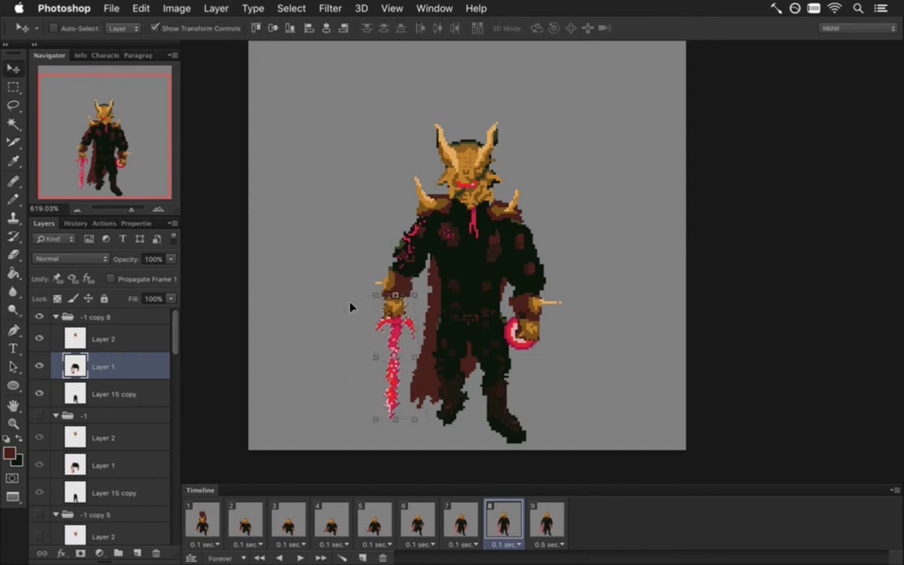
key("m")
left_click(450, 283)
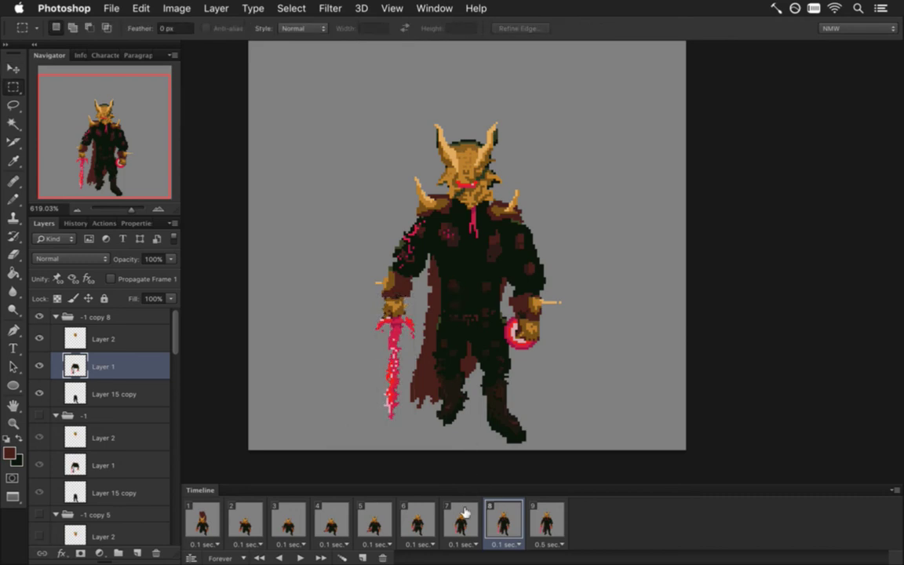
Step: Check frame 7, then move the head on Layer 2 of group -1 copy 8 slightly down in frame 8
left_click(463, 518)
left_click(511, 521)
left_click(128, 331)
key("v")
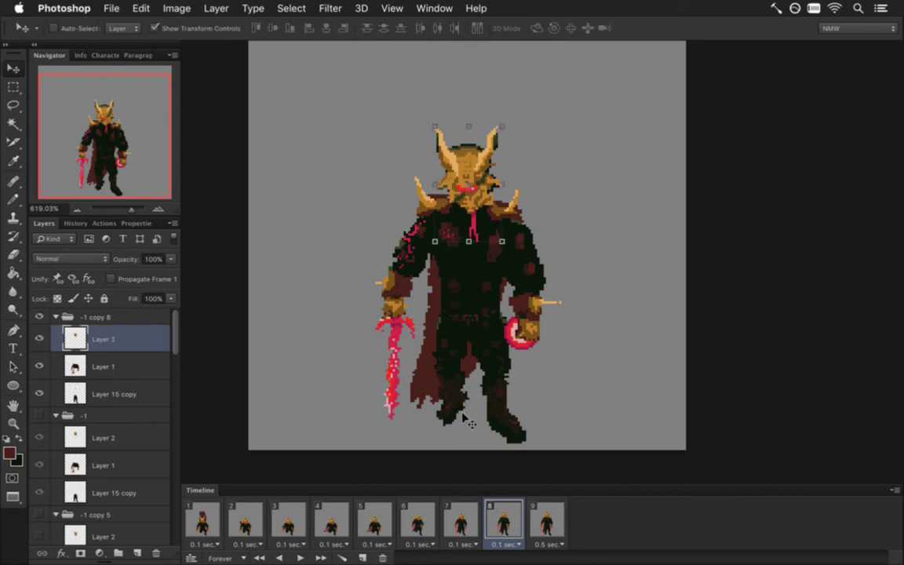
Step: Compare frames 6 to 9 to examine how the head, sword and foot move through the new in-between frame
left_click(461, 520)
left_click(430, 518)
left_click(460, 527)
left_click(510, 520)
left_click(549, 520)
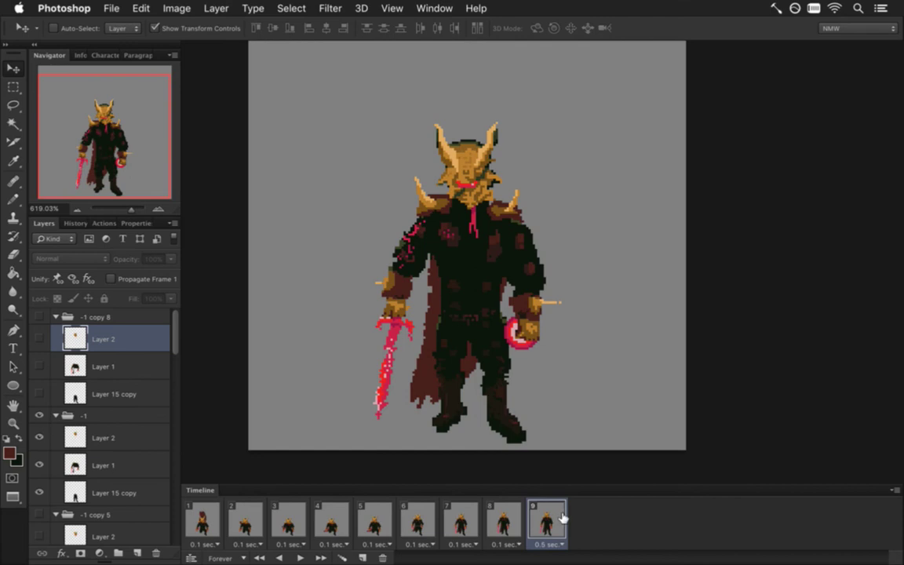
left_click_drag(544, 519, 504, 520)
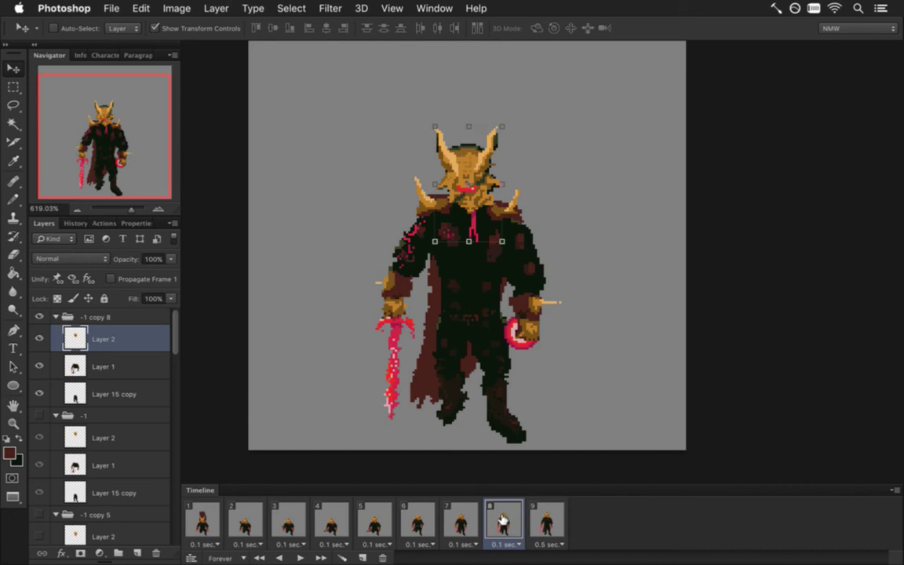
left_click(461, 522)
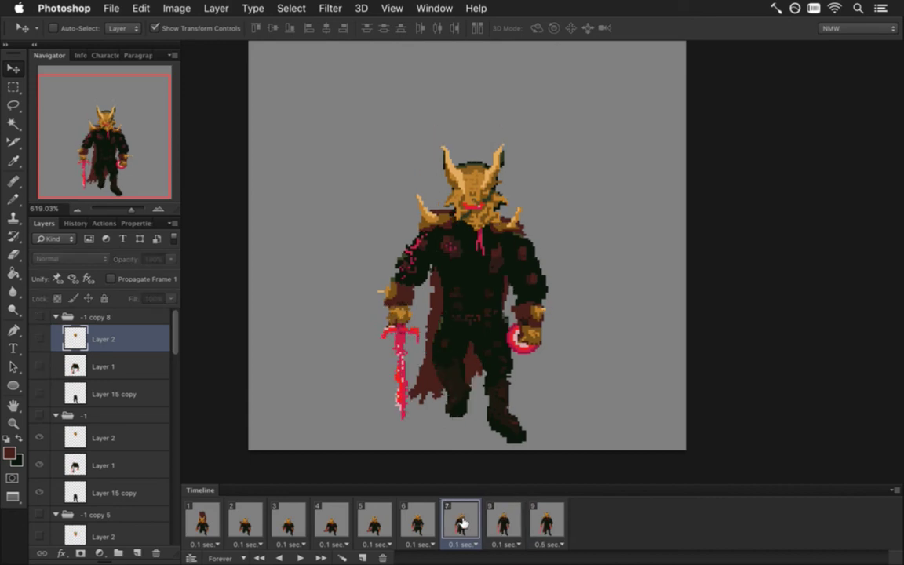
left_click(504, 522)
Step: Select the spiked shoulder area on Layer 1 of group -1 copy 8, nudge it slightly down, and deselect
key("l")
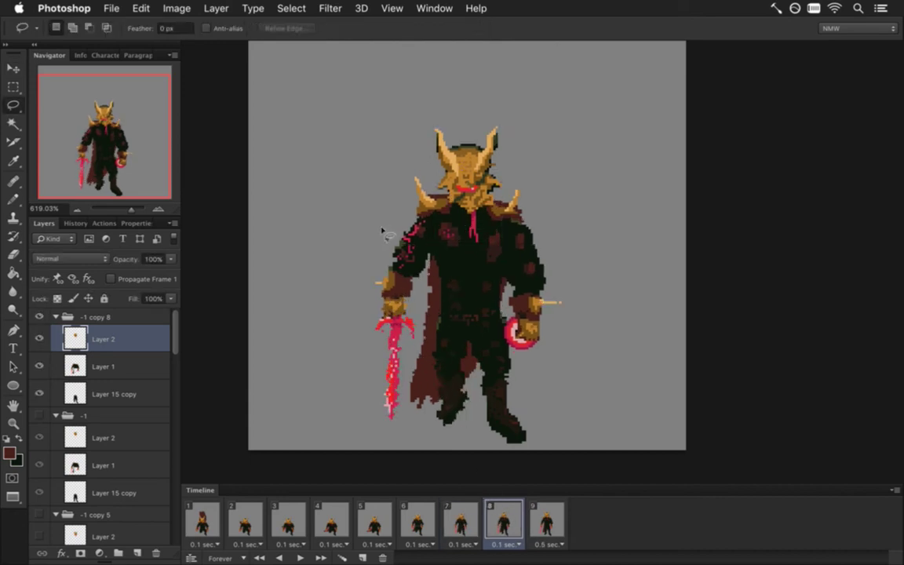
left_click(102, 369)
key("m")
left_click_drag(369, 147, 568, 218)
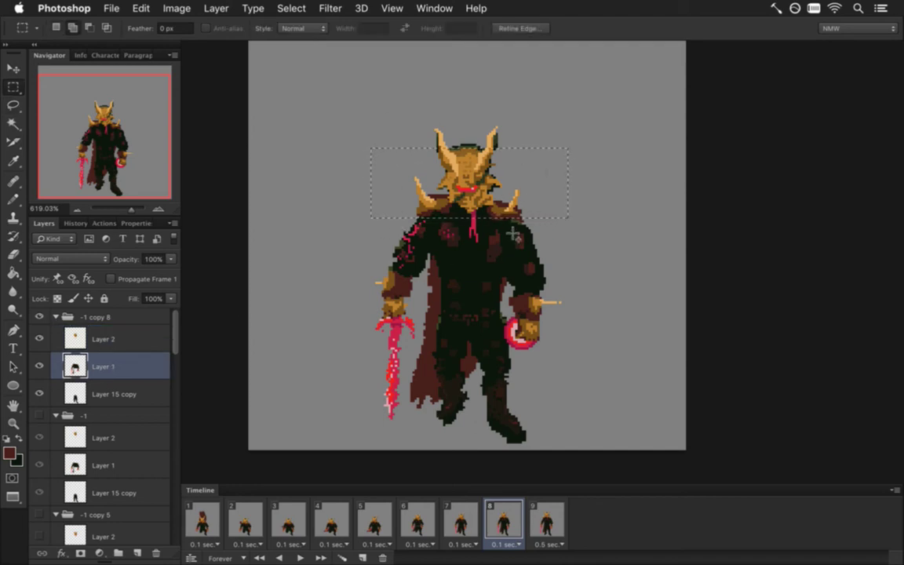
left_click_drag(568, 217, 522, 227)
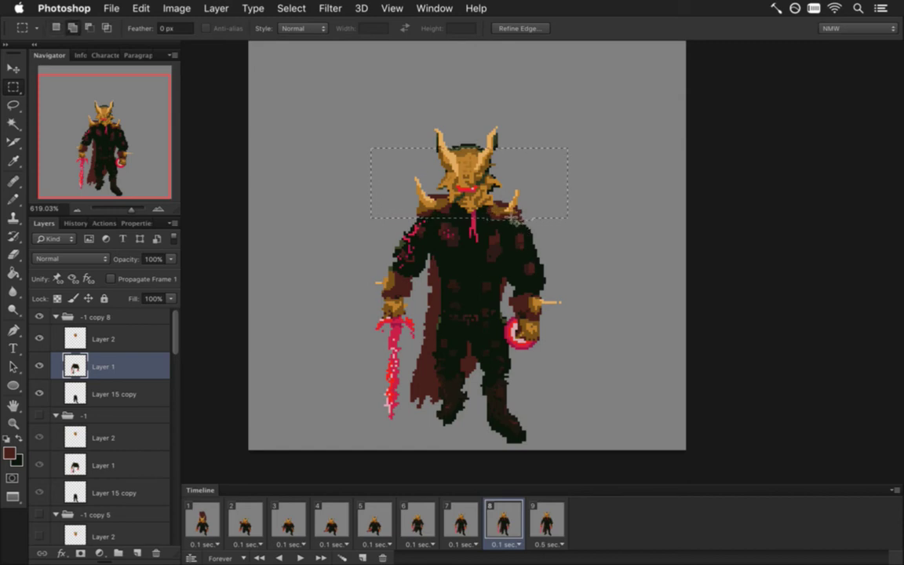
left_click_drag(522, 226, 525, 208)
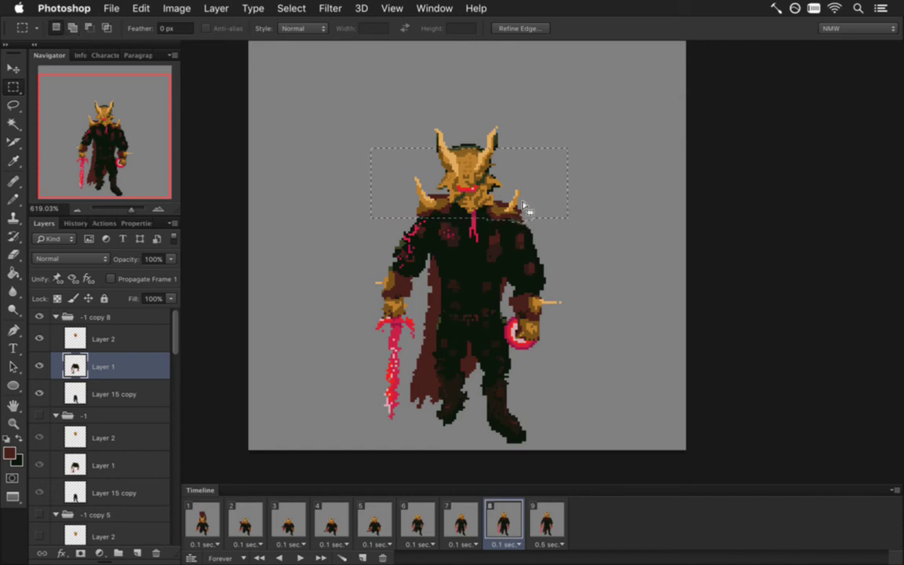
key("v")
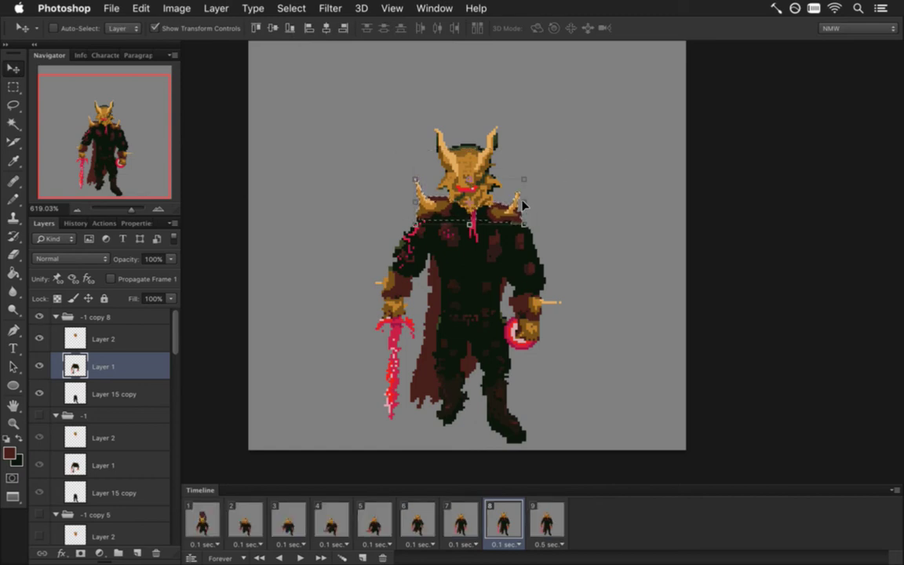
key("Down")
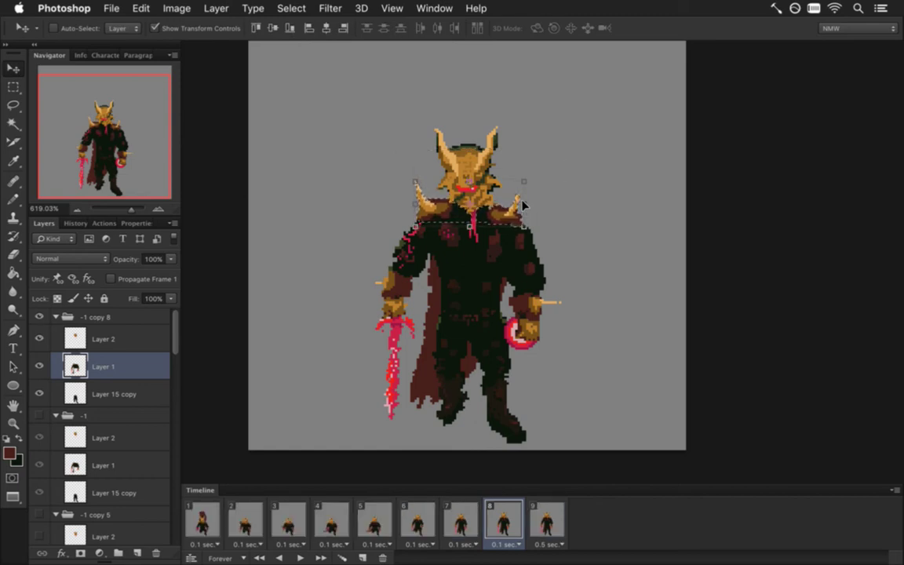
key("m")
key("ctrl+d")
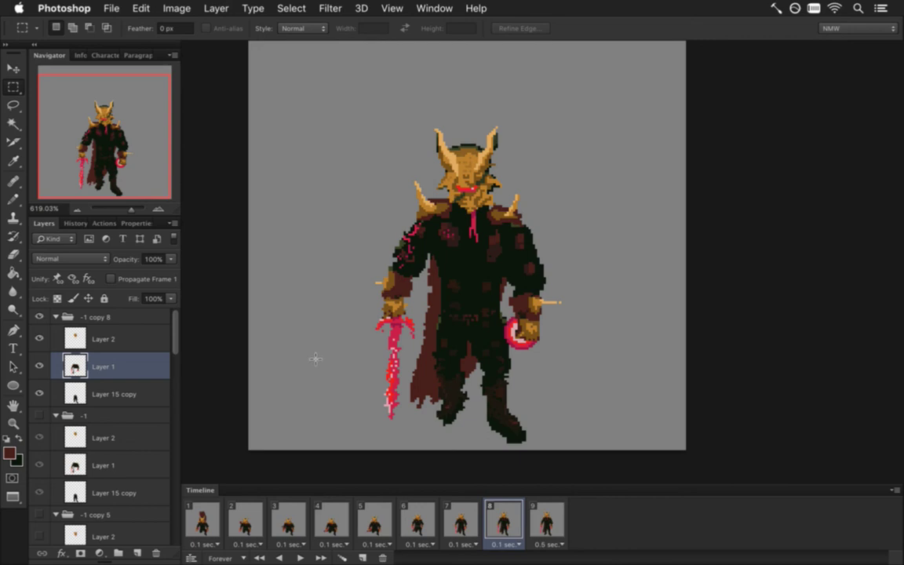
Step: Nudge the head on Layer 2 of group -1 copy 8 slightly further down in frame 8
left_click(144, 343)
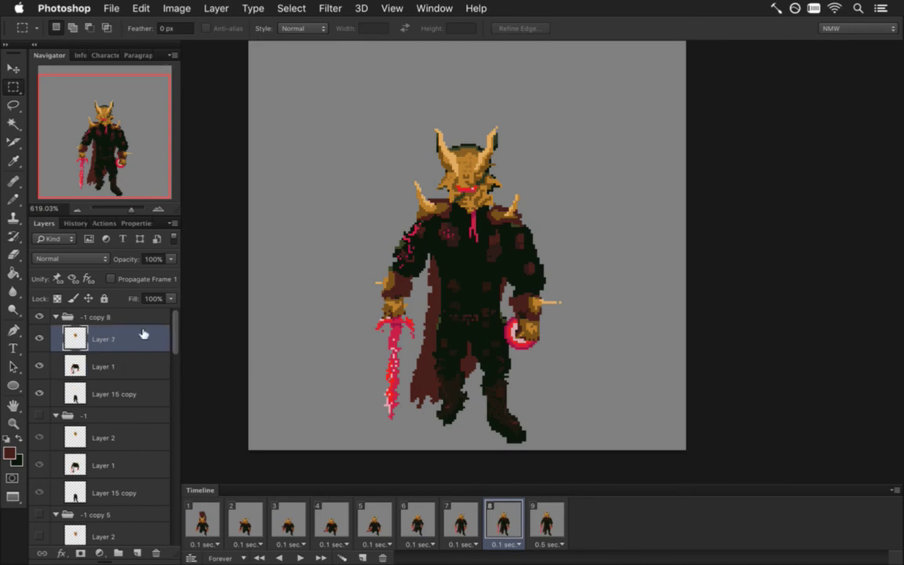
key("v")
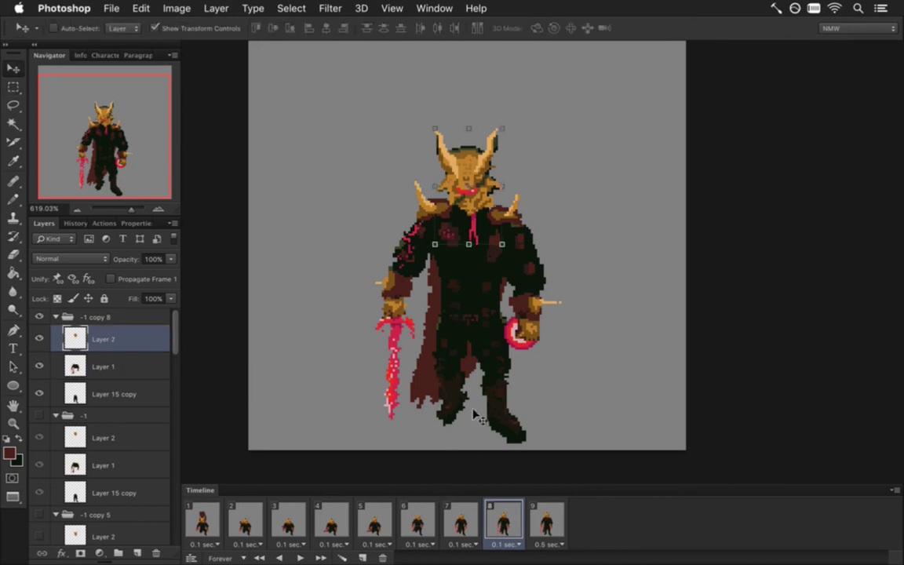
key("m")
Step: Step back and forth through frames 6 to 9 to examine how the lowered head and shoulders flow between poses
left_click(462, 519)
left_click(504, 520)
left_click(550, 508)
left_click(500, 518)
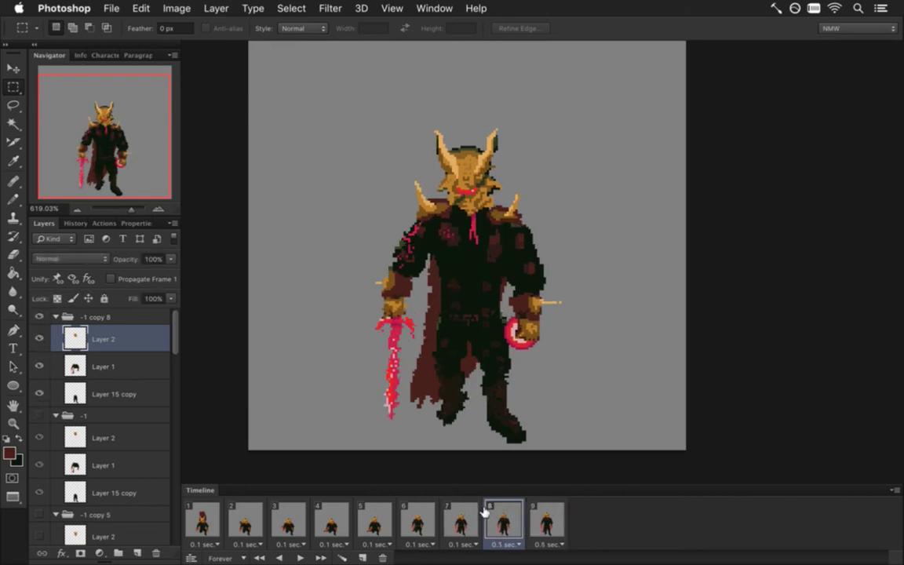
left_click(462, 522)
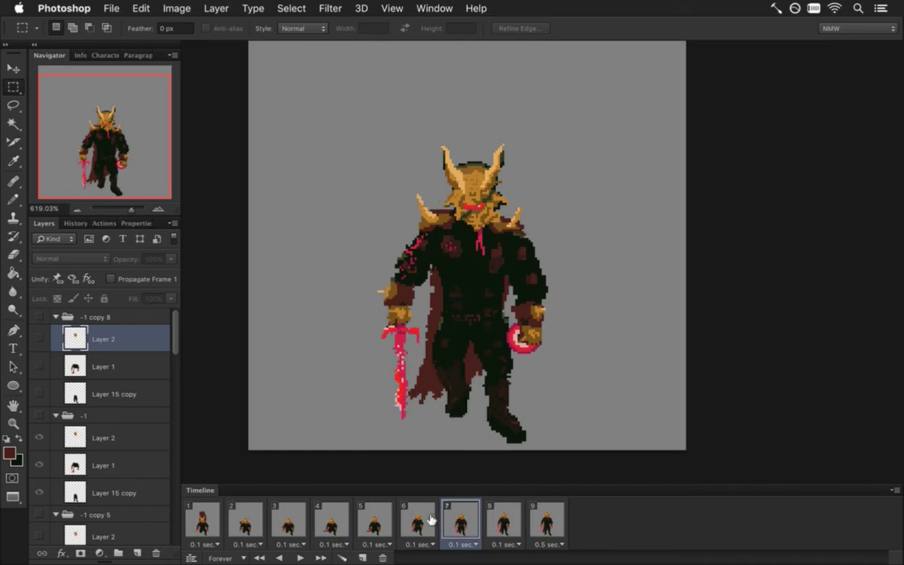
left_click(430, 519)
left_click(461, 523)
left_click(508, 524)
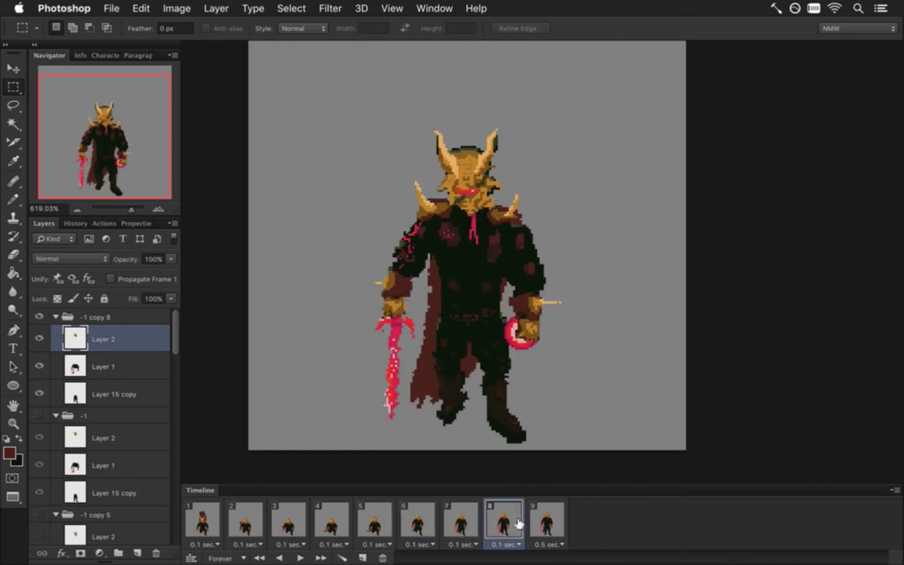
left_click(541, 522)
left_click(514, 526)
Step: Select the ragged lower end of the cape on Layer 1 of group -1 copy 8 and nudge it slightly up
left_click(102, 361)
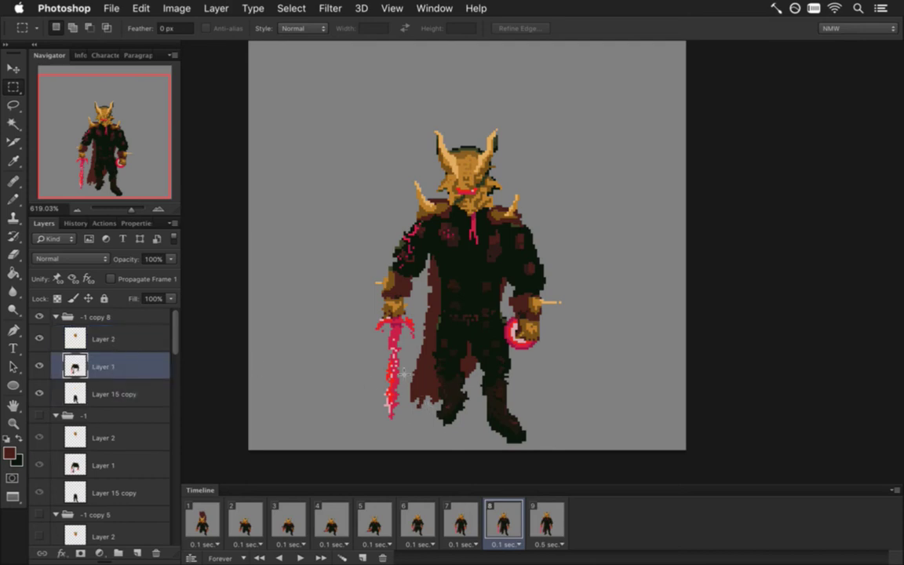
key("i")
key("b")
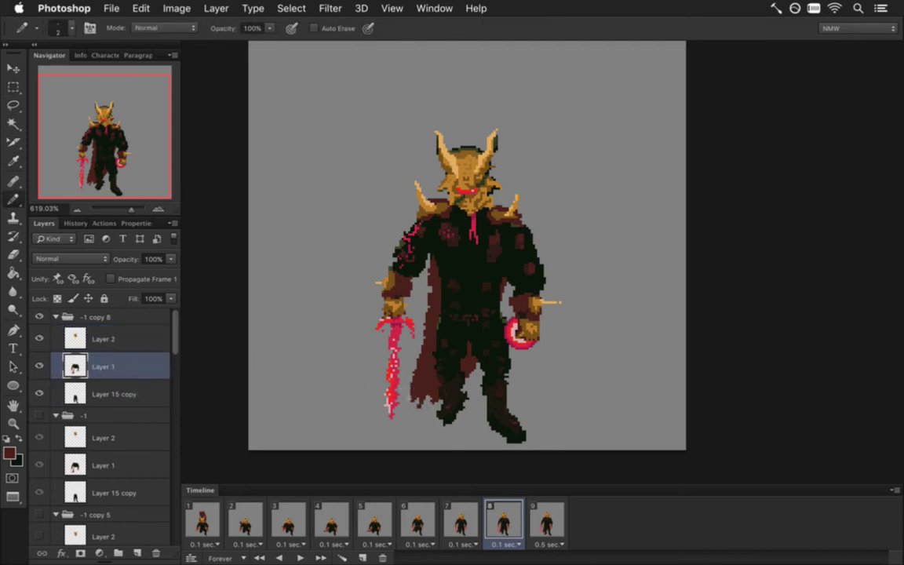
key("m")
left_click_drag(415, 399, 403, 410)
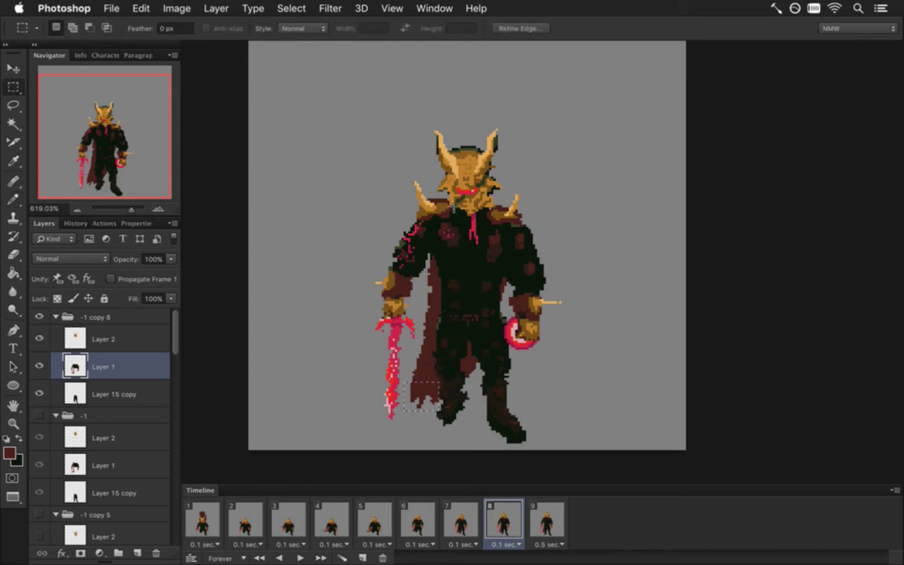
key("v")
key("m")
key("v")
key("Up")
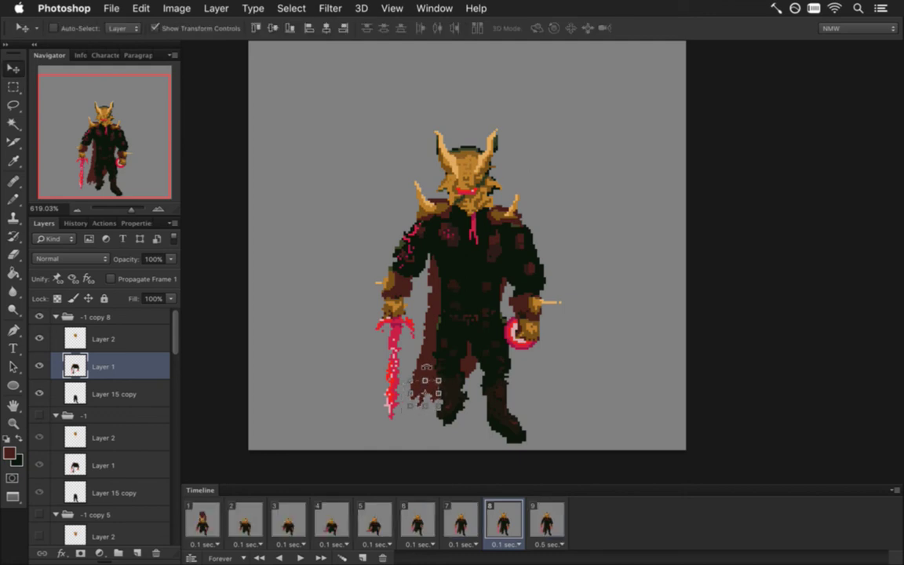
Step: Warp the selected cape end, pulling its lower outer corner toward the sword tip
key("ctrl+t")
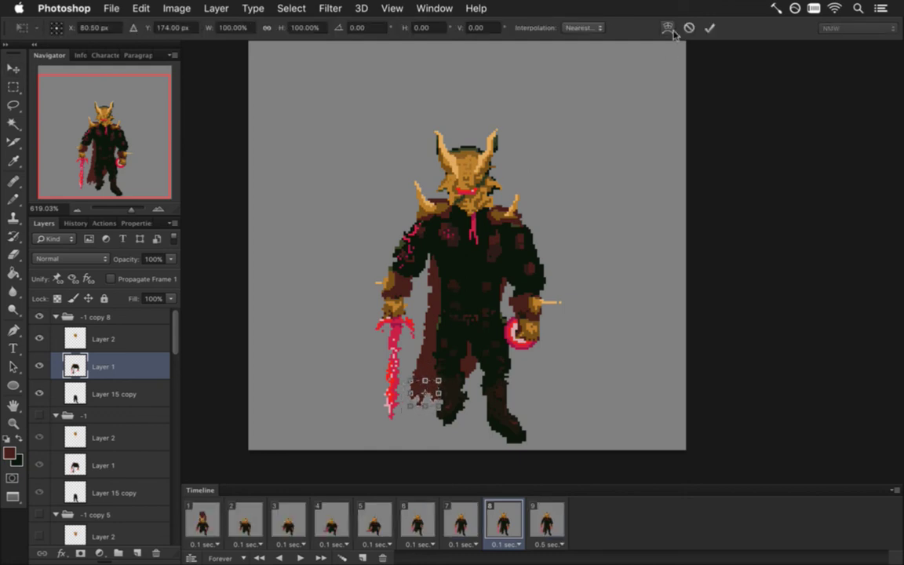
left_click(667, 27)
left_click_drag(411, 400, 400, 401)
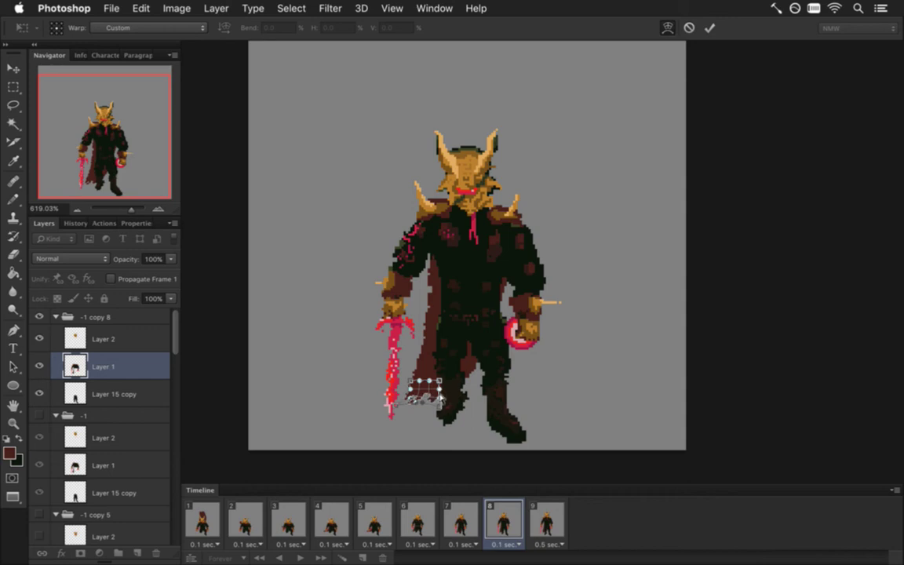
Step: Finish warping the cape's lower hem on Layer 1 of frame 8, clear the selection and activate the Pencil tool
left_click_drag(414, 380, 416, 380)
key("Return")
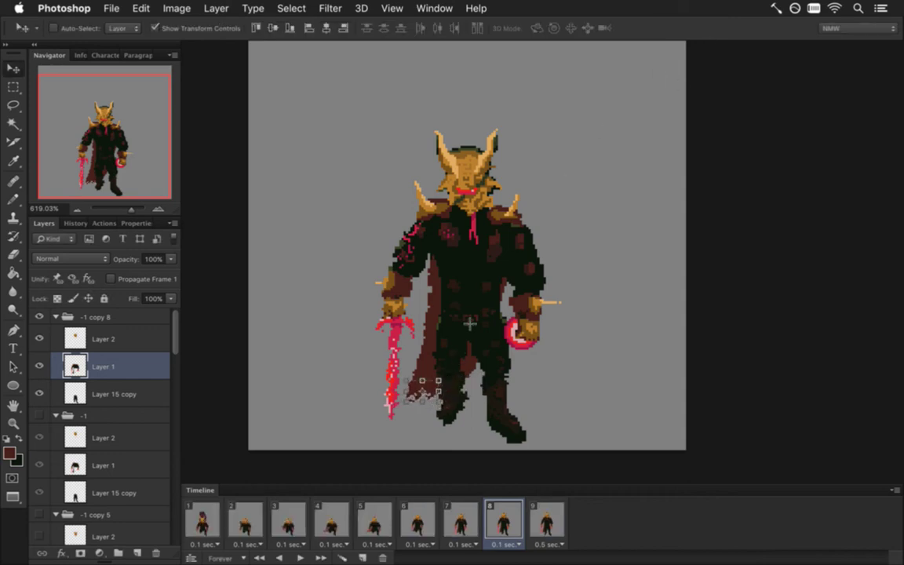
key("m")
key("i")
key("b")
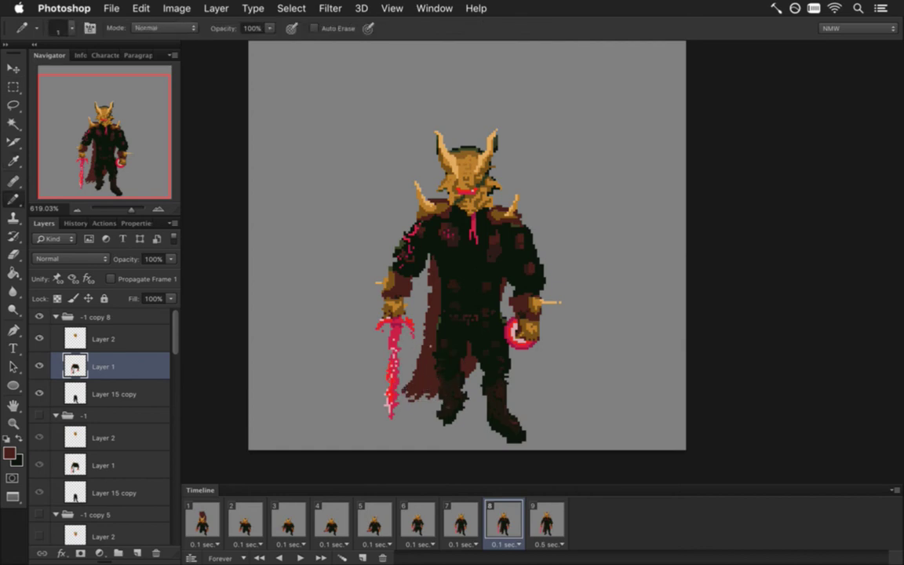
Step: Play the animation from frame 1 and compare frames 7 to 9 to check the cape and leg motion
left_click(468, 520)
left_click(506, 520)
left_click(549, 518)
left_click(501, 519)
left_click(457, 520)
left_click(201, 520)
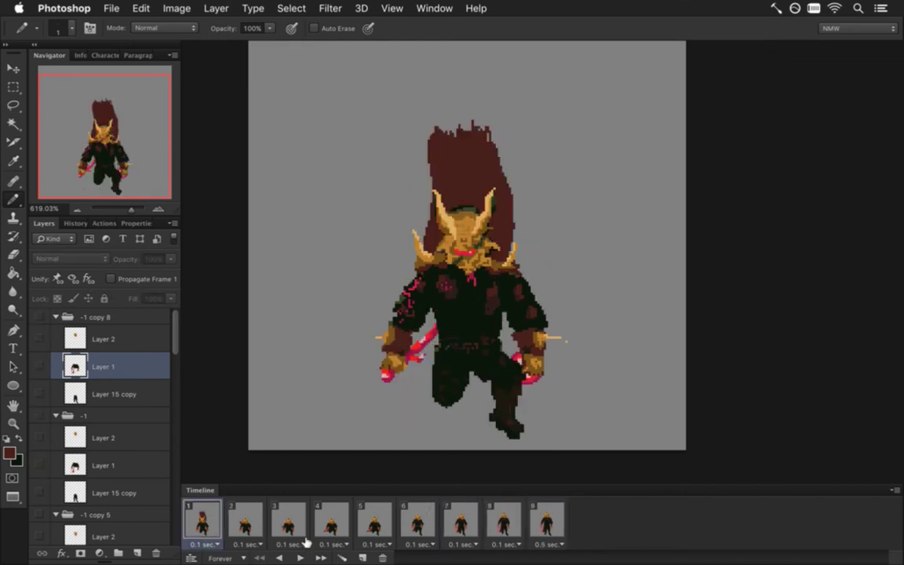
left_click(300, 558)
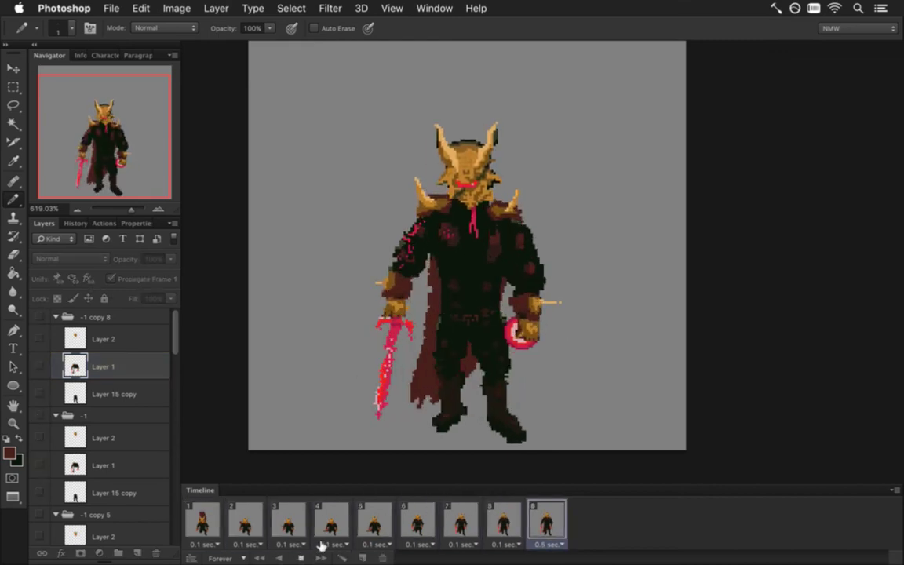
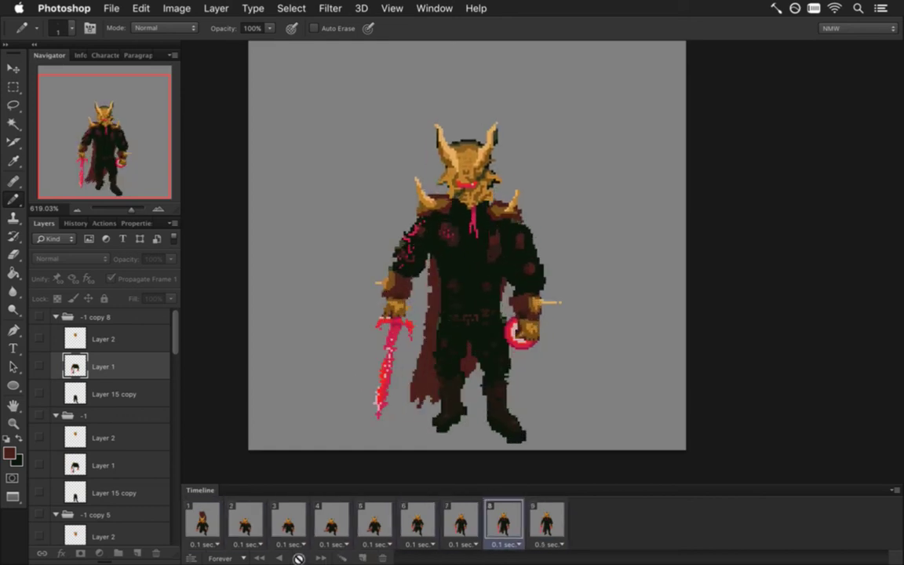
key("space")
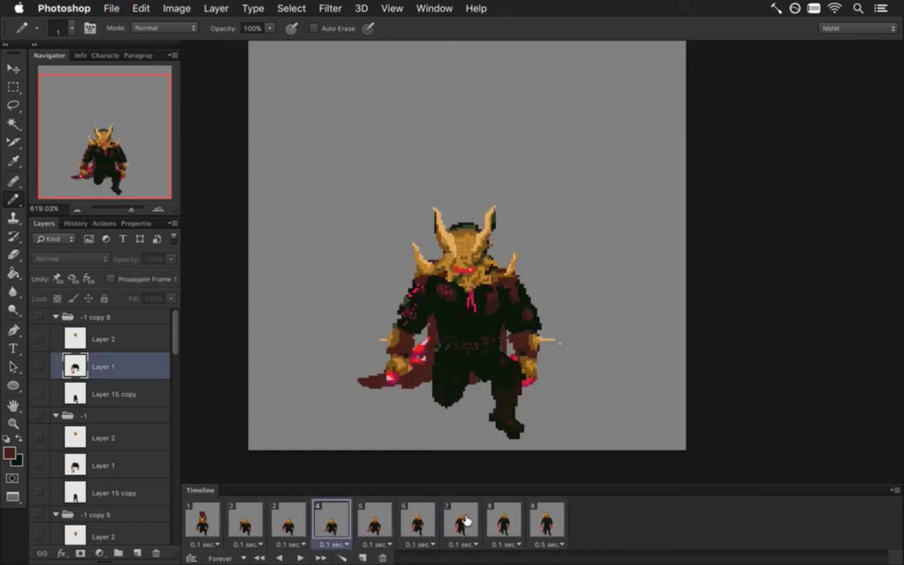
left_click(506, 521)
left_click(544, 519)
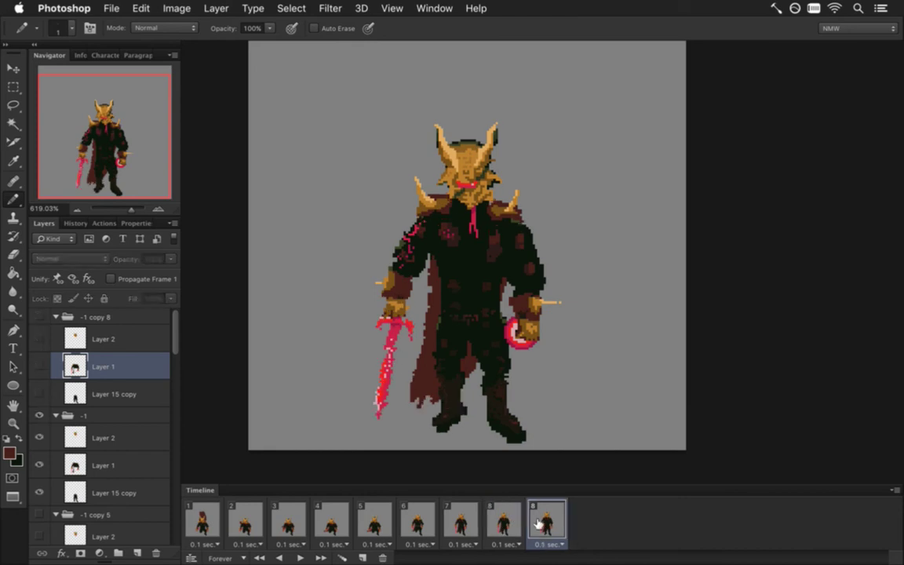
left_click(515, 522)
left_click(475, 523)
Step: Marquee-select the character's foot below the cape in frame 8 and try to nudge it up on Layer 1
left_click(504, 524)
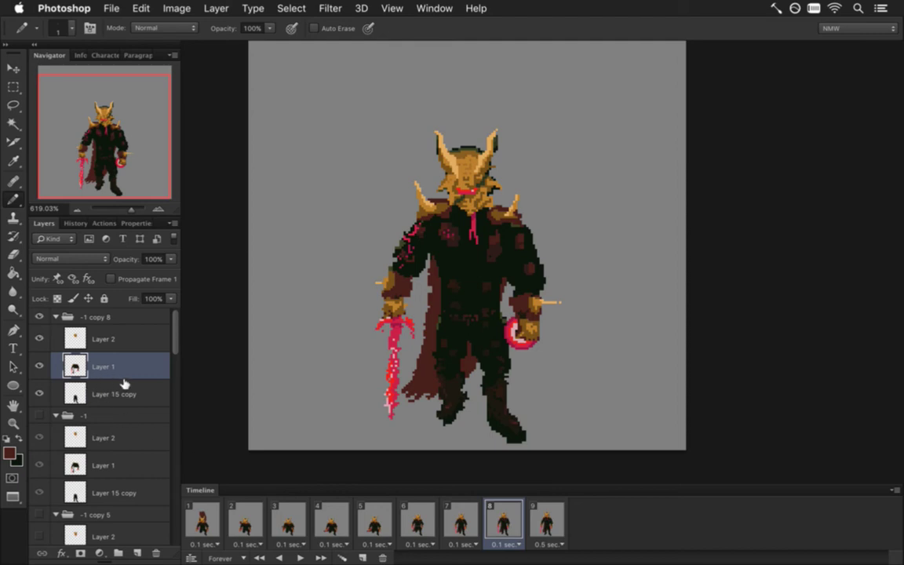
key("m")
left_click_drag(437, 401, 477, 431)
key("v")
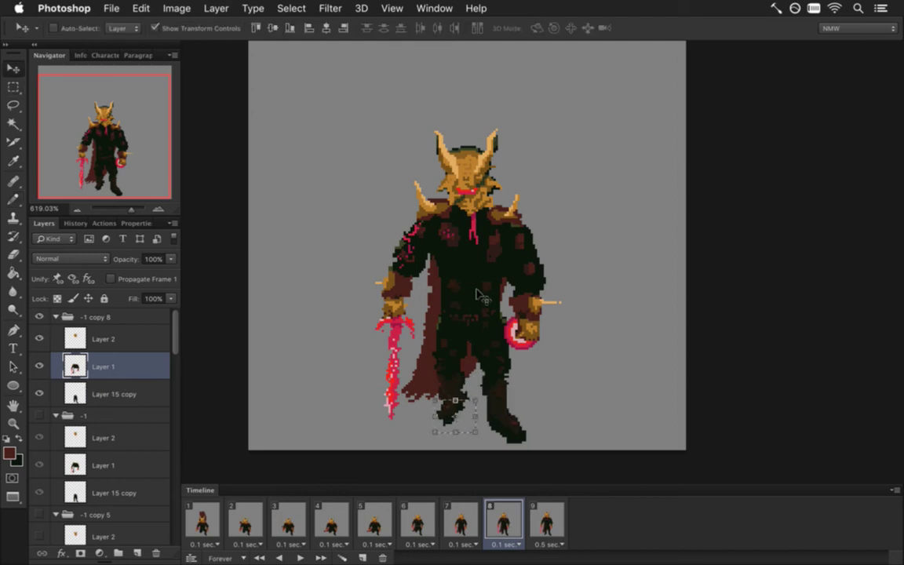
key("m")
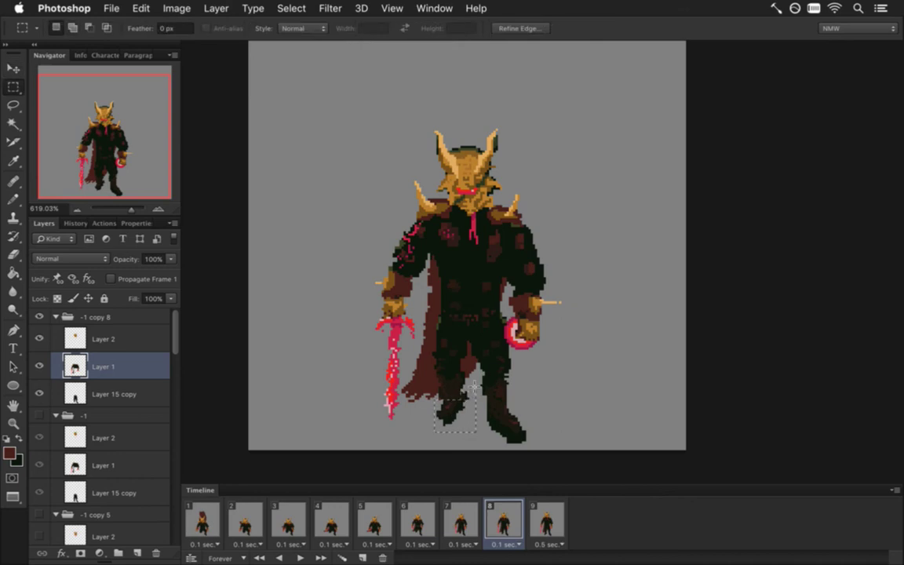
key("v")
key("Up")
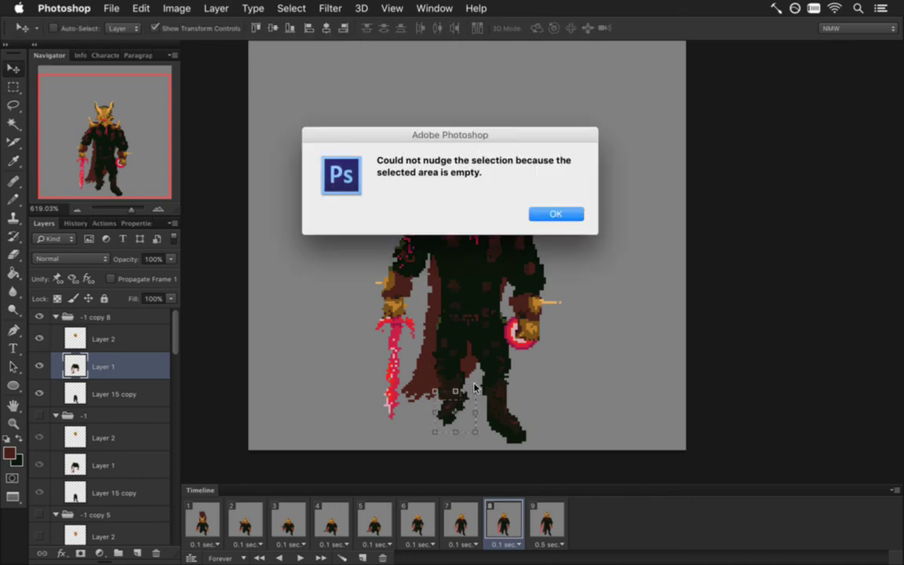
key("Return")
Step: Nudge the selected foot left and up on Layer 15 copy of the -1 copy 8 group, and clear the selection
key("alt+bracketleft")
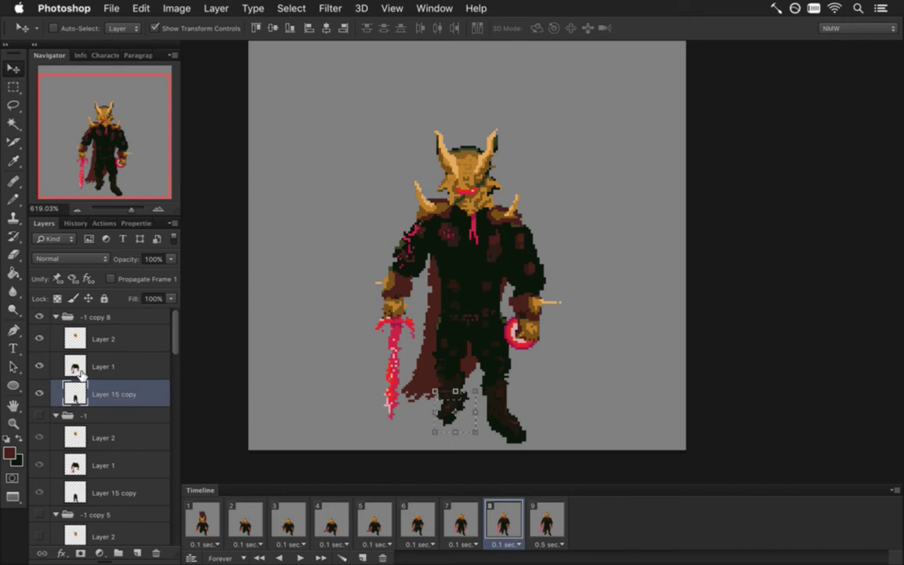
key("Left")
key("Up")
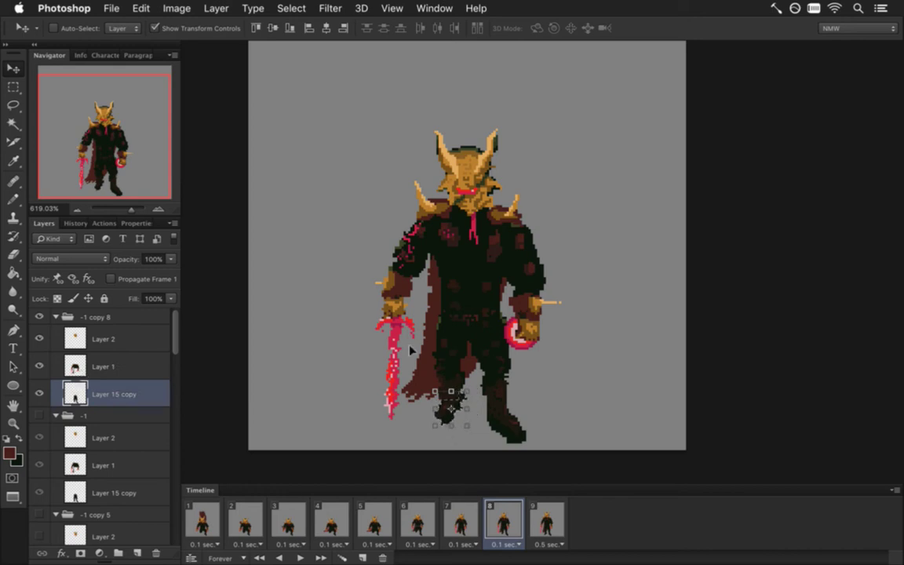
key("m")
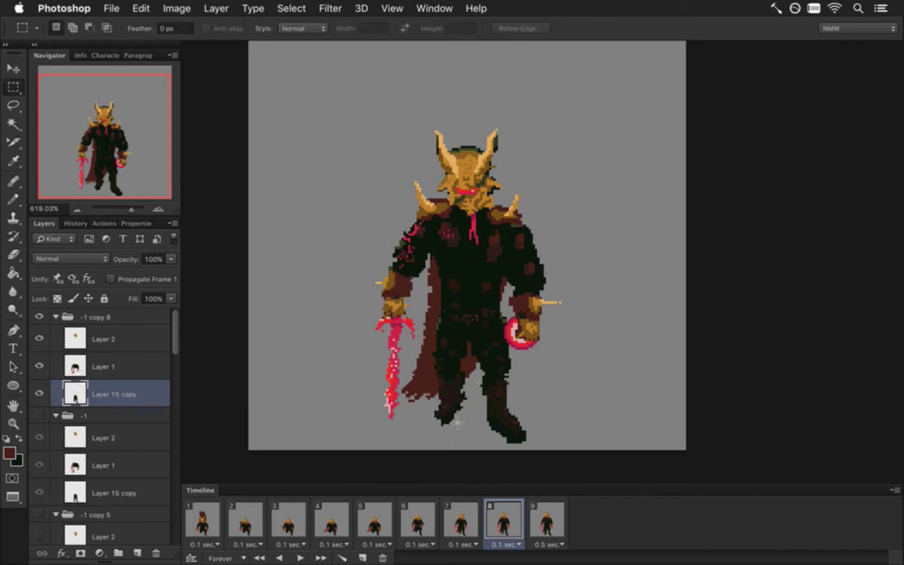
Step: Flip between frames 8 and 9 and play the animation to check the shifted foot
left_click(475, 513)
left_click(506, 516)
left_click(549, 516)
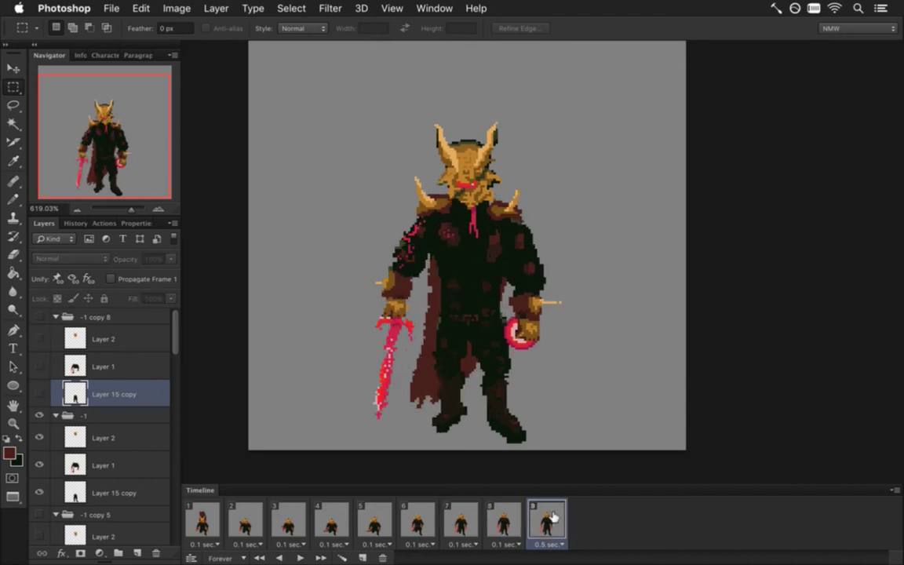
left_click(503, 519)
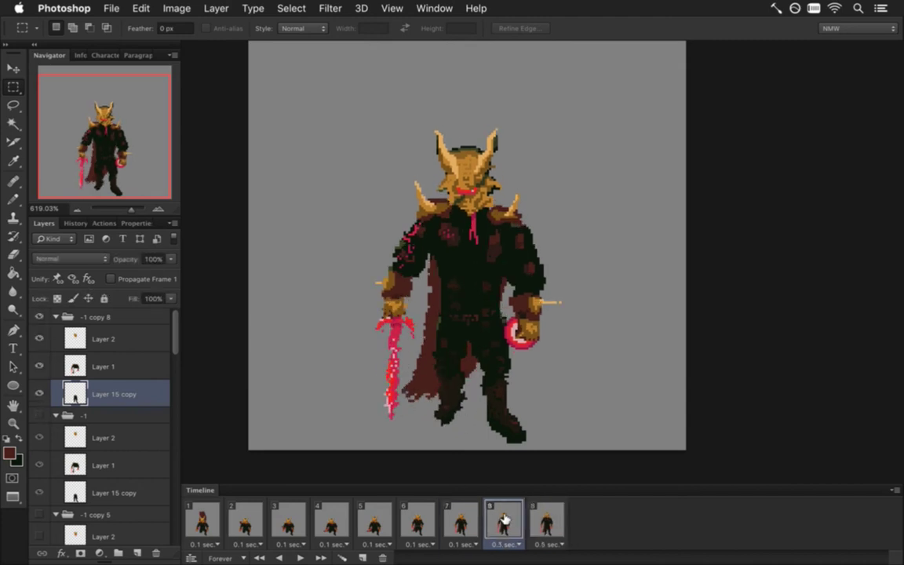
left_click(534, 519)
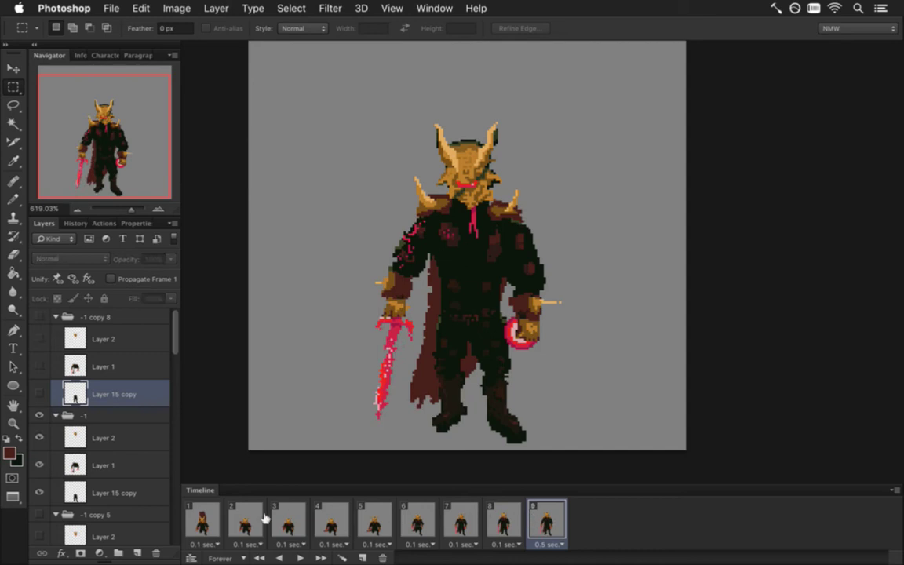
key("space")
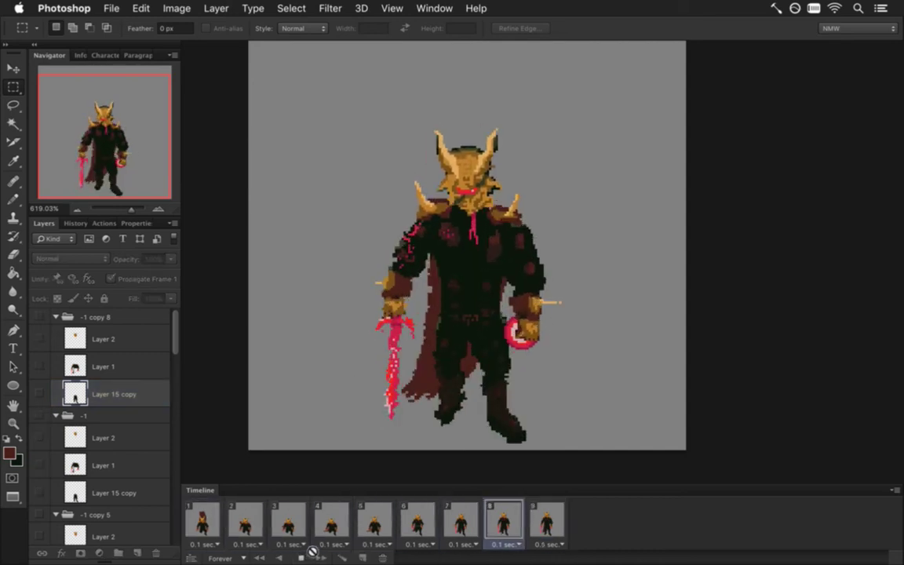
left_click(318, 555)
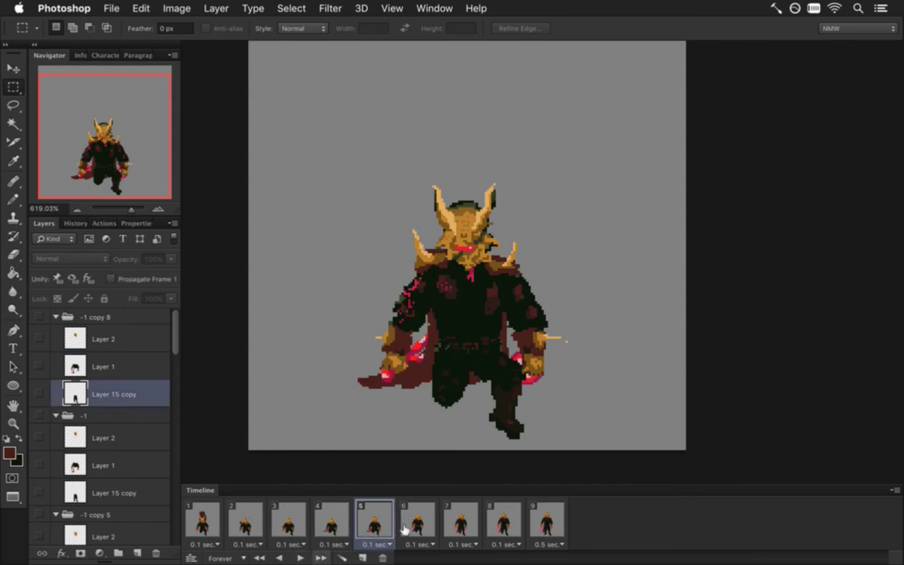
Step: Undo the foot nudge in frame 8 and clear the restored selection
left_click(504, 524)
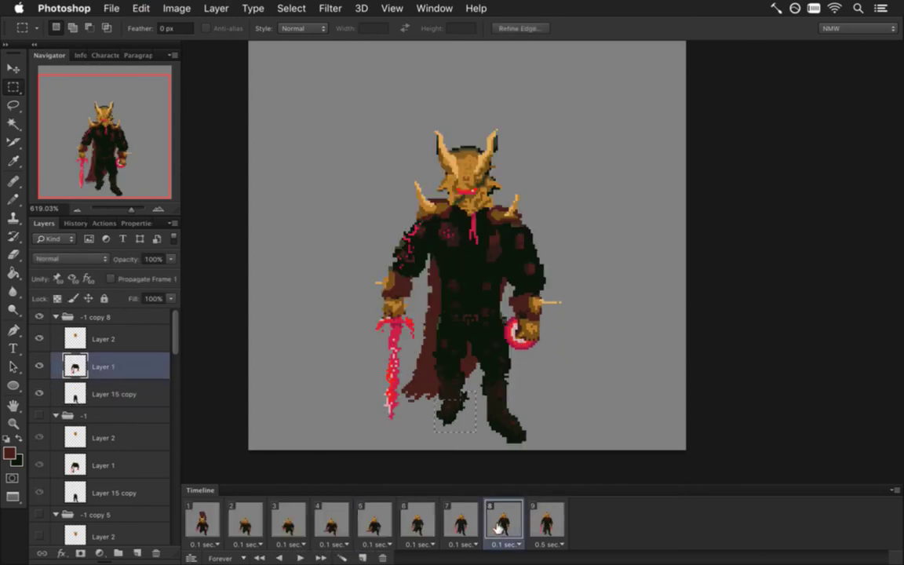
key("super+d")
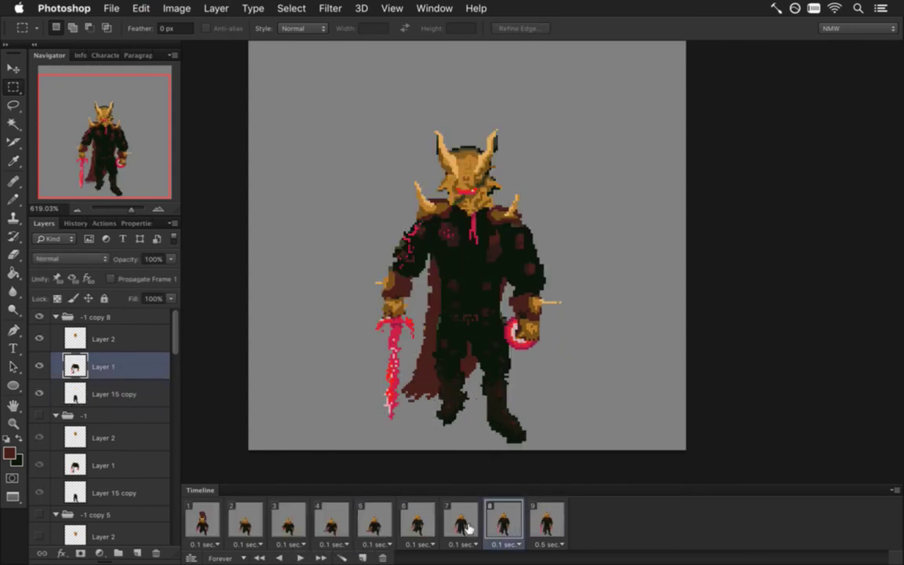
Step: Play the animation from the first frame, and compare frames 6 to 9 for smooth movement
left_click(223, 510)
left_click(300, 557)
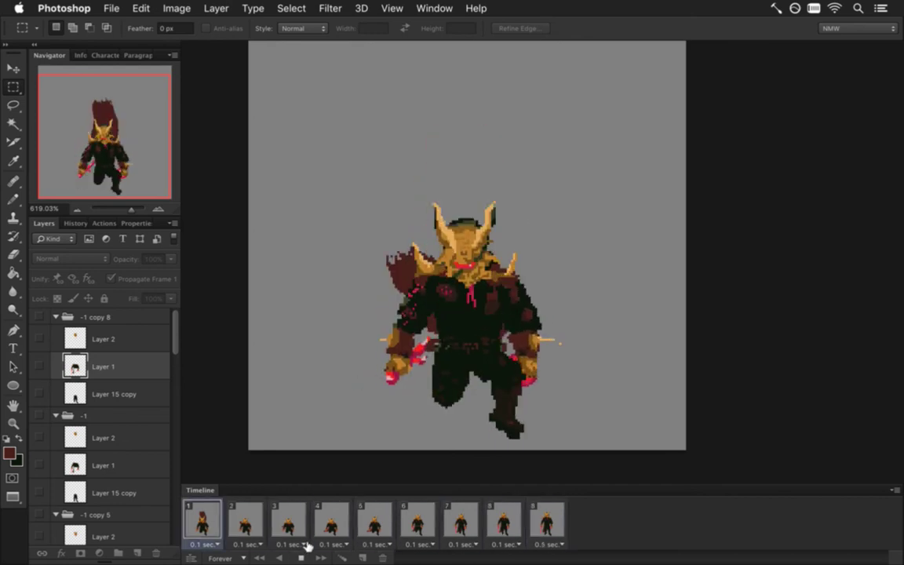
left_click(304, 555)
left_click(460, 520)
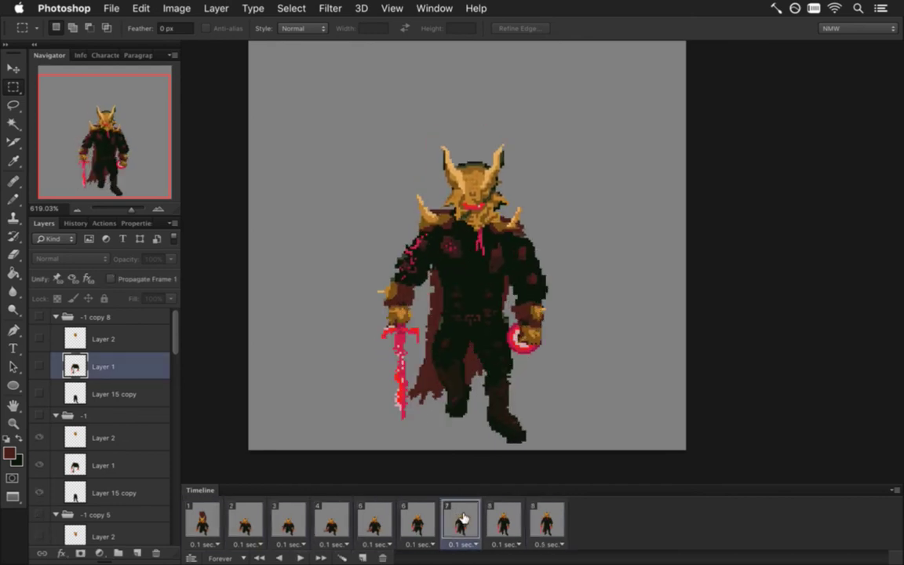
left_click(503, 519)
left_click(536, 515)
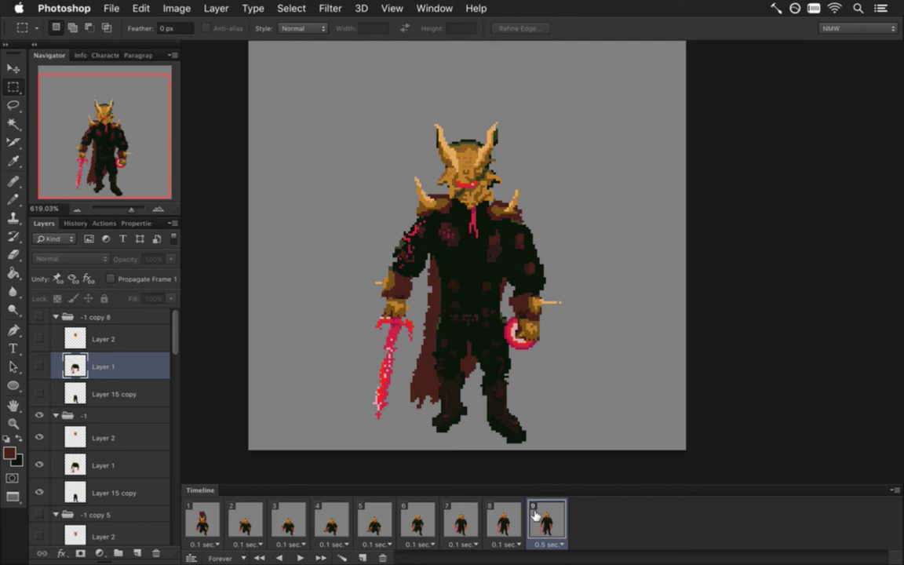
left_click(502, 519)
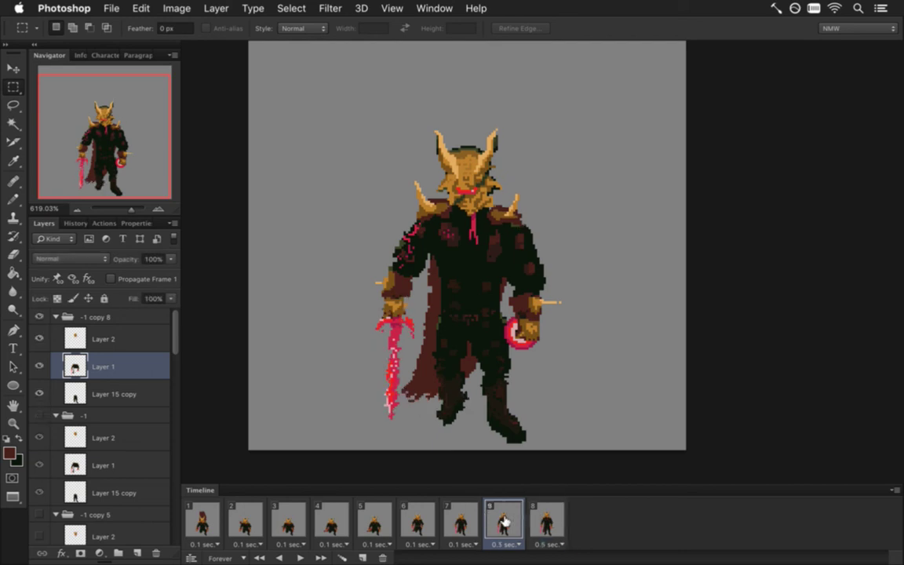
left_click(452, 517)
left_click(414, 520)
left_click(457, 519)
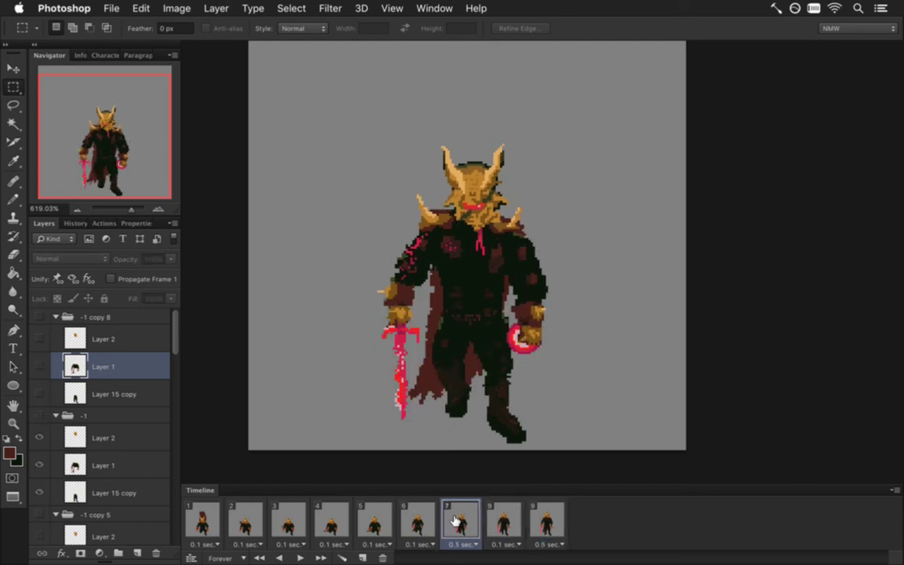
left_click(502, 521)
left_click(538, 519)
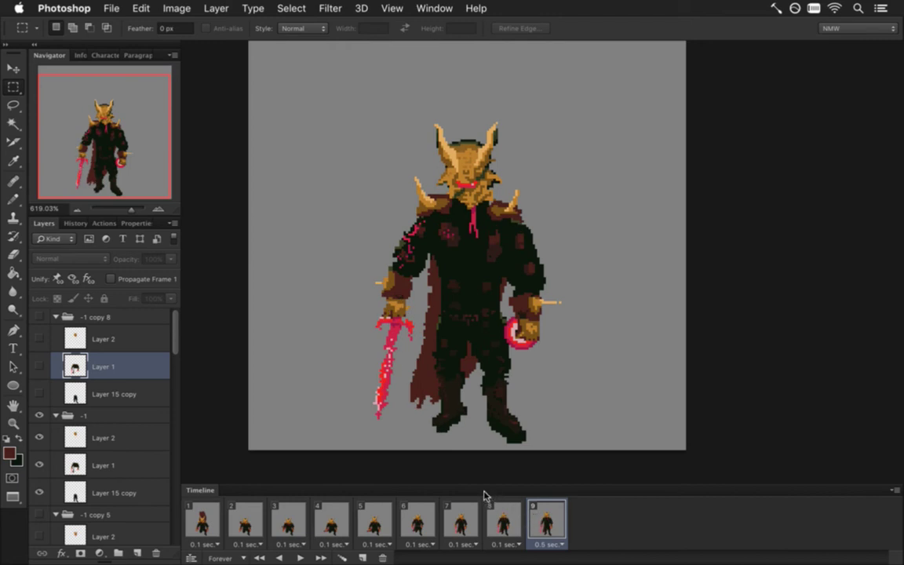
Step: Step through frames 1 to 6 to examine the landing and rising poses
left_click(201, 520)
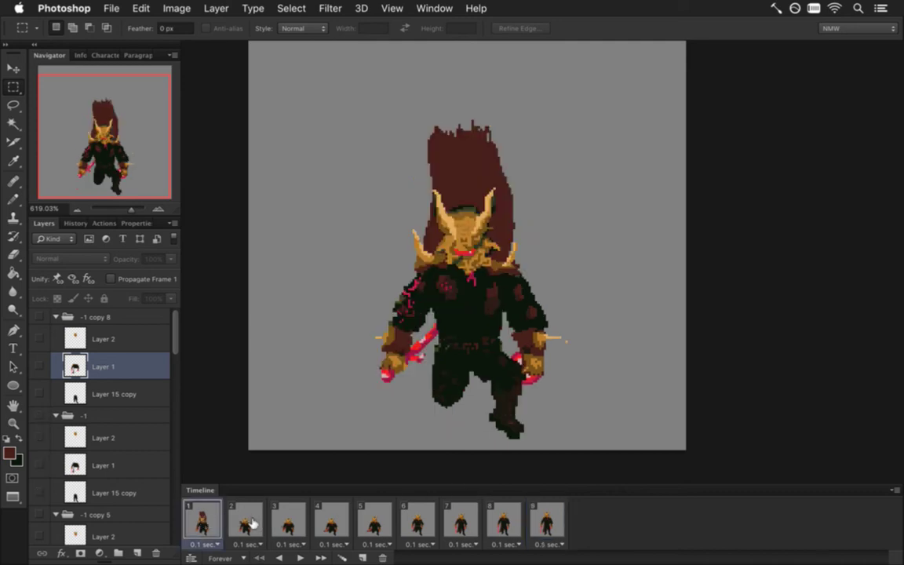
left_click(252, 523)
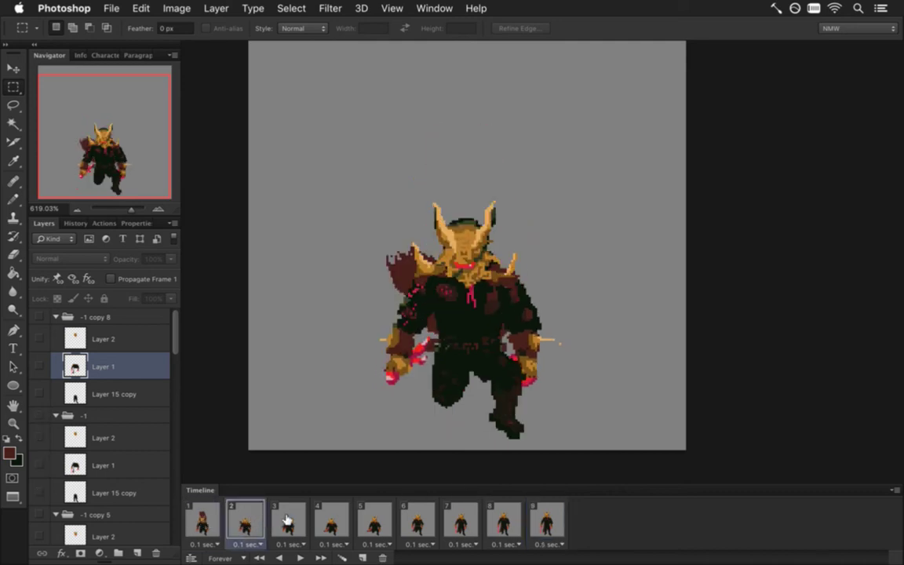
left_click(290, 519)
left_click(329, 519)
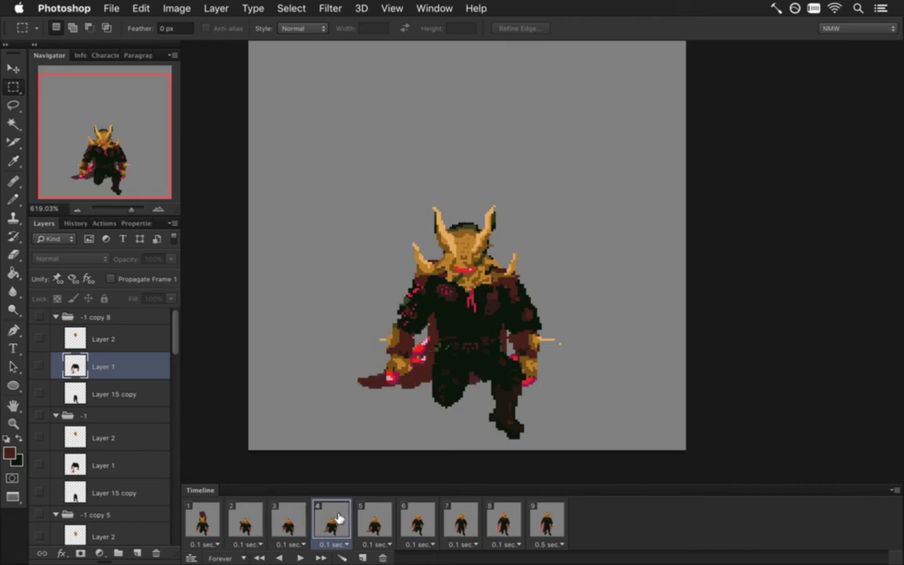
left_click(381, 521)
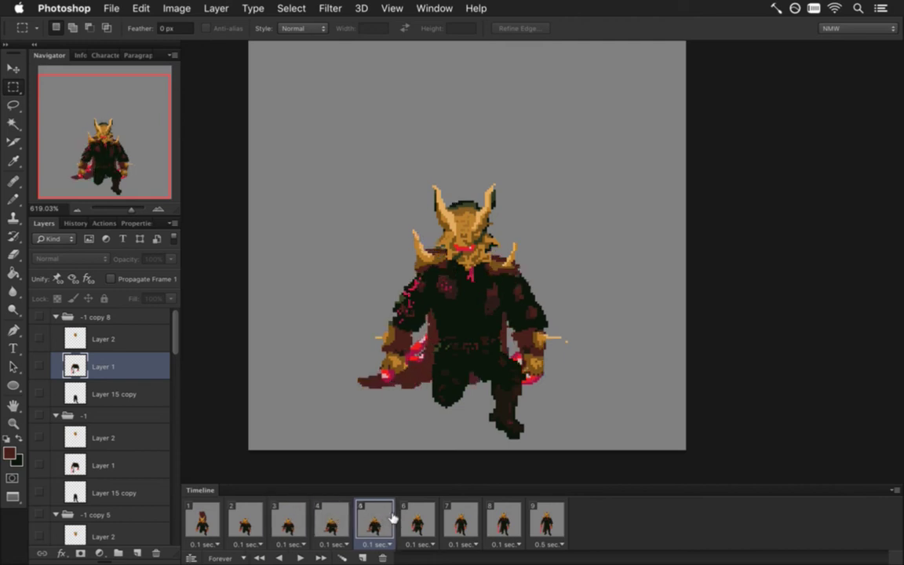
left_click(416, 523)
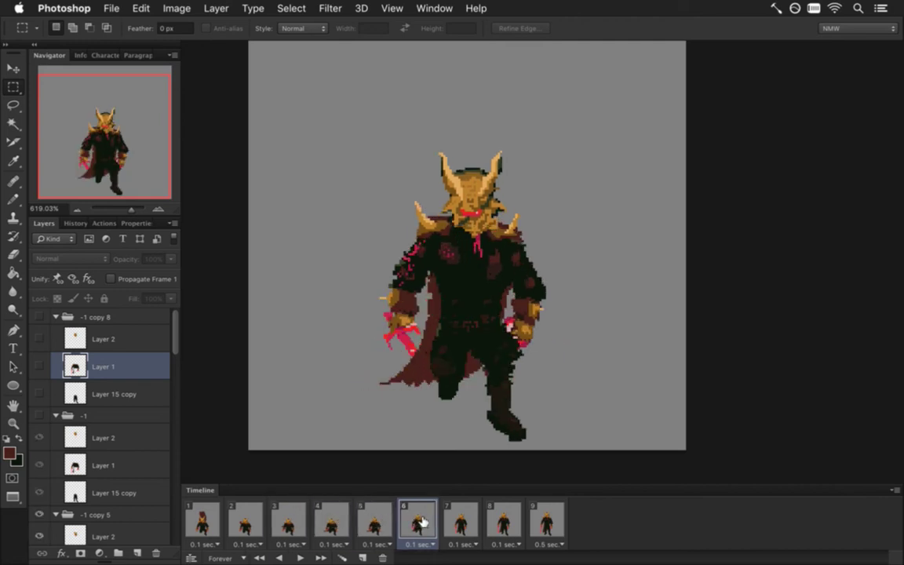
left_click(379, 520)
left_click(345, 510)
Step: In frame 5, sample the drip's crimson and pencil extra pixels onto it below the helmet, on Layer 2 of group -1 copy 3
left_click(373, 519)
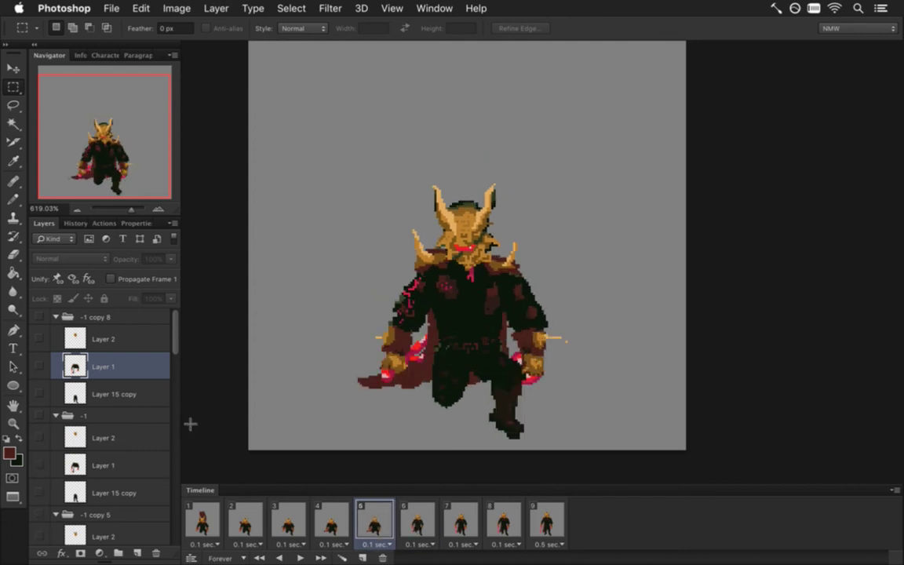
left_click_drag(174, 338, 167, 455)
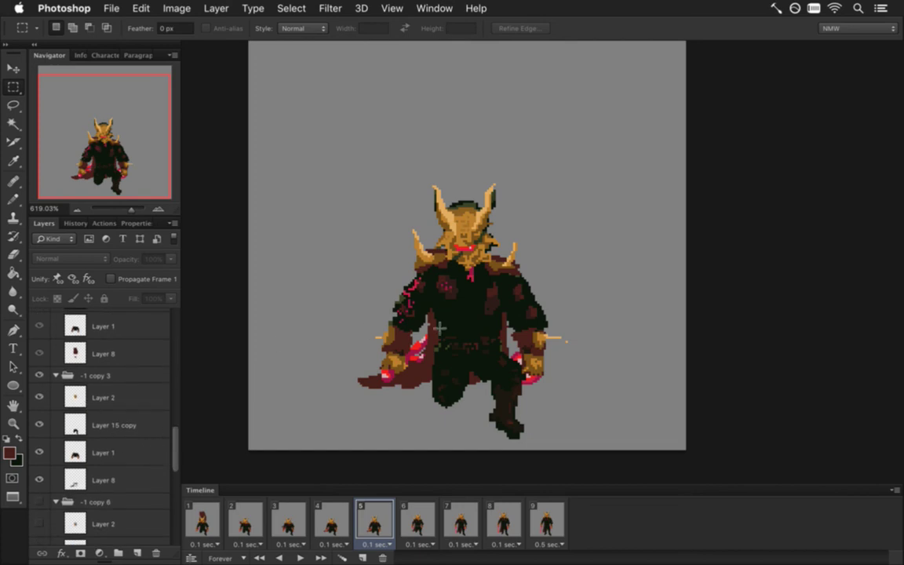
scroll(435, 262, "up", 3)
key("i")
left_click(462, 265)
key("b")
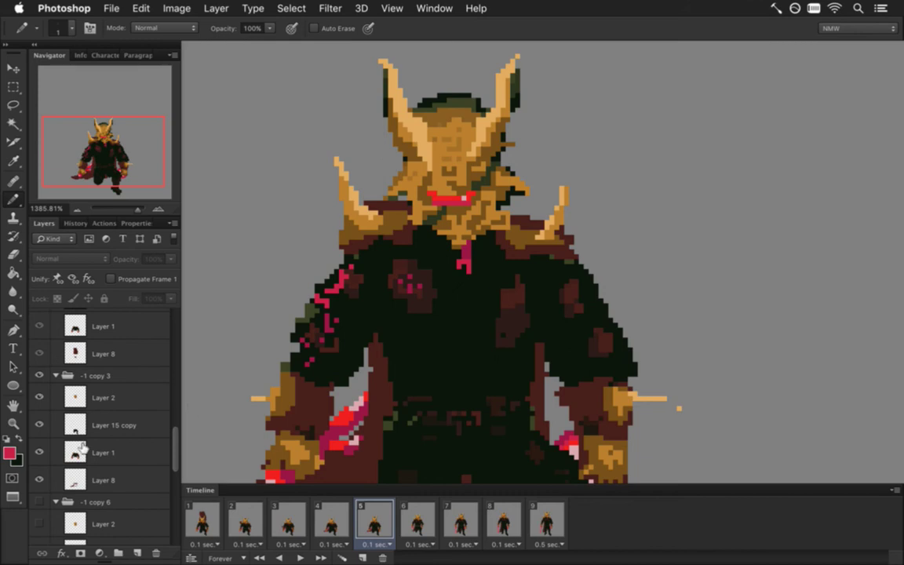
left_click(75, 398)
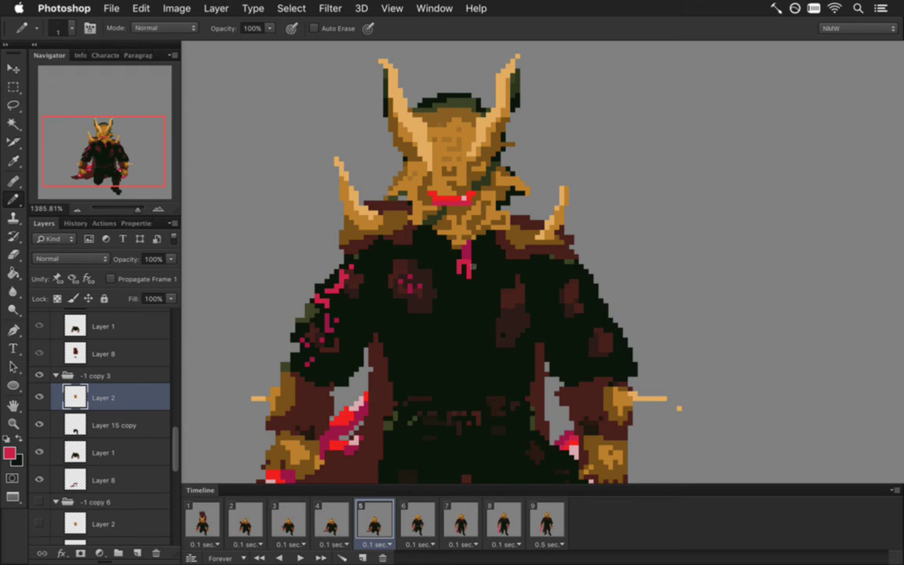
Step: Compare frame 5 with frames 4 and 6, and lengthen the crimson drip below the chin in frame 5
left_click(335, 521)
left_click(373, 515)
left_click(333, 522)
left_click(375, 524)
left_click(424, 515)
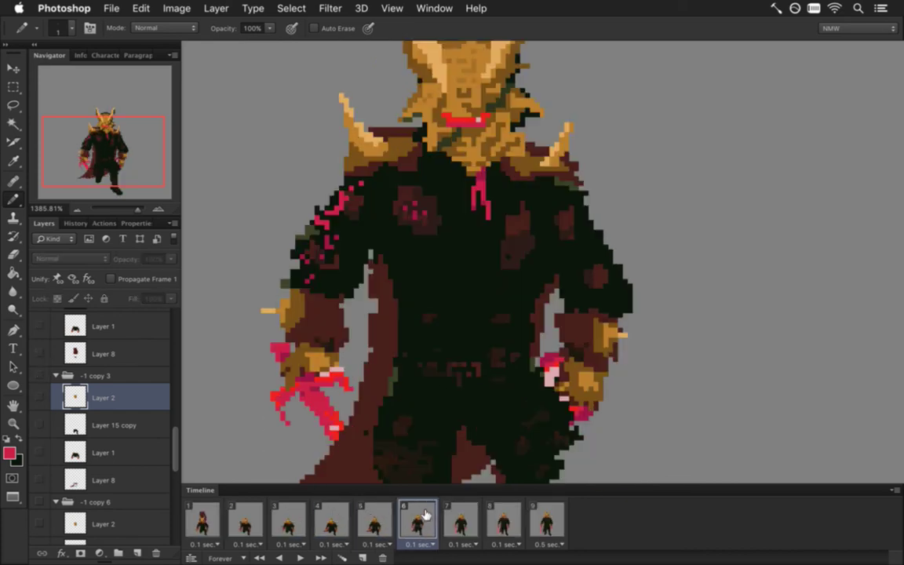
left_click(375, 521)
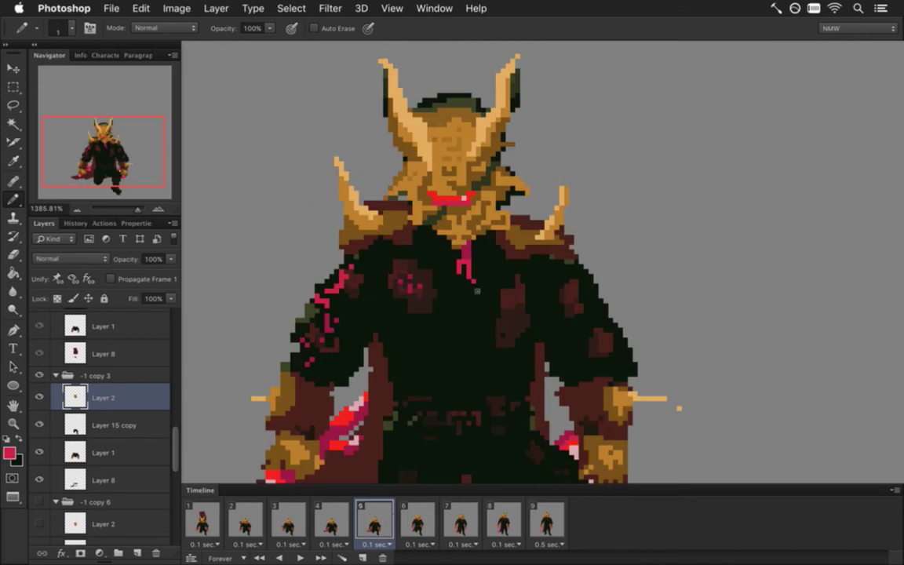
Step: Shrink the eraser to clean up the drip in frame 5, and sample its darker magenta for the pencil
key("e")
key("bracketleft")
key("bracketleft")
key("bracketleft")
key("bracketleft")
key("bracketleft")
key("bracketleft")
key("bracketleft")
key("b")
left_click(436, 245, "alt")
Step: Step back and forth through frames 1 to 5 to compare the drip's length and position
left_click(339, 516)
left_click(375, 515)
left_click(322, 517)
left_click(286, 517)
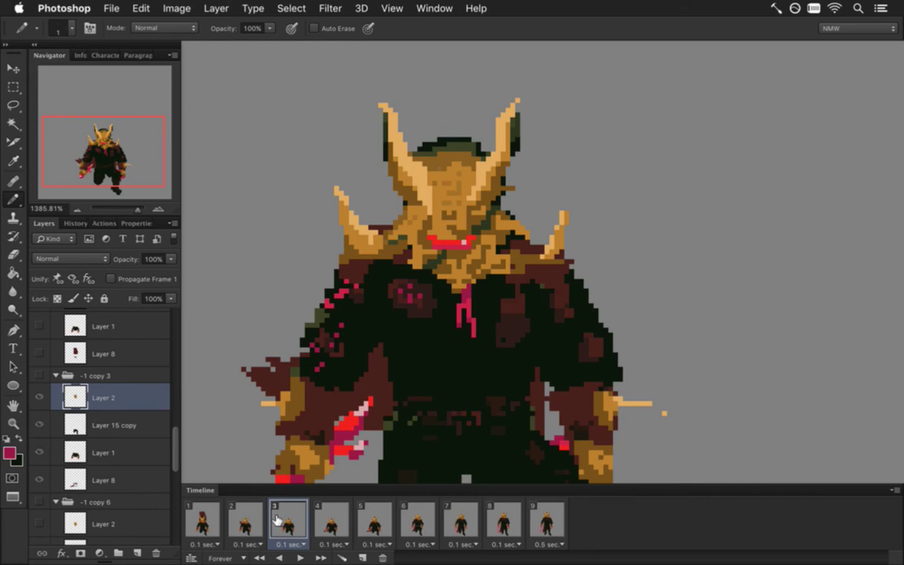
left_click(211, 519)
left_click(245, 523)
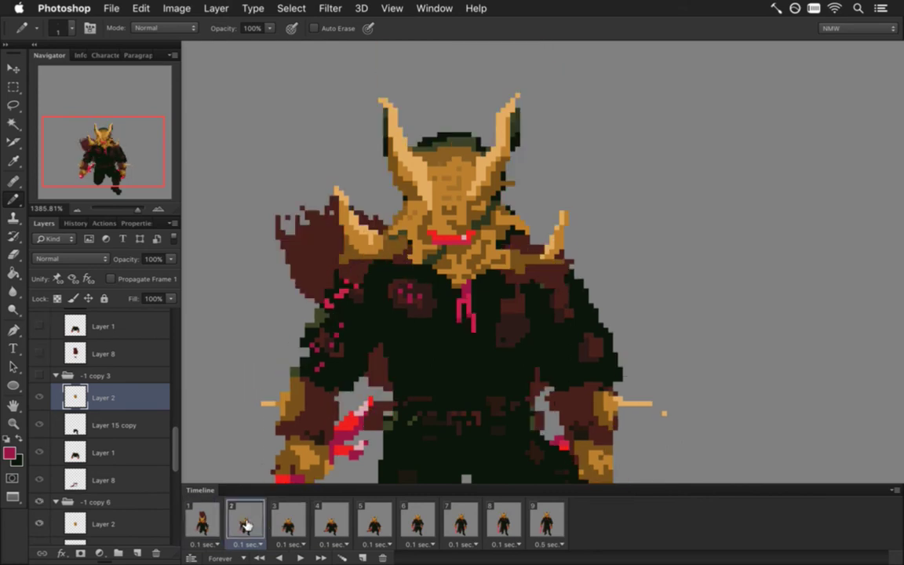
left_click(288, 526)
left_click(332, 518)
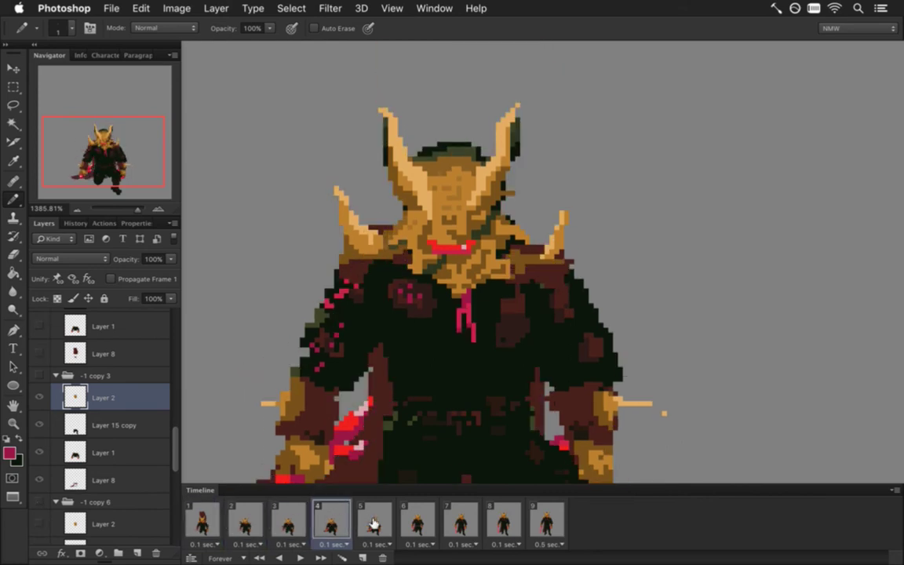
left_click(375, 524)
left_click(323, 520)
left_click(243, 522)
left_click(218, 521)
left_click(248, 521)
left_click(201, 523)
left_click(246, 522)
left_click(298, 522)
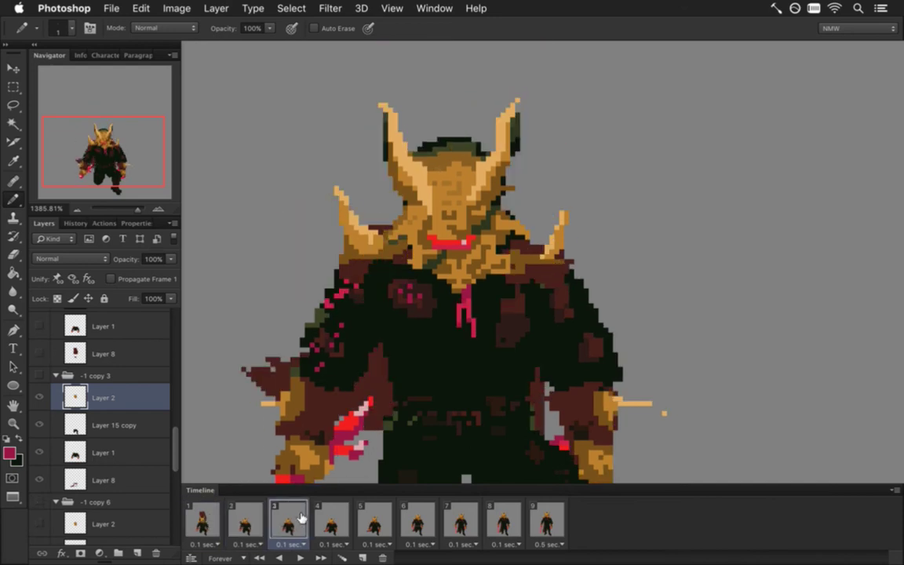
Step: In frame 3, select the lower part of the drip on Layer 2 of group -1 copy 7 and shorten it slightly
scroll(149, 424, "down", 5)
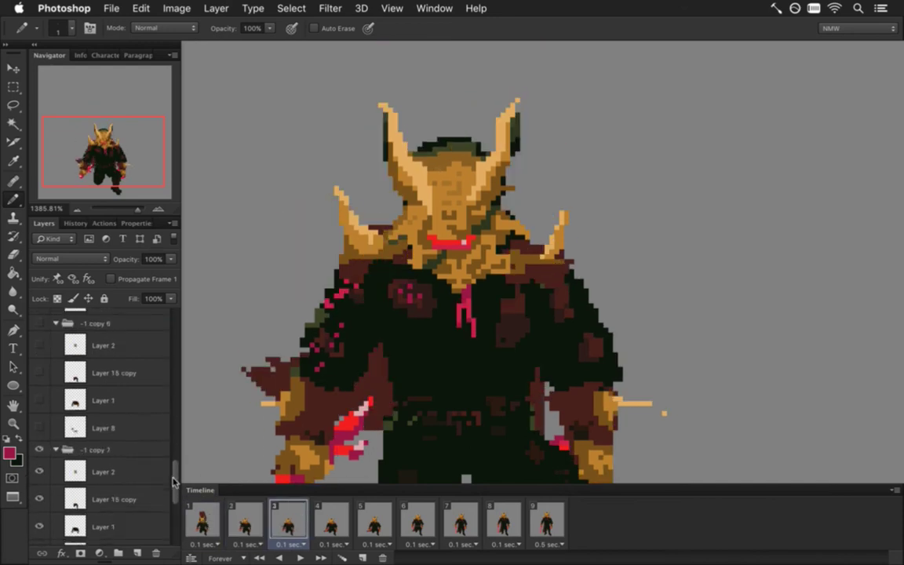
left_click(82, 398)
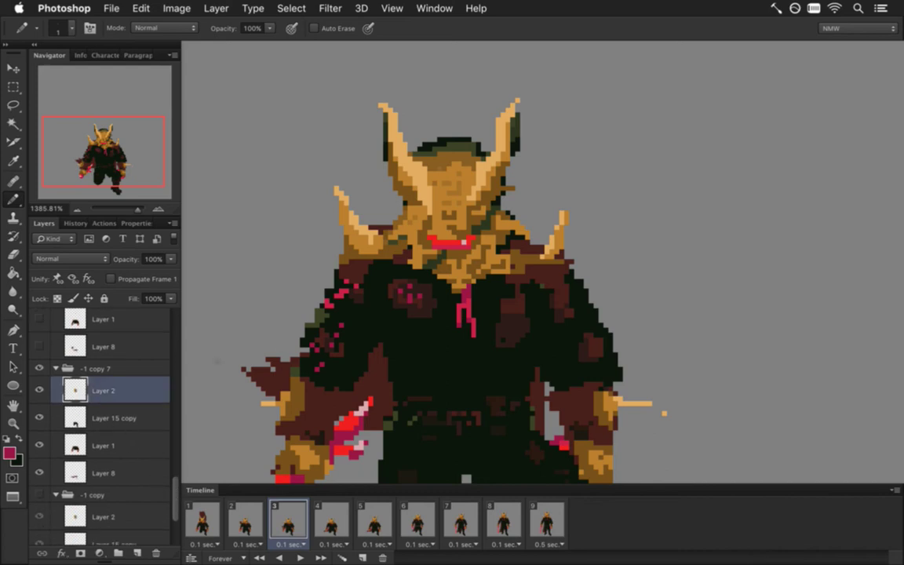
key("m")
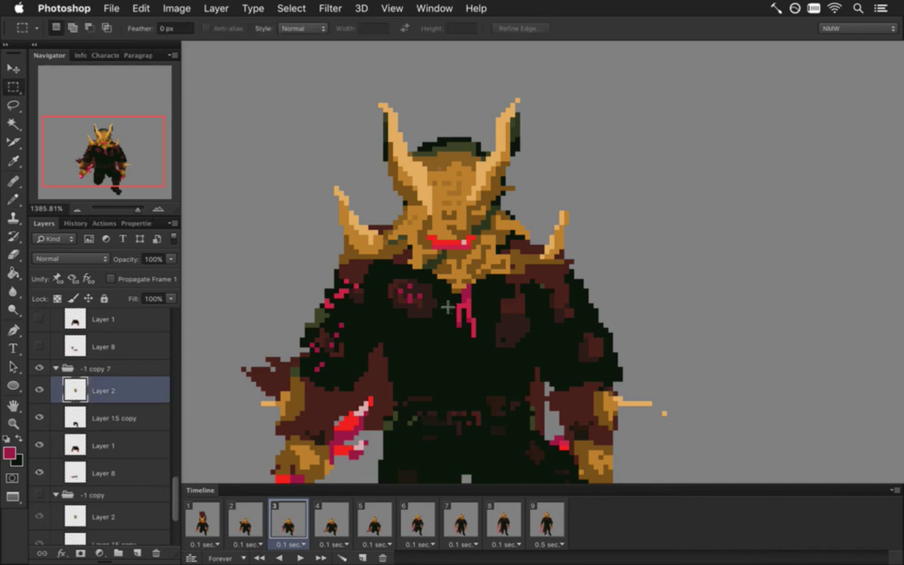
left_click_drag(448, 304, 493, 349)
key("v")
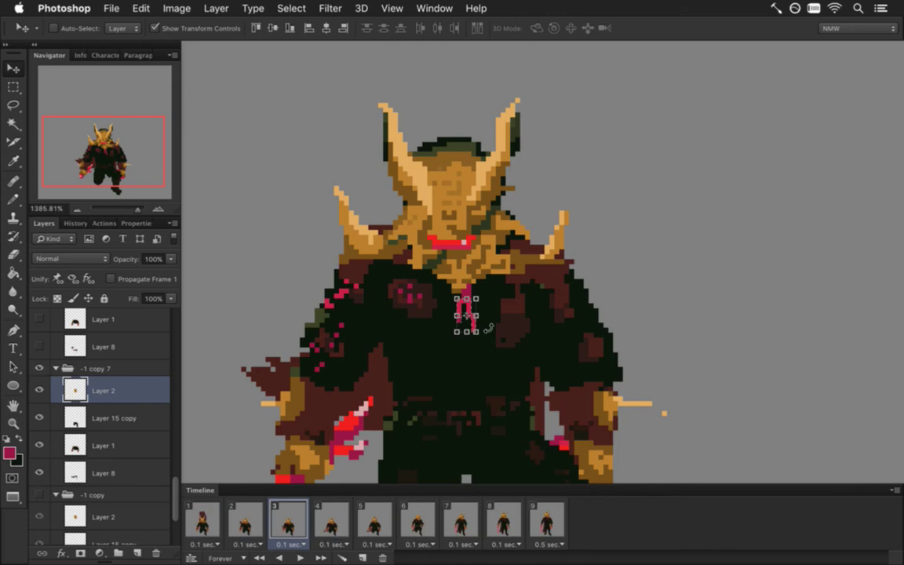
key("m")
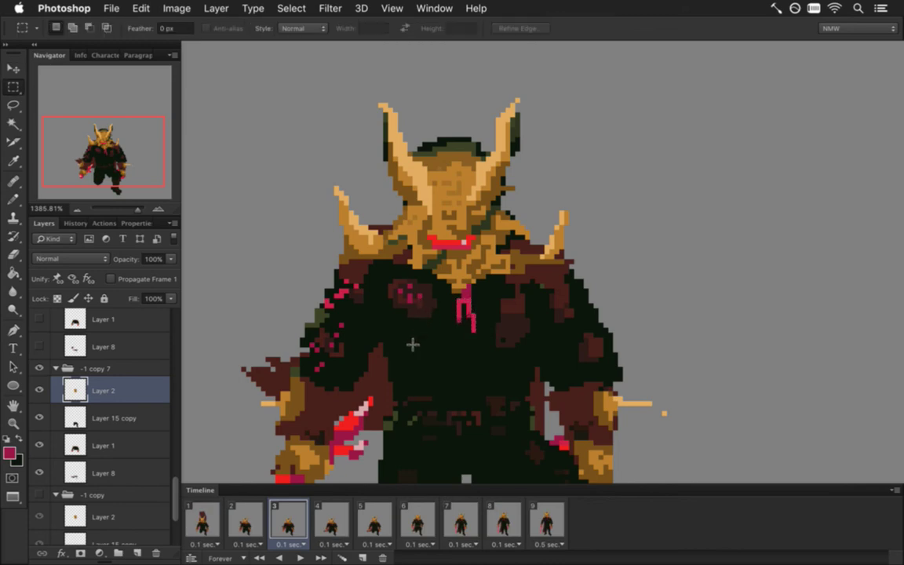
Step: In frame 4, squash the lower drip on Layer 2 of group -1 copy to 6 px high, and sample its dark magenta for the pencil
left_click(329, 524)
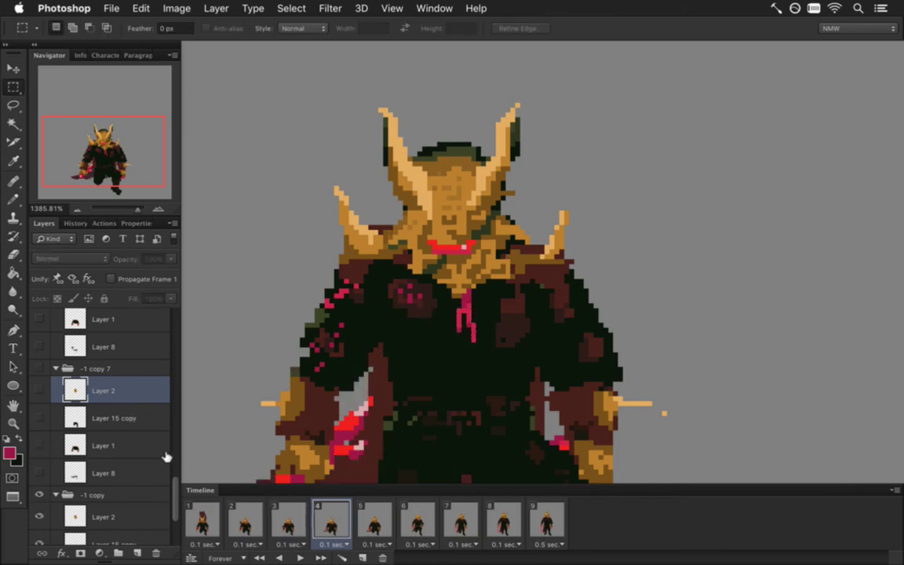
left_click(109, 508)
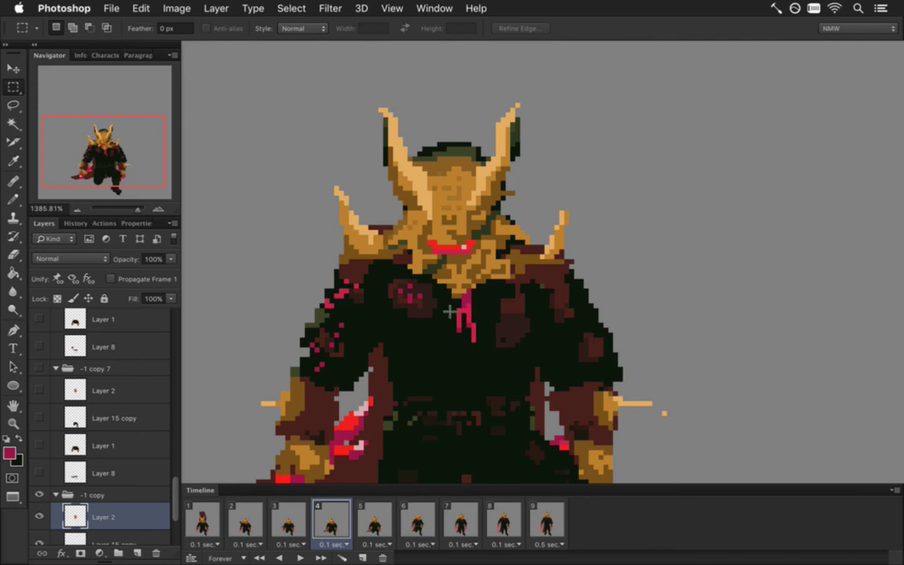
left_click_drag(451, 291, 477, 339)
key("v")
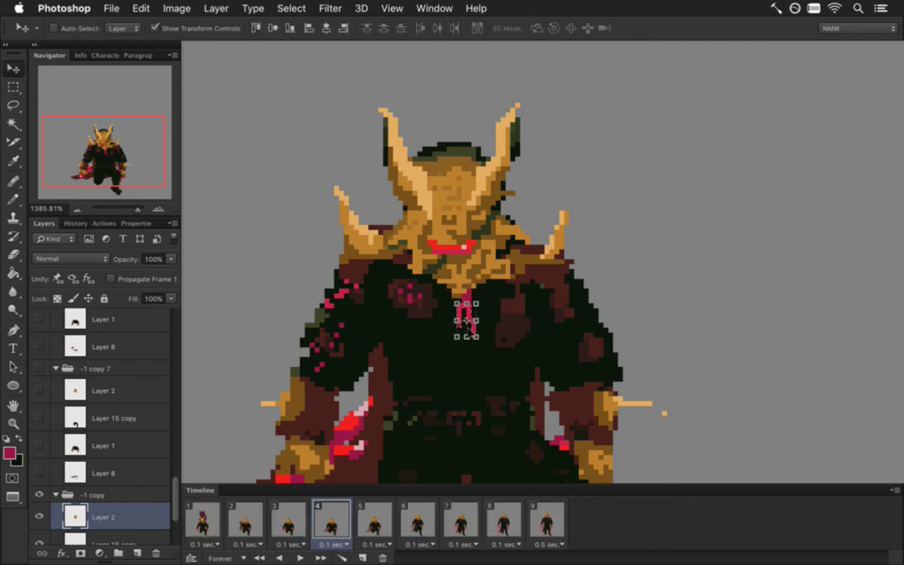
left_click(465, 337)
left_click_drag(466, 337, 465, 331)
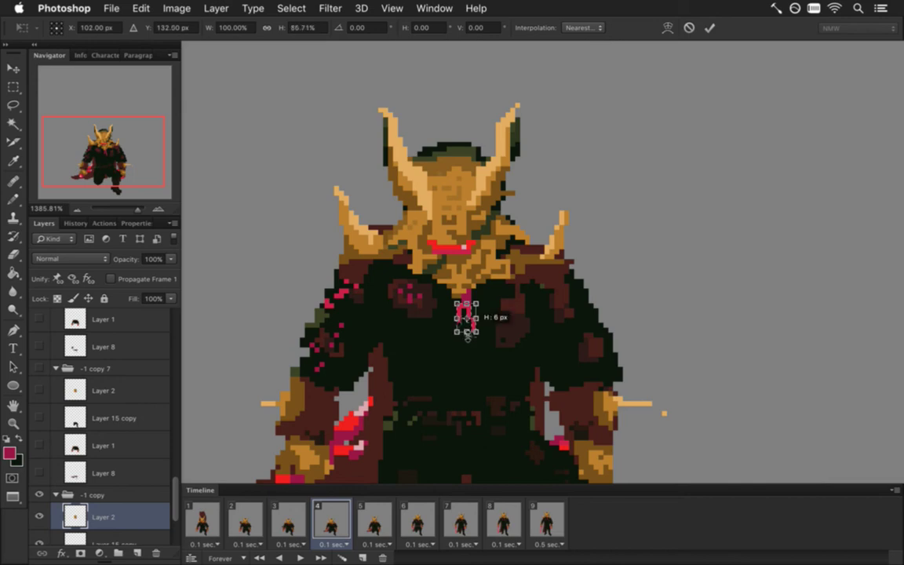
left_click(709, 29)
key("m")
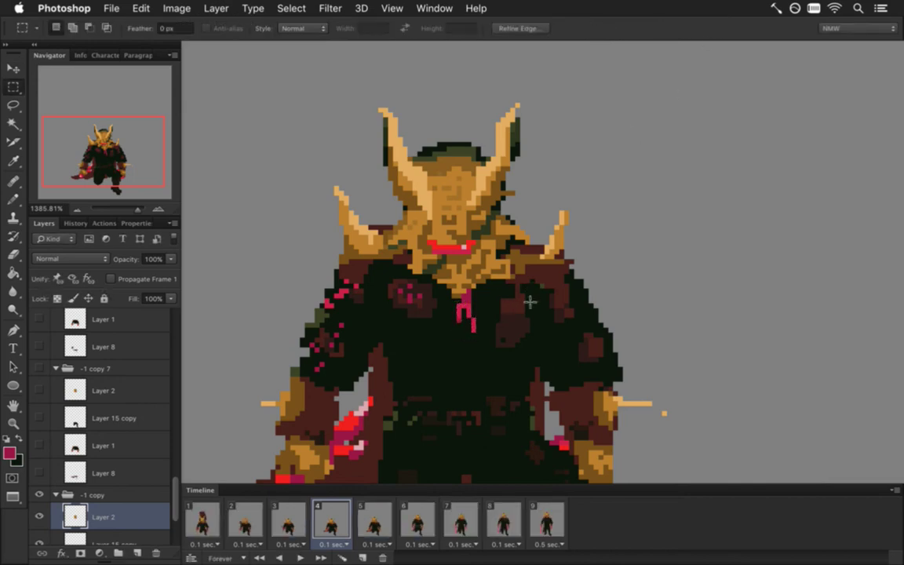
key("i")
left_click(459, 294)
key("b")
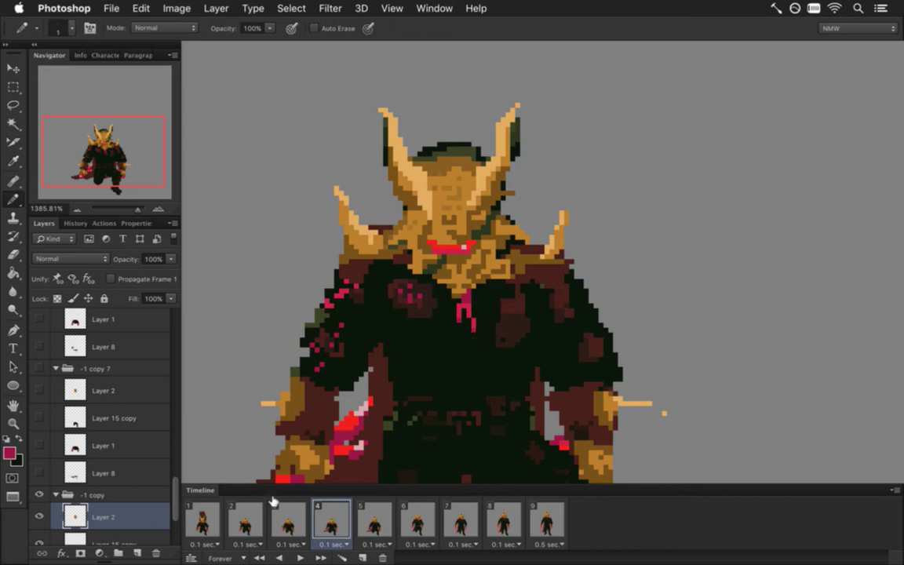
Step: Step through all nine frames to check the drip's motion, and re-examine the full figure in frames 1 to 3
left_click(210, 524)
left_click(251, 524)
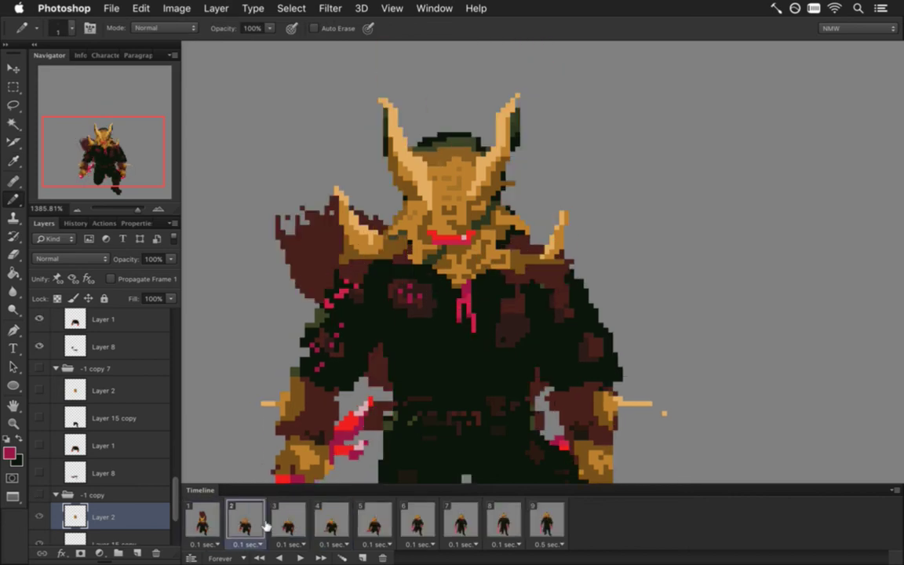
left_click(288, 526)
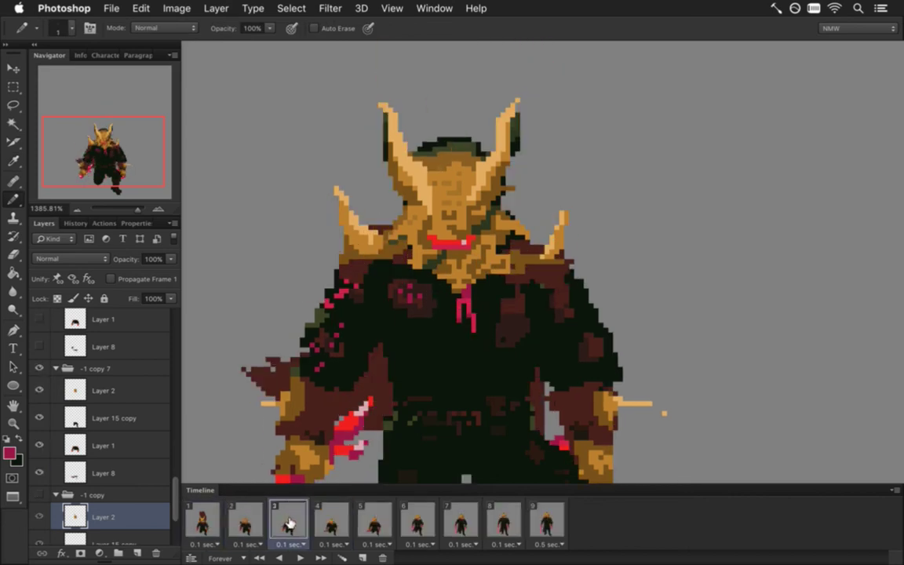
left_click(330, 524)
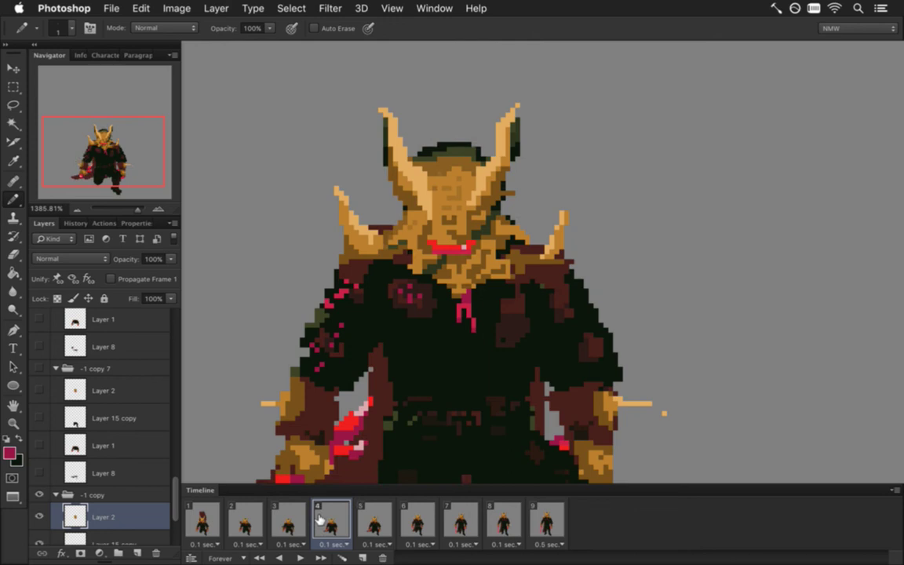
left_click(376, 520)
left_click(414, 521)
left_click(461, 511)
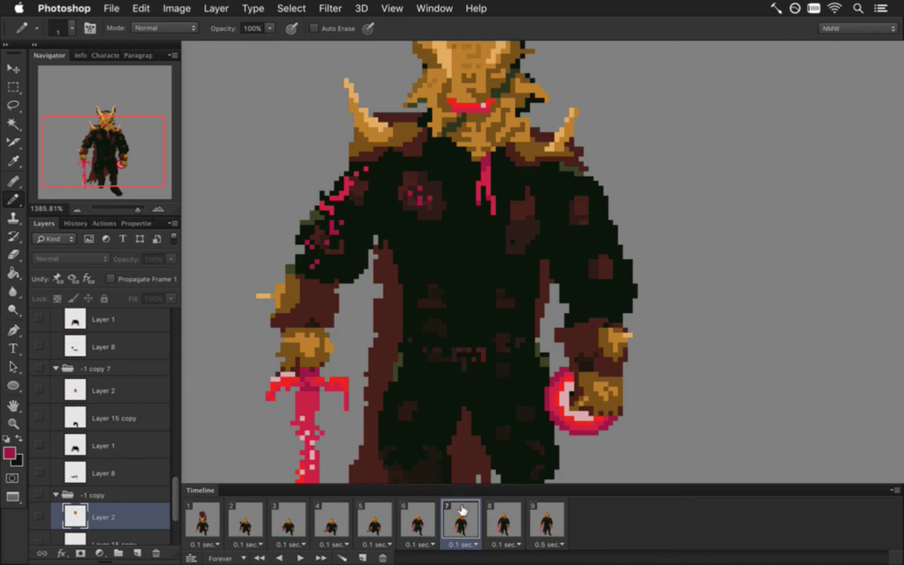
left_click(509, 519)
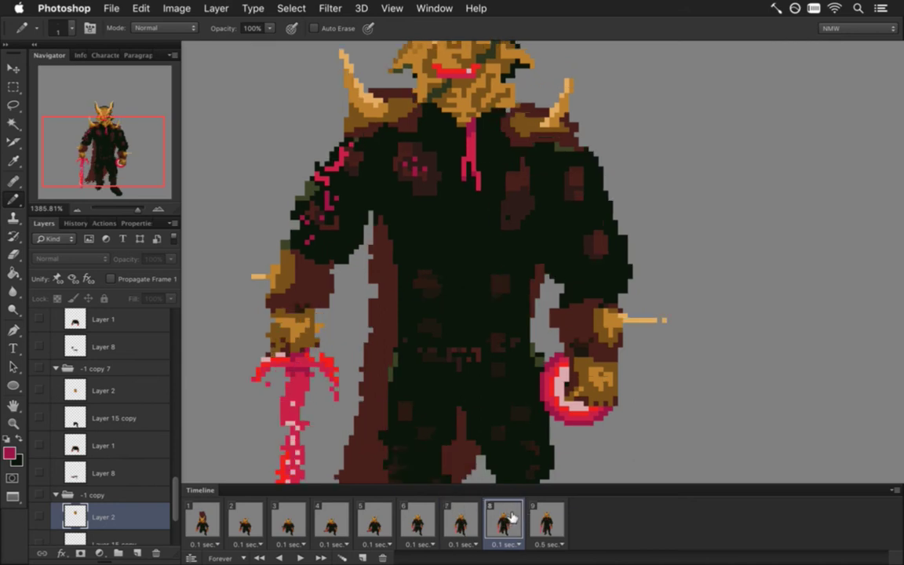
left_click(547, 521)
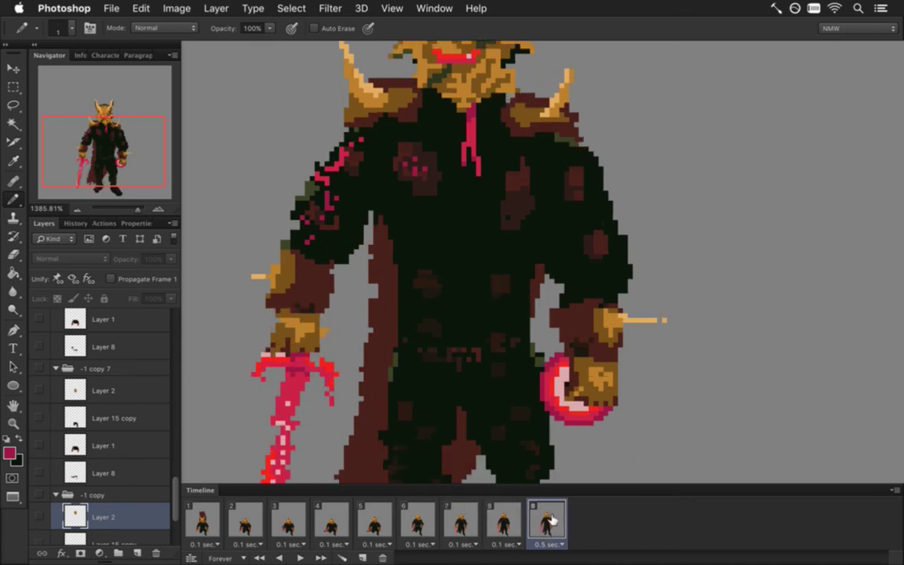
left_click_drag(484, 375, 397, 334)
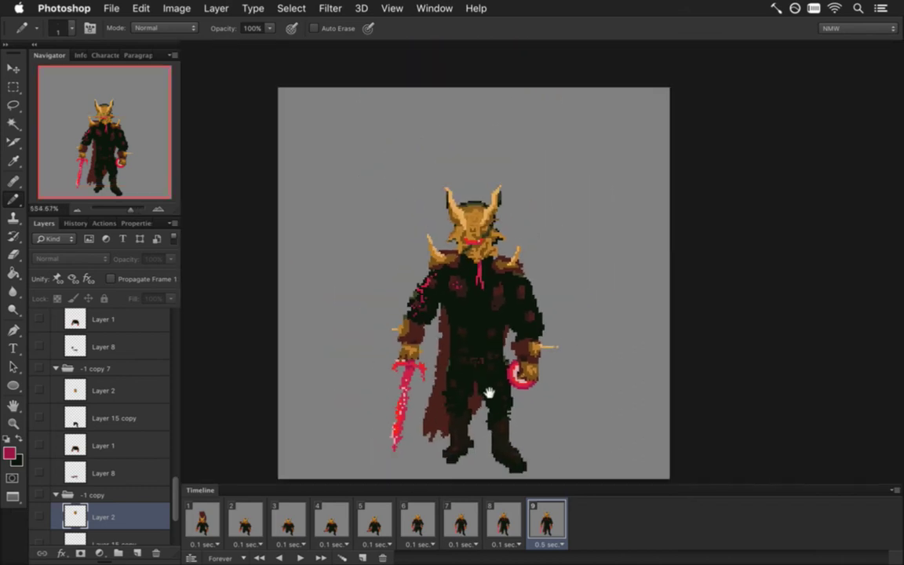
left_click(202, 520)
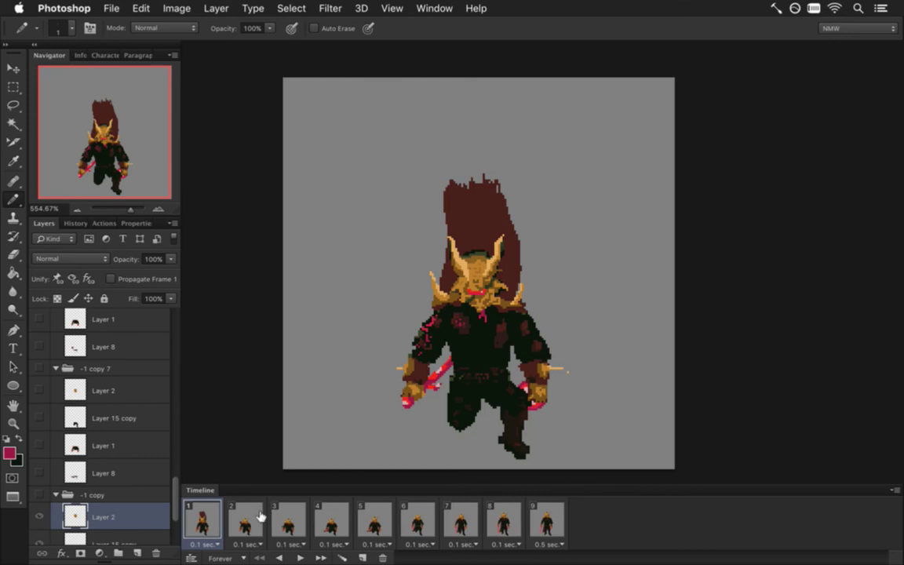
left_click(263, 514)
left_click(276, 518)
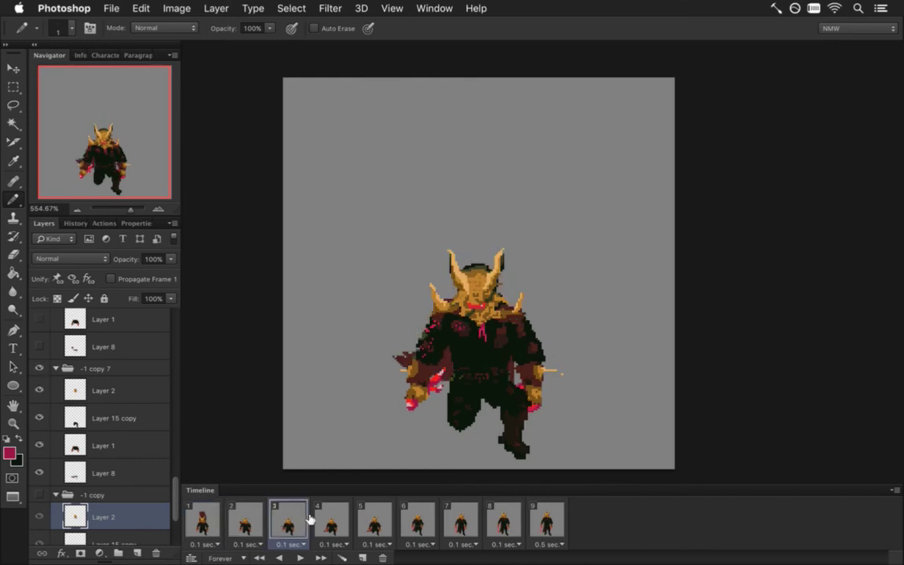
left_click(248, 521)
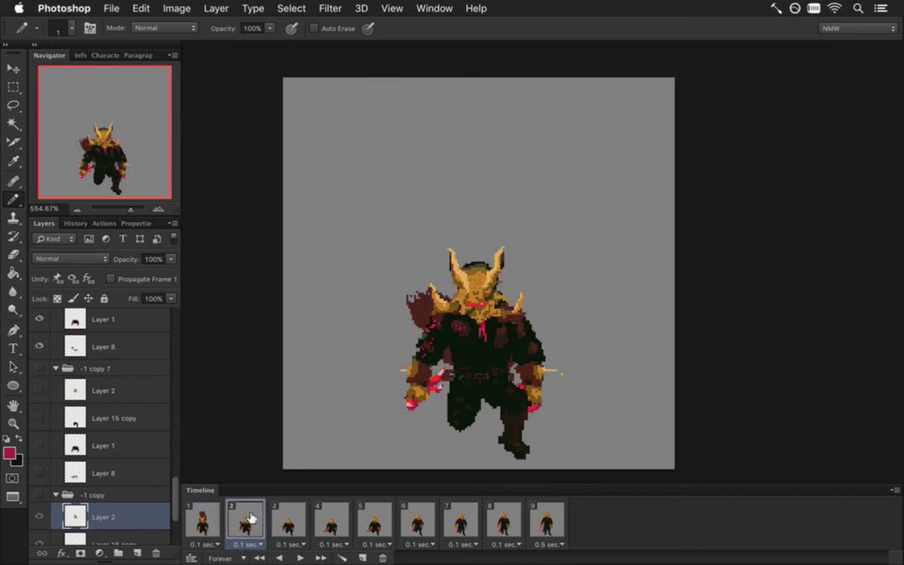
Step: In frame 2, hide Layer 1 of group -1 copy 6 and toggle the group's other layers to identify the waist artwork
scroll(438, 412, "up", 1)
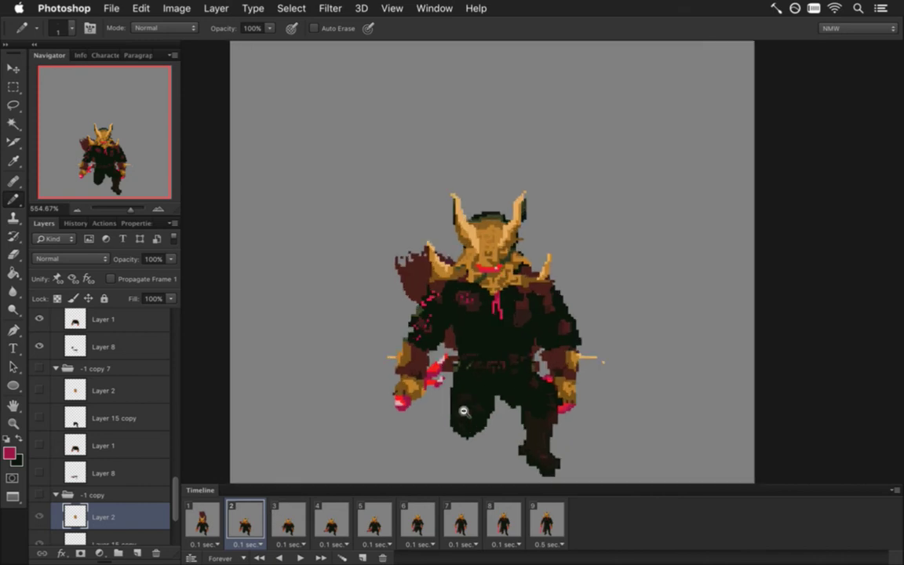
scroll(153, 459, "up", 5)
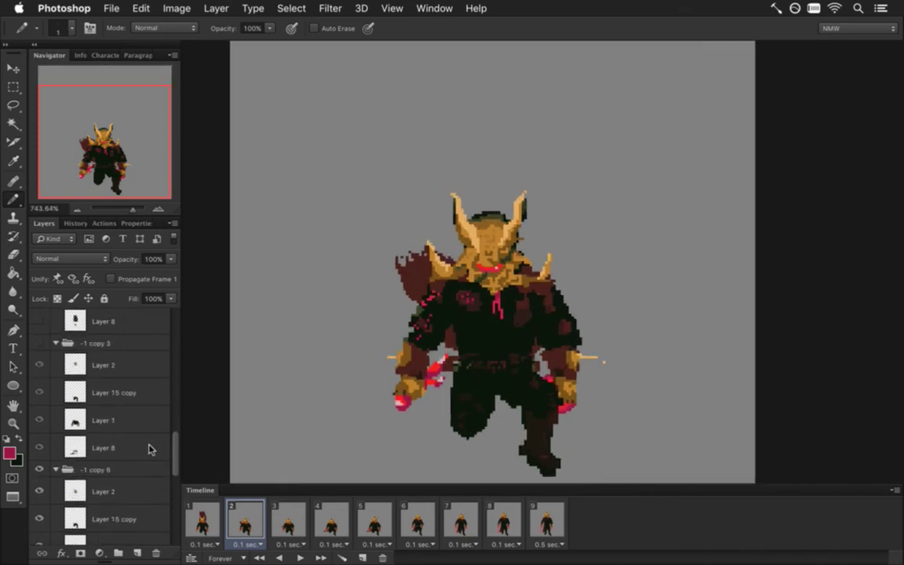
left_click(39, 432)
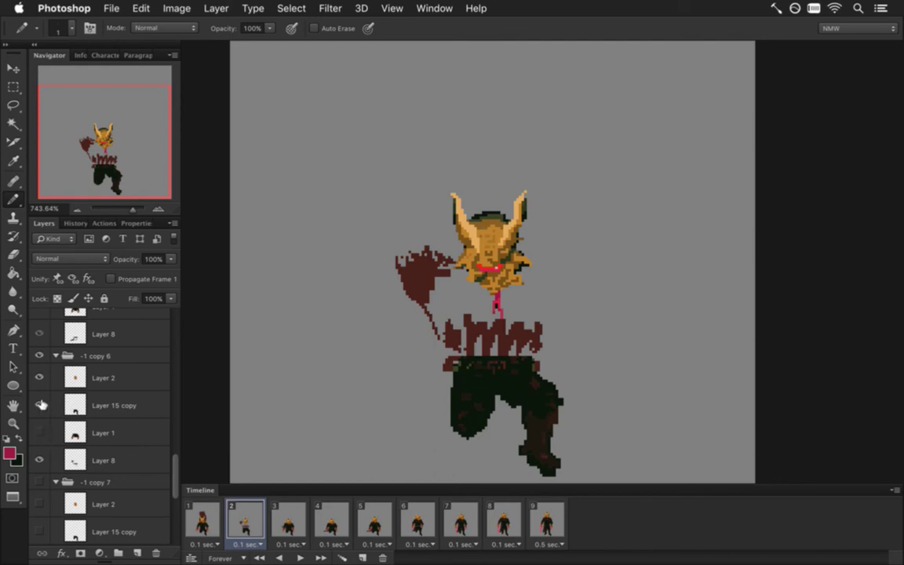
left_click(40, 405)
left_click(39, 406)
left_click(47, 460)
left_click(39, 458)
left_click(39, 458)
left_click(40, 458)
left_click(40, 458)
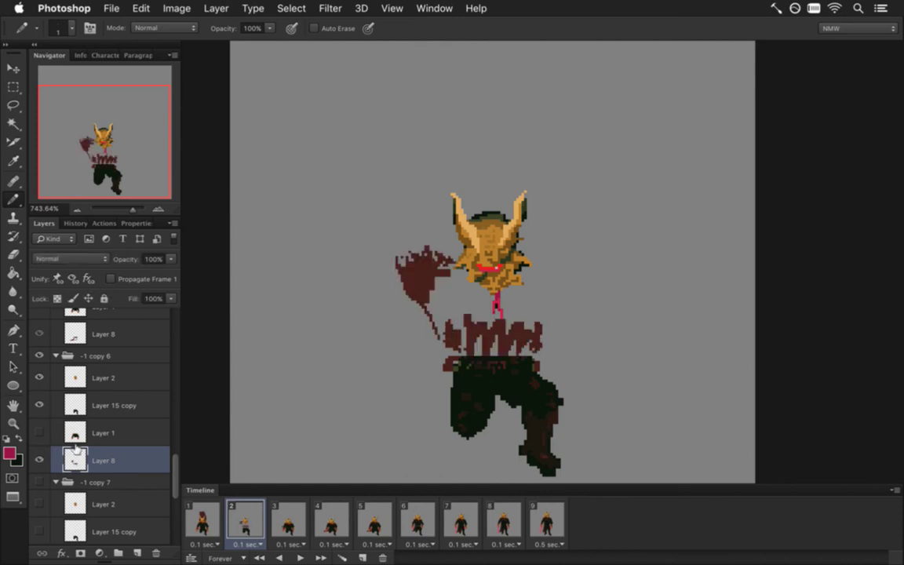
Step: Erase the stray dark-red pixels beside the waist on Layer 15 copy of group -1 copy 6, and show Layer 1 again
left_click(75, 405)
key("e")
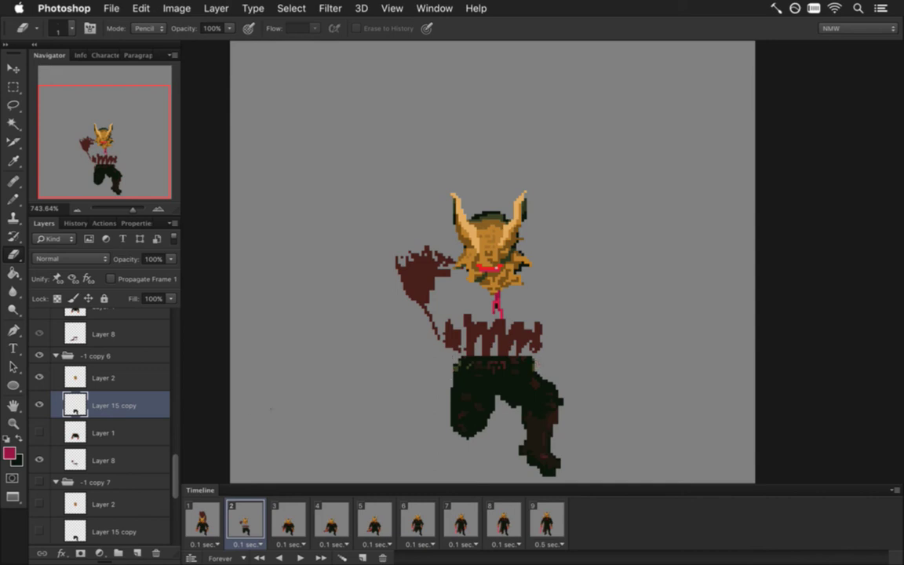
left_click(40, 432)
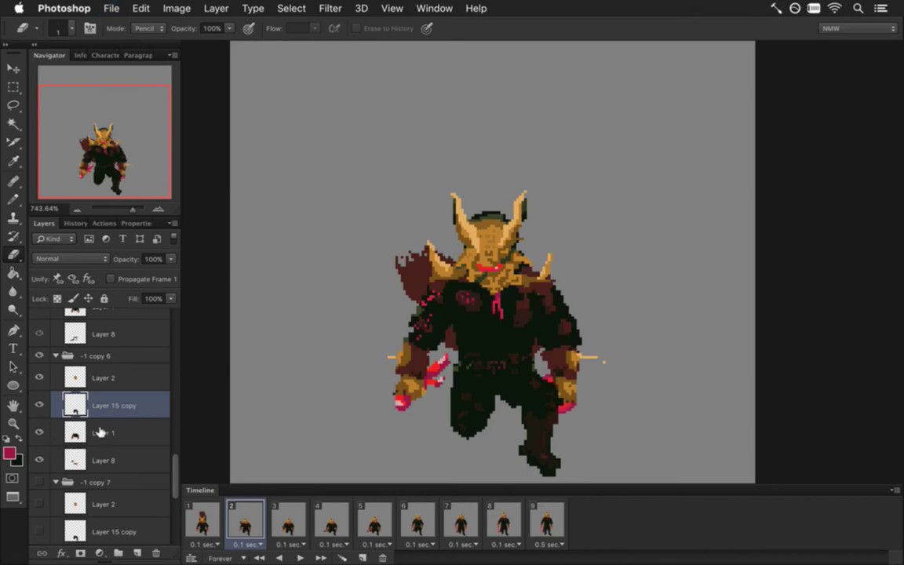
Step: On Layer 1 of group -1 copy 6, sample nearby colours and pencil the sword's blade up to the torso
left_click(79, 431)
key("i")
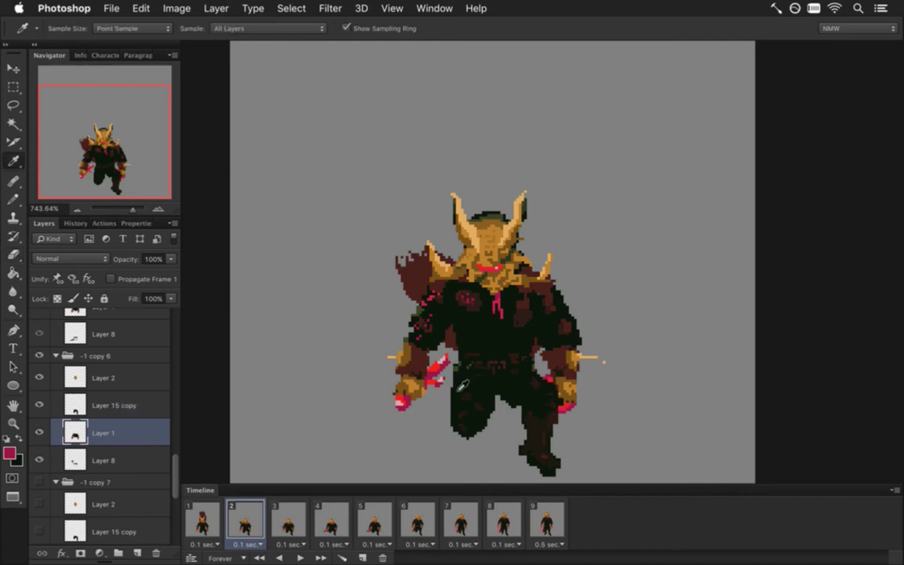
left_click(468, 377)
left_click_drag(467, 376, 493, 339)
key("b")
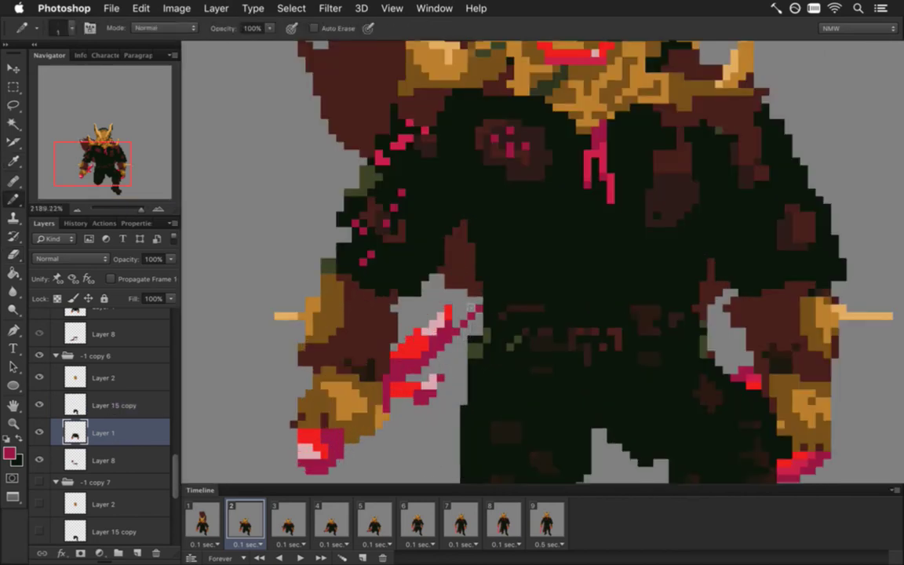
left_click(408, 280, "alt")
left_click(482, 313, "alt")
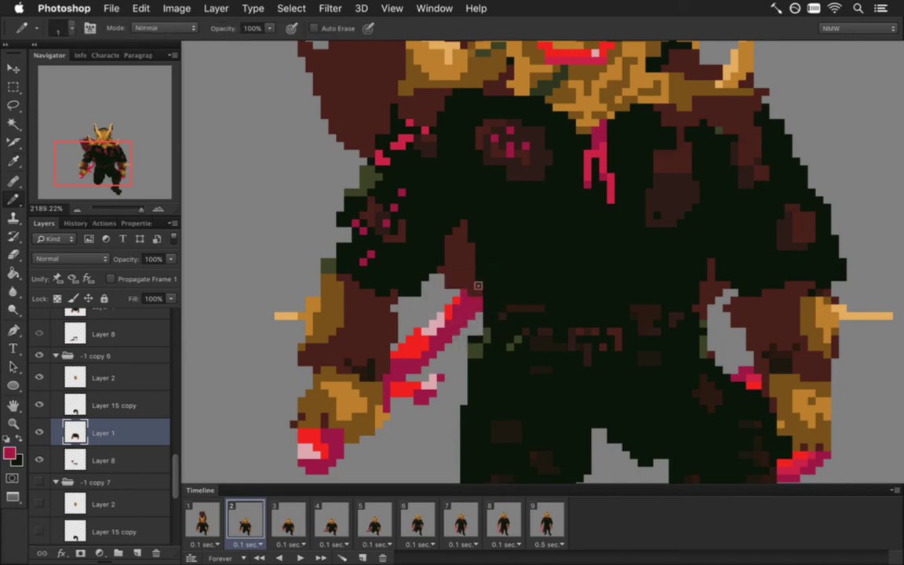
key("super+0")
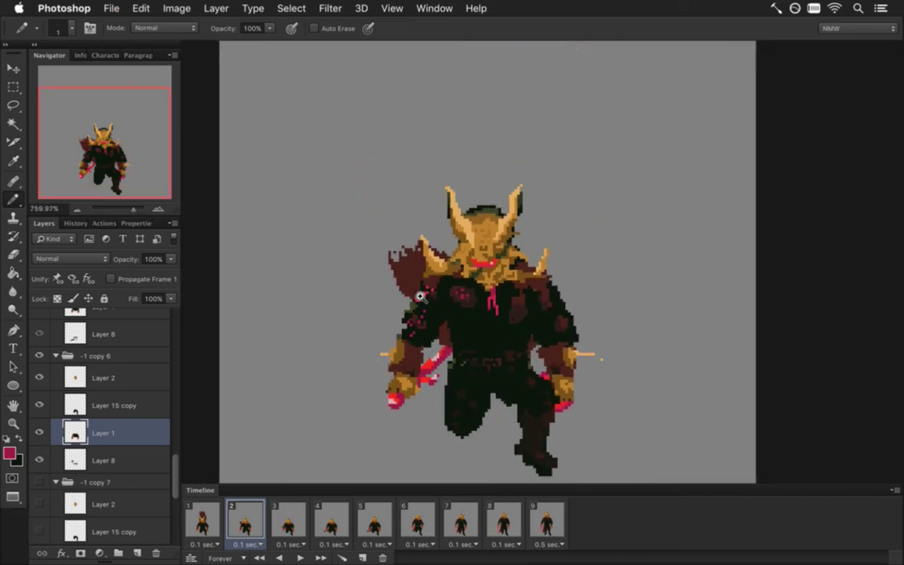
Step: Step through frames 1 to 4 to compare the sword and cape between poses
left_click(203, 522)
left_click(245, 522)
left_click(291, 519)
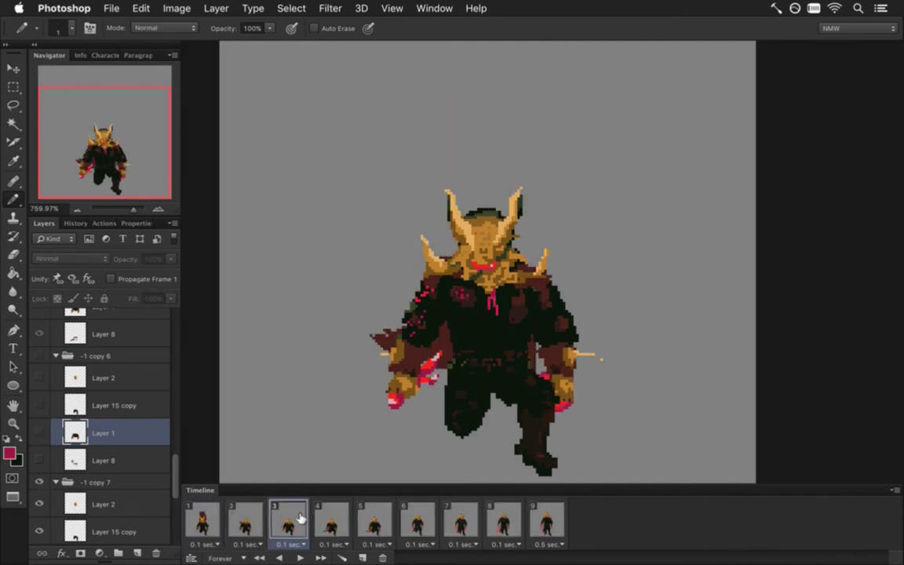
left_click(339, 514)
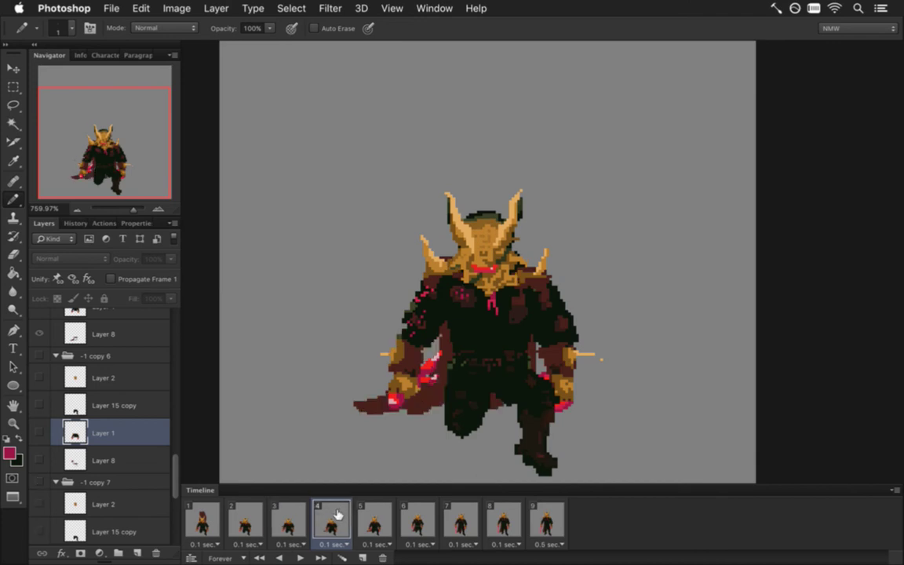
left_click(294, 510)
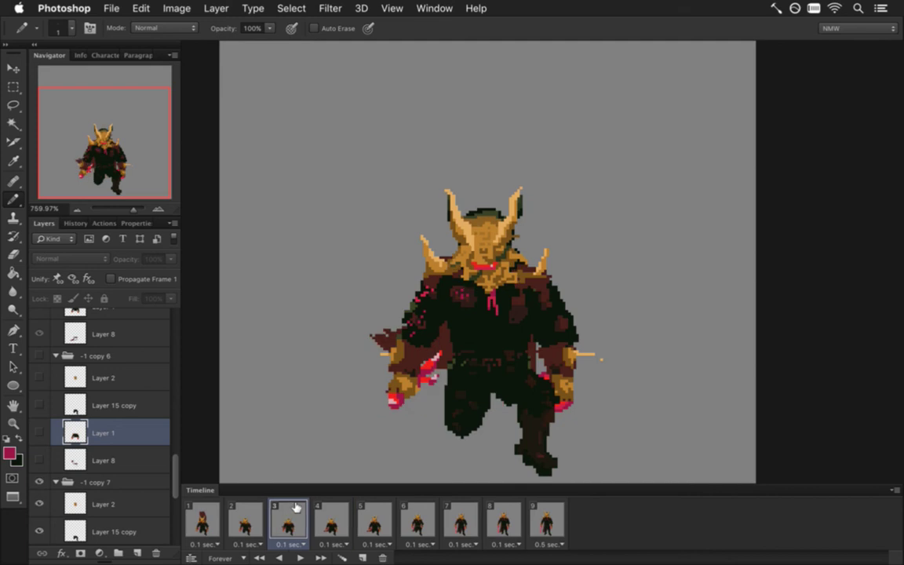
left_click(333, 519)
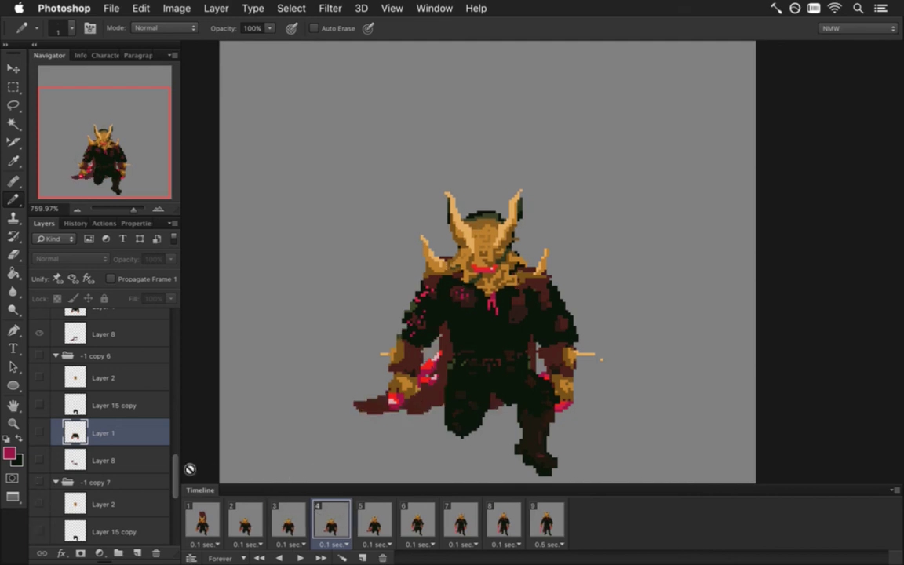
Step: In frame 4, trim the upper tip of the sword on Layer 1 of group -1 copy with the Eraser
left_click_drag(177, 476, 156, 522)
left_click(148, 462)
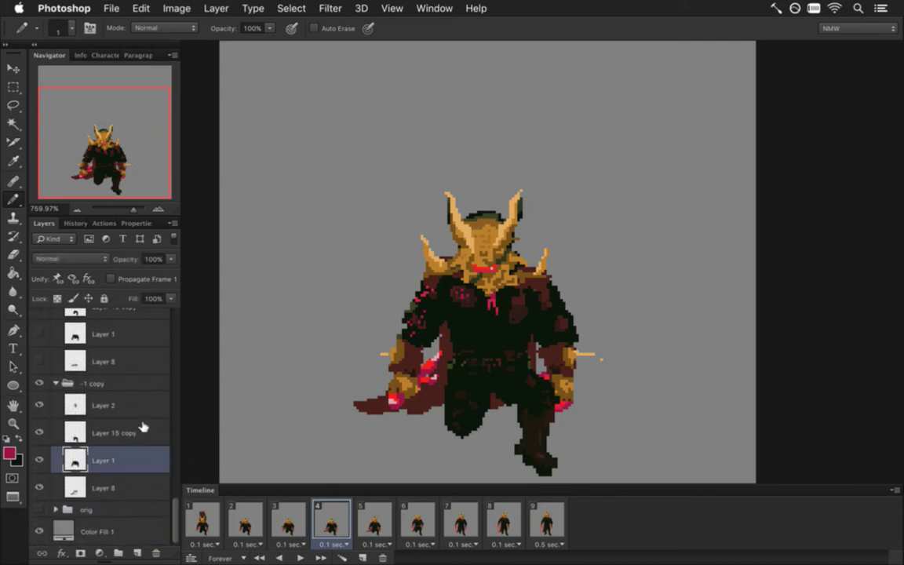
key("e")
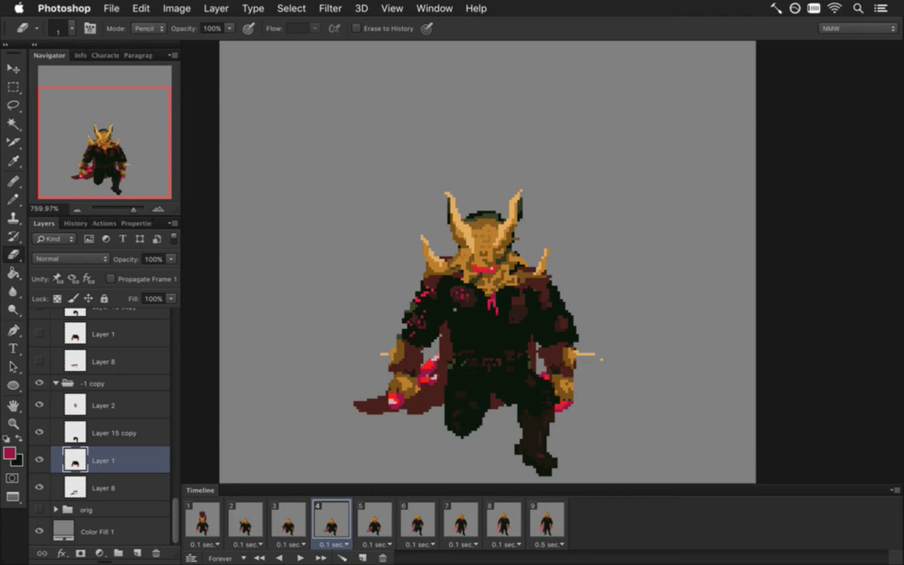
Step: Step through frames 3 to 9 to check the figure's rise from crouching to standing
left_click(289, 520)
left_click(332, 520)
left_click(374, 520)
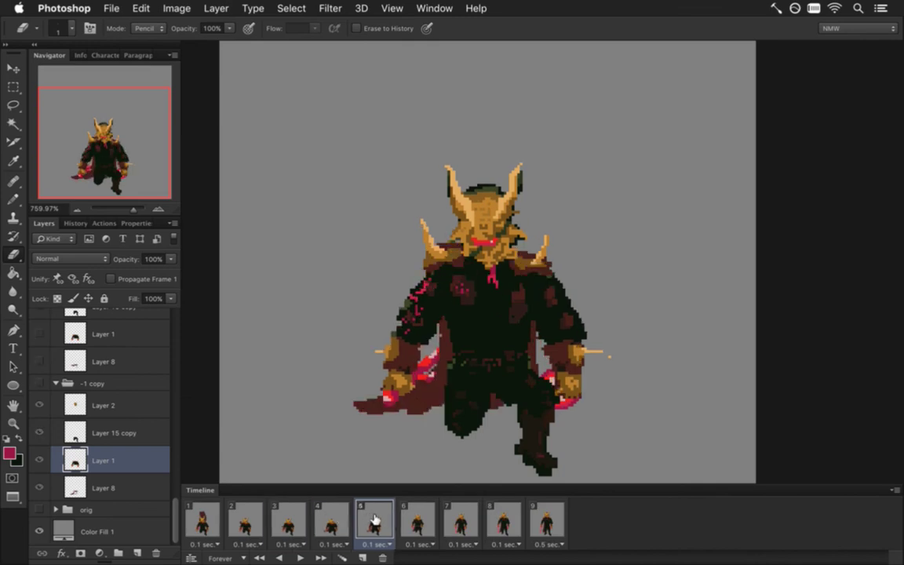
left_click(415, 520)
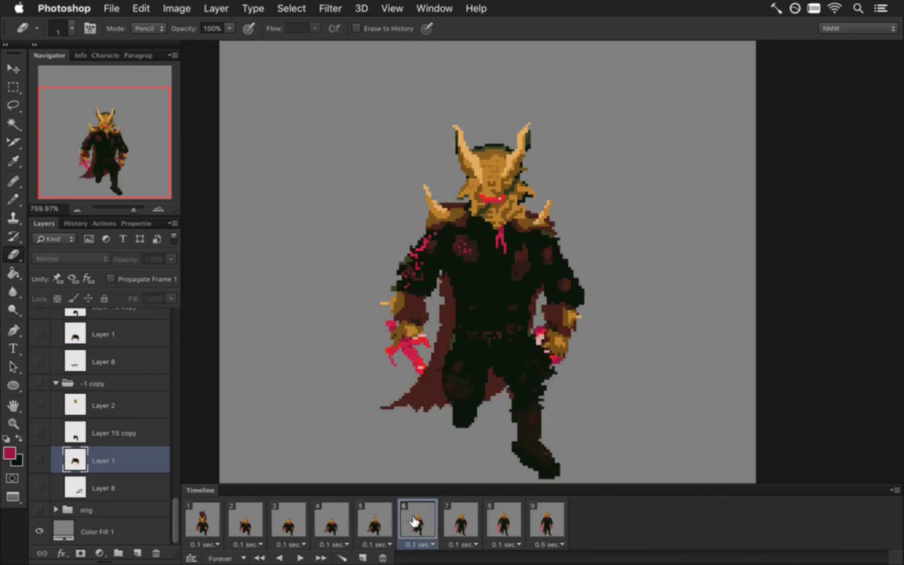
left_click(460, 519)
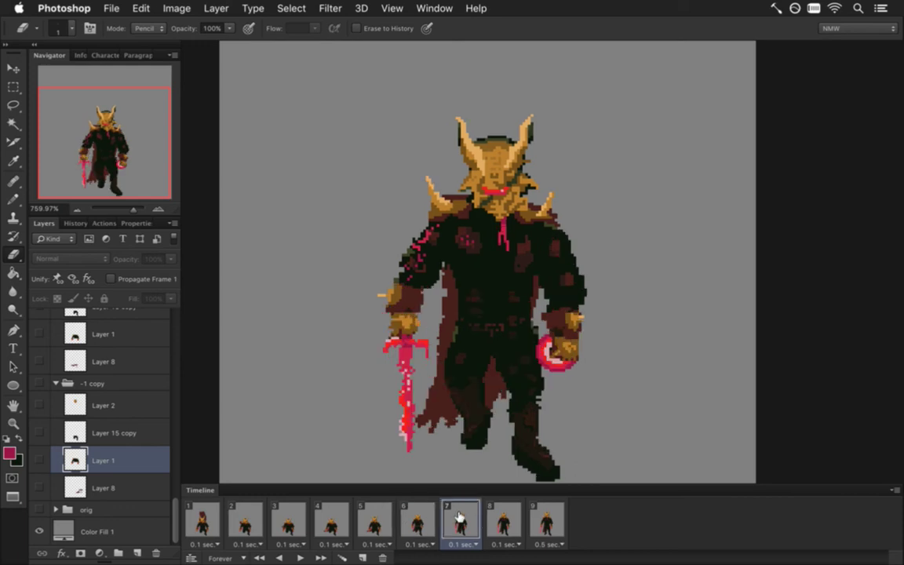
left_click(498, 520)
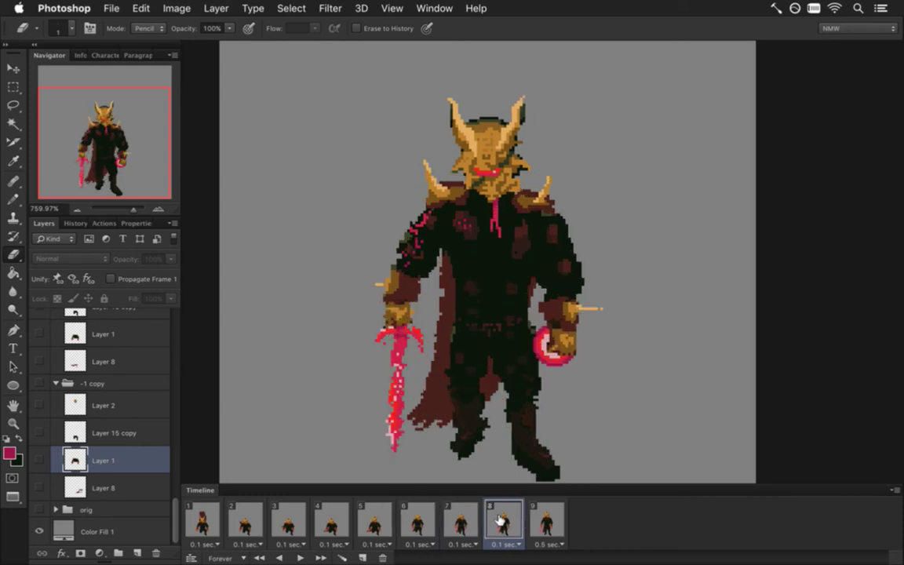
left_click(546, 520)
left_click(518, 520)
left_click(541, 522)
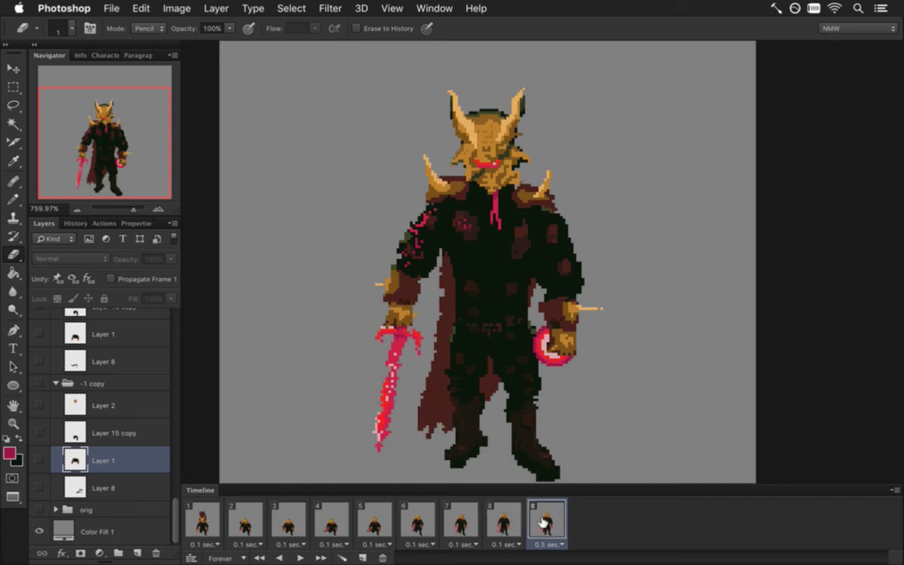
Step: Play the animation from frame 1 to review the motion, and return to frame 1
left_click(217, 506)
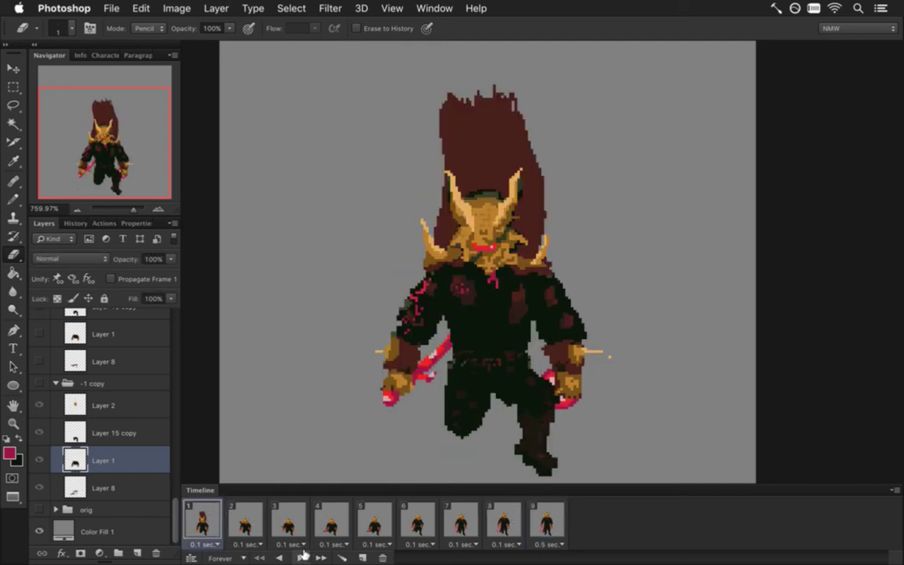
left_click(299, 557)
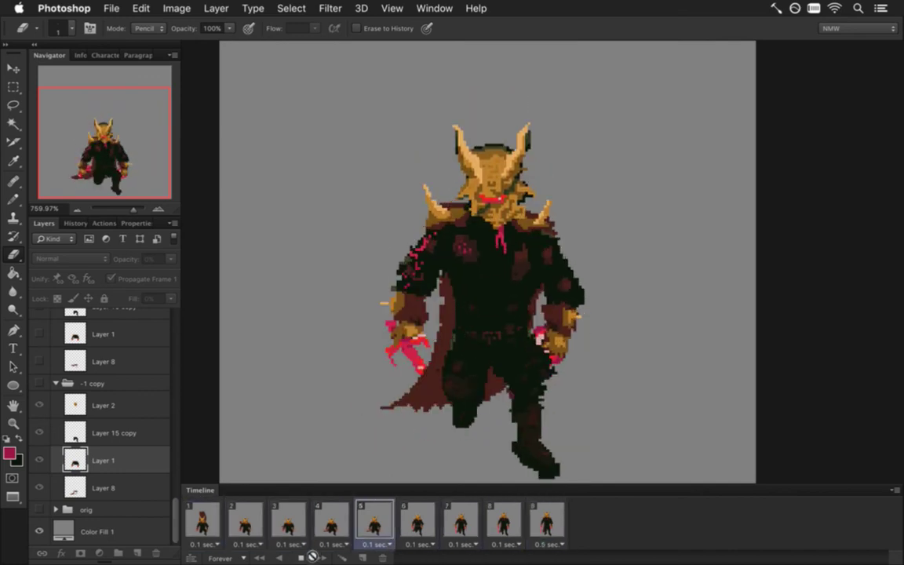
key("space")
left_click(202, 517)
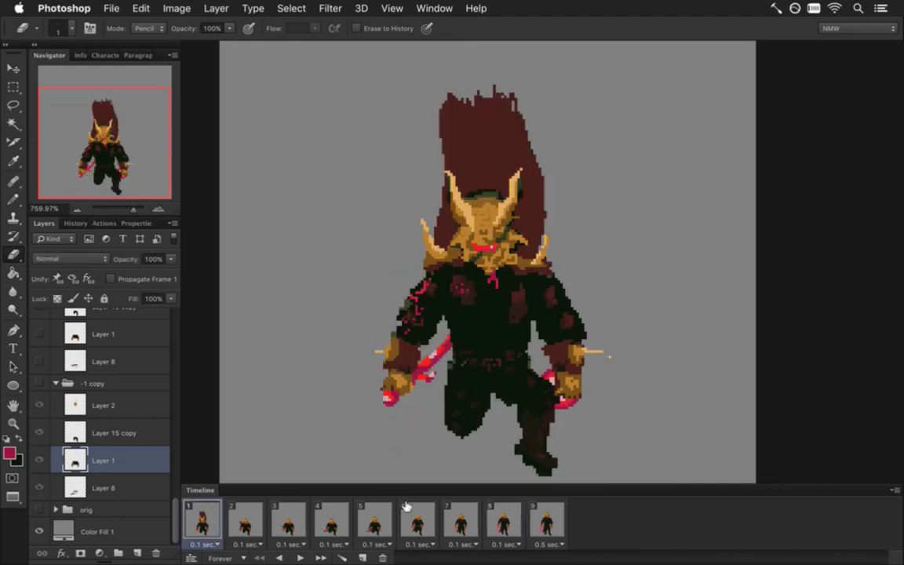
Step: Set frame 9's delay to 0.1 seconds, and hide the Color Fill 1 background across all nine frames
left_click(552, 544)
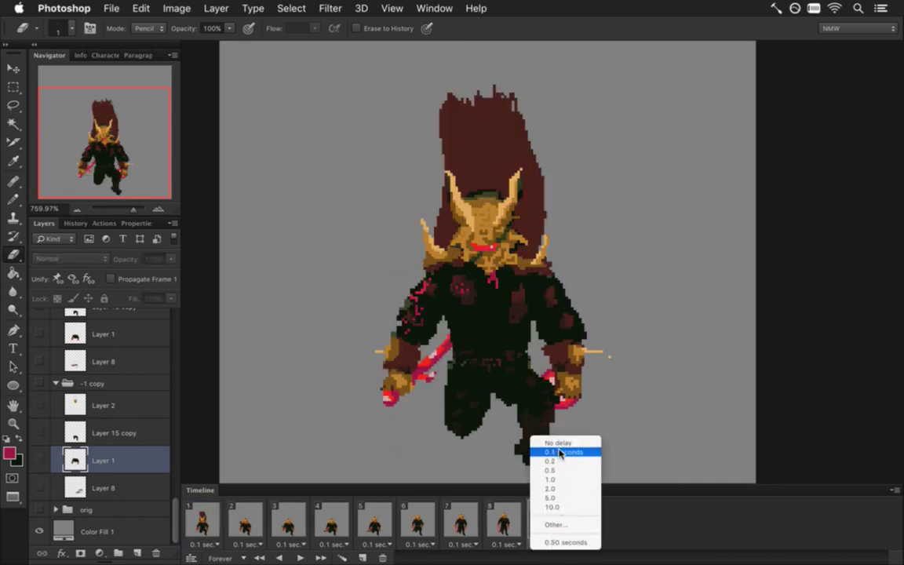
left_click(538, 455)
left_click(200, 520, "shift")
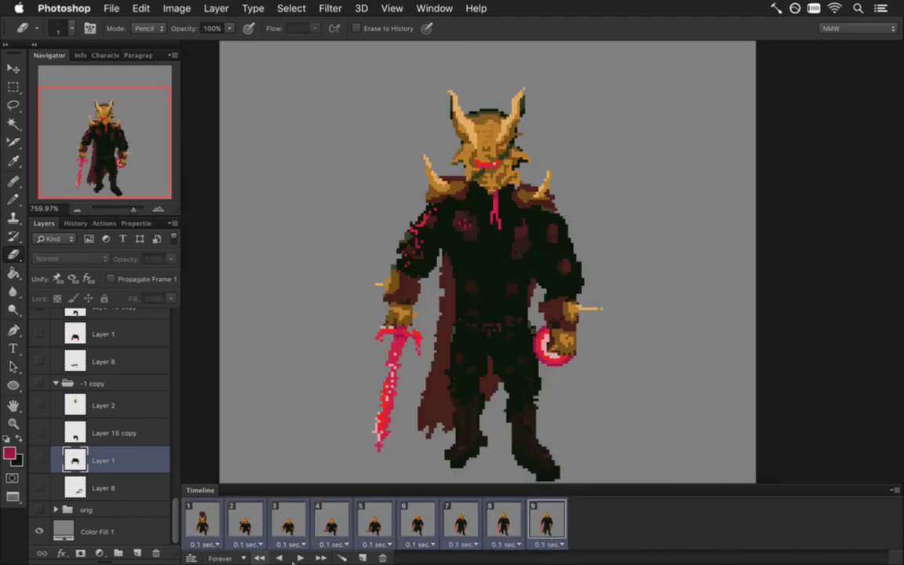
left_click(39, 531)
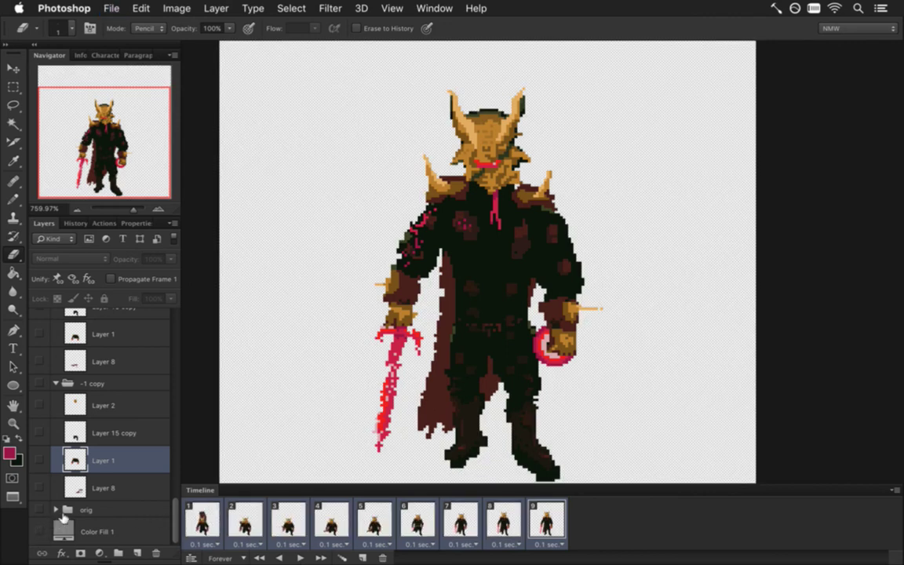
Step: Export the animation's nine frames with a transparent background, accepting the offered settings
key("super+alt+shift+s")
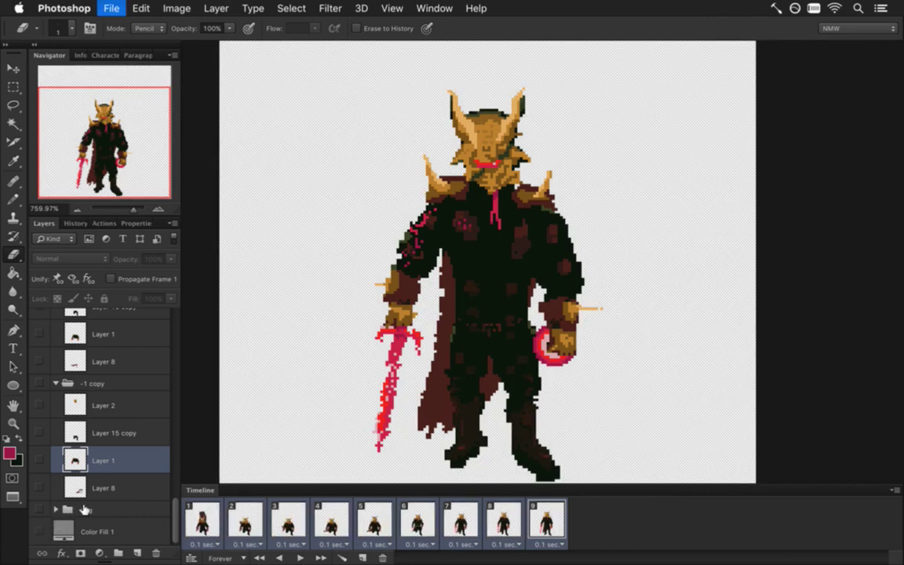
key("Escape")
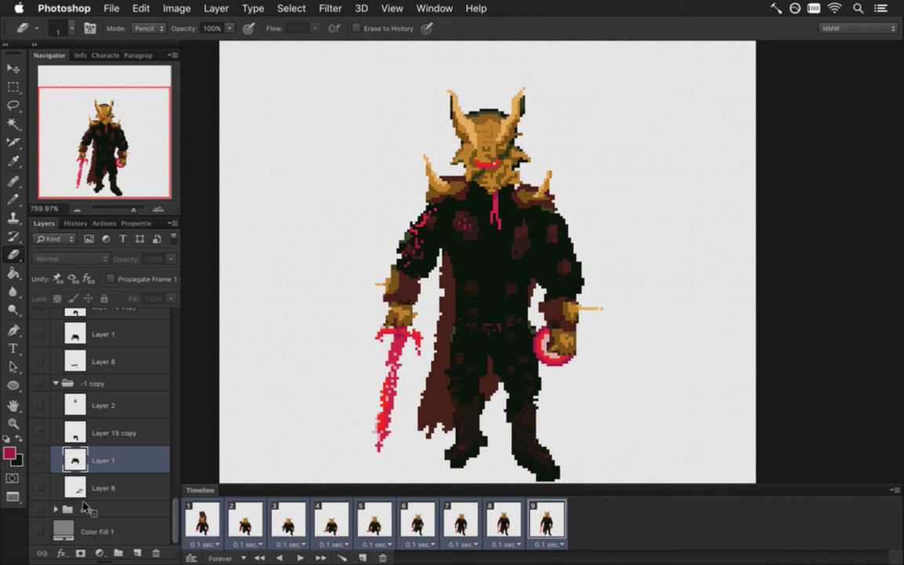
key("super+alt+shift+r")
key("Return")
key("Return")
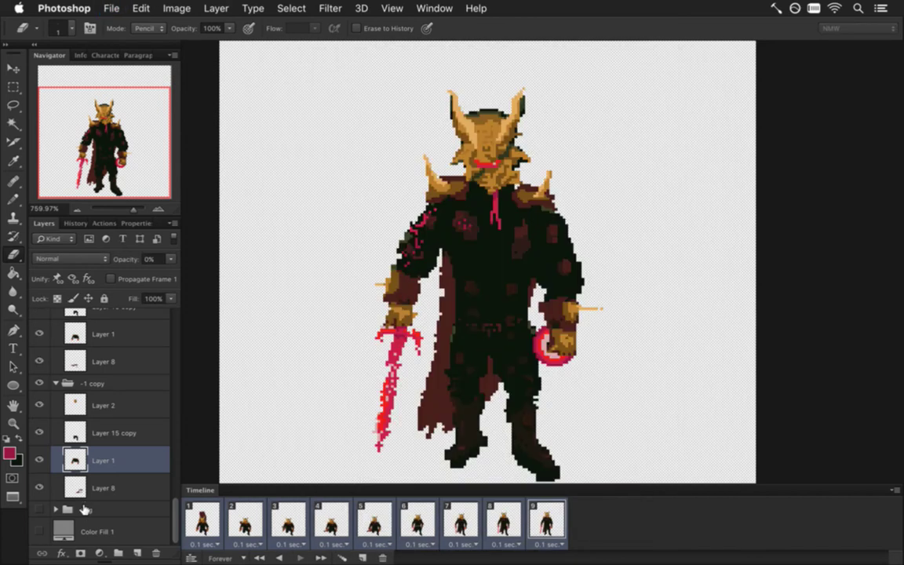
Step: Switch to the game project, run it to examine the warrior in play, quit it, and return to Photoshop
key("super+Tab")
key("super+Tab")
key("super+r")
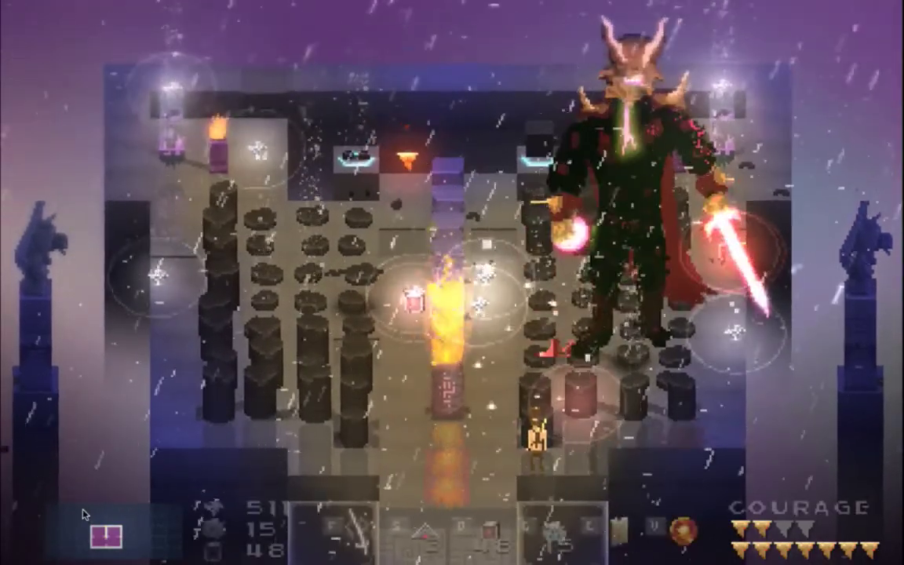
key("super+q")
key("super+Tab")
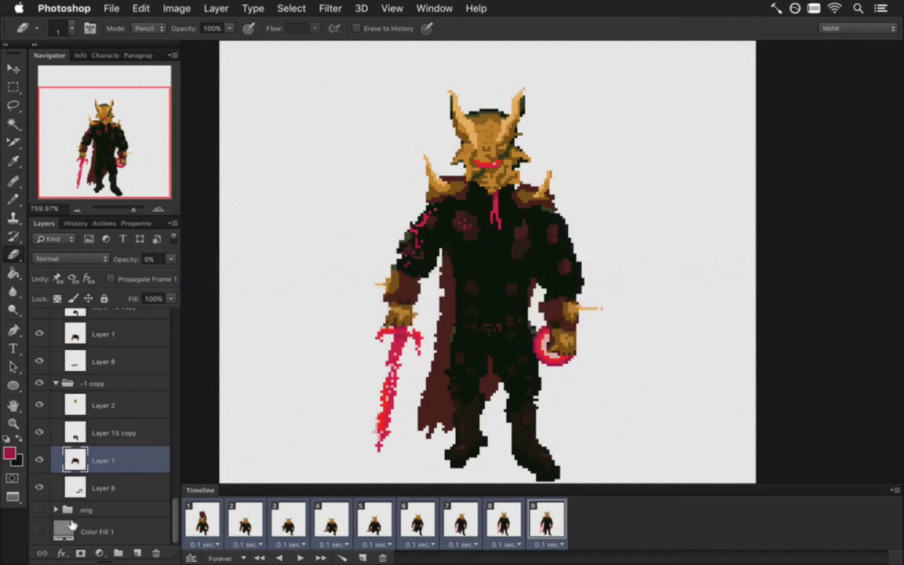
Step: Show the Color Fill 1 background again in all nine frames, and go to frame 2
left_click(41, 530)
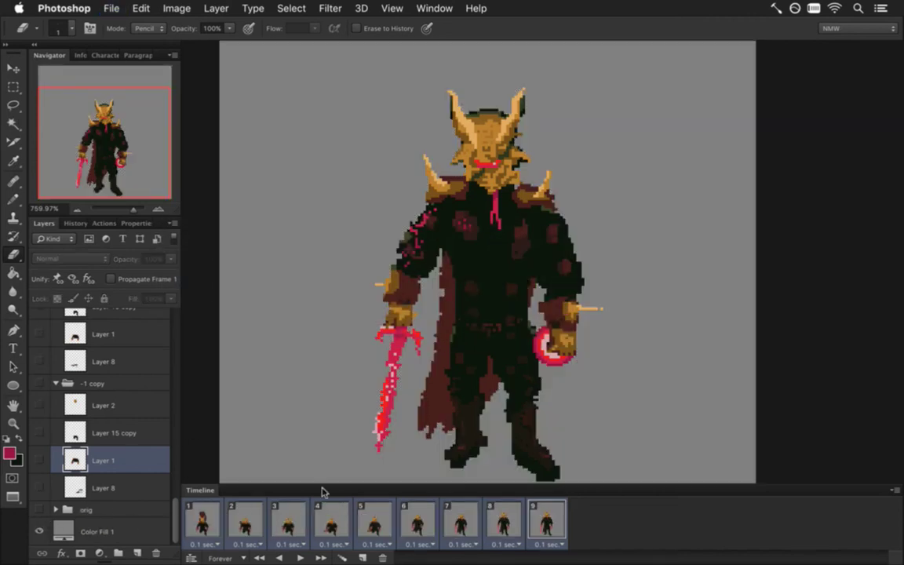
left_click(205, 524)
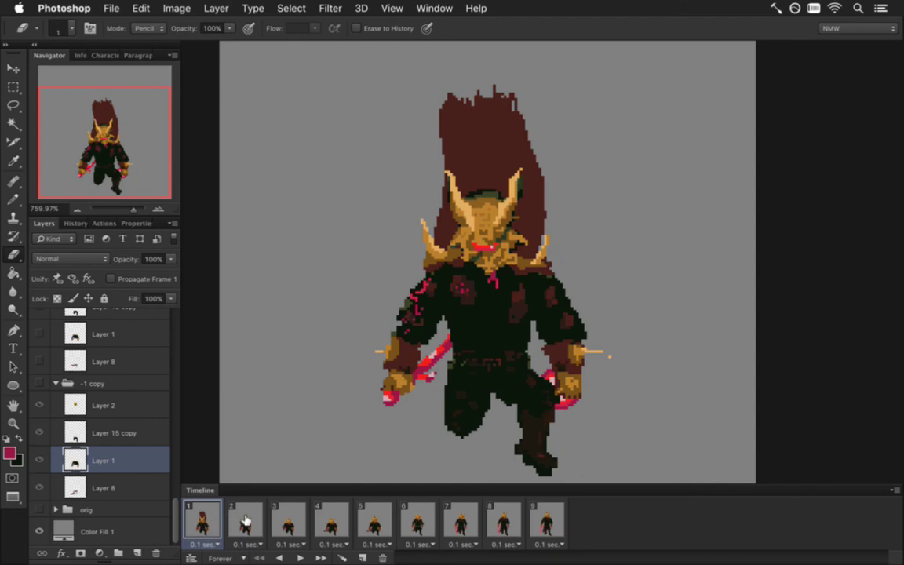
left_click(251, 521)
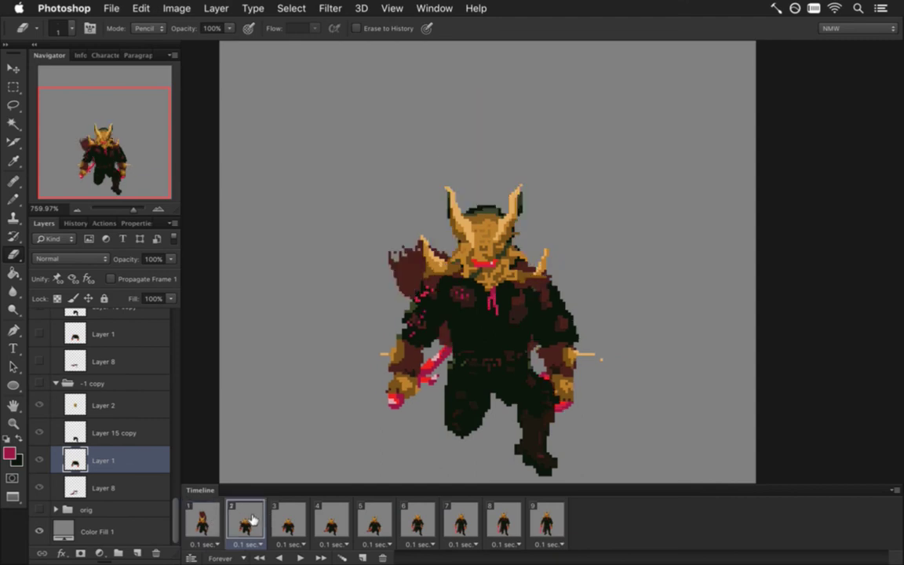
Step: Go back and forth through frames 3 to 9 to examine how the warrior's crouch, rise and weapon poses follow one another
left_click(295, 523)
left_click(336, 524)
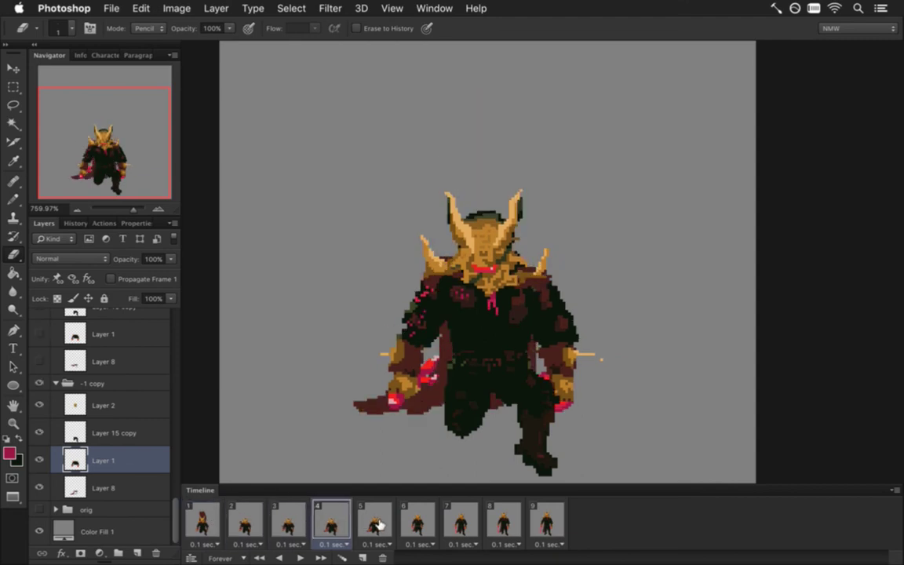
left_click(375, 524)
left_click(416, 524)
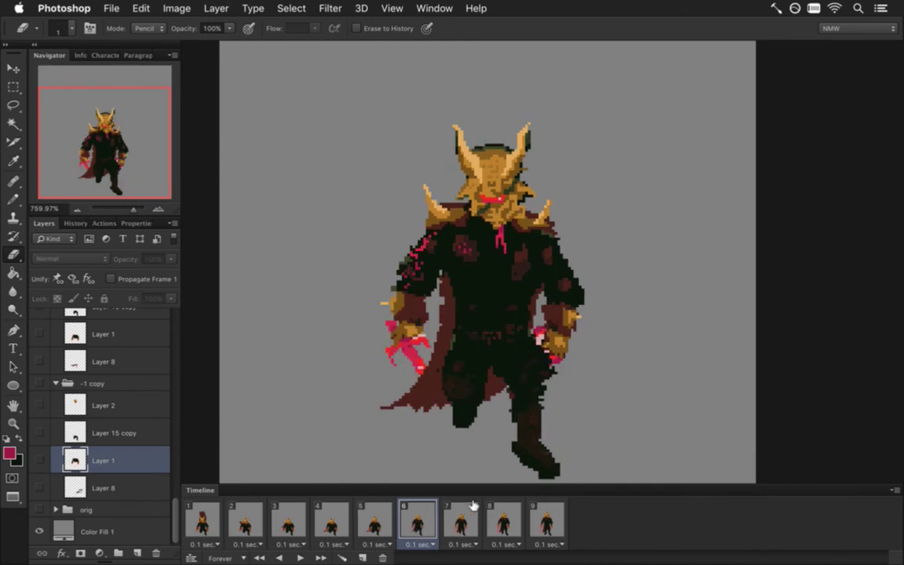
left_click(416, 522)
left_click(454, 519)
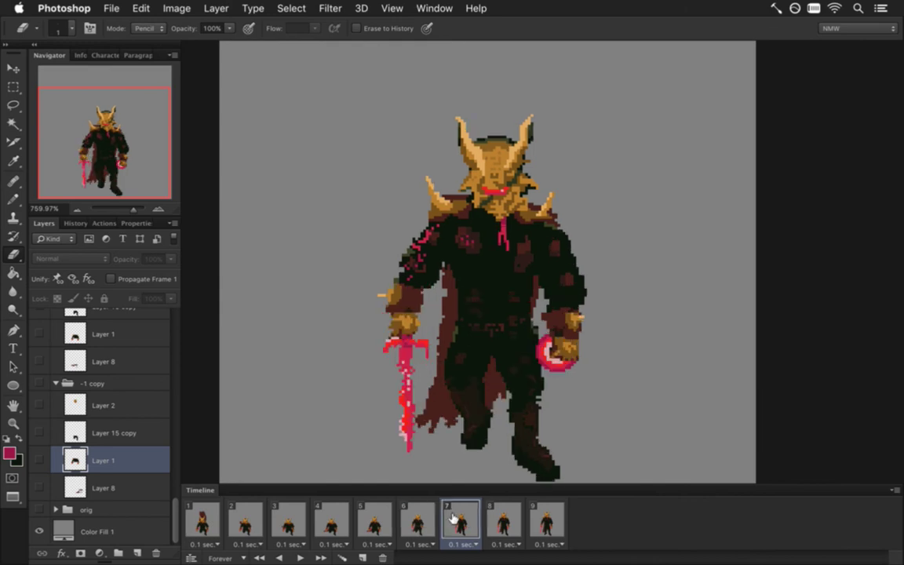
left_click(504, 521)
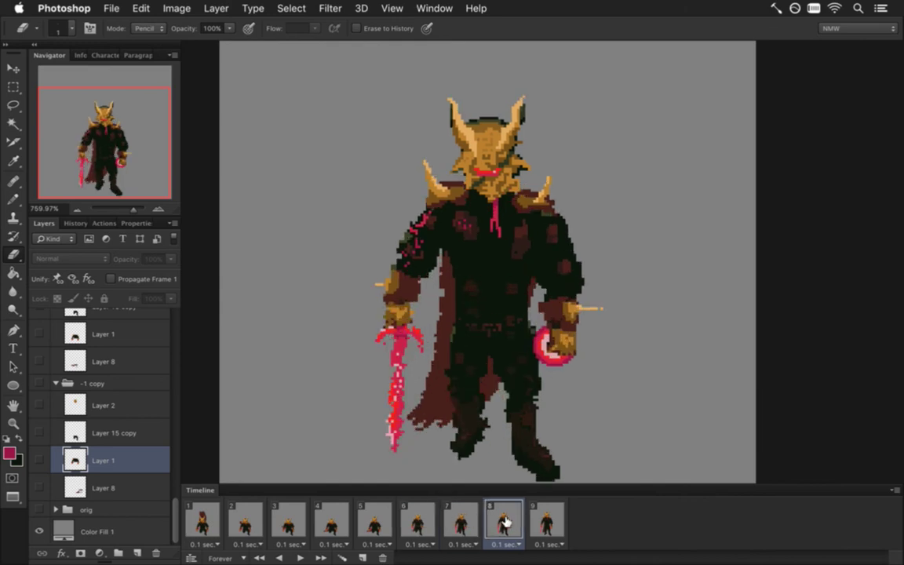
left_click(541, 520)
left_click(494, 519)
left_click(460, 522)
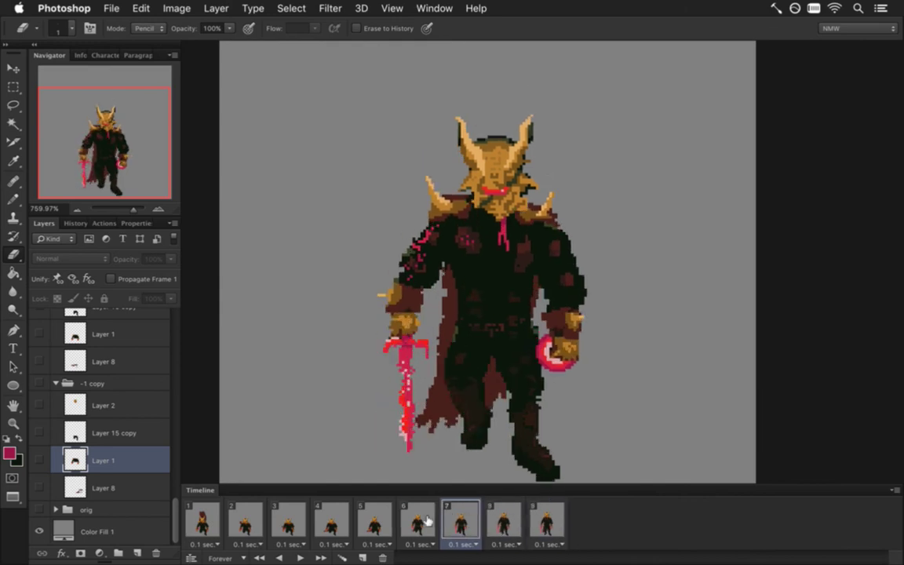
left_click(412, 523)
left_click(382, 521)
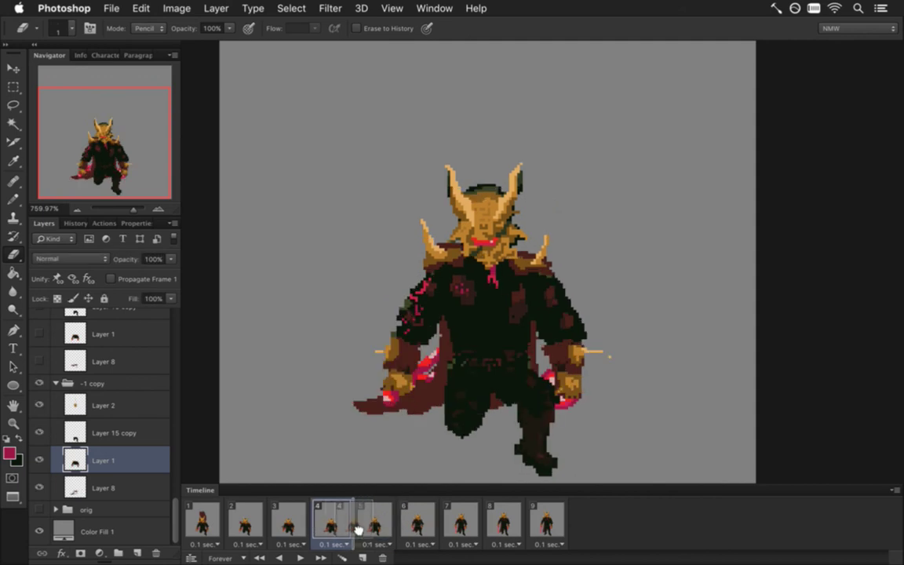
left_click(343, 519)
left_click(289, 521)
left_click(332, 522)
left_click(381, 522)
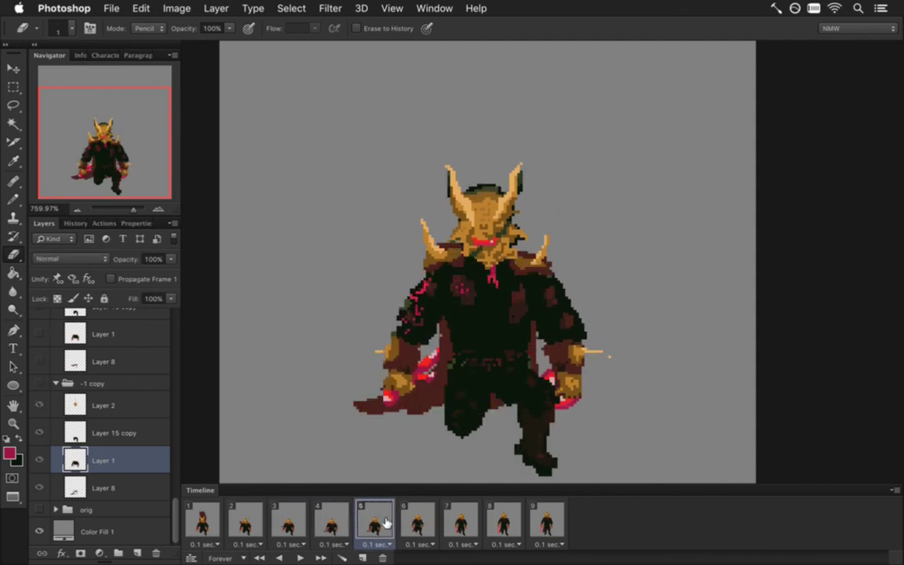
left_click(426, 522)
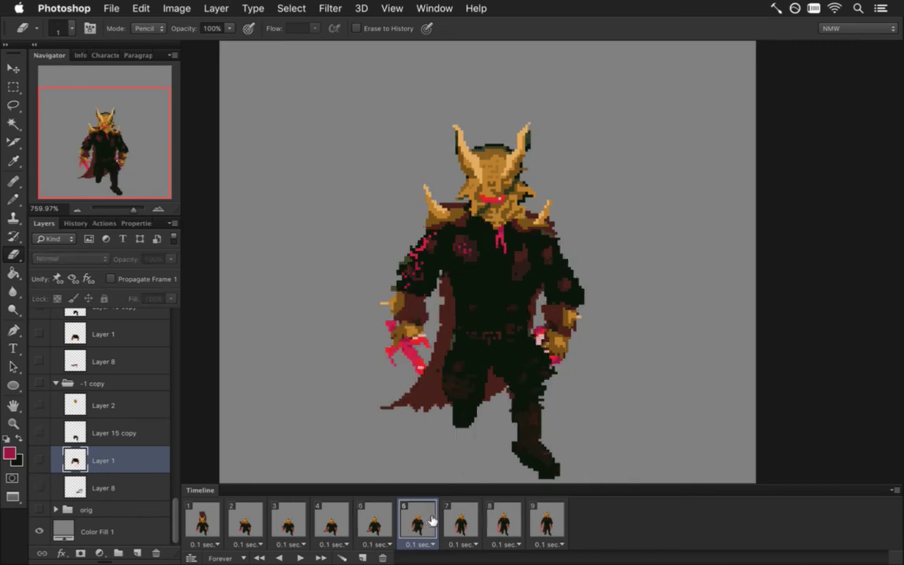
left_click(459, 517)
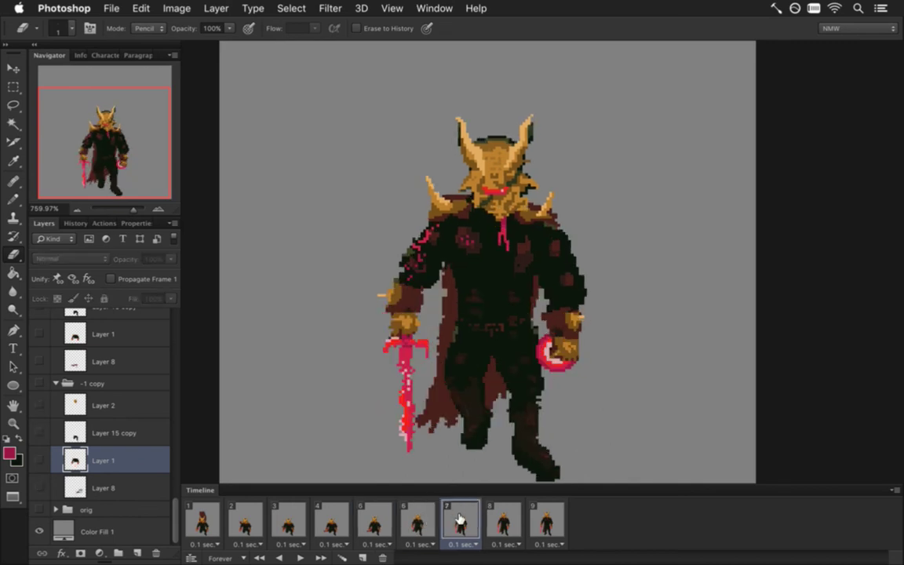
left_click(417, 521)
left_click(459, 518)
left_click(504, 520)
left_click(539, 521)
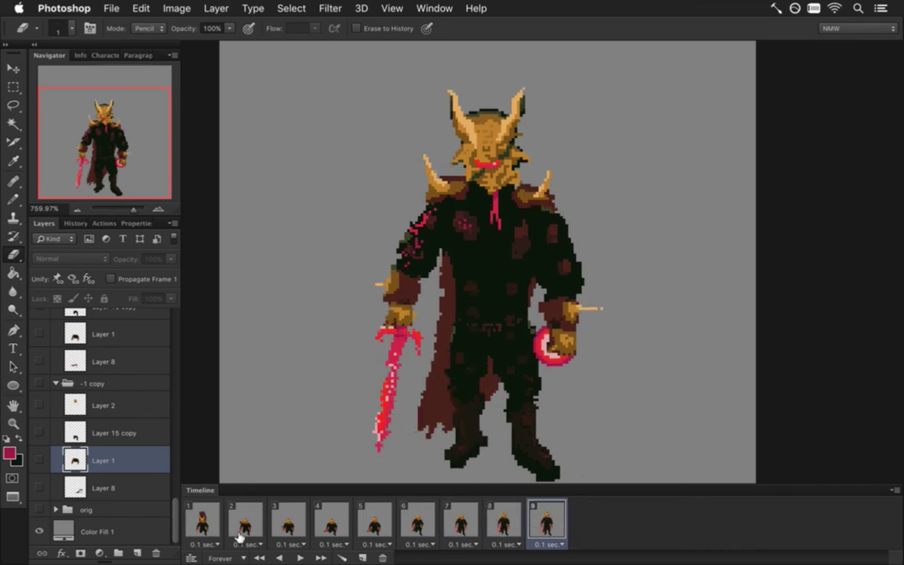
Step: In frame 1, Magic Wand-select the pink glowing pixels with Layer 2 of the -1 copy 4 group active, excluding the arm and chest specks
left_click(201, 520)
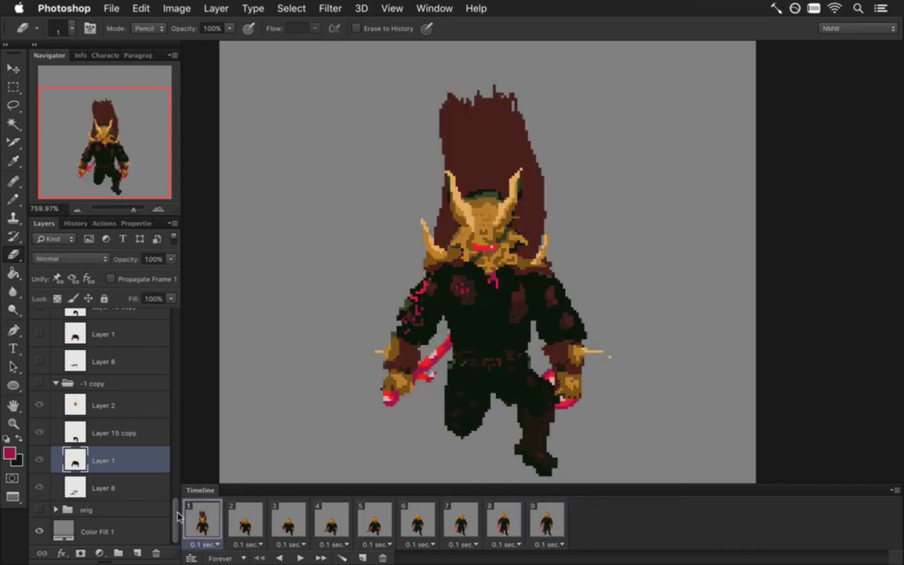
left_click_drag(176, 517, 155, 416)
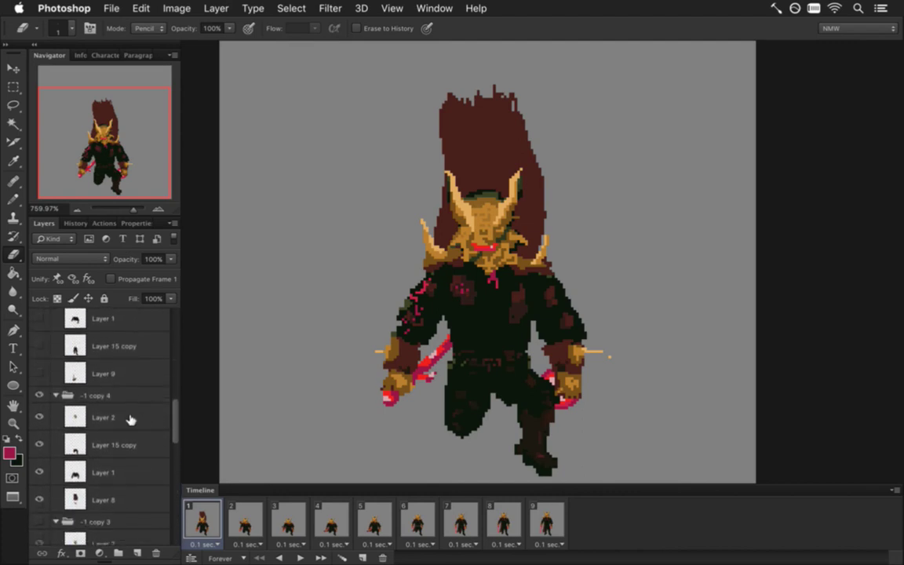
left_click(126, 414)
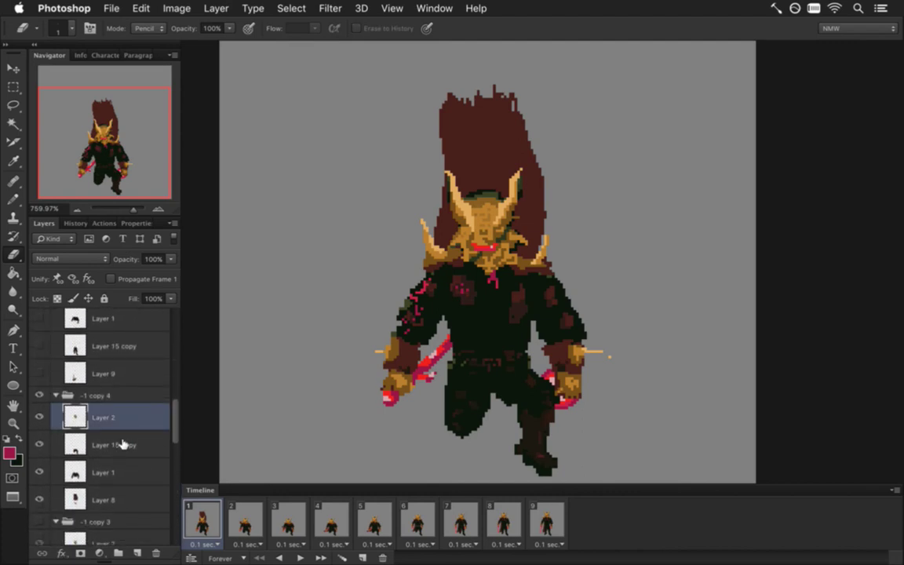
left_click(14, 123)
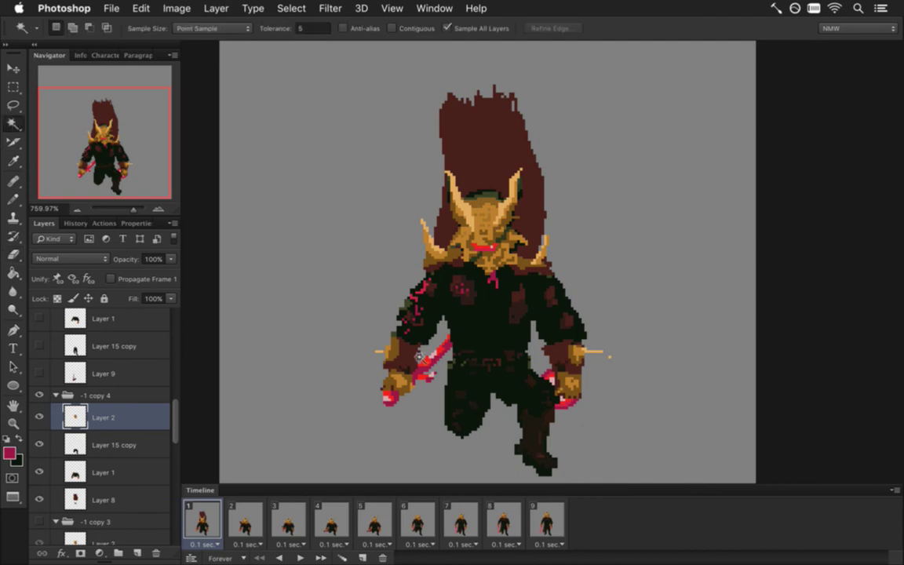
left_click(427, 361)
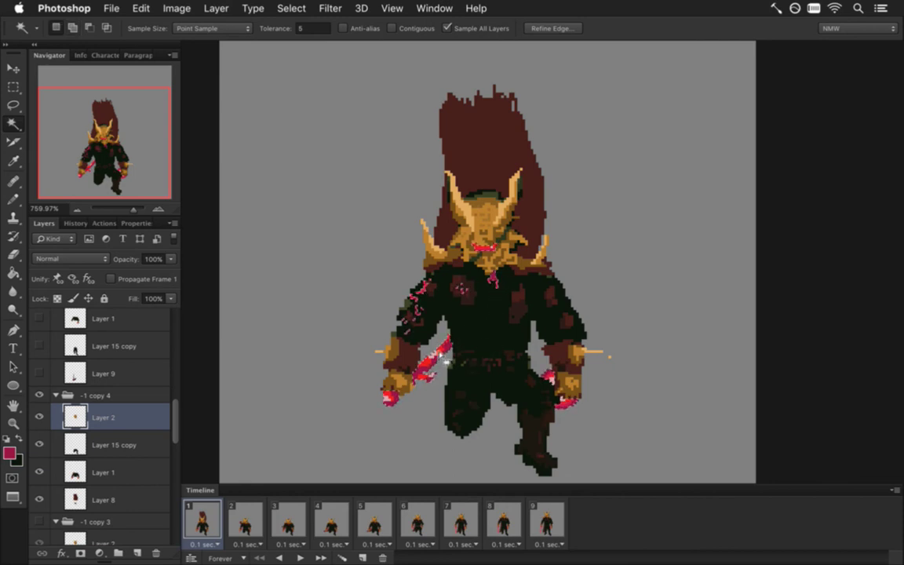
key("m")
left_click_drag(411, 279, 466, 306)
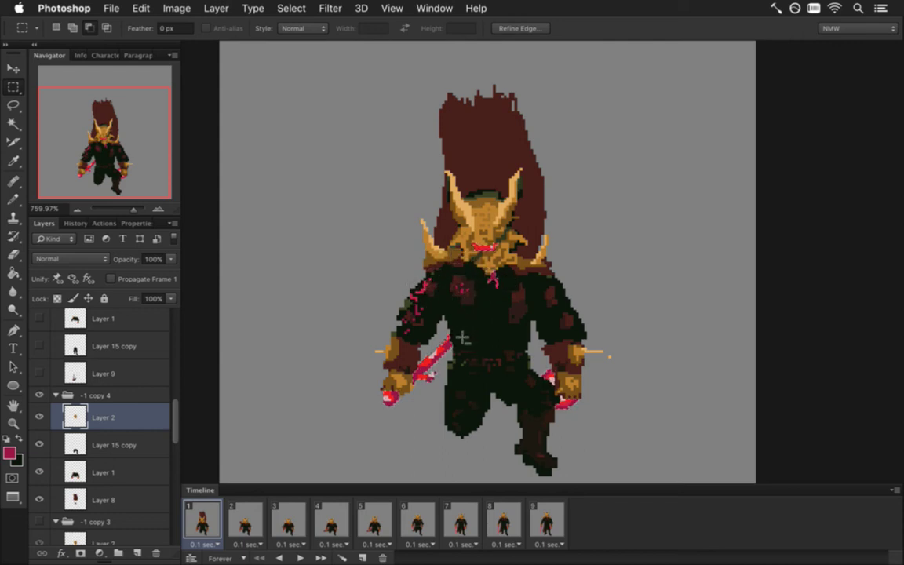
Step: Copy the selected pink pixels onto a new layer above Layer 2 and turn off Propagate Frame 1
key("super+c")
key("super+v")
left_click(110, 278)
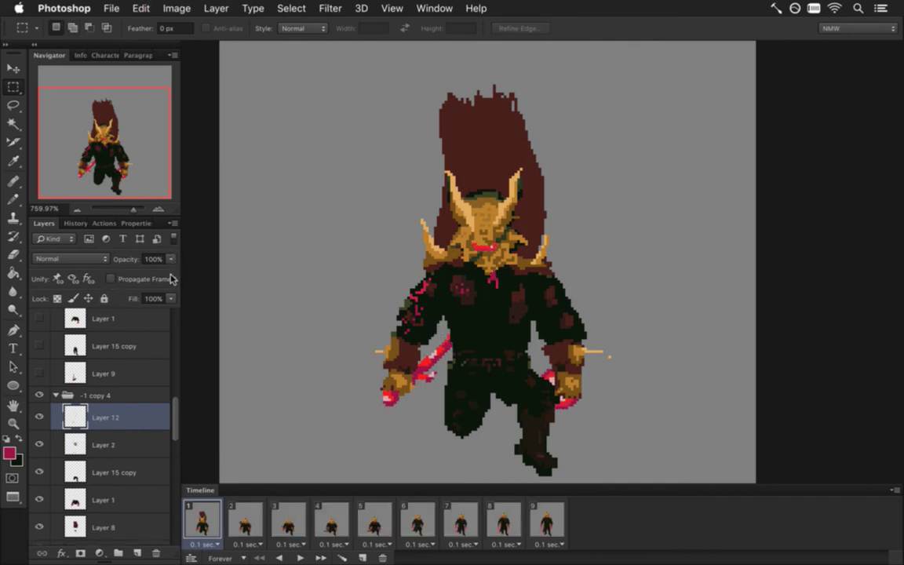
Step: Blur the pasted pink pixels on Layer 12 into a soft glow around the eyes, sword and orb
left_click(331, 7)
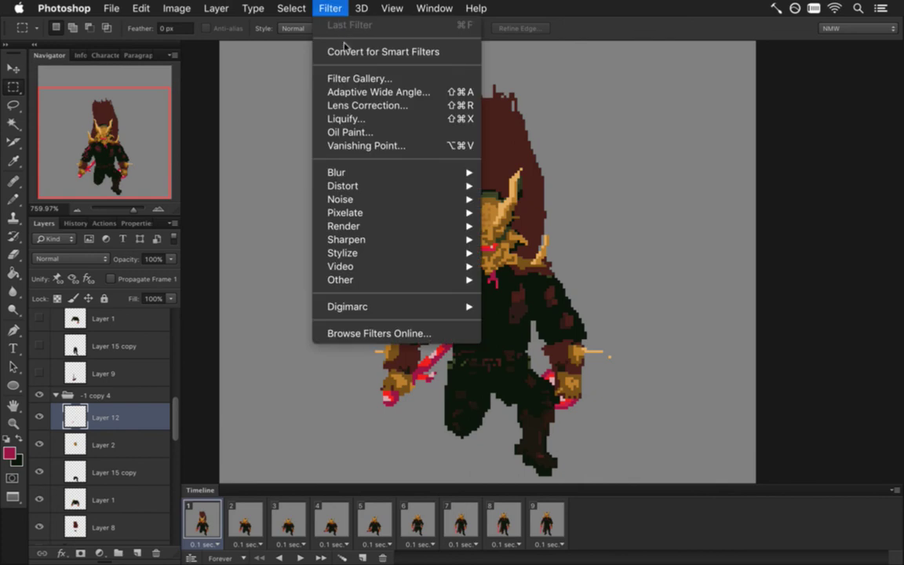
mouse_move(384, 171)
left_click(530, 279)
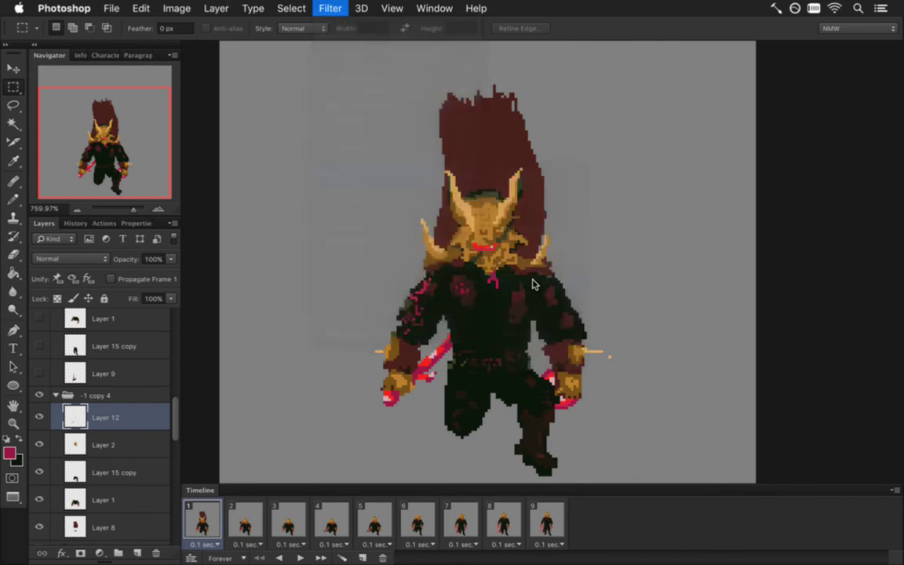
left_click(850, 136)
key("m")
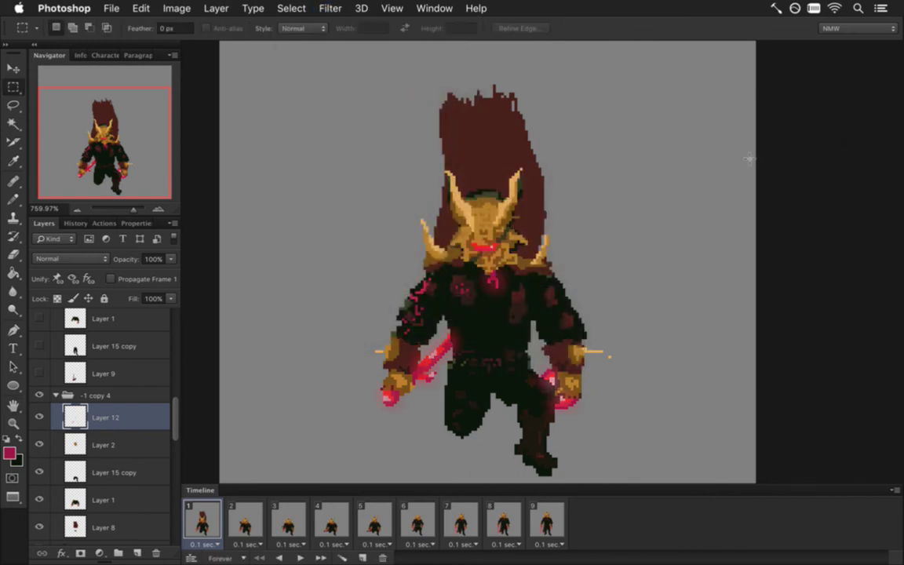
Step: Set Layer 12's blend mode to Divide, duplicate it, and set the duplicate's blend mode to Linear Dodge (Add)
left_click(70, 258)
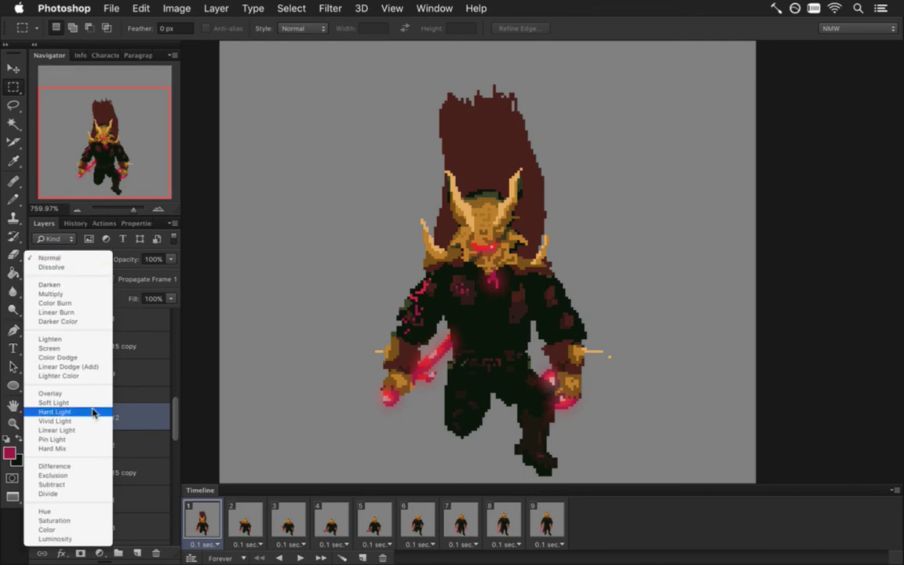
left_click(51, 453)
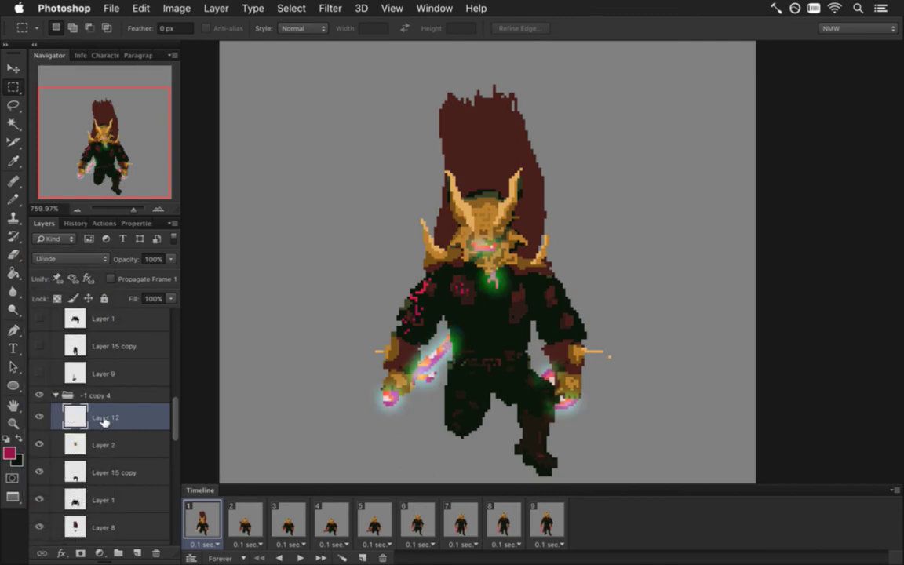
key("ctrl+j")
left_click(70, 258)
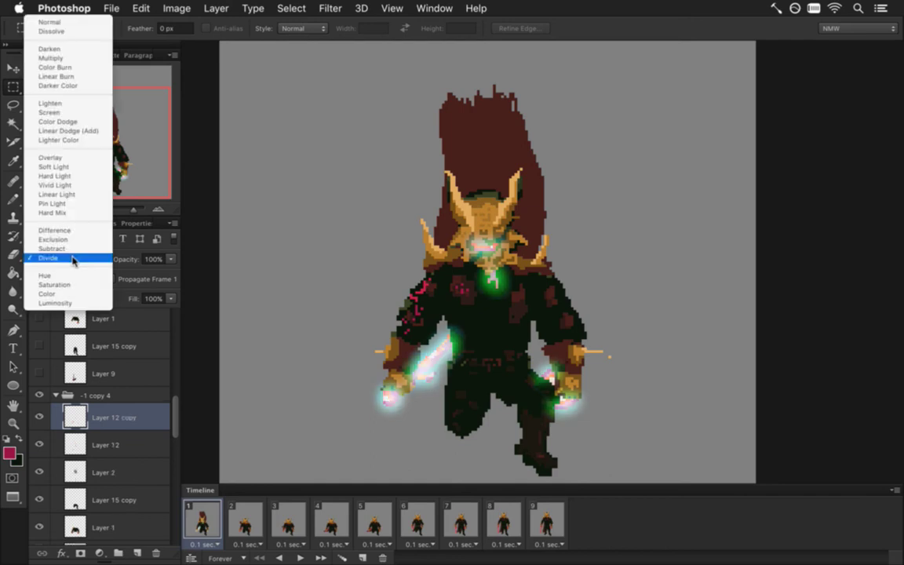
left_click(88, 130)
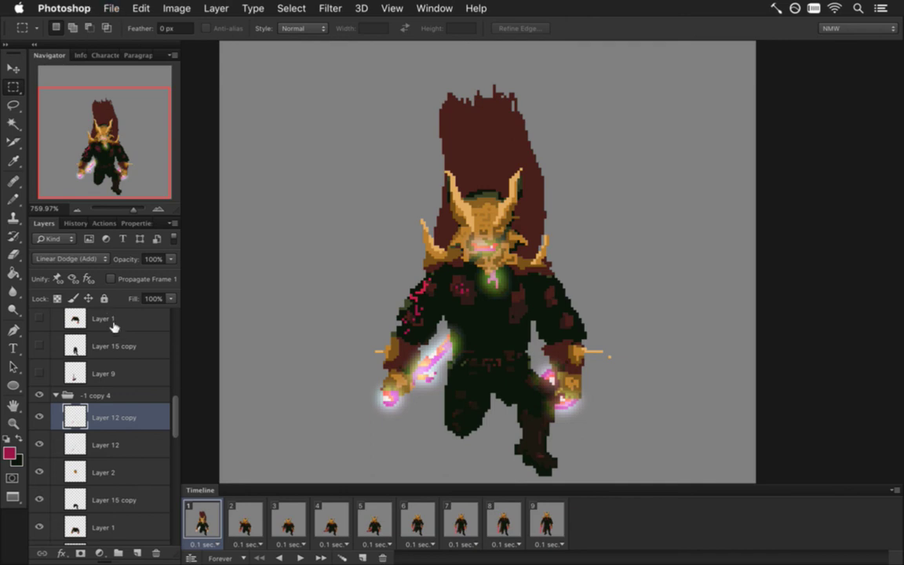
Step: Compare frame 1's glow with frame 2, and set Layer 12's opacity to 80% in frame 1
left_click(243, 520)
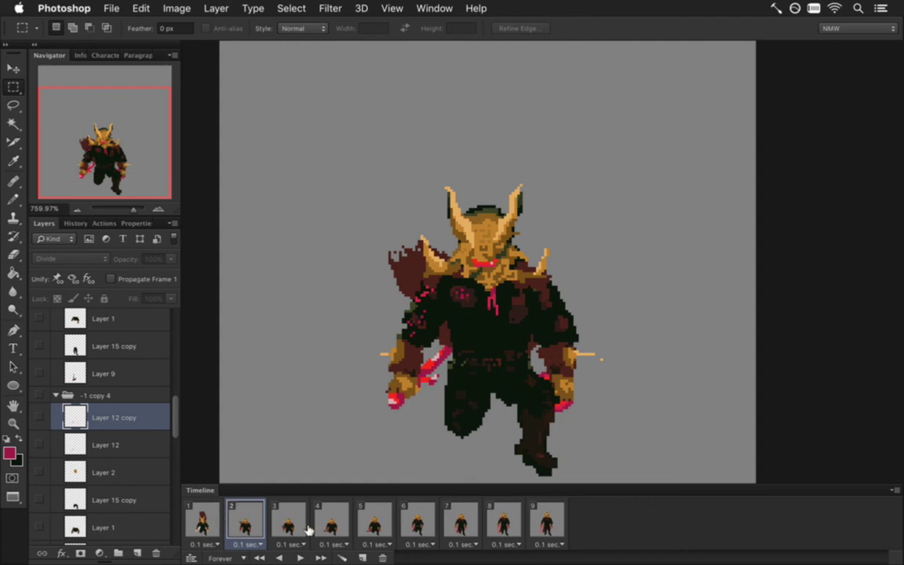
left_click(212, 519)
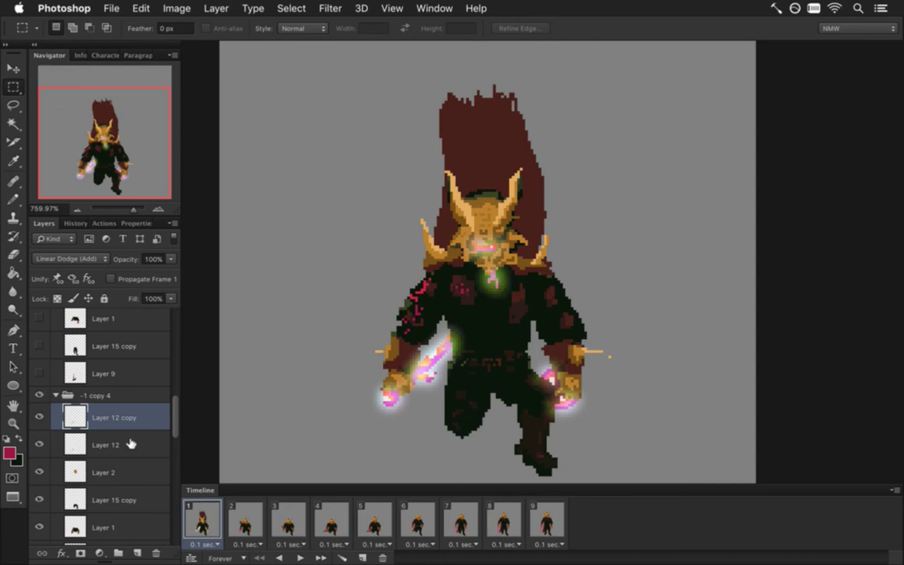
left_click(248, 520)
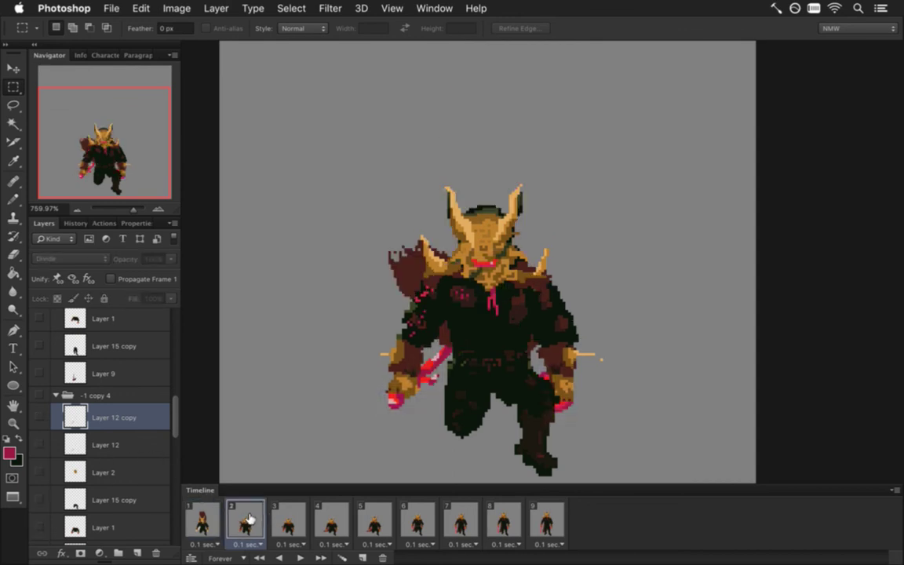
left_click(202, 515)
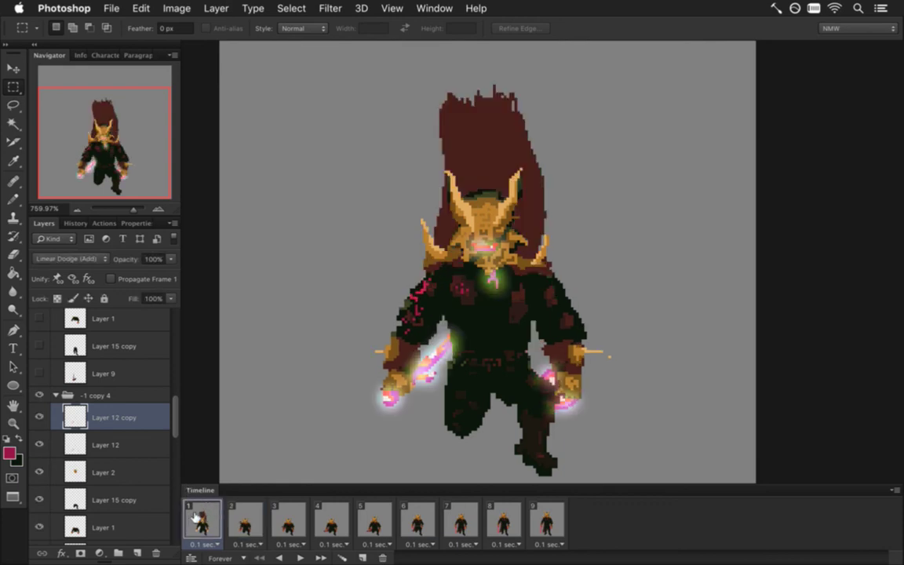
left_click(131, 441)
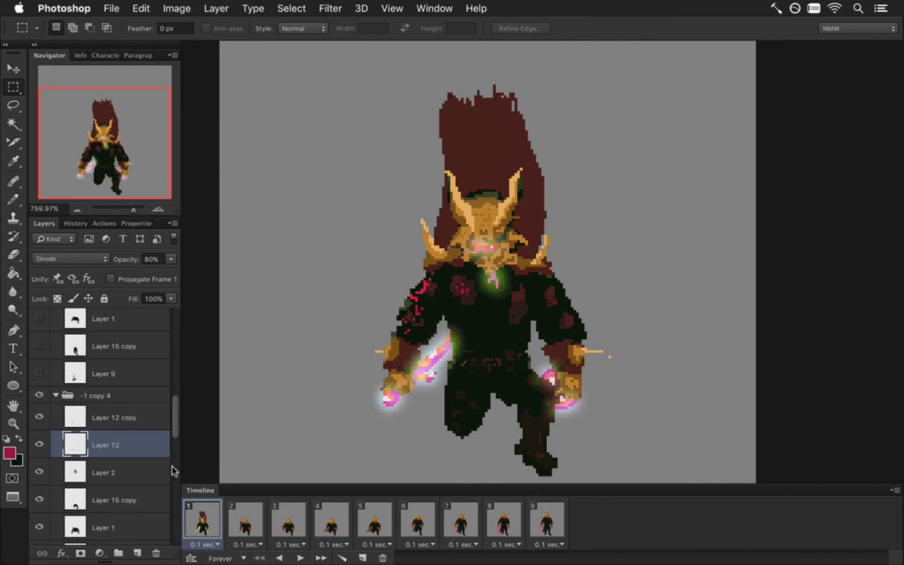
Step: In frame 2, select the pink glowing pixels without the arm and chest specks, and copy them onto a new layer in the -1 copy 6 group
left_click(243, 524)
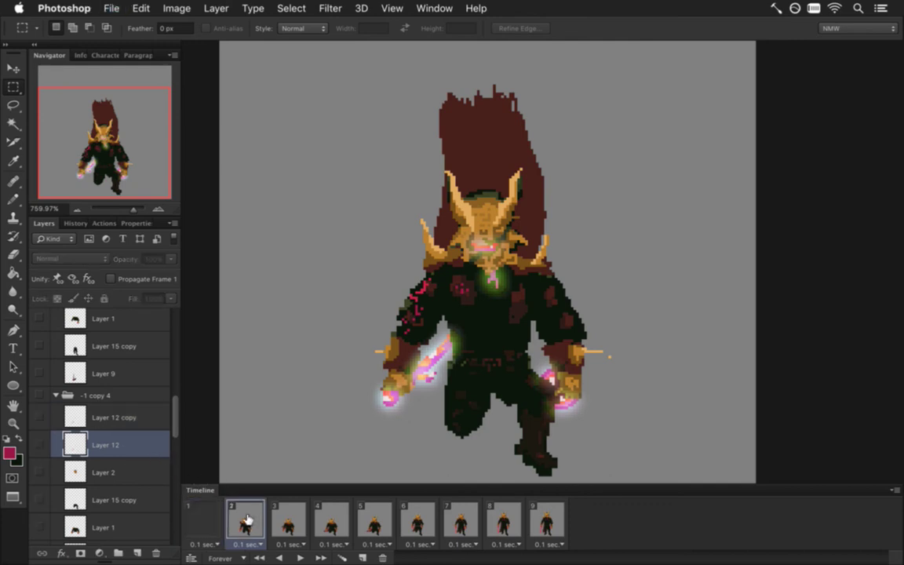
left_click_drag(177, 415, 169, 461)
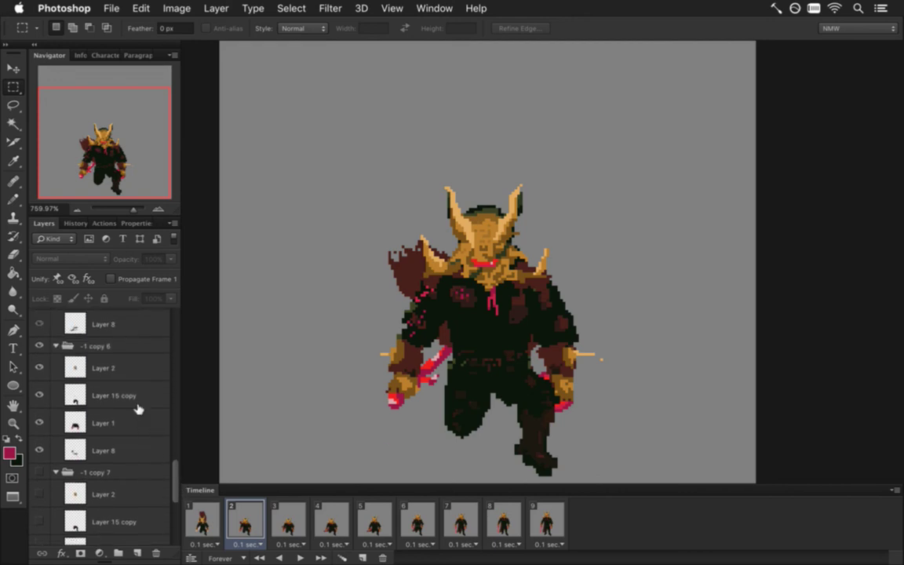
left_click(137, 367)
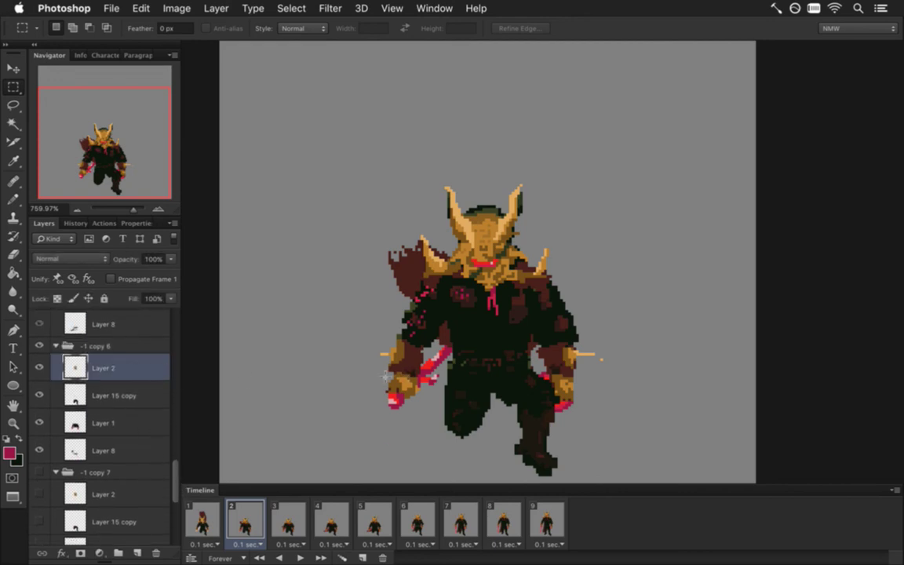
key("w")
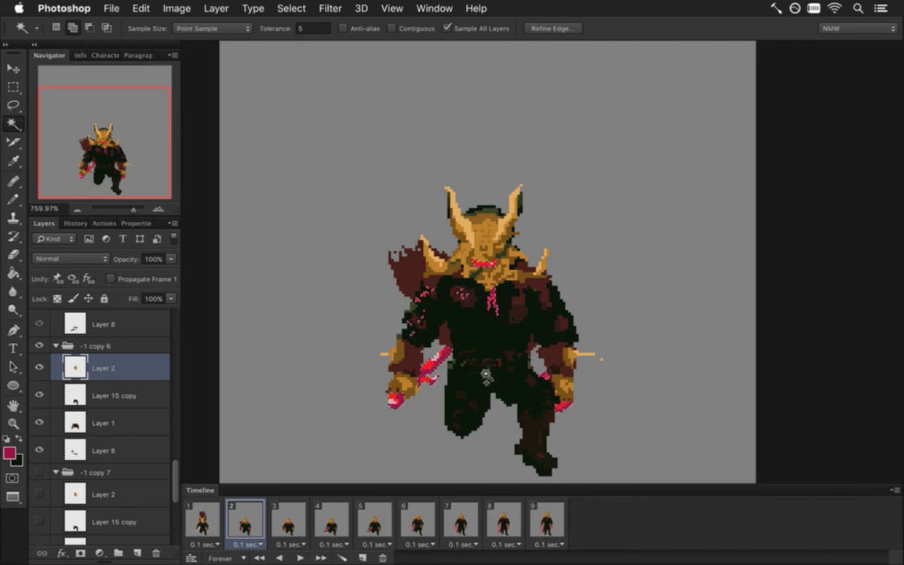
key("m")
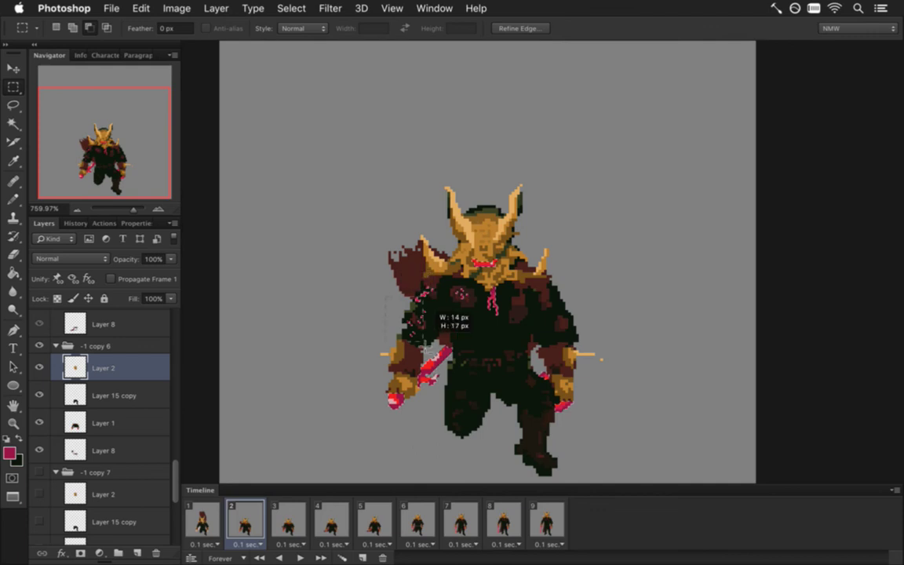
left_click_drag(411, 287, 464, 389)
key("shift")
key("super+c")
key("super+v")
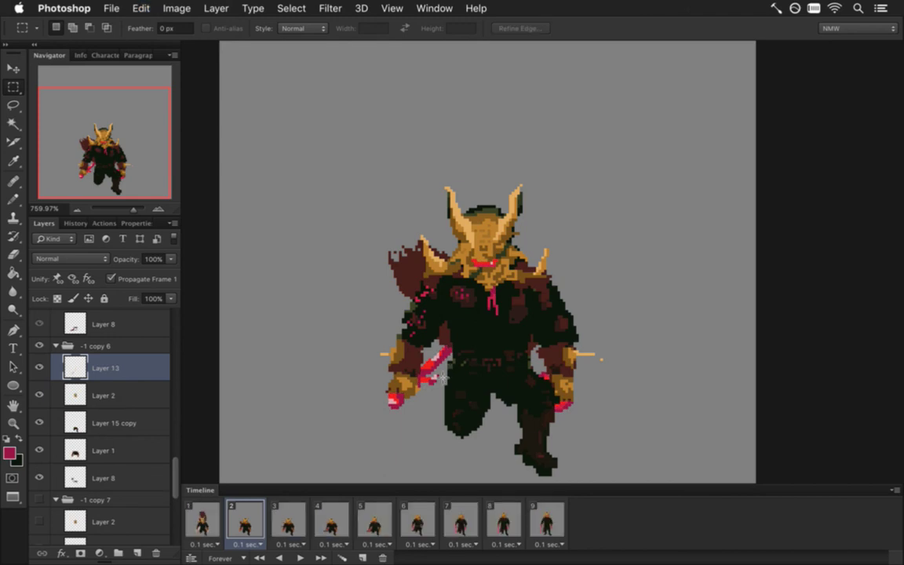
Step: Reapply the last blur to Layer 13 in frame 2 and set the layer to Divide at 90% opacity
key("super+f")
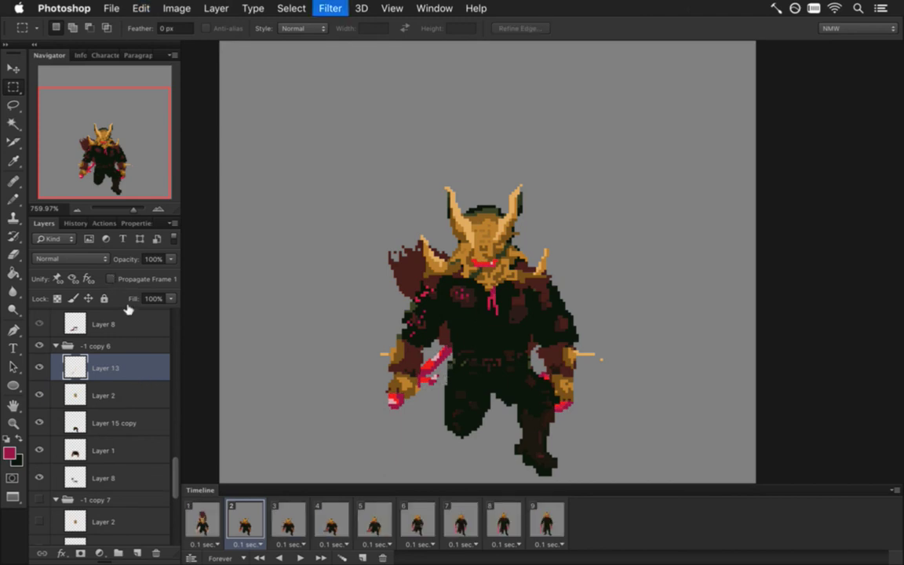
left_click(78, 258)
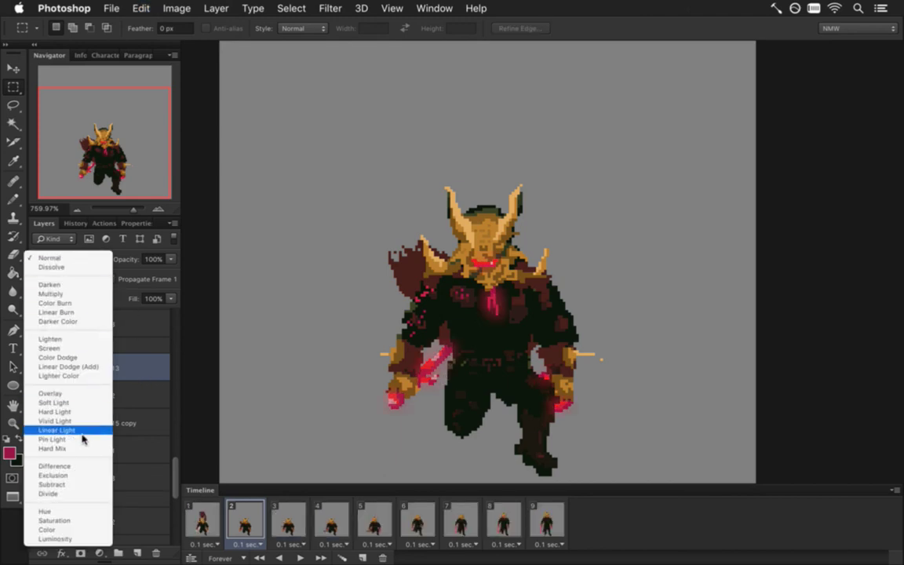
left_click(85, 492)
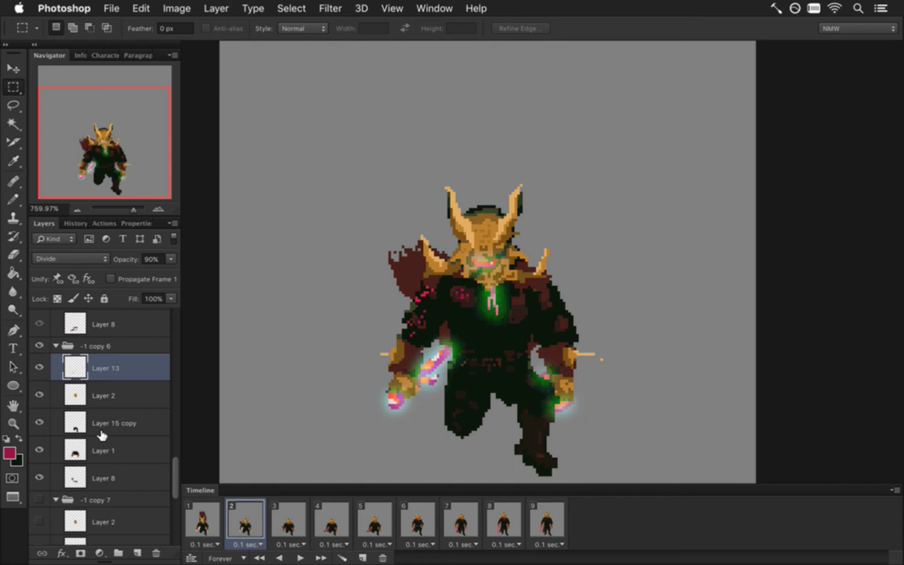
Step: Duplicate Layer 13, set the copy's blend mode to Linear Dodge (Add), and compare the glow in frames 1 and 2
key("super+j")
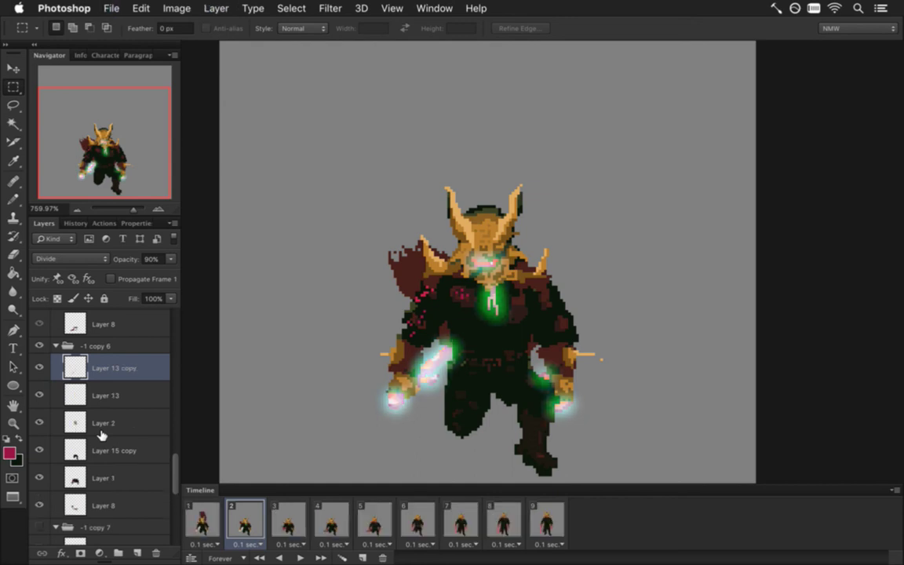
left_click(71, 258)
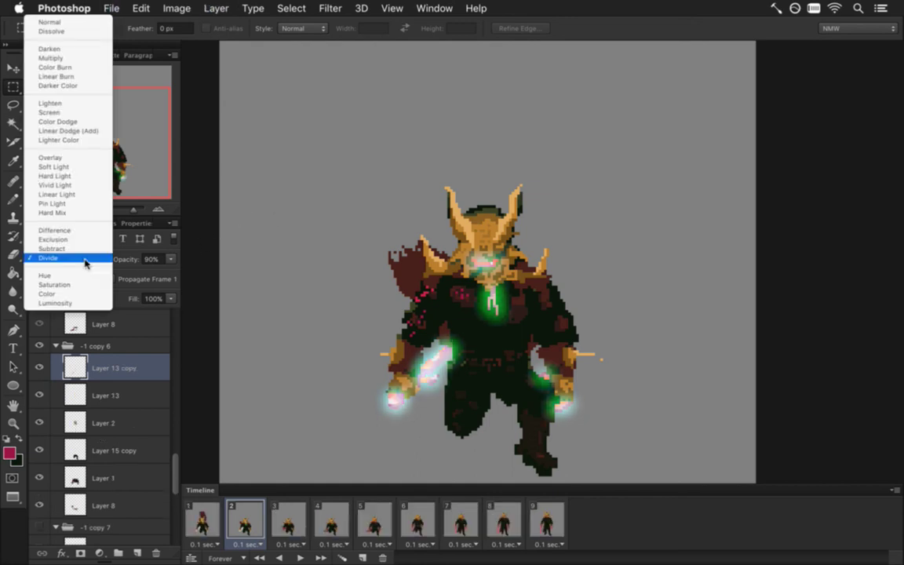
left_click(79, 125)
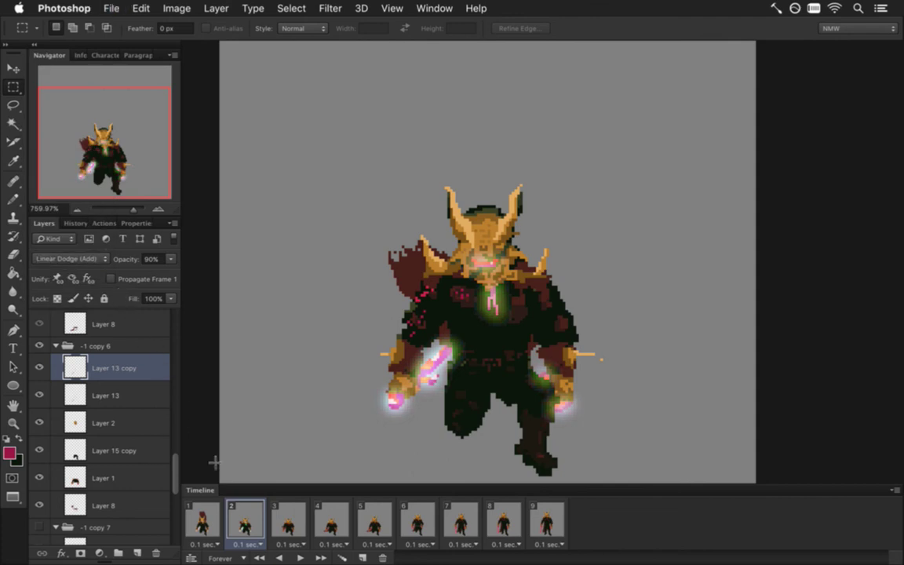
left_click(213, 520)
left_click(239, 524)
Step: In frame 3, make Layer 2 of the -1 copy 7 group active and select all the pink glowing pixels
left_click(291, 520)
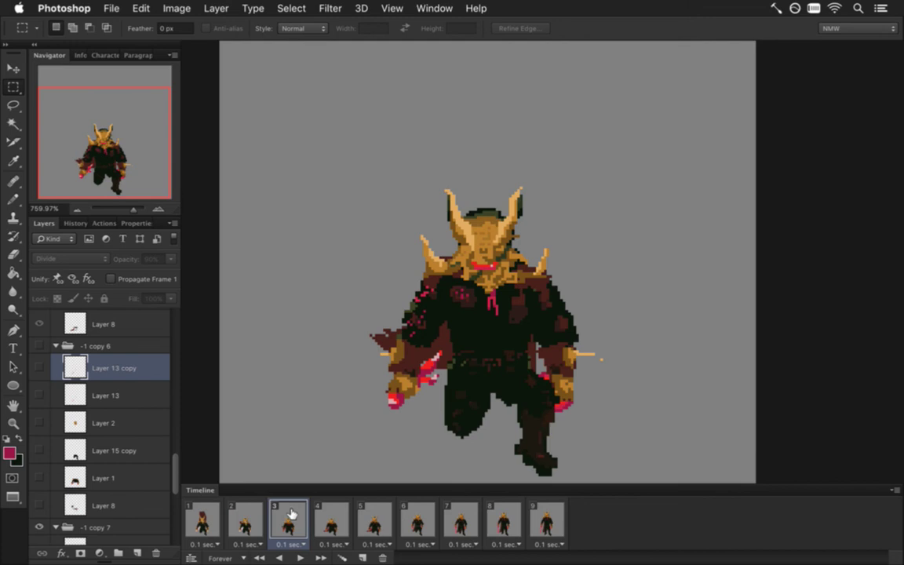
left_click(342, 522)
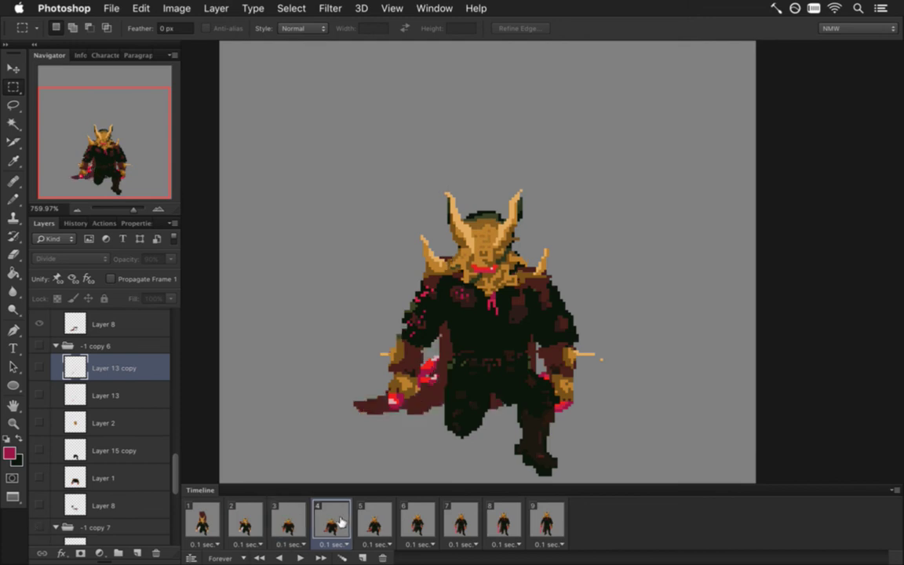
left_click(288, 519)
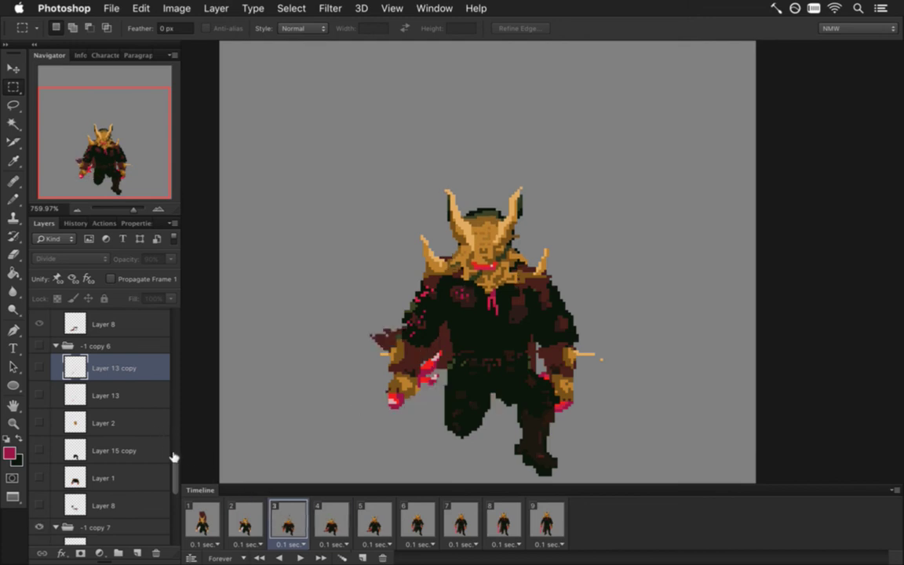
left_click_drag(175, 469, 175, 488)
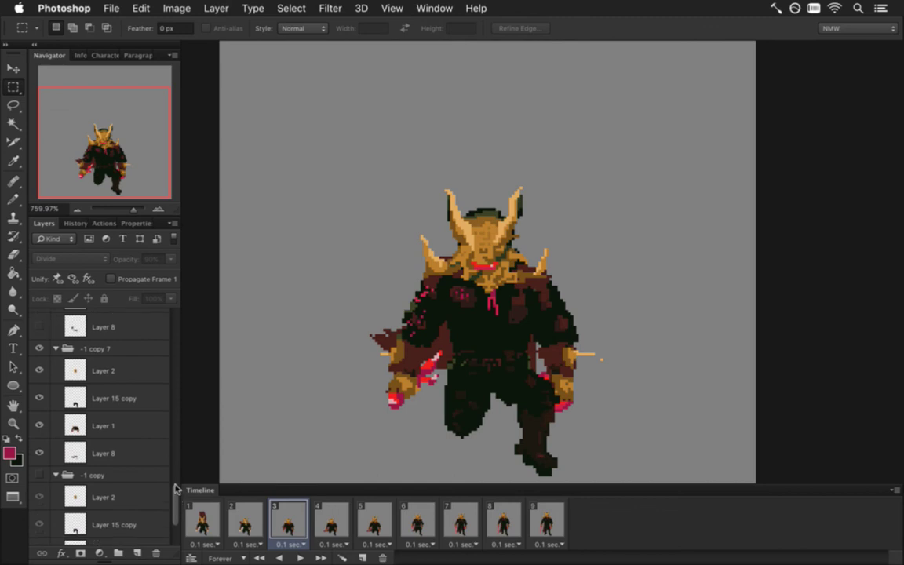
left_click(90, 372)
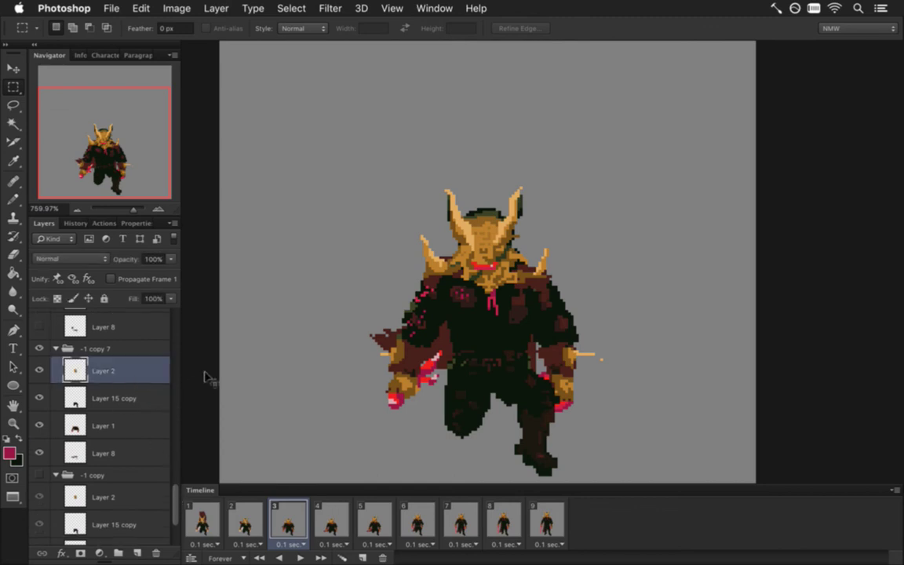
key("super+r")
key("super+r")
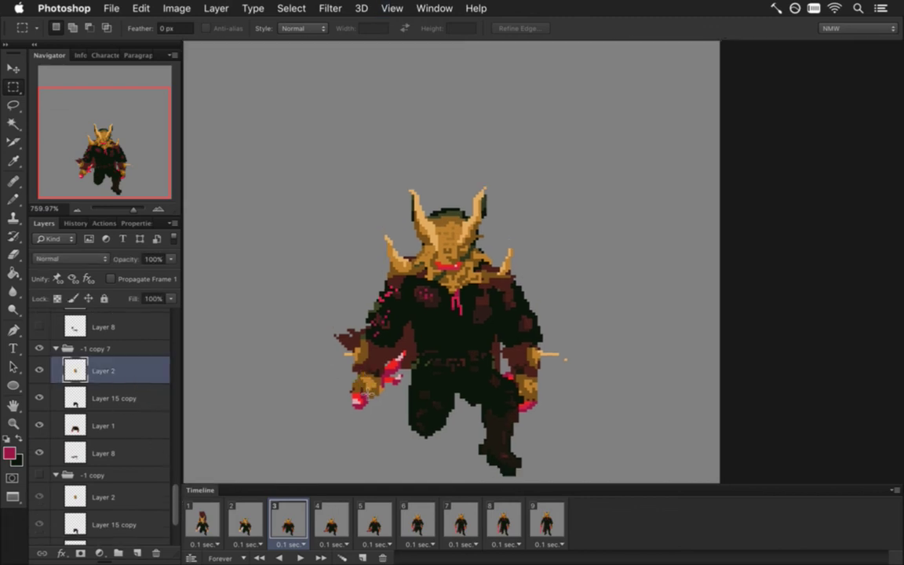
left_click_drag(410, 404, 476, 394)
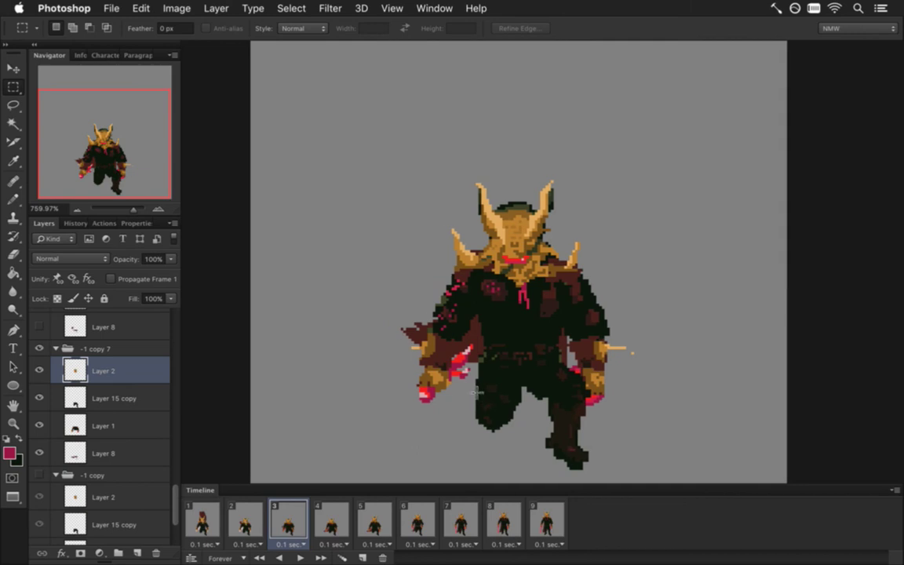
key("w")
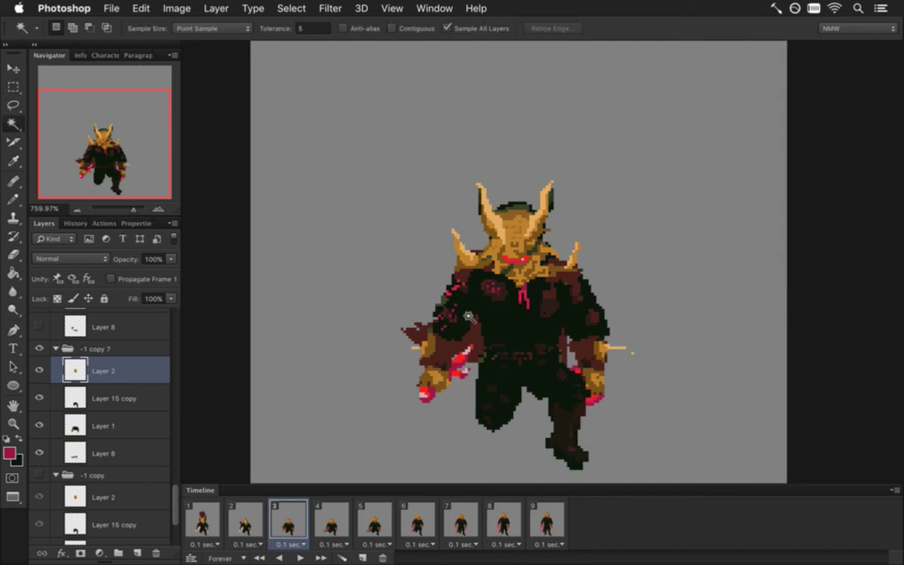
left_click(463, 362, "shift")
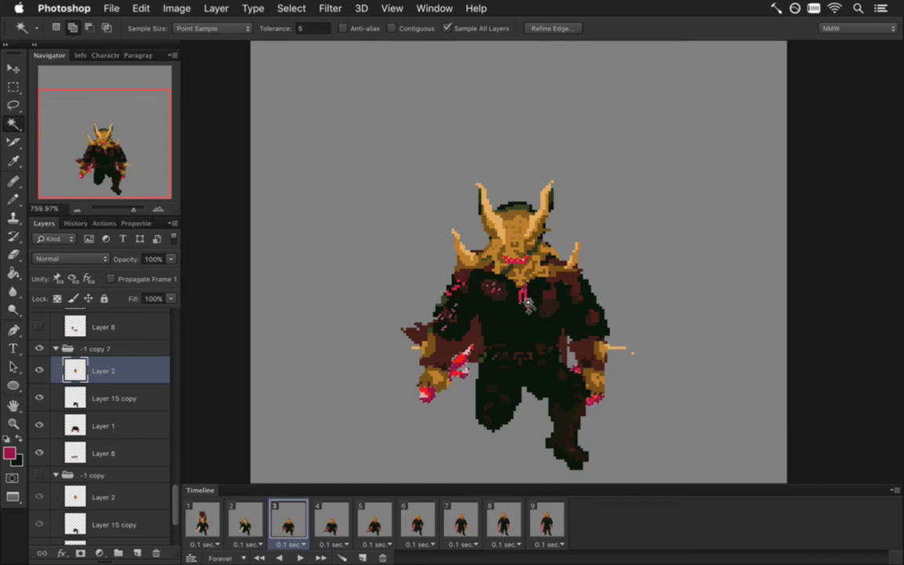
Step: Remove the arm and chest specks from the selection and copy the remaining pink pixels onto a new layer
key("m")
left_click_drag(389, 234, 419, 290)
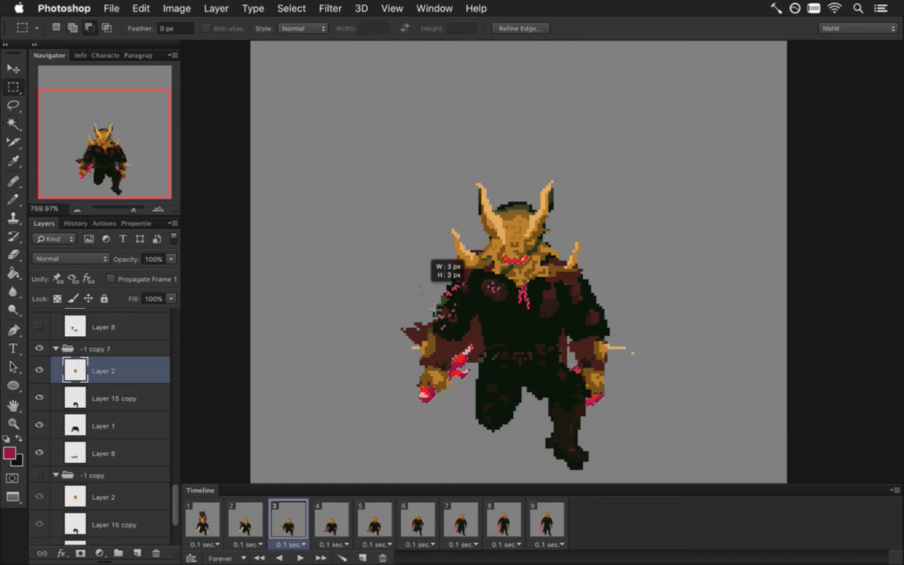
left_click_drag(410, 248, 490, 309)
left_click_drag(514, 349, 494, 373)
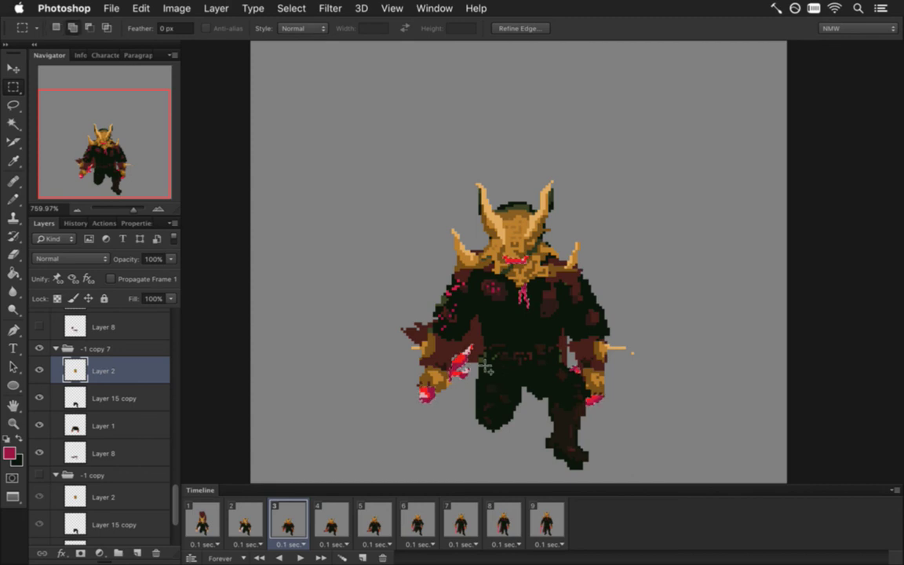
key("super+j")
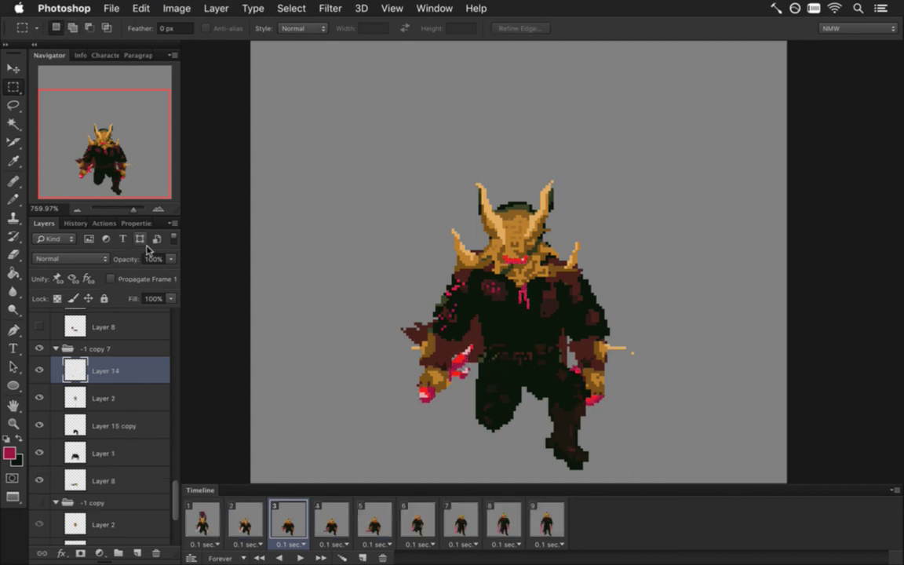
Step: Reapply the last blur to Layer 14 in frame 3 and set the layer to Divide at 90% opacity
key("super+f")
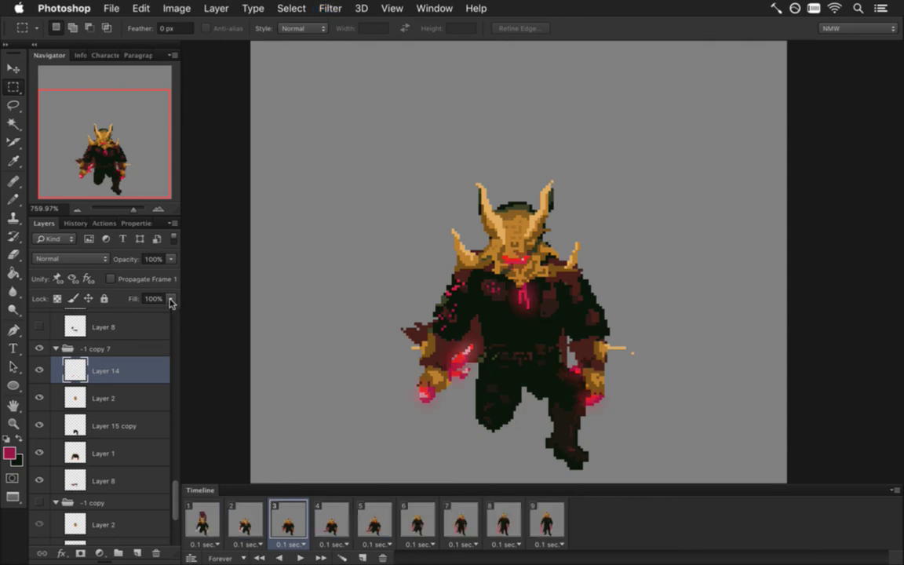
left_click(80, 259)
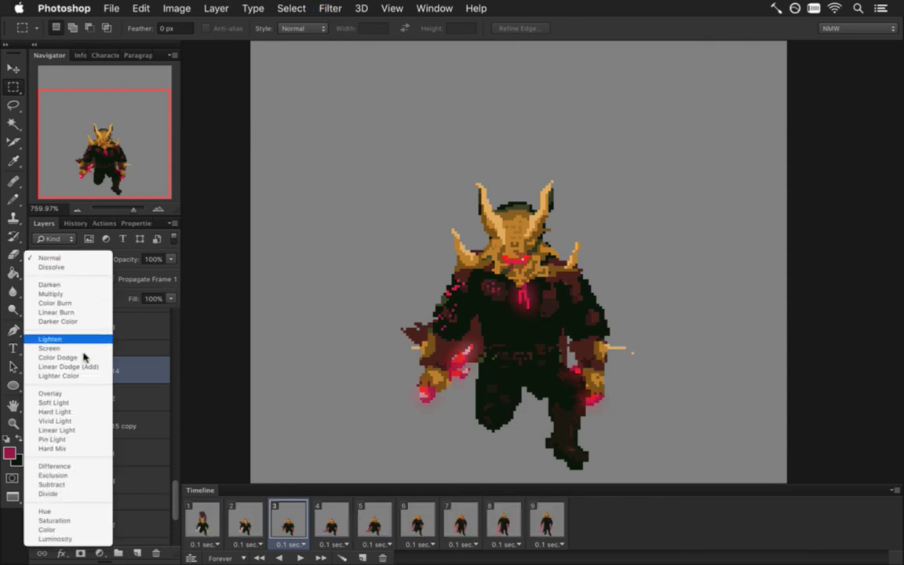
left_click(82, 493)
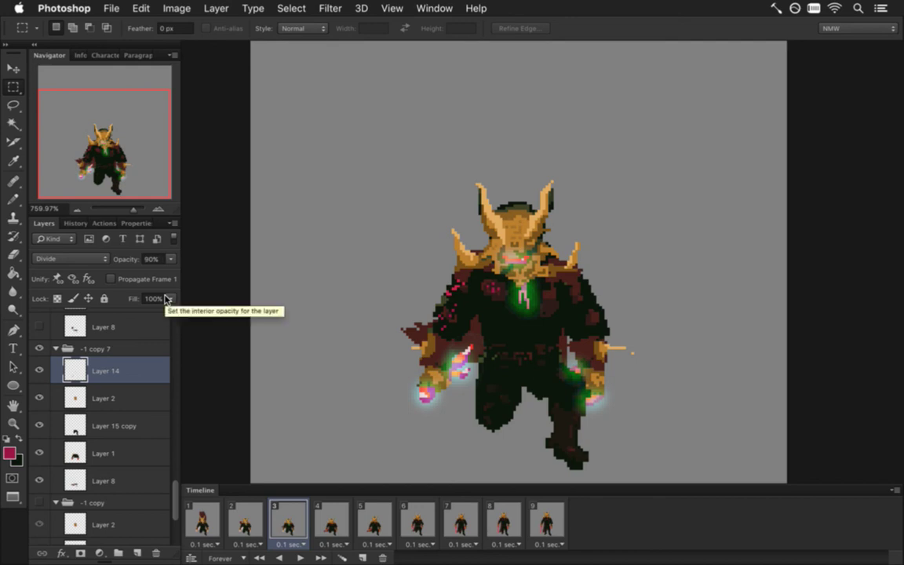
Step: Duplicate Layer 14, set the copy's blend mode to Linear Dodge (Add), and compare the glow across frames 1 to 3
key("super+j")
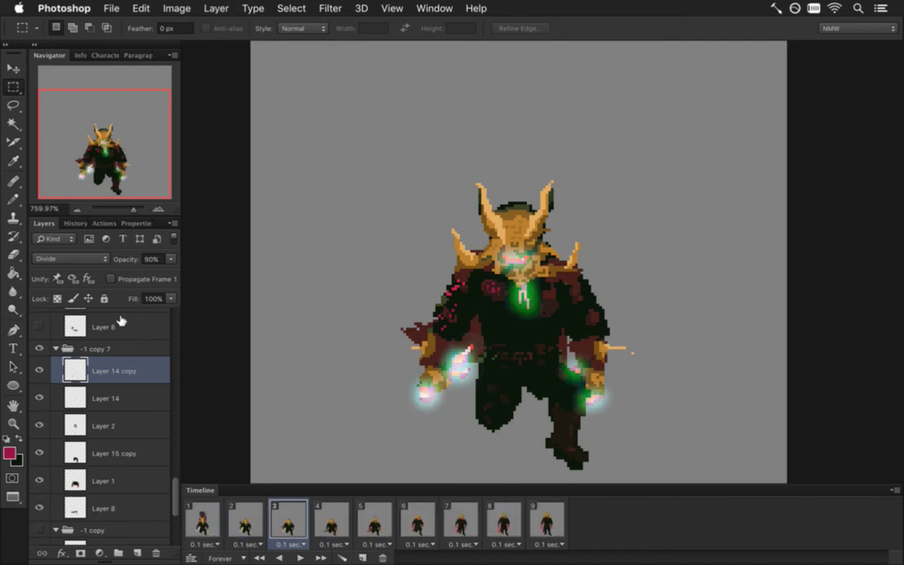
left_click(90, 258)
left_click(87, 130)
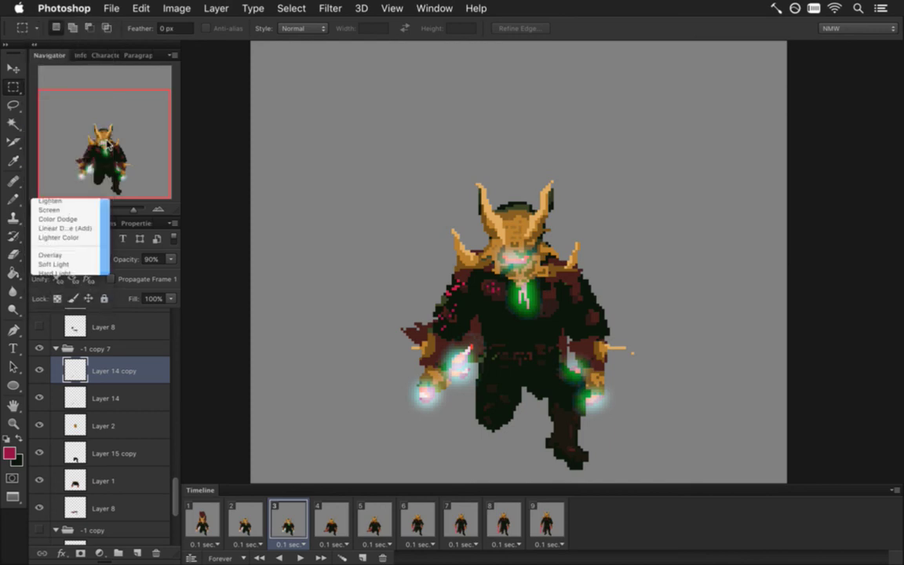
left_click(206, 522)
left_click(244, 524)
left_click(290, 524)
Step: In frame 4, copy the pink glowing pixels without the specks onto a new layer in the -1 copy group, with Propagate Frame 1 off
left_click(332, 522)
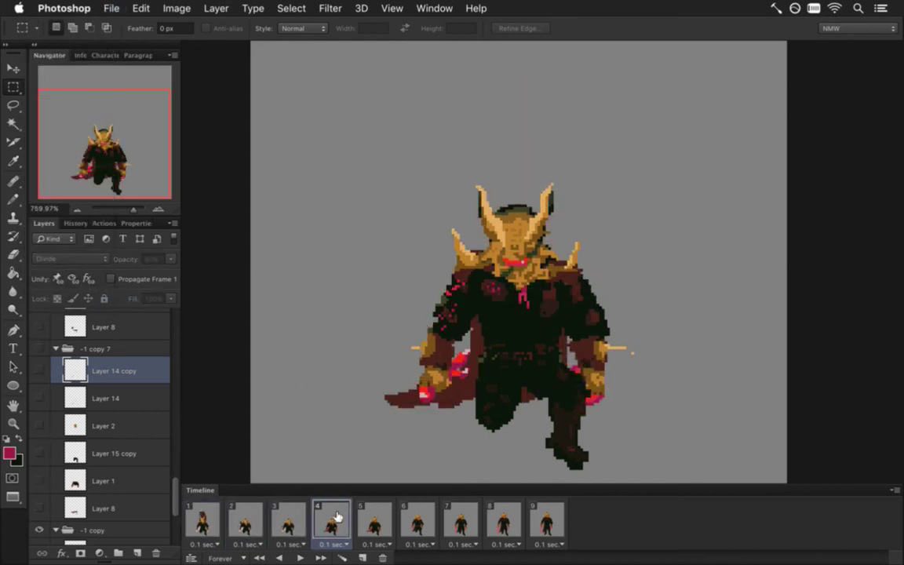
scroll(168, 487, "down", 5)
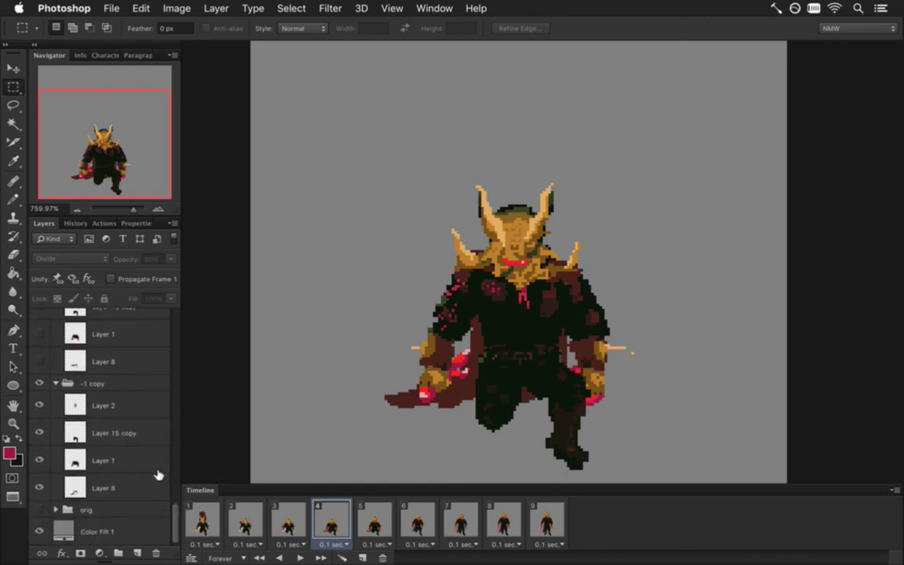
left_click(116, 401)
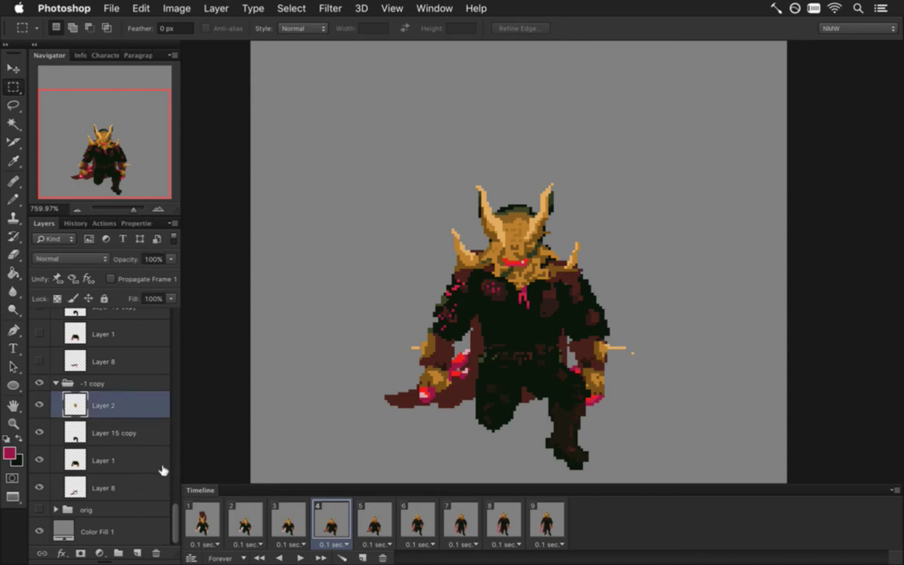
key("w")
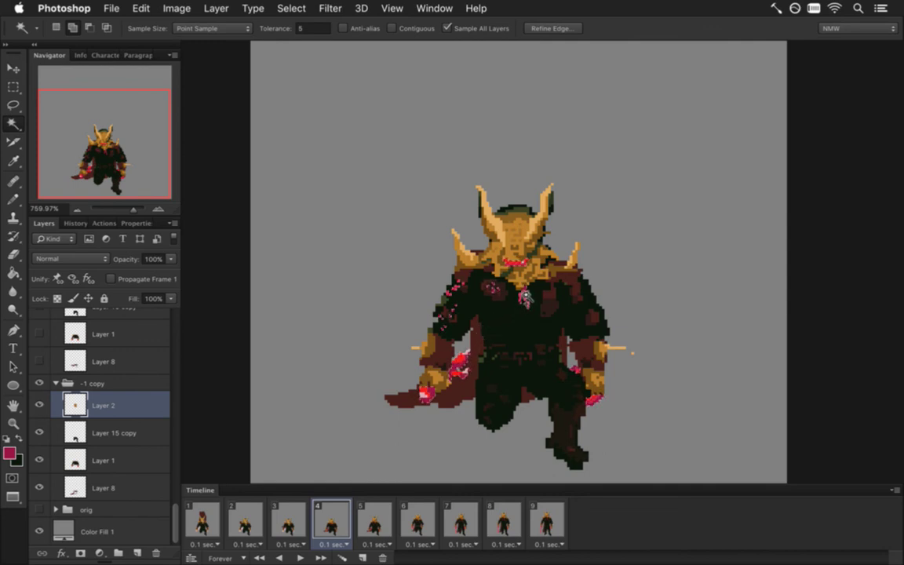
key("m")
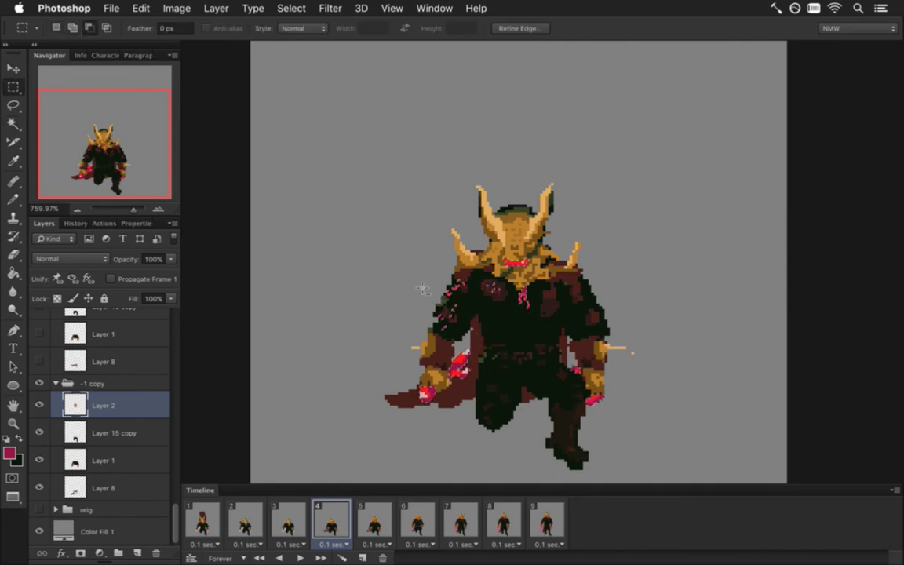
left_click_drag(422, 288, 488, 286)
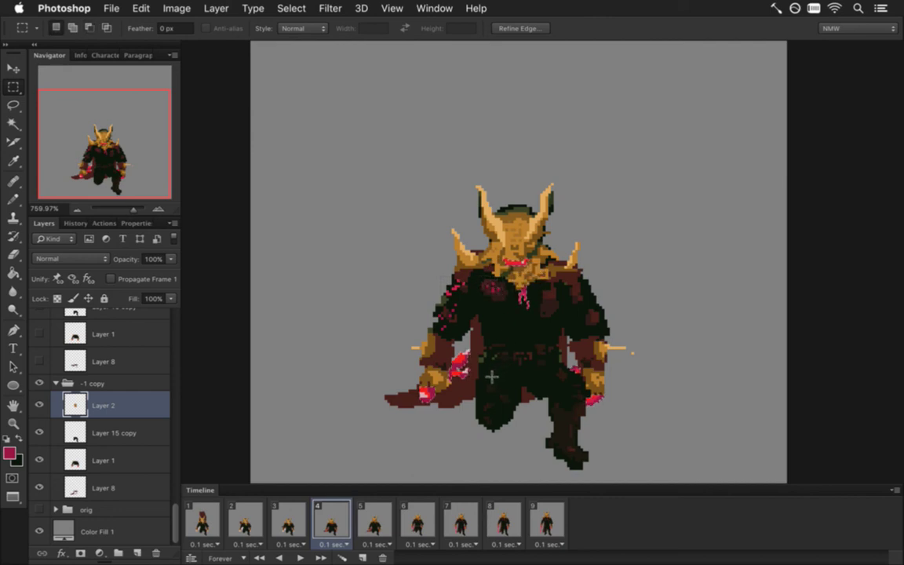
key("super+z")
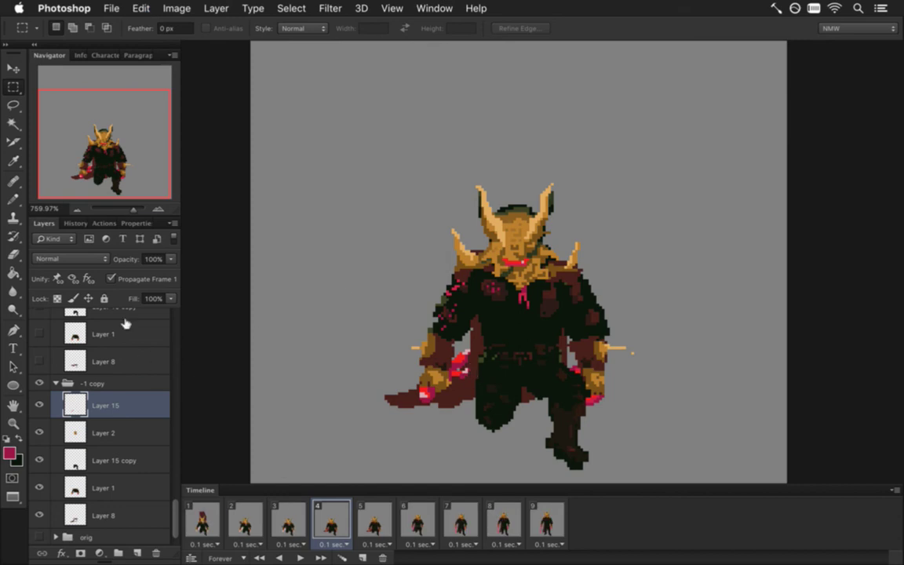
left_click(112, 279)
left_click(76, 259)
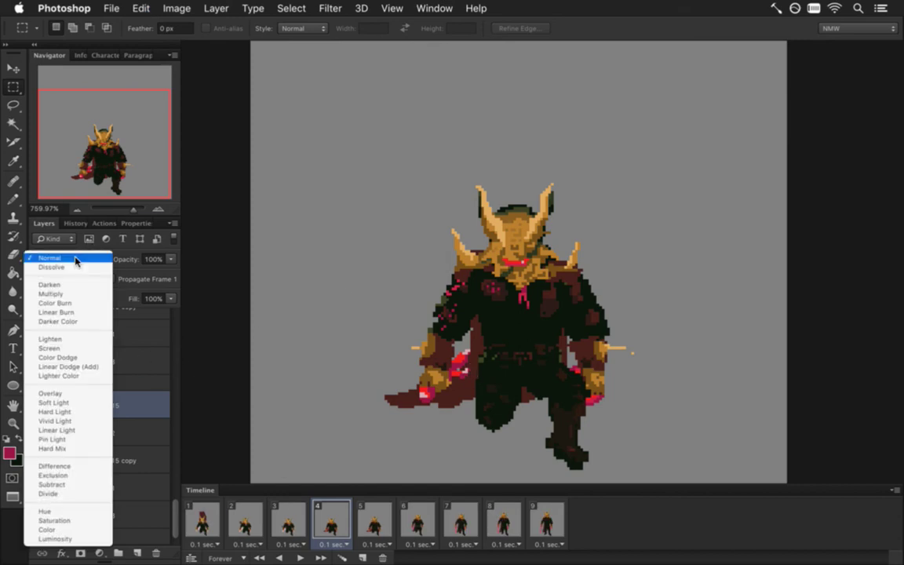
left_click(75, 494)
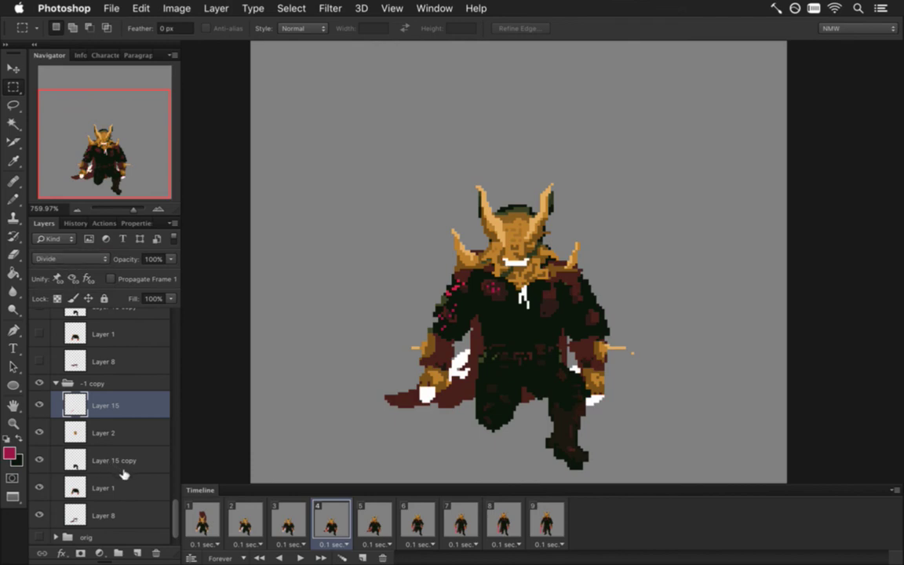
key("super+z")
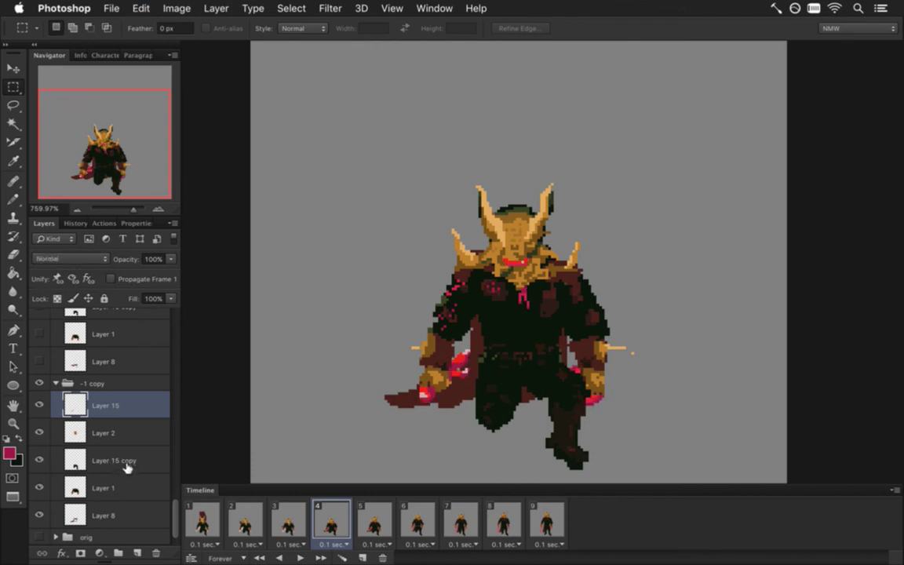
Step: Reapply the last blur to Layer 15 in frame 4 and set its blend mode to Divide
key("super+f")
left_click(71, 258)
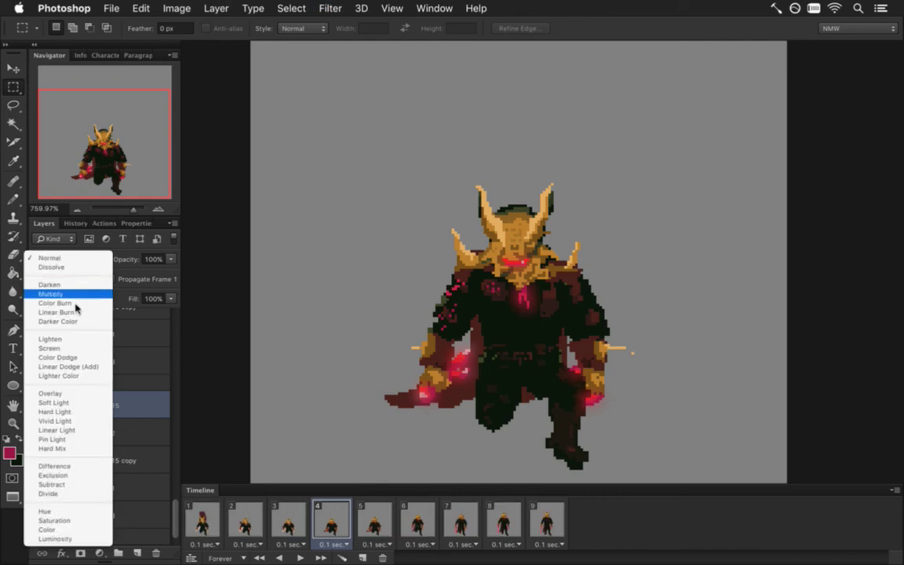
left_click(76, 491)
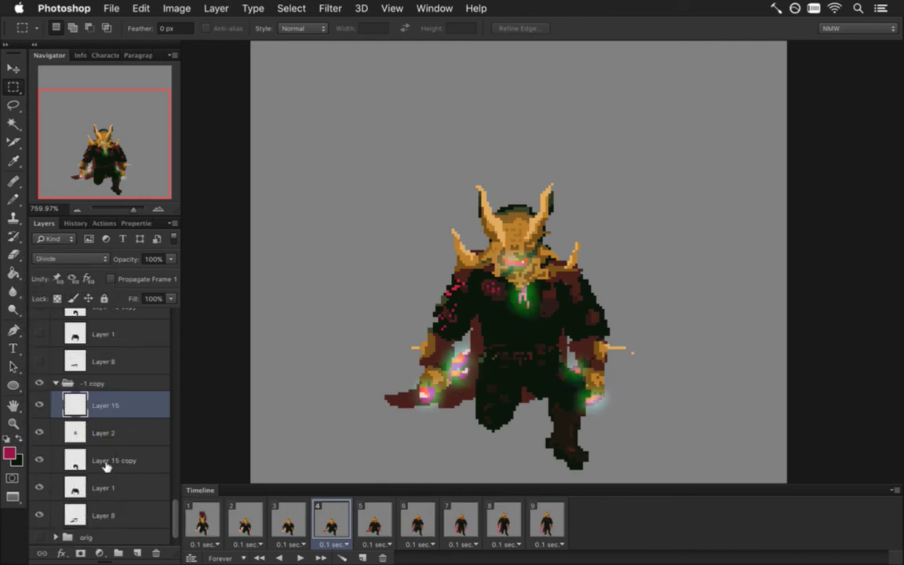
Step: Duplicate Layer 15 in frame 4 and set the copy's blend mode to Linear Dodge (Add)
key("super+j")
left_click(71, 259)
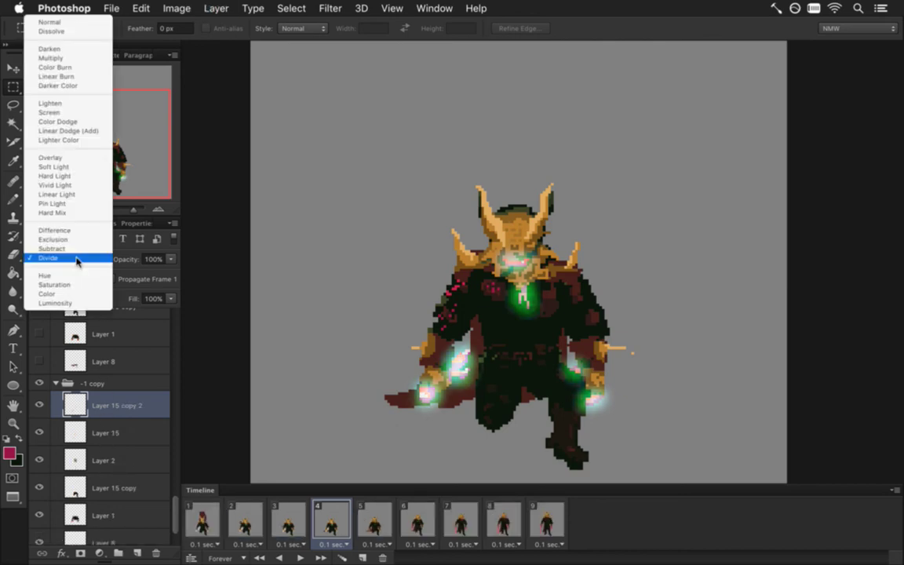
left_click(98, 131)
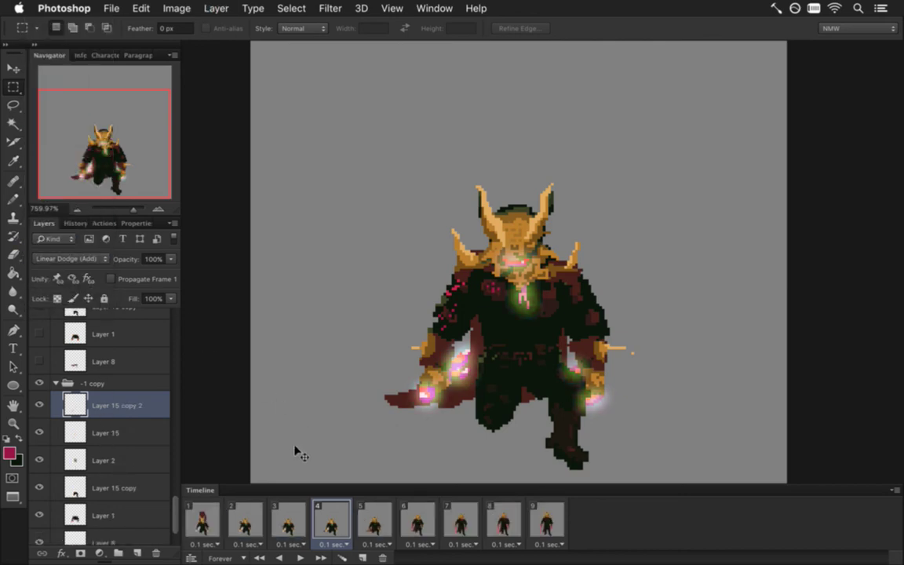
Step: In frame 5, copy the pink glowing pixels without the arm and chest specks onto a new layer above Layer 2 in the -1 copy 3 group
left_click(363, 522)
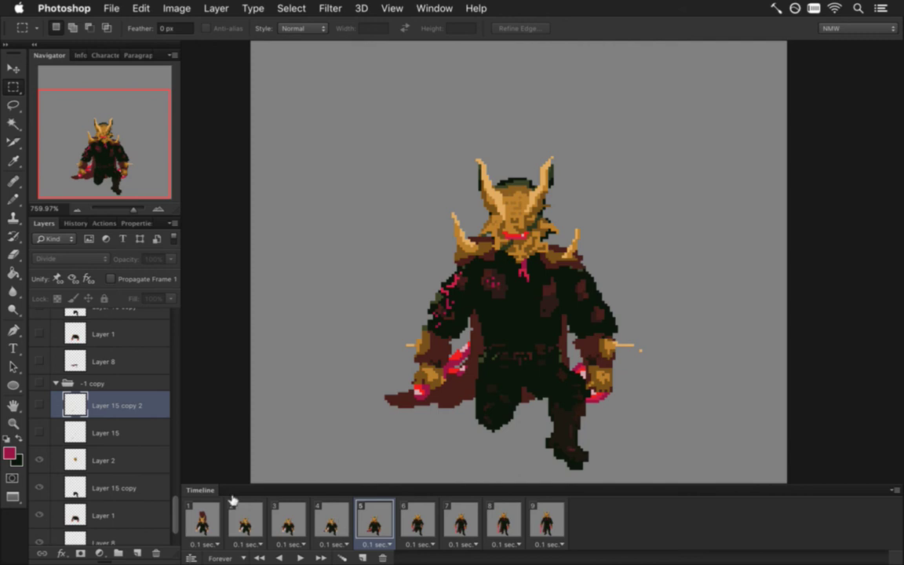
left_click_drag(177, 513, 182, 430)
left_click(129, 417)
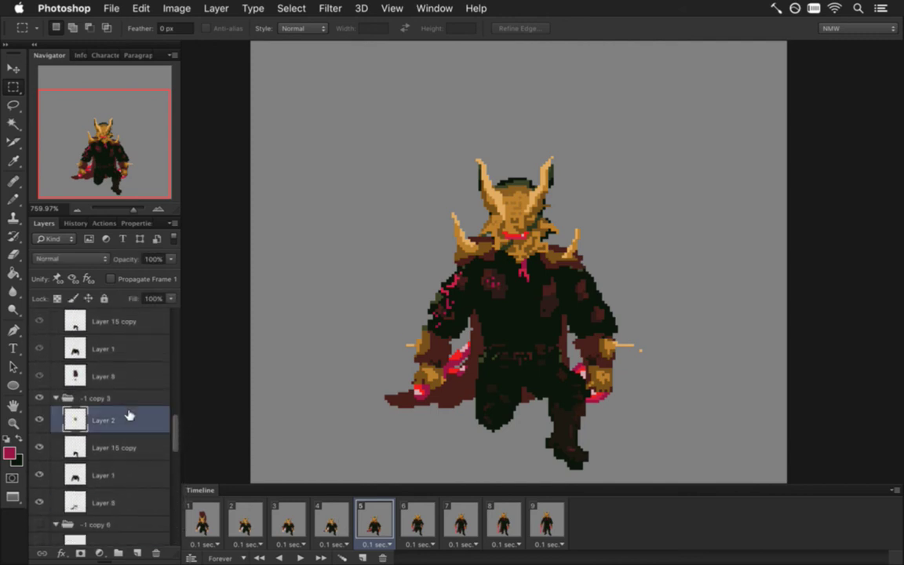
key("w")
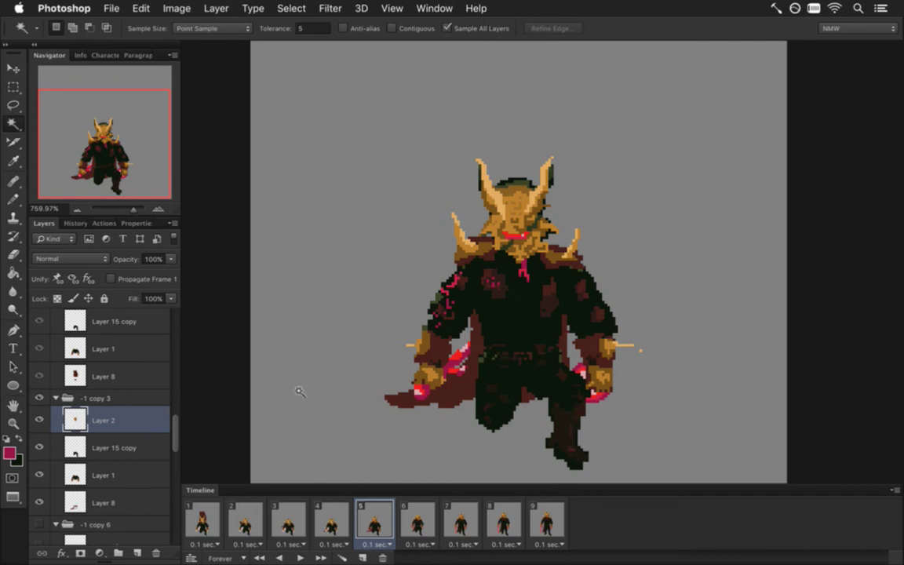
left_click(463, 352, "shift")
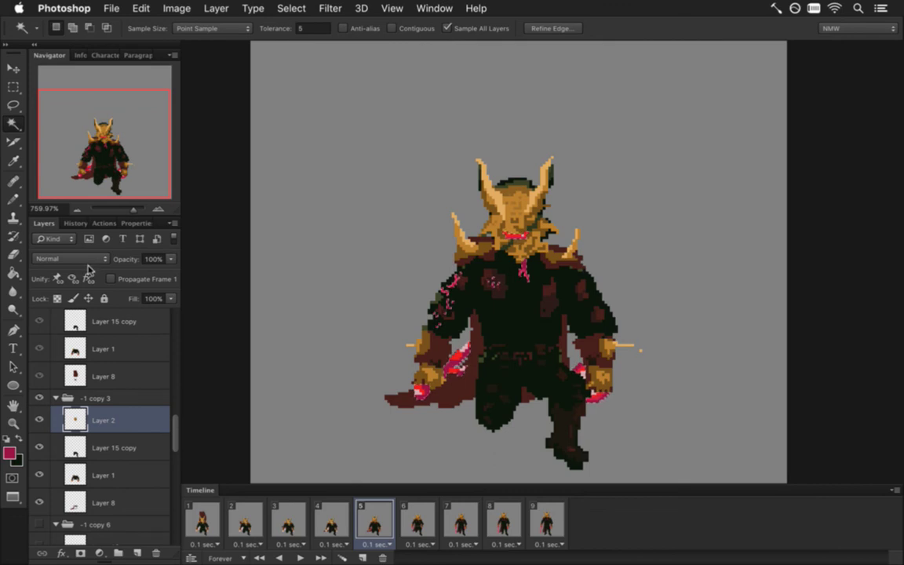
key("m")
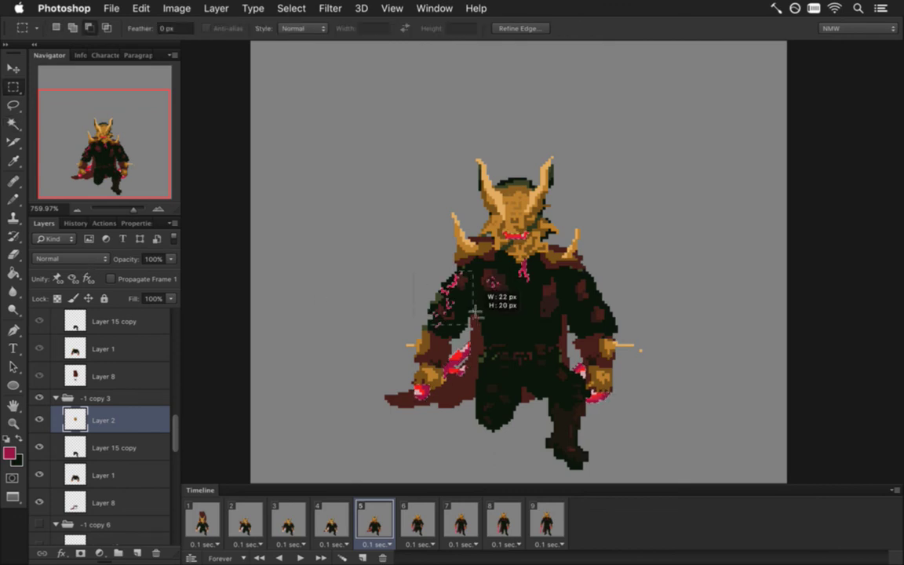
left_click_drag(465, 269, 490, 287)
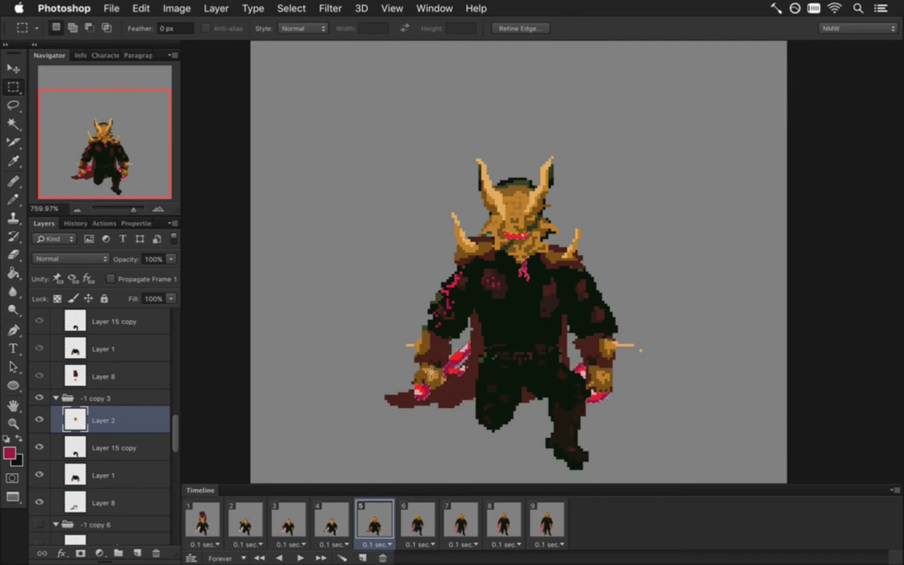
key("super+c")
key("super+v")
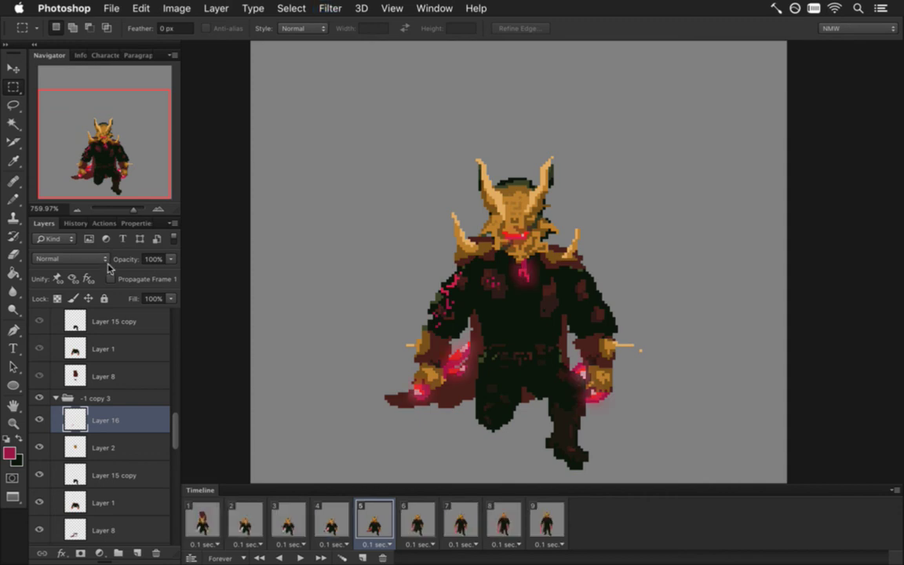
Step: Reapply the last blur to Layer 16 in frame 5 and set it to Divide at 90% opacity
left_click(105, 260)
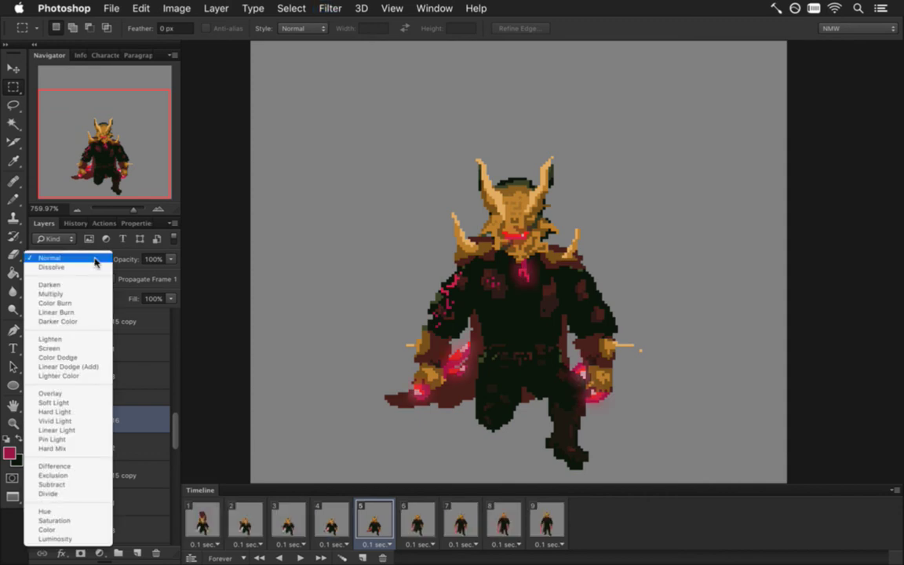
left_click(77, 494)
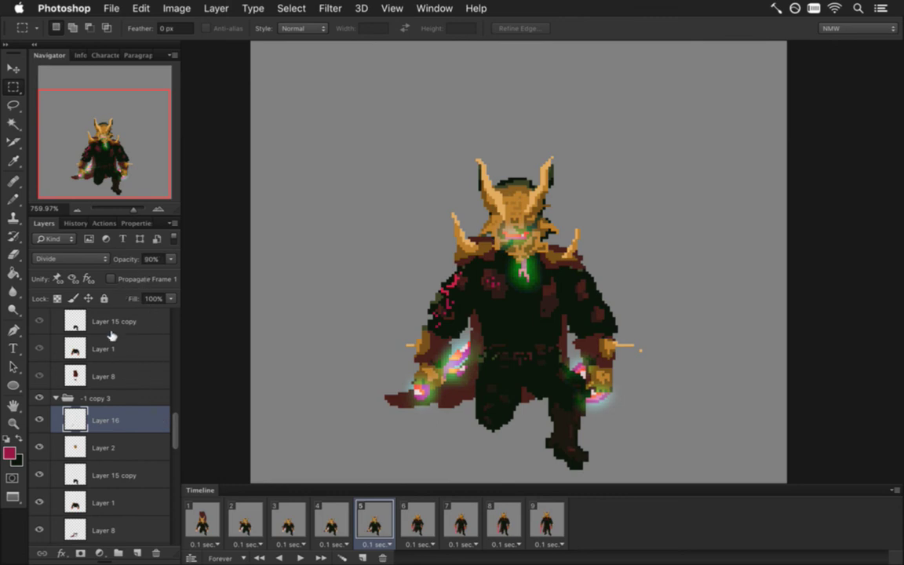
left_click(81, 258)
left_click(126, 272)
key("9")
Step: Duplicate Layer 16, set the copy's blend mode to Linear Dodge (Add), and compare the glow across frames 4 to 6
key("super+j")
left_click(81, 258)
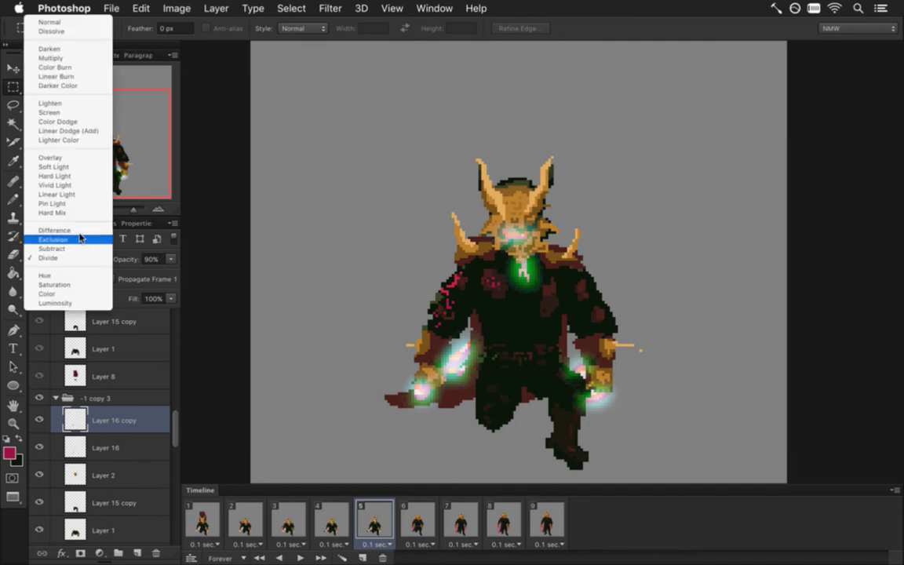
left_click(72, 130)
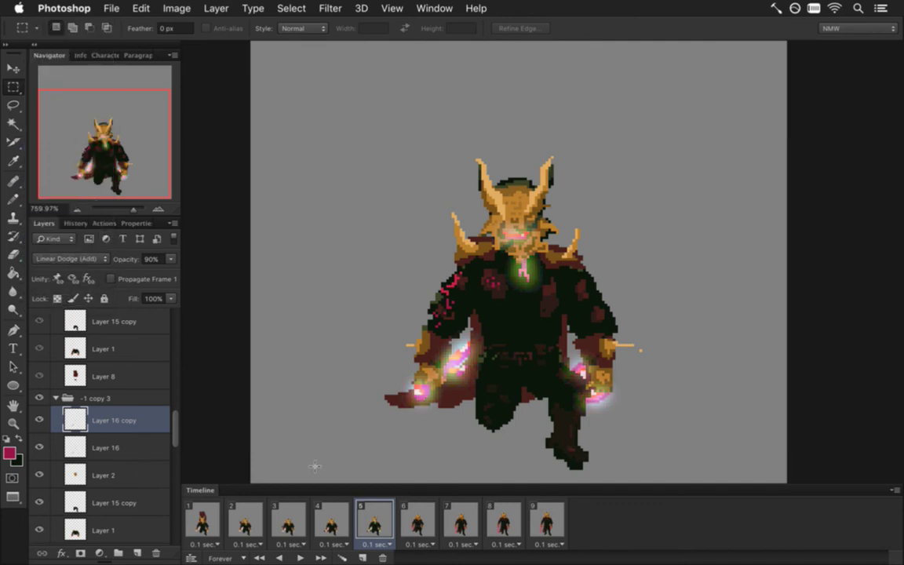
left_click(339, 528)
left_click(372, 527)
left_click(416, 514)
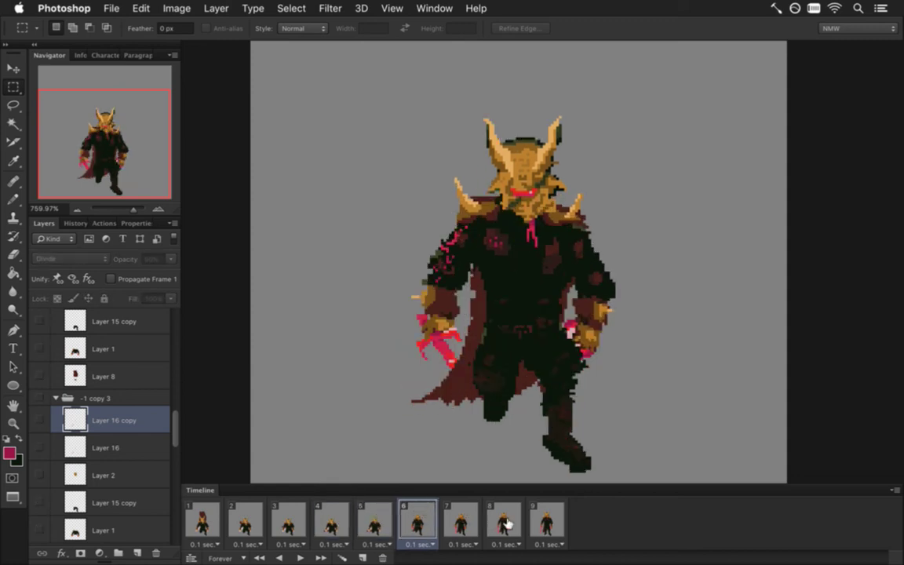
left_click(374, 514)
Step: In frame 6, copy the pink glowing pixels without the arm and chest specks onto a new layer in the -1 copy 5 group
left_click(428, 520)
left_click_drag(178, 424, 166, 359)
scroll(174, 354, "up", 1)
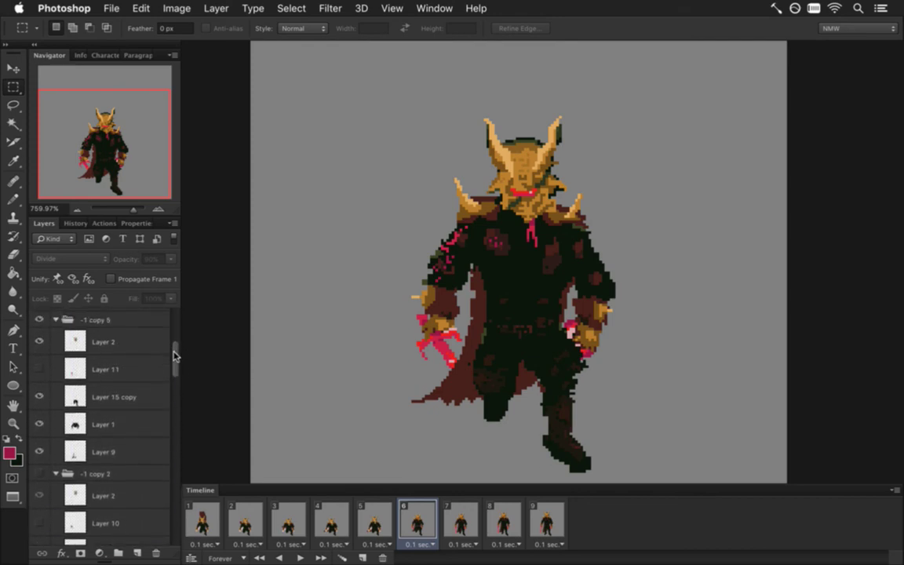
left_click(130, 339)
key("w")
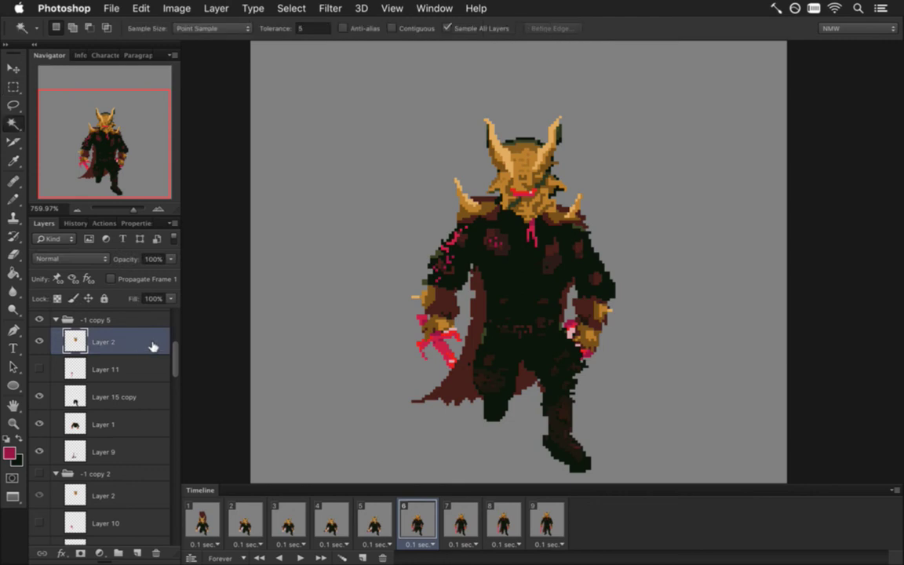
left_click(443, 348)
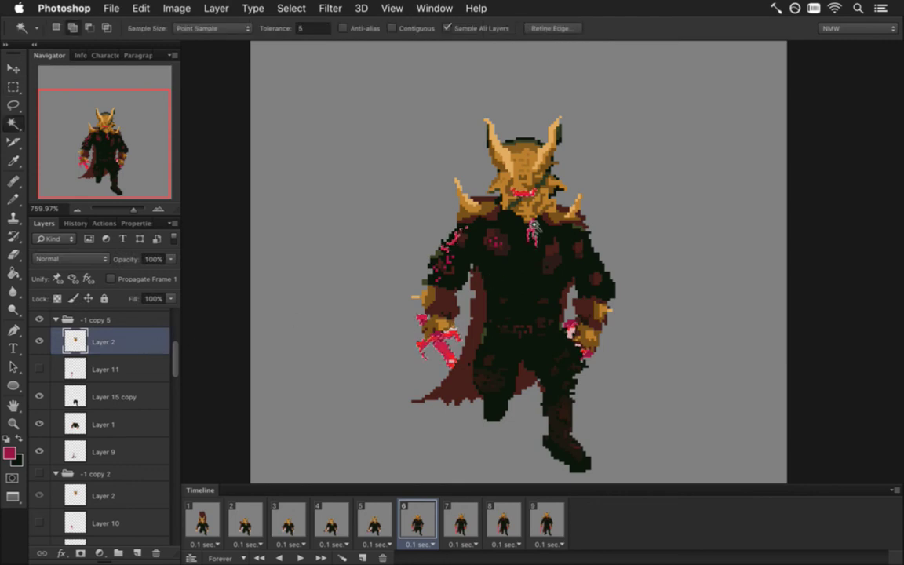
key("m")
left_click_drag(427, 249, 474, 264)
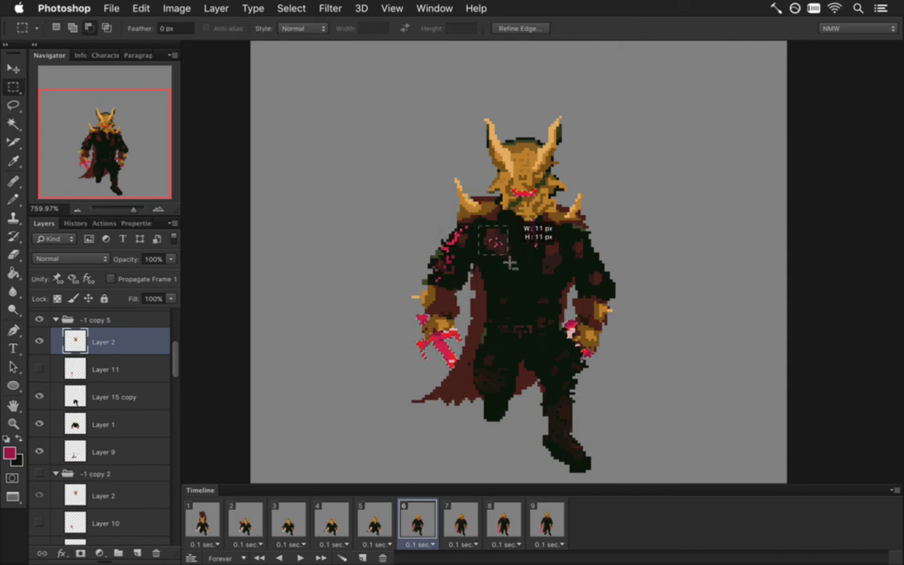
key("super+c")
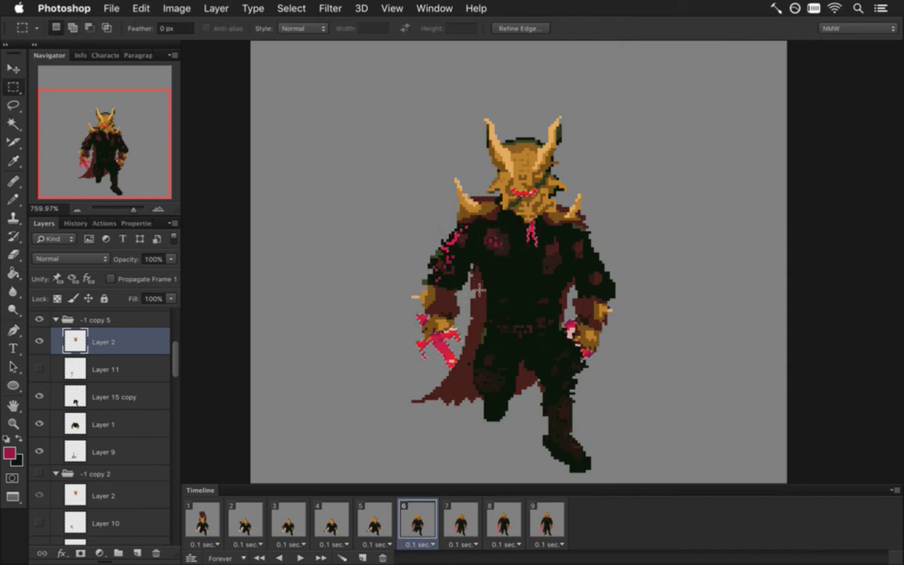
key("super+v")
Step: Reapply the last blur to Layer 17 in frame 6, then set it to Divide at 80% opacity with Propagate Frame 1 off
key("super+f")
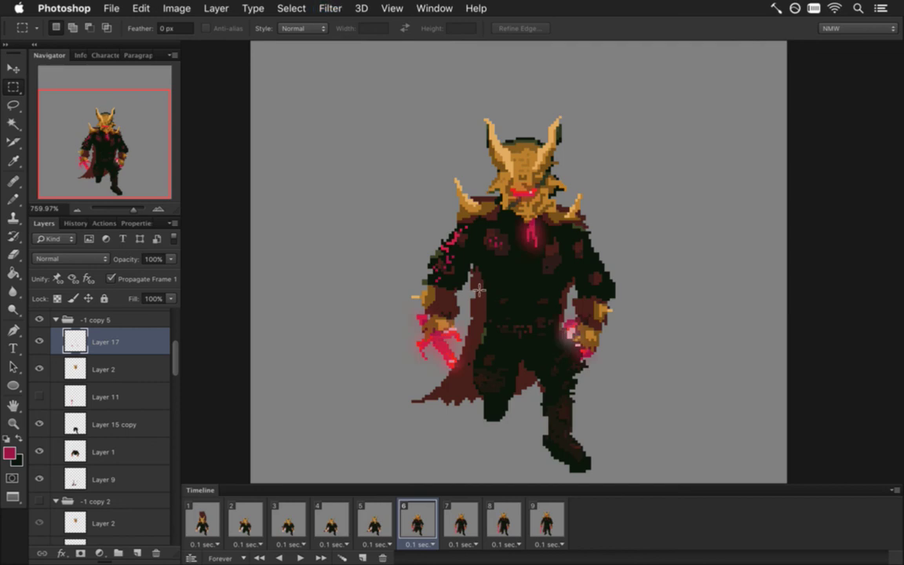
left_click(71, 258)
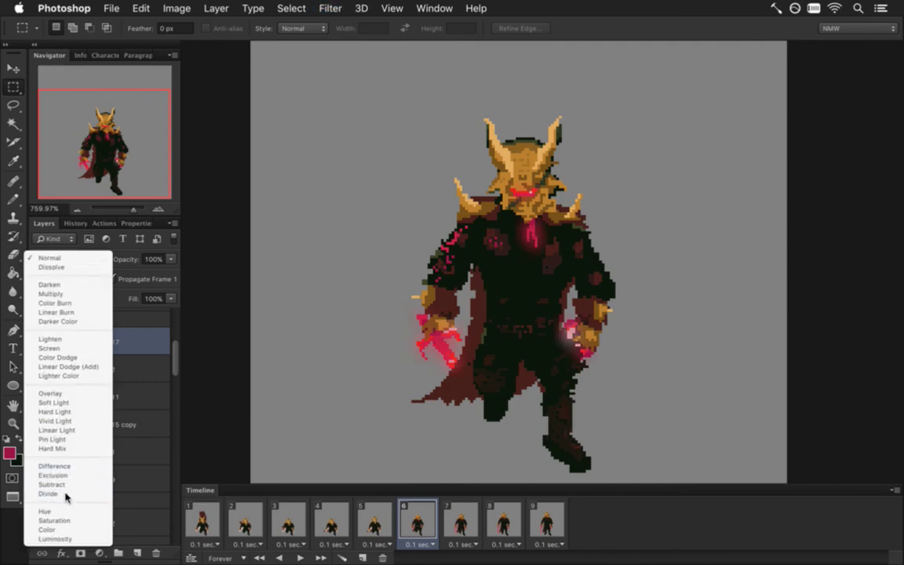
left_click(65, 494)
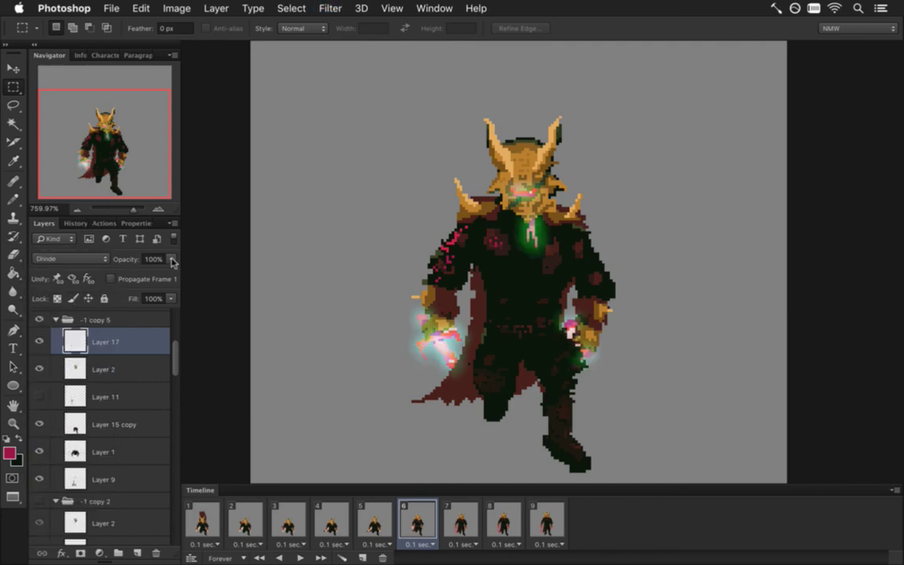
key("8")
Step: Duplicate Layer 17 in frame 6 and set the copy's blend mode to Linear Dodge (Add)
key("super+j")
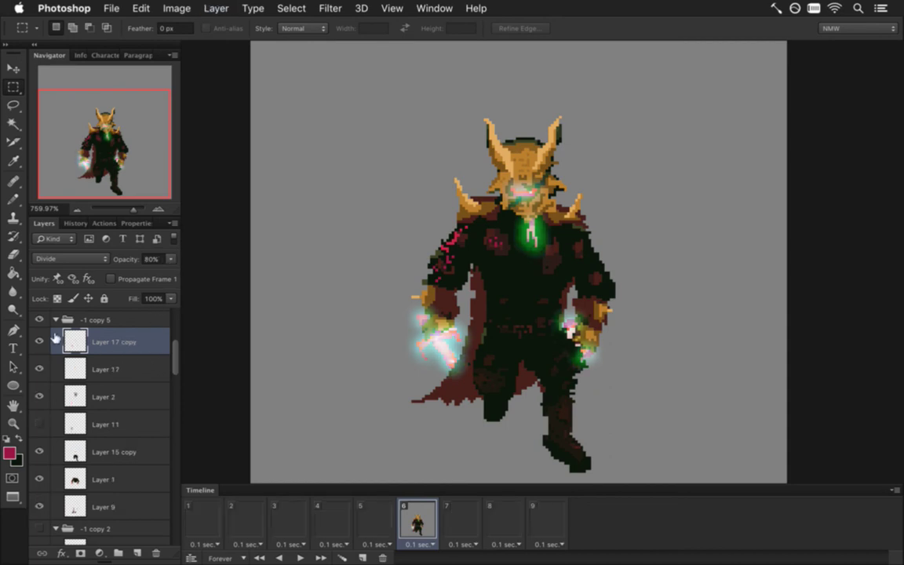
left_click(71, 258)
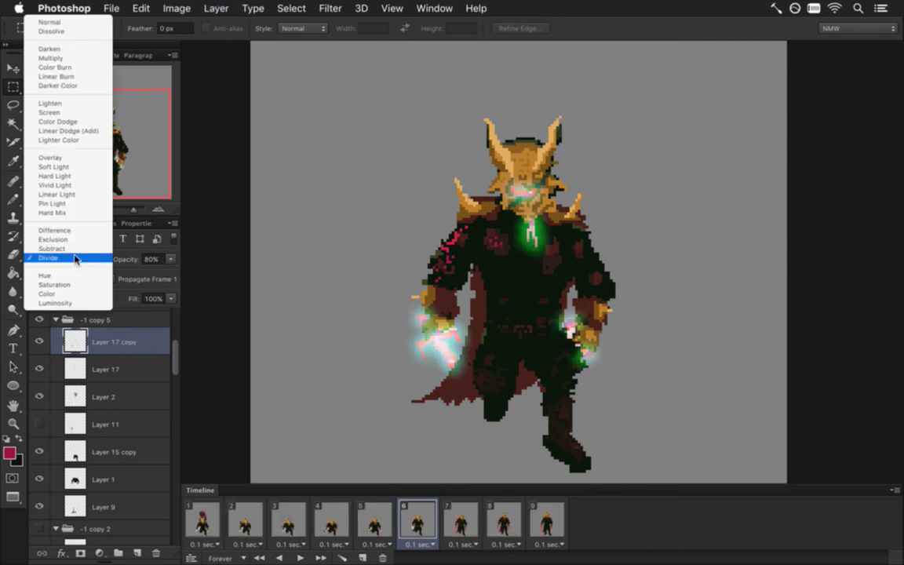
left_click(86, 130)
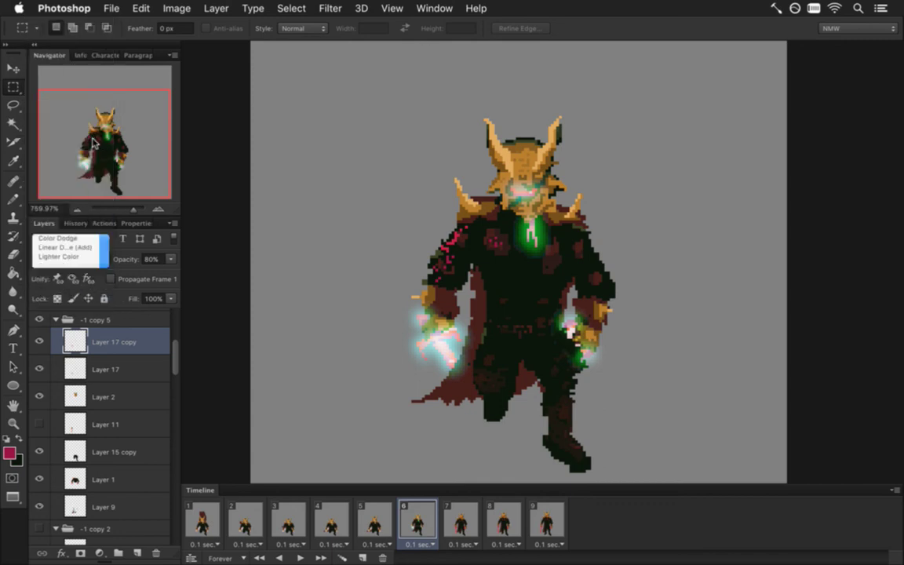
Step: In frame 7, copy the pink pixels of the eyes, pendant, sword and orb, without the specks, onto a new layer in the -1 copy 2 group
left_click(445, 531)
left_click_drag(174, 351, 147, 369)
left_click(125, 339)
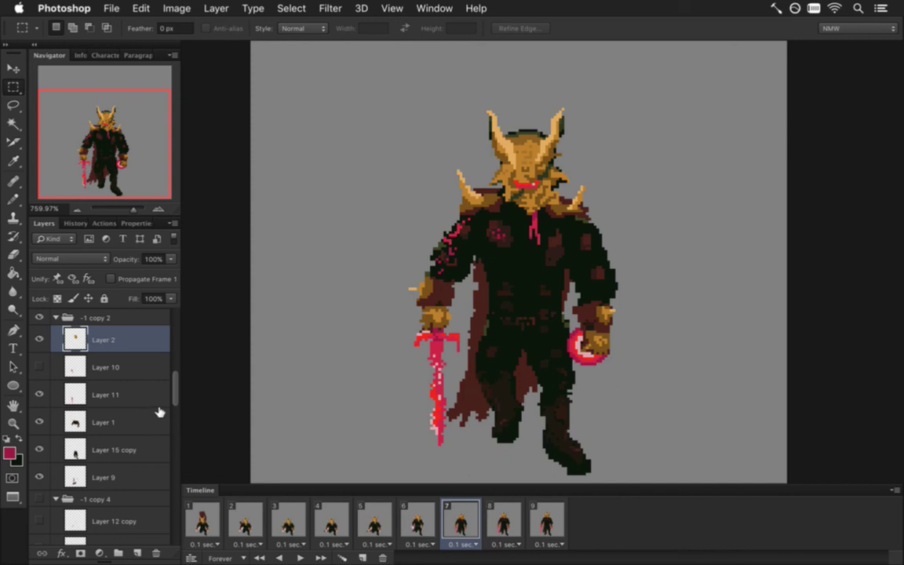
key("w")
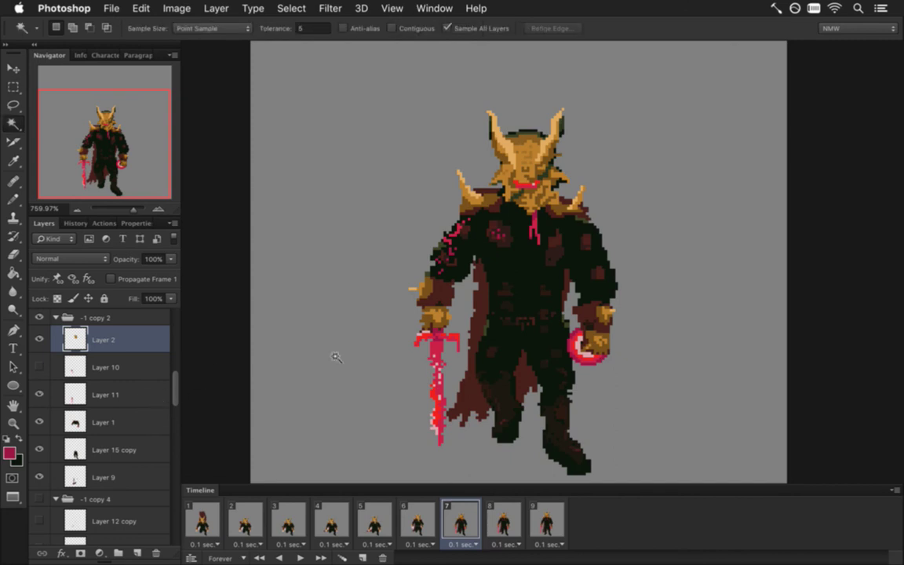
left_click(437, 351)
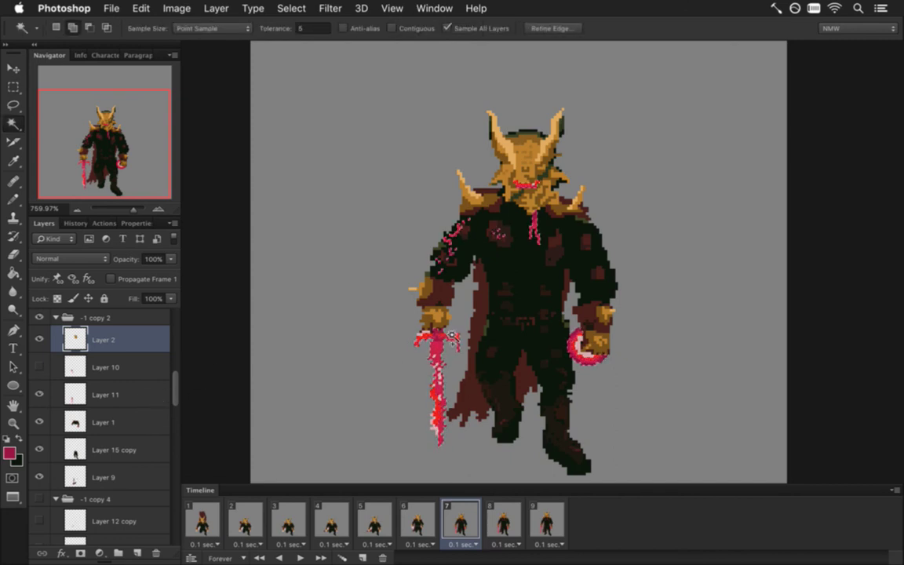
left_click(538, 228, "shift")
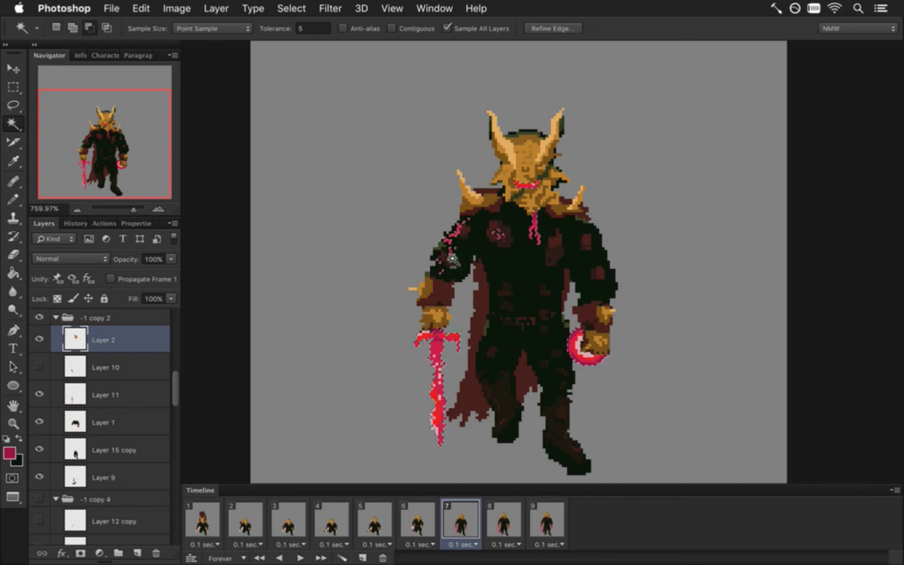
key("m")
left_click_drag(450, 211, 466, 232)
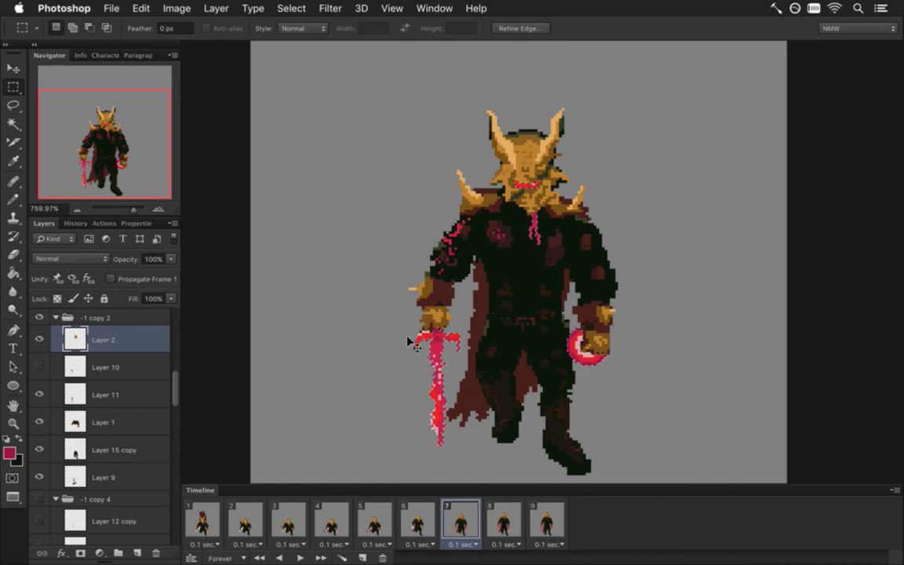
key("super+c")
key("super+v")
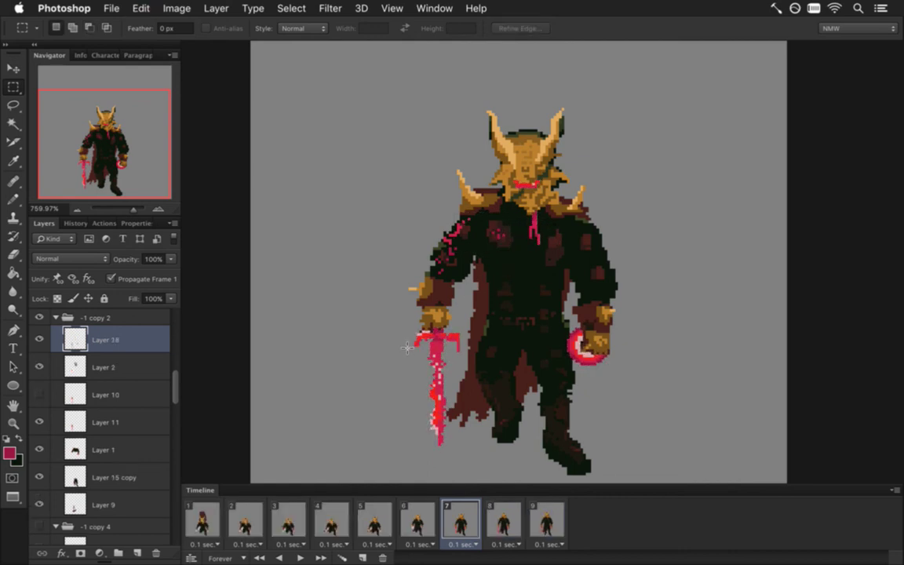
Step: Reapply the last blur to Layer 18 in frame 7, then set it to Divide at 70% opacity with Propagate Frame 1 off
left_click(97, 259)
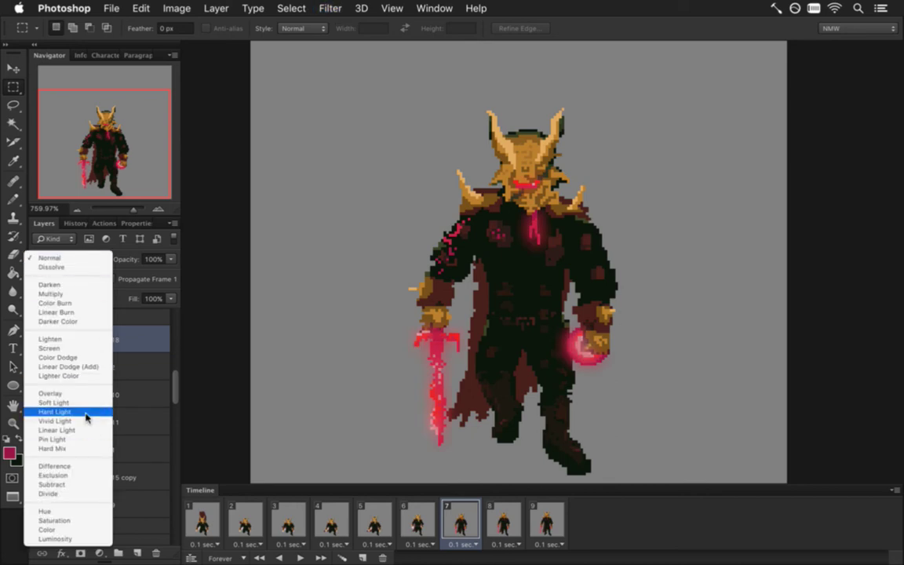
left_click(92, 366)
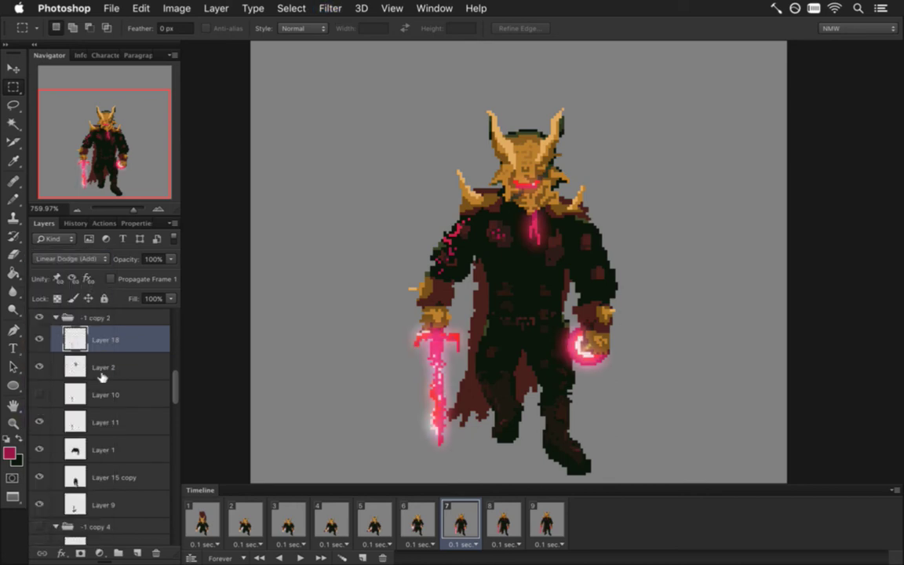
key("7")
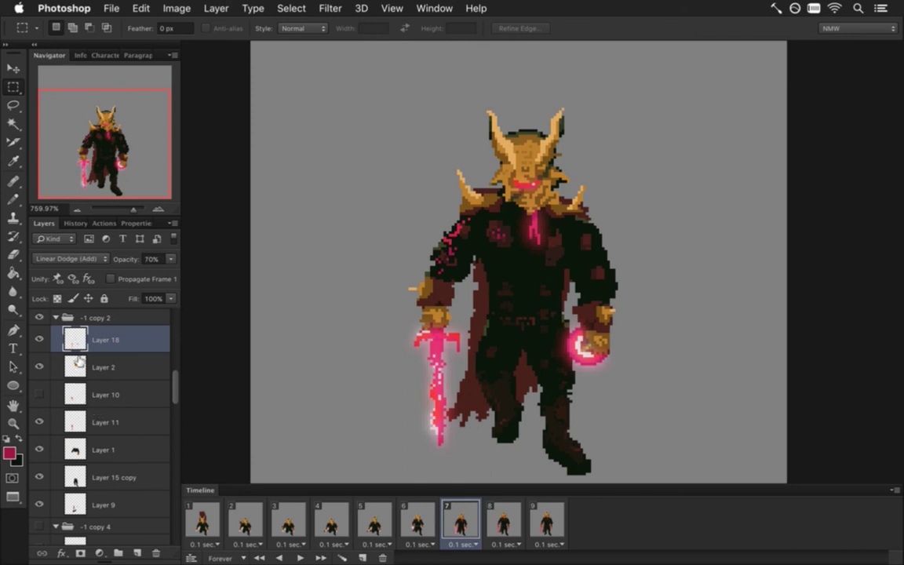
left_click(79, 263)
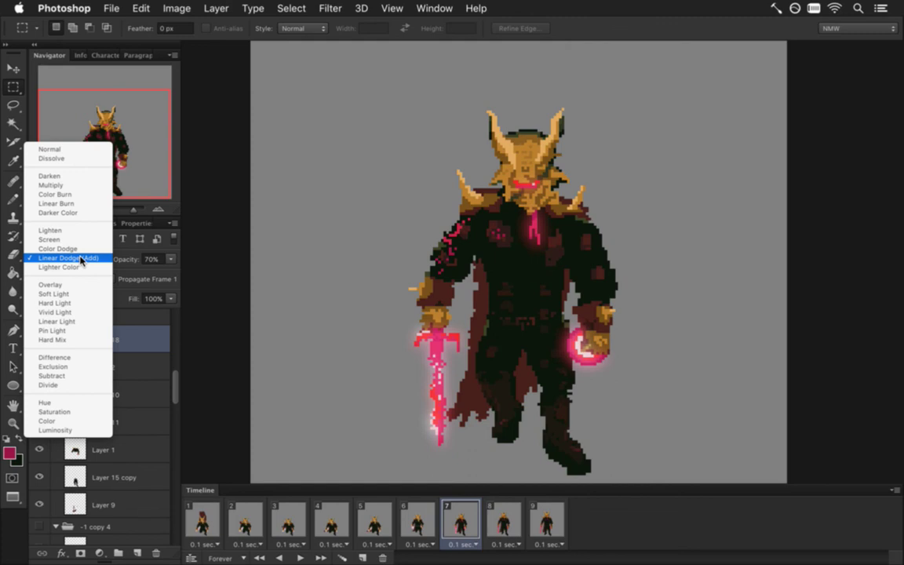
left_click(86, 381)
Step: Duplicate Layer 18 in frame 7, set the copy's blend mode to Linear Dodge (Add), and compare the glow with frame 6
key("super+j")
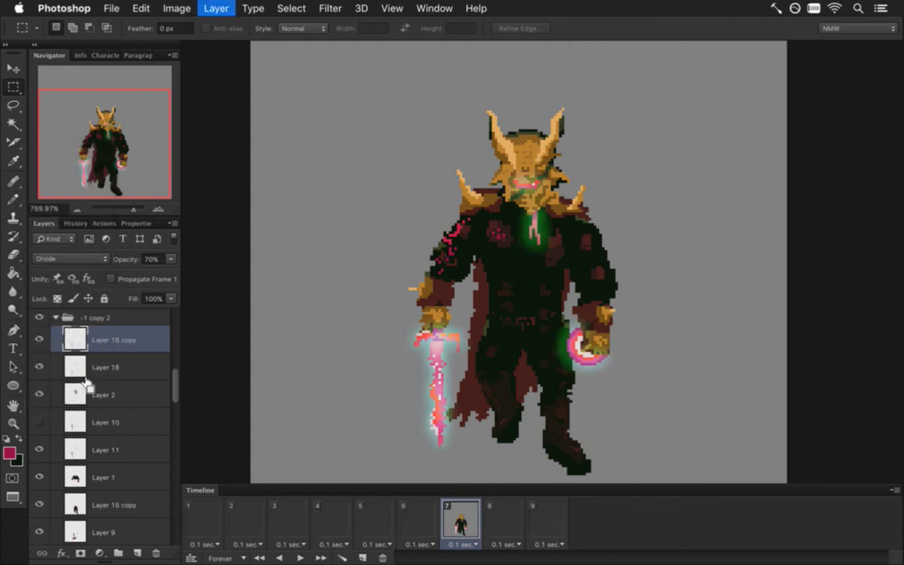
left_click(86, 261)
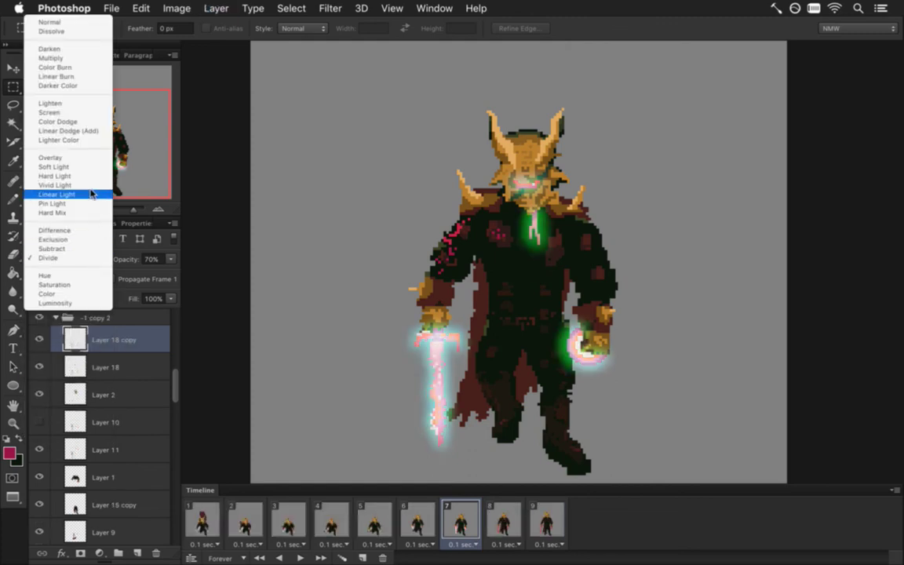
left_click(100, 131)
left_click(424, 518)
left_click(462, 520)
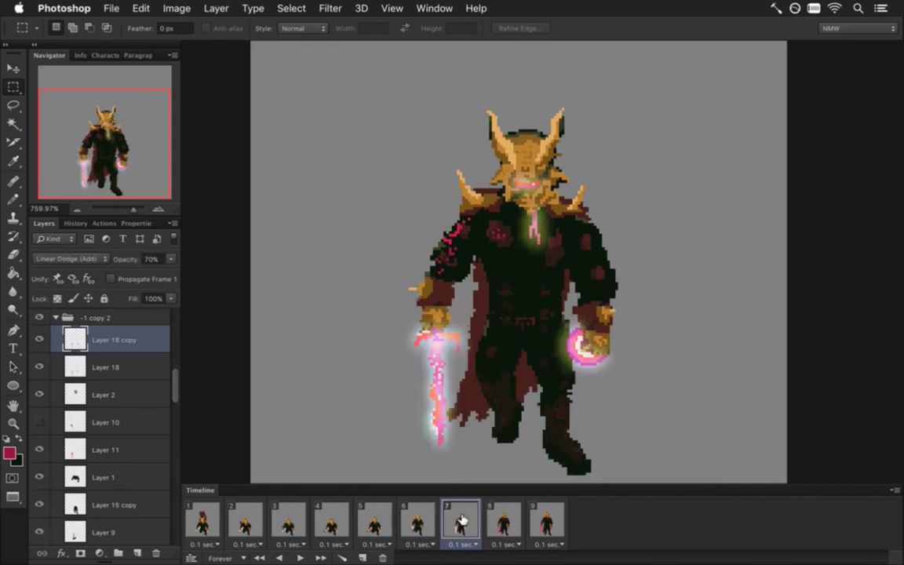
Step: In frame 8, copy the pink pixels of the eyes, pendant, sword and orb, without the specks, onto a new layer in the -1 copy 8 group
left_click(506, 519)
left_click_drag(175, 378, 167, 313)
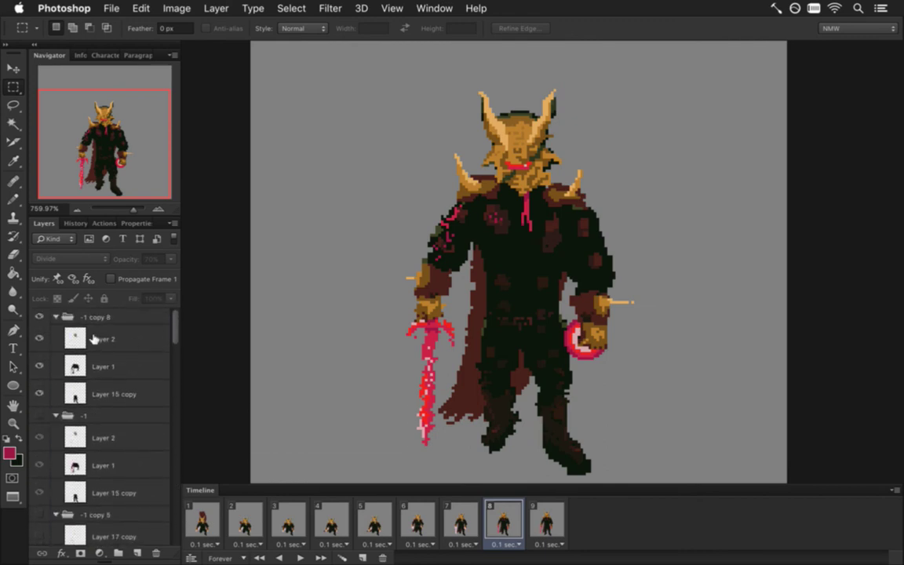
left_click(95, 338)
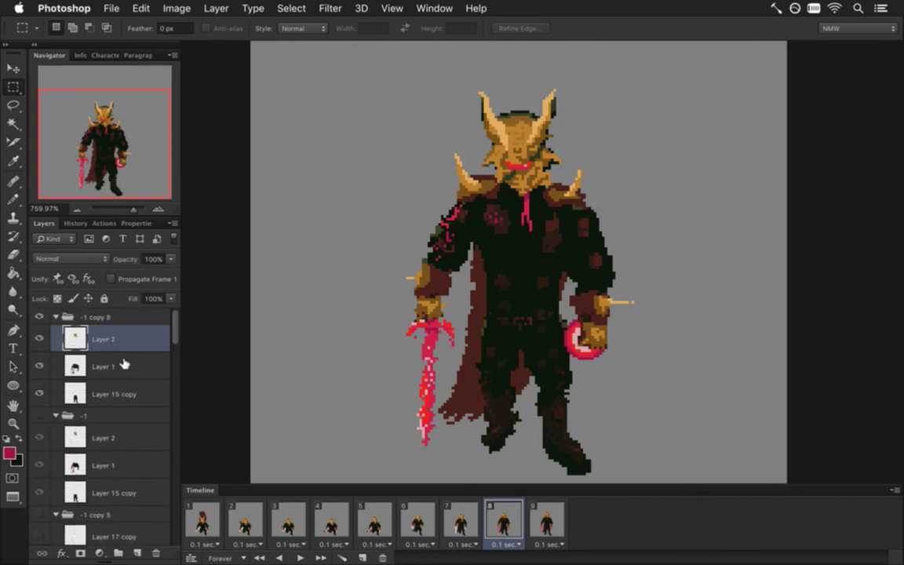
key("w")
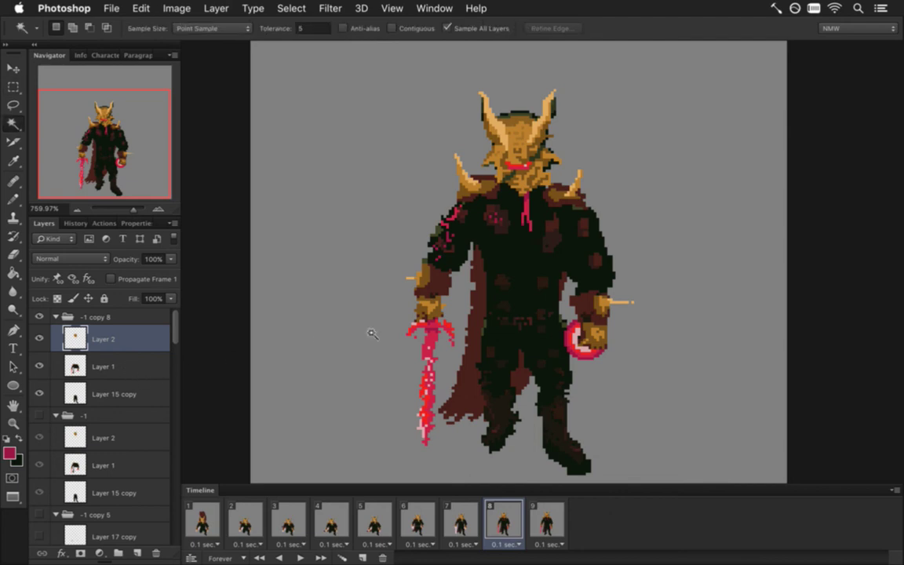
left_click(577, 338)
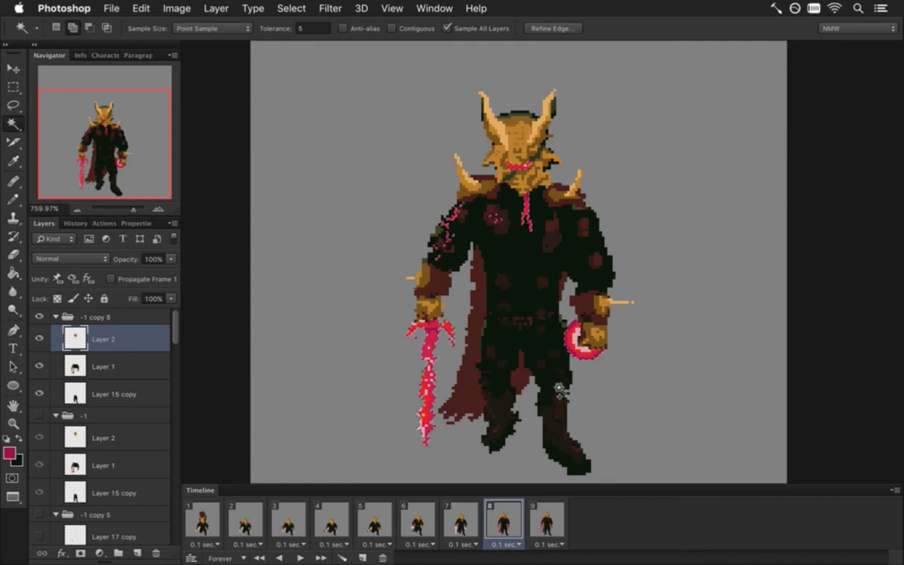
key("shift")
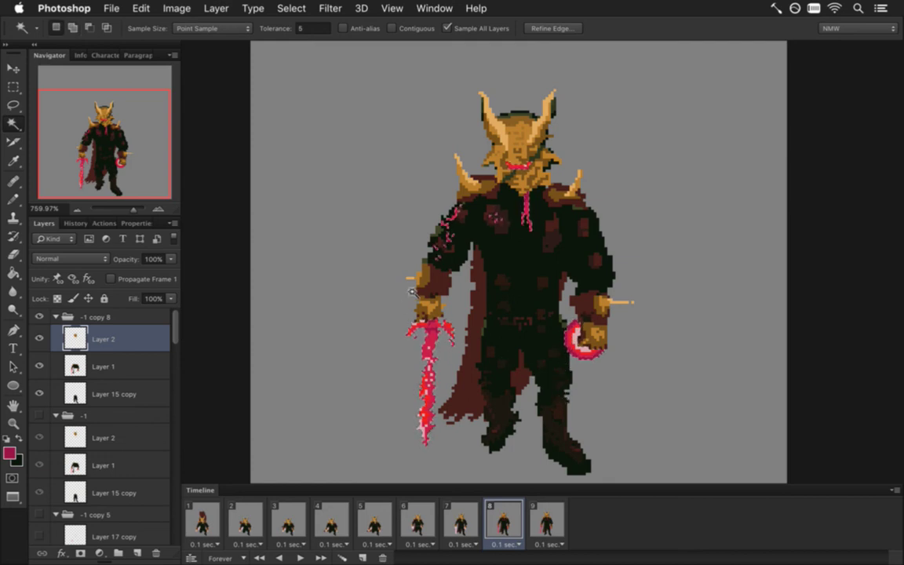
key("m")
key("alt")
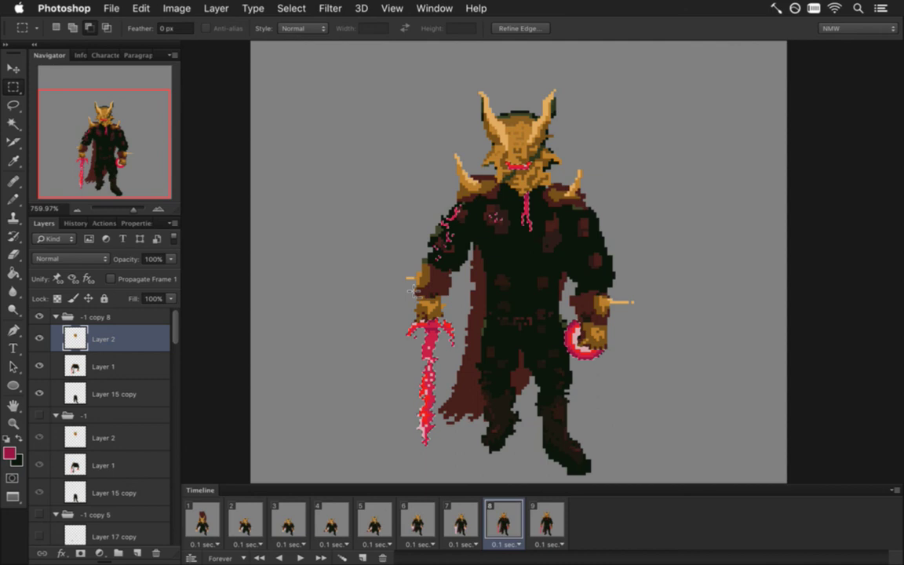
left_click_drag(418, 225, 453, 258)
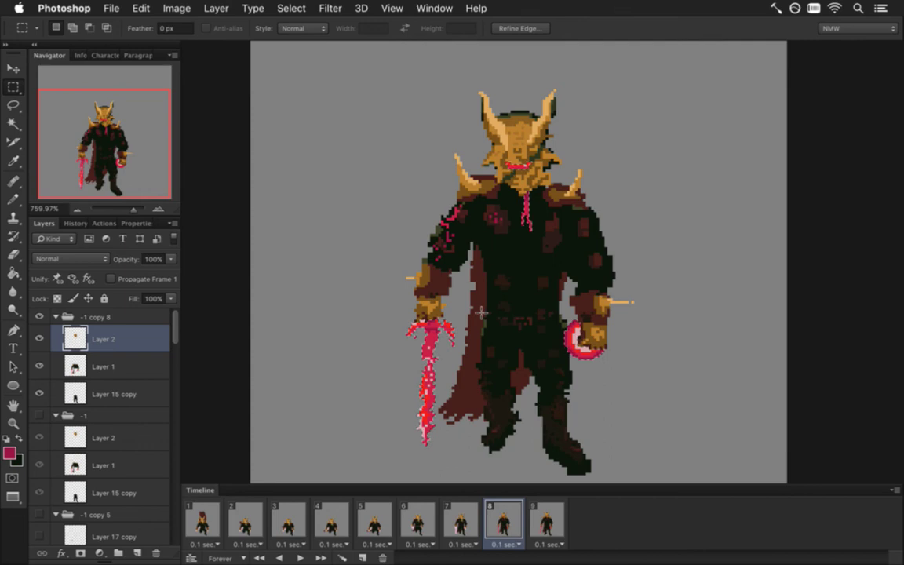
key("ctrl+shift+j")
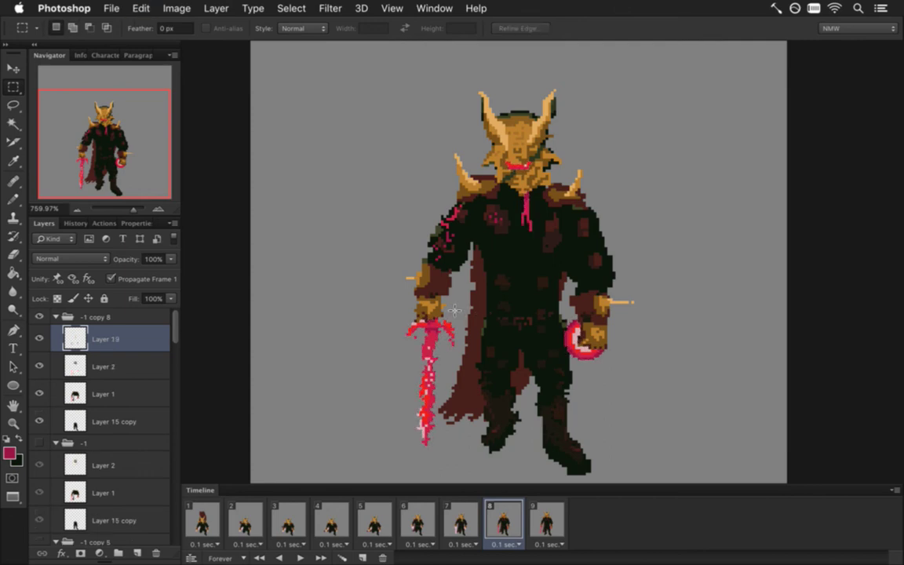
Step: In frame 8, set the blurred Layer 19 to Divide and a duplicate of it to Linear Dodge (Add), both at 70% opacity
left_click(105, 258)
left_click(76, 495)
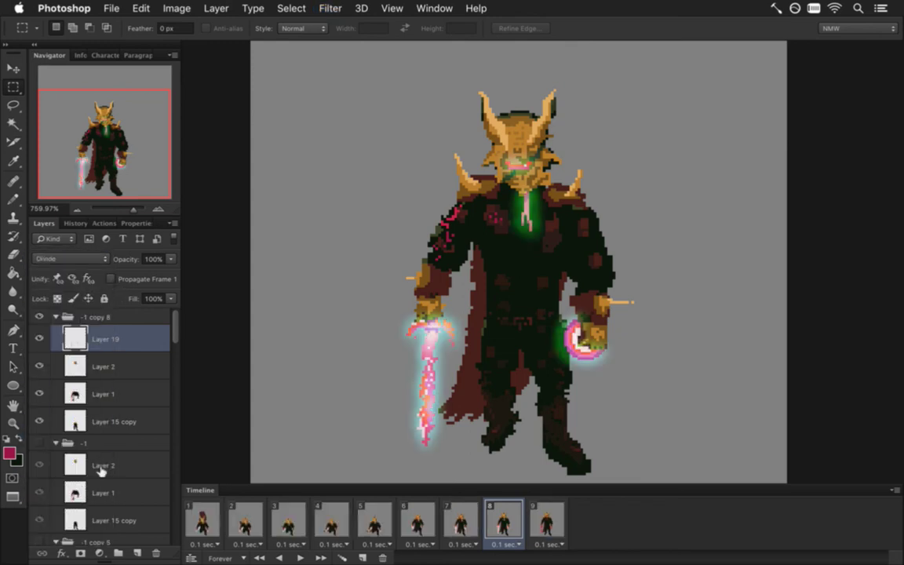
key("super+j")
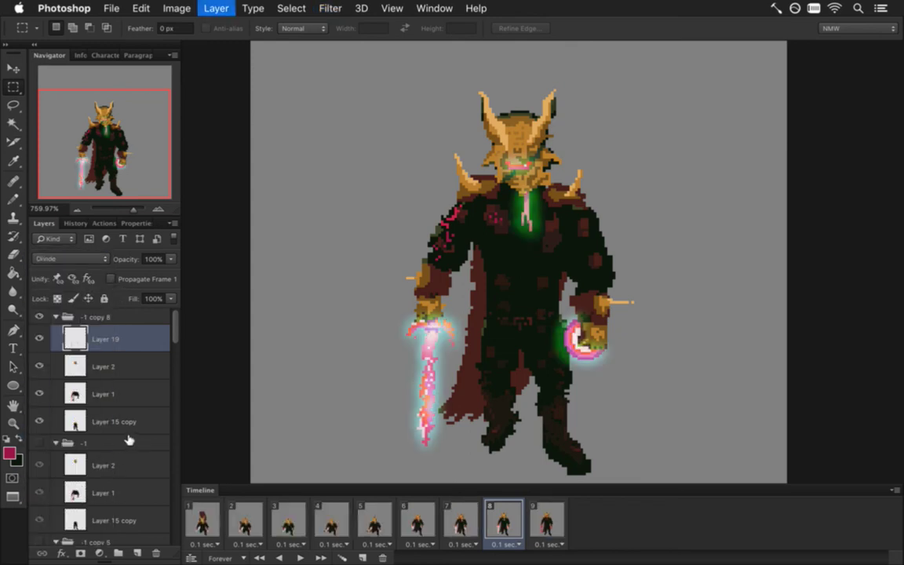
left_click(83, 259)
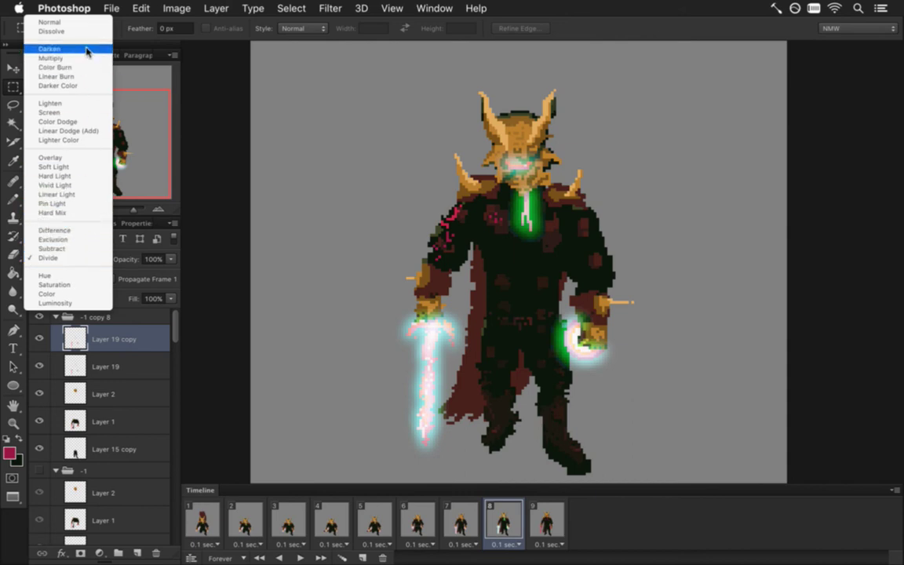
left_click(75, 131)
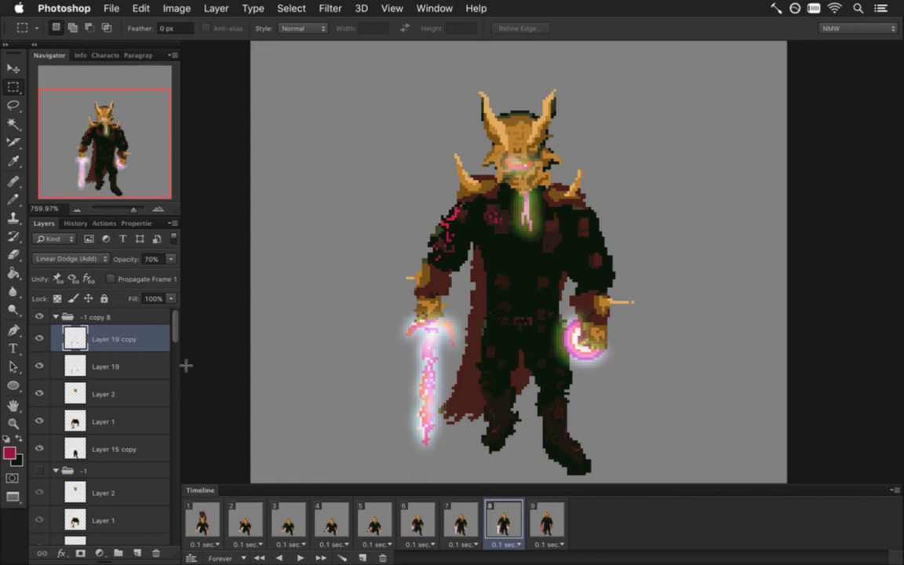
left_click(160, 367)
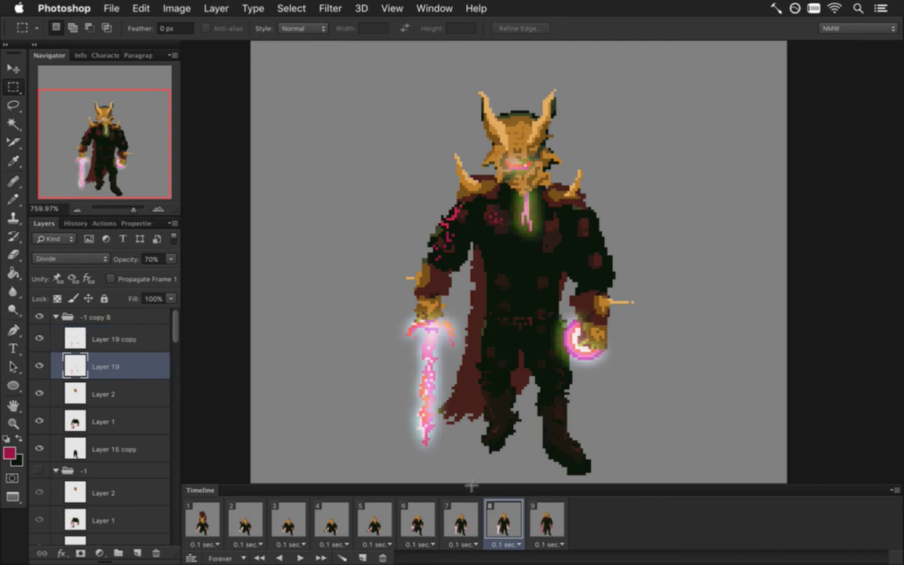
left_click(462, 521)
left_click(500, 527)
Step: In frame 9, copy the pink pixels of the eyes, pendant, sword and orb, without the specks, onto a new layer in the -1 group
left_click(544, 526)
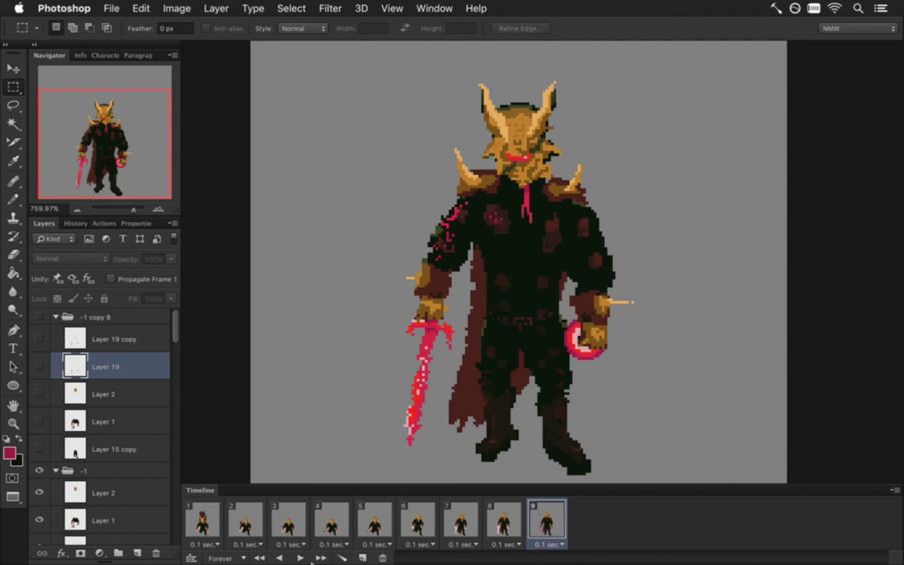
left_click(112, 485)
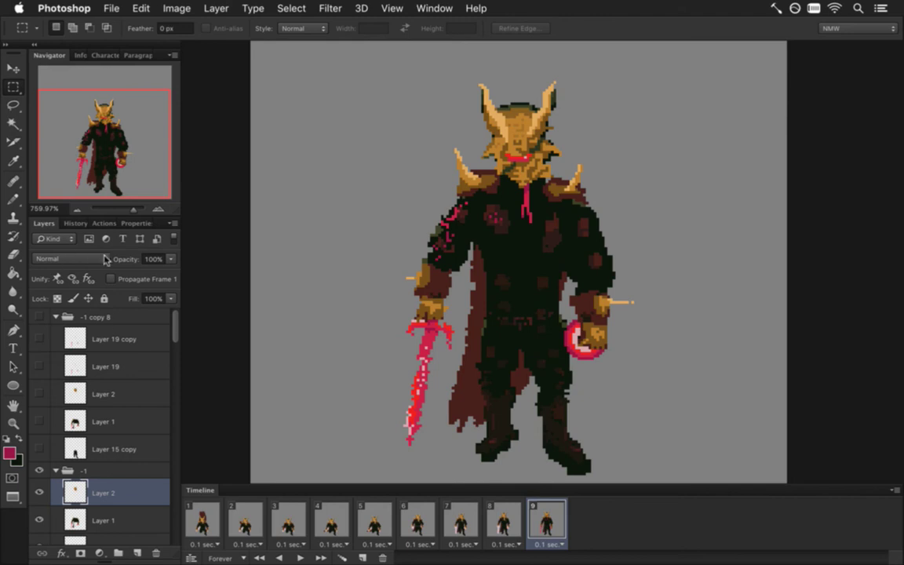
key("w")
left_click(424, 357)
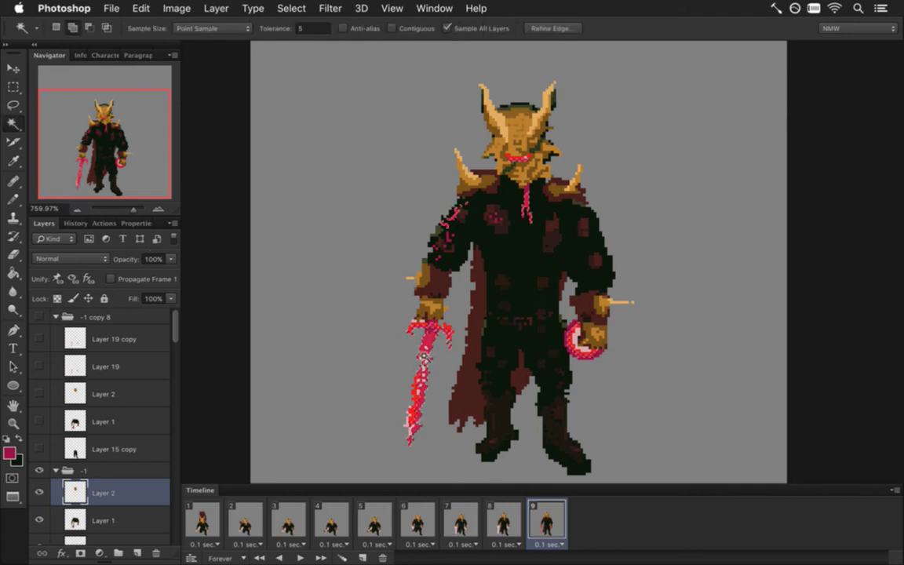
left_click(456, 301, "shift")
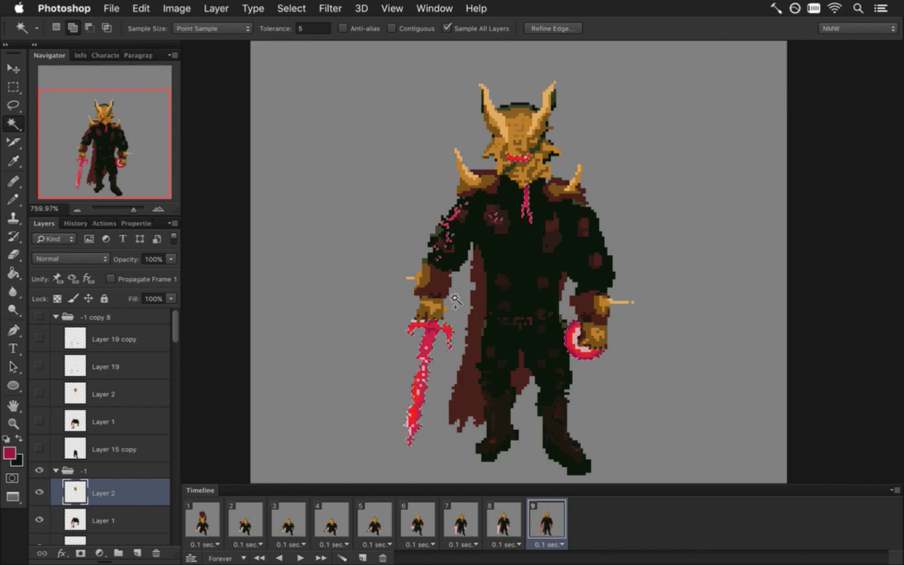
key("m")
left_click_drag(418, 159, 493, 316)
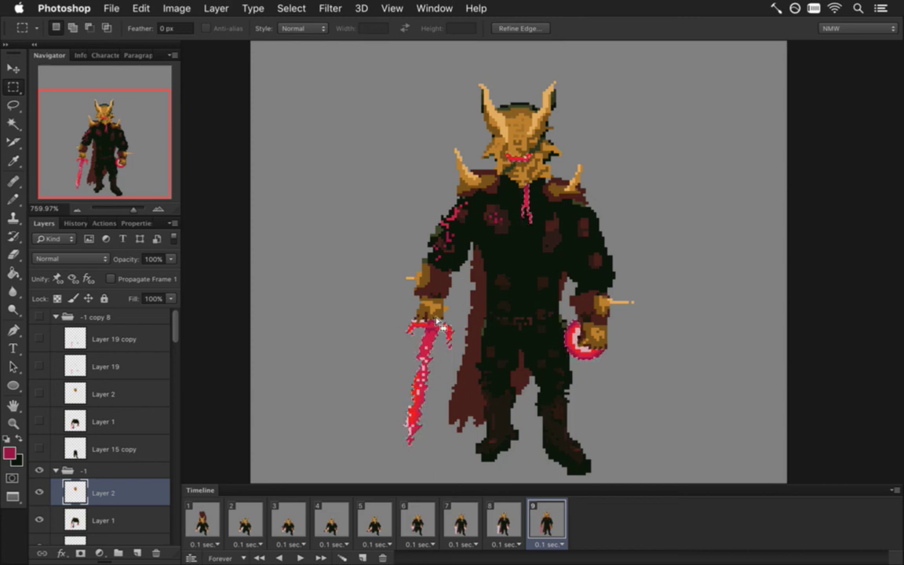
key("ctrl+j")
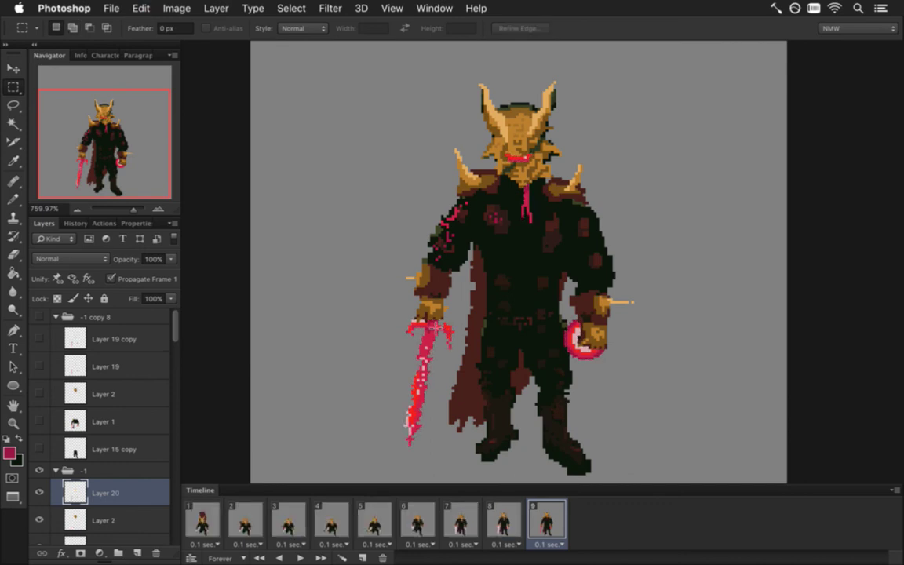
Step: Reapply the last blur to Layer 20 in frame 9 and set it to Divide with Propagate Frame 1 off
key("ctrl+f")
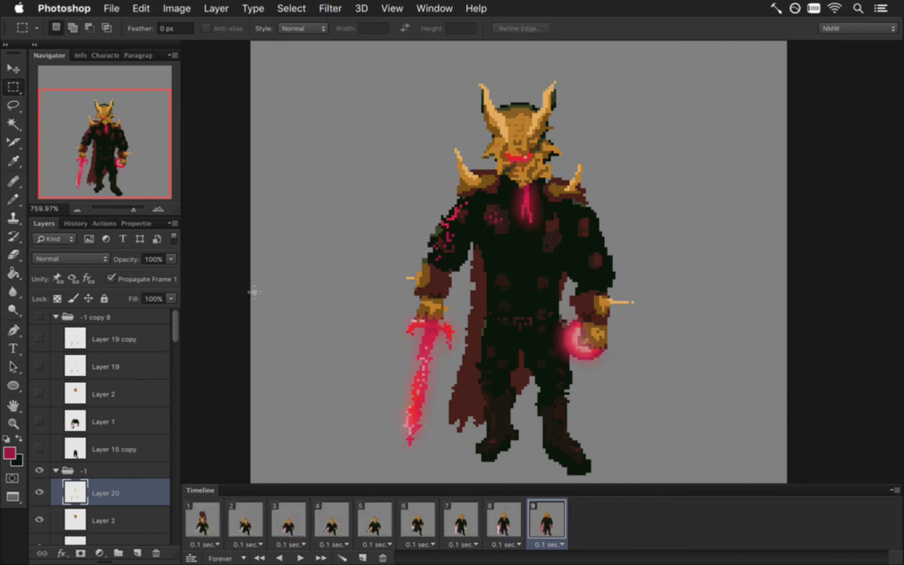
left_click(94, 258)
left_click(75, 493)
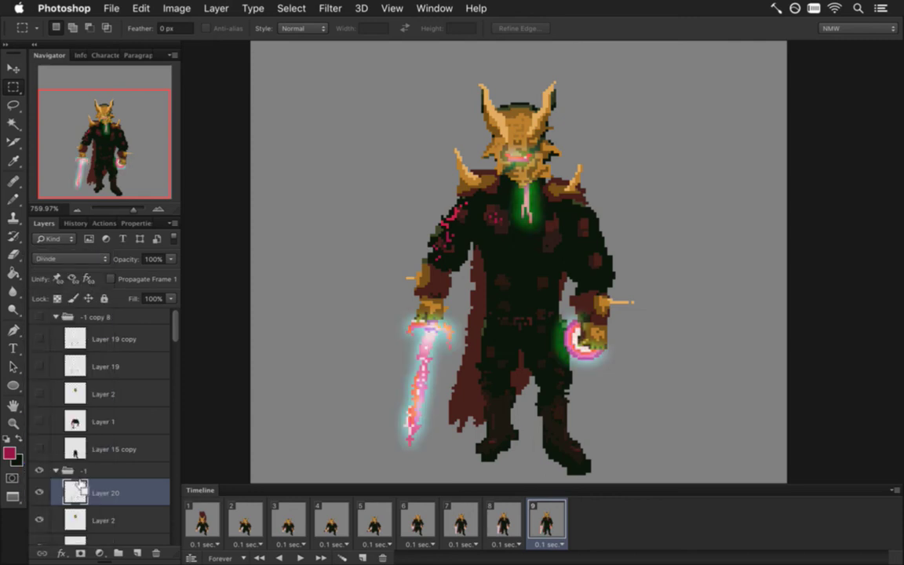
Step: Duplicate Layer 20 in frame 9 with the copy set to Linear Dodge (Add), and lower Layer 20's opacity to 80%
key("ctrl+j")
left_click(75, 258)
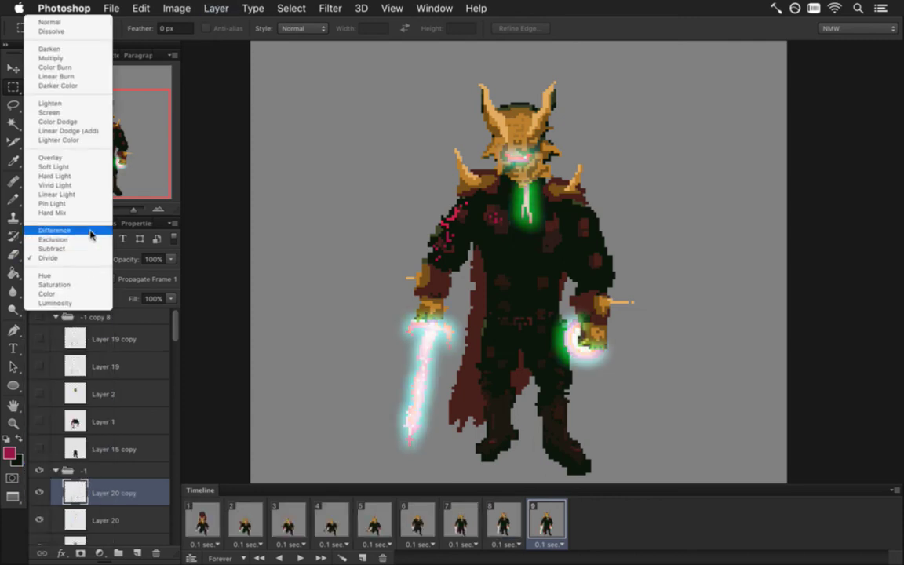
left_click(104, 132)
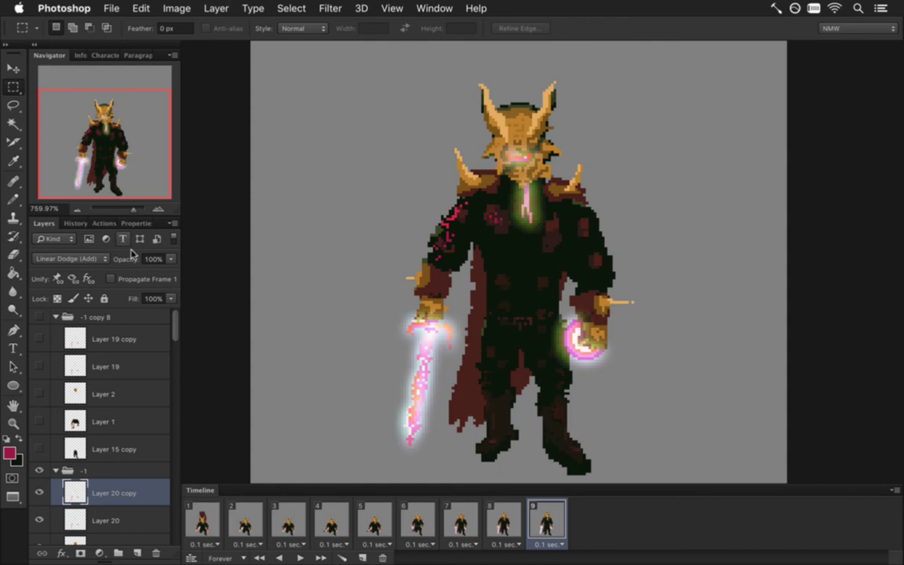
left_click(126, 518)
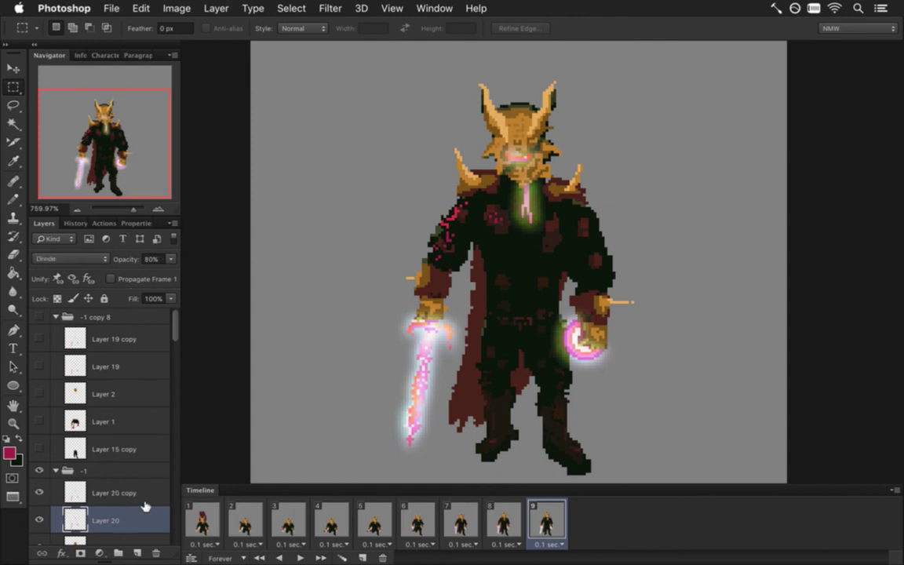
Step: Play the animation from frame 1 to review the glow across all frames, then stop playback
left_click(202, 523)
left_click(299, 557)
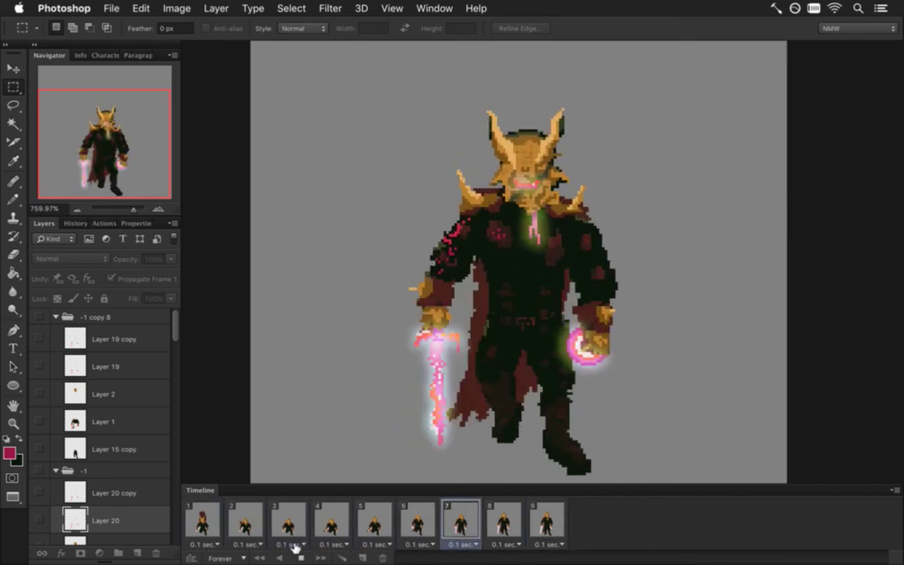
left_click(299, 557)
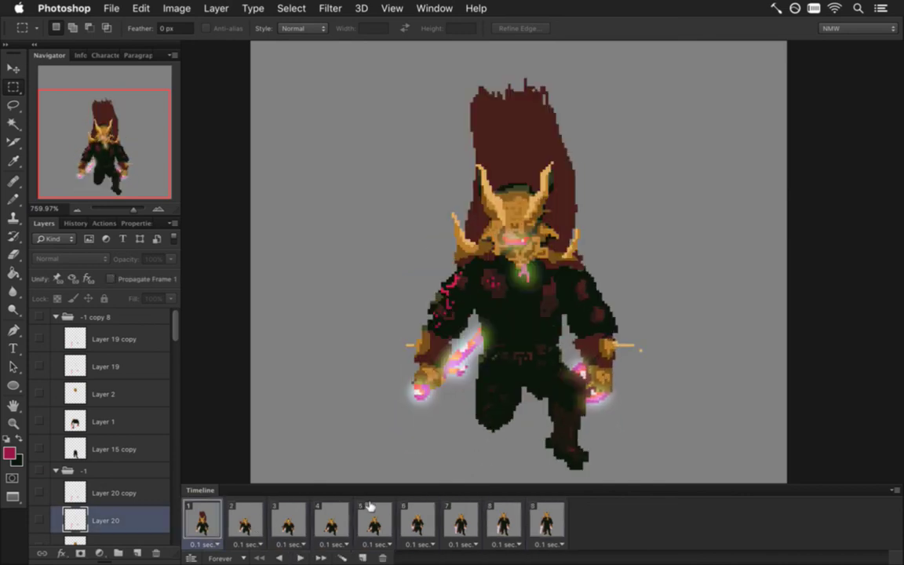
Step: Hide the Color Fill 1 background layer with all nine frames selected, leaving the warrior on transparency
scroll(178, 341, "down", 10)
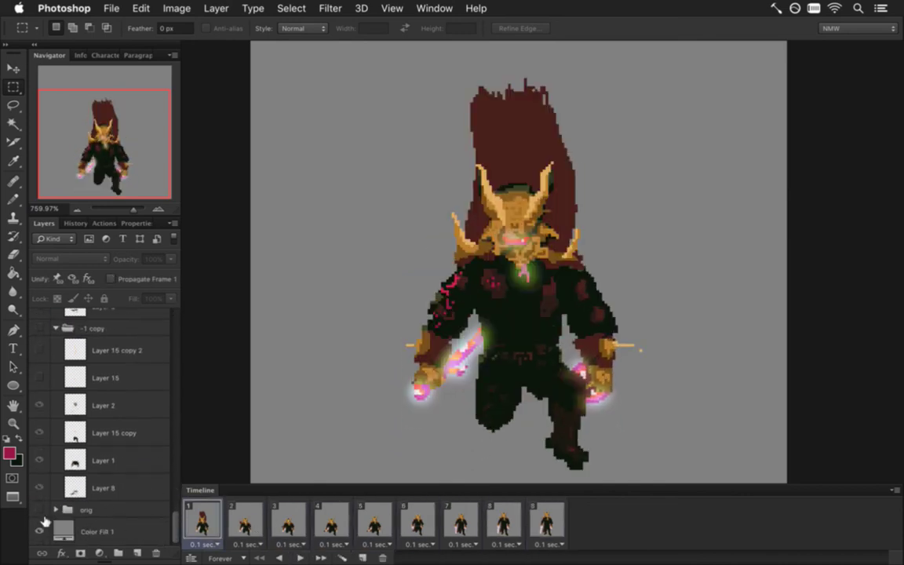
left_click(39, 531)
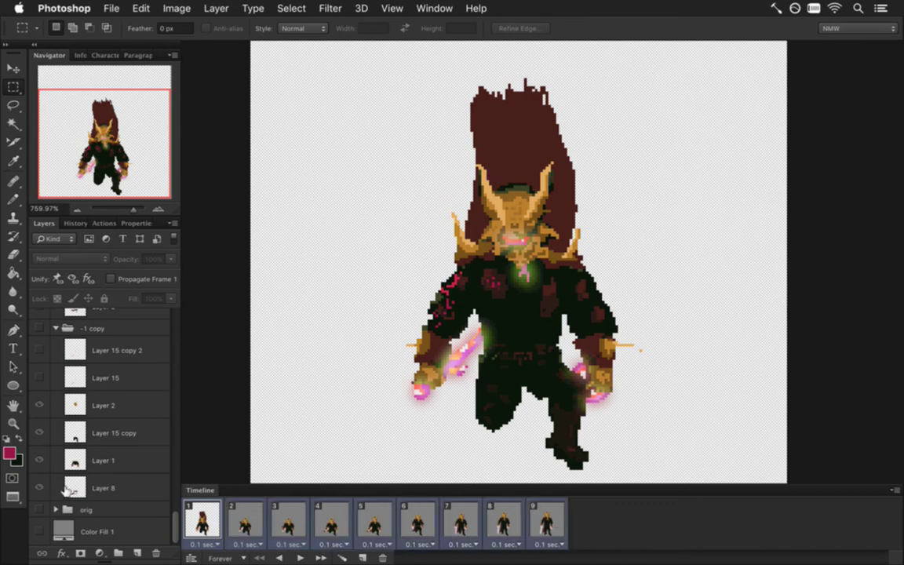
Step: Apply the hidden Color Fill 1 background across the nine frames and export the landing animation for the game
left_click(39, 530)
left_click(39, 530)
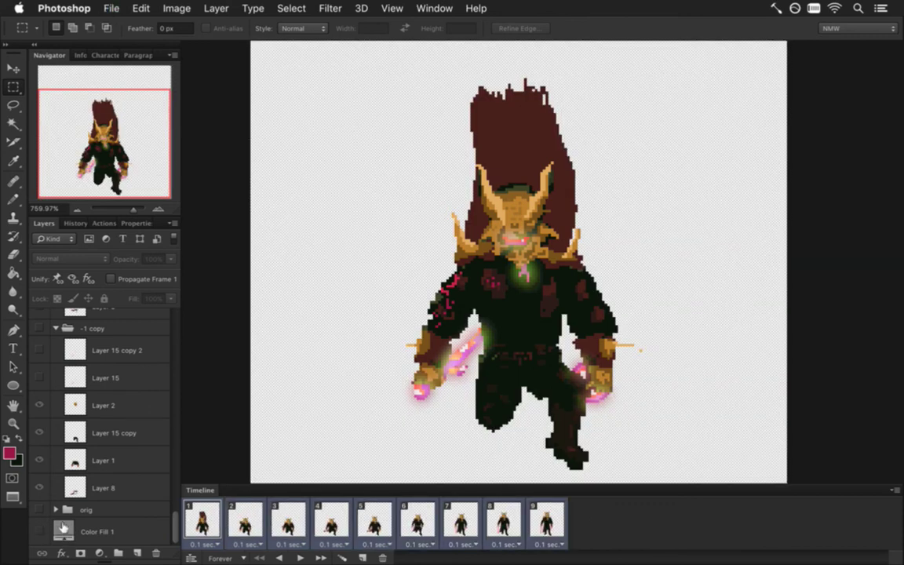
key("super+alt+shift+r")
key("Return")
key("Return")
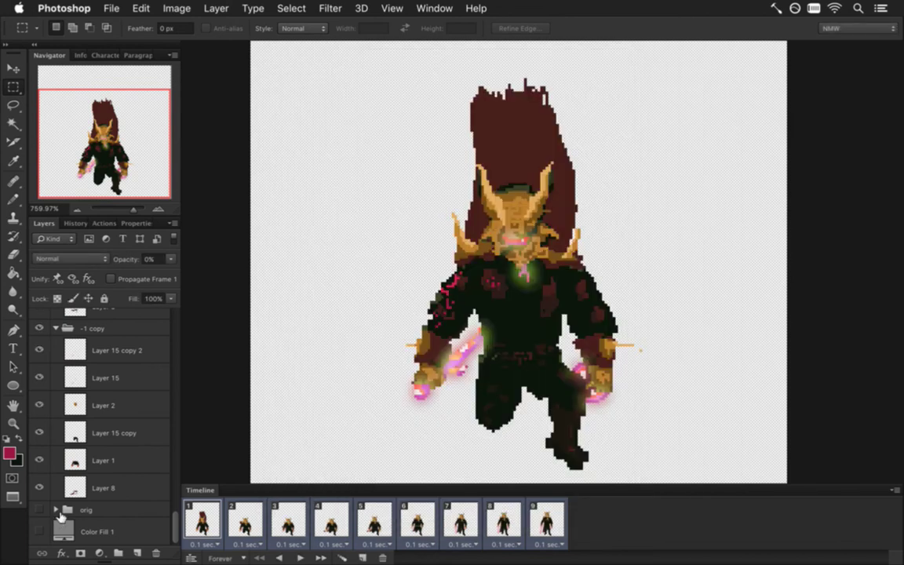
Step: Switch to Xcode, build and run Songbringer, and play the boss fight to check the landing animation in the game
key("super+Tab")
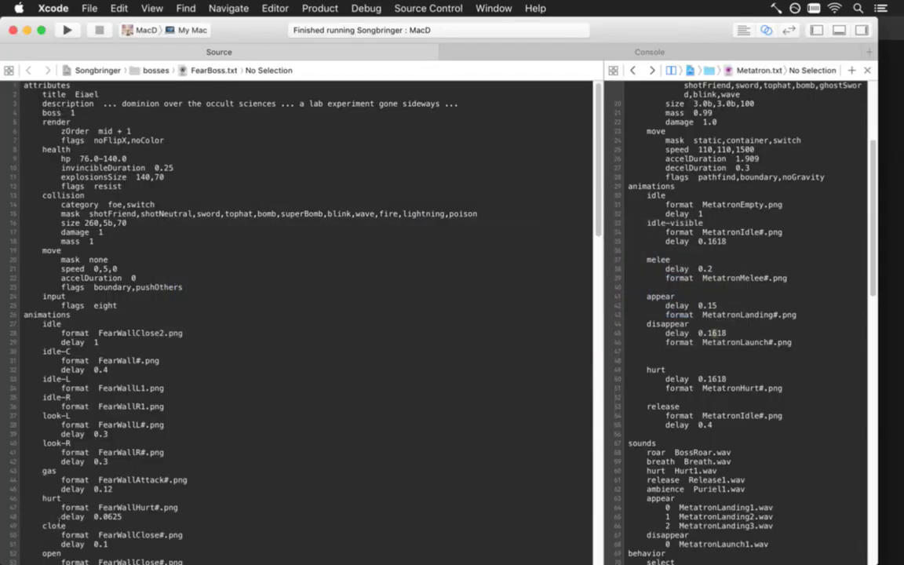
key("super+r")
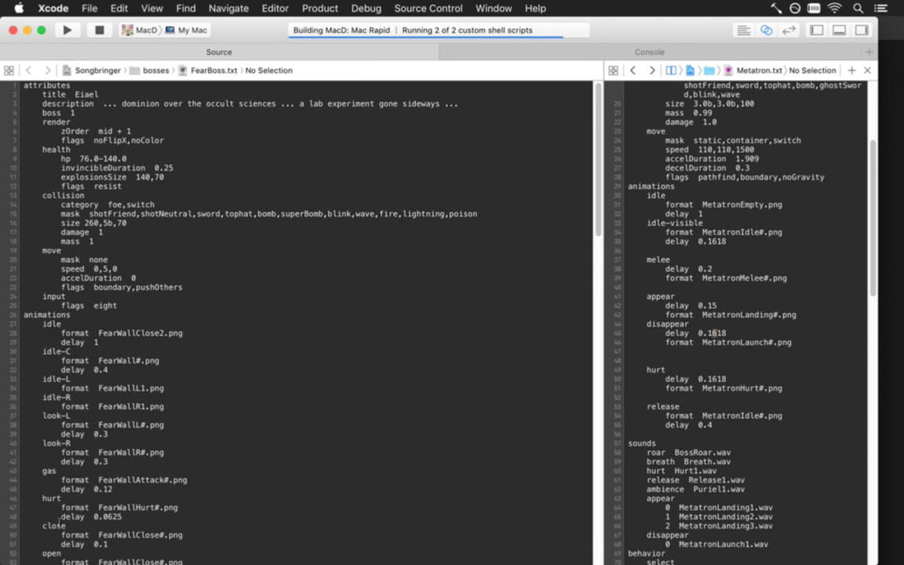
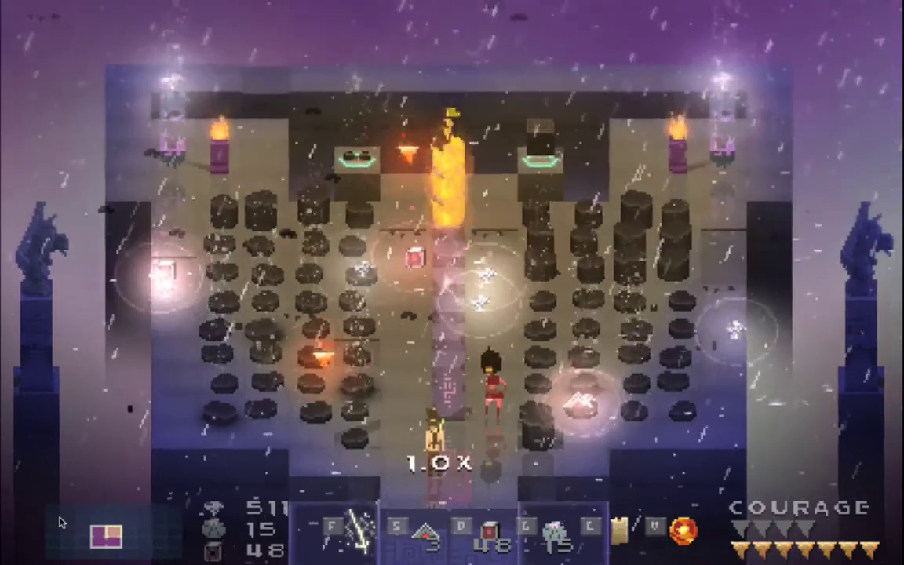
key("s")
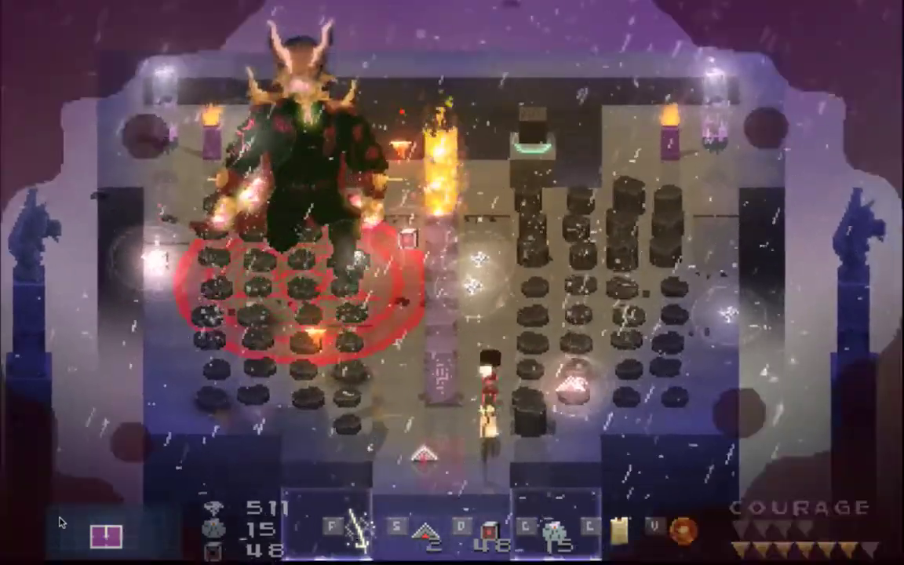
key("Up")
key("Right")
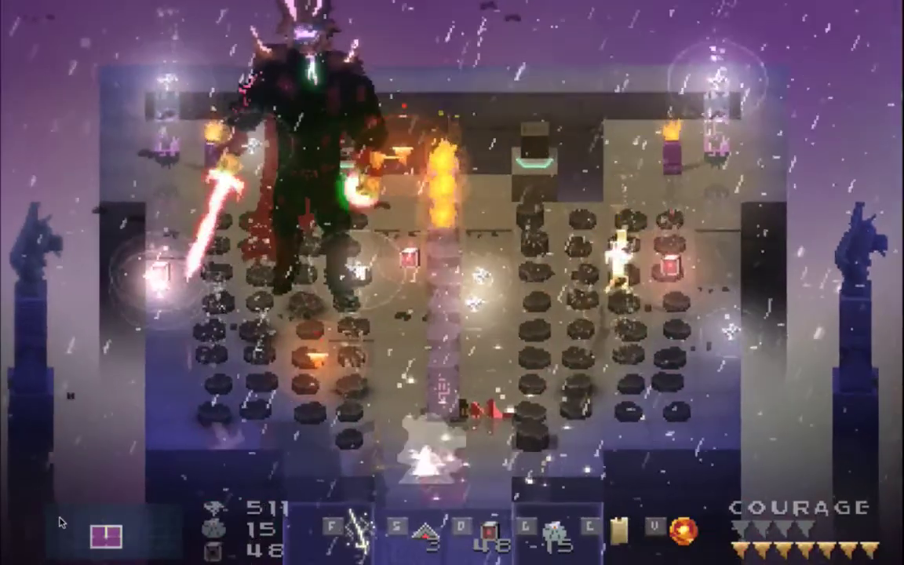
key("Left")
key("Down")
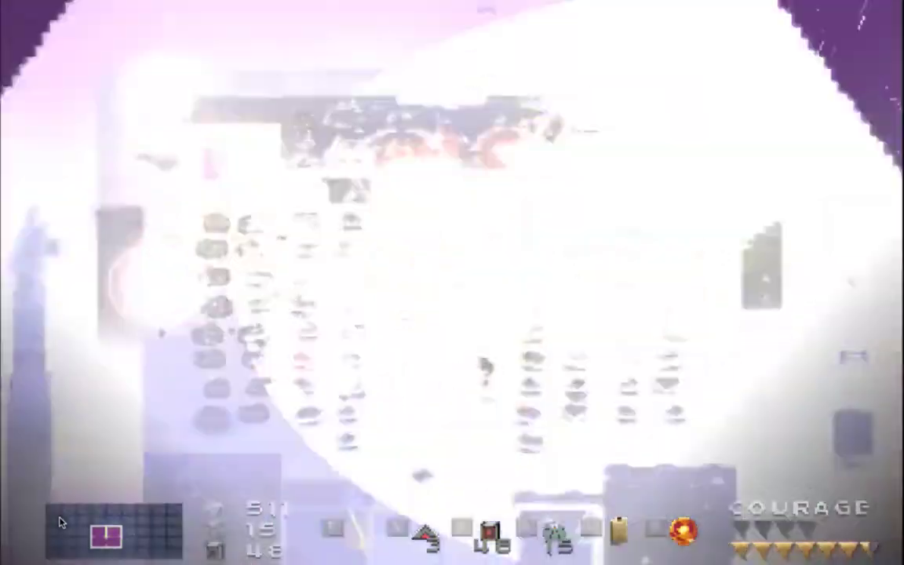
key("Up")
key("Right")
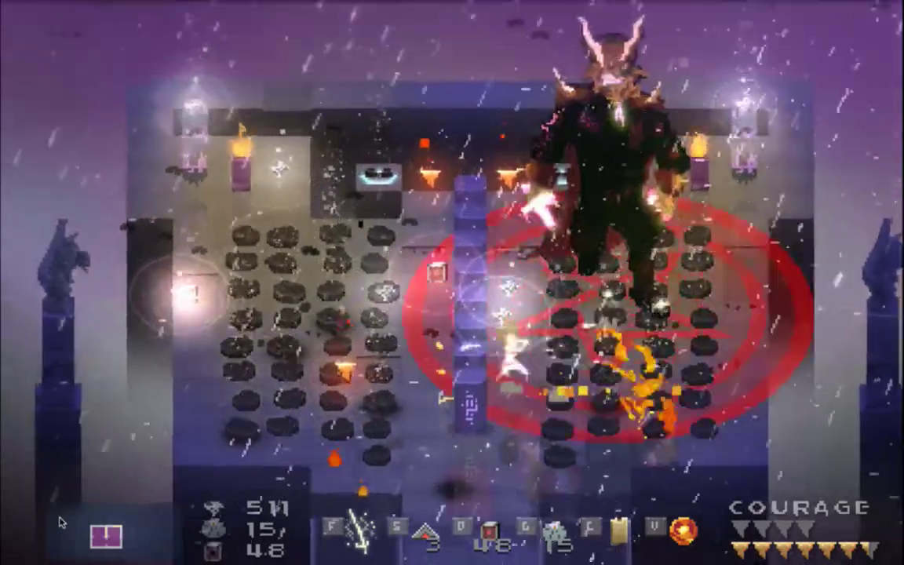
key("Right")
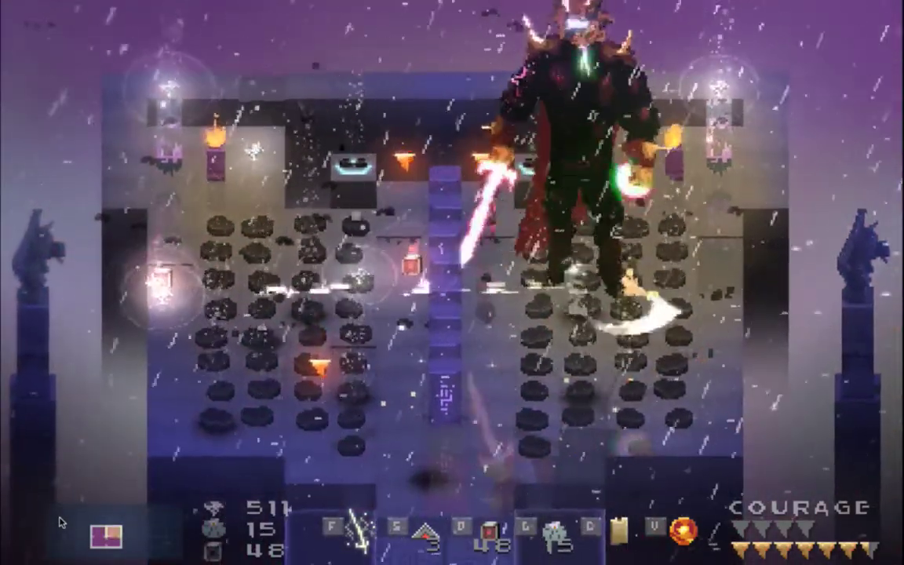
key("Left")
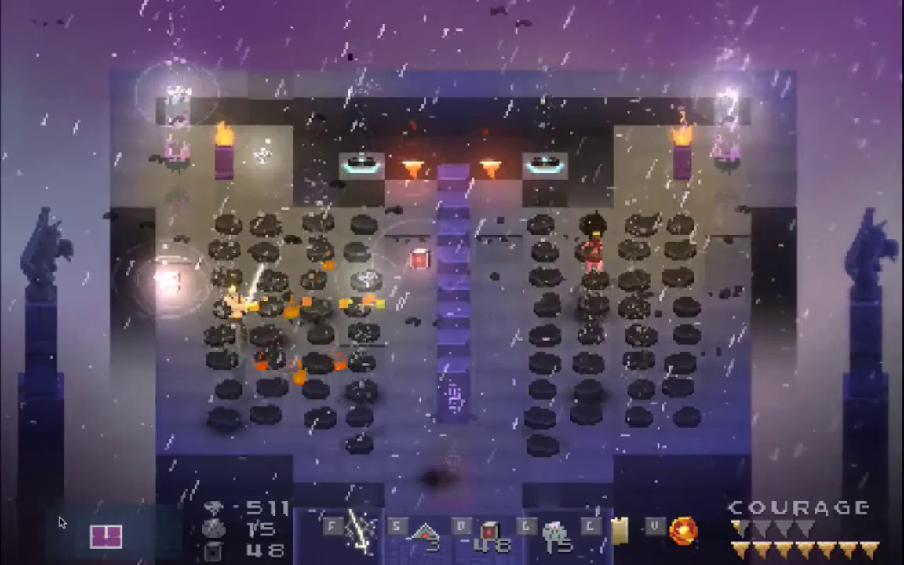
key("Up")
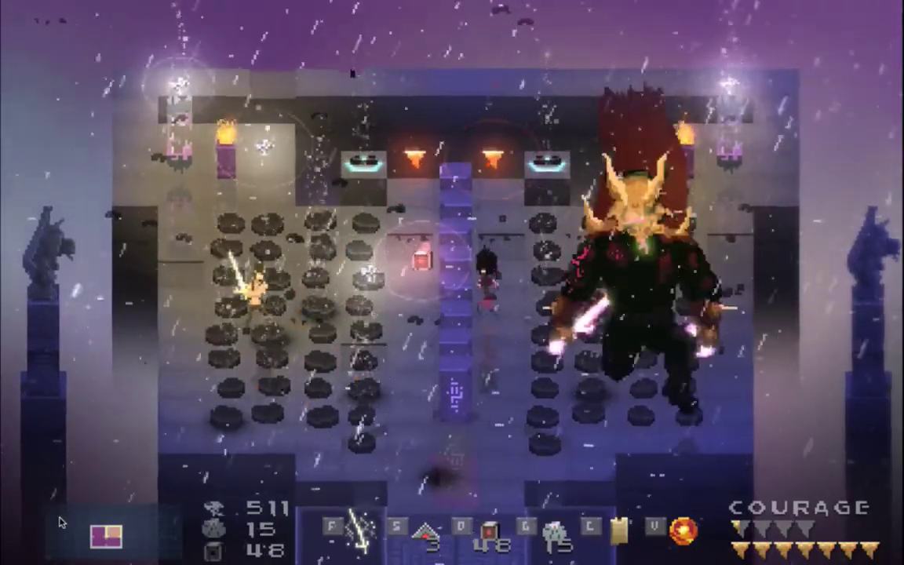
key("Right")
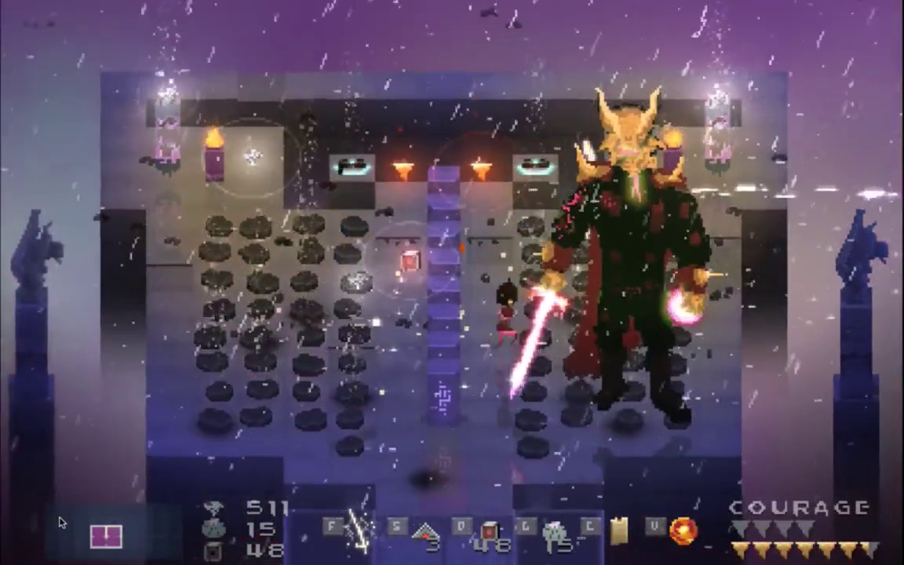
key("Down")
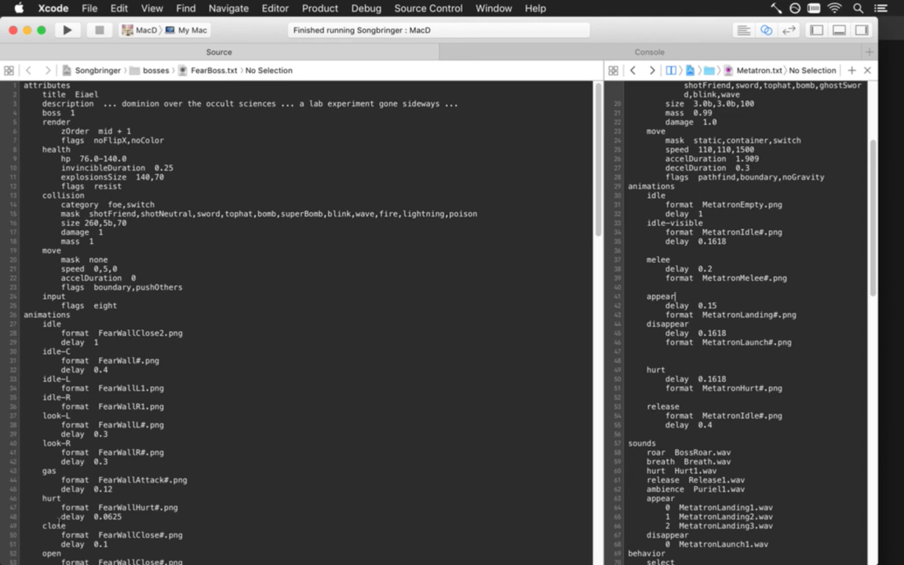
Step: Find the appear animation in Metatron.txt and rename it falling
key("super+f")
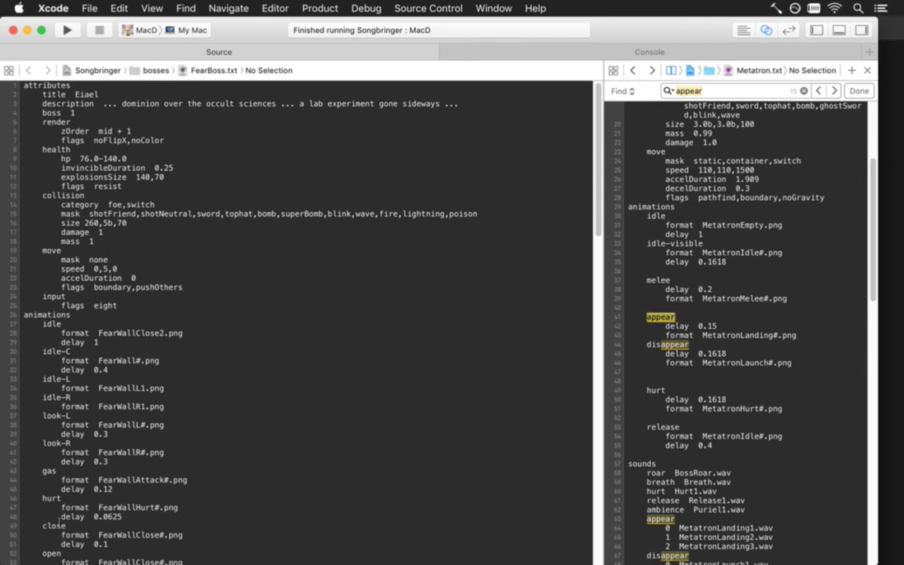
key("Escape")
key("BackSpace")
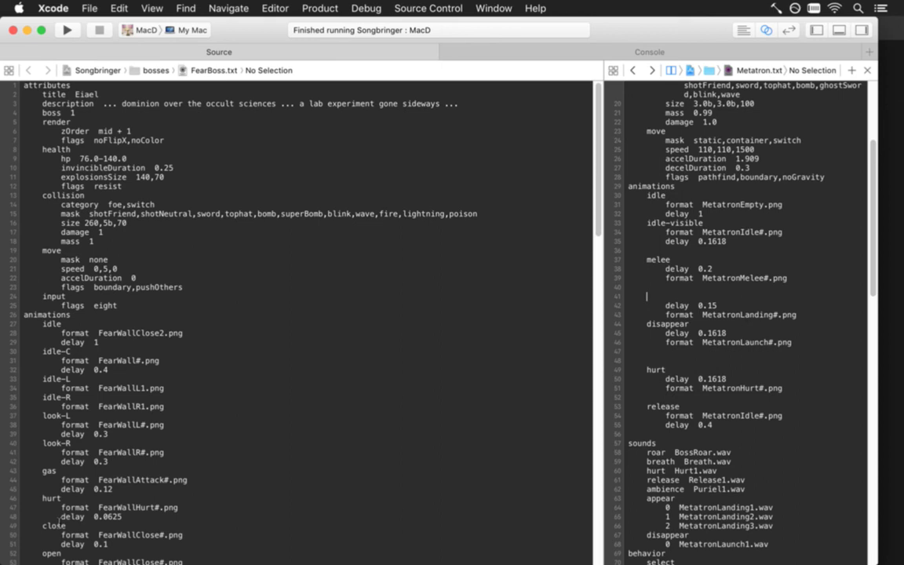
type("falling")
Step: Duplicate the three-line falling animation block directly beneath itself and rename the copy landing
key("super+Left")
key("shift+Down")
key("shift+Down")
key("shift+Down")
key("super+c")
key("Right")
key("super+v")
key("Delete")
key("Delete")
key("Delete")
key("Delete")
type("land")
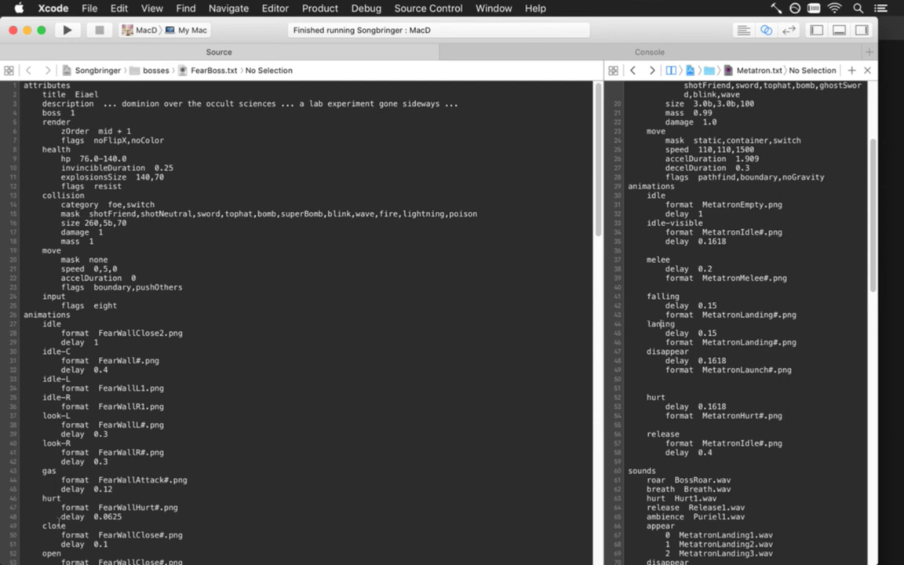
Step: Set the falling animation's delay to 1 and its format to MetatronLanding0.png
left_click(706, 314)
key("Up")
key("BackSpace")
type("1")
key("Delete")
key("Delete")
key("Delete")
left_click(778, 315)
key("BackSpace")
type("0")
Step: Rename the disappear animation to launching
left_click(717, 333)
key("BackSpace")
key("BackSpace")
key("BackSpace")
key("BackSpace")
key("BackSpace")
key("BackSpace")
key("BackSpace")
key("BackSpace")
type("launching")
Step: In the sounds section, rename appear to landing and disappear to launching, and save the file
key("super+g")
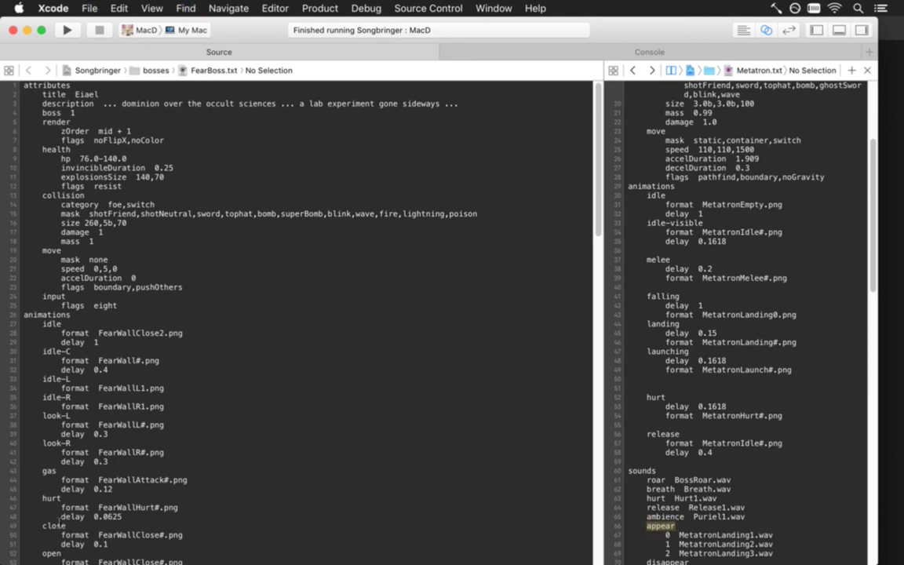
type("landing")
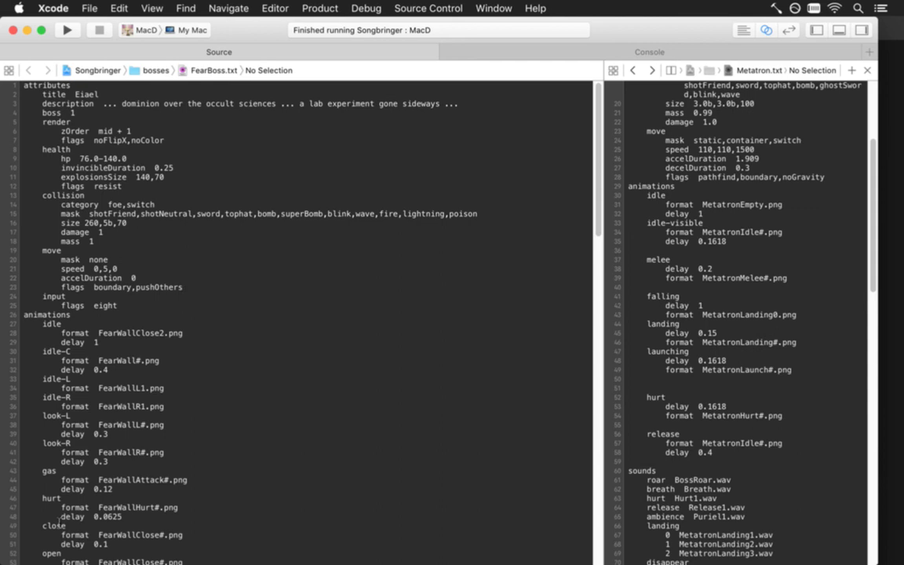
key("super+g")
key("super+Left")
key("Delete")
key("Delete")
key("Delete")
key("Delete")
key("Delete")
key("Delete")
key("Delete")
key("Delete")
key("Delete")
type("launching")
key("super+s")
Step: In the behavior section, rename the disappear sequence to launching
key("super+g")
scroll(721, 385, "down", 5)
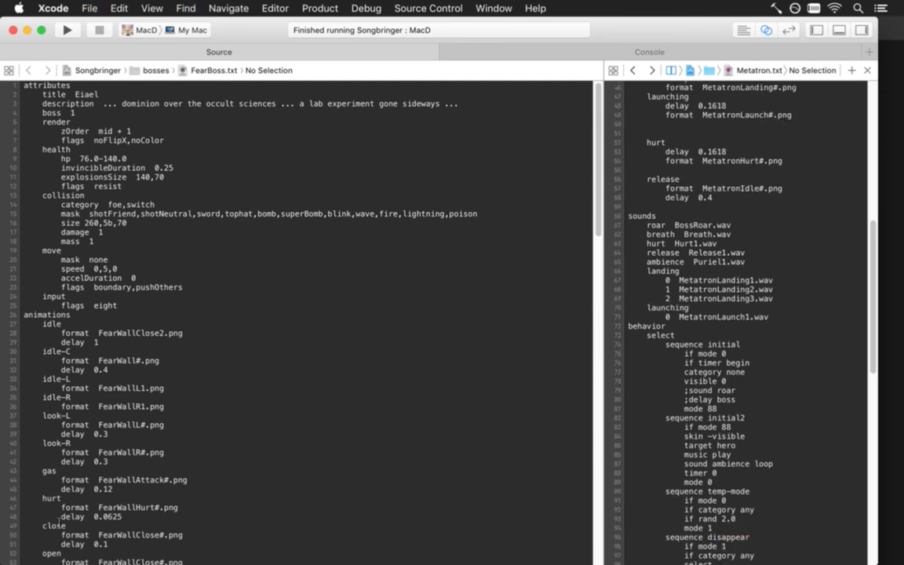
left_click(709, 395)
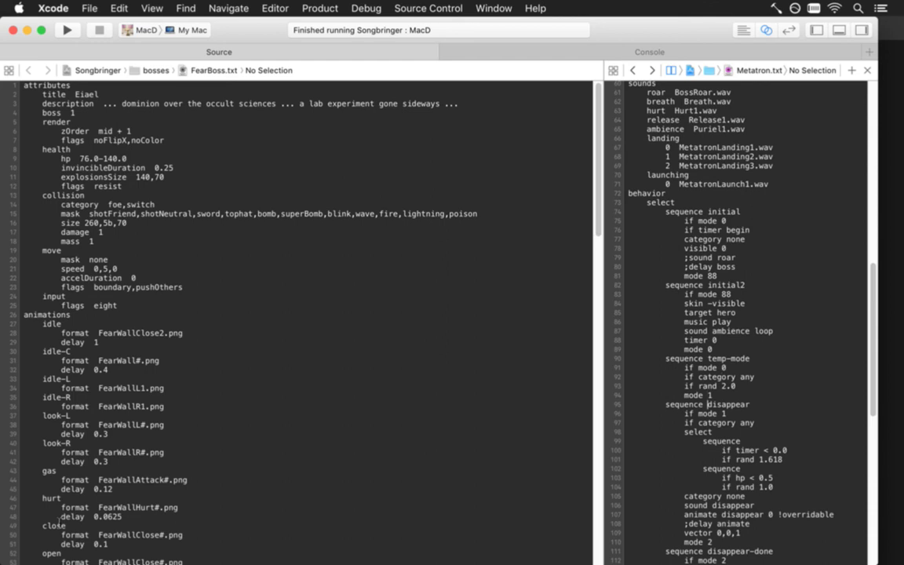
key("Delete")
key("Delete")
key("Delete")
key("Delete")
key("Delete")
key("Delete")
key("Delete")
type("launching")
Step: Change the sound and animate references inside the launching sequence from disappear to launching
key("super+g")
type("raunching")
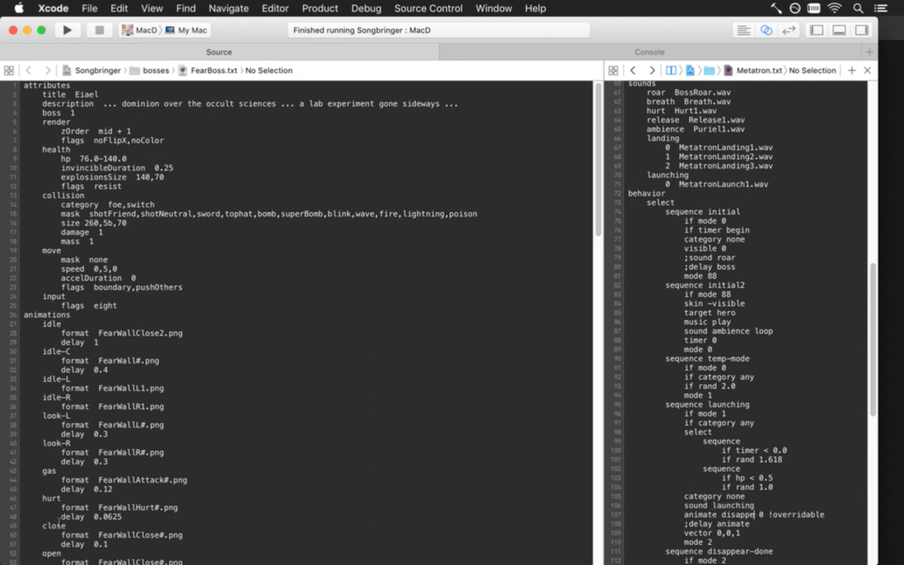
key("super+g")
type("launching")
Step: Rename the disappear-done sequence to launching-done
scroll(737, 314, "down", 2)
scroll(737, 314, "down", 4)
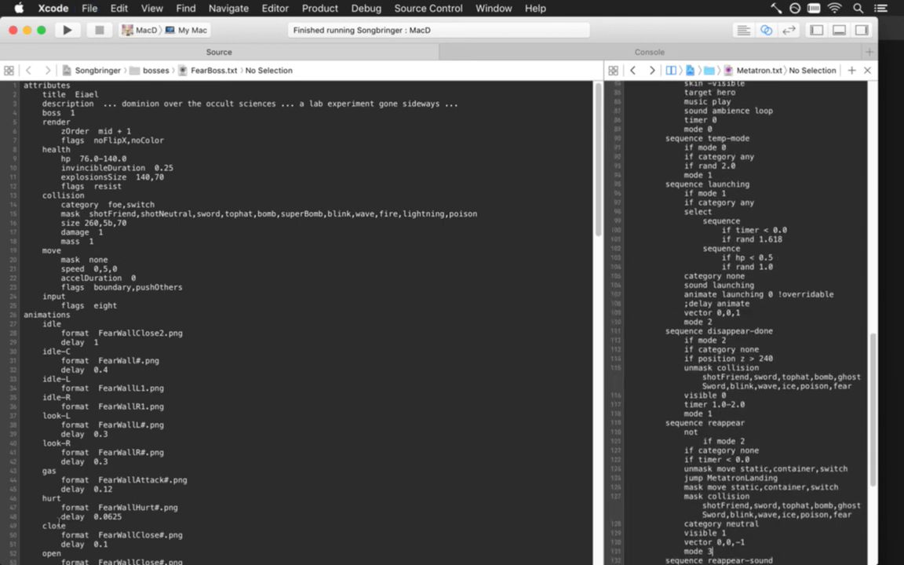
key("super+g")
type("d")
key("BackSpace")
type("launching")
Step: Rename the reappear sequence to landing
key("super+g")
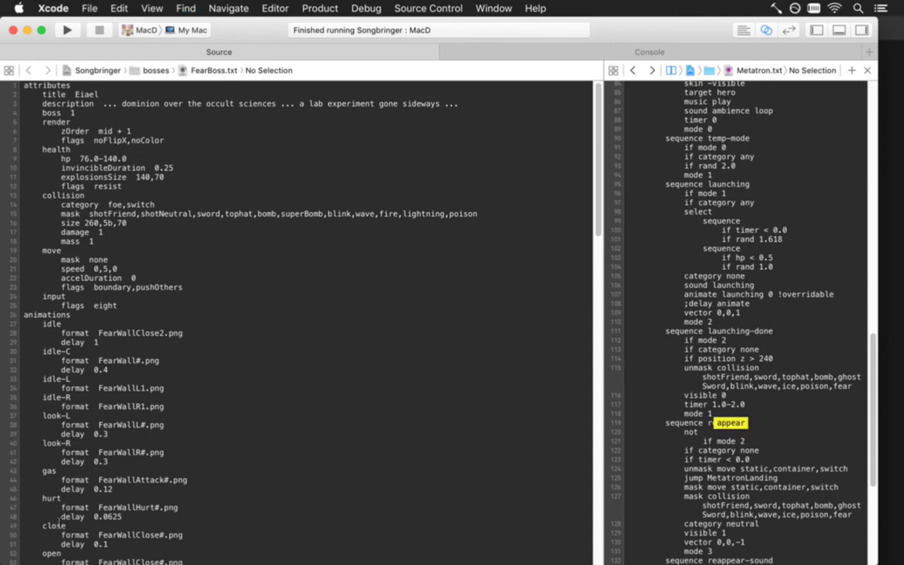
key("Delete")
key("Delete")
key("Delete")
key("Delete")
key("Delete")
key("Delete")
type("landing")
Step: Rename the reappear-sound sequence to landing-sound
key("super+g")
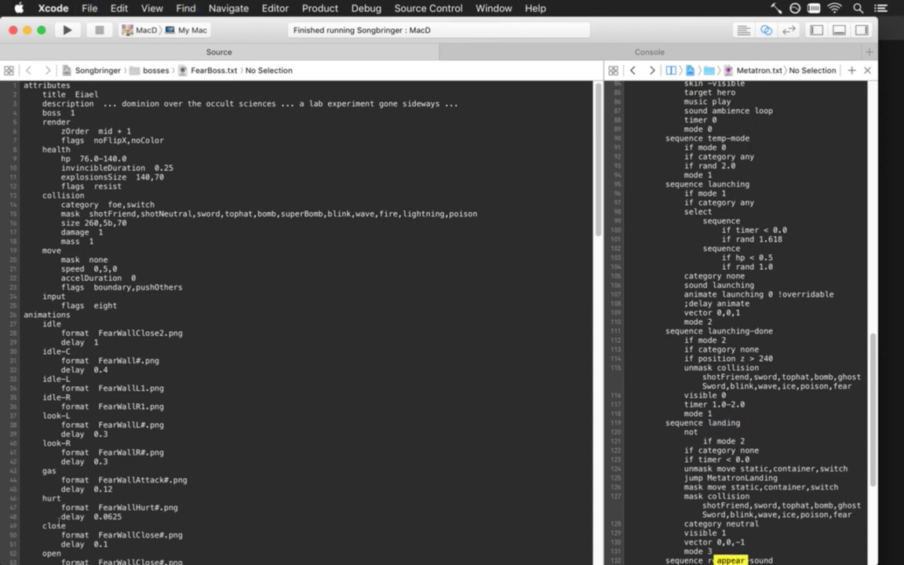
key("BackSpace")
key("BackSpace")
type("landing")
Step: Change the animate and sound references inside the landing-sound sequence to landing
key("Down")
key("Down")
key("Down")
key("Down")
key("Down")
key("Down")
key("Down")
key("Down")
key("Down")
key("Down")
key("Down")
key("Down")
key("Down")
key("Down")
double_click(720, 377)
key("BackSpace")
type("landing")
key("Down")
key("BackSpace")
key("BackSpace")
key("BackSpace")
key("BackSpace")
key("BackSpace")
key("BackSpace")
type("landing")
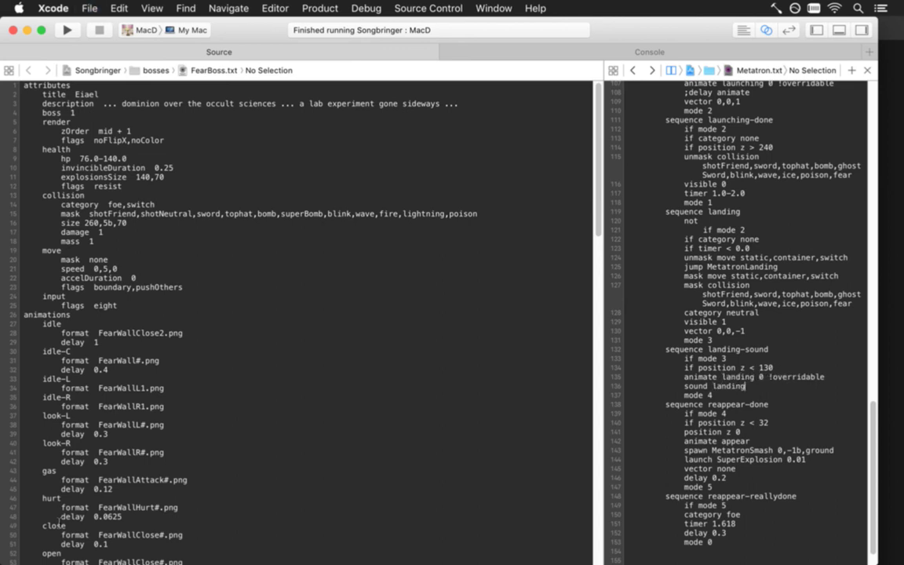
Step: Rename the reappear-done sequence to landing-done and change its animate reference to landing
left_click(707, 404)
key("Delete")
key("Delete")
key("Delete")
key("Delete")
key("Delete")
key("Delete")
key("Delete")
key("Delete")
type("landing")
key("super+g")
key("BackSpace")
type("landing")
Step: Rename the reappear-reallydone sequence to landing-reallydone and save the file
key("super+g")
key("BackSpace")
key("BackSpace")
key("BackSpace")
type("landing")
key("super+s")
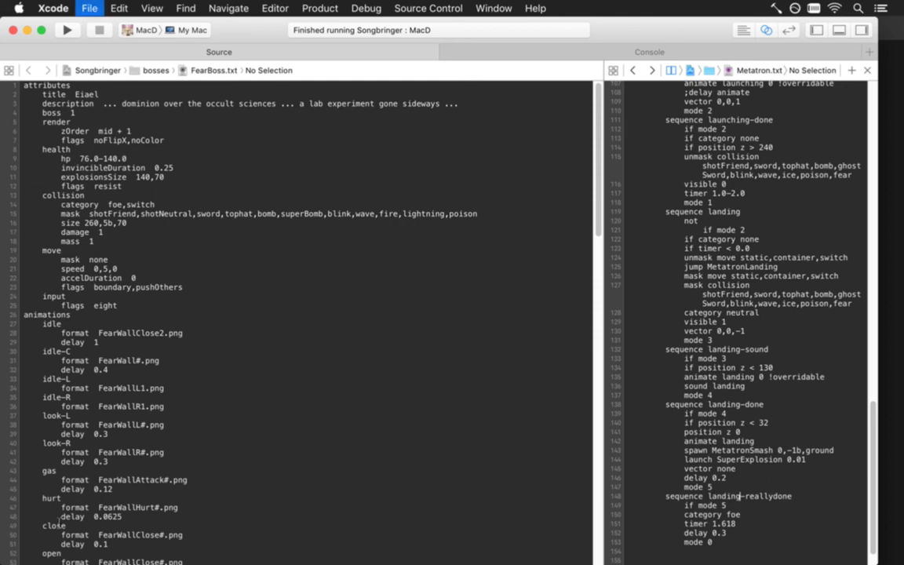
Step: Copy the landing-sound sequence's animate line into the landing sequence above mode 3, changing it to animate falling 0 !overridable
left_click(738, 330)
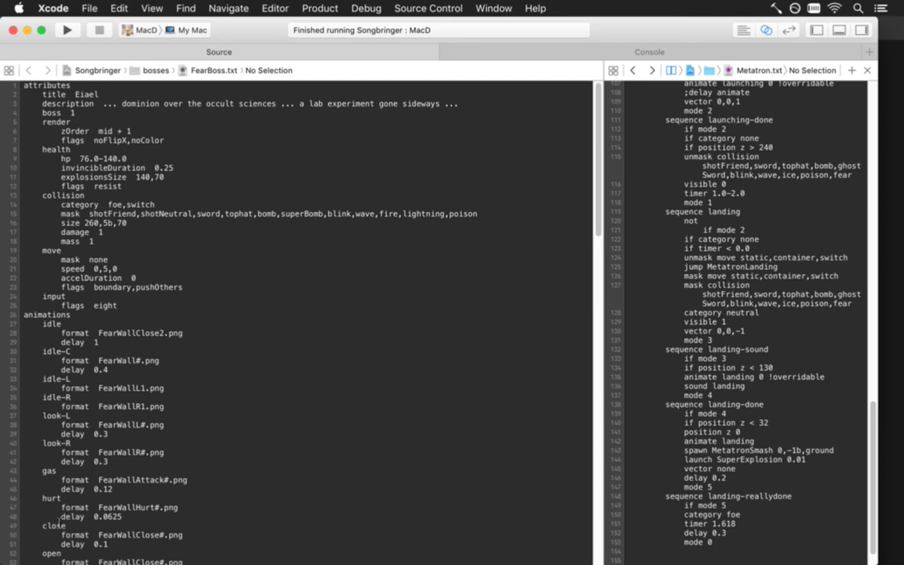
triple_click(627, 376)
key("super+c")
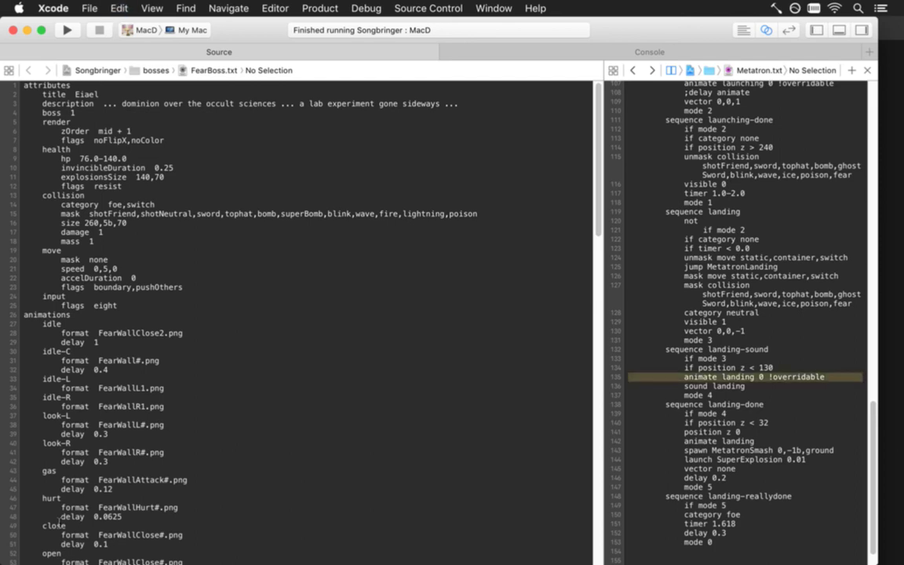
left_click(627, 339)
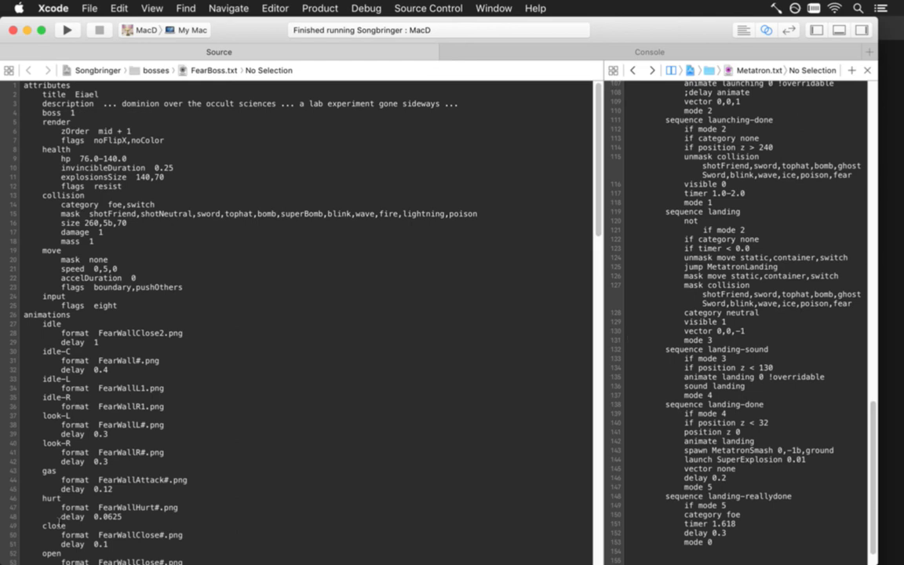
key("super+v")
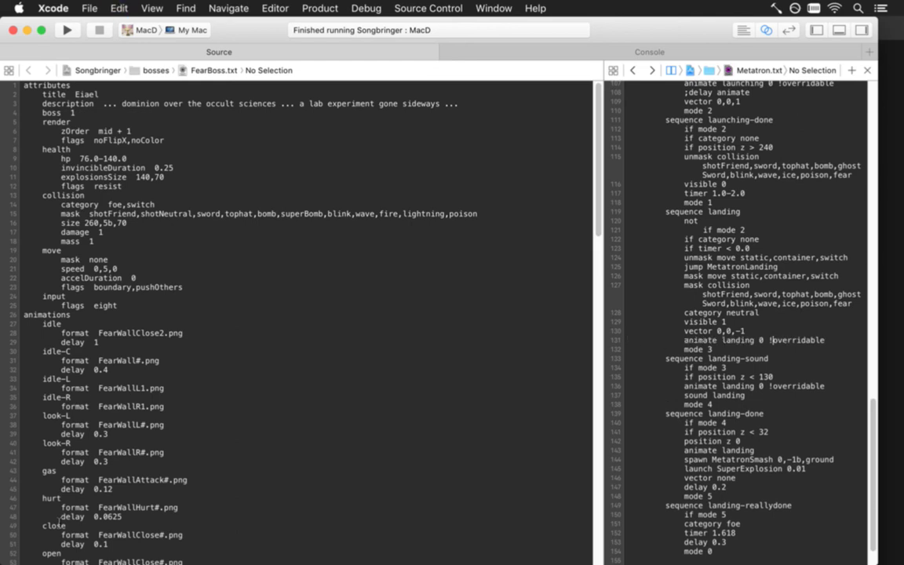
double_click(752, 340)
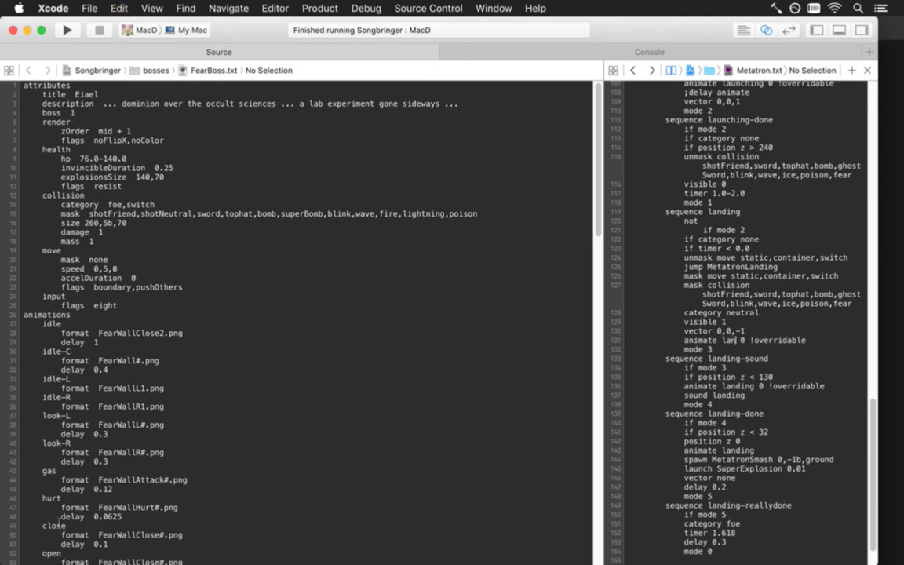
type("falling")
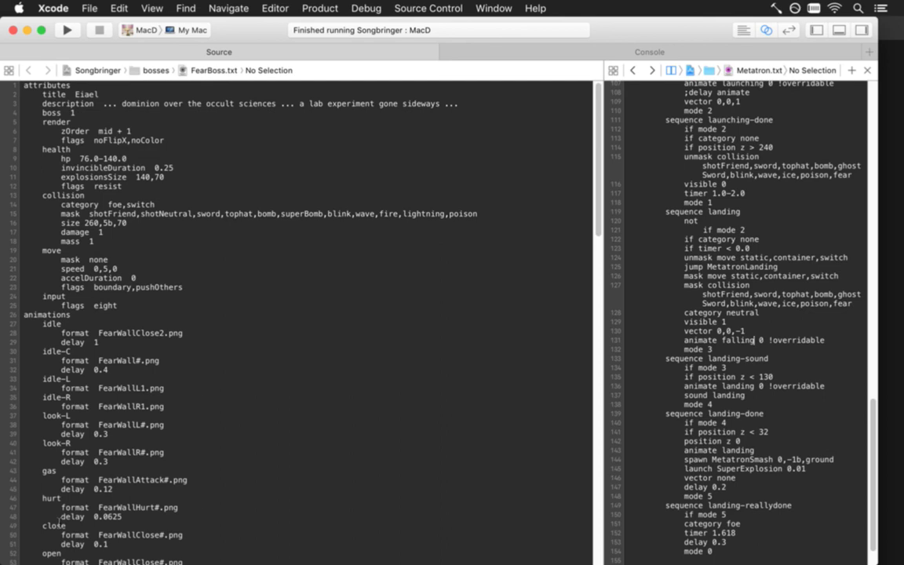
Step: Delete the animate landing 0 !overridable line from the landing-sound sequence
left_click(753, 386)
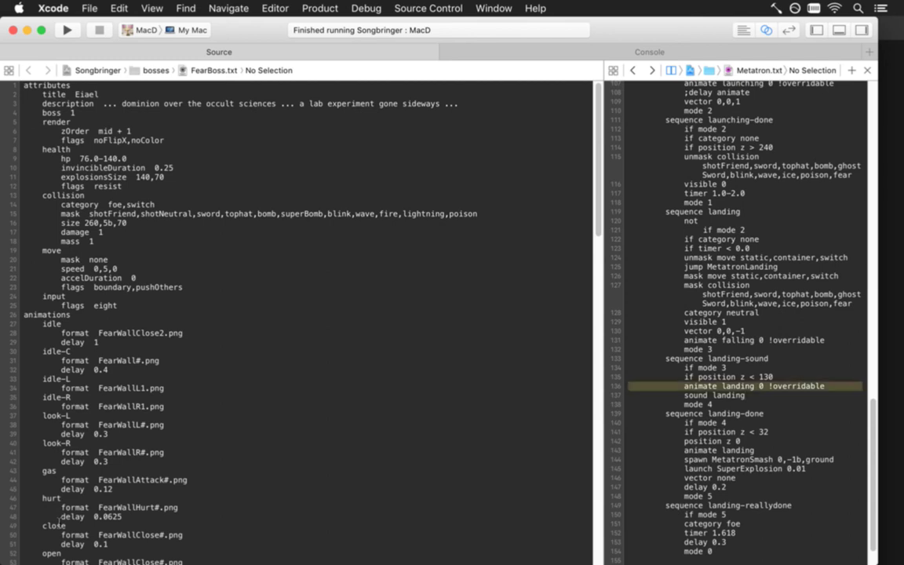
key("super+BackSpace")
key("BackSpace")
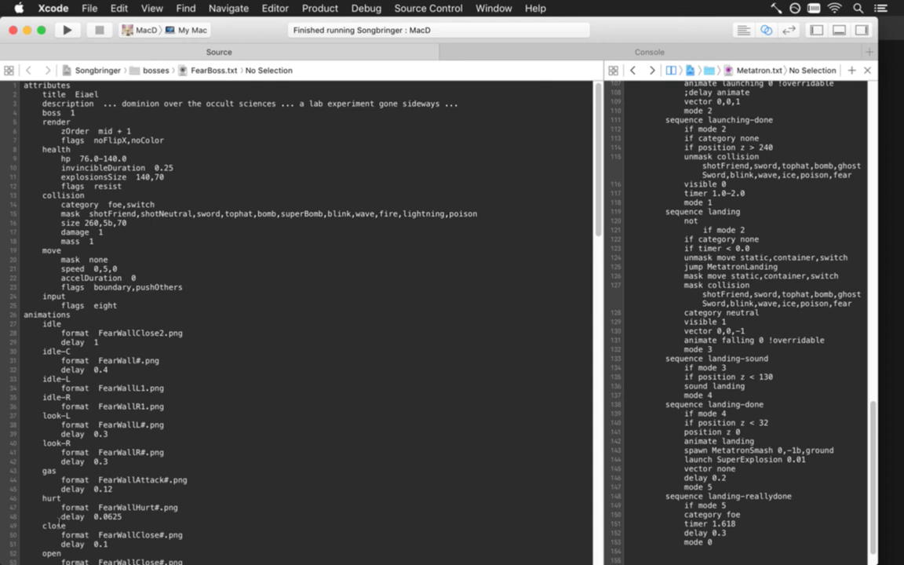
Step: Run Songbringer and dodge Metatron in the arena, slowing the game to 0.4x to examine his falling and landing animations
key("super+r")
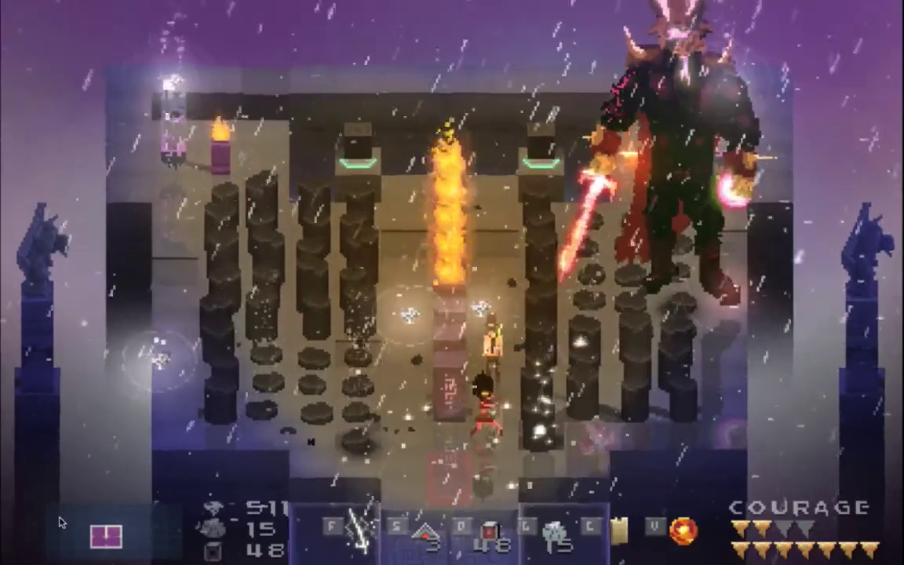
key("d")
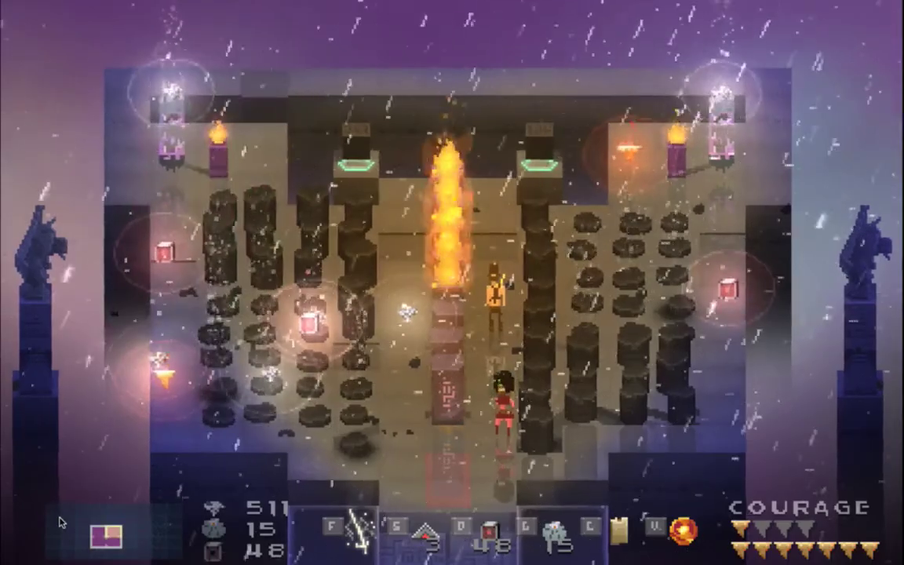
key("Left")
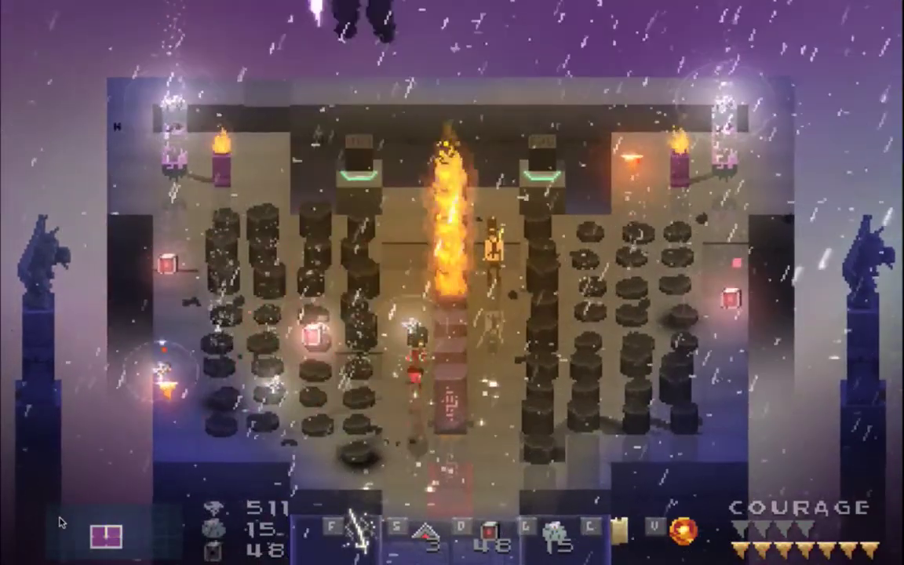
key("Up")
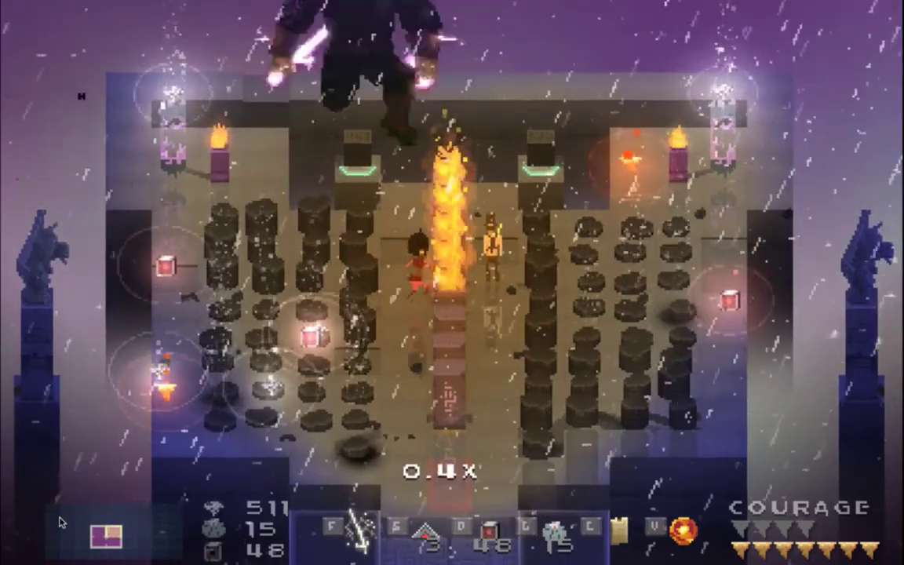
key("Up")
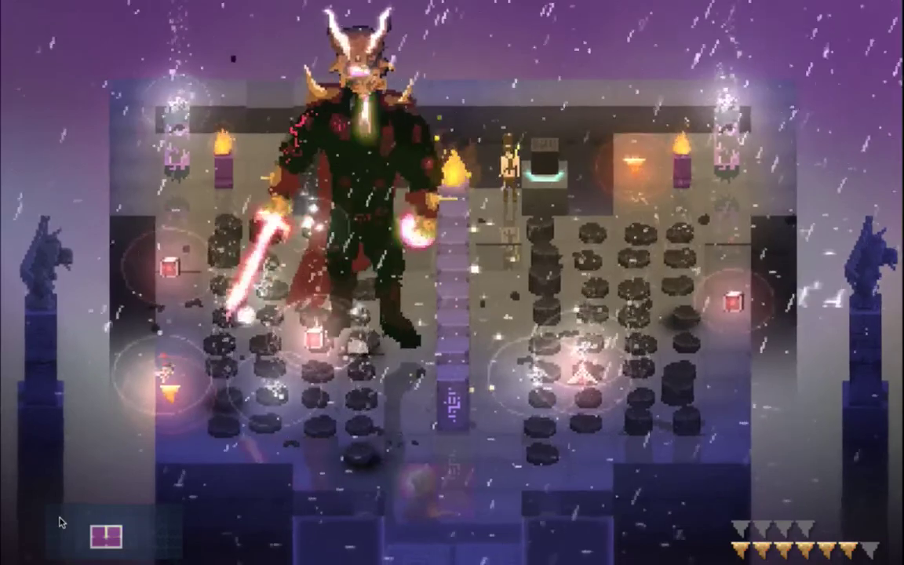
key("w")
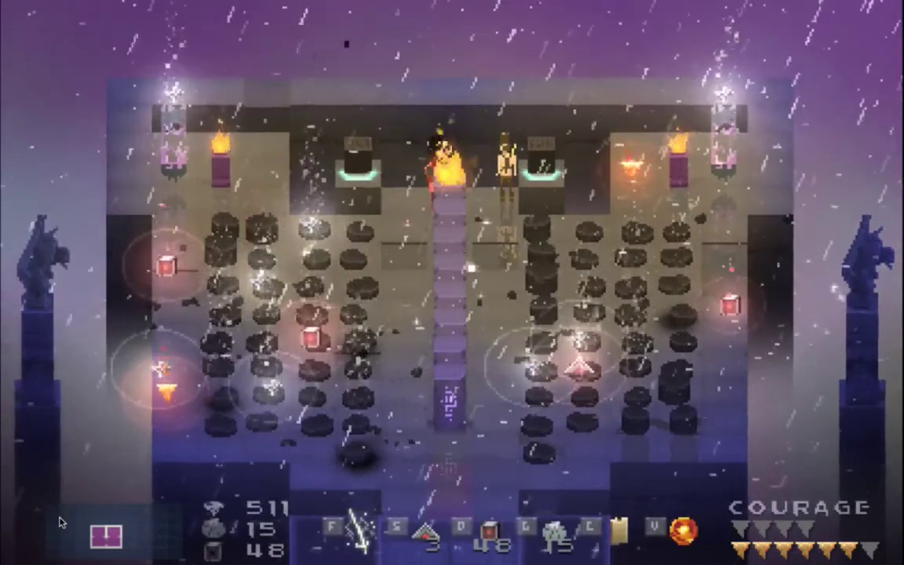
key("minus")
key("minus")
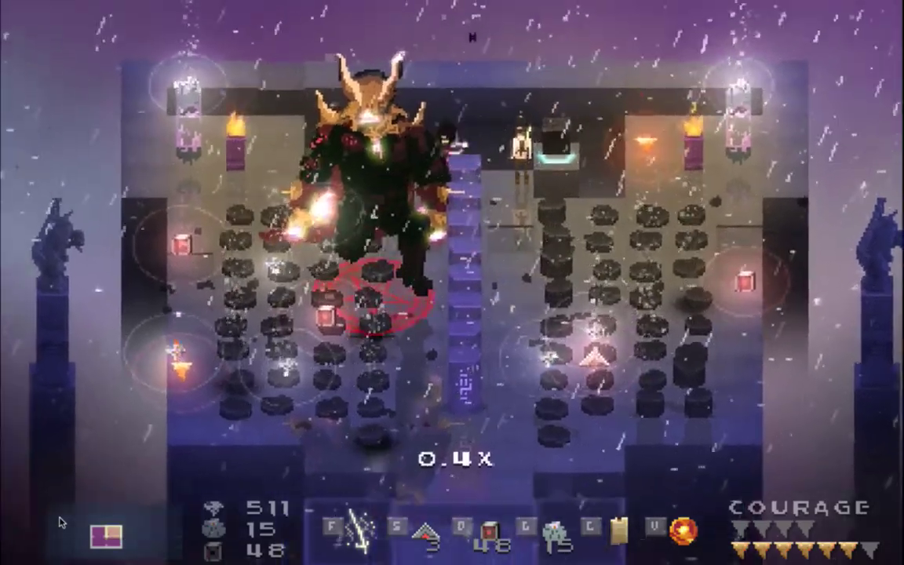
key("plus")
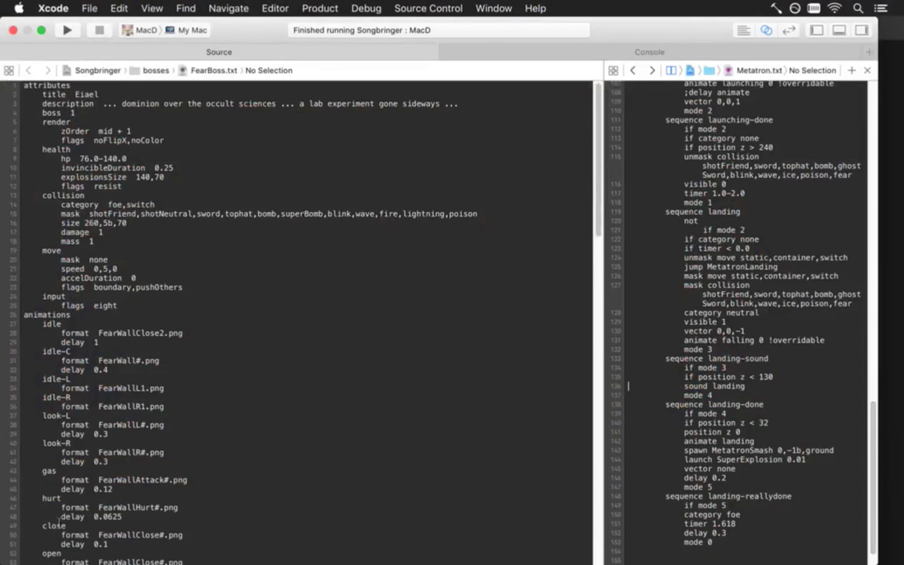
Step: In Photoshop, show the Color Fill 1 backdrop and erase the stray pixel beyond the wrist spike on frame 1's Layer 1, saving the file
key("super+Tab")
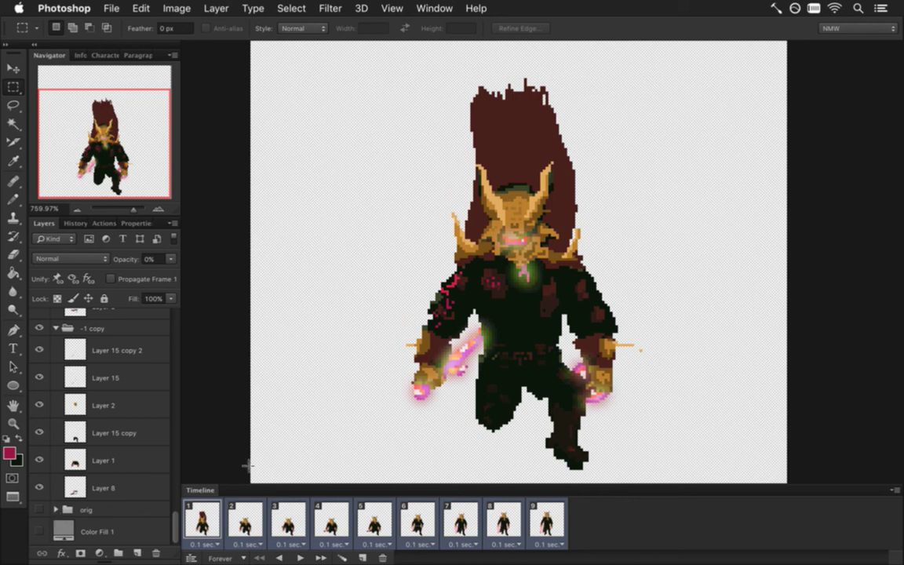
left_click(39, 531)
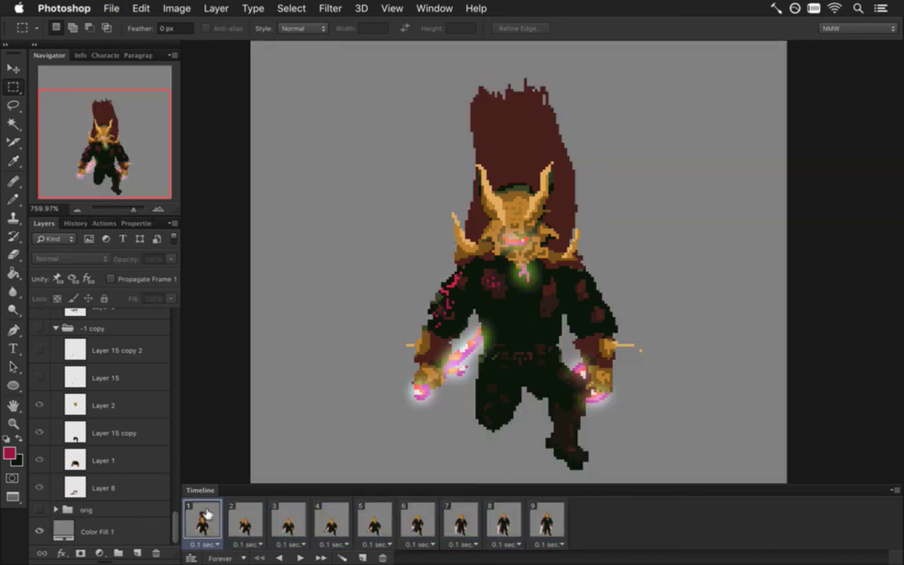
left_click_drag(173, 520, 159, 423)
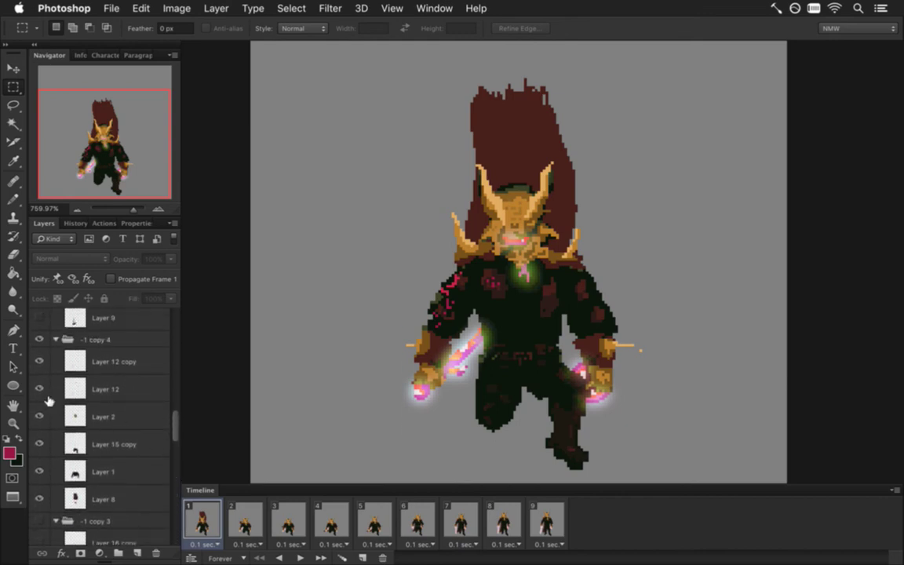
left_click(38, 388)
left_click(39, 388)
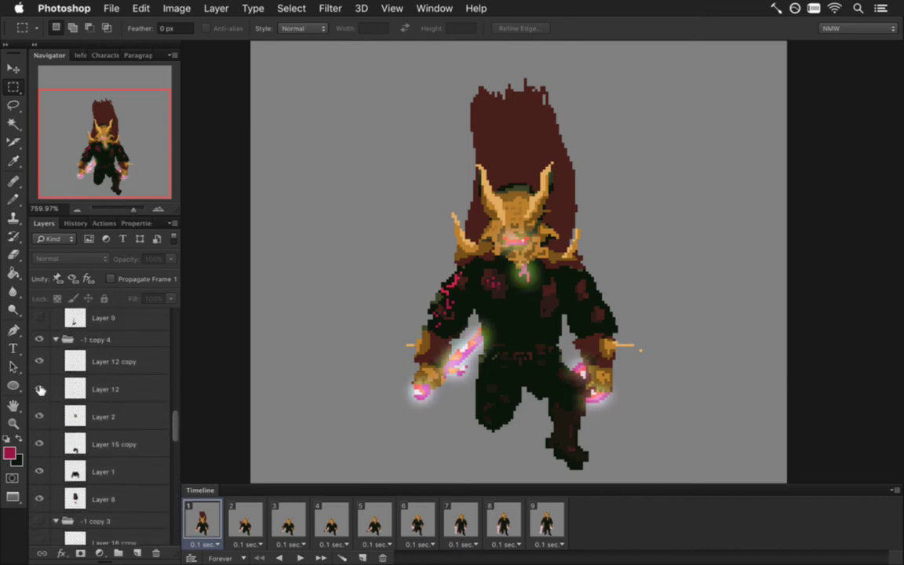
left_click(42, 470)
left_click(42, 470)
key("e")
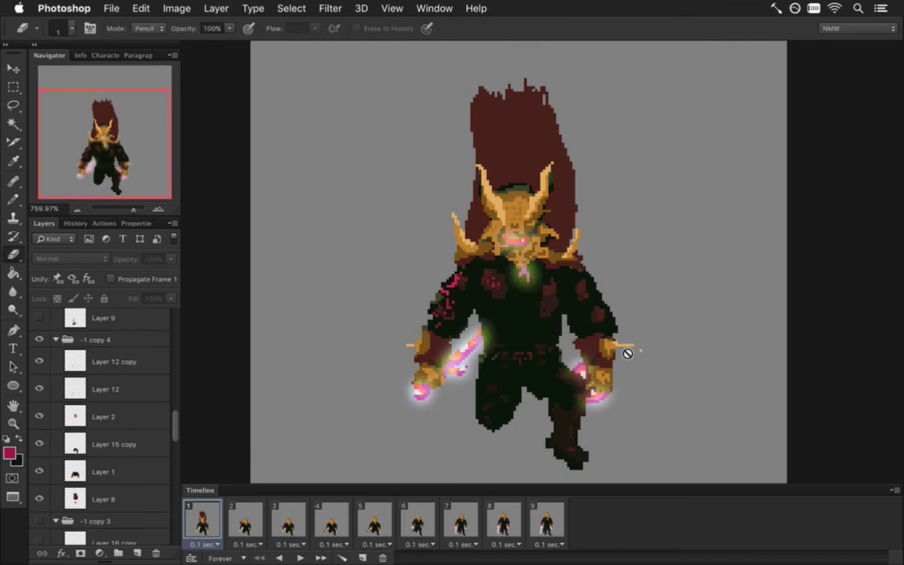
left_click(74, 471)
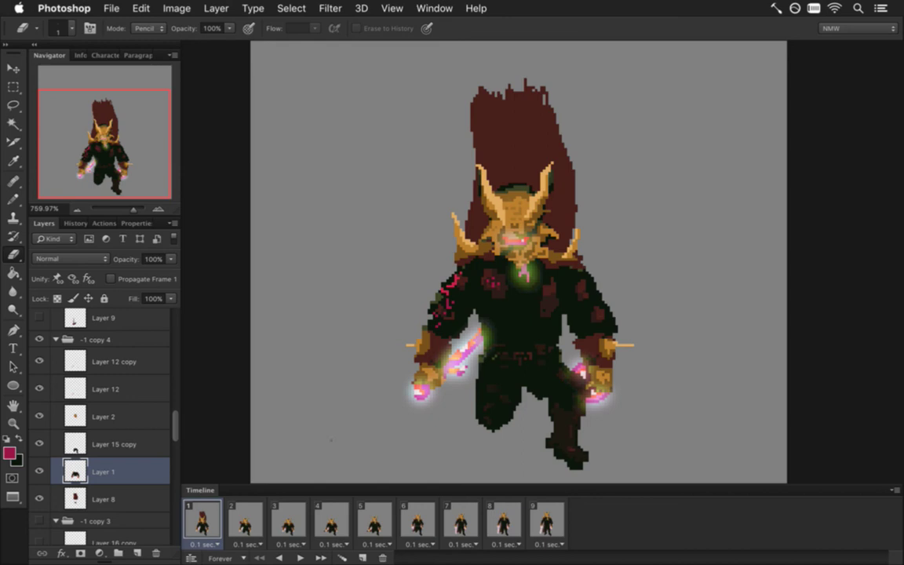
key("super+s")
Step: Erase the stray pixel beyond the wrist spike on frame 2, in Layer 1 of the -1 copy 6 group
left_click(243, 520)
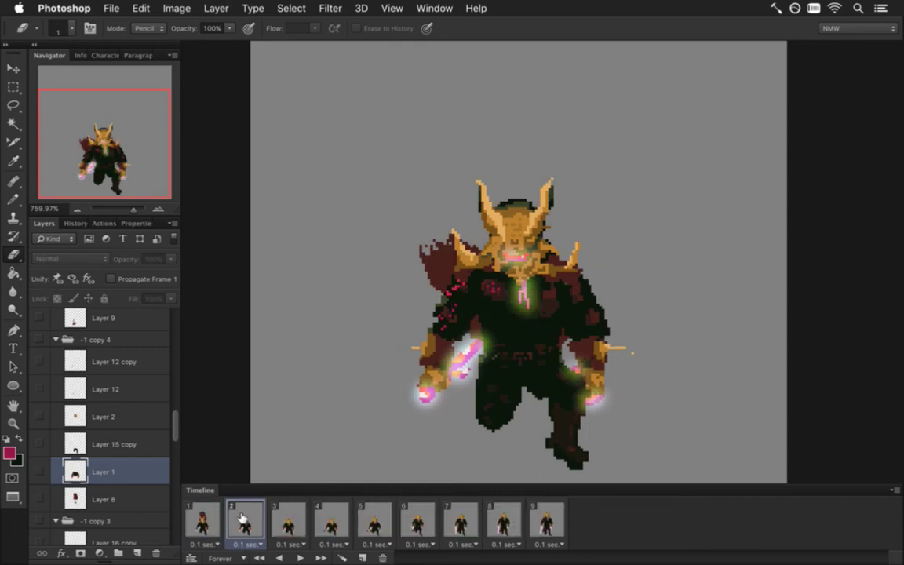
left_click_drag(174, 427, 175, 480)
left_click(100, 477)
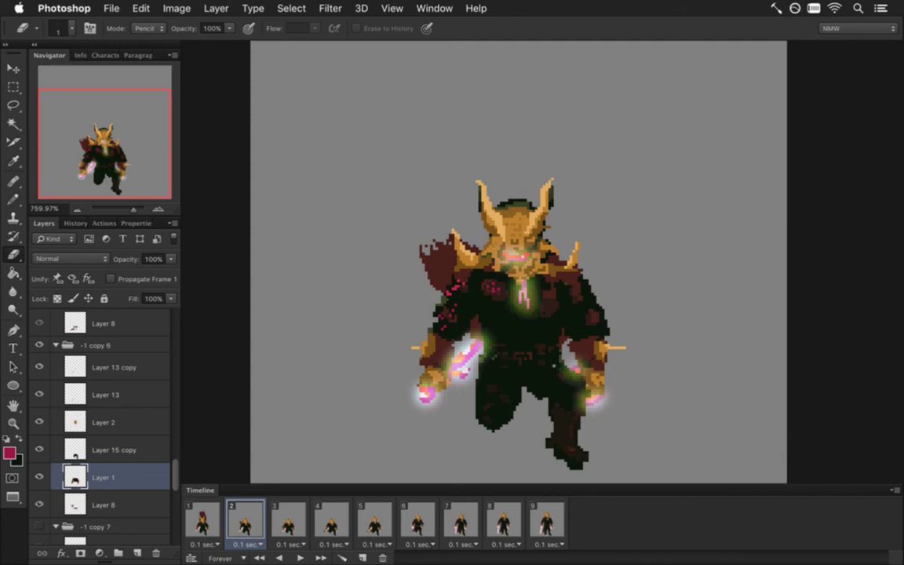
Step: Erase the stray pixel beyond the wrist spike on frame 3, in Layer 1 of the -1 copy 7 group
left_click(288, 524)
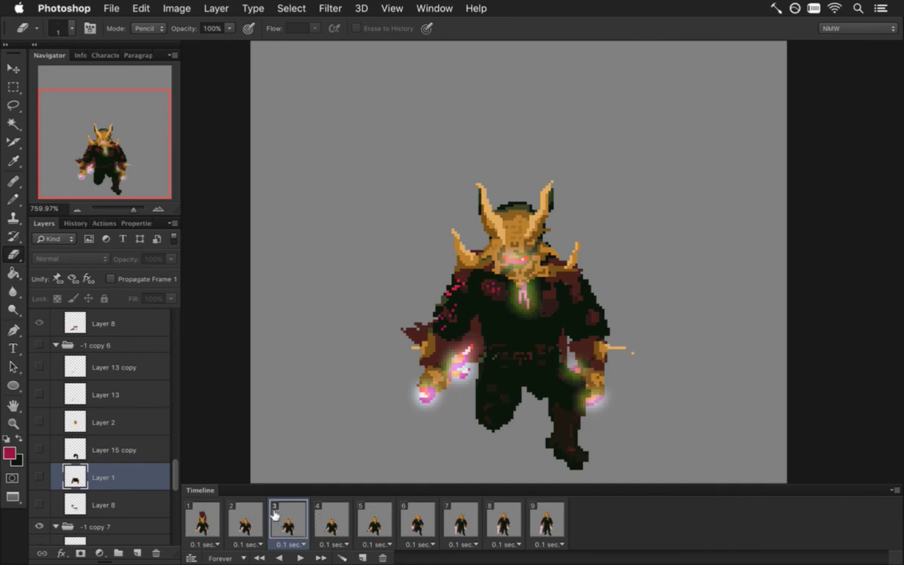
left_click_drag(176, 469, 169, 486)
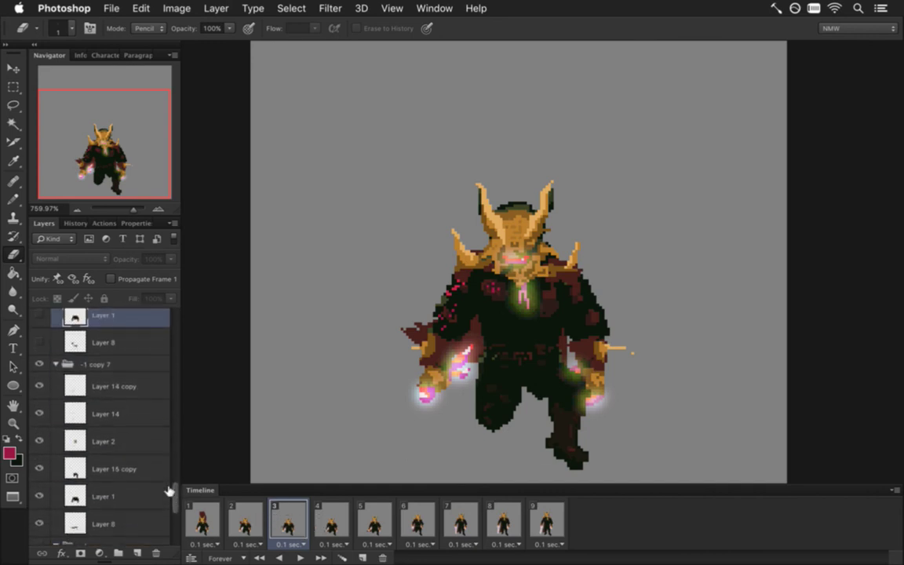
left_click(88, 496)
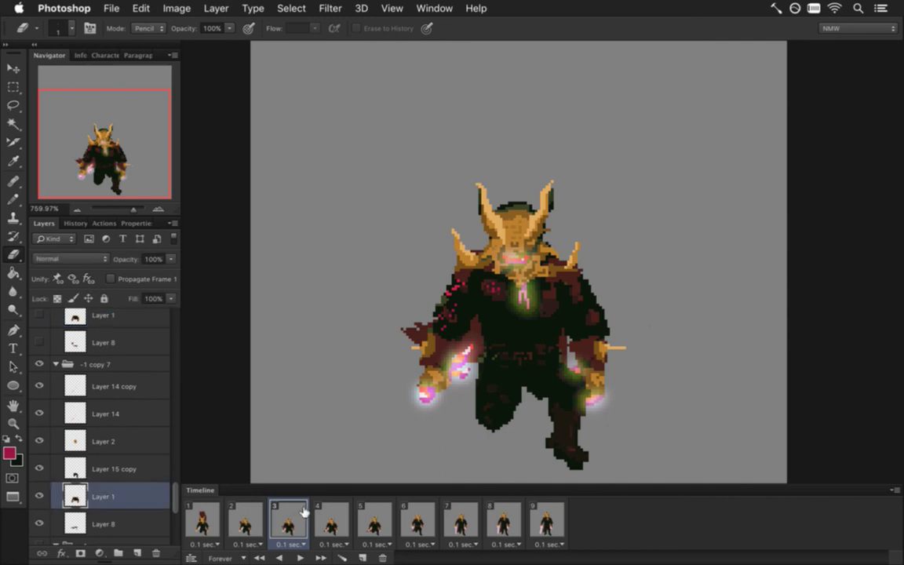
Step: Erase the stray wrist pixel on frame 4, in Layer 1 of the -1 copy group, and recheck frames 2 to 4
left_click(331, 520)
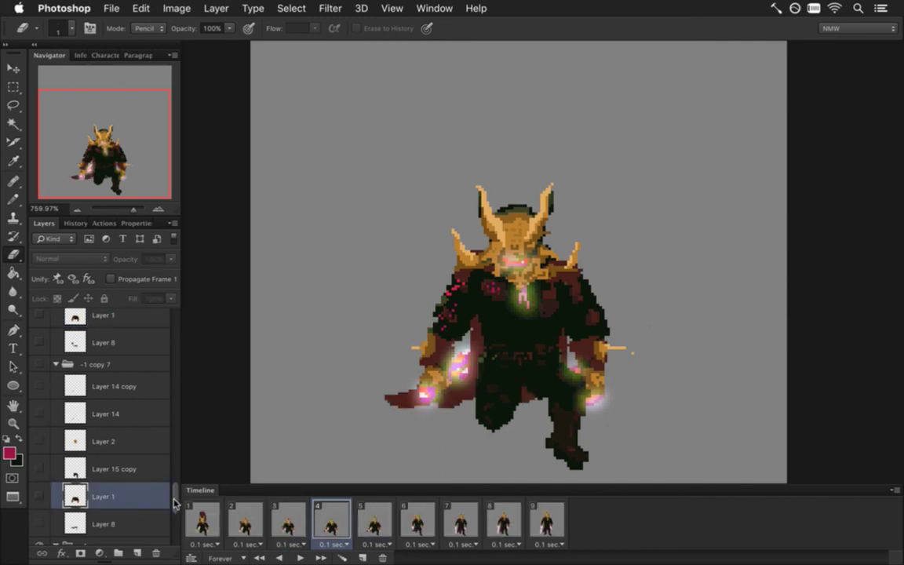
scroll(157, 459, "down", 5)
left_click(115, 486)
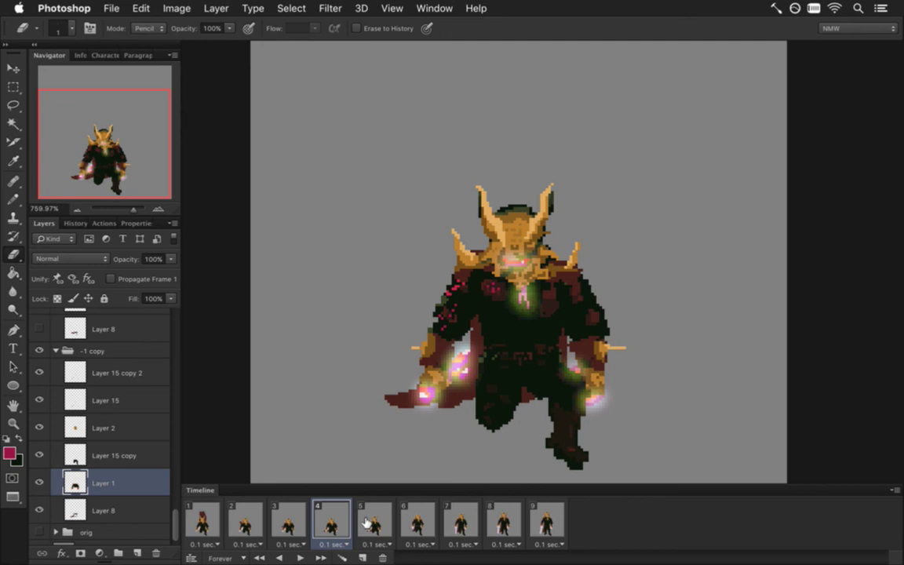
left_click(245, 519)
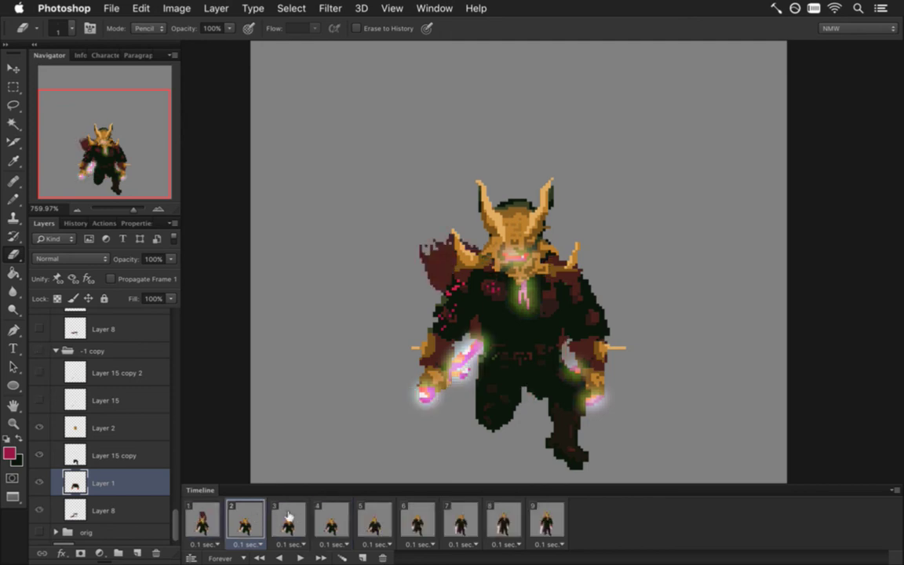
left_click(289, 519)
left_click(342, 519)
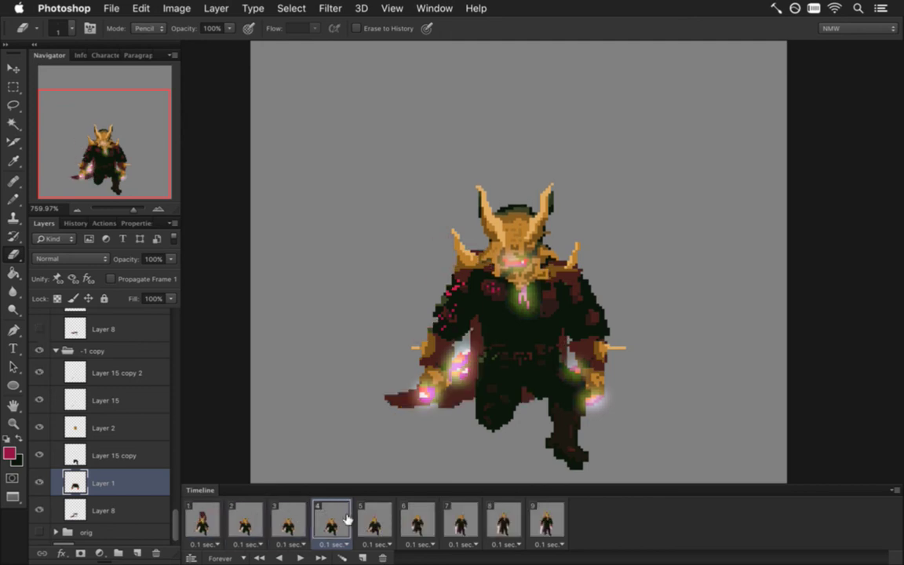
Step: Erase the stray pixel beyond the wrist spike on frame 5, in Layer 1 of the -1 copy 3 group
left_click(376, 521)
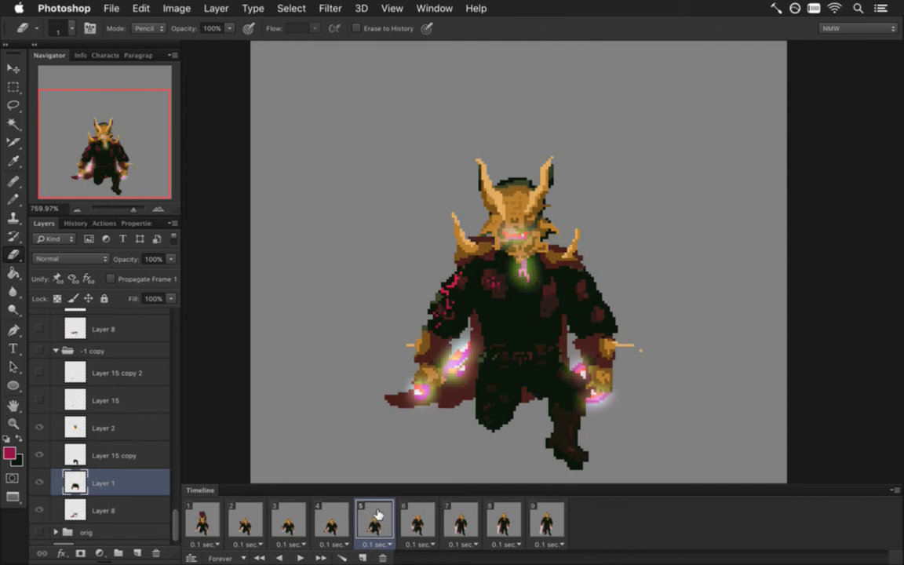
scroll(176, 477, "up", 5)
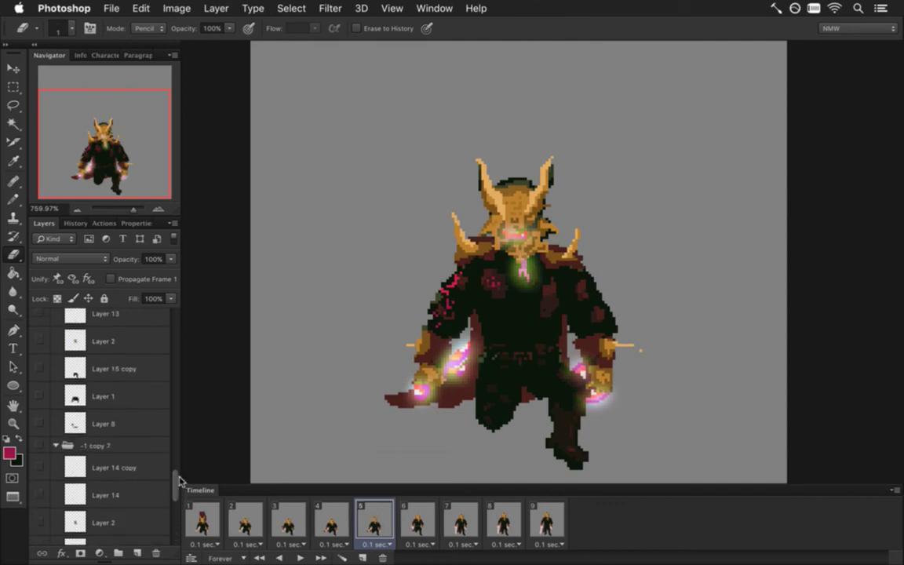
scroll(180, 465, "up", 4)
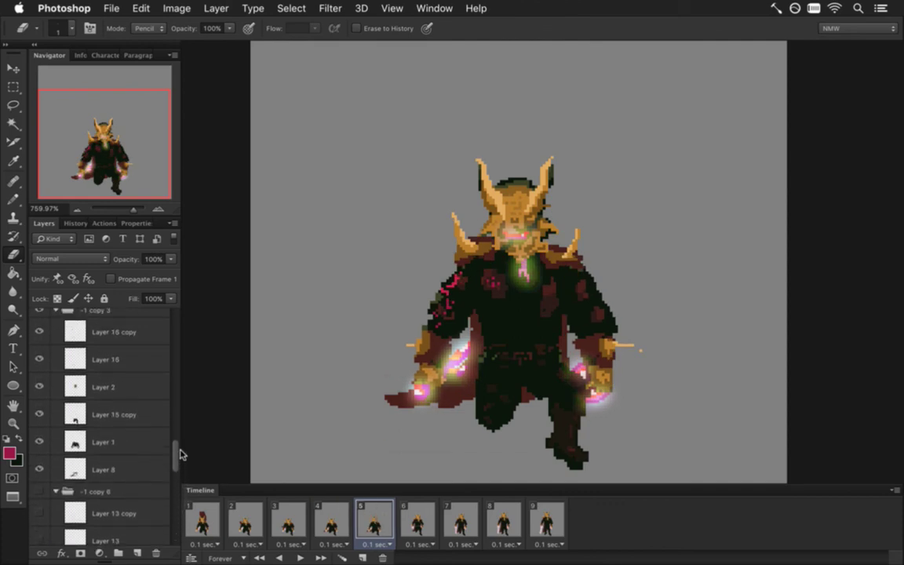
left_click(149, 383)
left_click(118, 458)
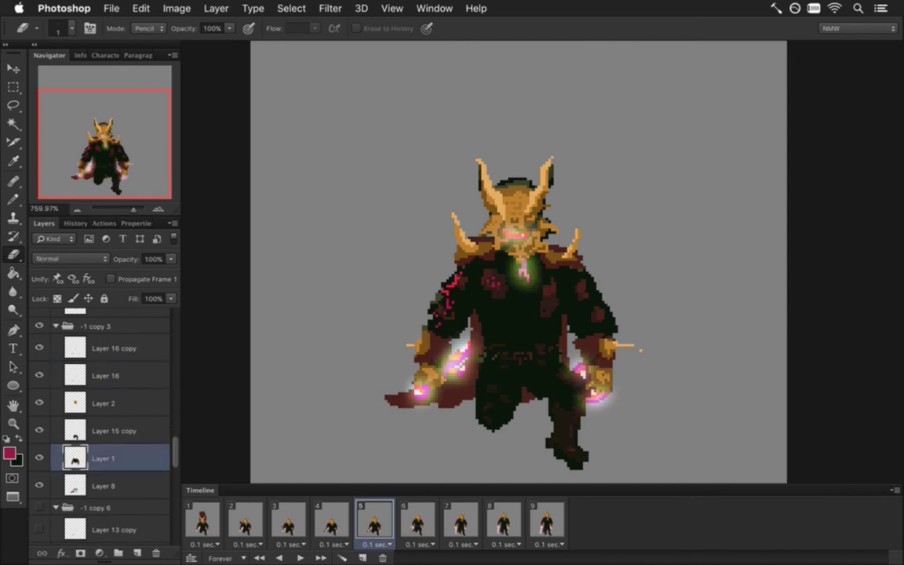
Step: Step through landing frames 4 to 9 and back, checking each for remaining stray pixels
left_click(407, 519)
left_click(375, 519)
left_click(414, 520)
left_click(334, 521)
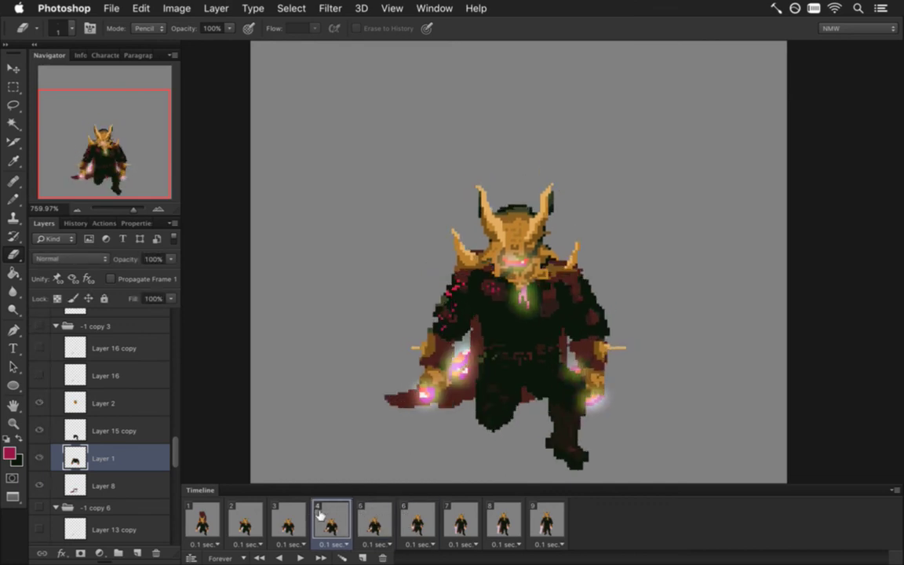
left_click(374, 523)
left_click(414, 522)
left_click(459, 520)
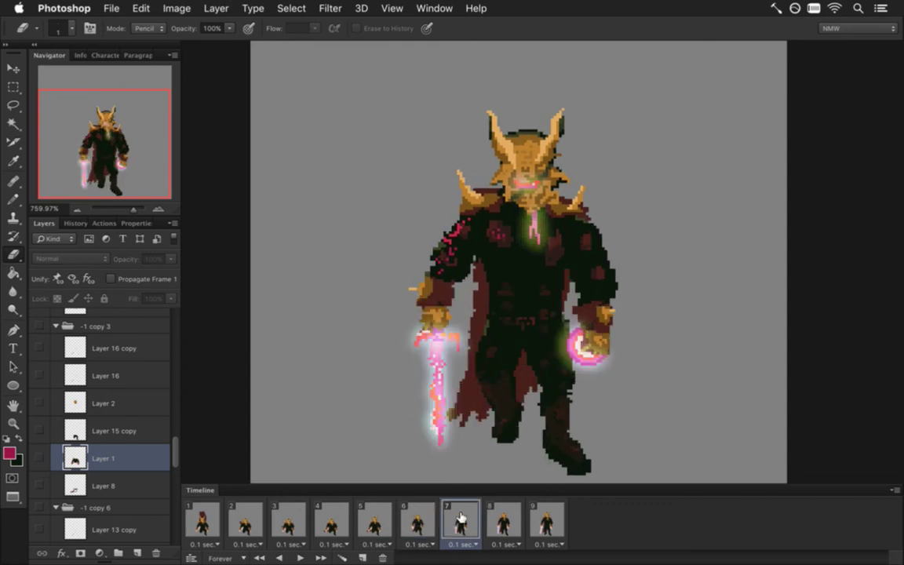
left_click(500, 521)
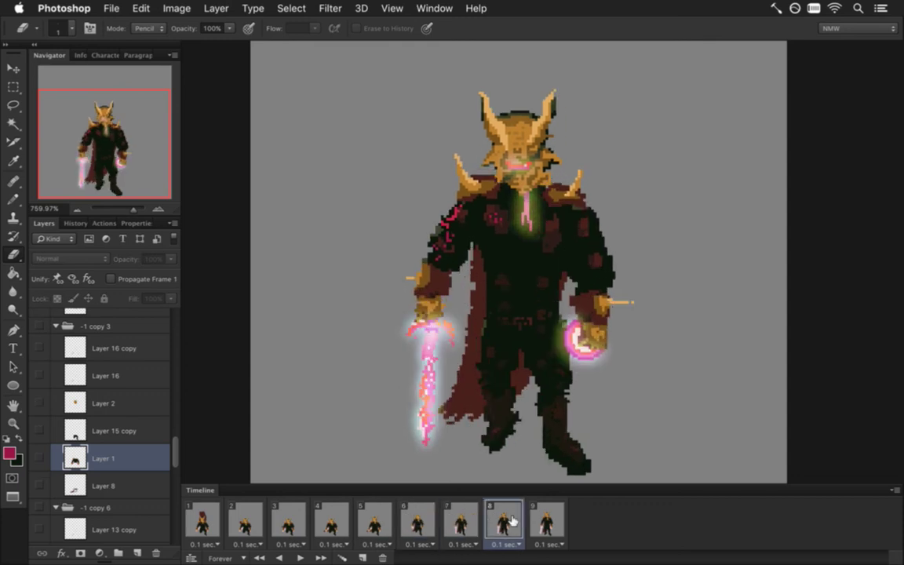
left_click(545, 521)
left_click(503, 522)
left_click(460, 520)
Step: Flip back and forth between frames 3 and 6 to compare the crouching and rising poses of the landing
left_click(417, 520)
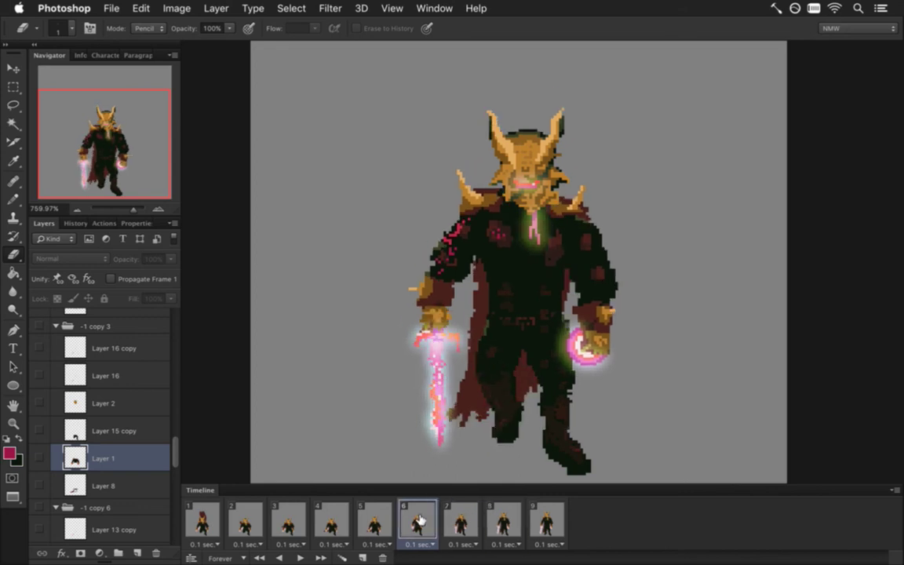
left_click(374, 520)
left_click(331, 520)
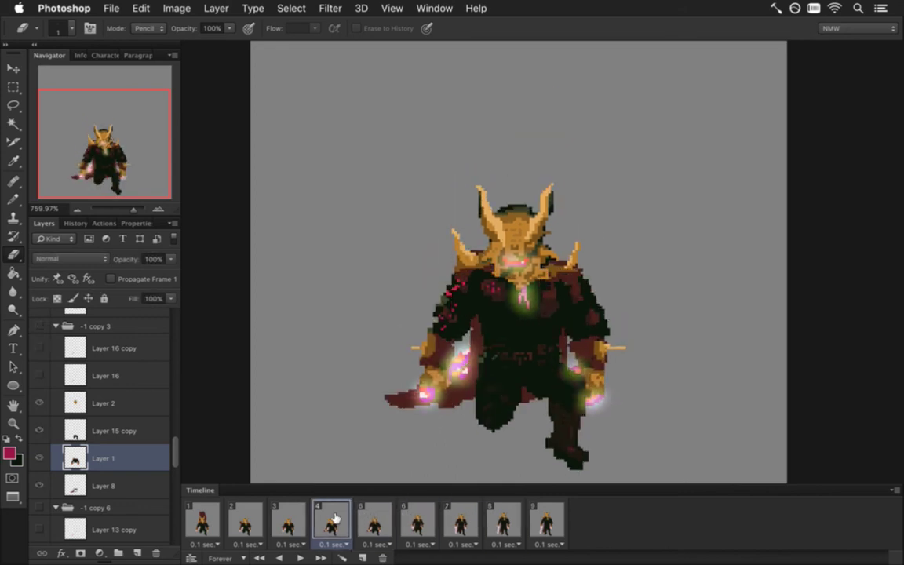
left_click(288, 519)
left_click(332, 520)
left_click(376, 520)
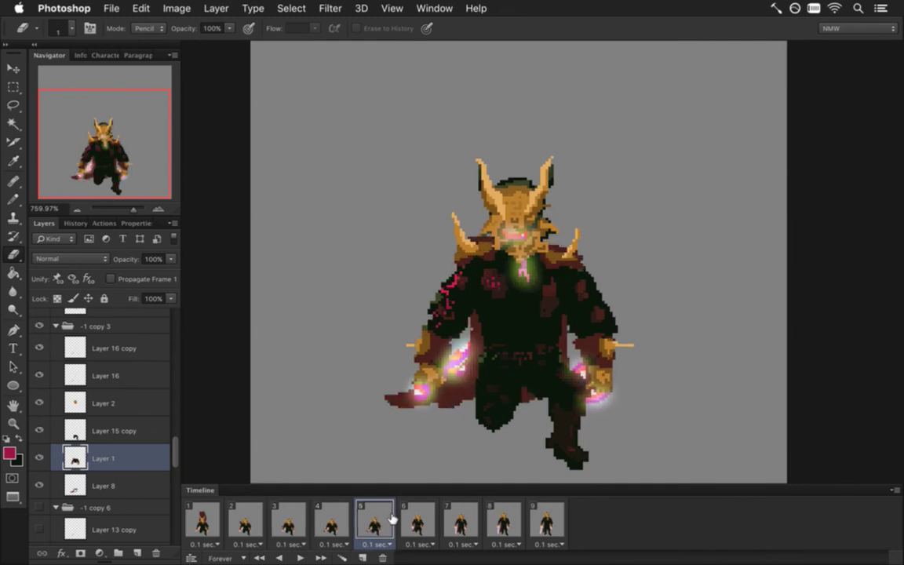
left_click(331, 520)
left_click(289, 520)
left_click(332, 520)
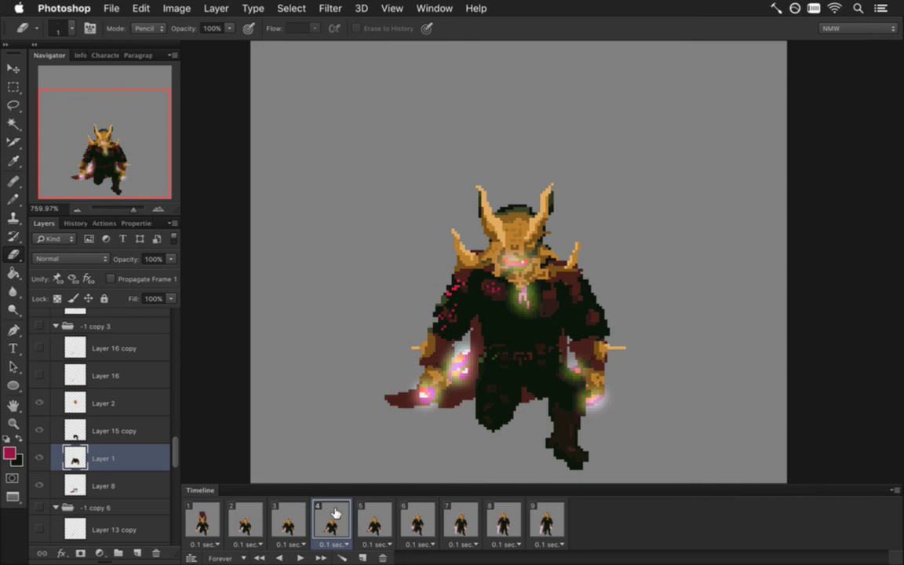
left_click(373, 518)
left_click(417, 514)
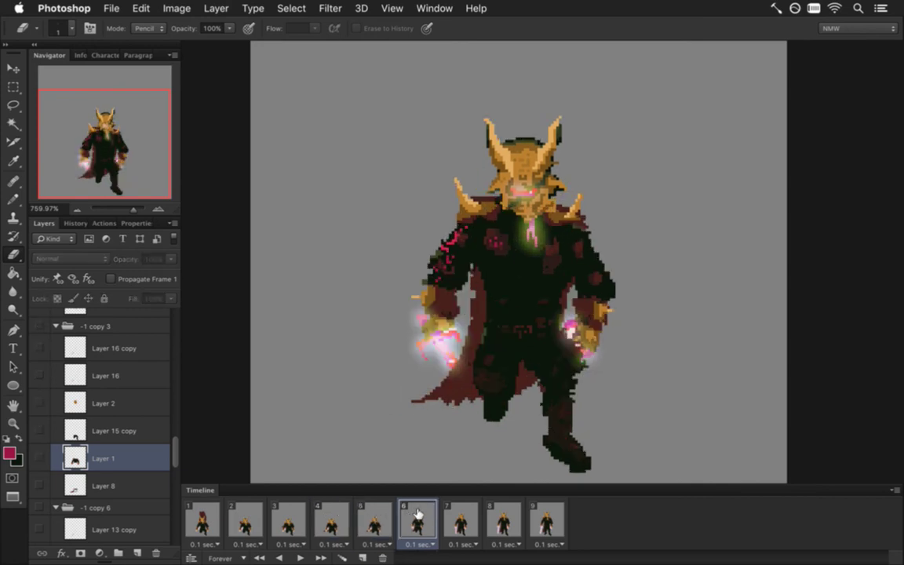
Step: Lengthen the wrist spikes on both arms of frame 6 in Layer 1, painting single pixels in gold sampled from the shoulder spike
left_click(375, 520)
left_click(415, 522)
left_click(388, 521)
left_click(414, 521)
left_click(447, 518)
left_click(424, 510)
left_click_drag(174, 454, 160, 371)
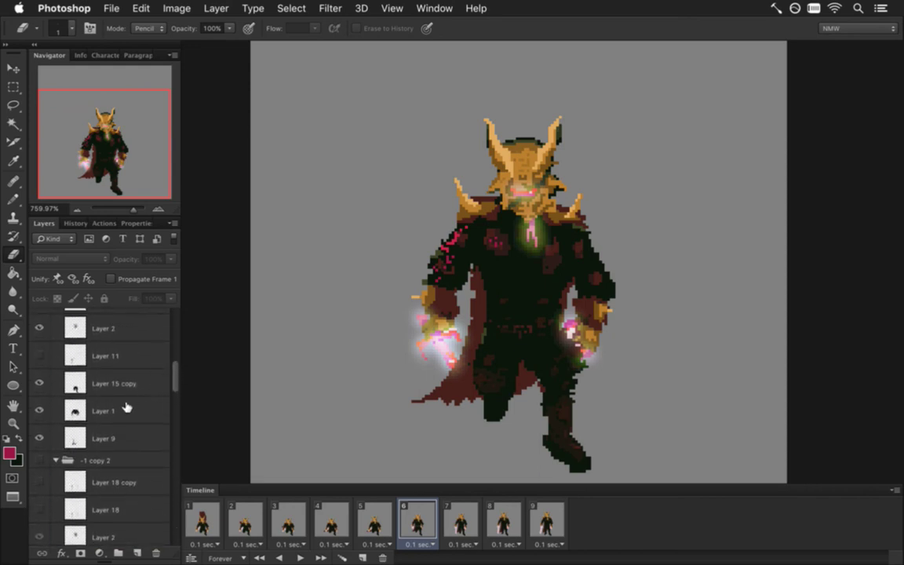
left_click(126, 387)
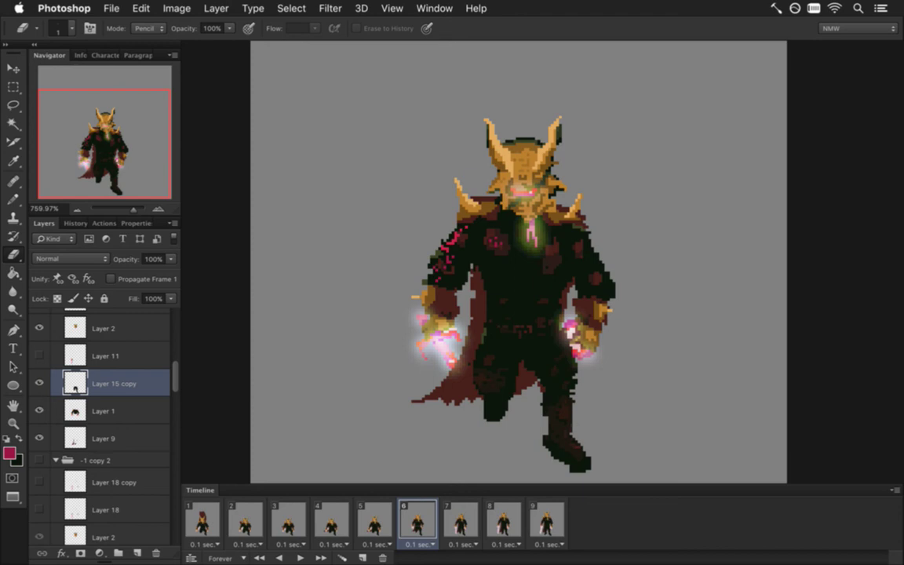
left_click(102, 410)
key("i")
left_click(583, 203)
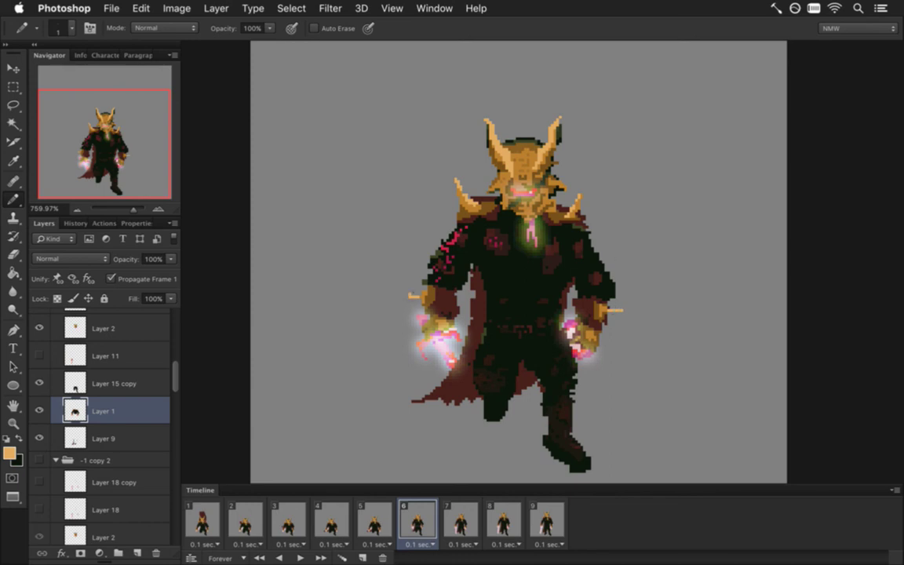
key("e")
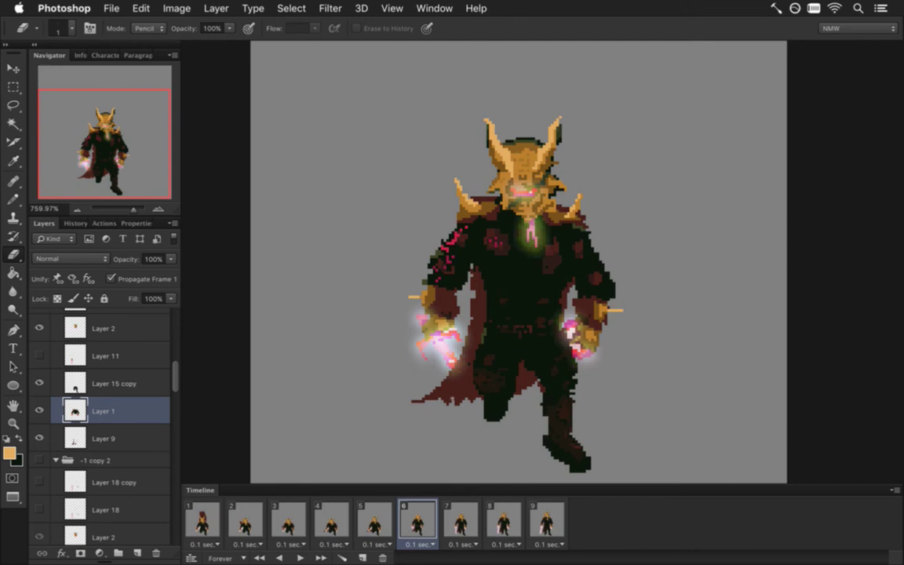
Step: Flip back and forth through frames 5 to 8, comparing the wrist spikes and leg positions as the warrior rises
left_click(375, 519)
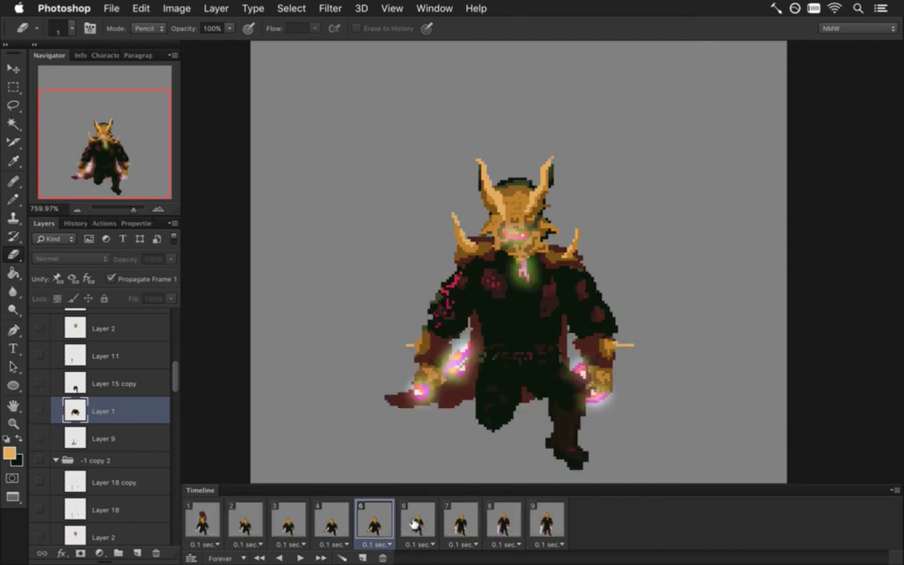
left_click(416, 523)
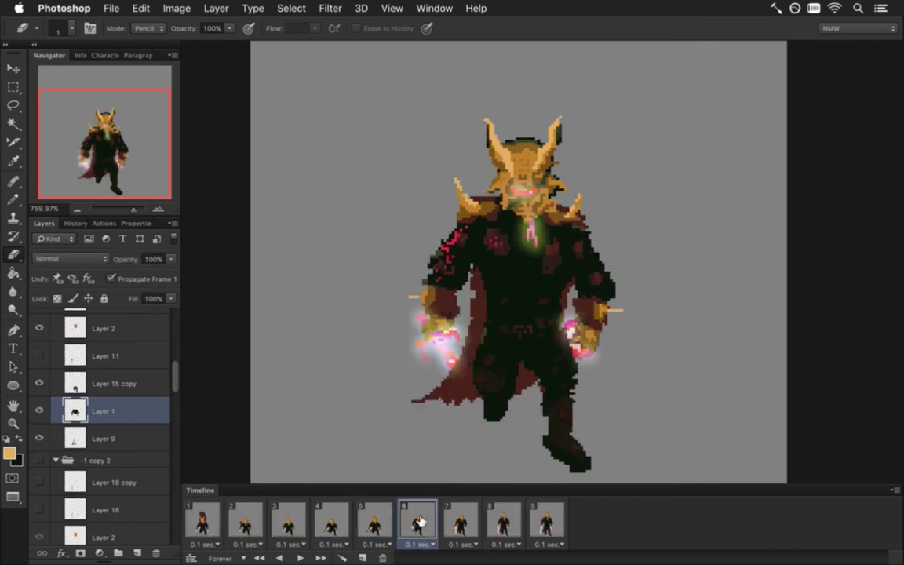
left_click(460, 519)
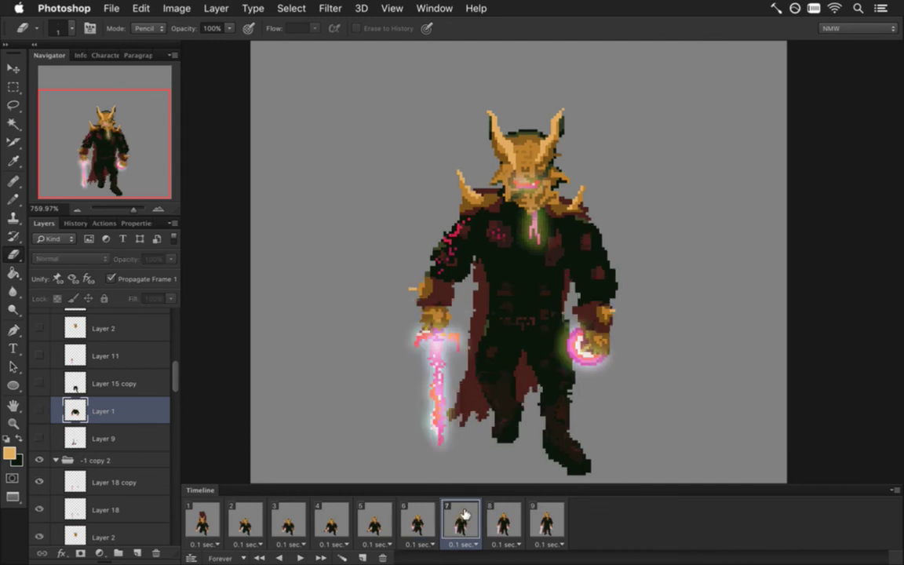
left_click(430, 516)
left_click(460, 519)
left_click(430, 517)
left_click(502, 519)
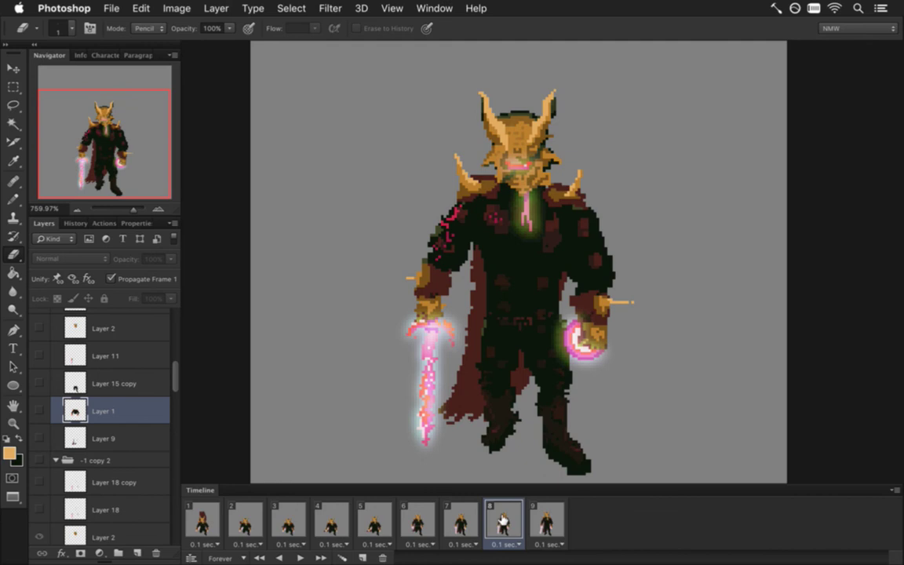
left_click(459, 518)
left_click(408, 518)
left_click(396, 518)
left_click(415, 518)
left_click(460, 518)
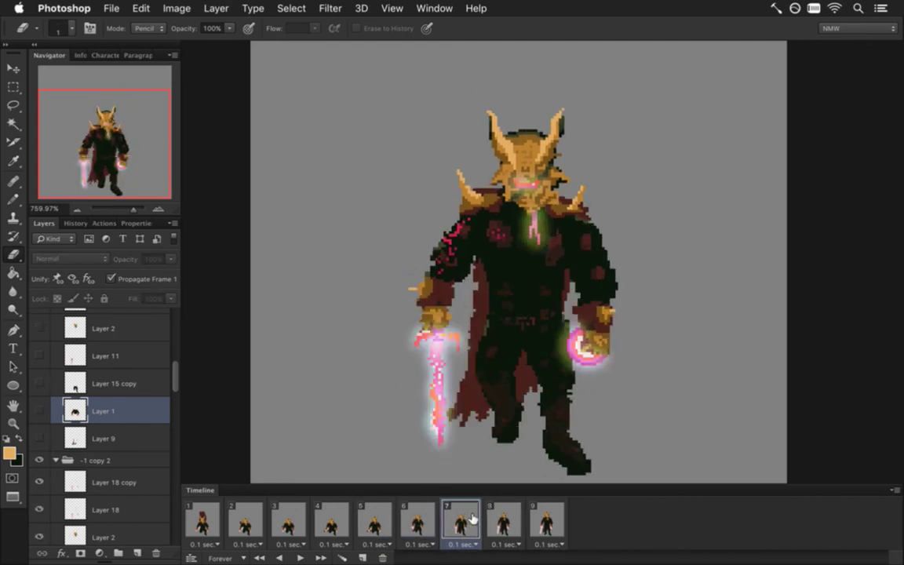
left_click(503, 519)
left_click(463, 518)
left_click(423, 518)
left_click(373, 519)
left_click(420, 518)
Step: Squash the raised lower leg on frame 7 to 87.5% height, in Layer 15 copy of the -1 copy 2 group
left_click(458, 518)
left_click_drag(176, 369, 176, 399)
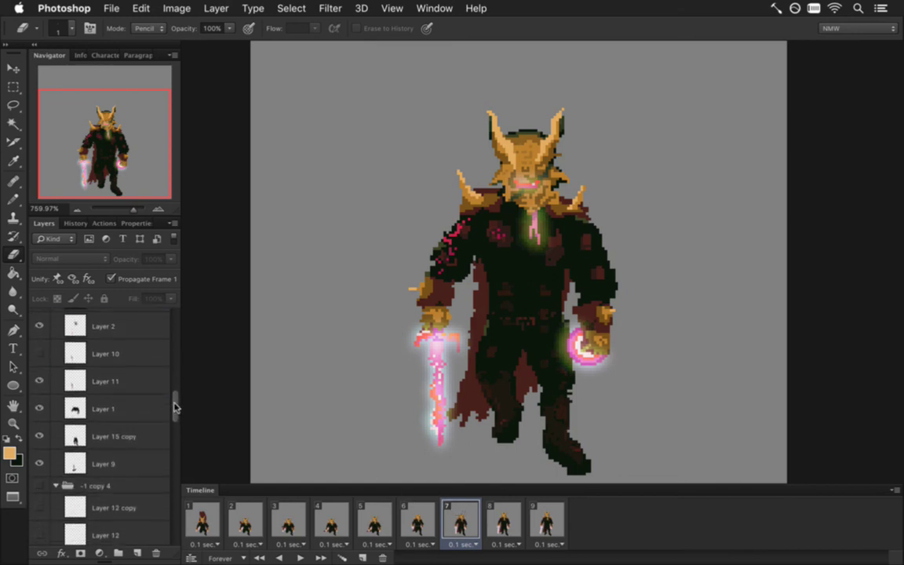
left_click(110, 436)
key("m")
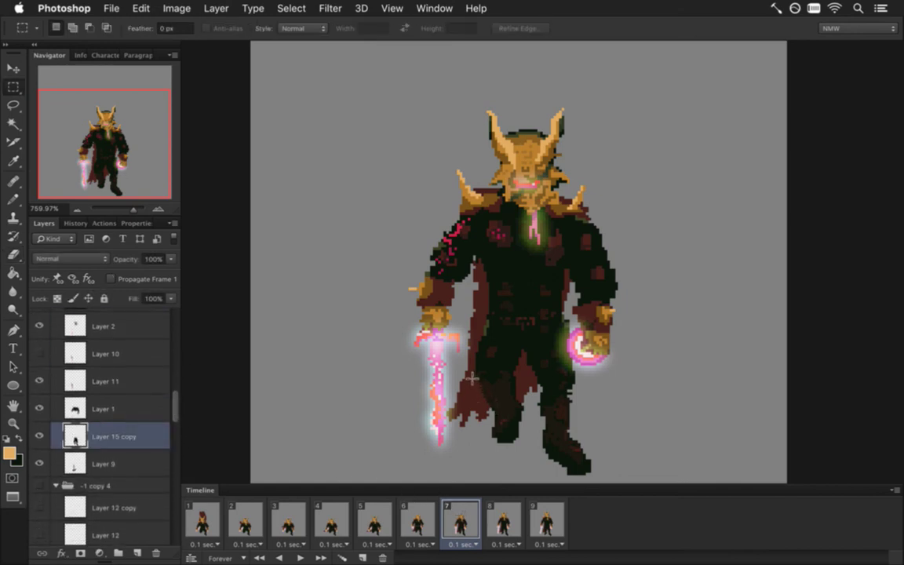
left_click_drag(469, 369, 499, 454)
key("v")
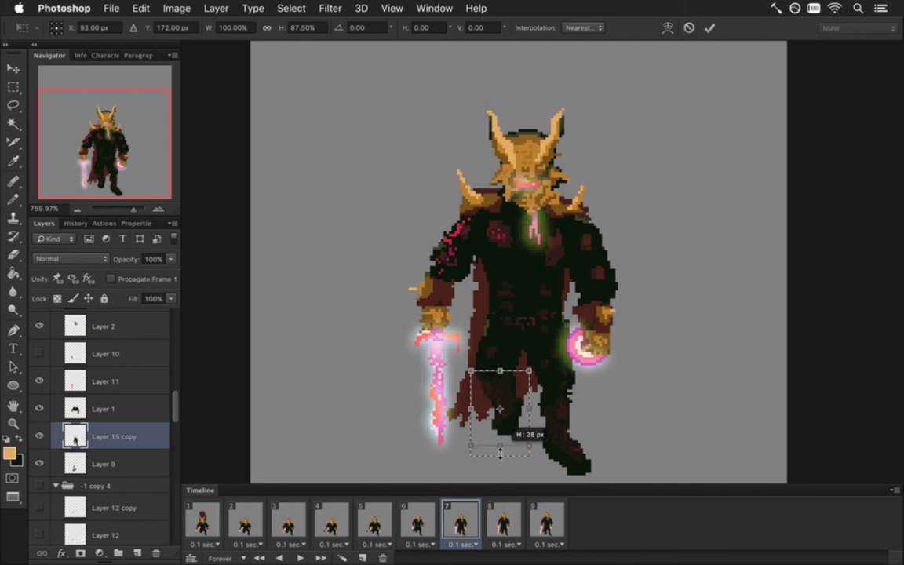
left_click_drag(500, 454, 500, 454)
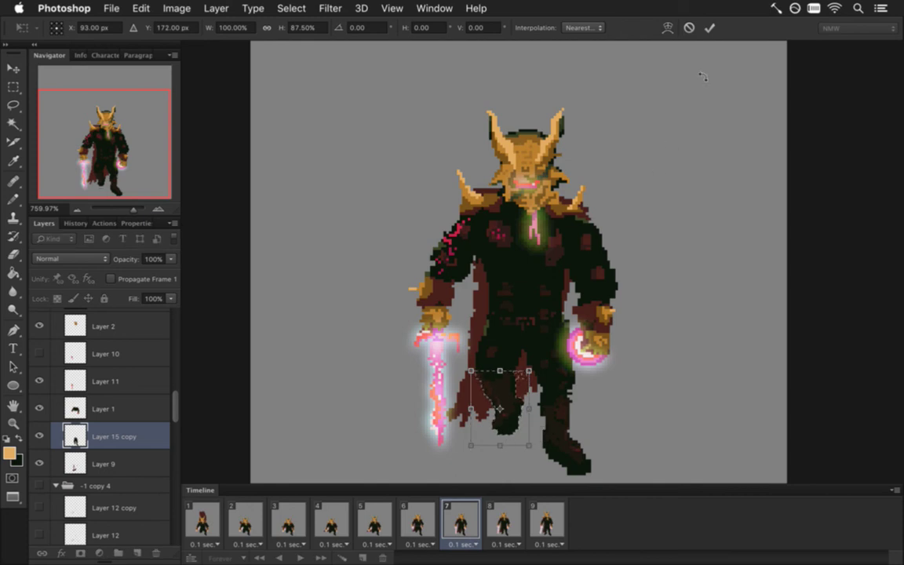
left_click(710, 29)
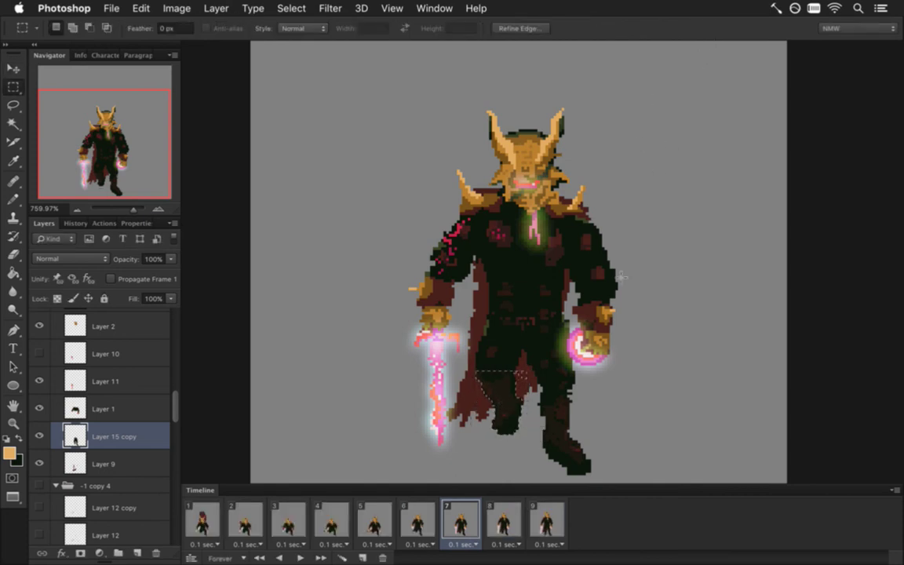
Step: Step through frames 5 to 9 and back to check how the shortened leg on frame 7 fits the rising motion
left_click(420, 519)
left_click(375, 520)
left_click(418, 519)
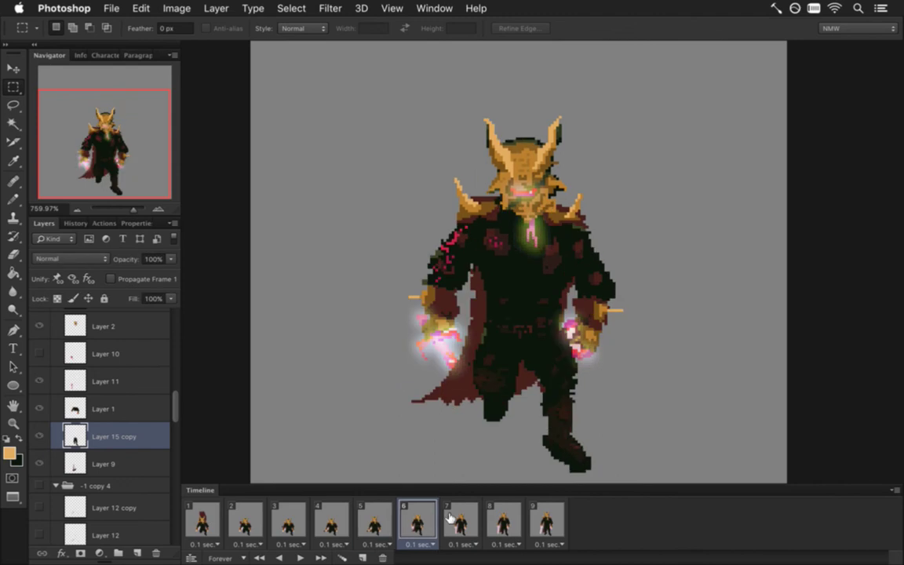
left_click(461, 517)
left_click(506, 519)
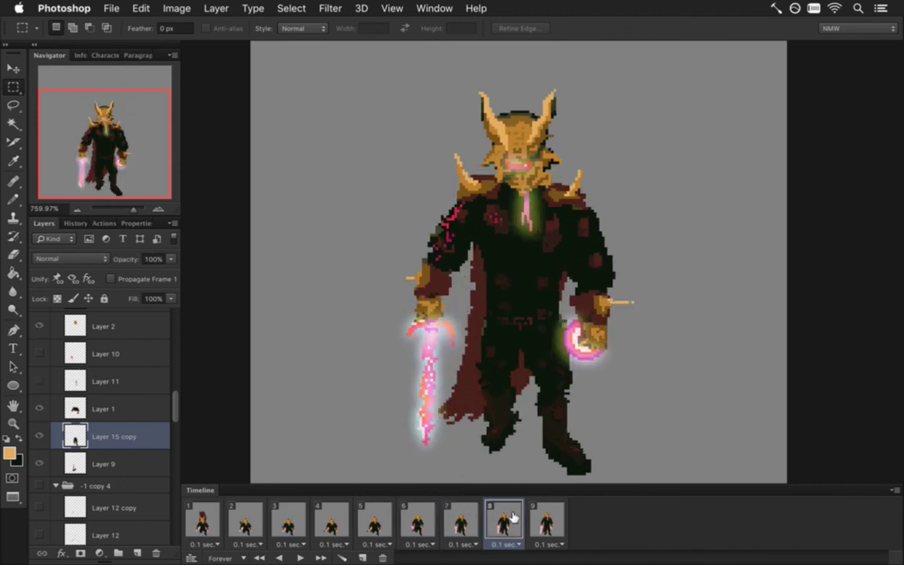
left_click(542, 519)
left_click(505, 520)
left_click(447, 520)
left_click(404, 521)
left_click(369, 520)
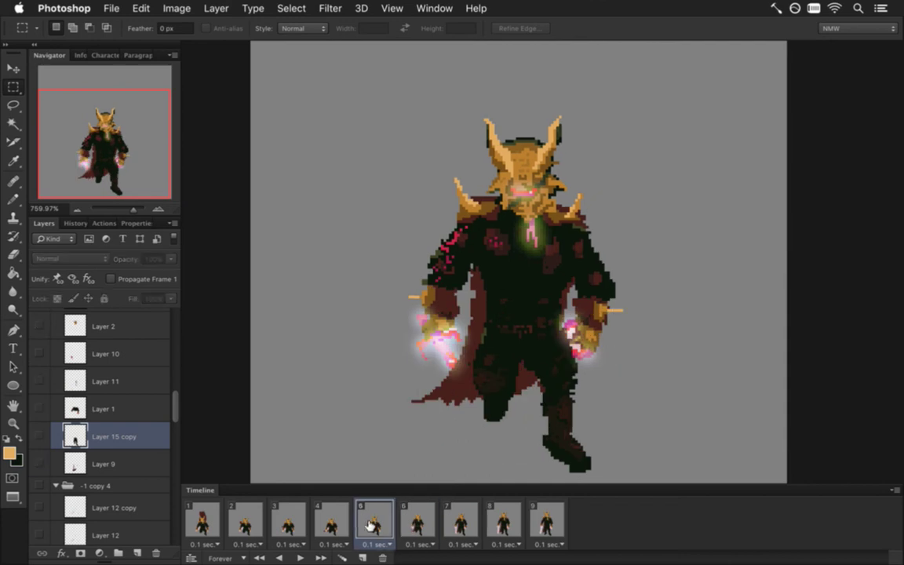
left_click(415, 522)
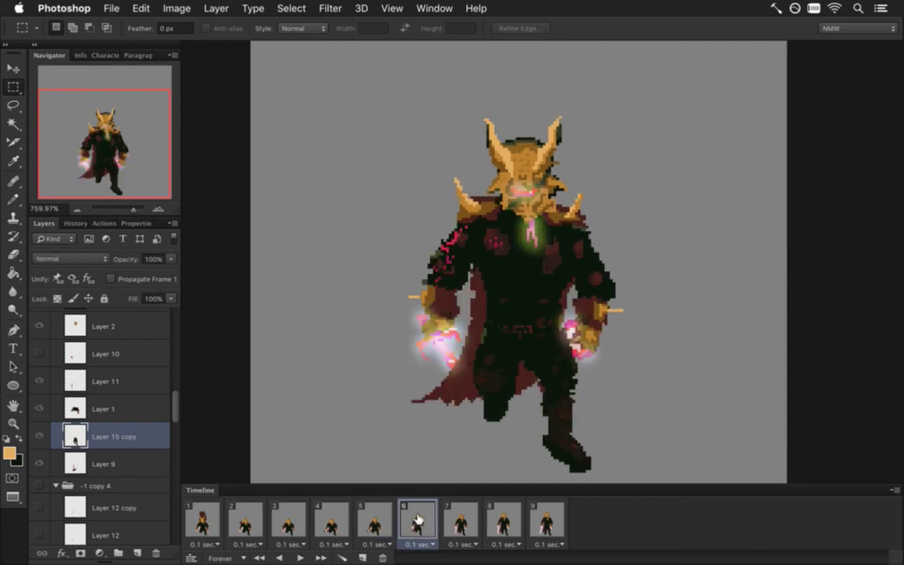
left_click(461, 519)
left_click(428, 512)
left_click(454, 515)
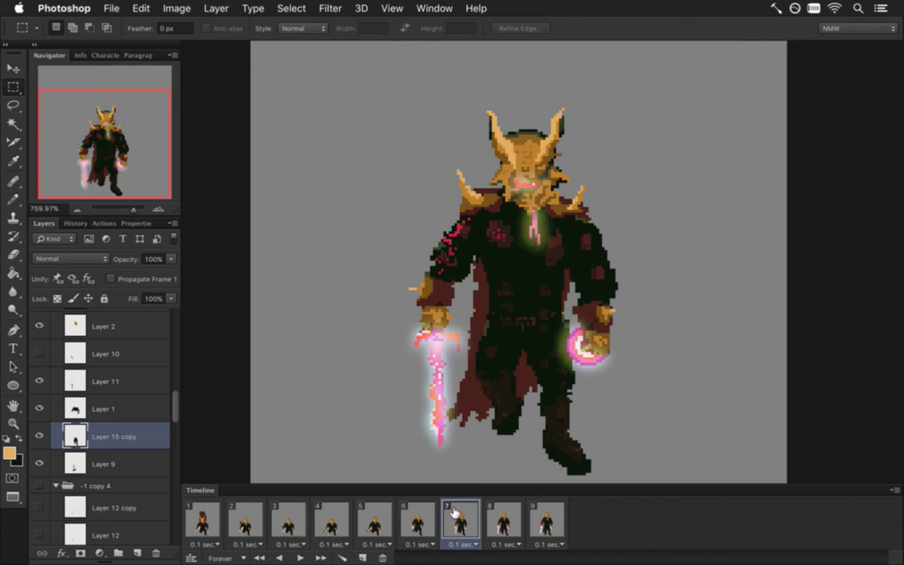
left_click(414, 519)
left_click(378, 524)
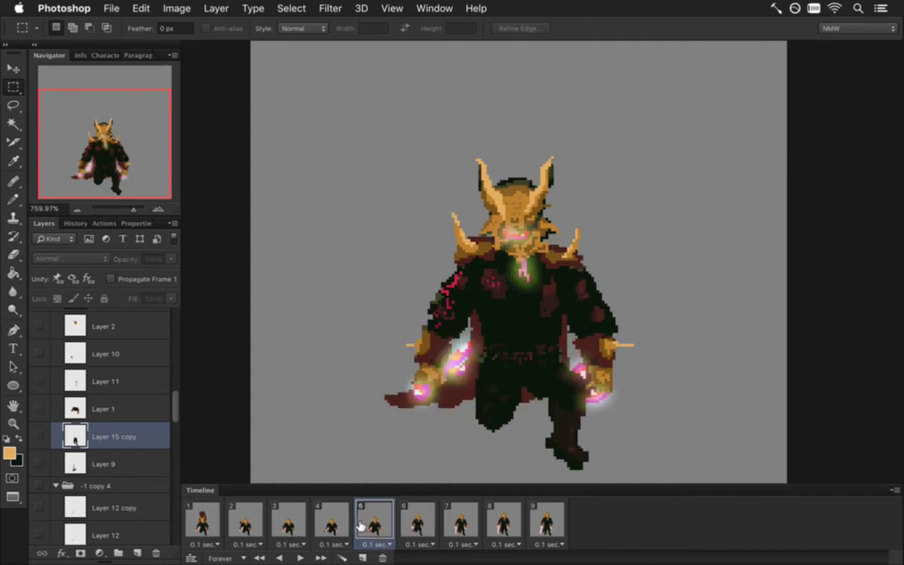
key("super+alt+shift+s")
left_click(414, 523)
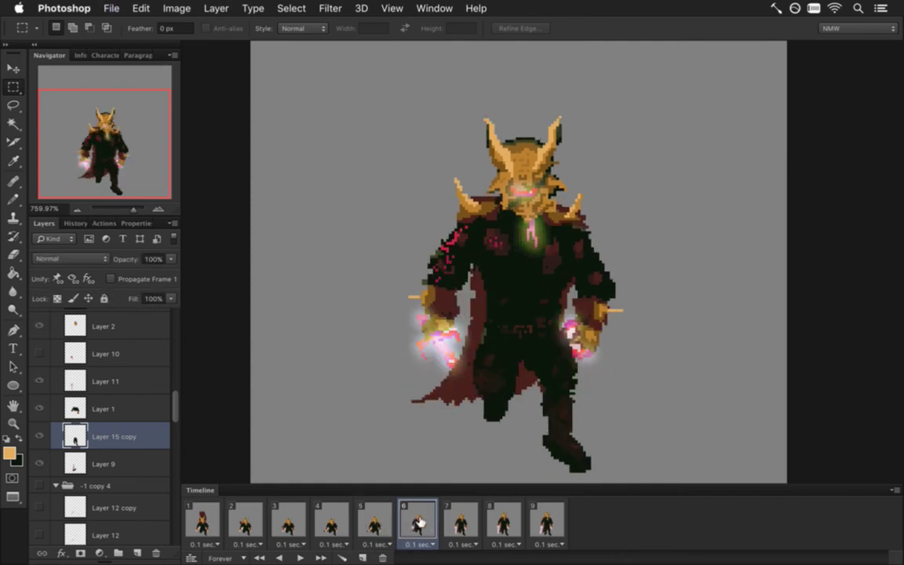
Step: Lengthen both wrist spikes on frame 7 in Layer 1 of the -1 copy 2 group, using gold sampled from the shoulder spike
left_click(461, 520)
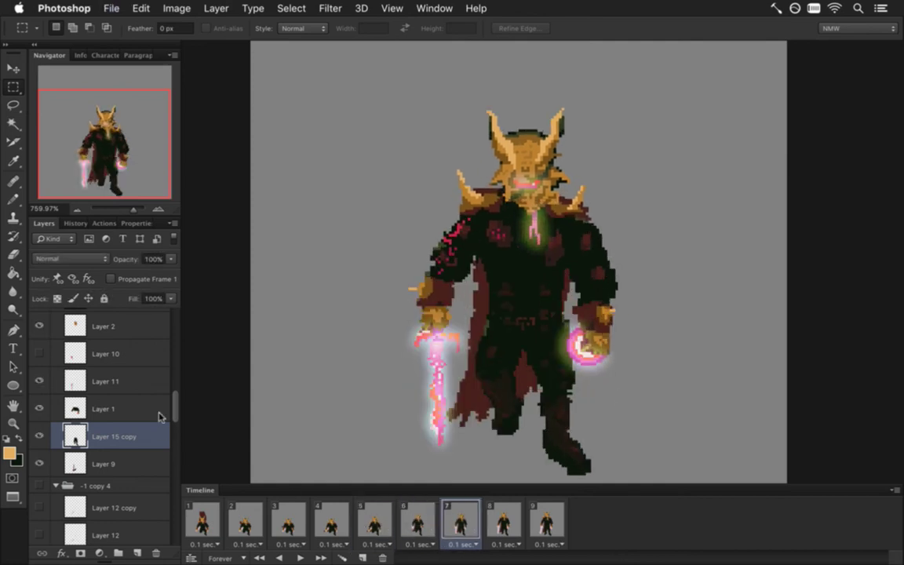
left_click(96, 409)
key("i")
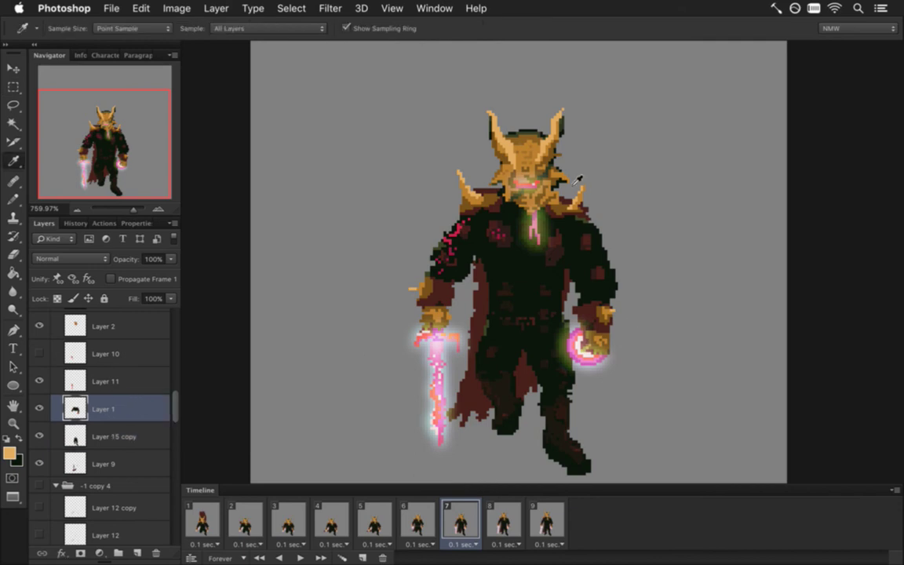
left_click(463, 177)
key("b")
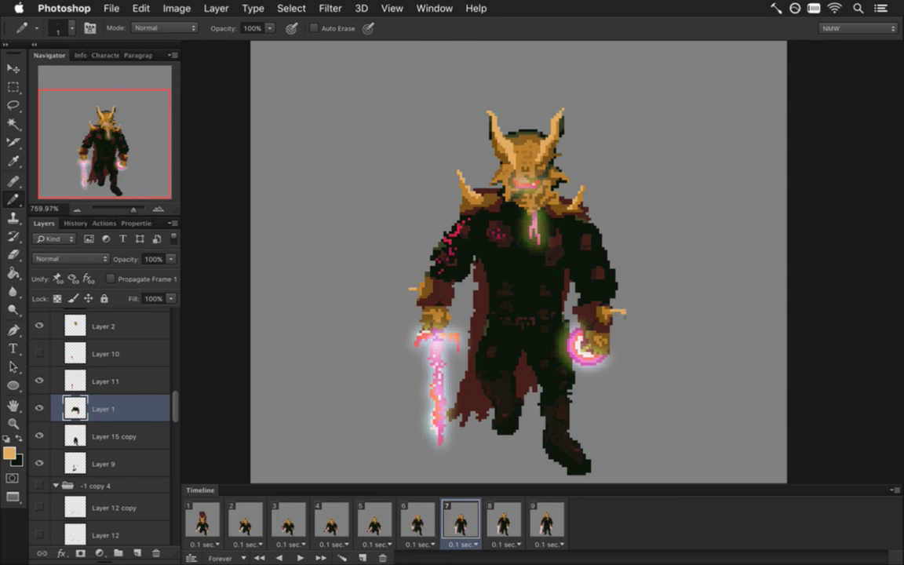
key("e")
key("b")
Step: Flip between frames 6 and 7 to compare the lengthened wrist spikes
left_click(420, 523)
left_click(455, 518)
left_click(430, 519)
left_click(459, 518)
left_click(436, 519)
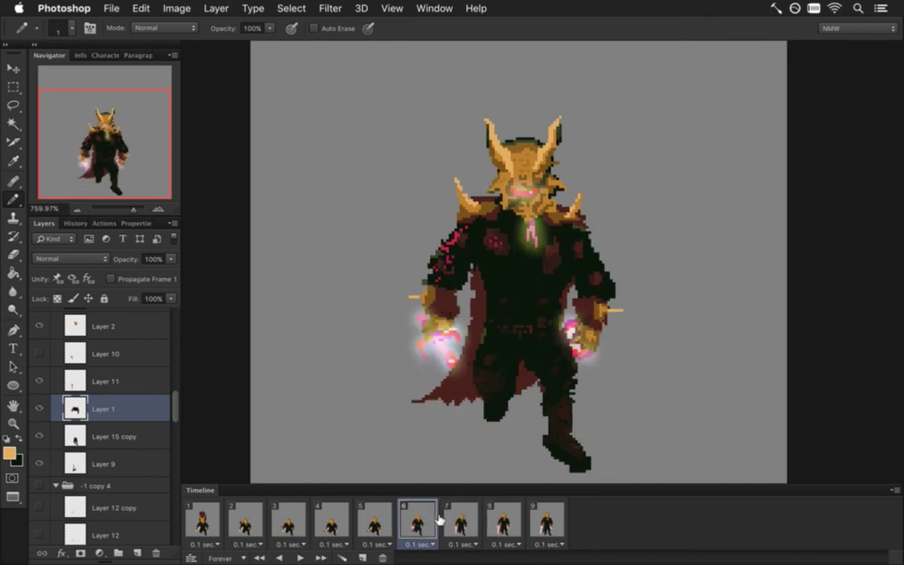
left_click(451, 519)
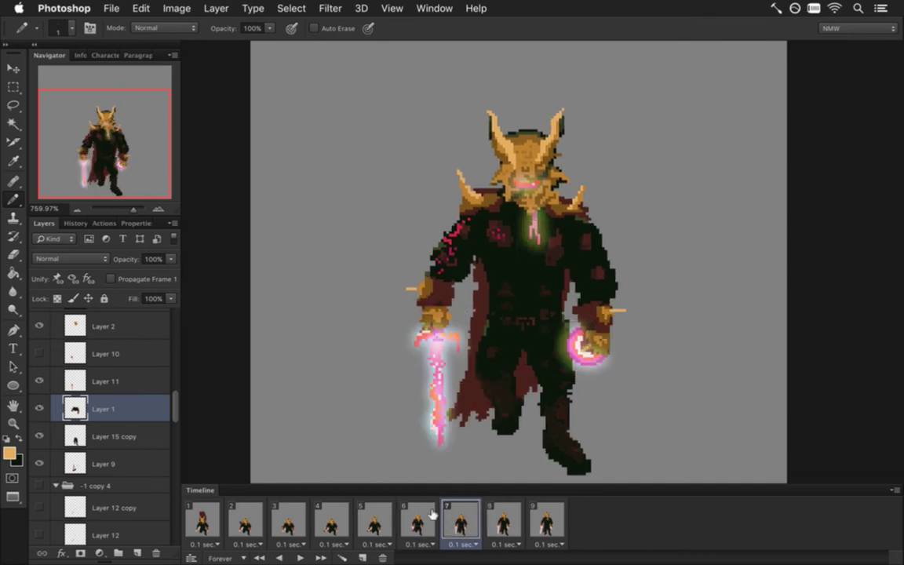
left_click(426, 515)
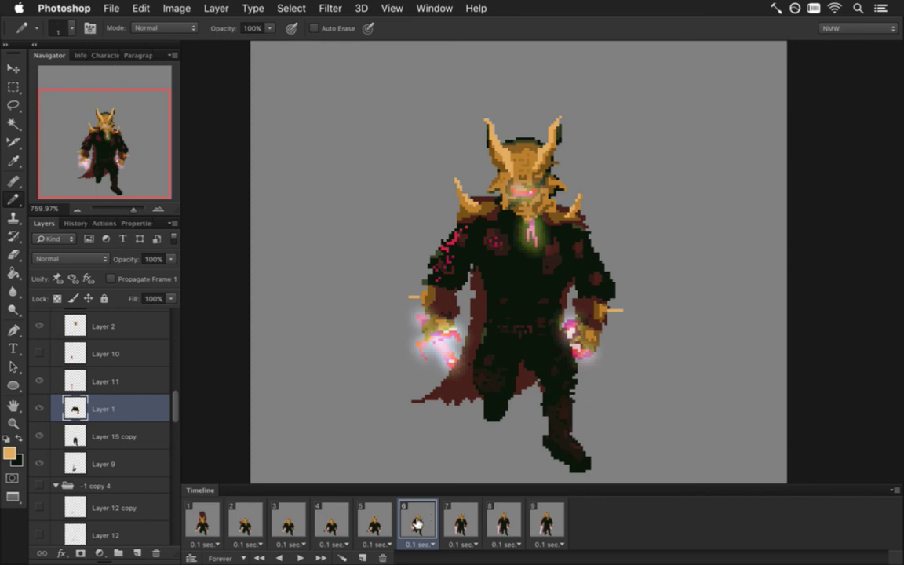
Step: Step through frames 4 to 9, checking the whole rise from the crouch to the standing pose for remaining flaws
left_click(375, 518)
left_click(420, 521)
left_click(460, 522)
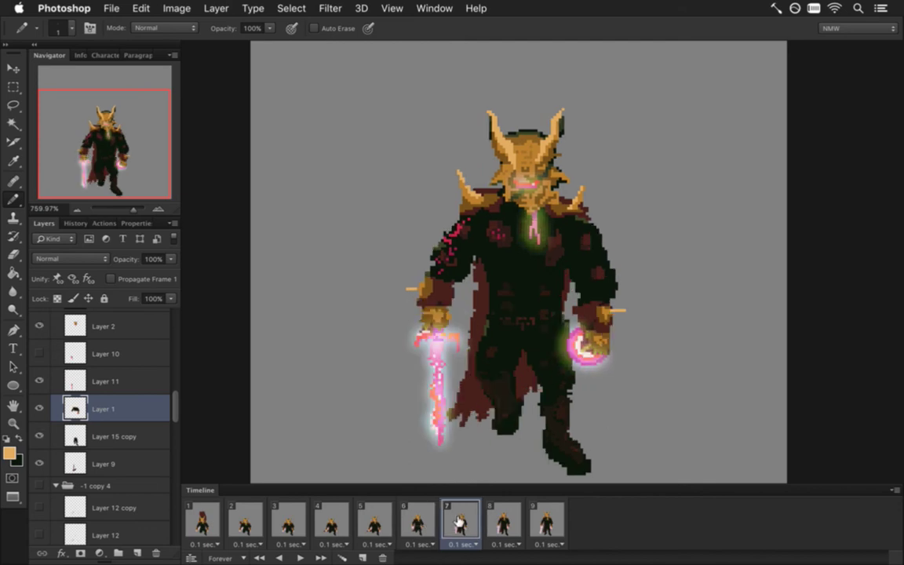
left_click(430, 522)
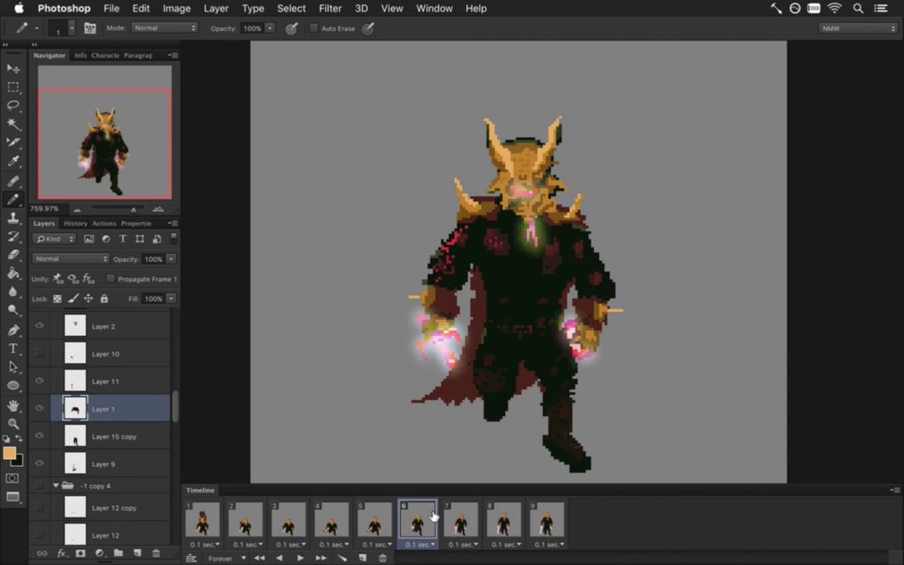
left_click(377, 524)
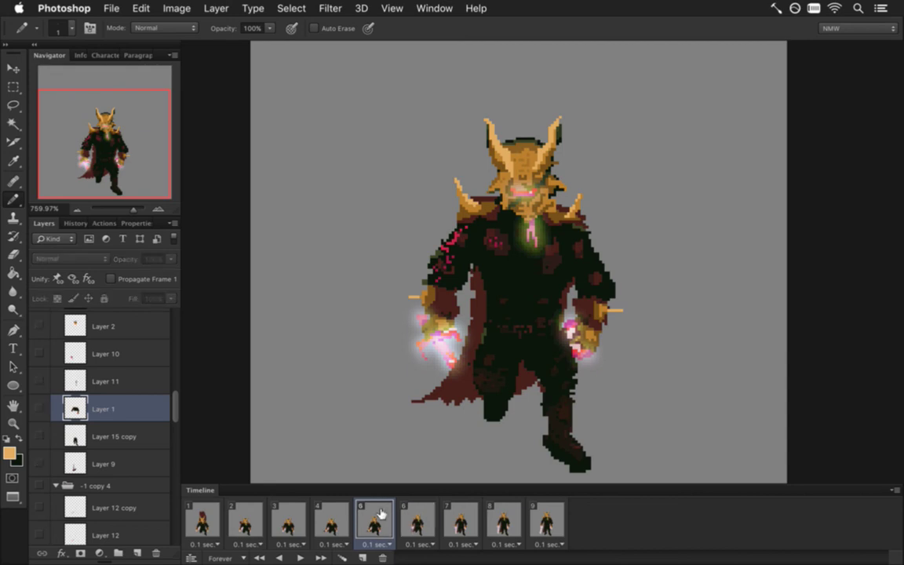
left_click(332, 524)
left_click(376, 524)
left_click(411, 518)
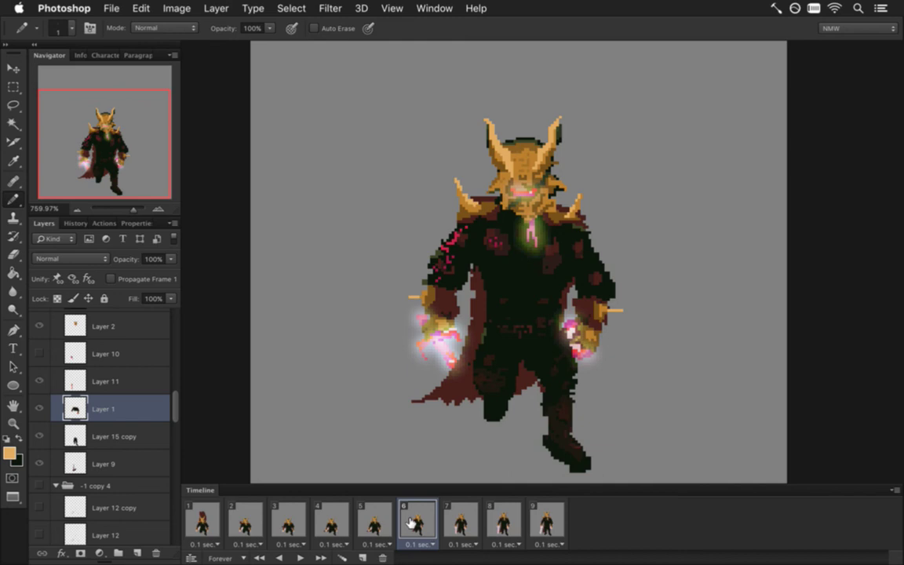
left_click(455, 521)
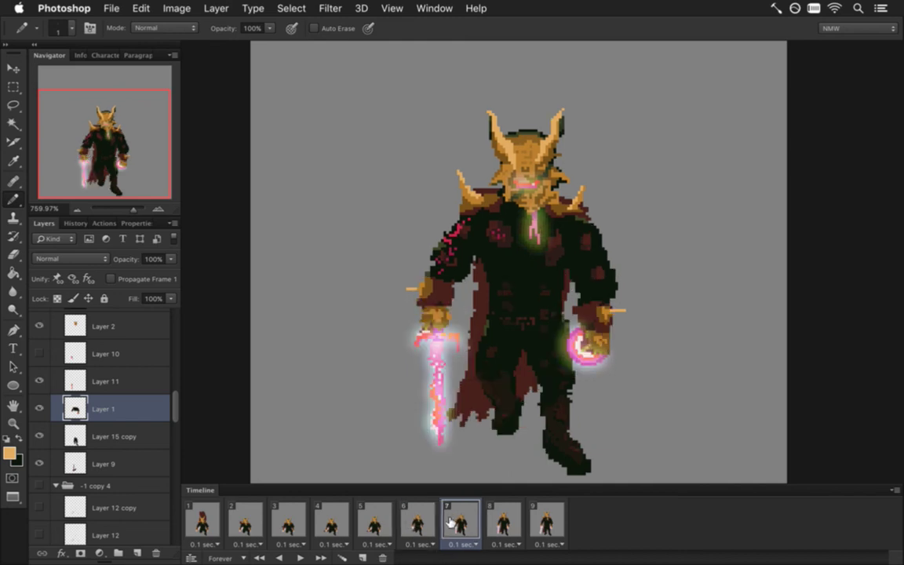
left_click(430, 520)
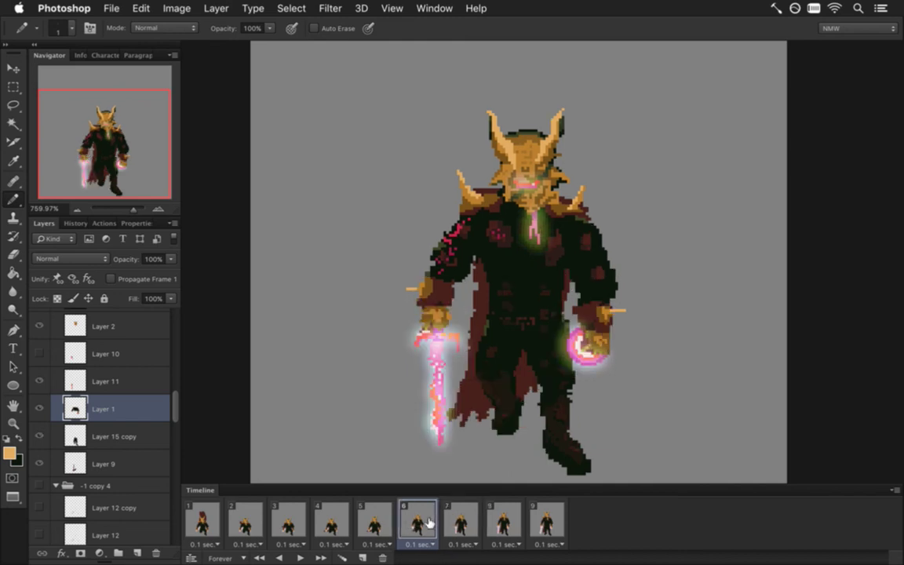
left_click(464, 519)
left_click(494, 520)
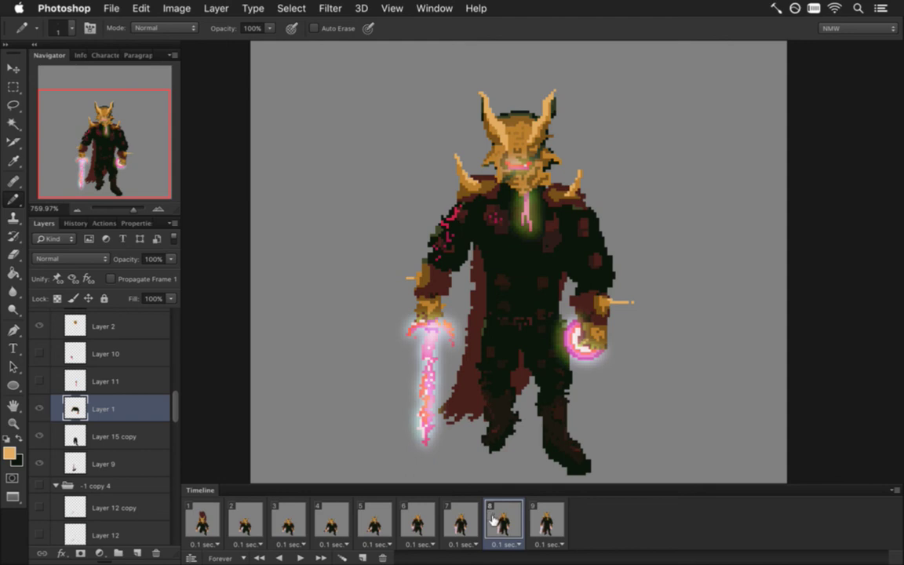
left_click(546, 519)
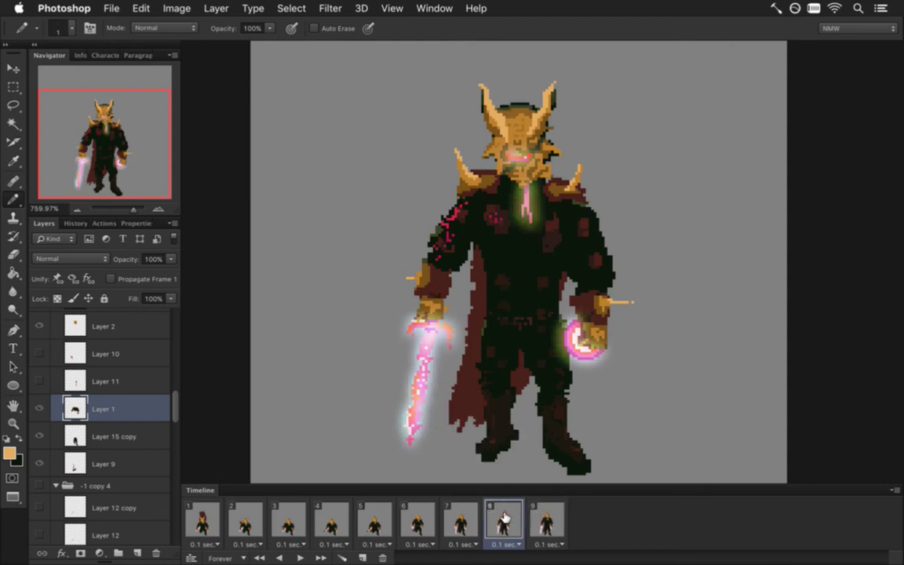
Step: Erase the tip of the wrist spike above the glowing orb in Layer 1 on frames 8 and 9 to shorten it
left_click(505, 517)
left_click_drag(174, 403, 165, 330)
left_click(113, 388)
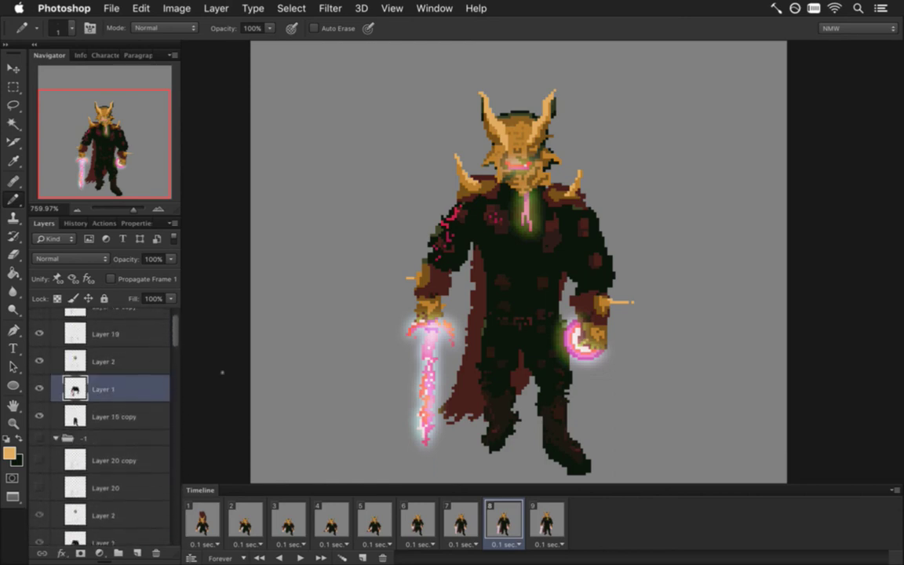
key("e")
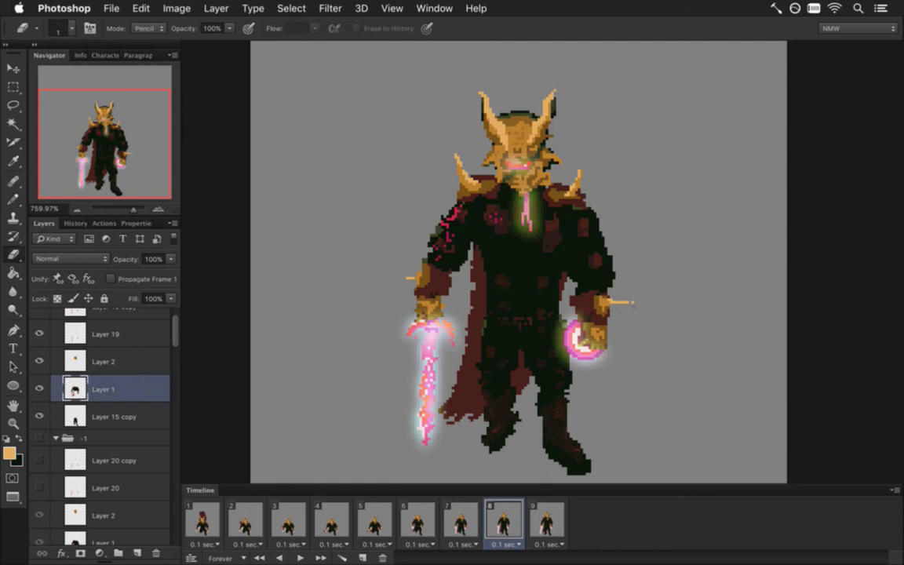
left_click(547, 521)
left_click(117, 535)
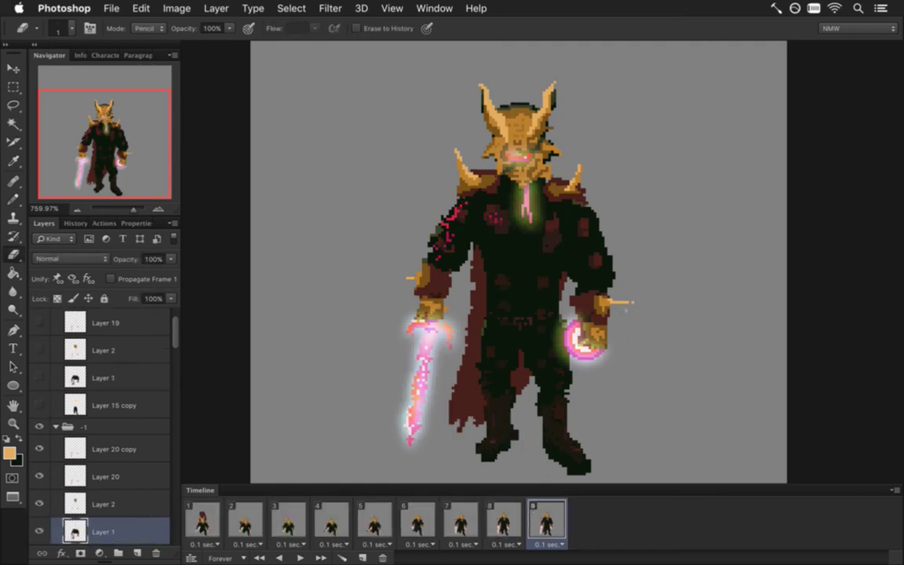
Step: Step back and forth through frames 6 to 9 to compare the wrist spike lengths across the rise
left_click(502, 520)
key("Left")
key("Right")
key("Right")
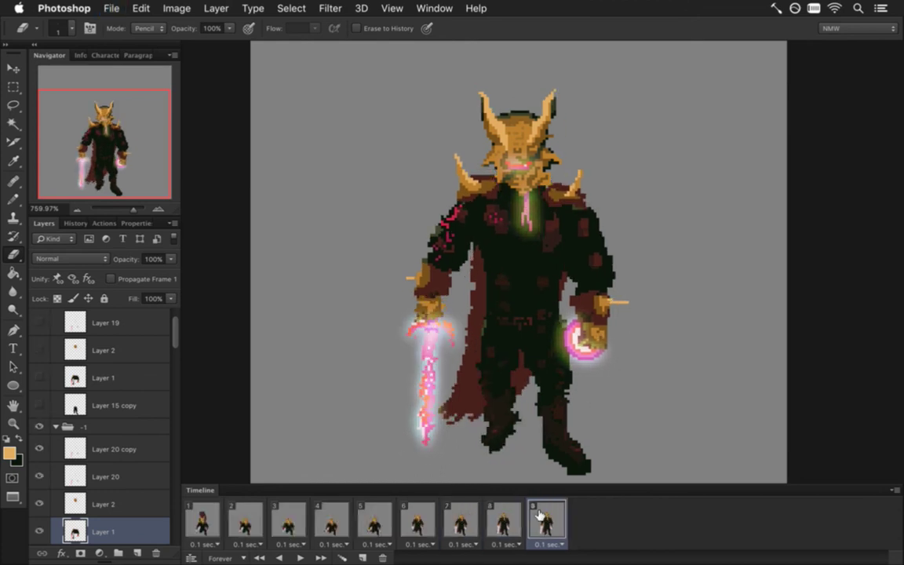
left_click(500, 520)
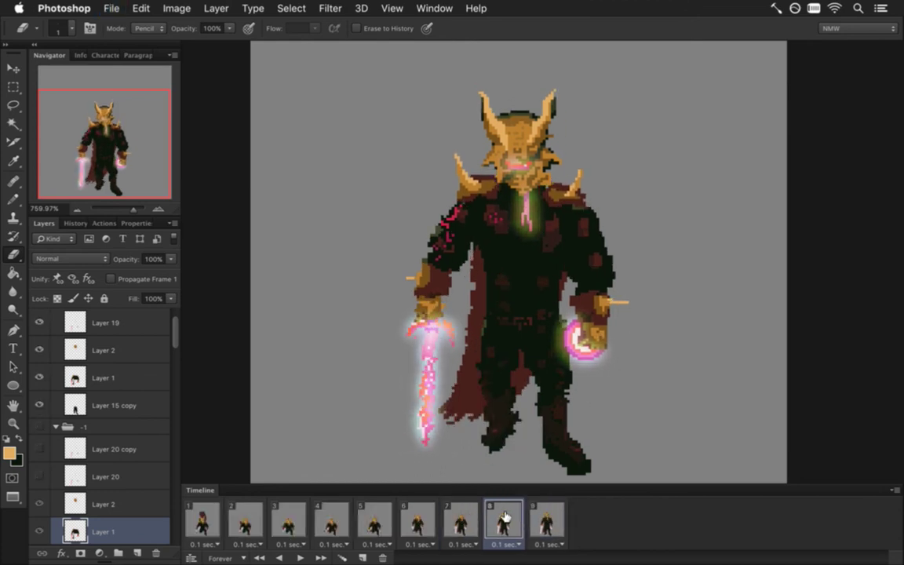
left_click(464, 519)
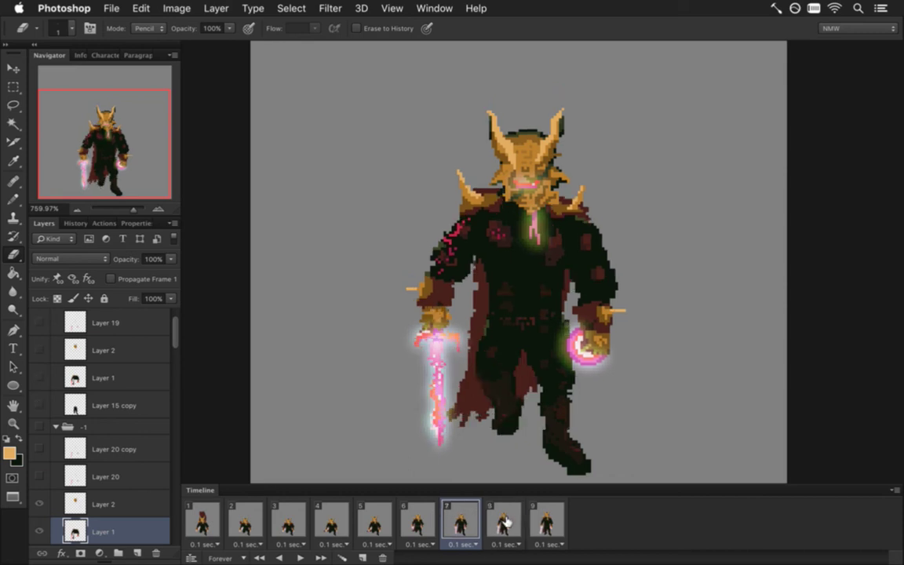
left_click(434, 518)
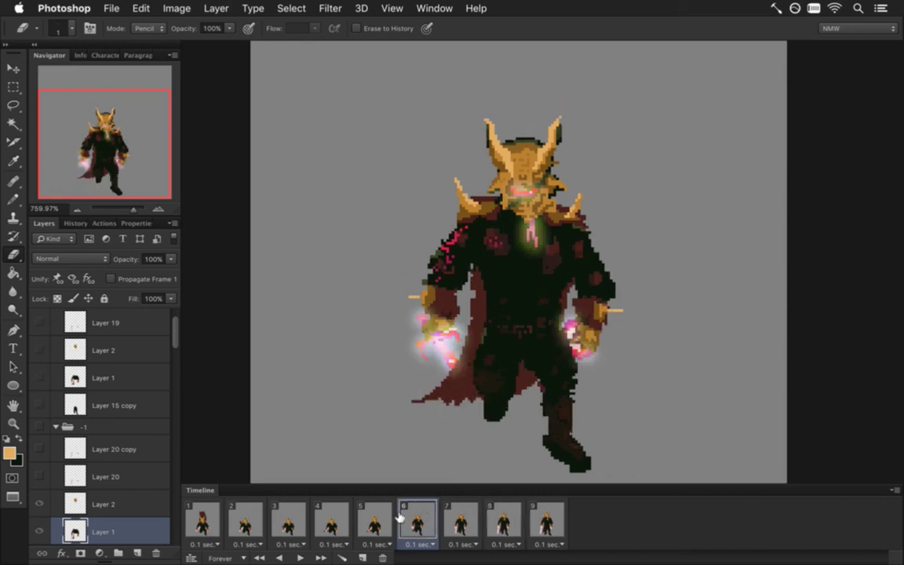
left_click(463, 518)
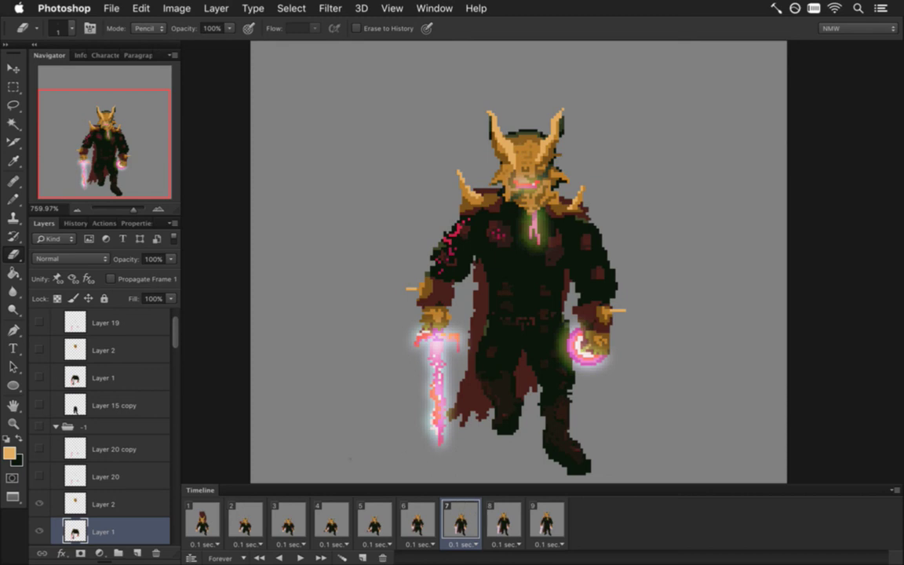
Step: Select Layer 18 in the -1 copy 2 group for frame 7, and switch to Gameshow
left_click_drag(172, 337, 168, 396)
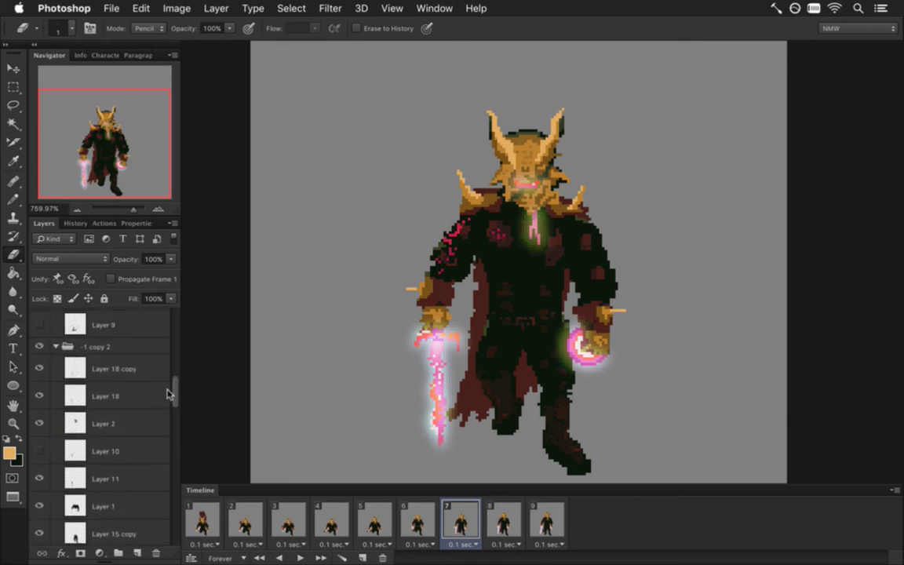
left_click(95, 398)
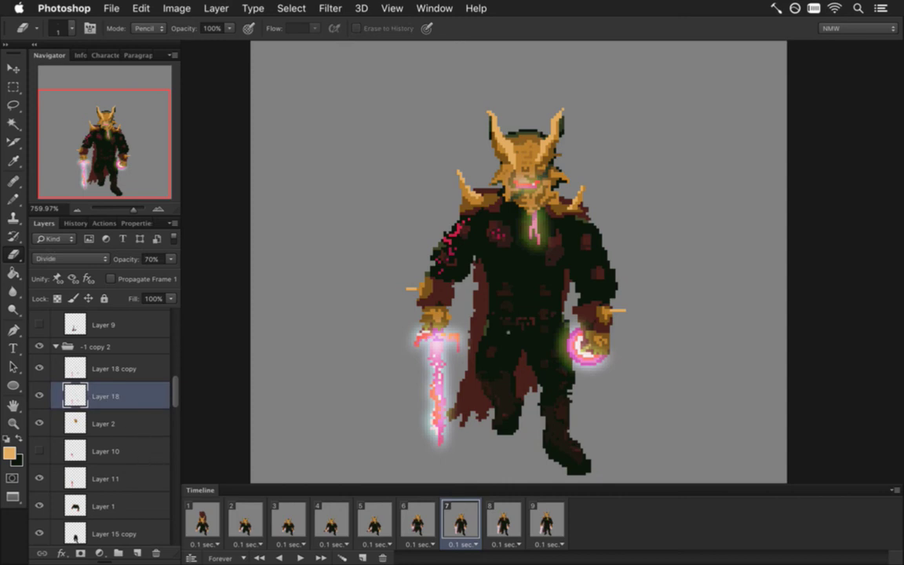
key("super+Tab")
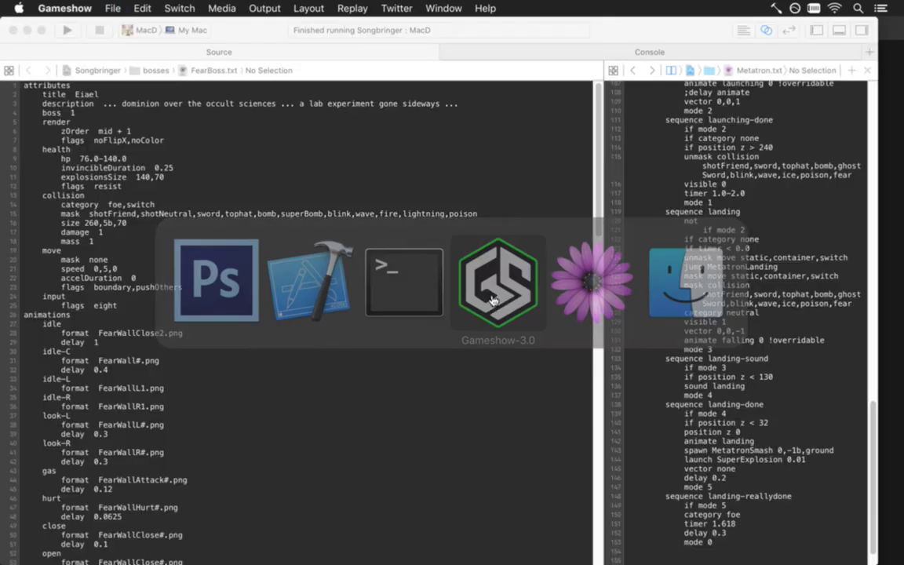
mouse_move(901, 315)
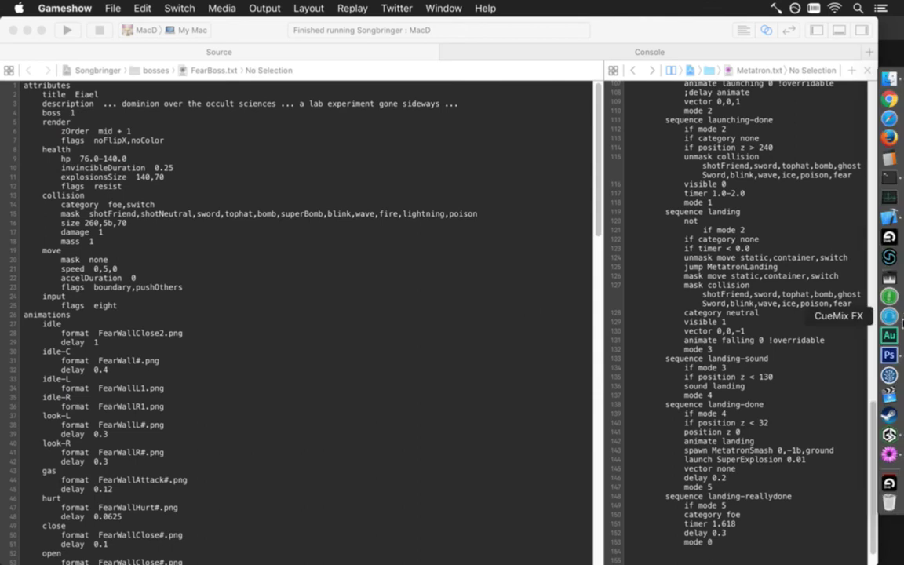